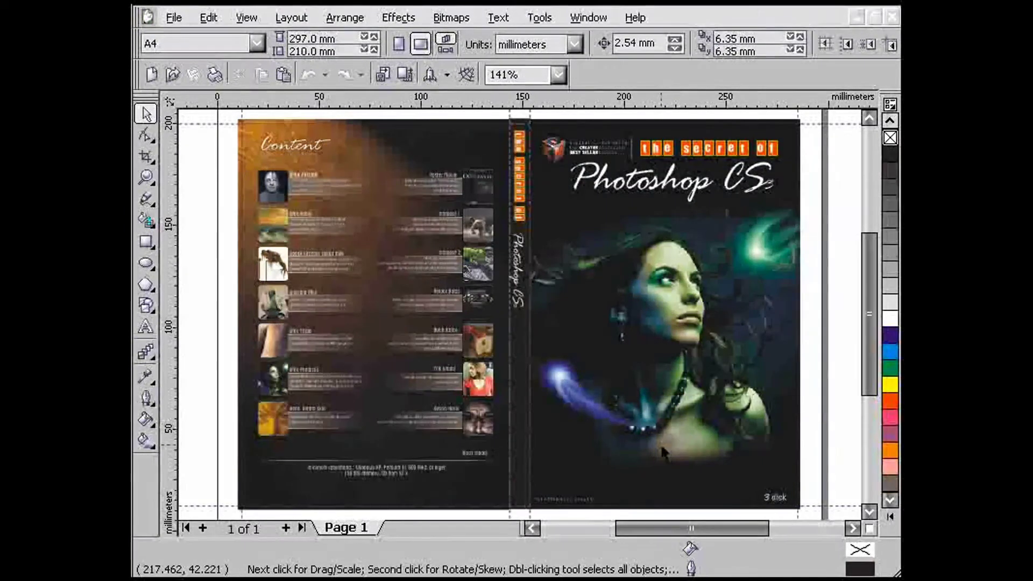
Step: Examine the CD cover layout up close, including the front portrait, the content list and the spine
{"action": "key", "text": "z"}
{"action": "left_click_drag", "start_coordinate": [524, 235], "coordinate": [817, 494]}
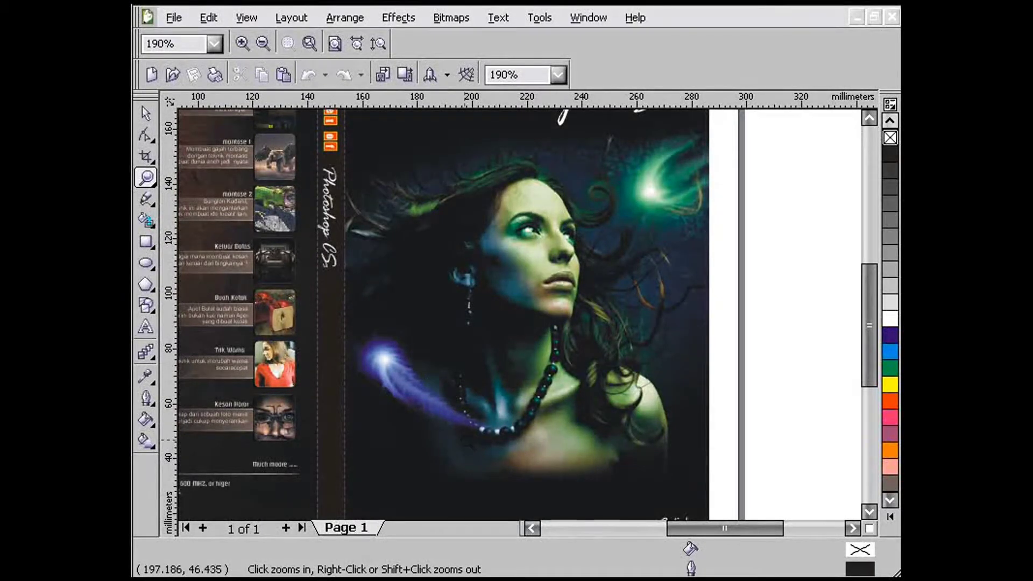
{"action": "left_click_drag", "start_coordinate": [697, 528], "coordinate": [628, 524]}
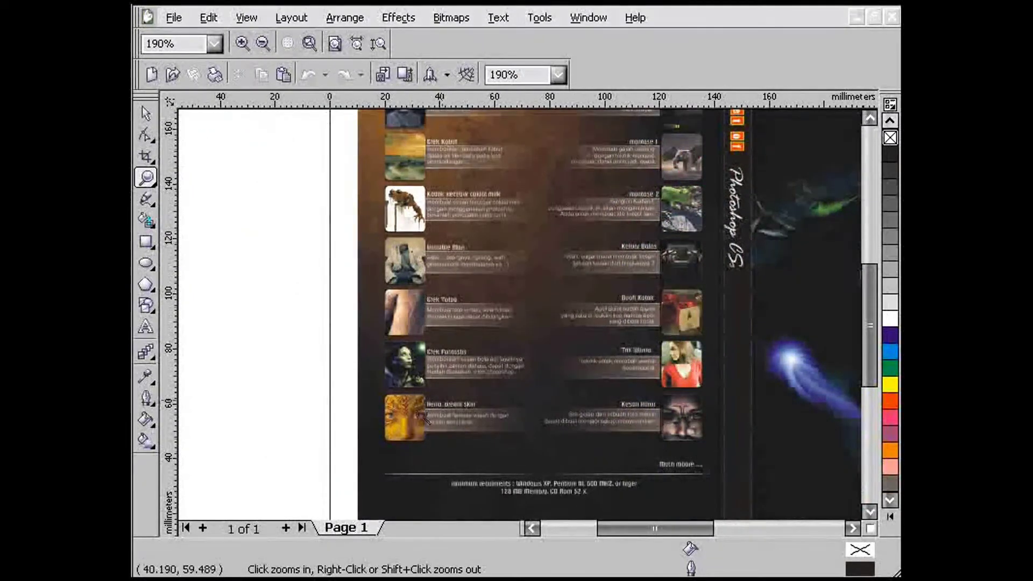
{"action": "left_click_drag", "start_coordinate": [384, 439], "coordinate": [717, 89]}
{"action": "left_click_drag", "start_coordinate": [300, 215], "coordinate": [689, 337]}
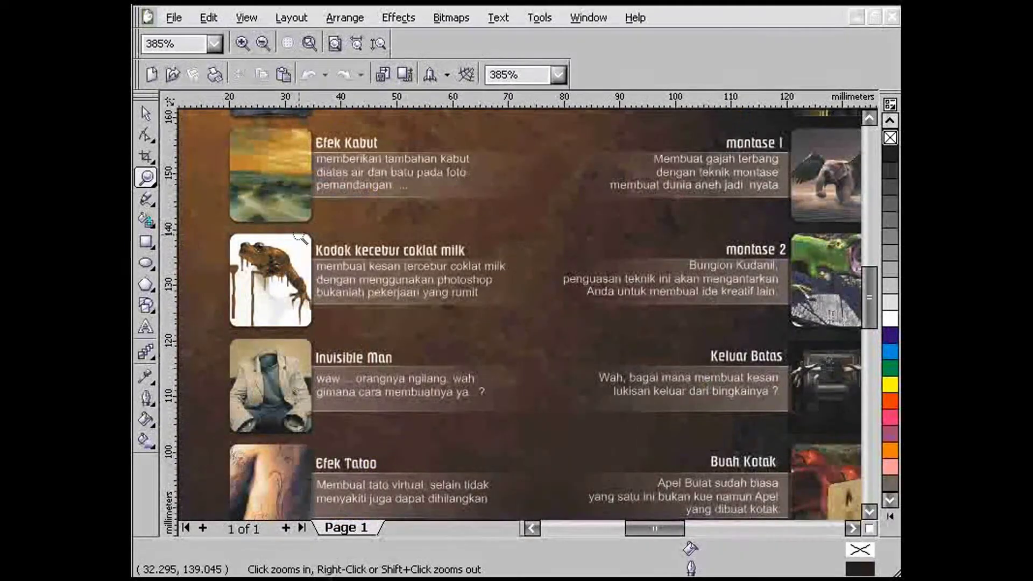
{"action": "key", "text": "space"}
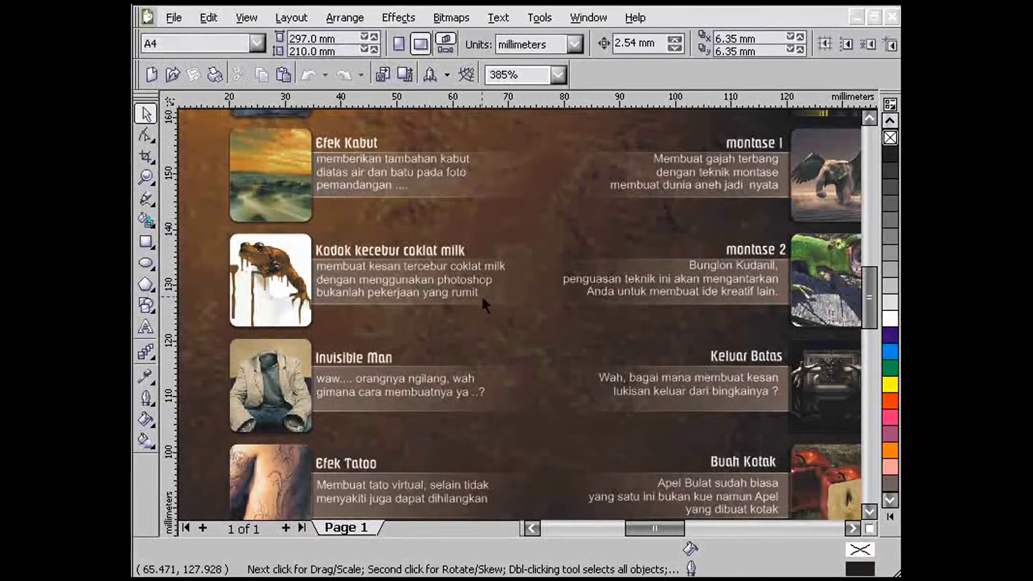
{"action": "key", "text": "h"}
{"action": "left_click_drag", "start_coordinate": [553, 303], "coordinate": [265, 261]}
{"action": "left_click_drag", "start_coordinate": [655, 299], "coordinate": [425, 299]}
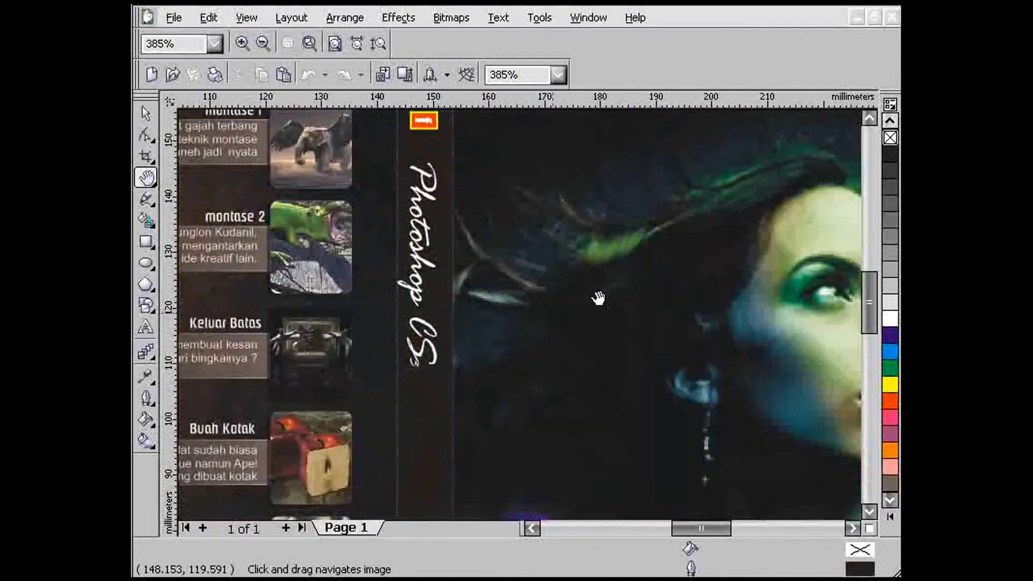
{"action": "left_click_drag", "start_coordinate": [597, 298], "coordinate": [415, 224]}
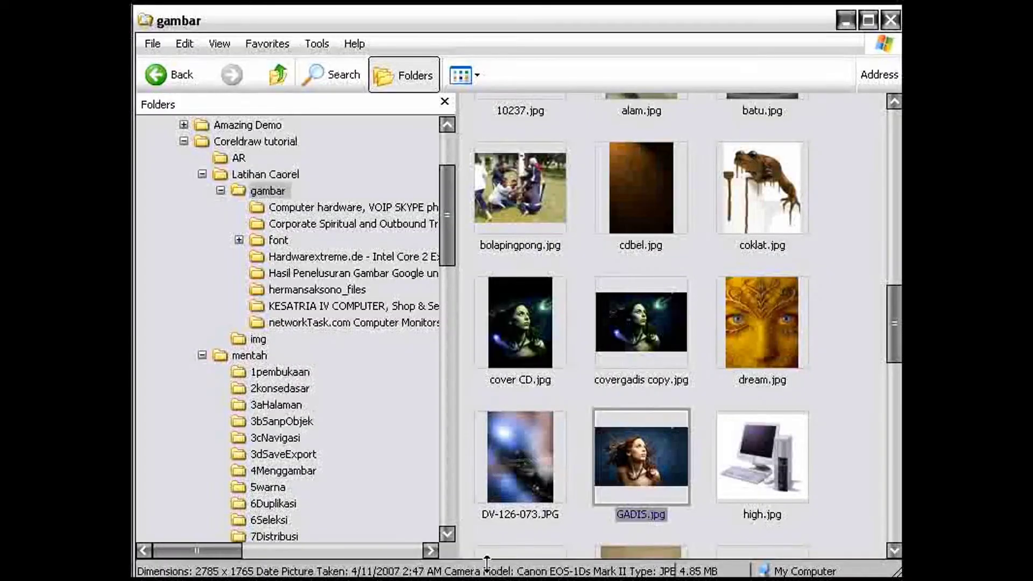
Step: Switch to the gambar folder and preview covergadis copy.jpg, then return to the CorelDRAW cover and view the whole layout
{"action": "left_click", "coordinate": [608, 341]}
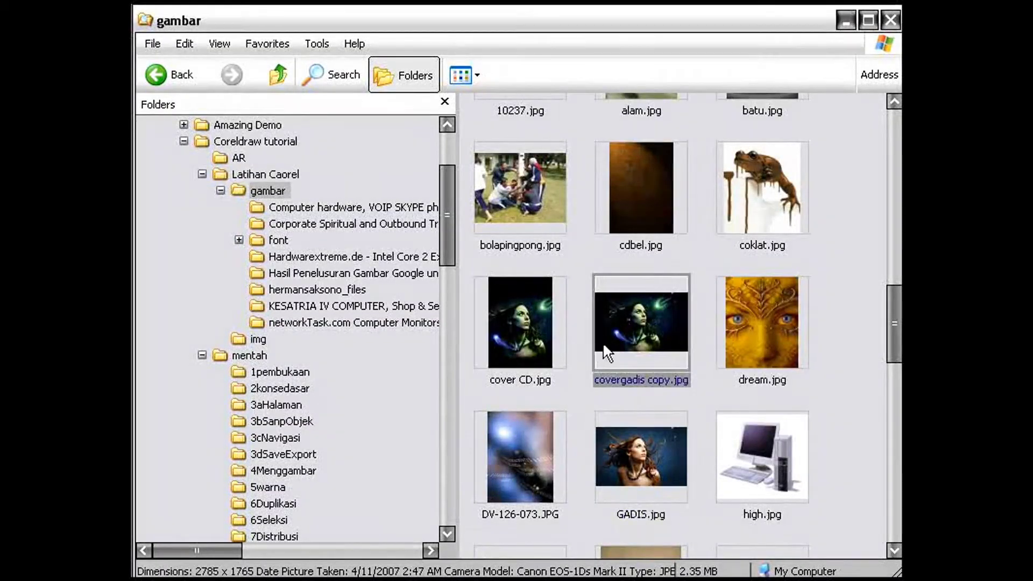
{"action": "double_click", "coordinate": [612, 349]}
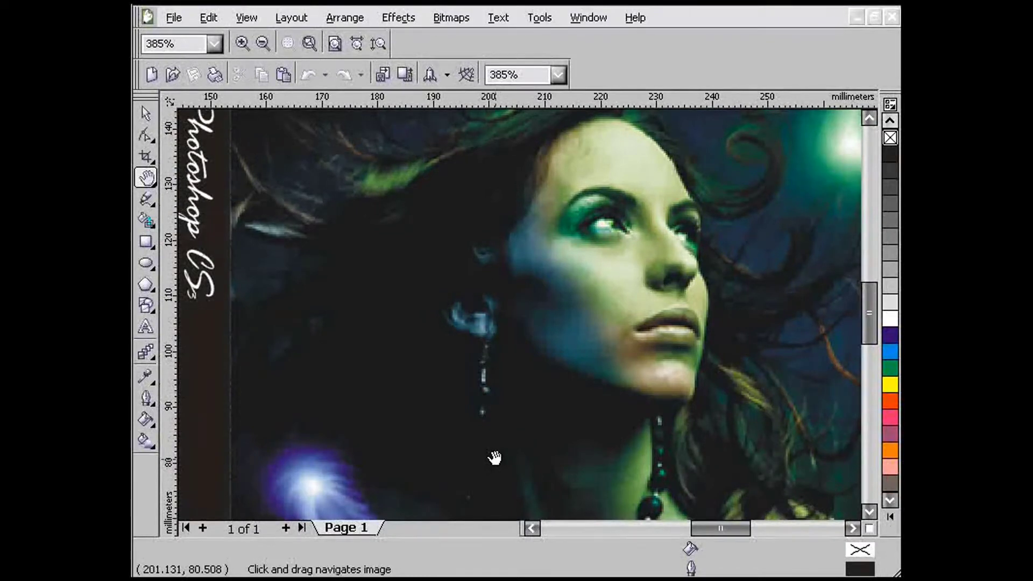
{"action": "key", "text": "F4"}
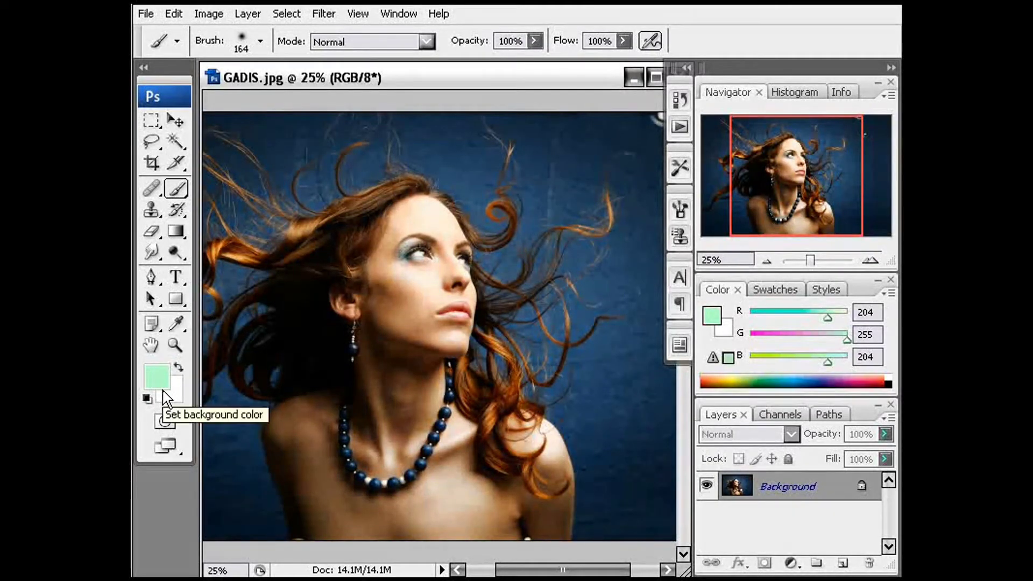
Step: Reset the colours to default black and white, and fill a new layer above the Background with black
{"action": "key", "text": "d"}
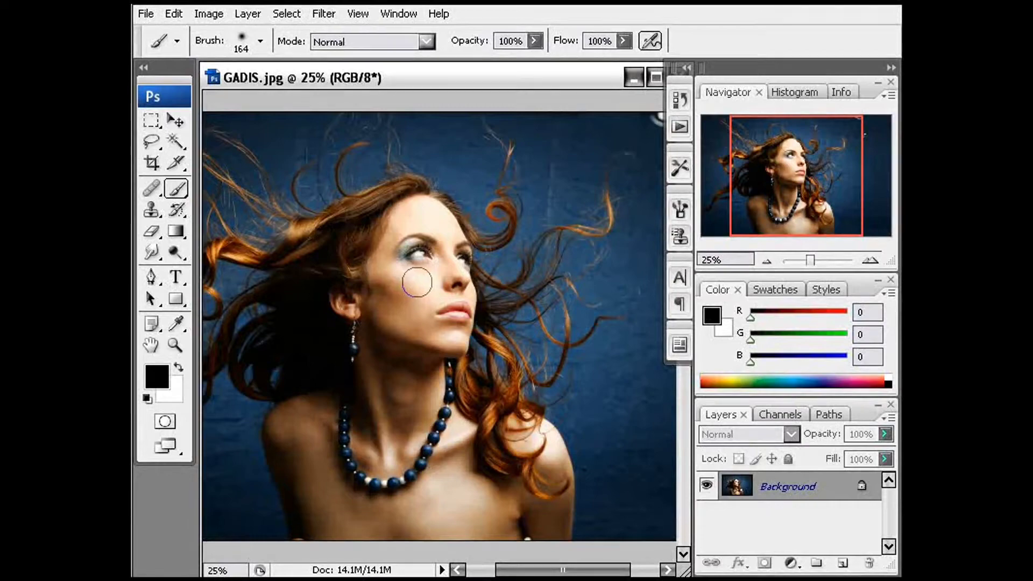
{"action": "key", "text": "ctrl+z"}
{"action": "key", "text": "ctrl+z"}
{"action": "key", "text": "ctrl+z"}
{"action": "left_click", "coordinate": [843, 563]}
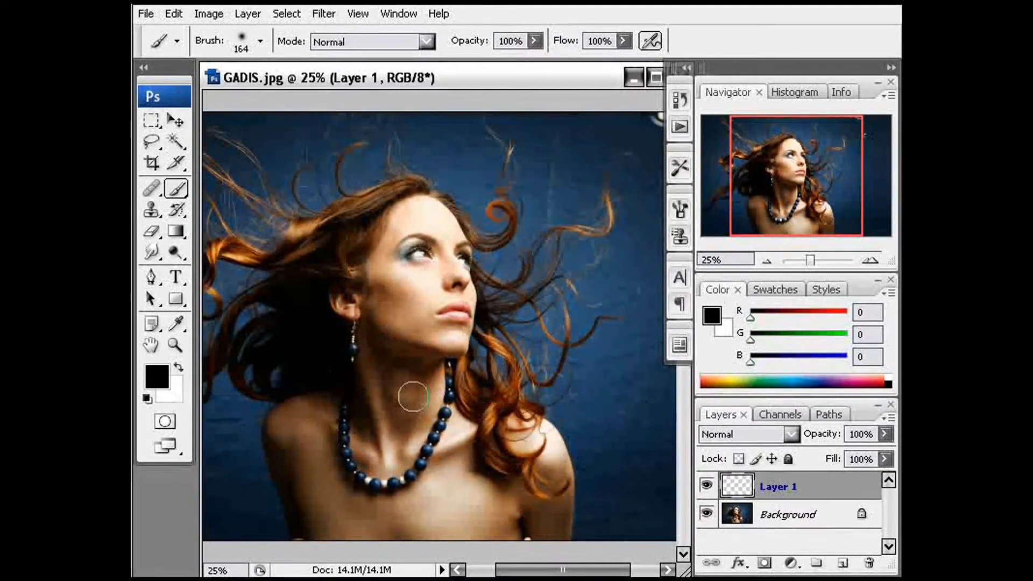
{"action": "key", "text": "alt+BackSpace"}
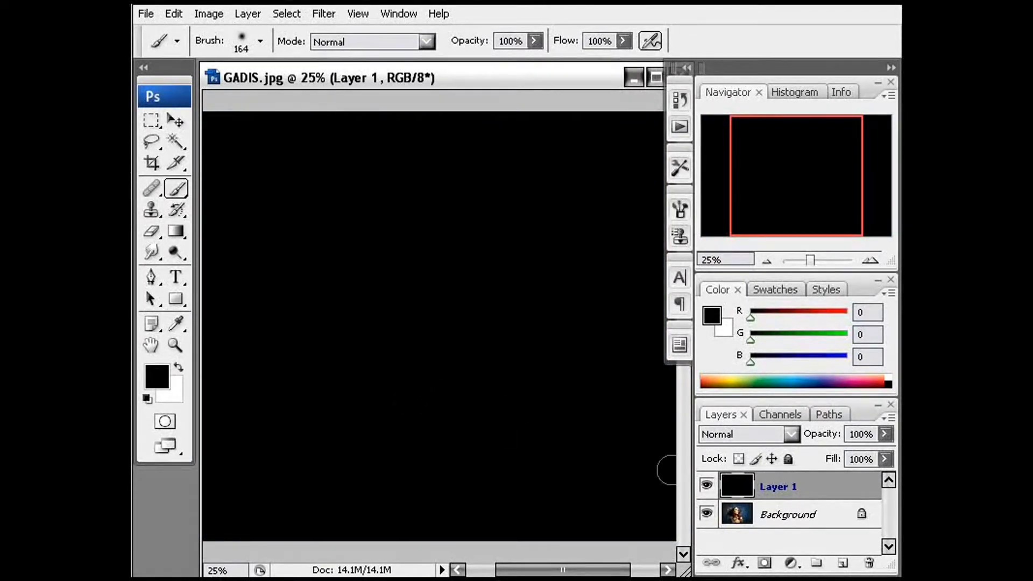
{"action": "left_click", "coordinate": [709, 486]}
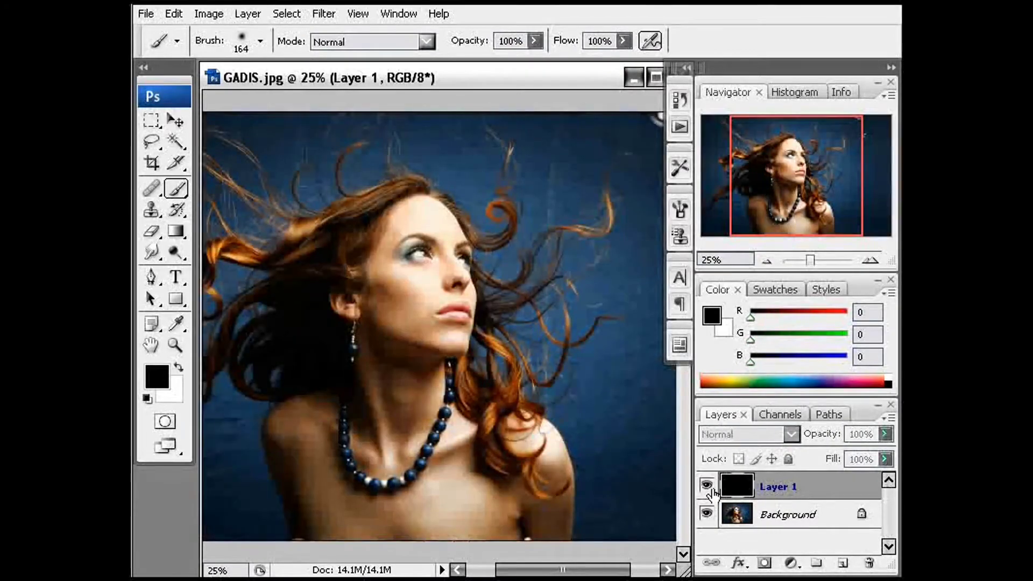
{"action": "left_click", "coordinate": [708, 486]}
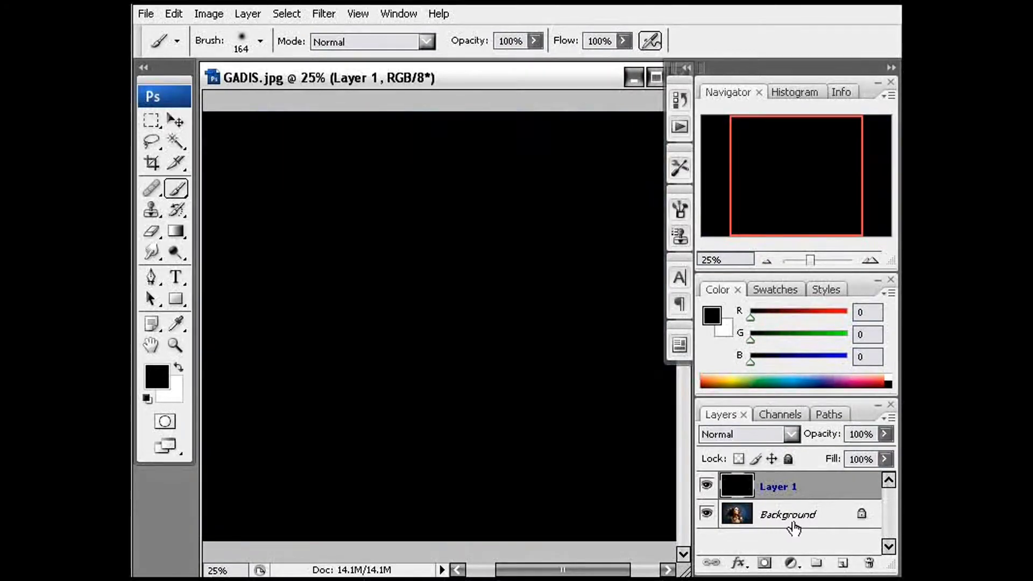
Step: Add another layer above the black one and name it "cosmis biru"
{"action": "left_click", "coordinate": [842, 564]}
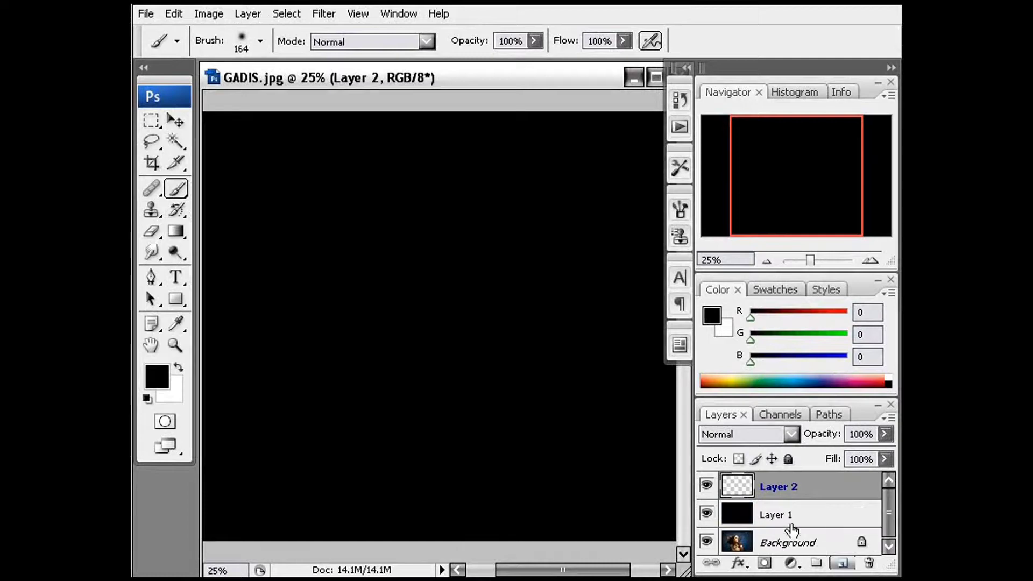
{"action": "double_click", "coordinate": [773, 487]}
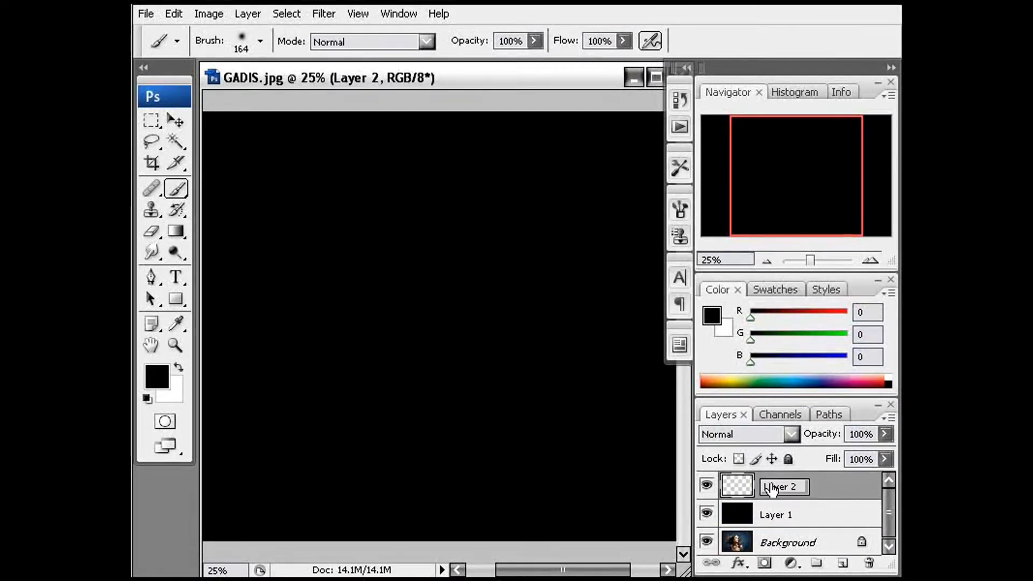
{"action": "type", "text": "cosmis"}
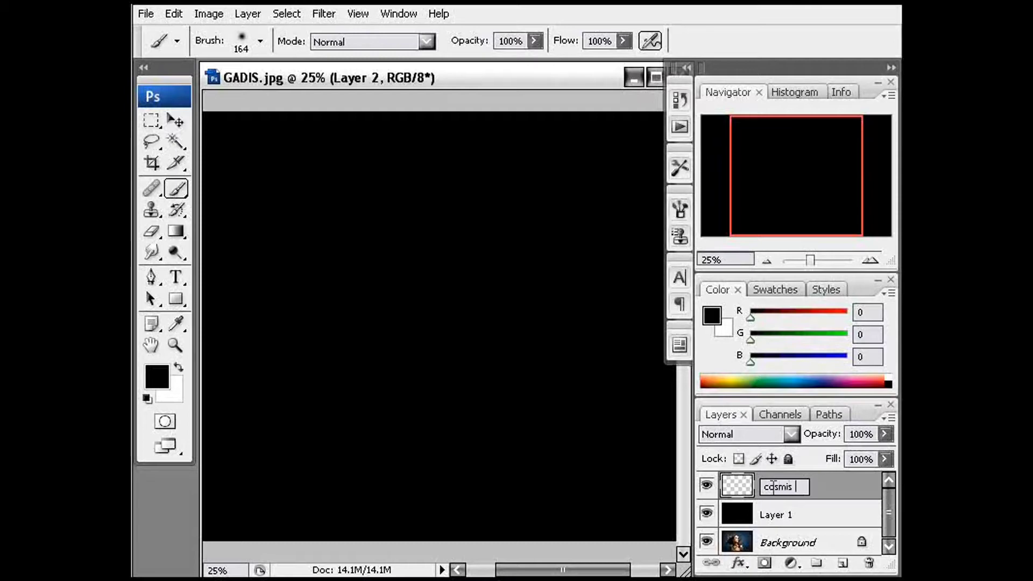
{"action": "type", "text": " biru"}
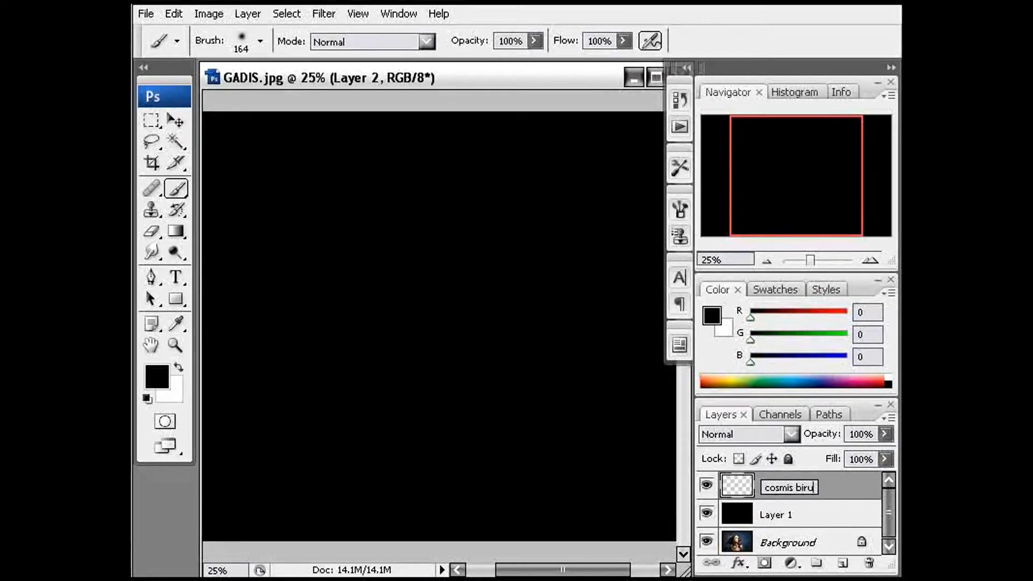
{"action": "left_click", "coordinate": [802, 516]}
{"action": "left_click", "coordinate": [737, 487]}
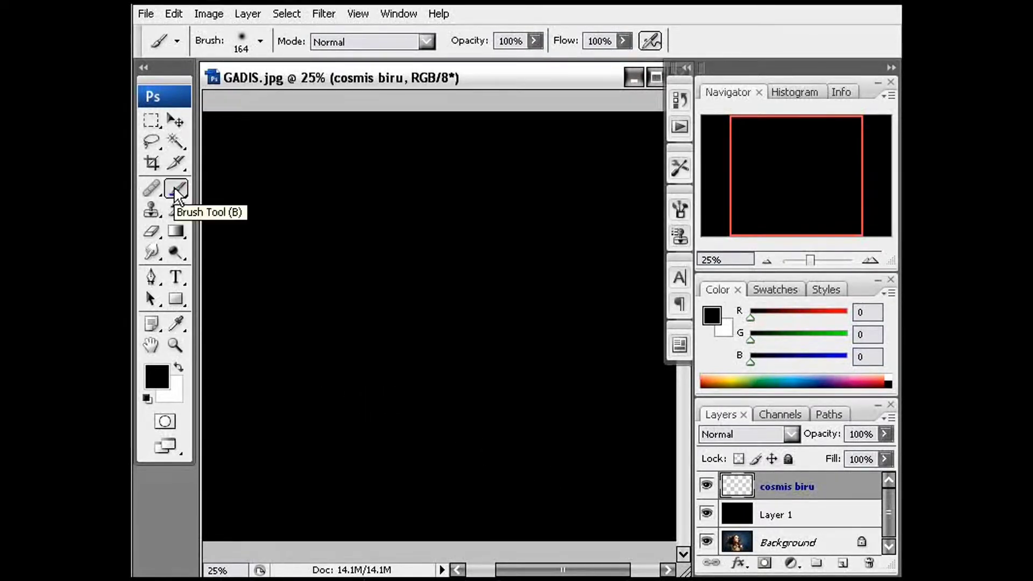
Step: Set the Brush tool to a 432 px diameter with 0% hardness
{"action": "right_click", "coordinate": [333, 322]}
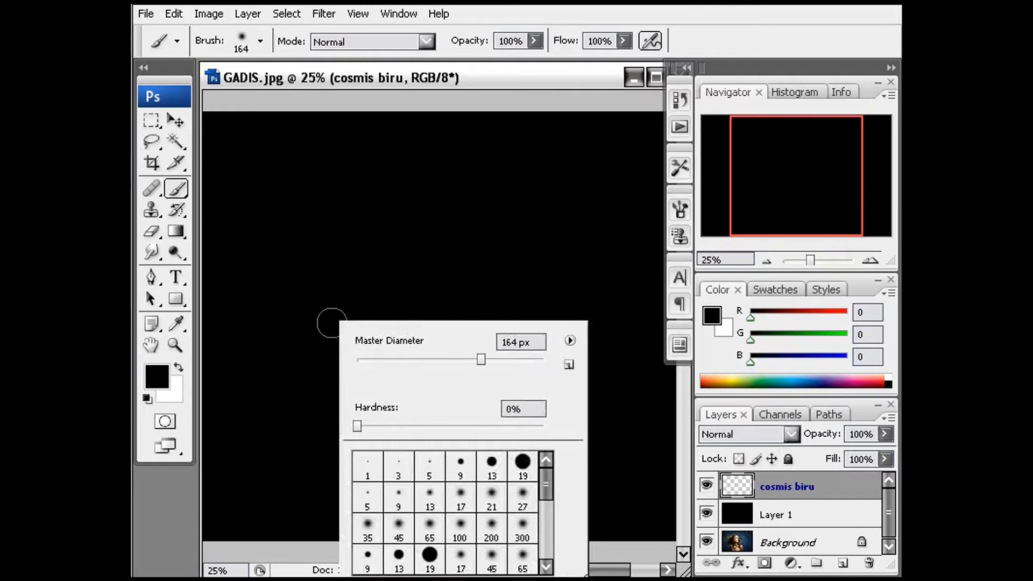
{"action": "left_click_drag", "start_coordinate": [481, 360], "coordinate": [525, 362]}
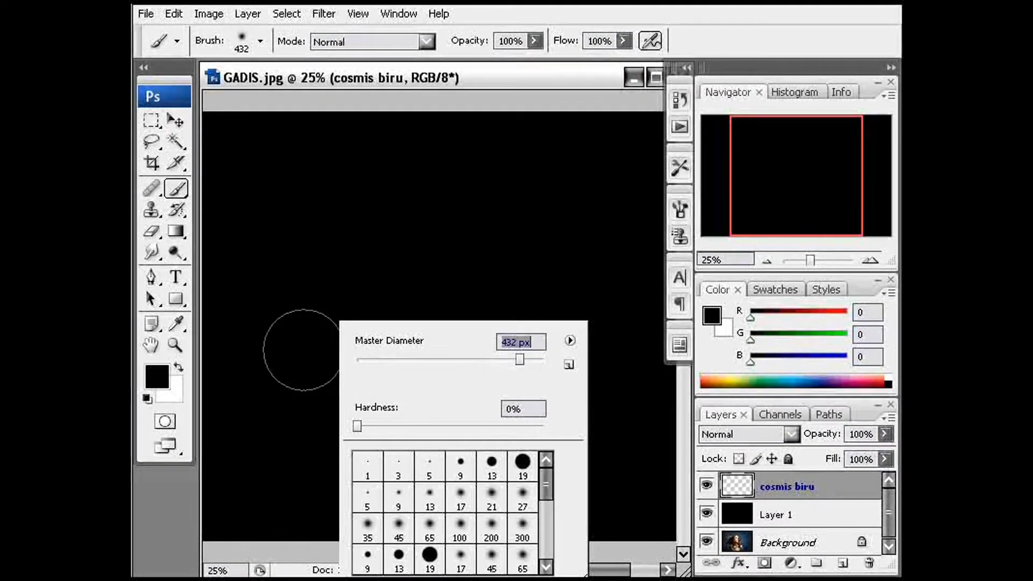
{"action": "left_click", "coordinate": [357, 425]}
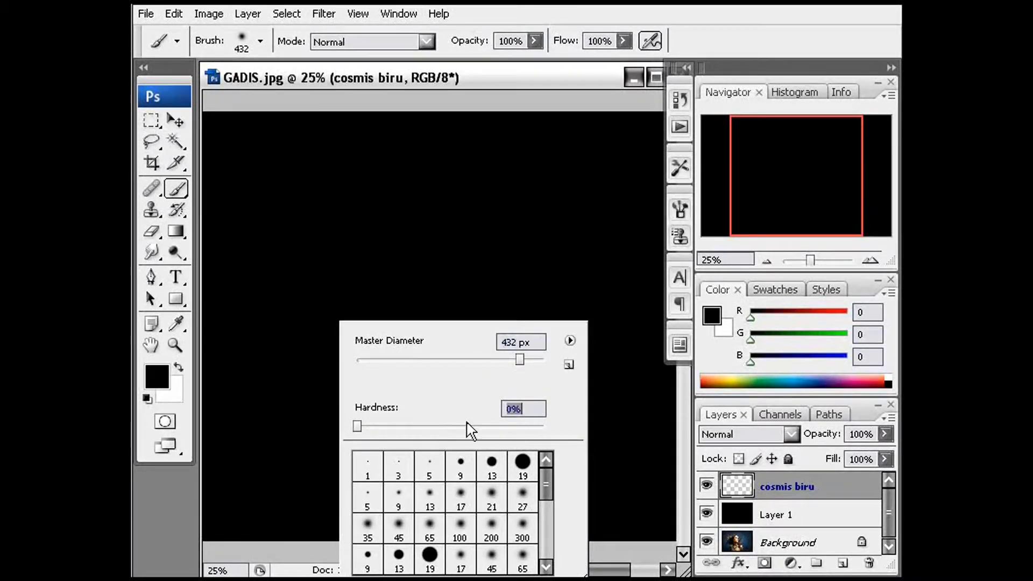
Step: Choose dark blue #000099 as the foreground colour and paint one soft dab on the cosmis biru layer, below and left of the canvas centre
{"action": "left_click", "coordinate": [155, 376]}
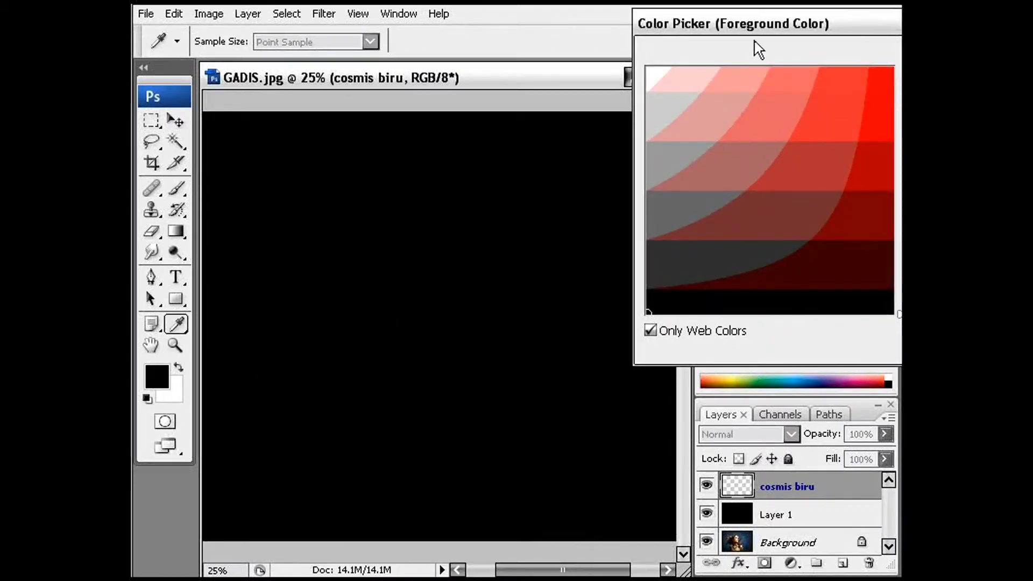
{"action": "left_click_drag", "start_coordinate": [677, 62], "coordinate": [434, 101]}
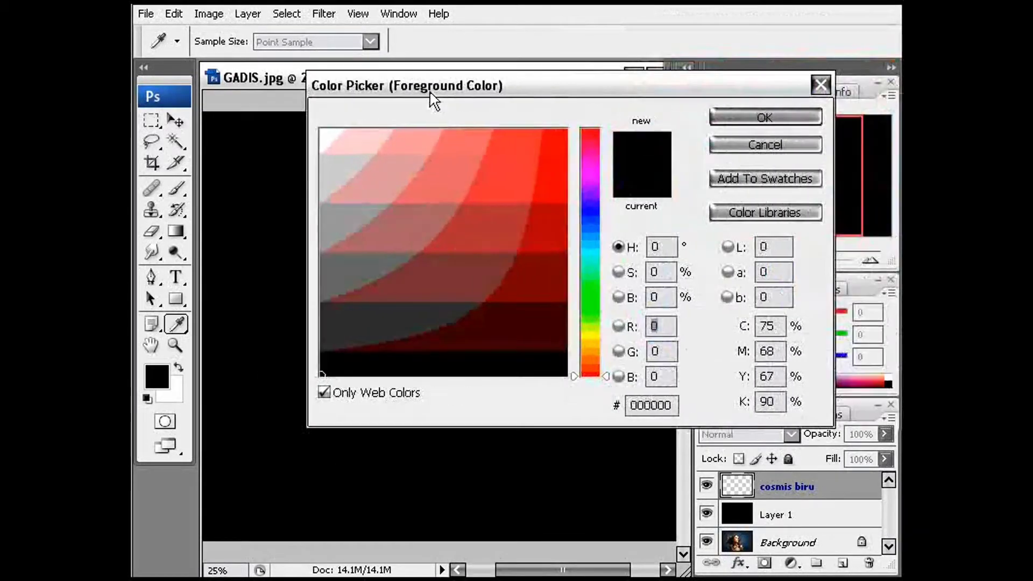
{"action": "left_click", "coordinate": [325, 393]}
{"action": "left_click", "coordinate": [325, 393]}
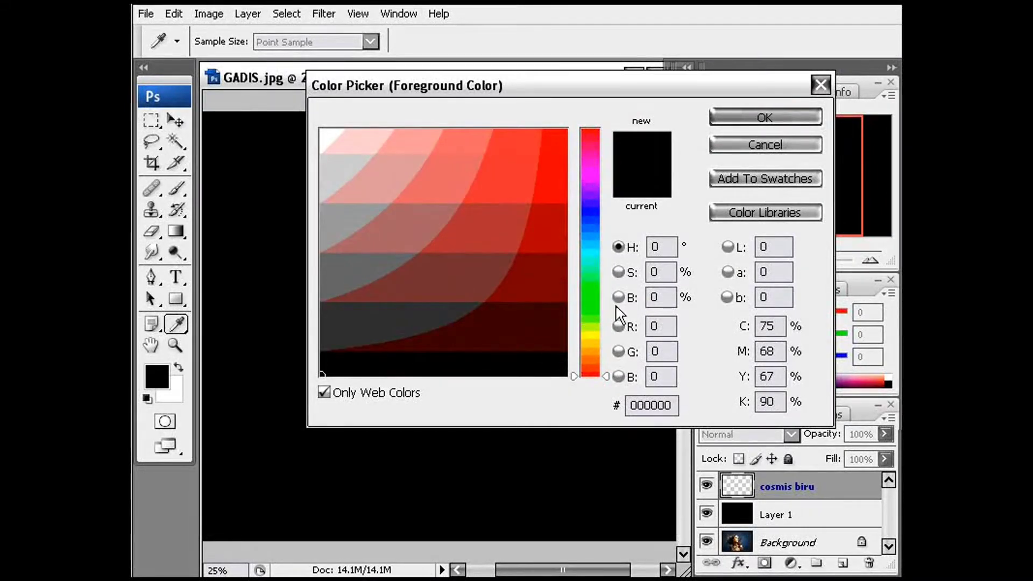
{"action": "left_click", "coordinate": [594, 226]}
{"action": "left_click", "coordinate": [594, 216]}
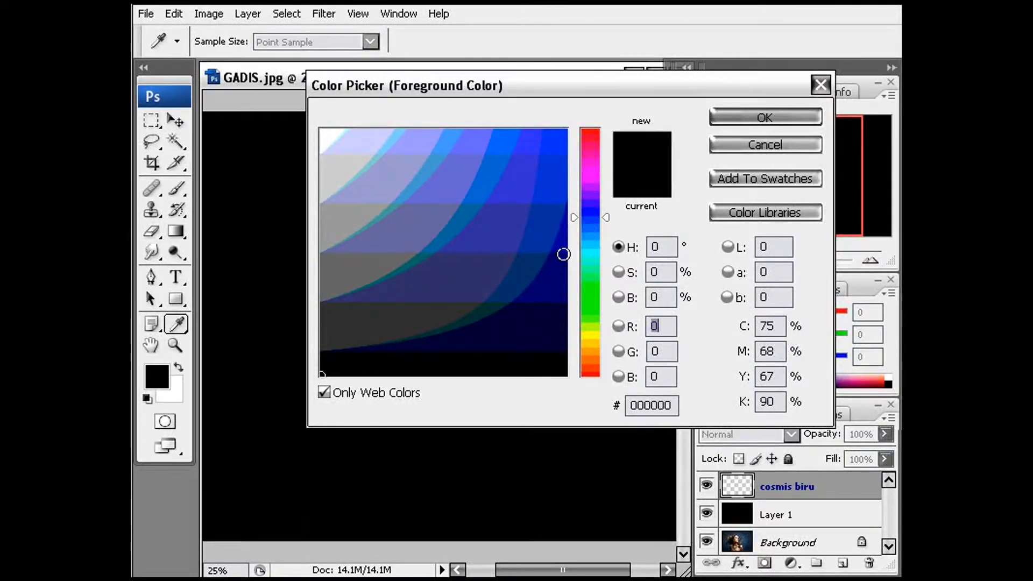
{"action": "left_click", "coordinate": [562, 240]}
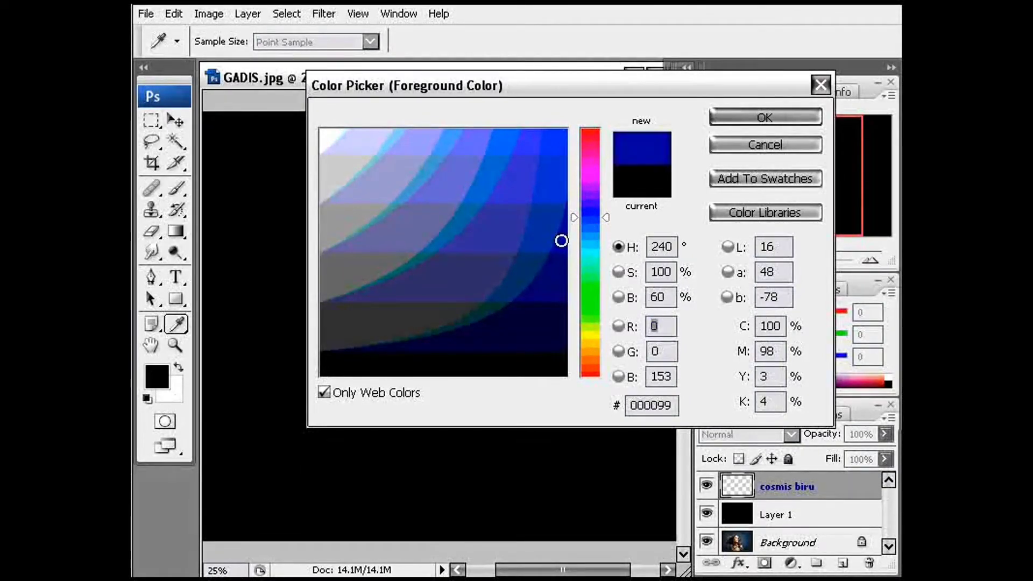
{"action": "left_click", "coordinate": [751, 119]}
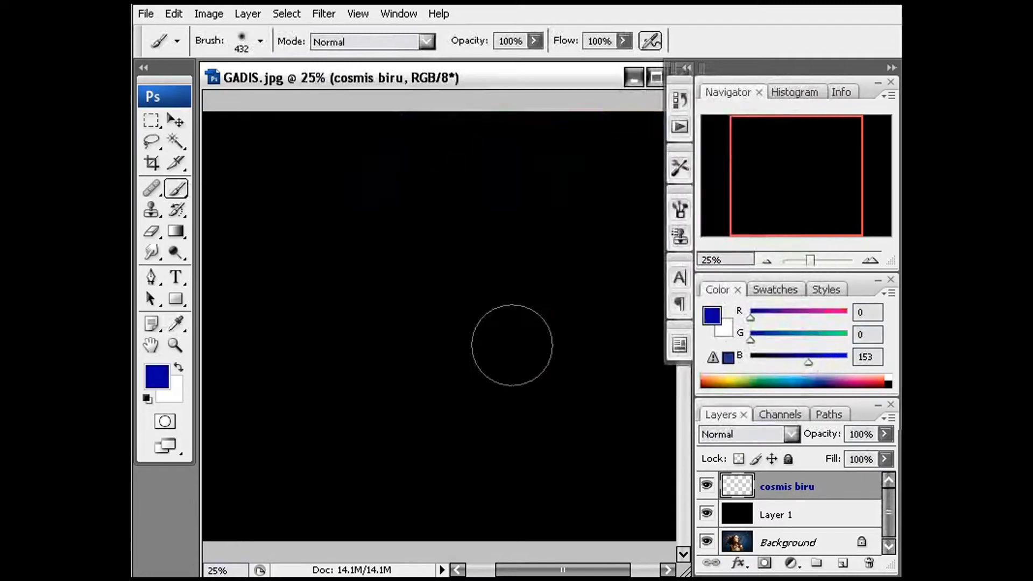
{"action": "left_click", "coordinate": [361, 371]}
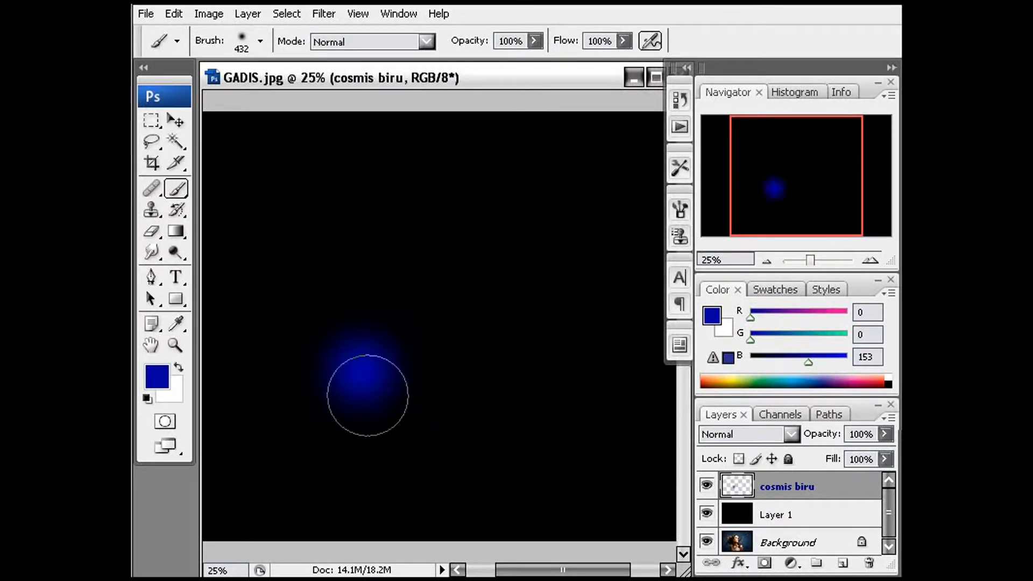
Step: Paint a smaller 308 px dab in brighter blue #3333ff over the centre of the dark blue glow
{"action": "right_click", "coordinate": [360, 370]}
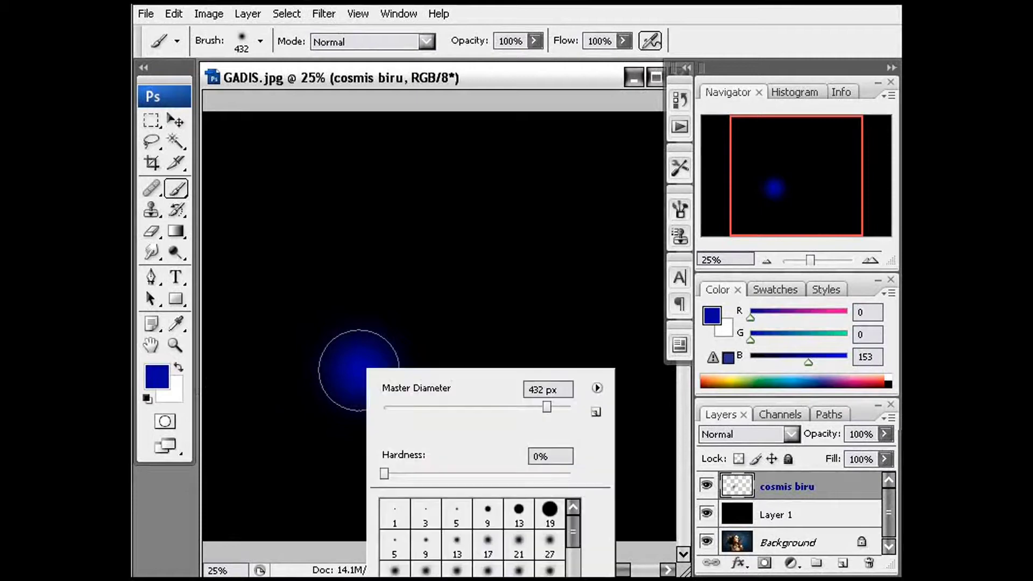
{"action": "left_click_drag", "start_coordinate": [546, 408], "coordinate": [535, 408]}
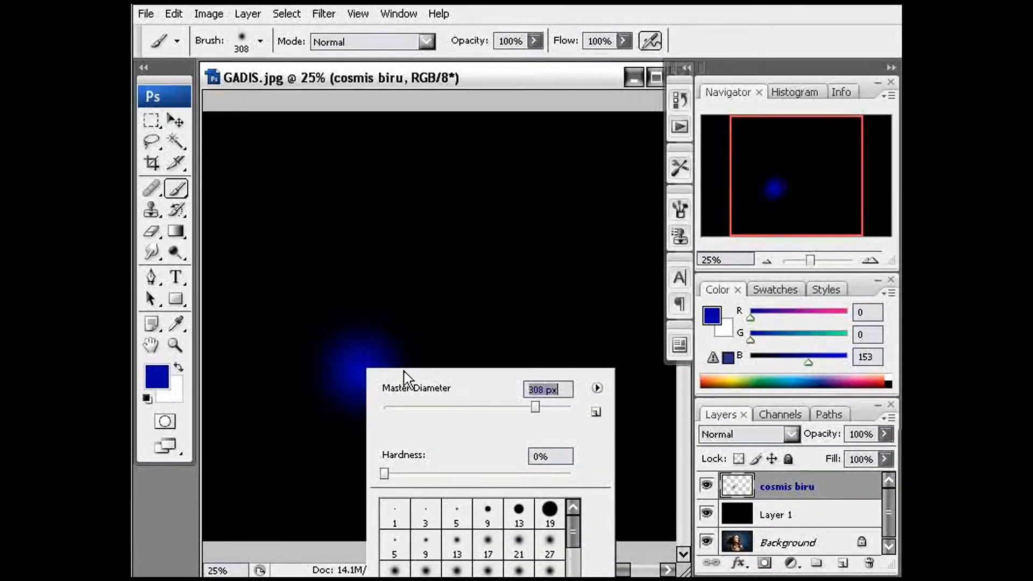
{"action": "left_click", "coordinate": [164, 385]}
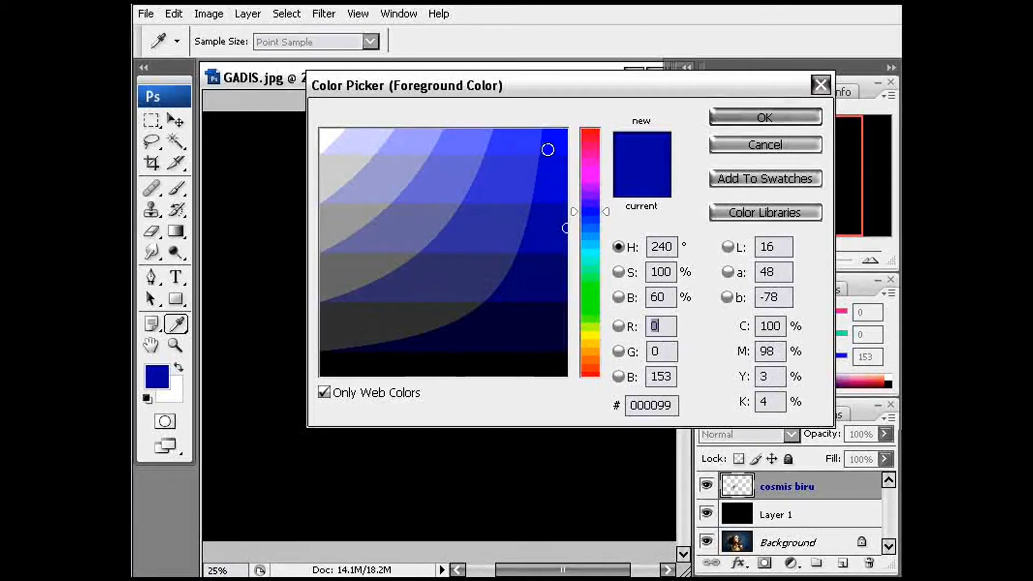
{"action": "left_click", "coordinate": [529, 148]}
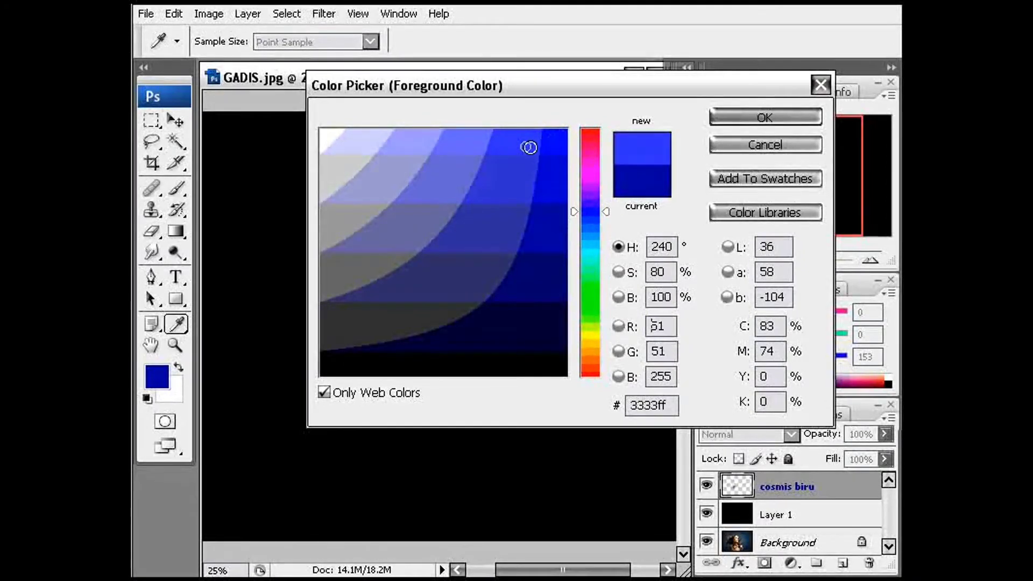
{"action": "left_click", "coordinate": [766, 129]}
{"action": "key", "text": "b"}
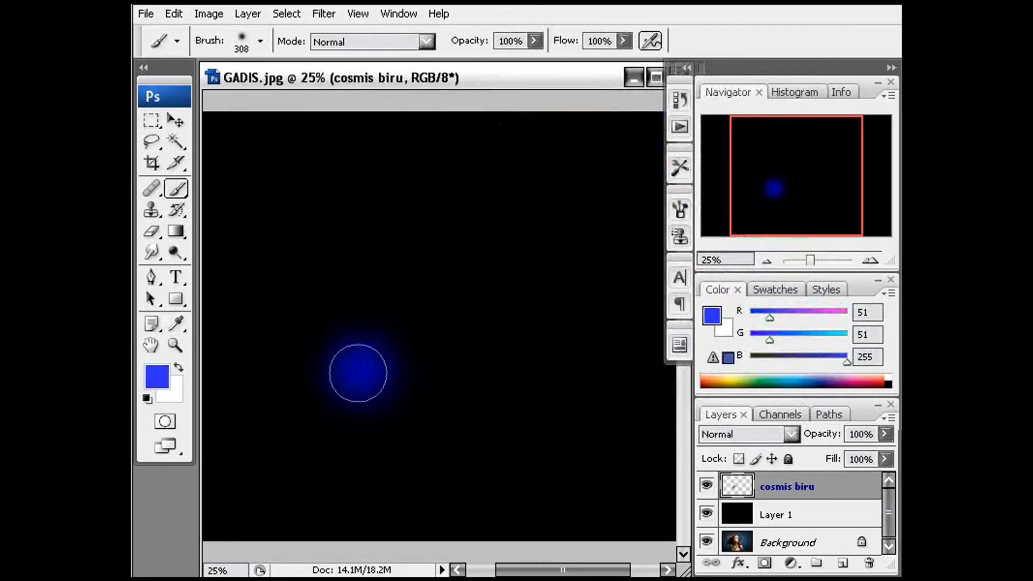
{"action": "left_click", "coordinate": [358, 373]}
Step: Paint a 199 px soft dab in light blue #6699ff over the centre of the blue glow
{"action": "right_click", "coordinate": [358, 373]}
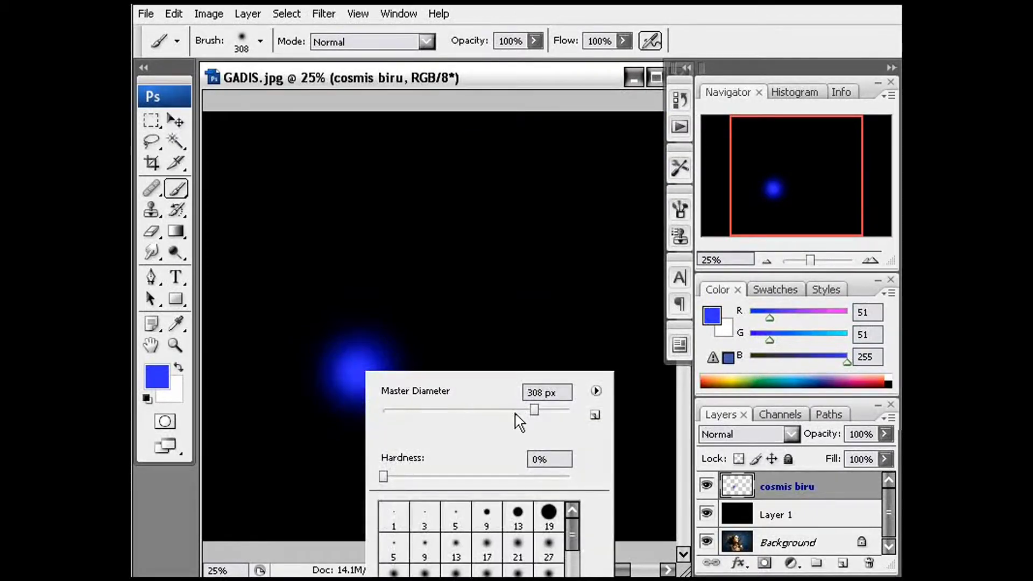
{"action": "left_click_drag", "start_coordinate": [524, 410], "coordinate": [524, 412]}
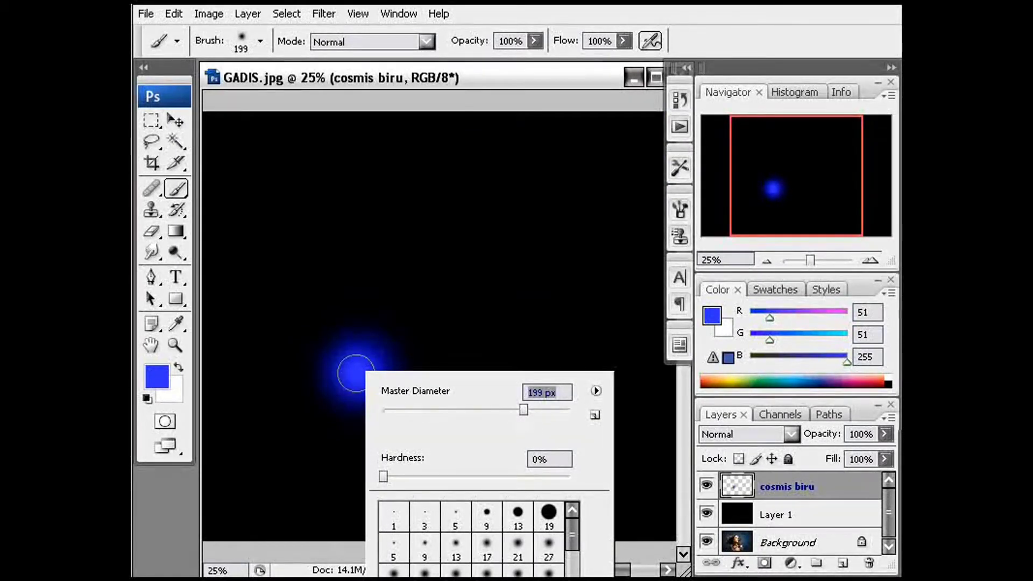
{"action": "left_click", "coordinate": [157, 377]}
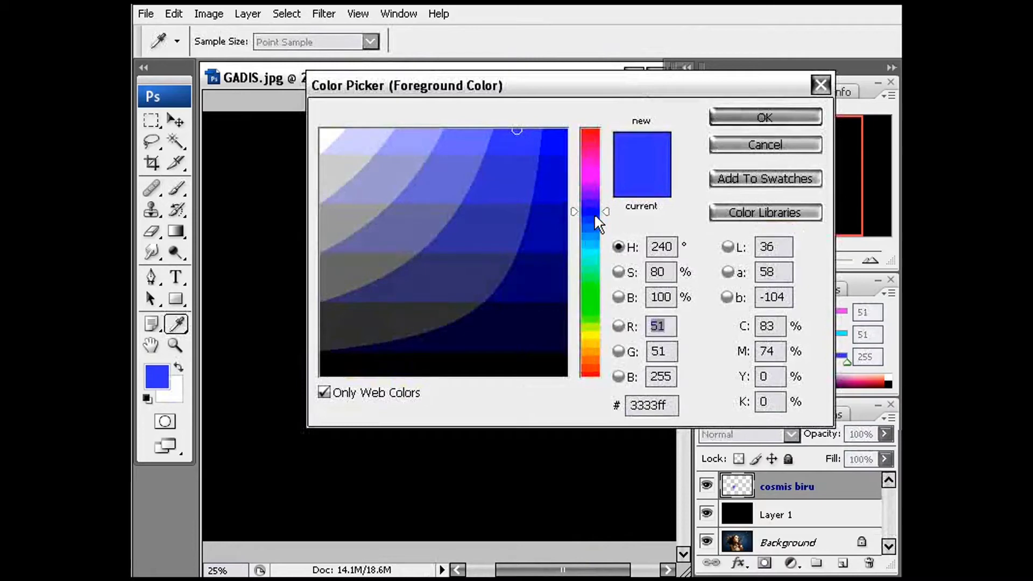
{"action": "left_click", "coordinate": [594, 218]}
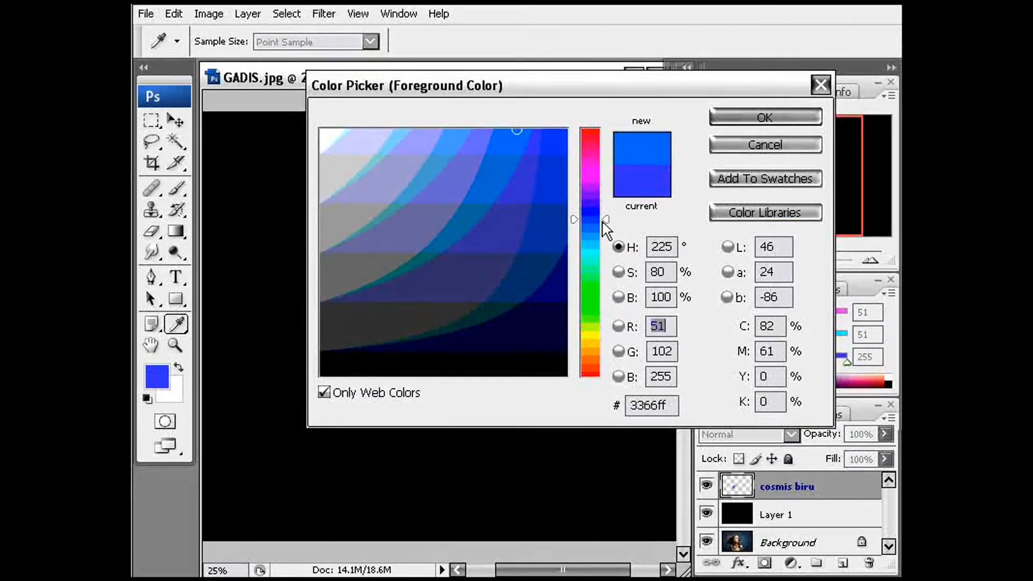
{"action": "left_click", "coordinate": [597, 222]}
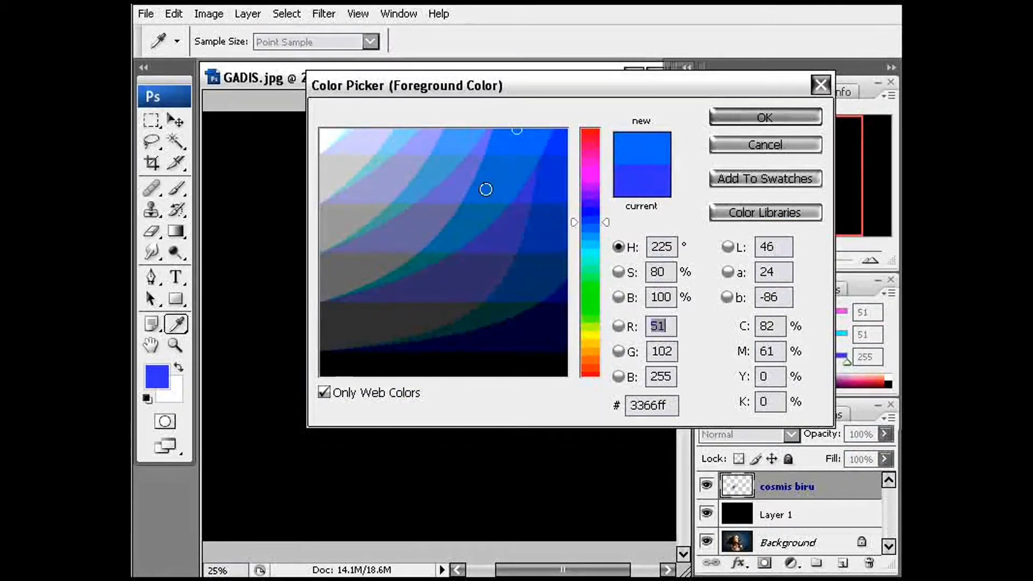
{"action": "left_click", "coordinate": [452, 142]}
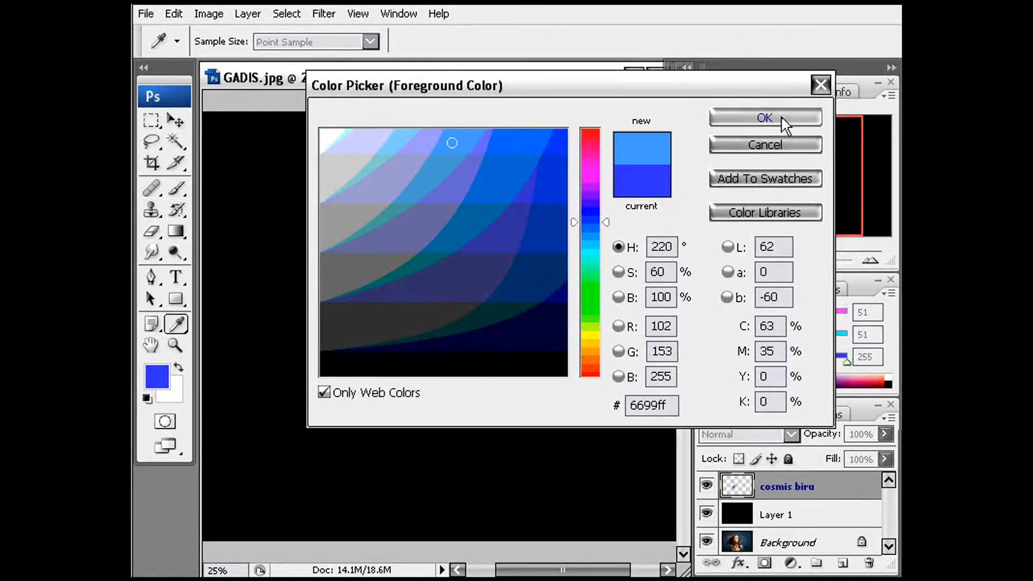
{"action": "left_click", "coordinate": [782, 119]}
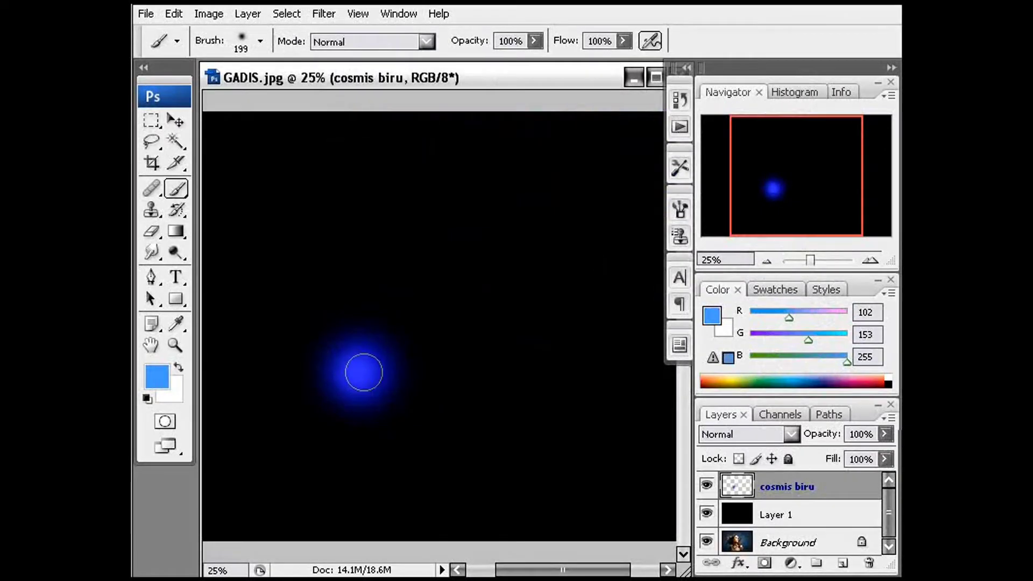
{"action": "left_click", "coordinate": [358, 373]}
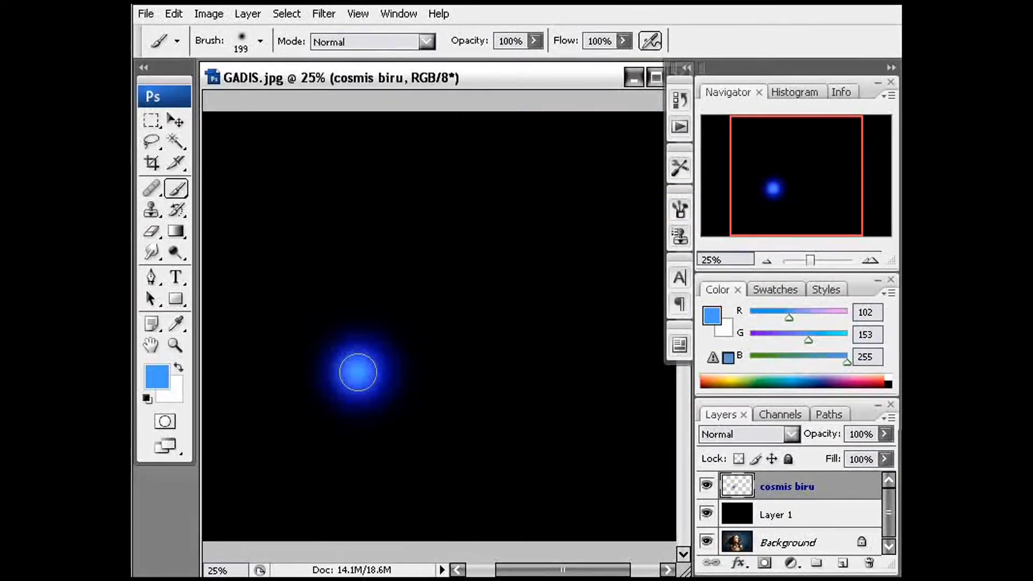
Step: Paint a 182 px soft dab in pale cyan #ccffff over the centre of the glow
{"action": "right_click", "coordinate": [358, 372]}
{"action": "left_click_drag", "start_coordinate": [524, 413], "coordinate": [518, 412]}
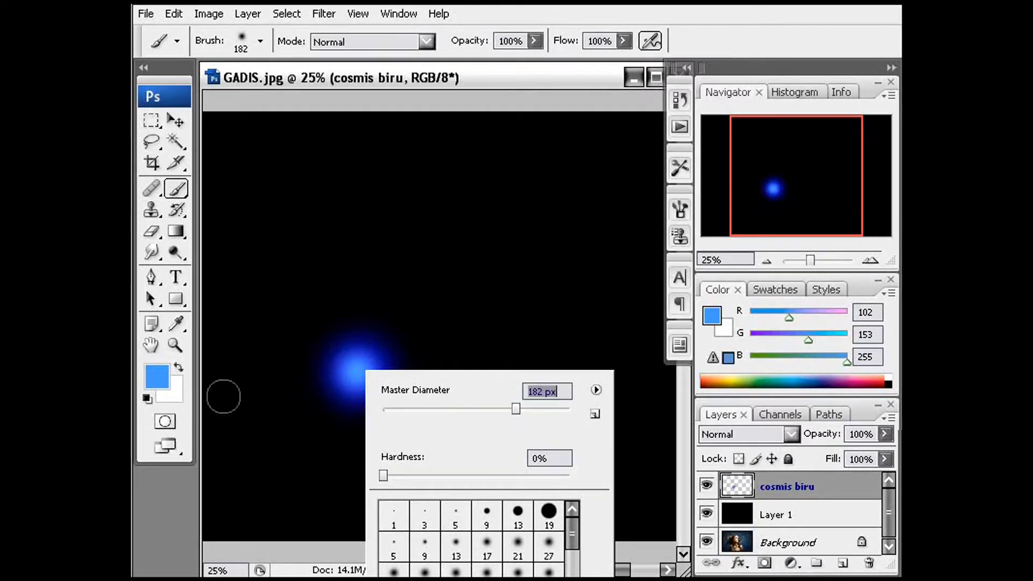
{"action": "left_click", "coordinate": [156, 376]}
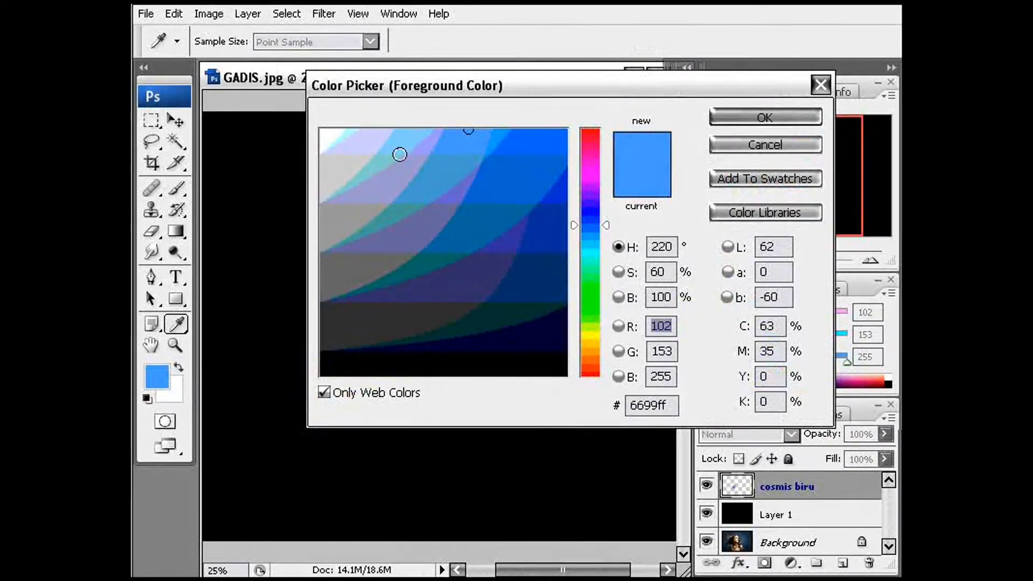
{"action": "left_click", "coordinate": [594, 235]}
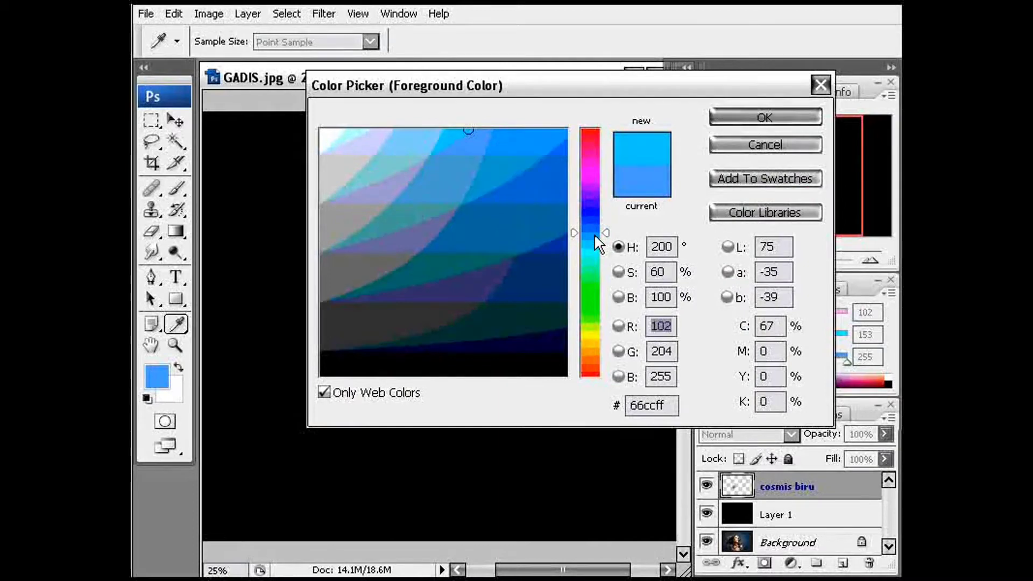
{"action": "left_click", "coordinate": [355, 137]}
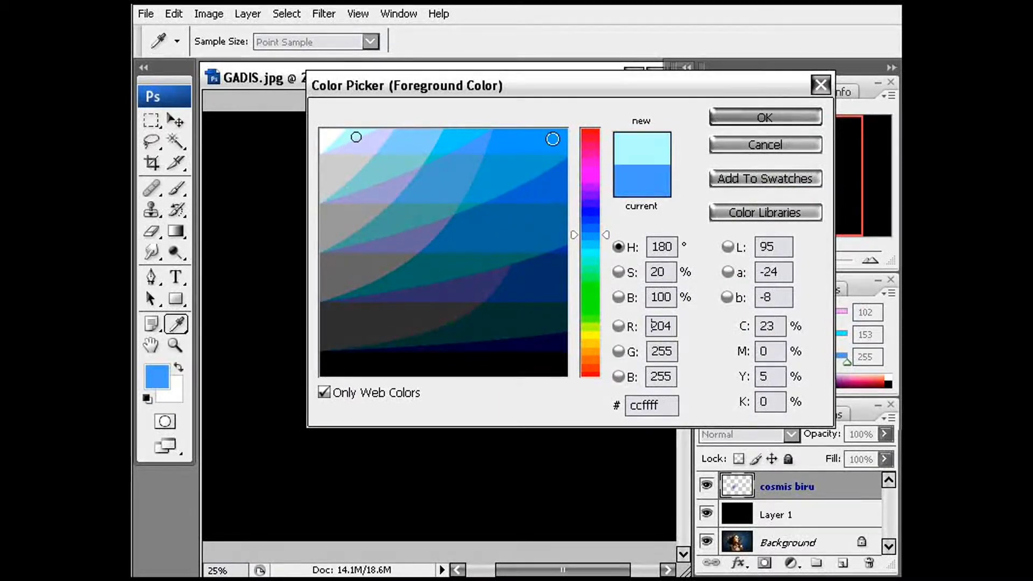
{"action": "left_click", "coordinate": [764, 117]}
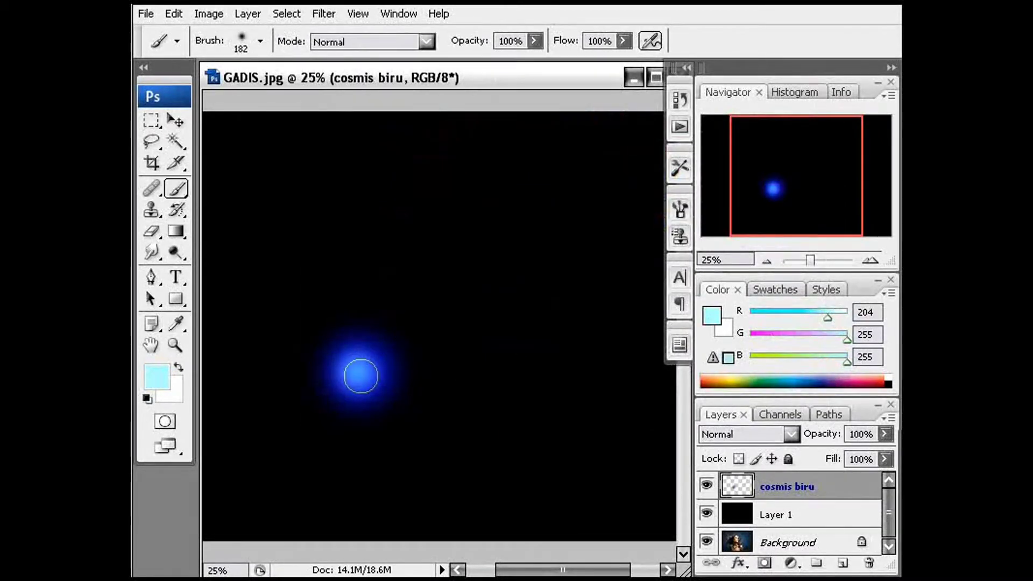
{"action": "left_click", "coordinate": [359, 374]}
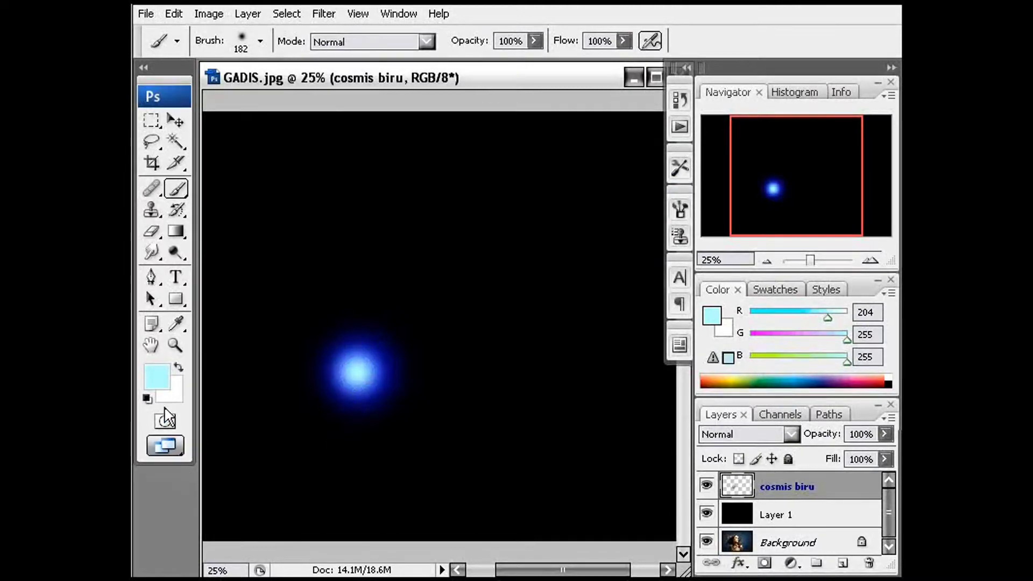
Step: Paint a 166 px soft dab in white #ffffff at the core of the glow
{"action": "left_click", "coordinate": [157, 374]}
{"action": "left_click", "coordinate": [329, 134]}
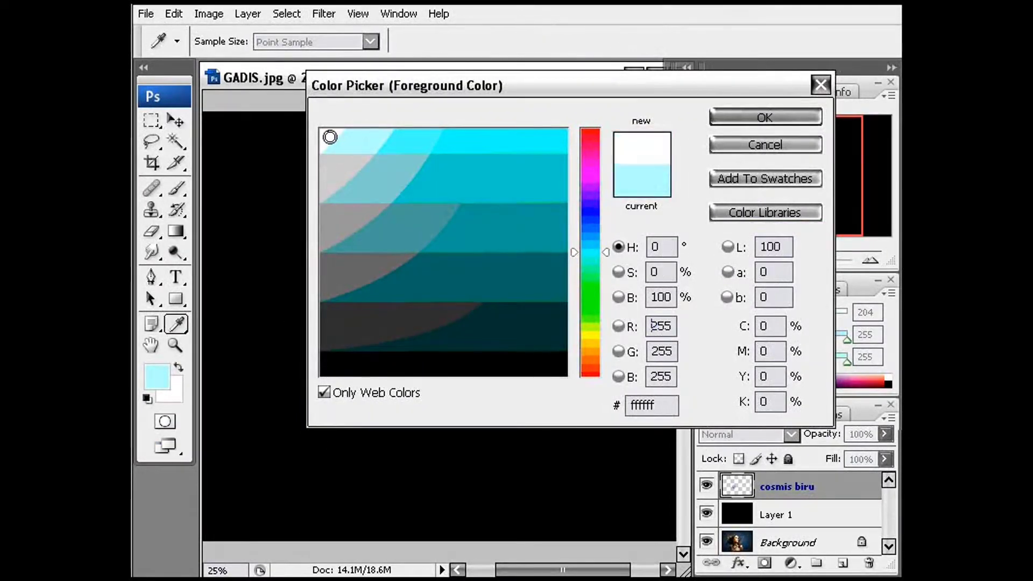
{"action": "left_click", "coordinate": [730, 118]}
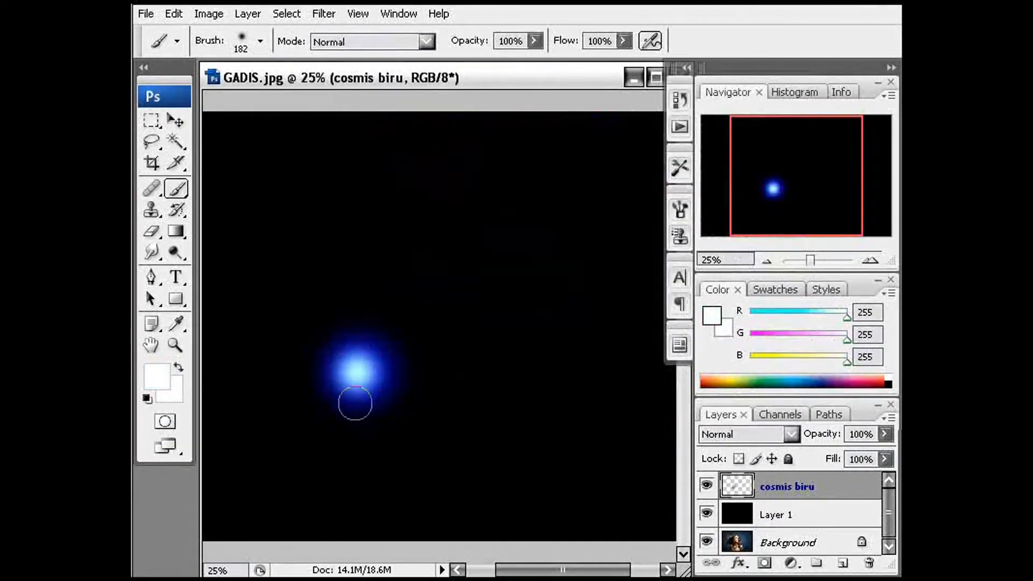
{"action": "right_click", "coordinate": [357, 373]}
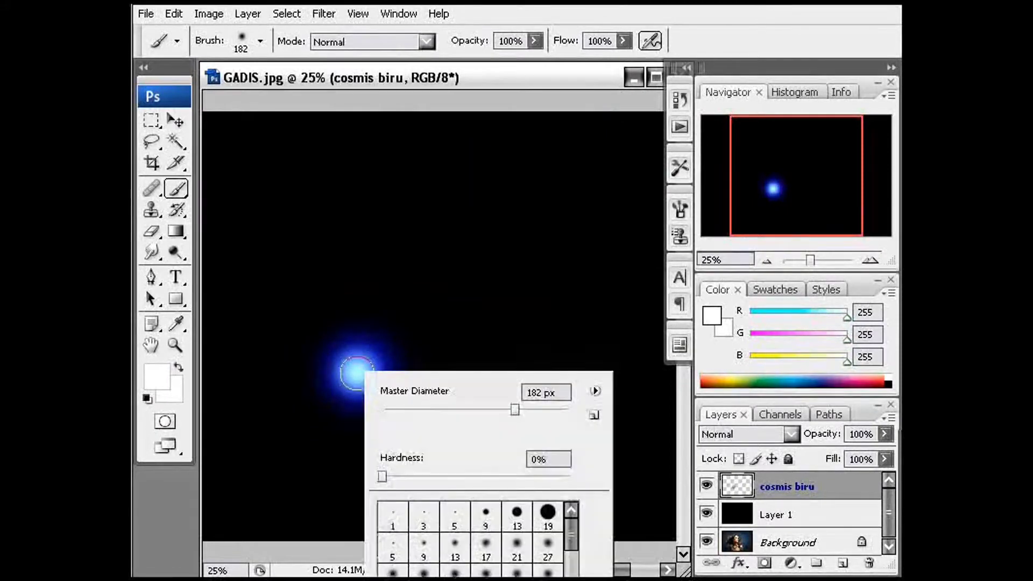
{"action": "left_click_drag", "start_coordinate": [512, 413], "coordinate": [507, 414]}
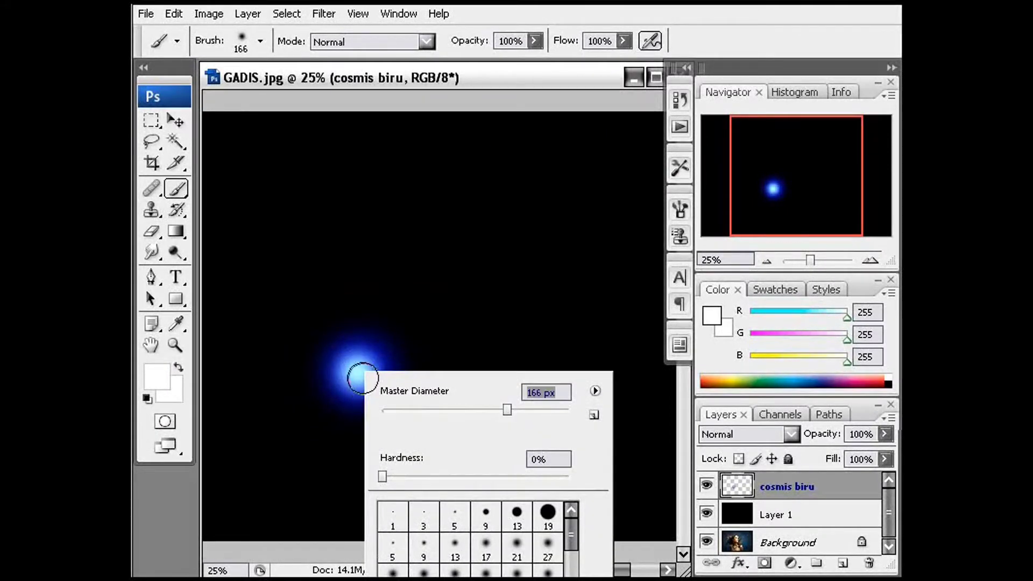
{"action": "left_click", "coordinate": [357, 372]}
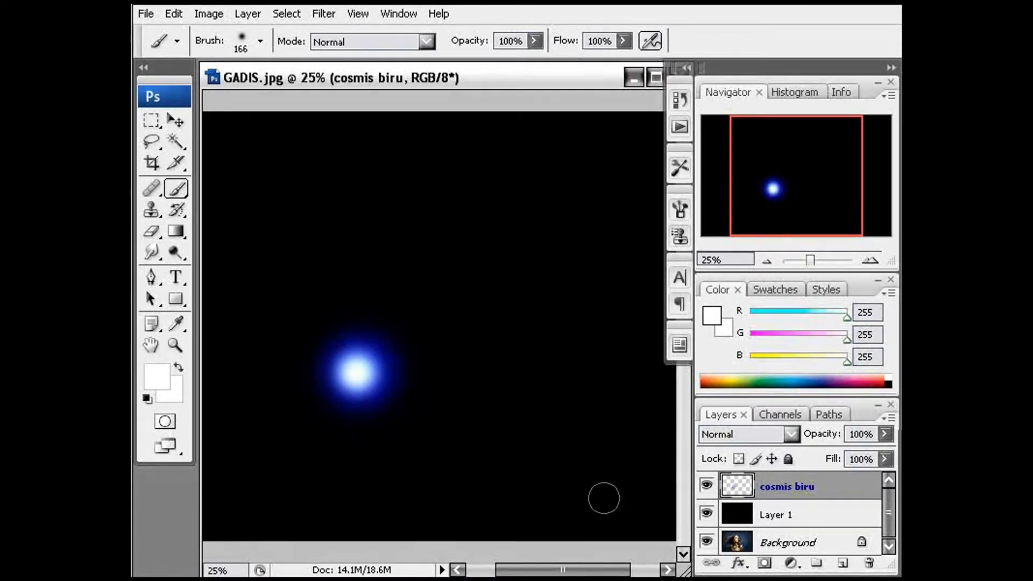
Step: Preview the glow over the portrait by briefly hiding the black Layer 1
{"action": "left_click", "coordinate": [707, 515]}
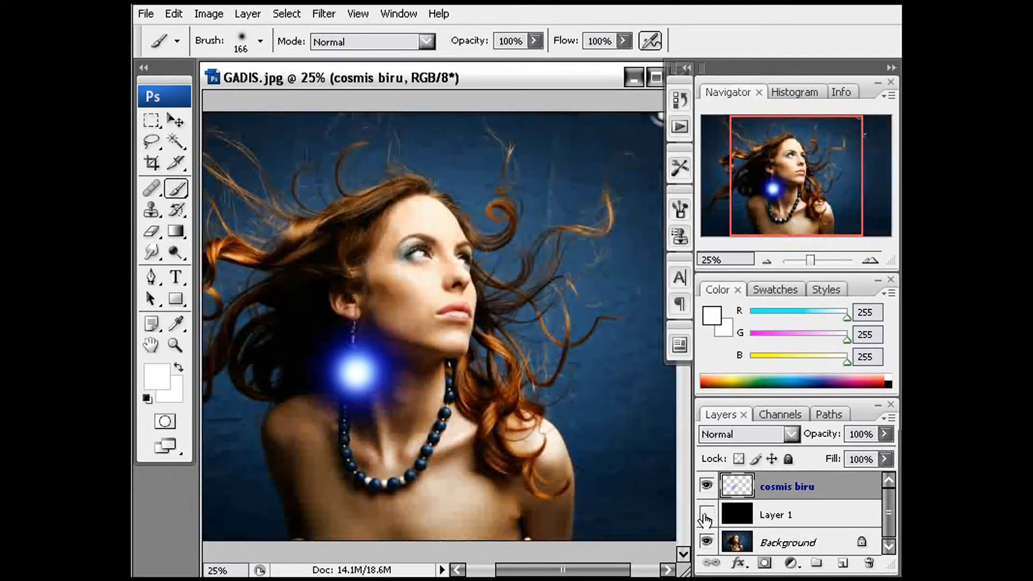
{"action": "left_click", "coordinate": [707, 515]}
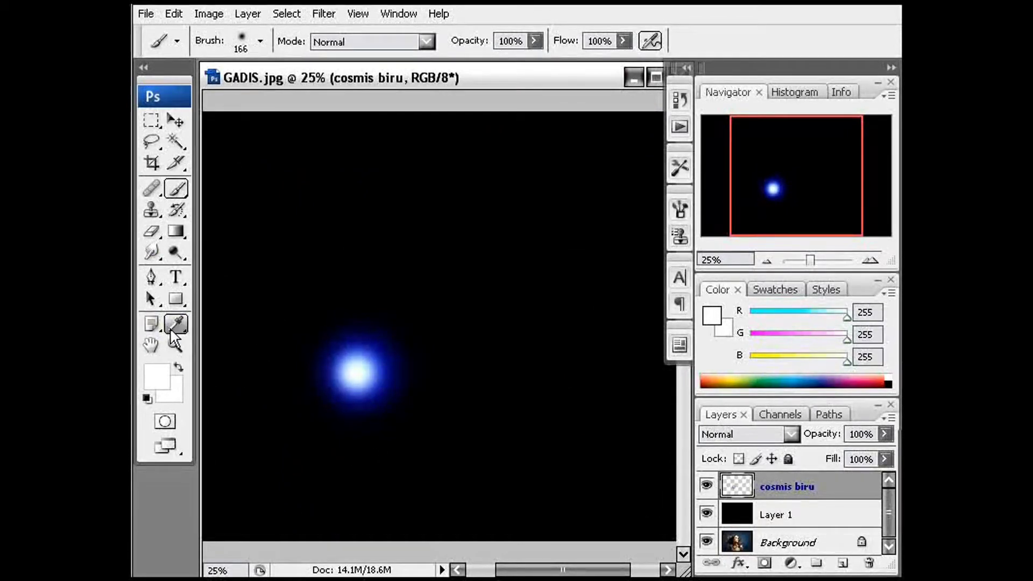
Step: Choose the Smudge tool and set its strength to 80% and its brush diameter to 59 px for working on the glow
{"action": "left_click", "coordinate": [176, 344]}
{"action": "left_click_drag", "start_coordinate": [296, 335], "coordinate": [458, 460]}
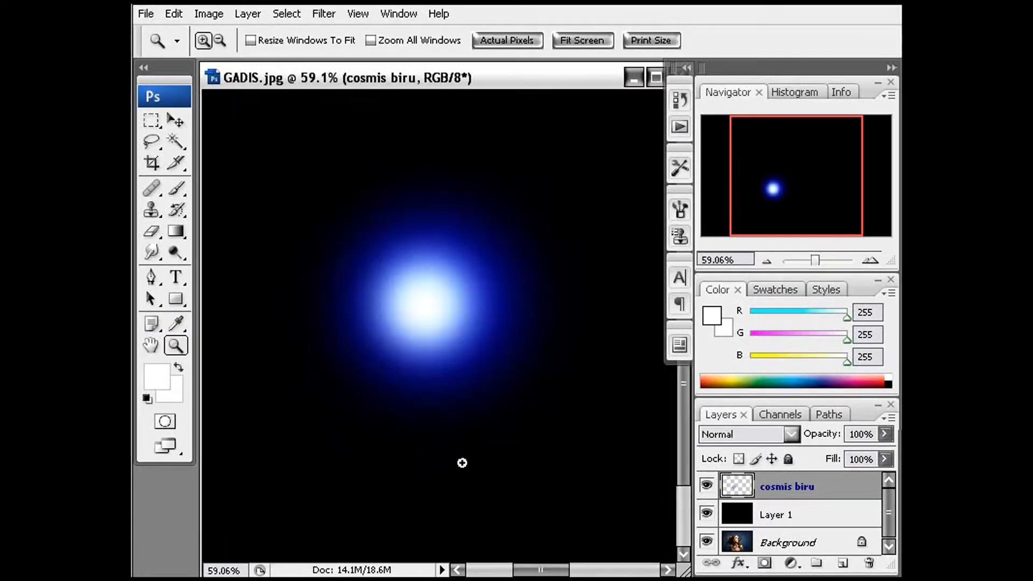
{"action": "left_click_drag", "start_coordinate": [328, 339], "coordinate": [436, 426]}
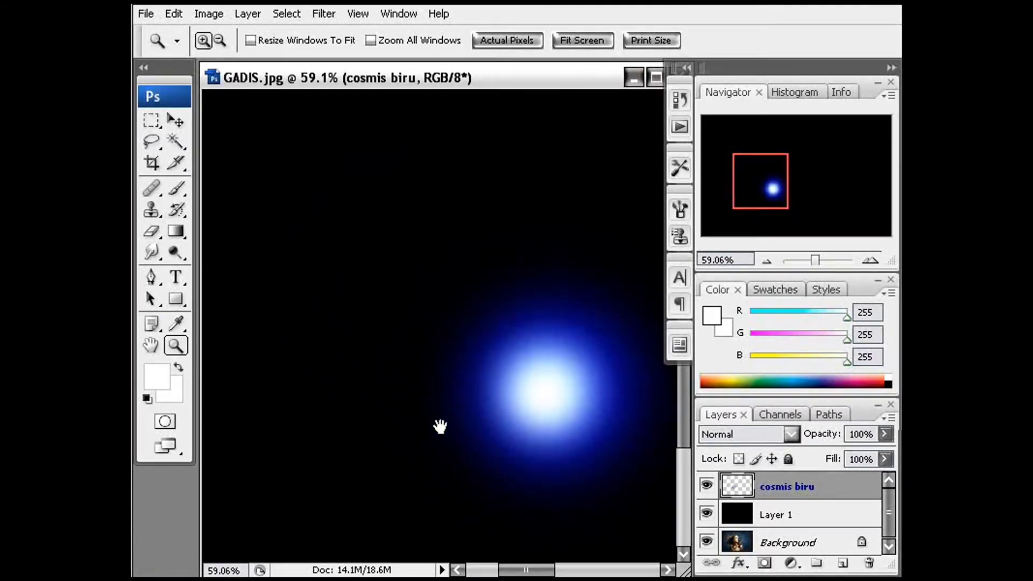
{"action": "key", "text": "ctrl+minus"}
{"action": "key", "text": "ctrl+minus"}
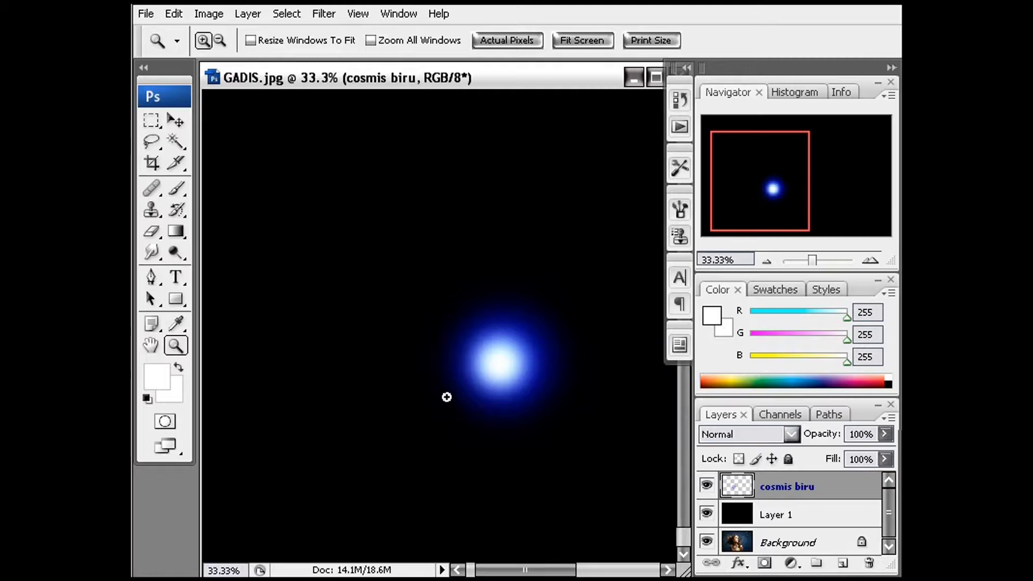
{"action": "left_click_drag", "start_coordinate": [418, 368], "coordinate": [448, 408]}
{"action": "key", "text": "ctrl+plus"}
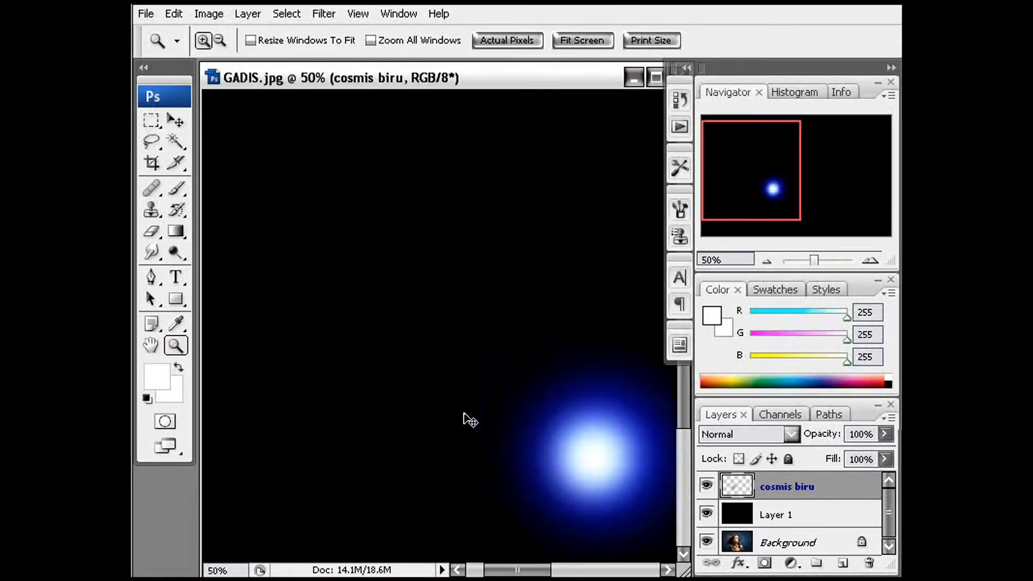
{"action": "left_click_drag", "start_coordinate": [575, 460], "coordinate": [525, 415]}
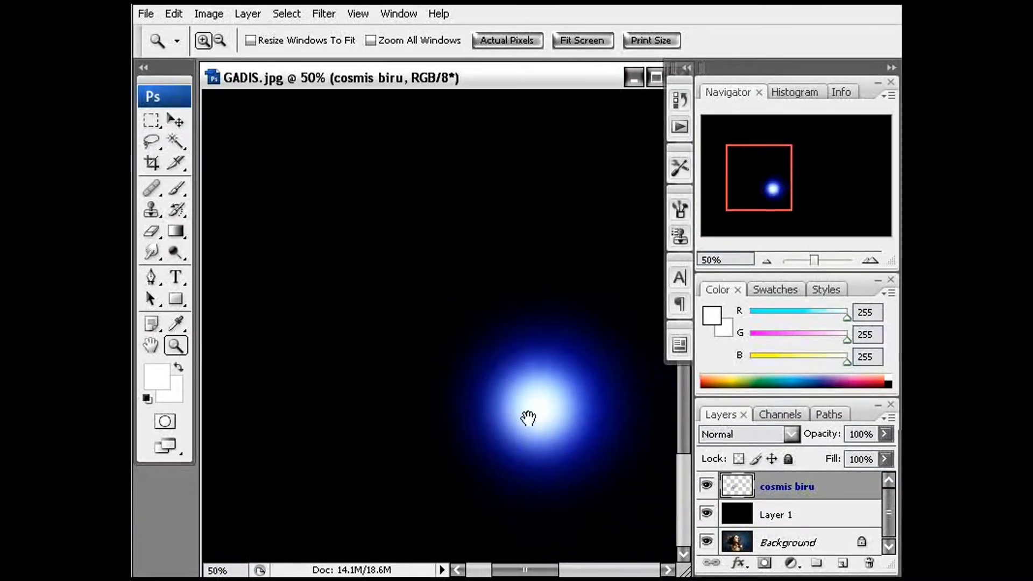
{"action": "left_click", "coordinate": [155, 258]}
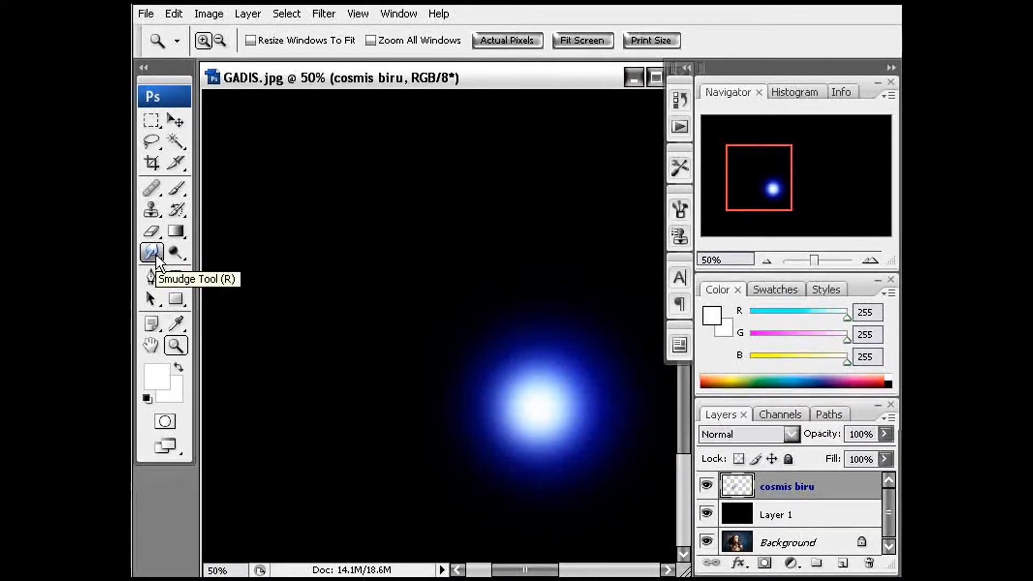
{"action": "left_click", "coordinate": [152, 253]}
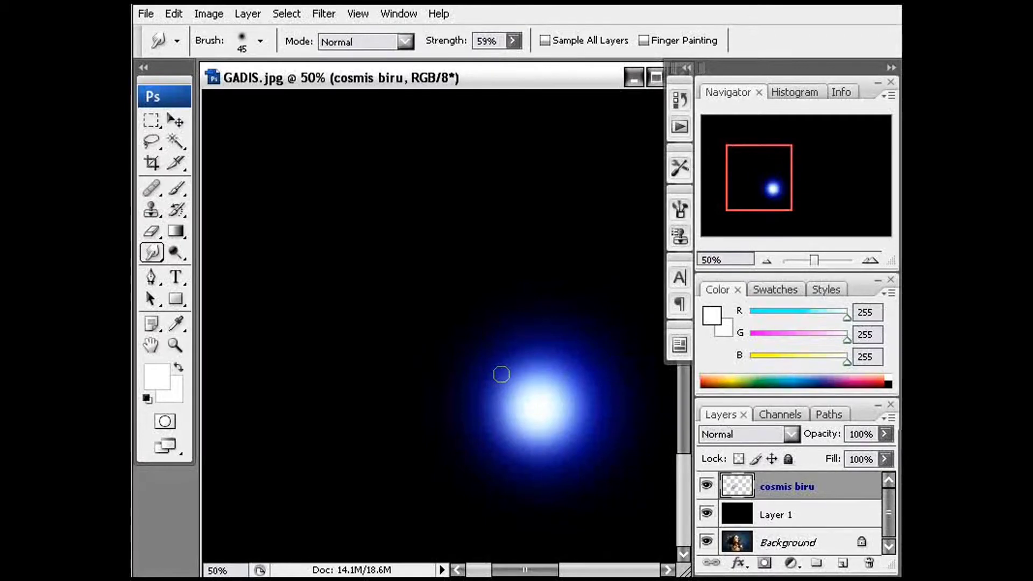
{"action": "left_click", "coordinate": [513, 41]}
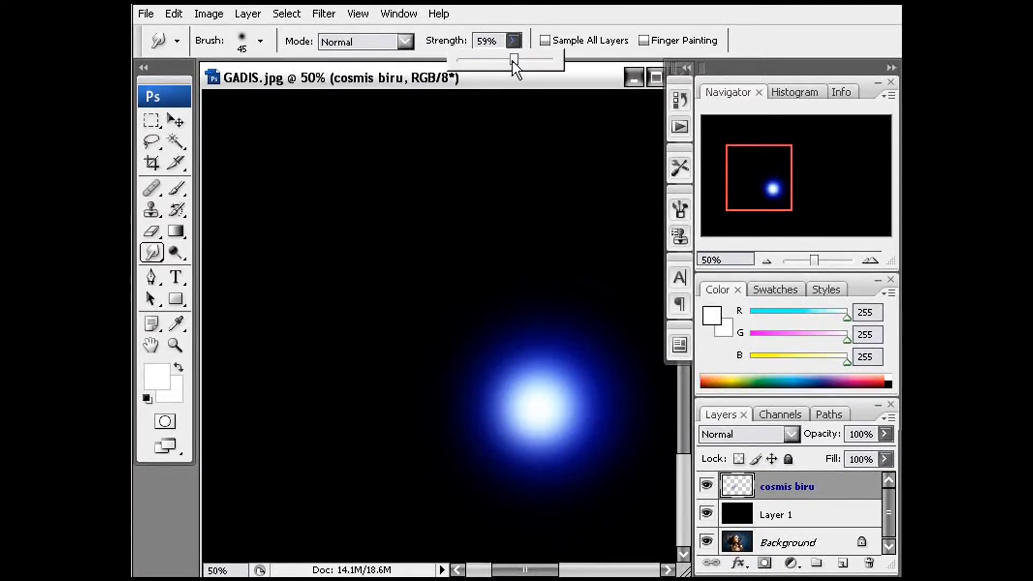
{"action": "left_click_drag", "start_coordinate": [518, 69], "coordinate": [537, 71]}
{"action": "right_click", "coordinate": [506, 379]}
{"action": "left_click", "coordinate": [586, 415]}
{"action": "left_click", "coordinate": [501, 371]}
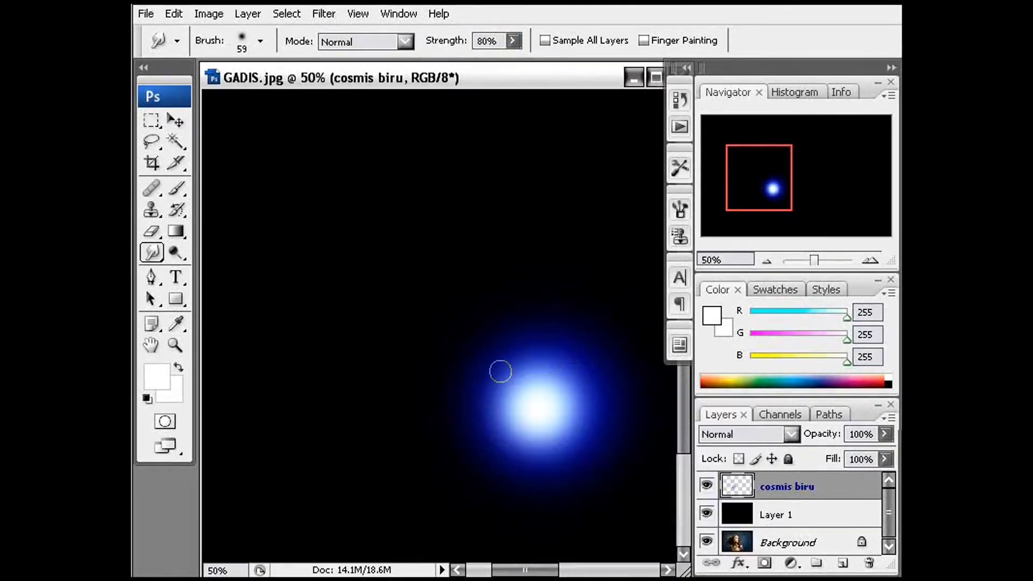
Step: Try smudging a streak outward from the glow's upper-left edge with two strokes, and revert to the state before both strokes
{"action": "mouse_move", "coordinate": [501, 371]}
{"action": "left_mouse_down"}
{"action": "mouse_move", "coordinate": [466, 346]}
{"action": "mouse_move", "coordinate": [387, 319]}
{"action": "mouse_move", "coordinate": [235, 291]}
{"action": "left_mouse_up"}
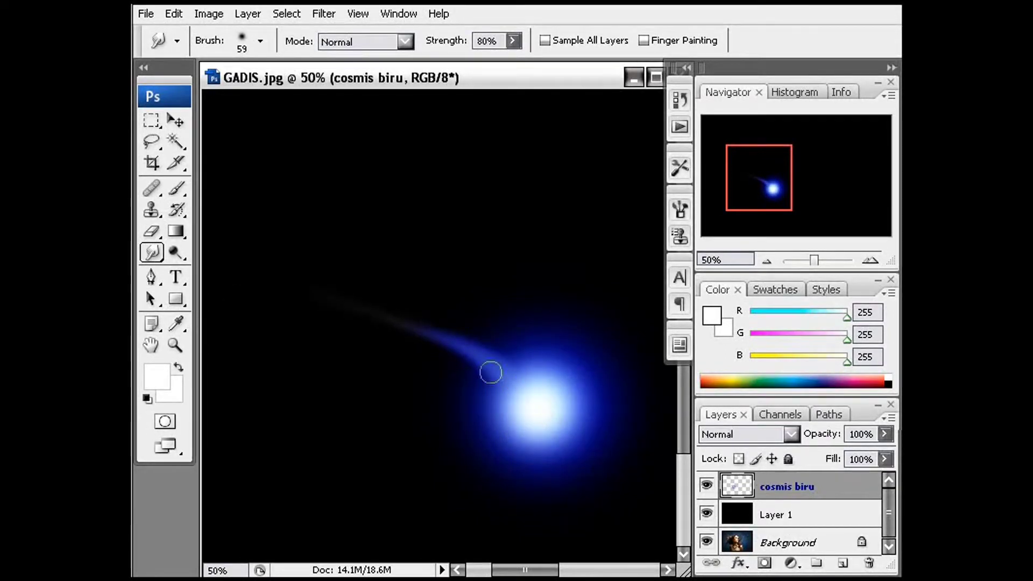
{"action": "mouse_move", "coordinate": [494, 369]}
{"action": "left_mouse_down"}
{"action": "mouse_move", "coordinate": [397, 323]}
{"action": "mouse_move", "coordinate": [240, 302]}
{"action": "left_mouse_up"}
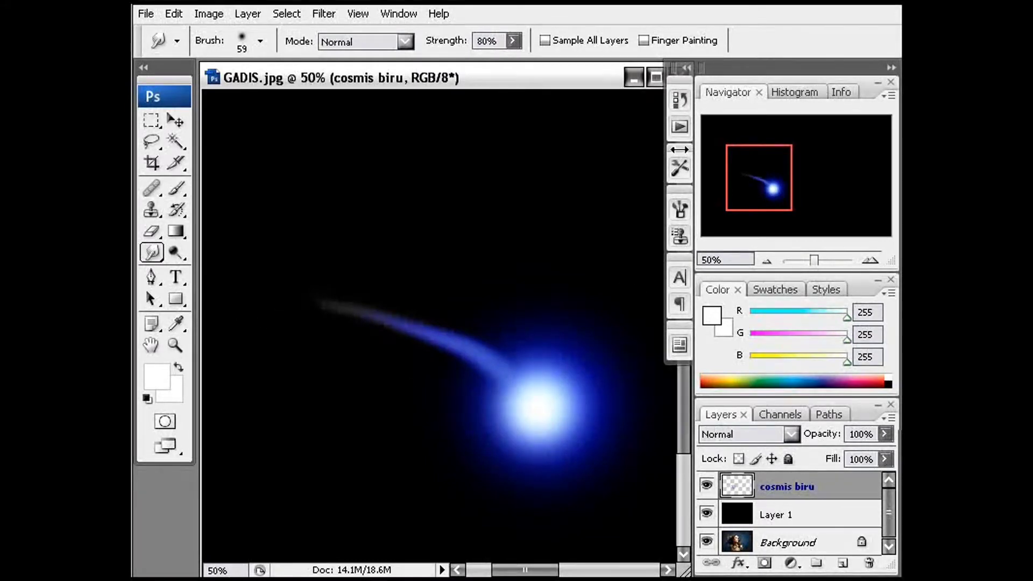
{"action": "left_click", "coordinate": [680, 100]}
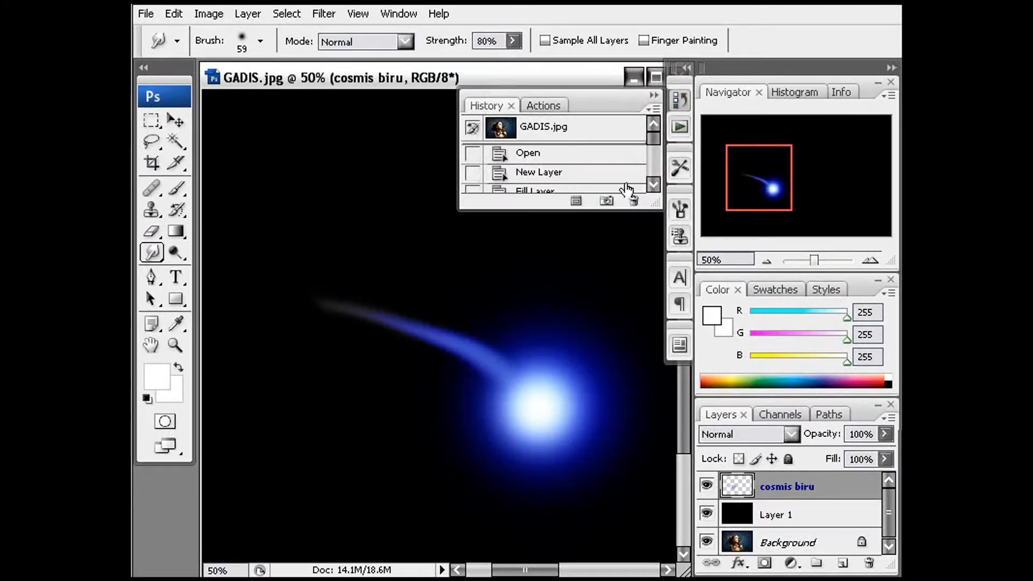
{"action": "left_click", "coordinate": [654, 184]}
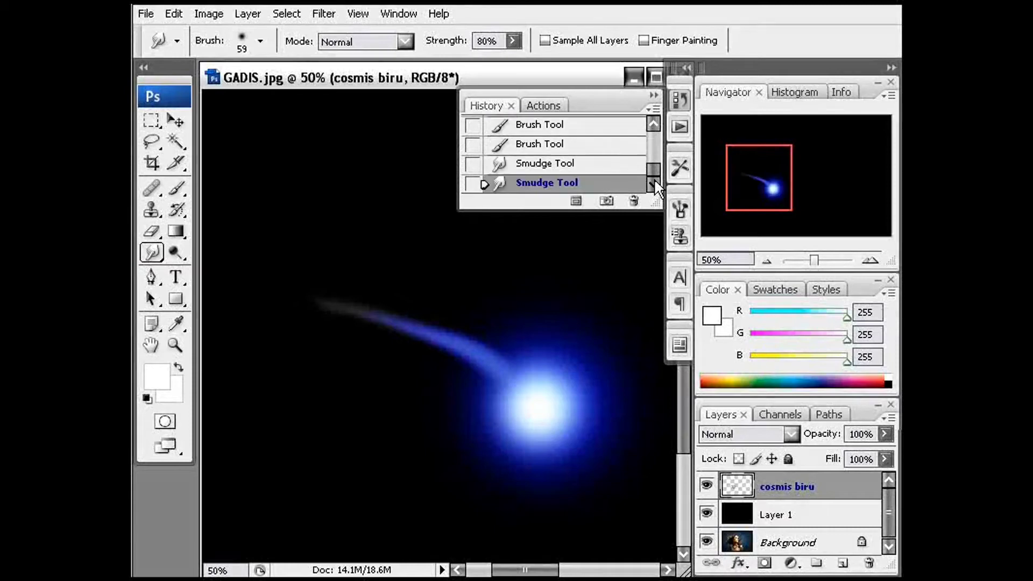
{"action": "left_click", "coordinate": [551, 150]}
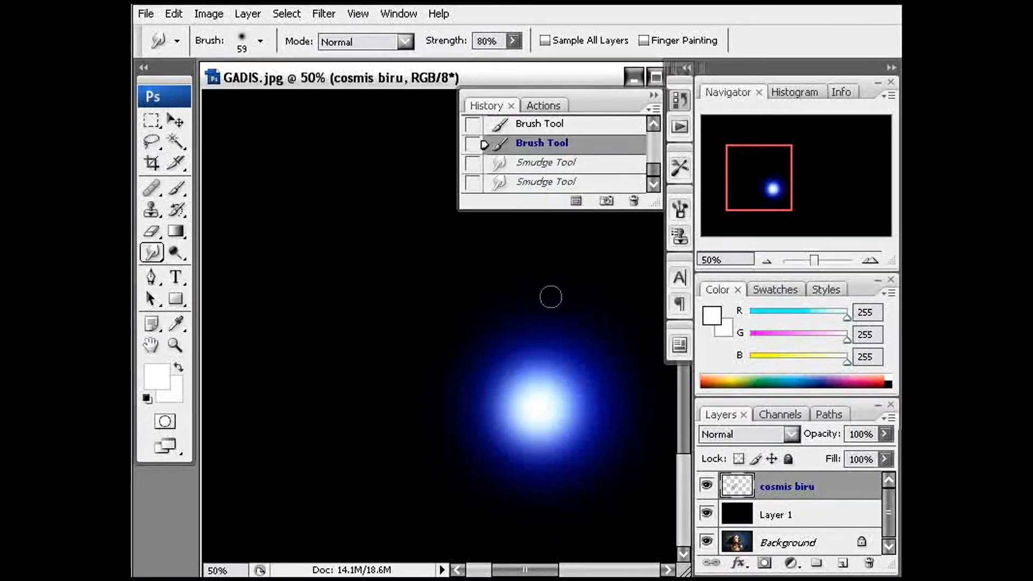
Step: Set the Smudge brush to 85 px and smudge a long curved streak from the glow's upper-left edge outward
{"action": "right_click", "coordinate": [497, 391]}
{"action": "left_click", "coordinate": [600, 415]}
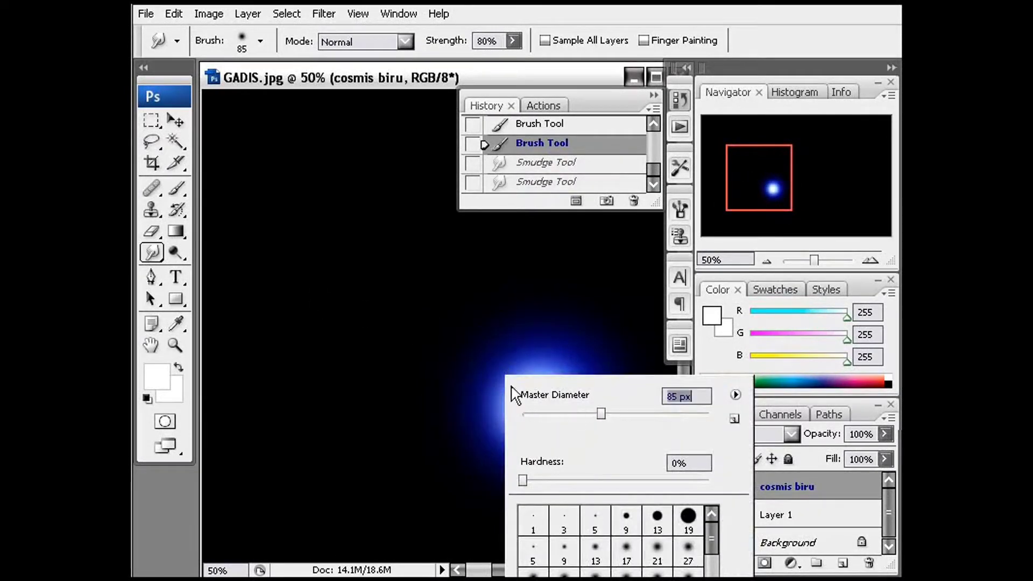
{"action": "mouse_move", "coordinate": [498, 375]}
{"action": "left_mouse_down"}
{"action": "mouse_move", "coordinate": [416, 327]}
{"action": "mouse_move", "coordinate": [254, 283]}
{"action": "left_mouse_up"}
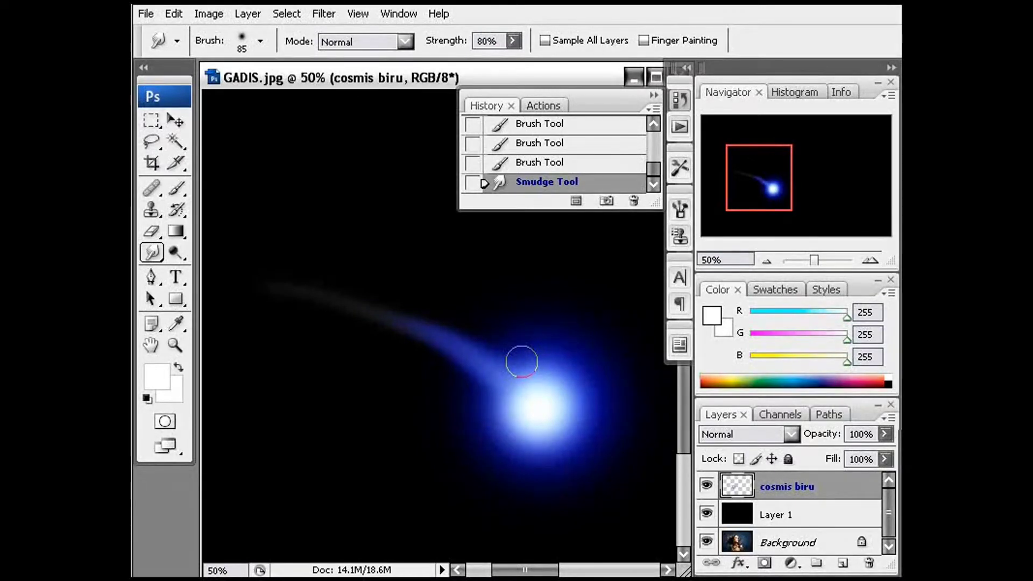
Step: Smudge several parallel tail streaks from the glow toward the upper left with a 70 px brush at 74% strength
{"action": "key", "text": "bracketright"}
{"action": "left_click", "coordinate": [513, 41]}
{"action": "left_click_drag", "start_coordinate": [512, 60], "coordinate": [508, 61]}
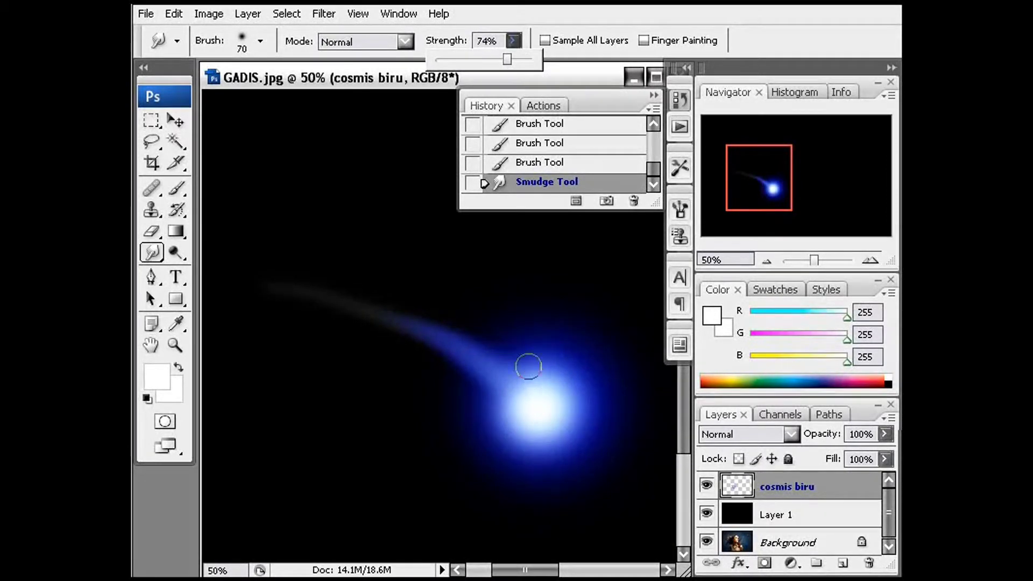
{"action": "mouse_move", "coordinate": [528, 365]}
{"action": "left_mouse_down"}
{"action": "mouse_move", "coordinate": [477, 328]}
{"action": "mouse_move", "coordinate": [380, 290]}
{"action": "mouse_move", "coordinate": [285, 285]}
{"action": "left_mouse_up"}
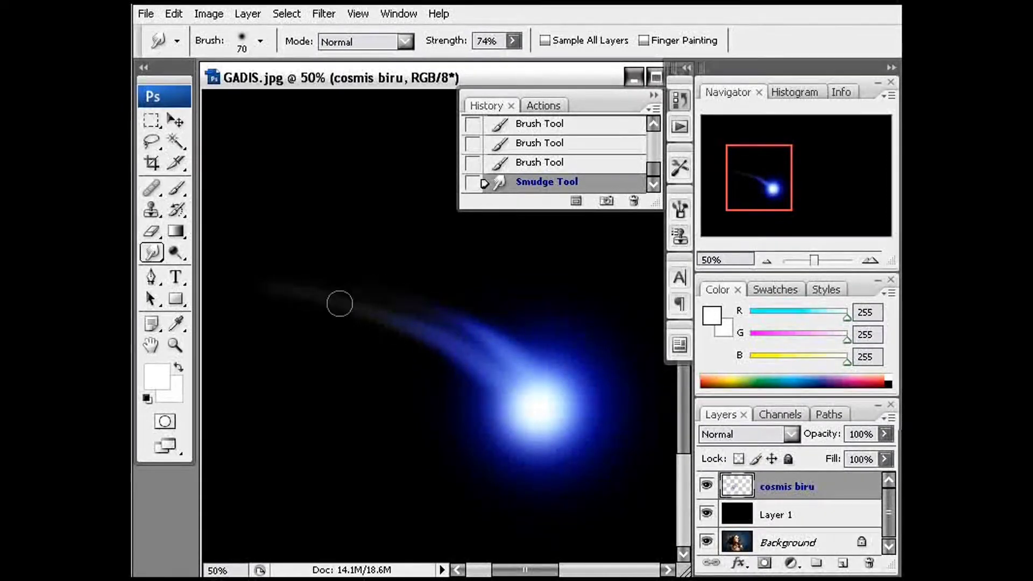
{"action": "mouse_move", "coordinate": [492, 413]}
{"action": "left_mouse_down"}
{"action": "mouse_move", "coordinate": [424, 360]}
{"action": "mouse_move", "coordinate": [276, 313]}
{"action": "left_mouse_up"}
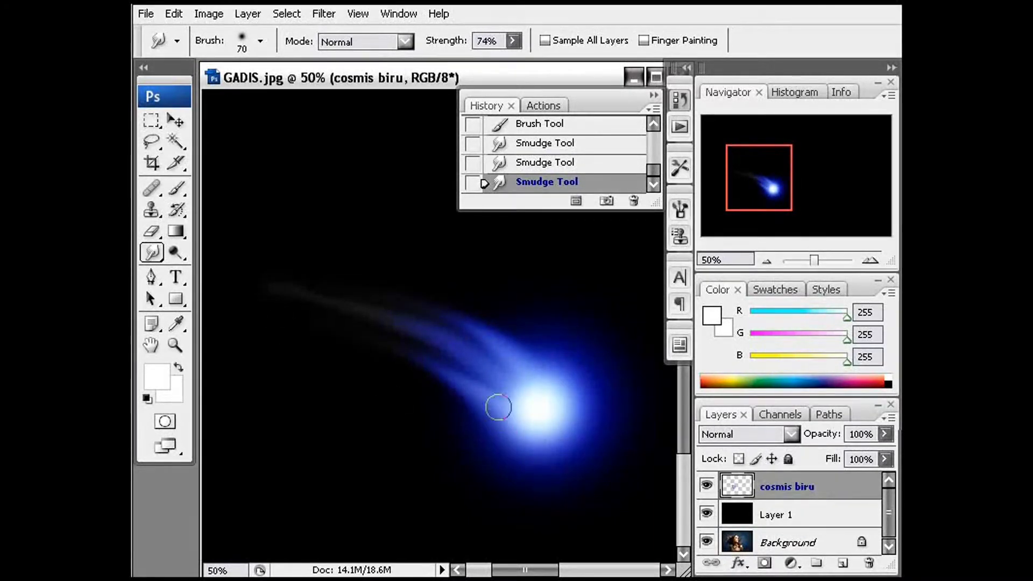
{"action": "mouse_move", "coordinate": [486, 399]}
{"action": "left_mouse_down"}
{"action": "mouse_move", "coordinate": [430, 360]}
{"action": "mouse_move", "coordinate": [339, 322]}
{"action": "mouse_move", "coordinate": [266, 316]}
{"action": "left_mouse_up"}
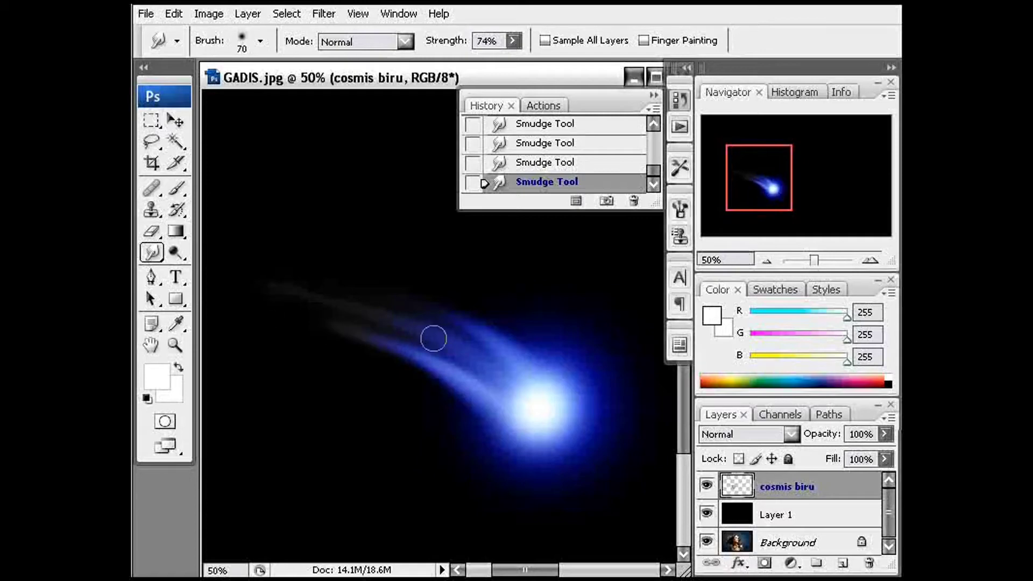
{"action": "mouse_move", "coordinate": [506, 353]}
{"action": "left_mouse_down"}
{"action": "mouse_move", "coordinate": [454, 316]}
{"action": "mouse_move", "coordinate": [341, 279]}
{"action": "left_mouse_up"}
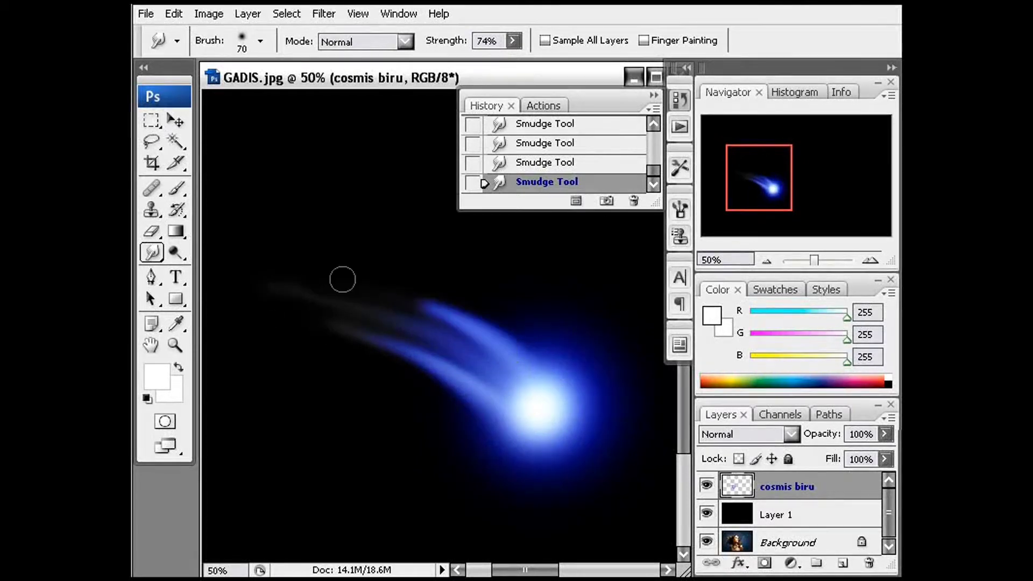
Step: Set the Smudge brush to 64 px and pull bright streaks from the glow's white core through the middle of the tail
{"action": "right_click", "coordinate": [525, 395]}
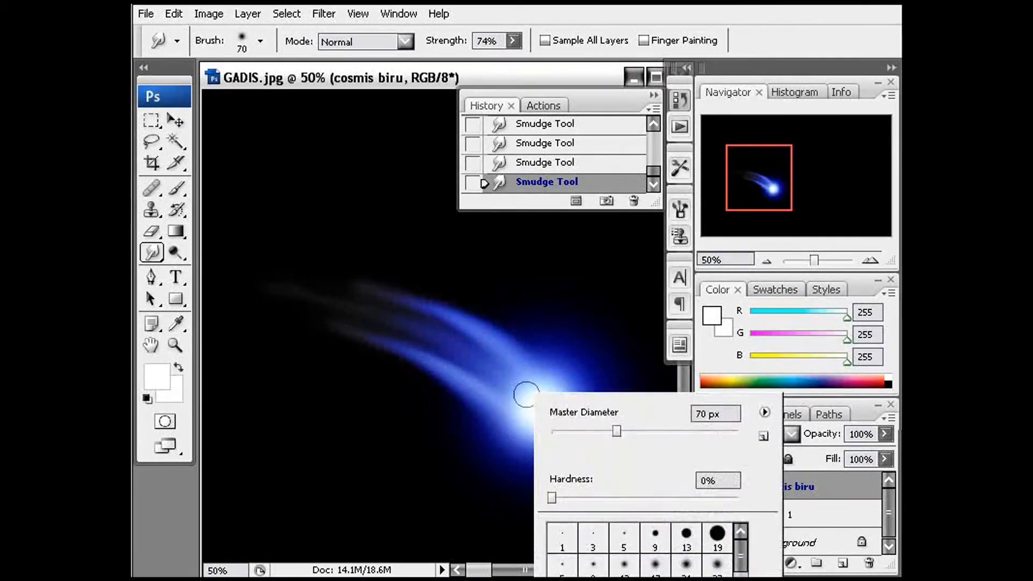
{"action": "left_click_drag", "start_coordinate": [616, 432], "coordinate": [603, 440]}
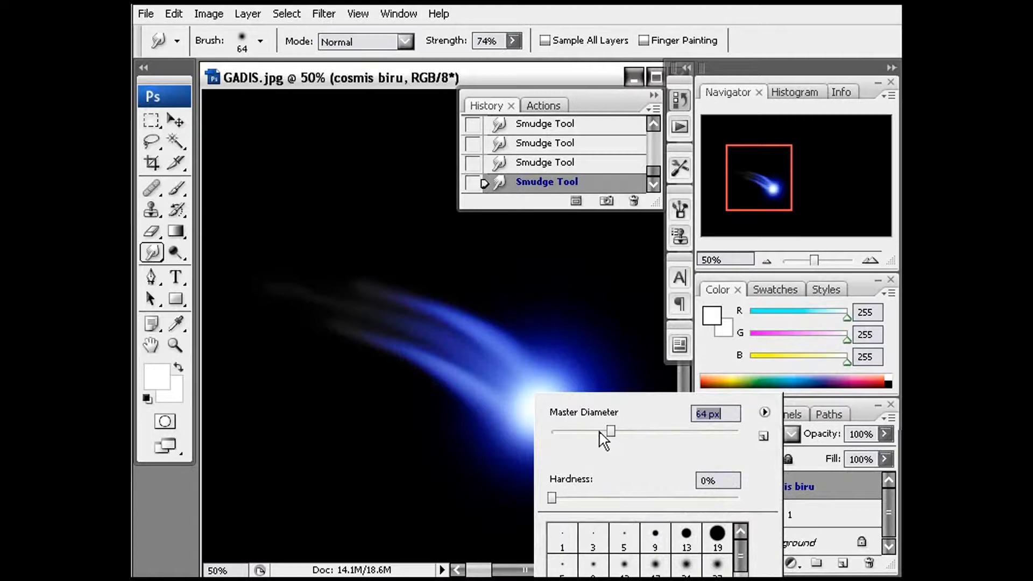
{"action": "left_click", "coordinate": [522, 395]}
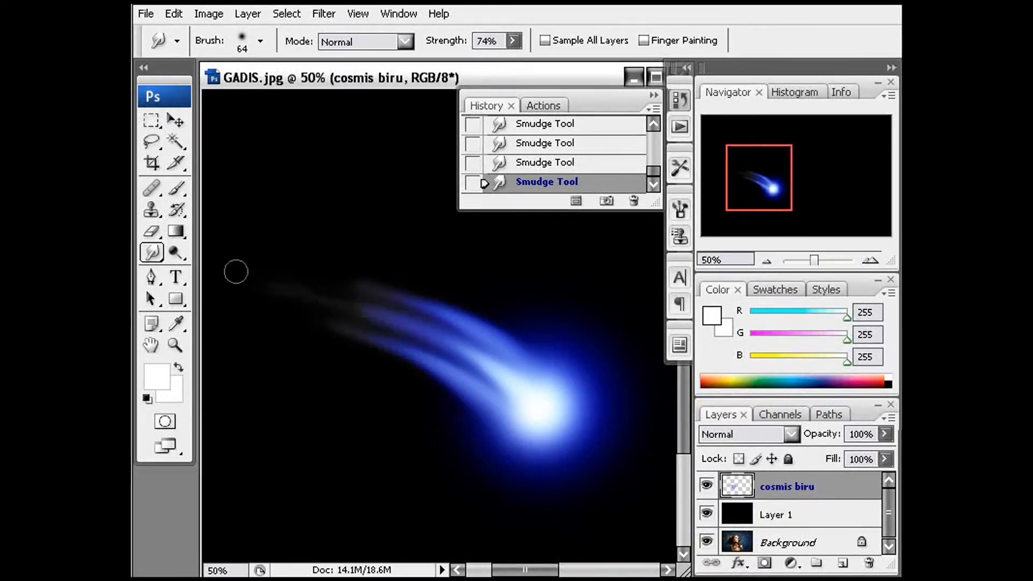
{"action": "mouse_move", "coordinate": [537, 411]}
{"action": "left_mouse_down"}
{"action": "mouse_move", "coordinate": [477, 360]}
{"action": "mouse_move", "coordinate": [418, 332]}
{"action": "mouse_move", "coordinate": [252, 279]}
{"action": "left_mouse_up"}
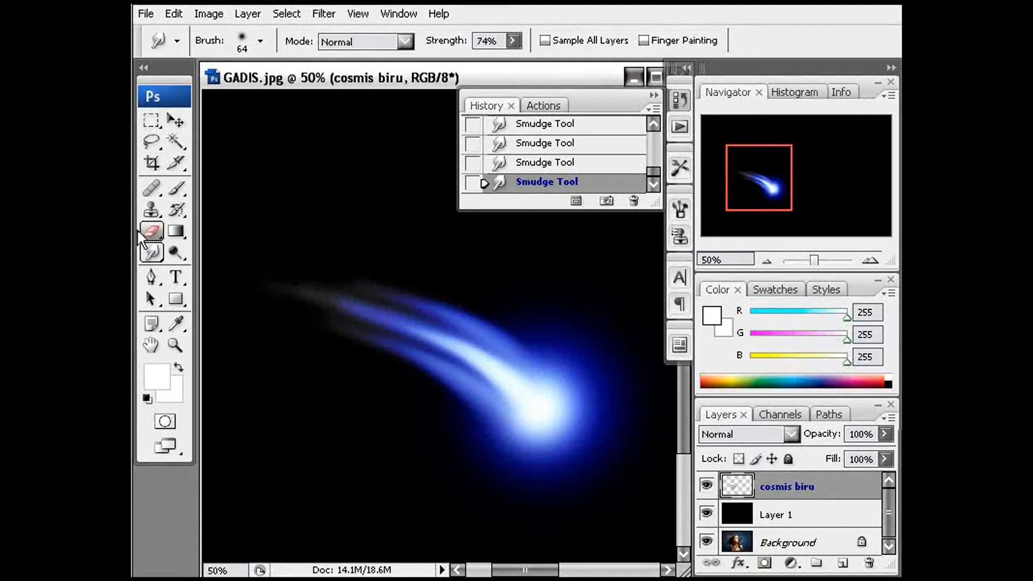
Step: Soften the outer edges of the glow and its tail with a 911 px soft Eraser, and collapse the History panel
{"action": "left_click", "coordinate": [151, 231]}
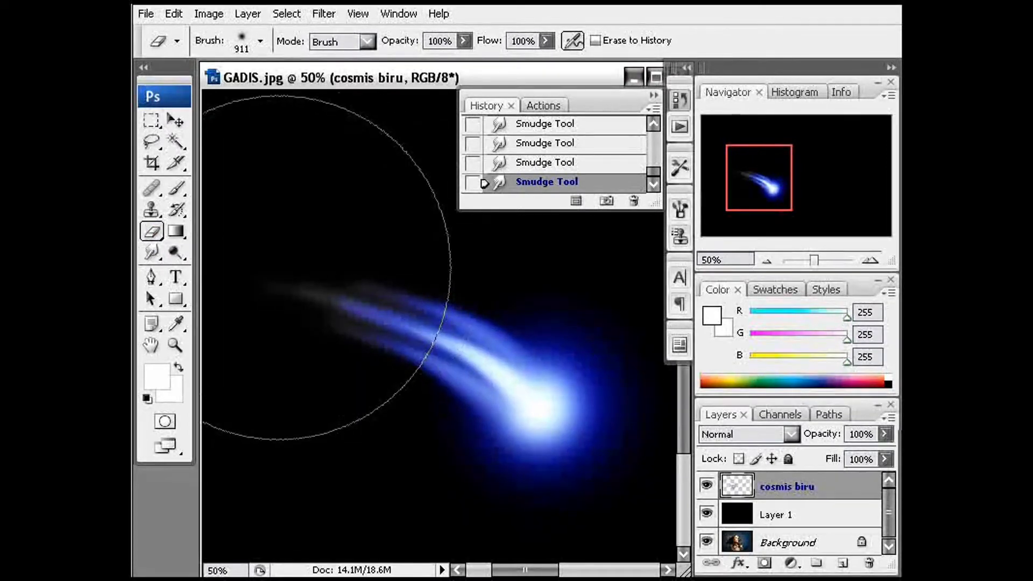
{"action": "key", "text": "ctrl+minus"}
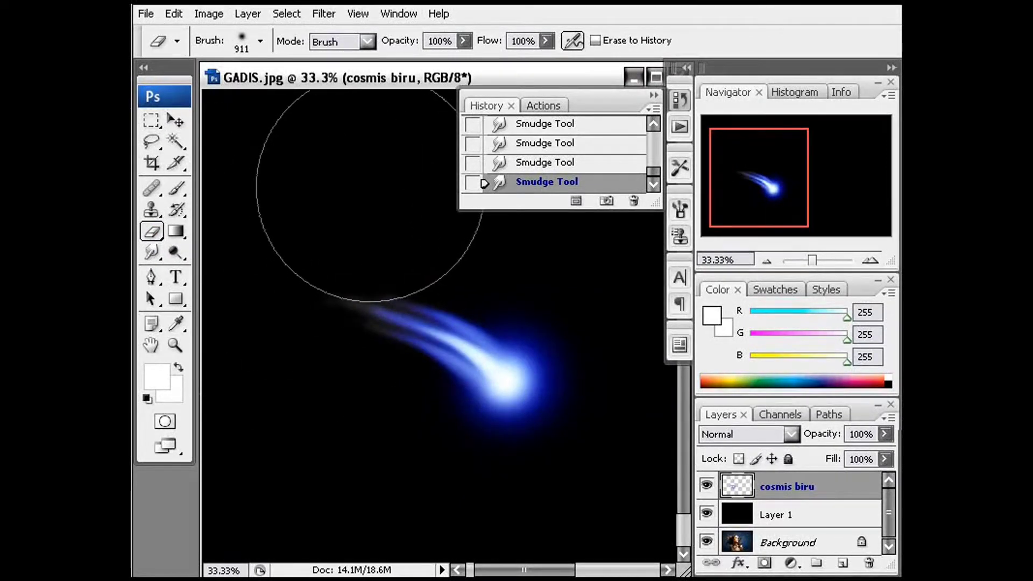
{"action": "left_click_drag", "start_coordinate": [341, 150], "coordinate": [461, 245]}
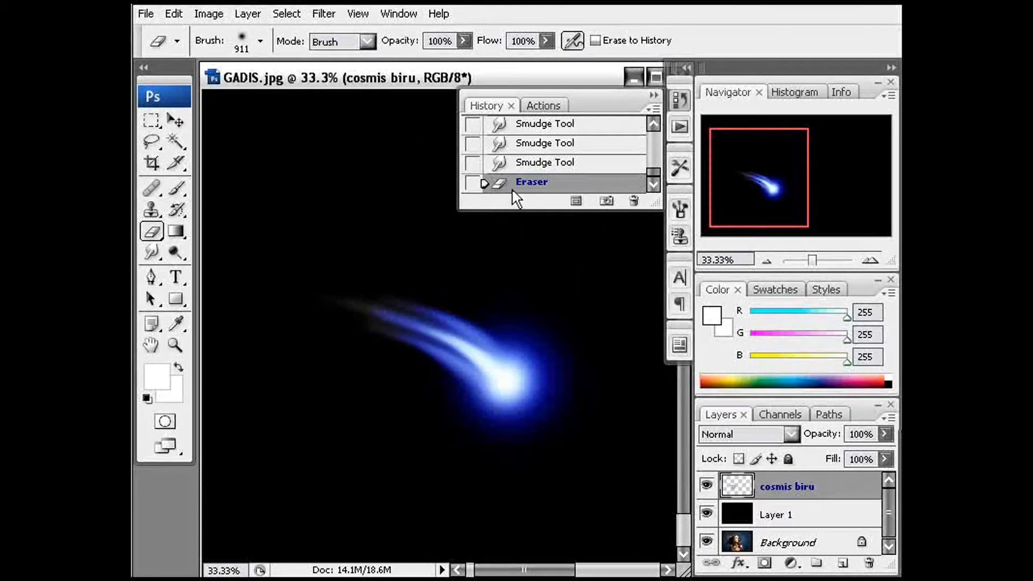
{"action": "left_click", "coordinate": [649, 95]}
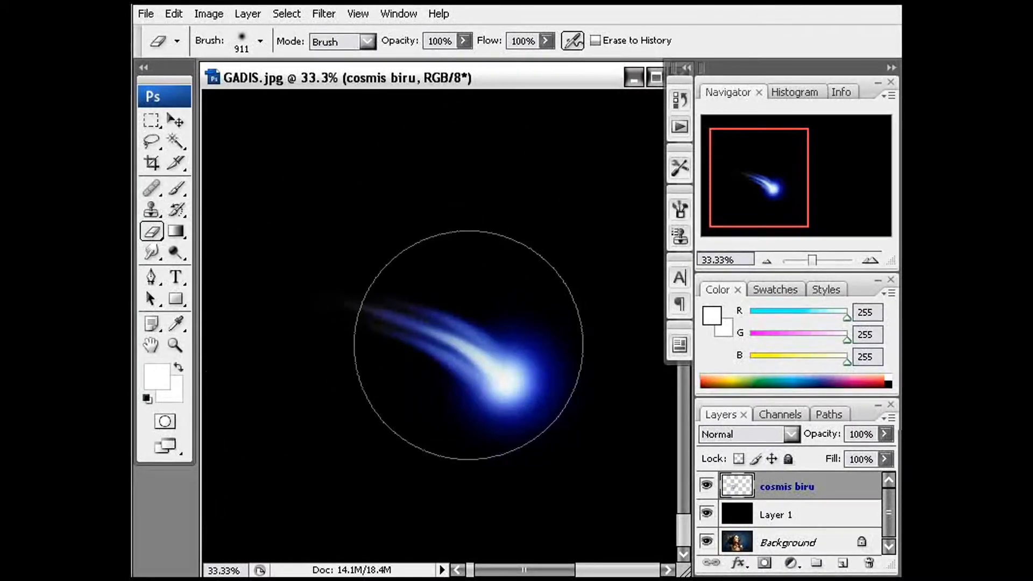
Step: Set the Smudge tool to a 44 px brush at 51% strength and pull a short spike upward from the glow's core
{"action": "key", "text": "ctrl+plus"}
{"action": "left_click_drag", "start_coordinate": [515, 372], "coordinate": [455, 304]}
{"action": "left_click", "coordinate": [151, 252]}
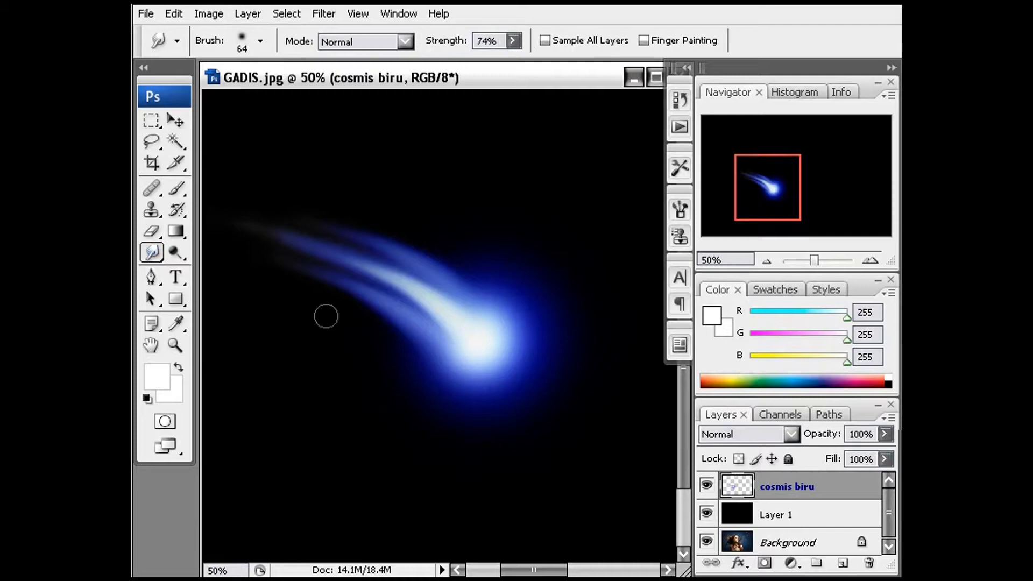
{"action": "right_click", "coordinate": [472, 316]}
{"action": "left_click_drag", "start_coordinate": [540, 348], "coordinate": [536, 347]}
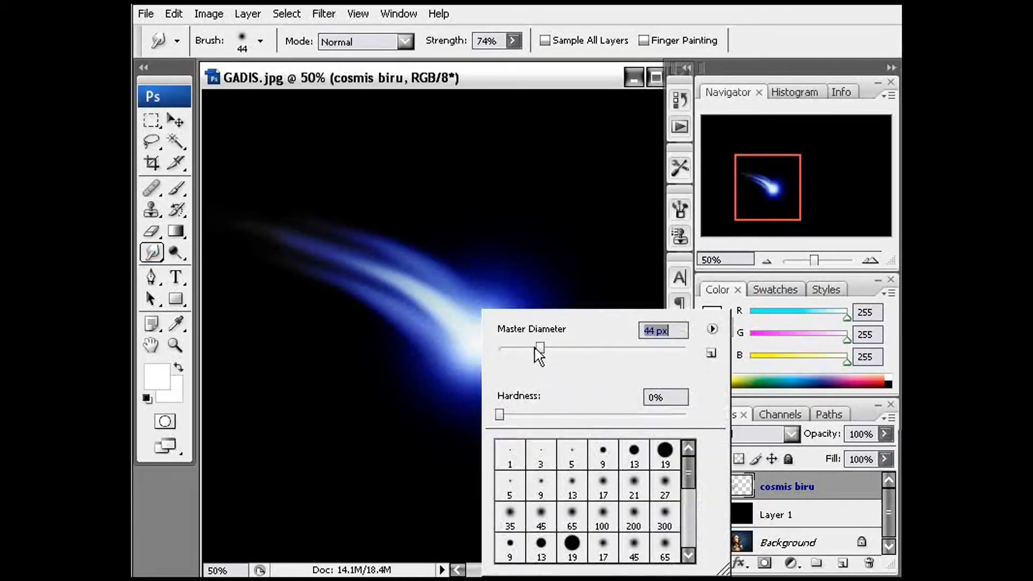
{"action": "left_click", "coordinate": [515, 41]}
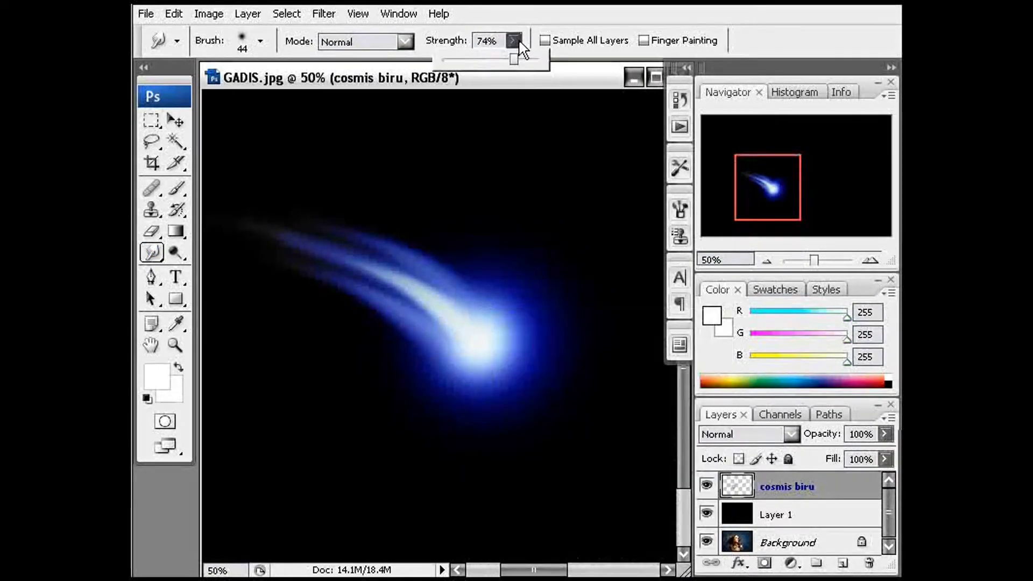
{"action": "left_click_drag", "start_coordinate": [509, 74], "coordinate": [498, 74]}
{"action": "left_click_drag", "start_coordinate": [485, 326], "coordinate": [482, 238]}
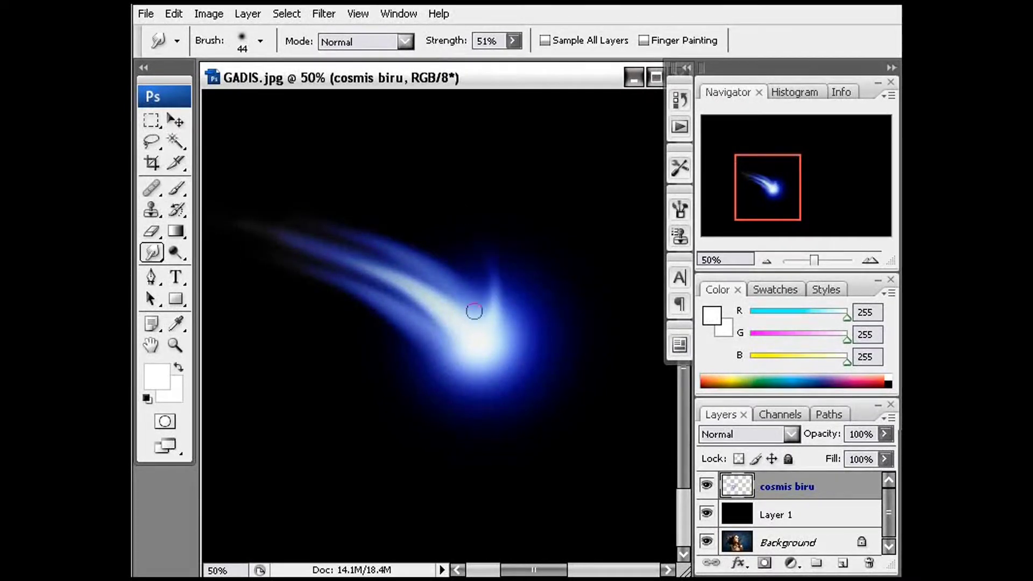
Step: Try smudging a spike outward from the glow's lower-left edge twice, undoing each stroke
{"action": "left_click_drag", "start_coordinate": [473, 349], "coordinate": [413, 362]}
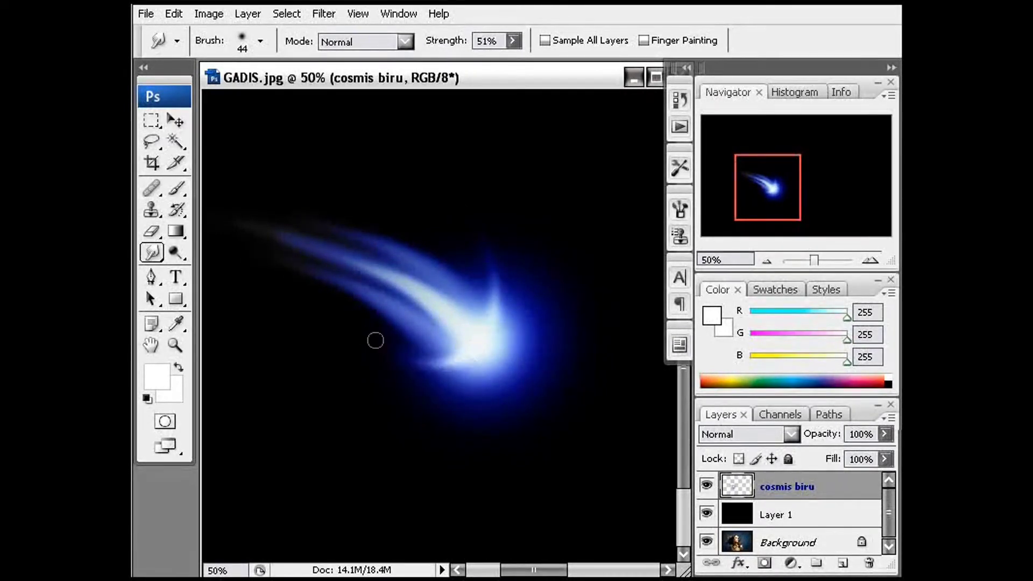
{"action": "key", "text": "ctrl+z"}
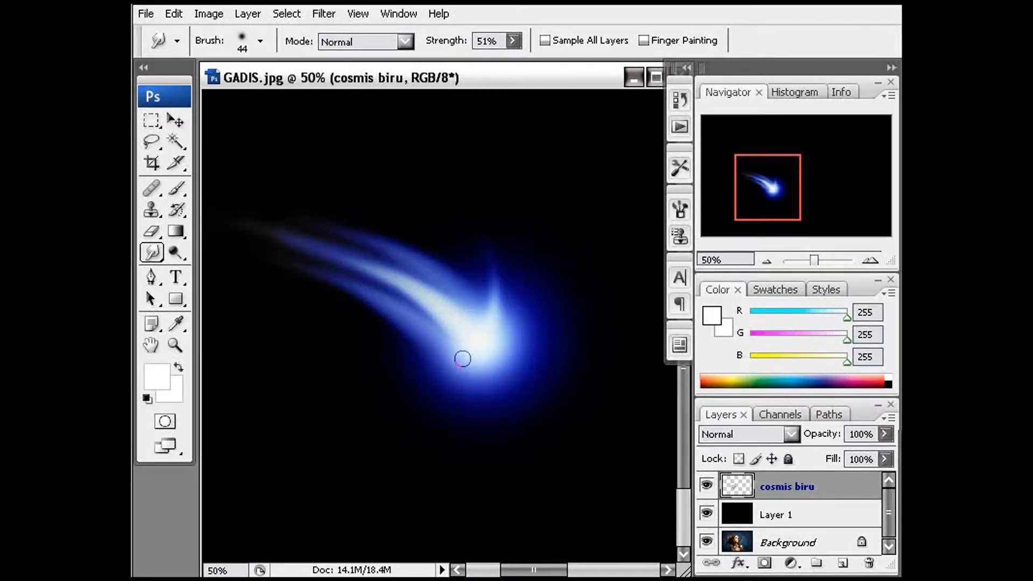
{"action": "mouse_move", "coordinate": [462, 359]}
{"action": "left_mouse_down"}
{"action": "mouse_move", "coordinate": [409, 360]}
{"action": "mouse_move", "coordinate": [353, 311]}
{"action": "left_mouse_up"}
{"action": "key", "text": "ctrl+z"}
Step: Smudge curved spikes from the glow's lower-left and right edges, and feather both sides of the tail with a 33 px brush
{"action": "mouse_move", "coordinate": [466, 358]}
{"action": "left_mouse_down"}
{"action": "mouse_move", "coordinate": [443, 377]}
{"action": "mouse_move", "coordinate": [362, 367]}
{"action": "left_mouse_up"}
{"action": "mouse_move", "coordinate": [477, 367]}
{"action": "left_mouse_down"}
{"action": "mouse_move", "coordinate": [436, 393]}
{"action": "mouse_move", "coordinate": [401, 391]}
{"action": "mouse_move", "coordinate": [503, 343]}
{"action": "mouse_move", "coordinate": [522, 278]}
{"action": "left_mouse_up"}
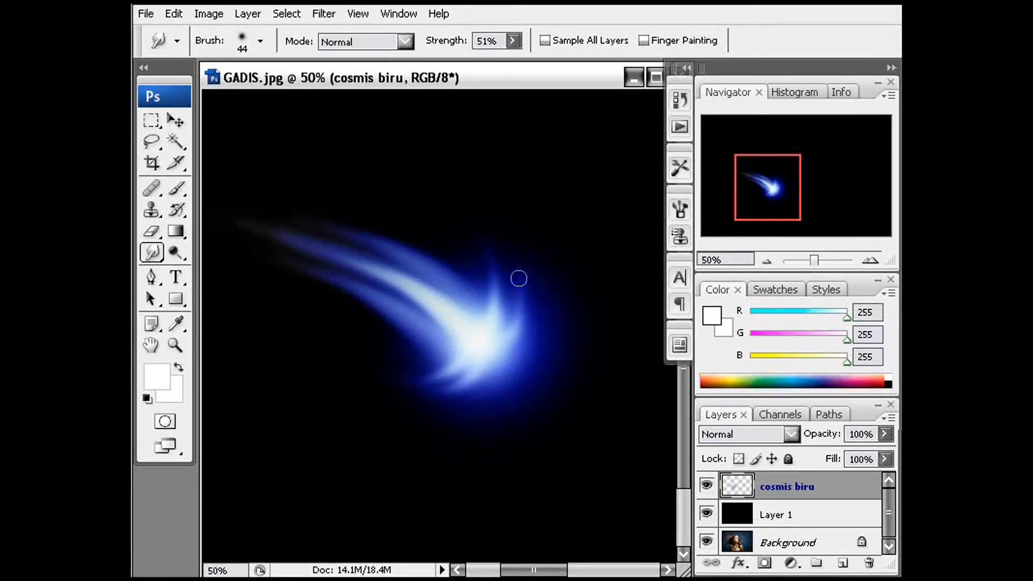
{"action": "right_click", "coordinate": [499, 374]}
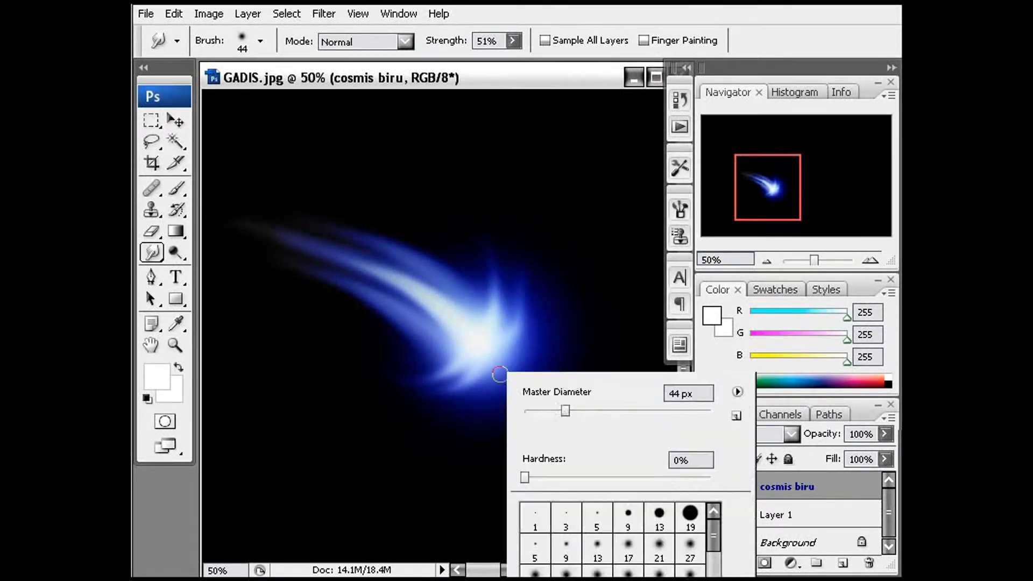
{"action": "left_click_drag", "start_coordinate": [560, 417], "coordinate": [533, 410]}
{"action": "key", "text": "Return"}
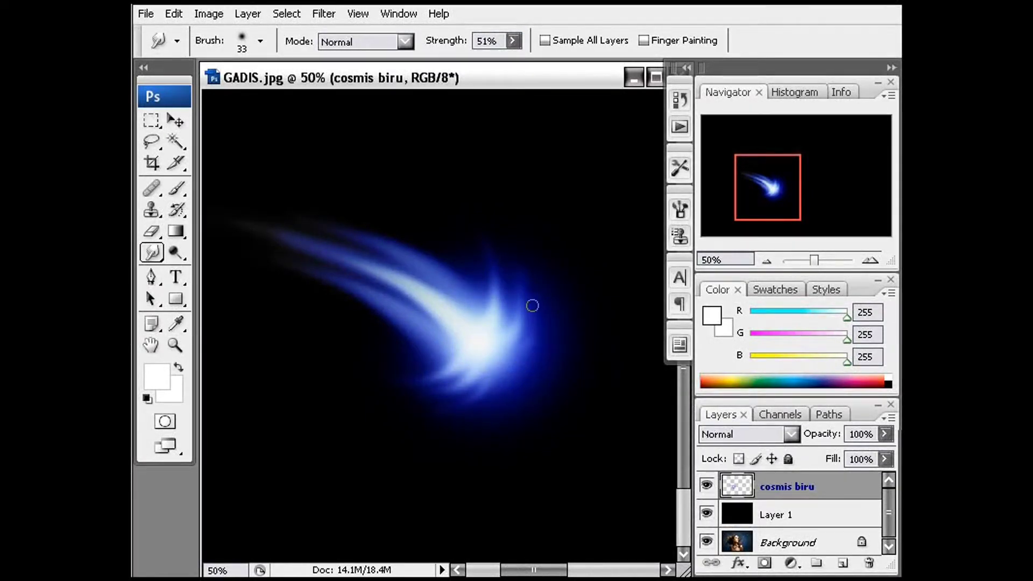
{"action": "left_click_drag", "start_coordinate": [444, 291], "coordinate": [441, 243]}
{"action": "left_click_drag", "start_coordinate": [426, 283], "coordinate": [415, 241]}
{"action": "left_click_drag", "start_coordinate": [402, 320], "coordinate": [380, 323]}
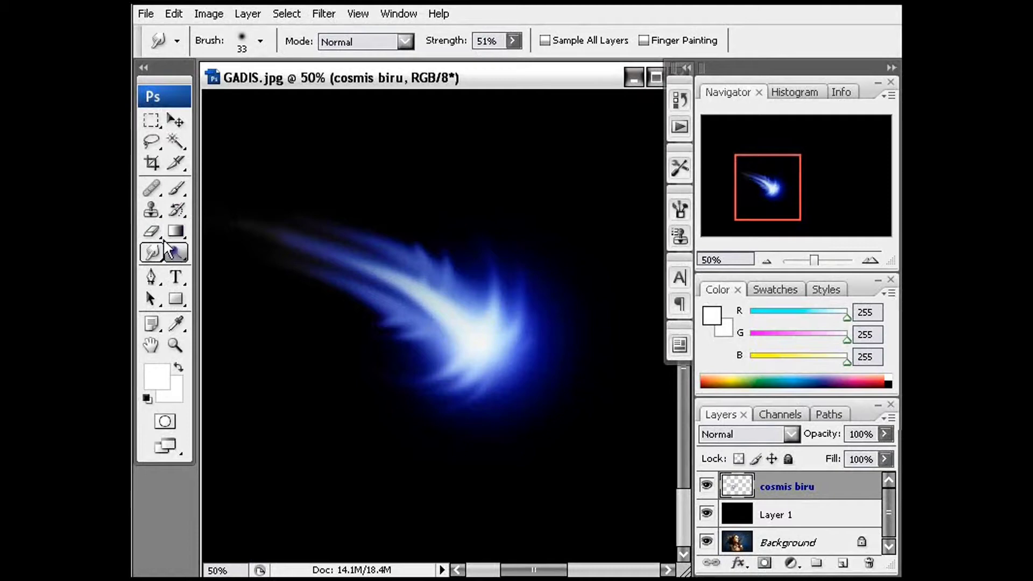
Step: Set the Smudge brush to 176 px and stretch the tail's faint end farther left into a smooth taper
{"action": "right_click", "coordinate": [318, 249]}
{"action": "left_click", "coordinate": [406, 286]}
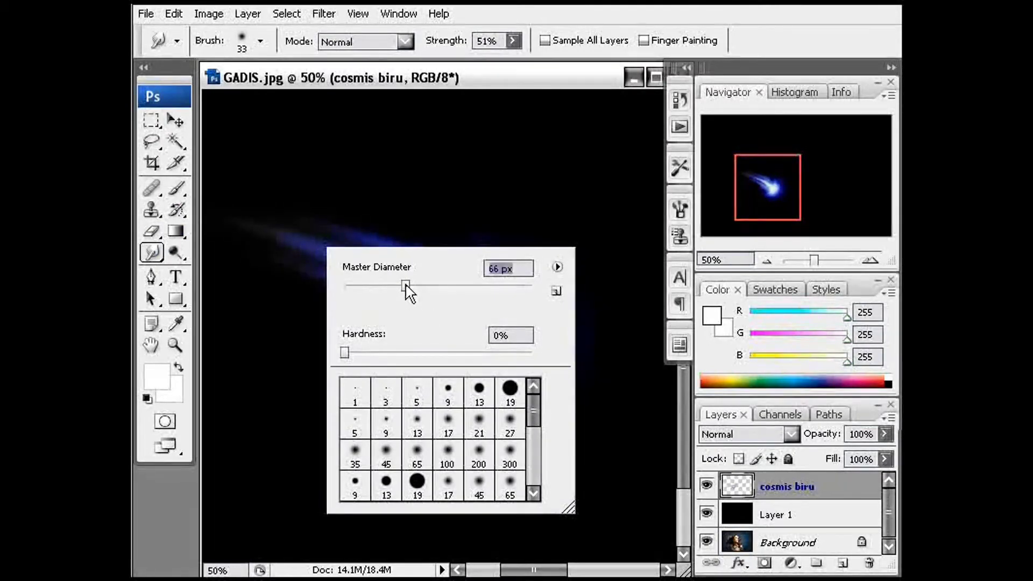
{"action": "left_click", "coordinate": [445, 287]}
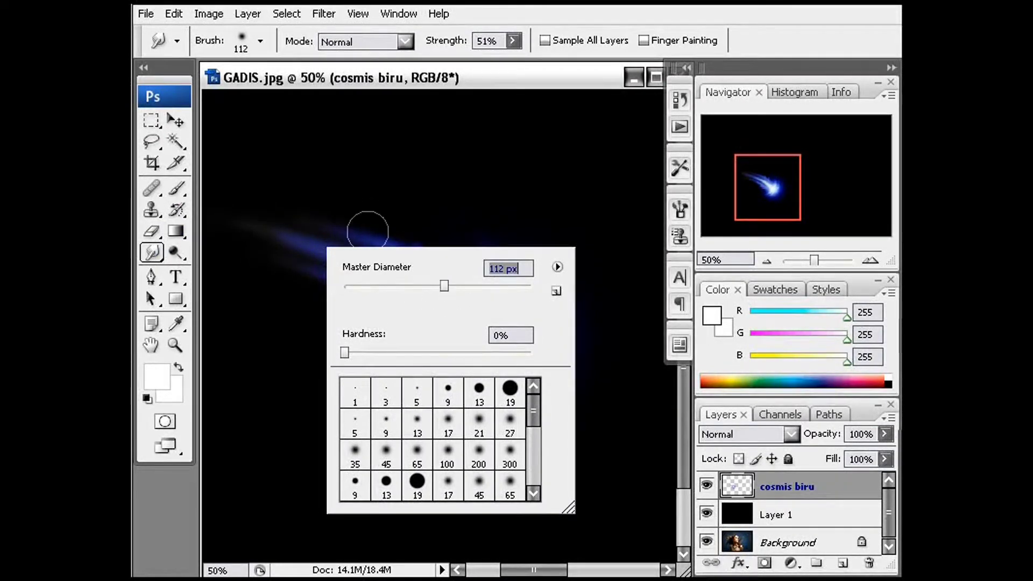
{"action": "left_click_drag", "start_coordinate": [444, 286], "coordinate": [474, 286]}
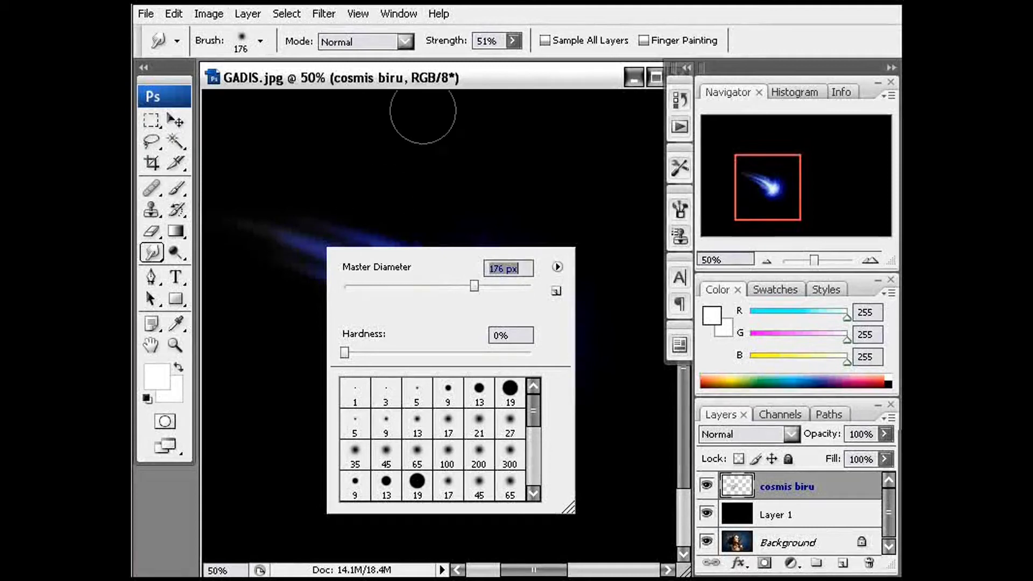
{"action": "left_click", "coordinate": [433, 82]}
{"action": "mouse_move", "coordinate": [380, 279]}
{"action": "left_mouse_down"}
{"action": "mouse_move", "coordinate": [299, 236]}
{"action": "mouse_move", "coordinate": [163, 234]}
{"action": "left_mouse_up"}
{"action": "left_click_drag", "start_coordinate": [347, 252], "coordinate": [318, 247]}
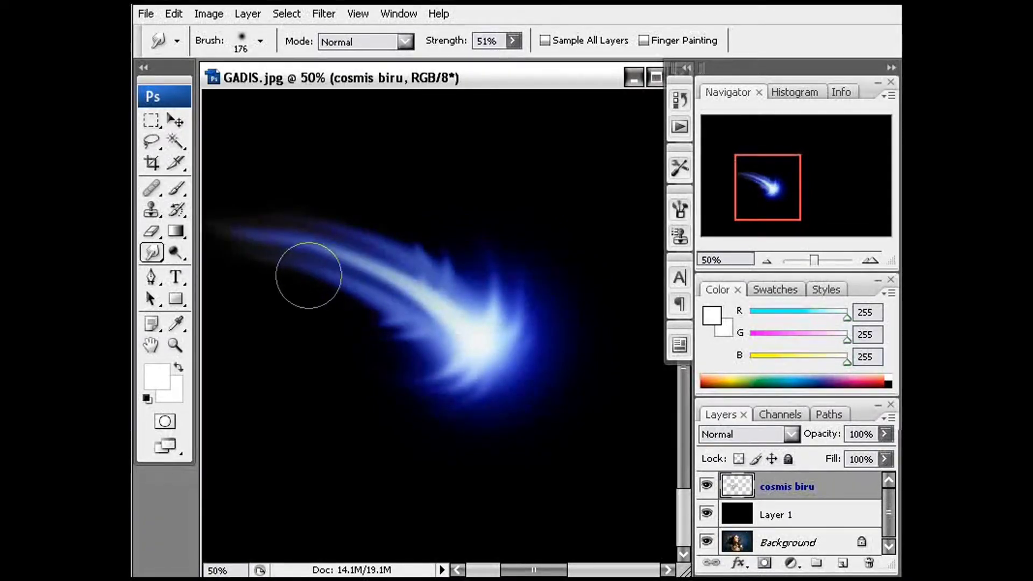
{"action": "mouse_move", "coordinate": [290, 275]}
{"action": "left_mouse_down"}
{"action": "mouse_move", "coordinate": [375, 332]}
{"action": "mouse_move", "coordinate": [378, 316]}
{"action": "mouse_move", "coordinate": [318, 304]}
{"action": "mouse_move", "coordinate": [233, 319]}
{"action": "left_mouse_up"}
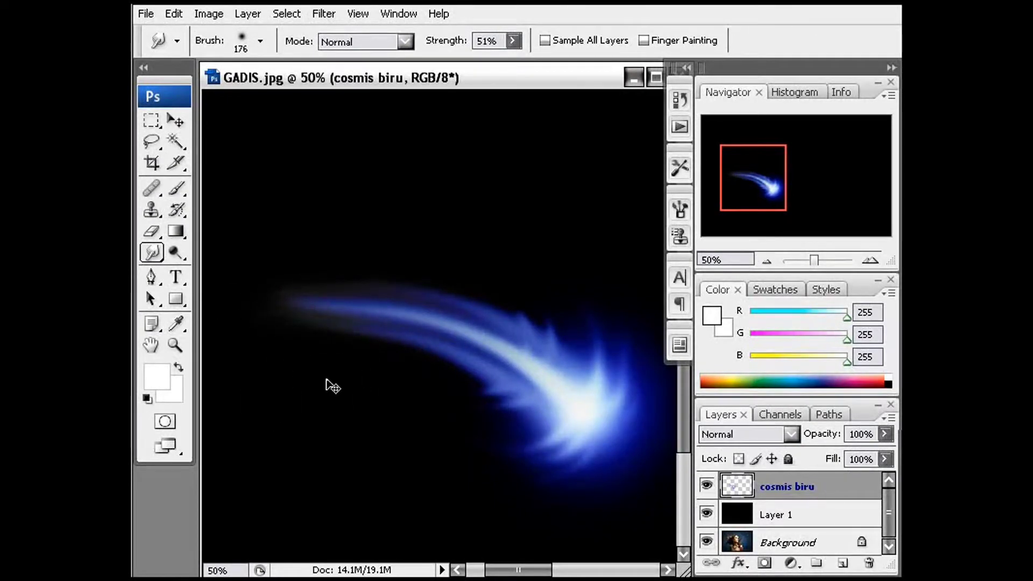
Step: Preview the comet-like glow over the portrait by briefly hiding the black Layer 1
{"action": "key", "text": "ctrl+minus"}
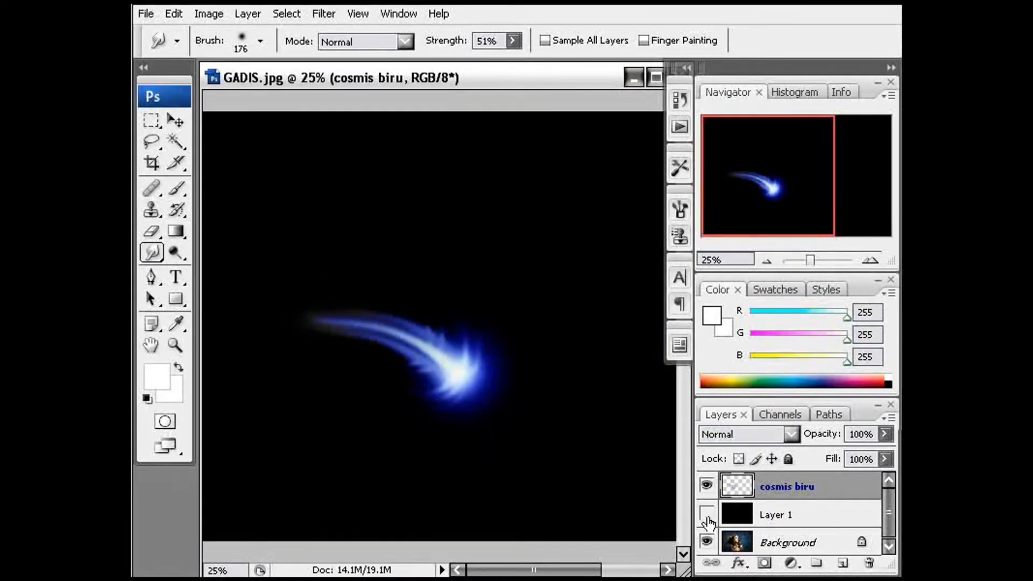
{"action": "left_click", "coordinate": [707, 516]}
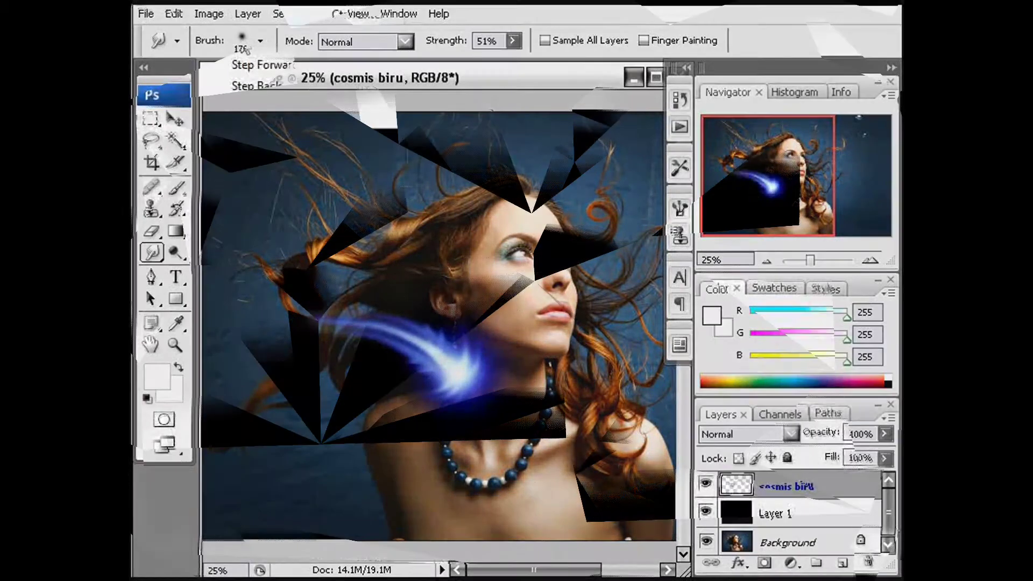
{"action": "left_click", "coordinate": [705, 511]}
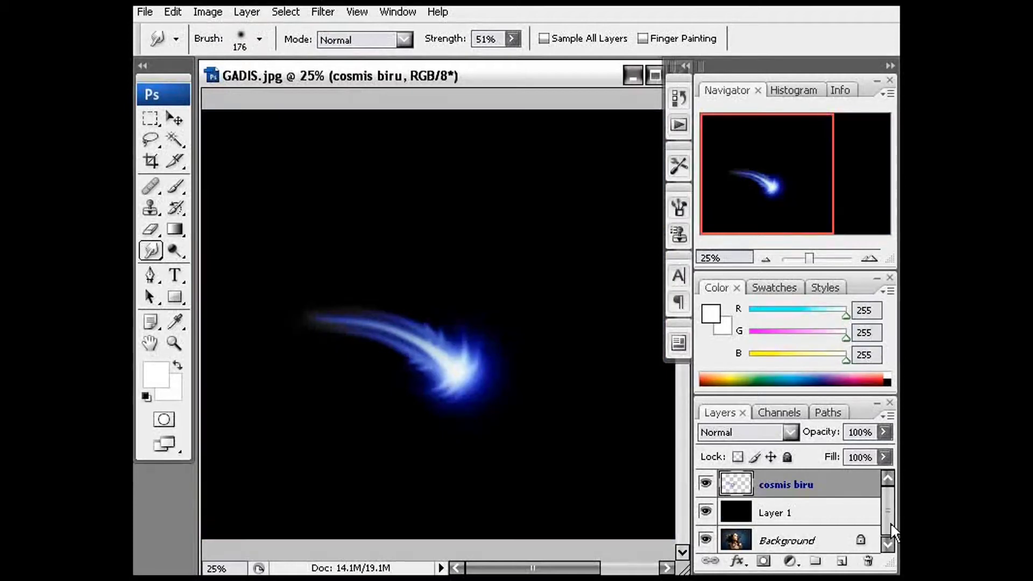
Step: Add a new layer above cosmis biru and name it "partikel biru"
{"action": "left_click", "coordinate": [842, 561]}
{"action": "double_click", "coordinate": [788, 485]}
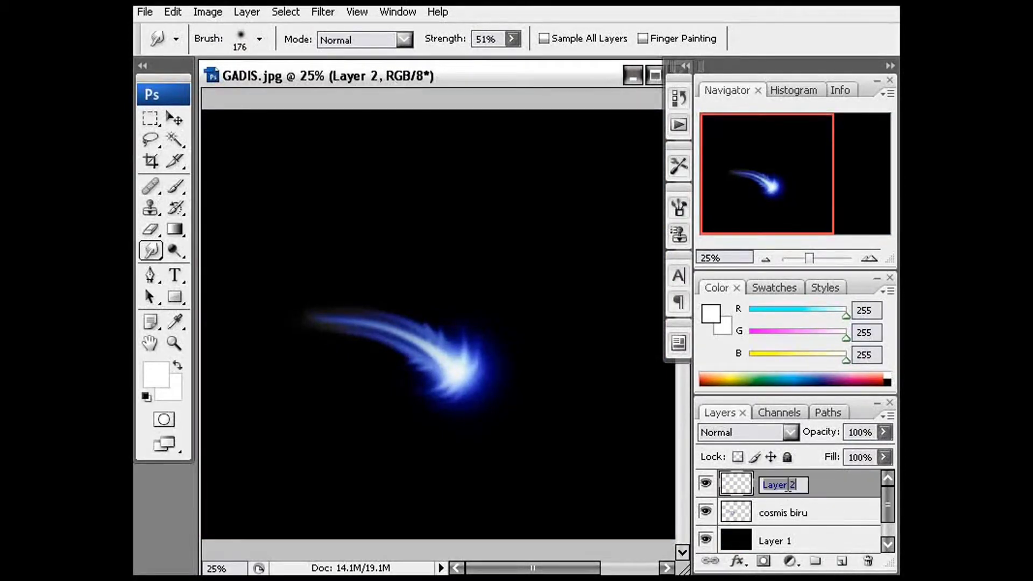
{"action": "type", "text": "pl"}
{"action": "type", "text": "rtikel biru"}
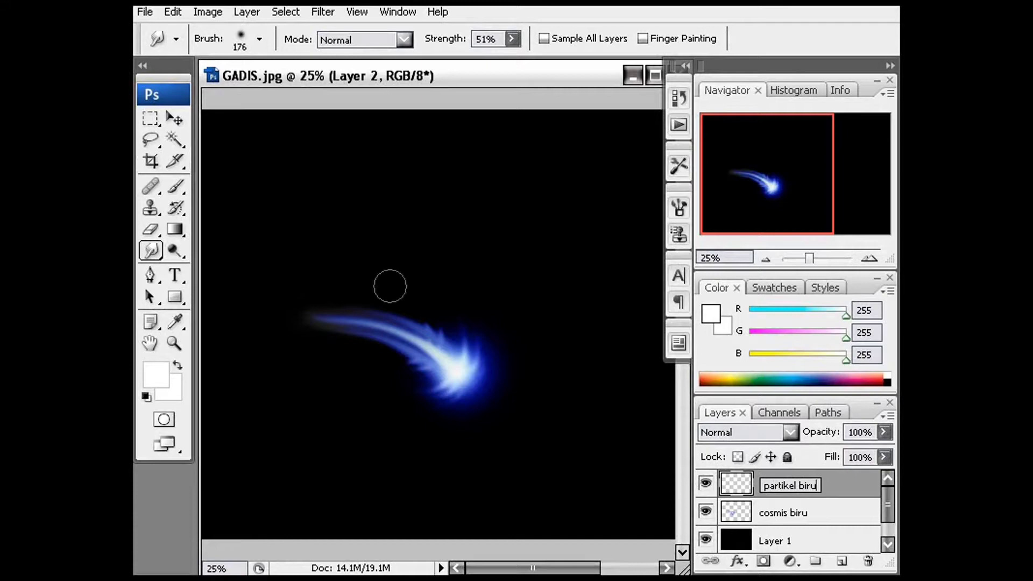
Step: Confirm the layer name and enable Scattering on the Brush tool with a scatter of 152%
{"action": "key", "text": "Return"}
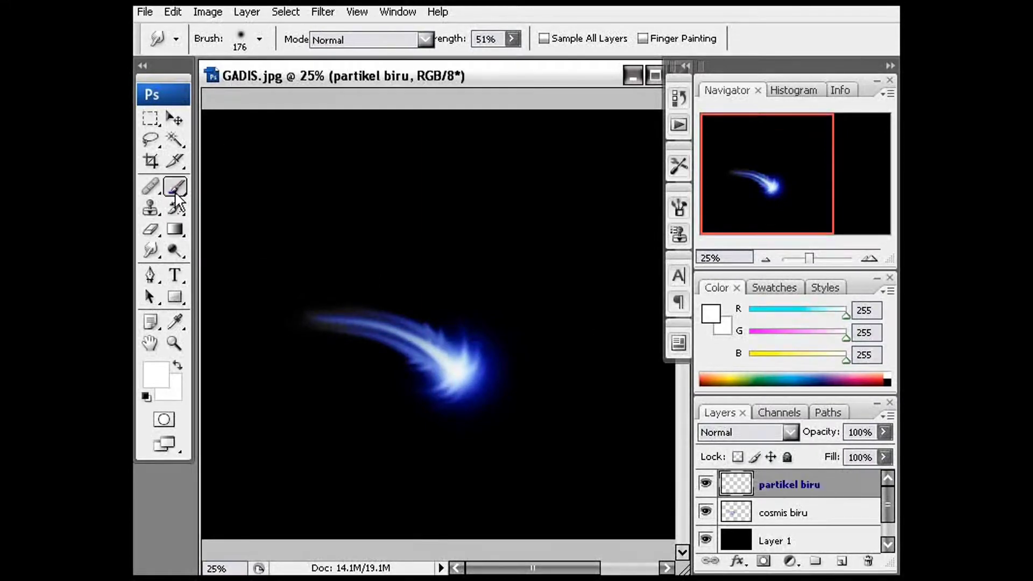
{"action": "left_click", "coordinate": [175, 191]}
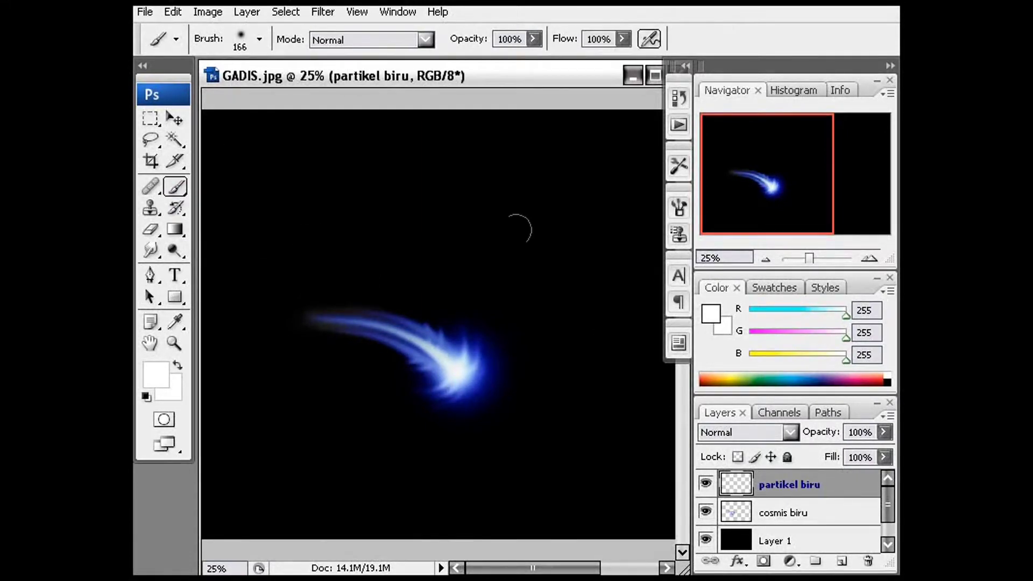
{"action": "left_click", "coordinate": [681, 209]}
{"action": "left_click_drag", "start_coordinate": [511, 148], "coordinate": [511, 131]}
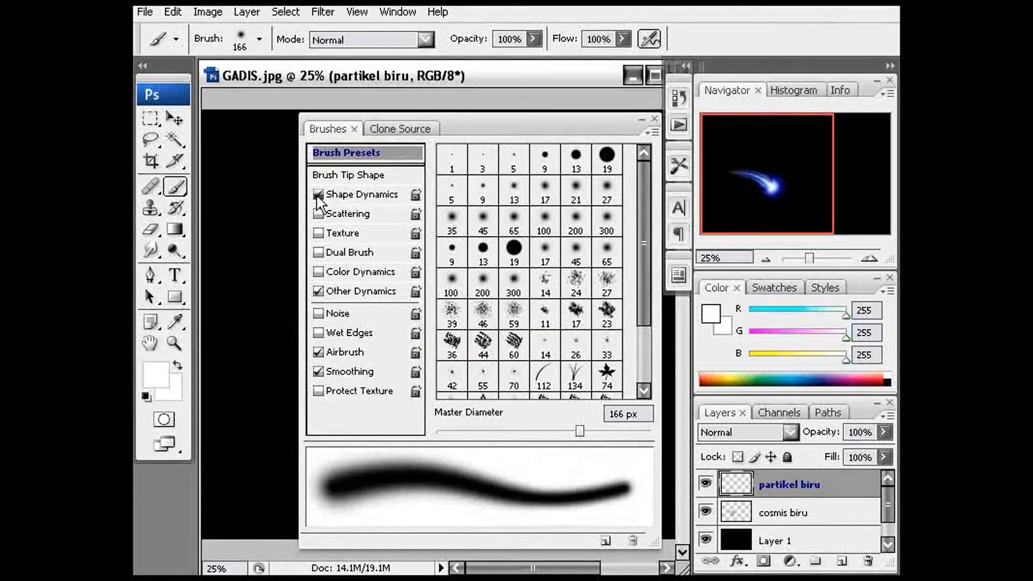
{"action": "left_click", "coordinate": [337, 214]}
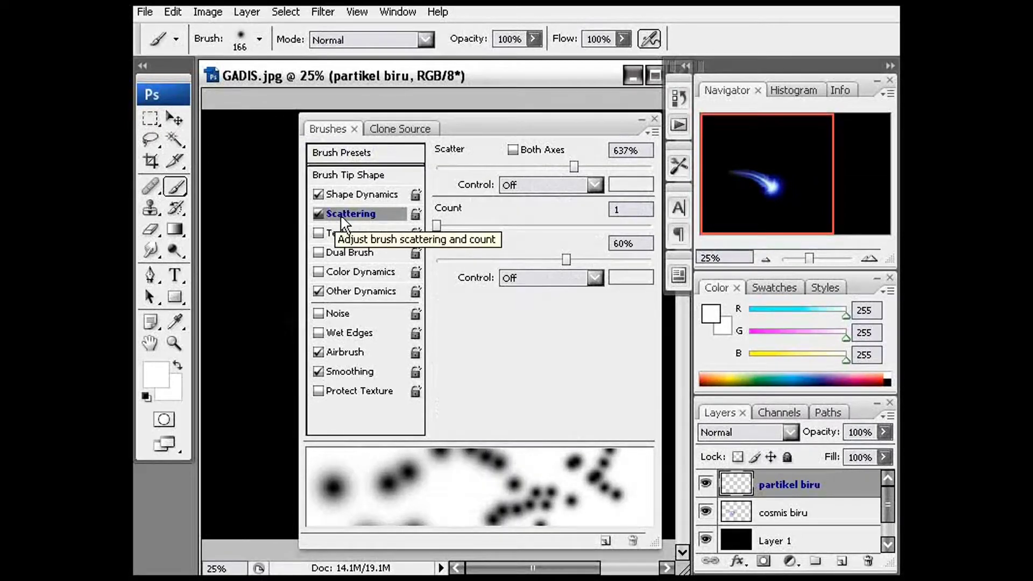
{"action": "left_click_drag", "start_coordinate": [573, 167], "coordinate": [469, 168]}
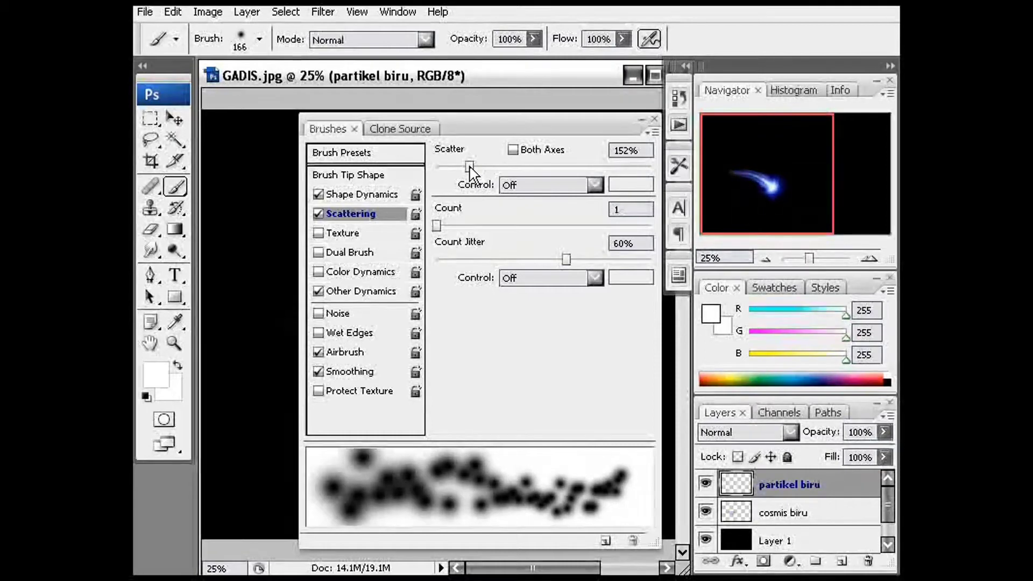
Step: Set the brush's Shape Dynamics to 46% size jitter with Fade as the size control
{"action": "left_click", "coordinate": [355, 195]}
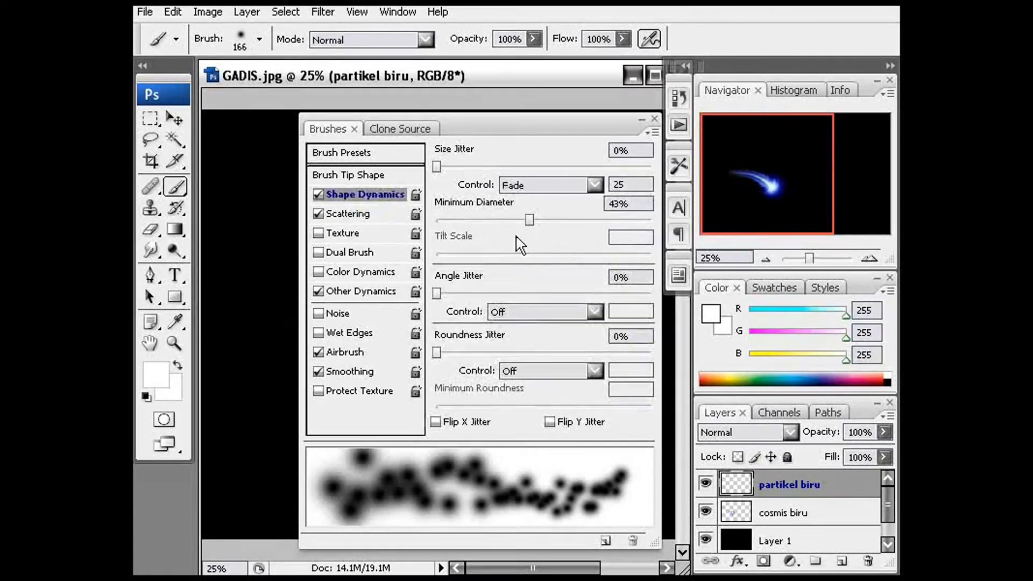
{"action": "mouse_move", "coordinate": [438, 167]}
{"action": "left_mouse_down"}
{"action": "mouse_move", "coordinate": [506, 178]}
{"action": "mouse_move", "coordinate": [554, 163]}
{"action": "mouse_move", "coordinate": [537, 167]}
{"action": "left_mouse_up"}
{"action": "left_click", "coordinate": [546, 186]}
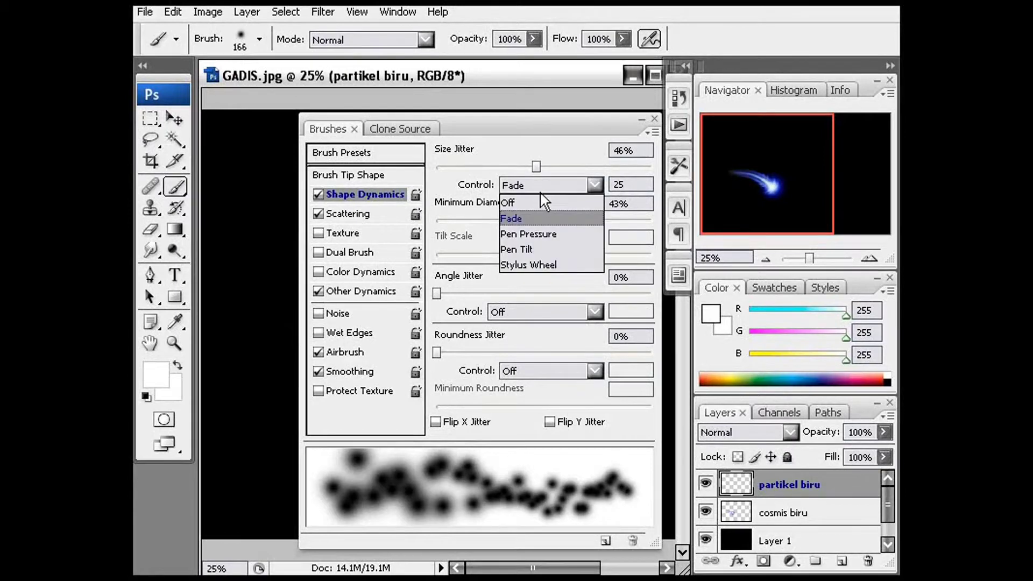
{"action": "left_click", "coordinate": [521, 219]}
Step: Try Fade as the control for the brush scatter and return it to Off
{"action": "left_click", "coordinate": [353, 214]}
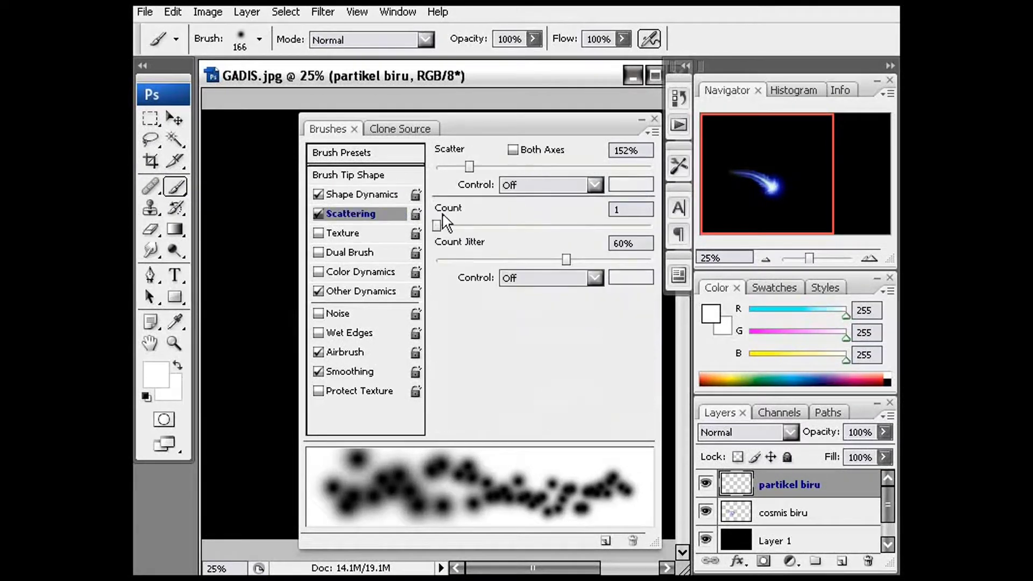
{"action": "left_click", "coordinate": [594, 185]}
{"action": "left_click", "coordinate": [532, 219]}
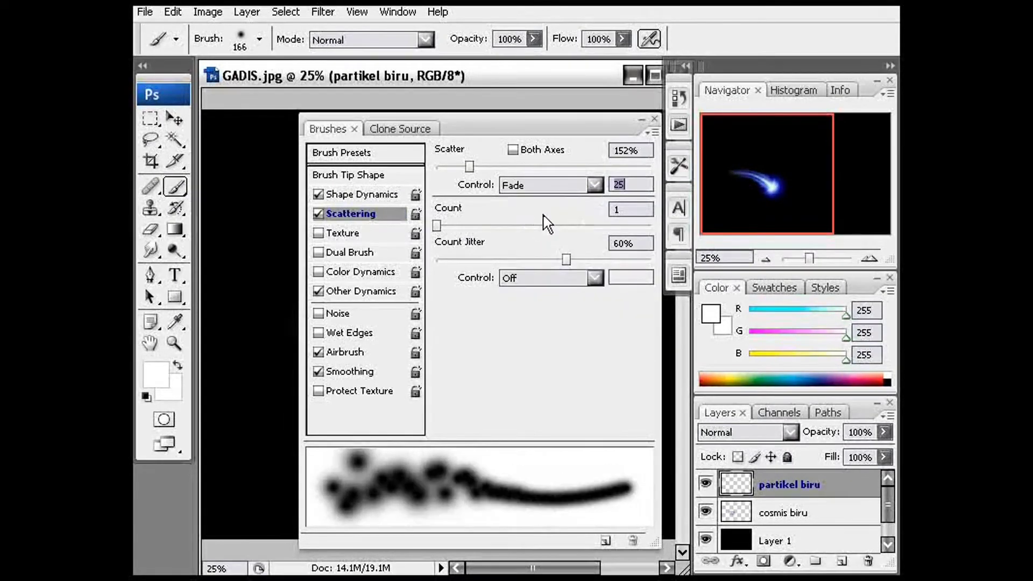
{"action": "left_click", "coordinate": [594, 185]}
{"action": "left_click", "coordinate": [541, 202]}
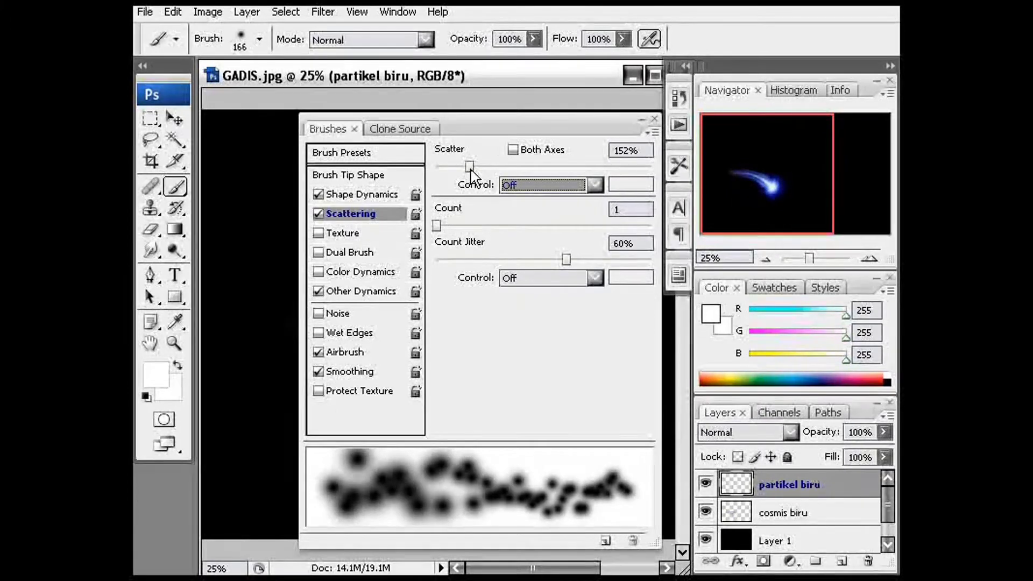
Step: Reduce the brush diameter to 31 px and set its scatter to 251%
{"action": "left_click_drag", "start_coordinate": [471, 167], "coordinate": [470, 168]}
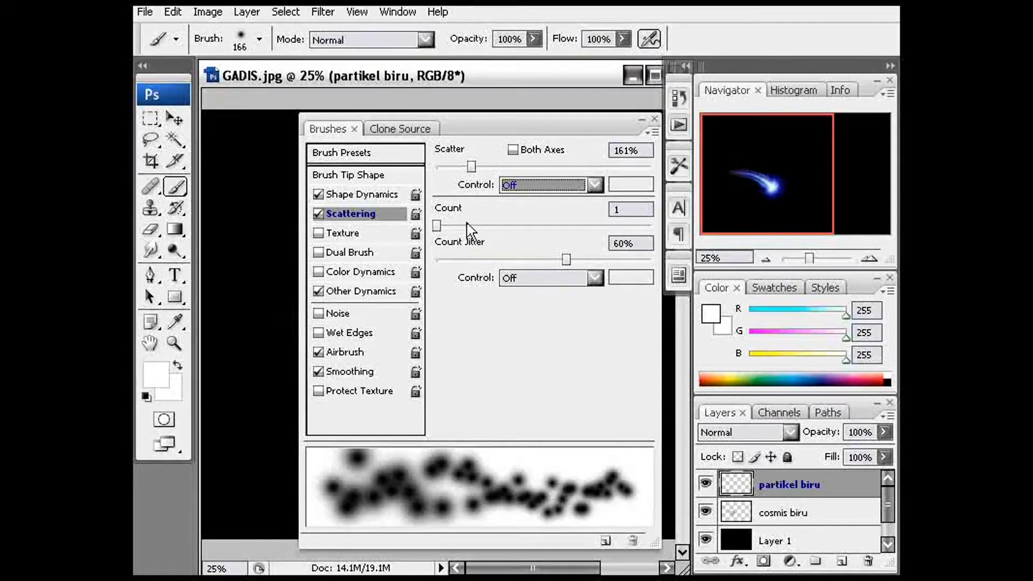
{"action": "left_click_drag", "start_coordinate": [469, 168], "coordinate": [454, 171]}
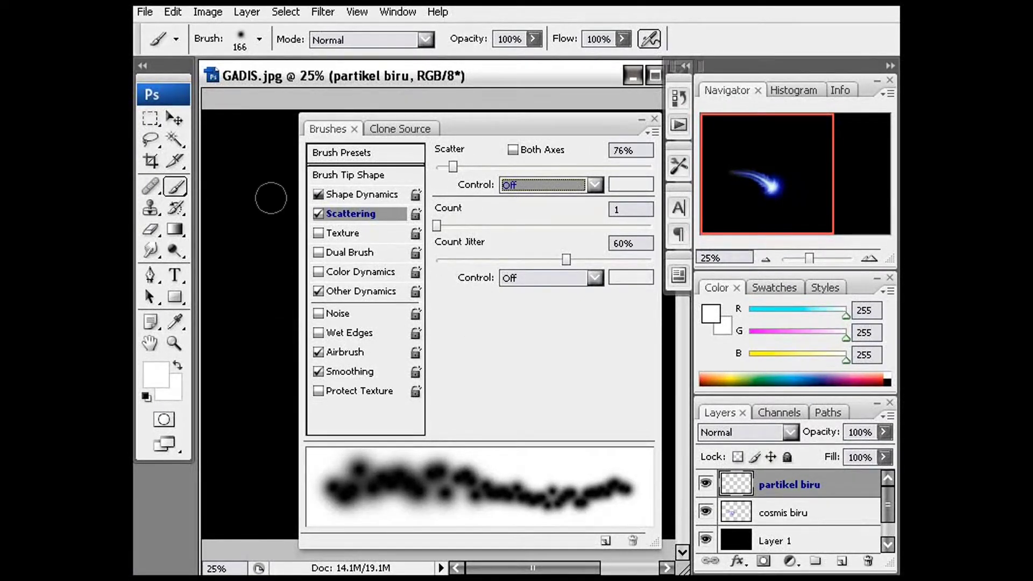
{"action": "right_click", "coordinate": [247, 210]}
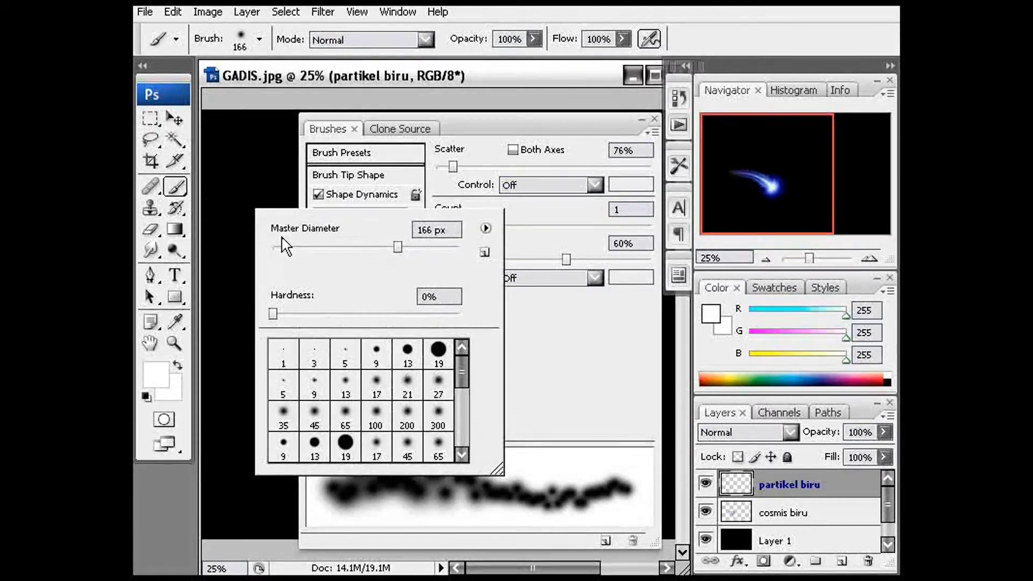
{"action": "left_click", "coordinate": [323, 248]}
{"action": "mouse_move", "coordinate": [322, 248]}
{"action": "left_mouse_down"}
{"action": "mouse_move", "coordinate": [291, 248]}
{"action": "mouse_move", "coordinate": [302, 250]}
{"action": "left_mouse_up"}
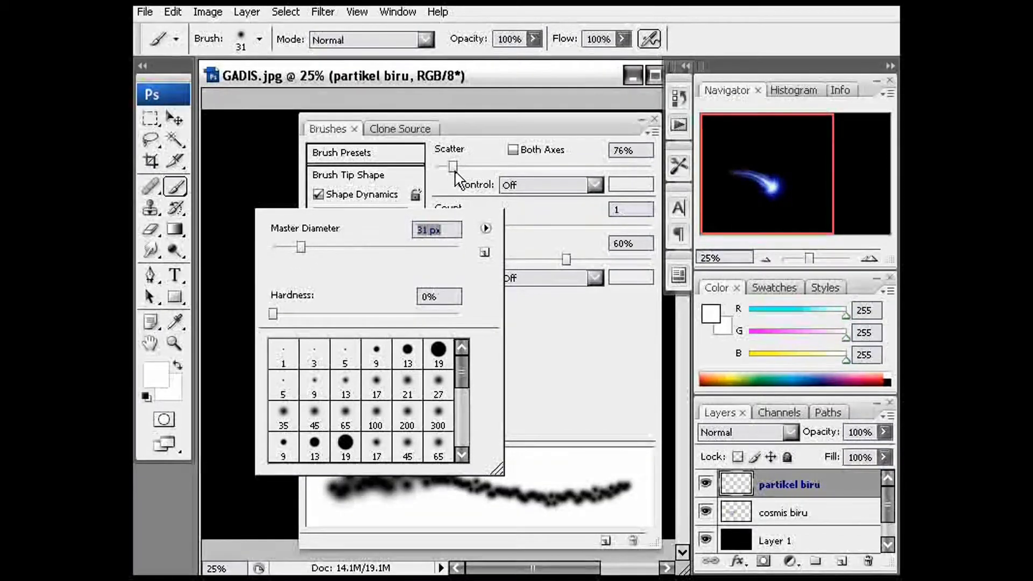
{"action": "mouse_move", "coordinate": [455, 167]}
{"action": "left_mouse_down"}
{"action": "mouse_move", "coordinate": [507, 168]}
{"action": "mouse_move", "coordinate": [490, 169]}
{"action": "left_mouse_up"}
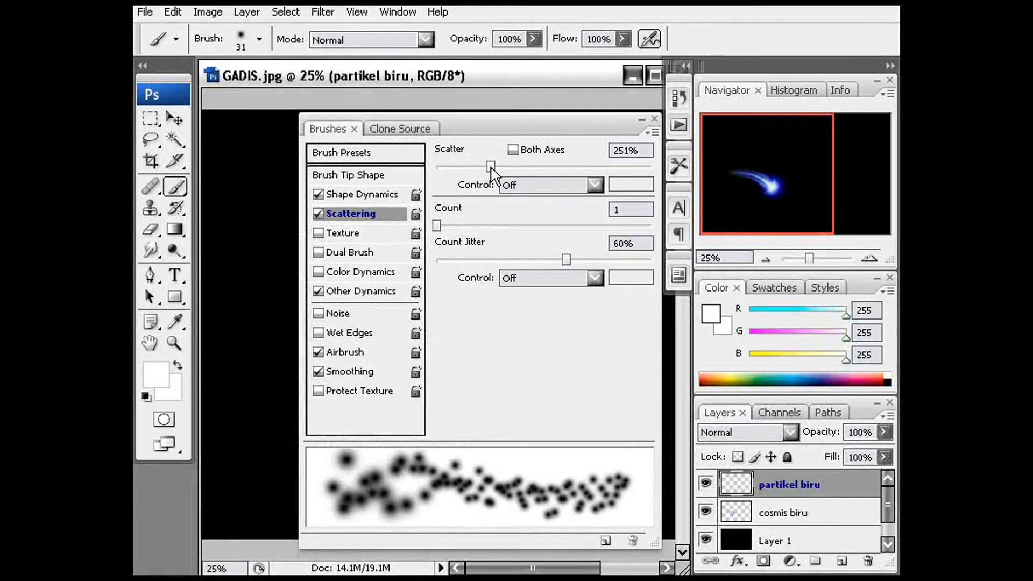
Step: Lower the brush's minimum diameter to 35% in Shape Dynamics
{"action": "left_click", "coordinate": [355, 195]}
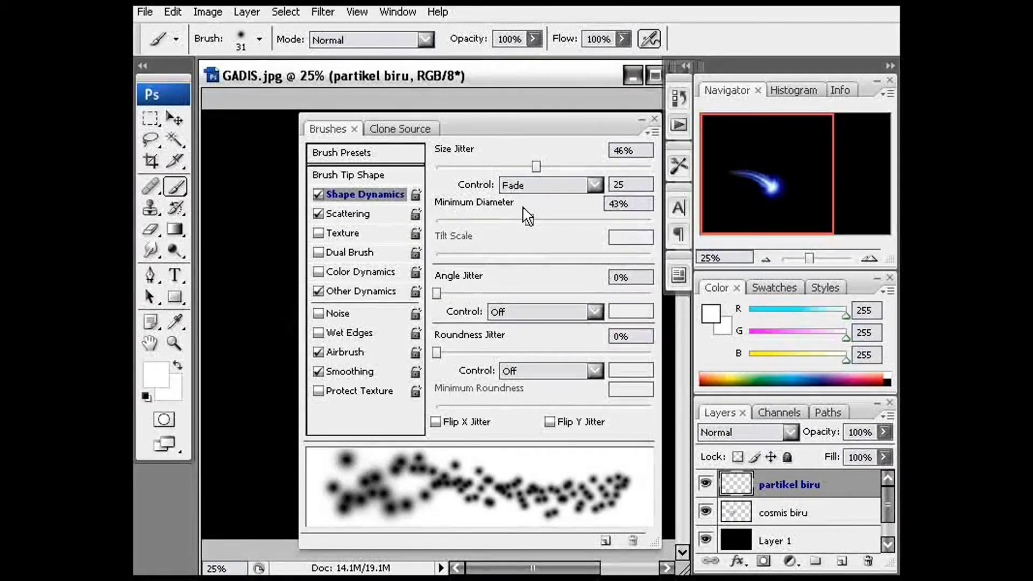
{"action": "mouse_move", "coordinate": [529, 220]}
{"action": "left_mouse_down"}
{"action": "mouse_move", "coordinate": [480, 219]}
{"action": "mouse_move", "coordinate": [517, 220]}
{"action": "left_mouse_up"}
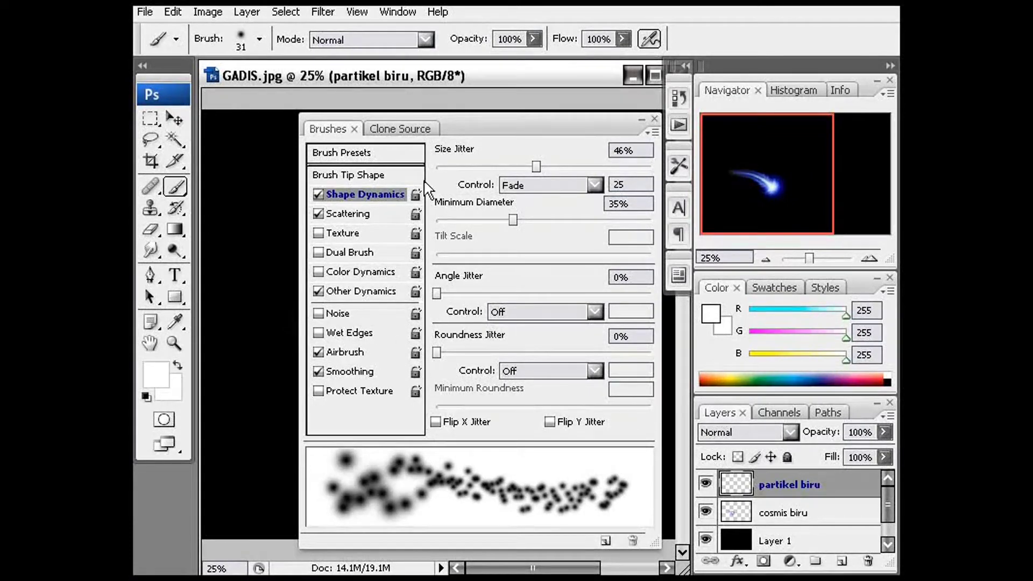
{"action": "left_click", "coordinate": [397, 129]}
{"action": "left_click", "coordinate": [333, 131]}
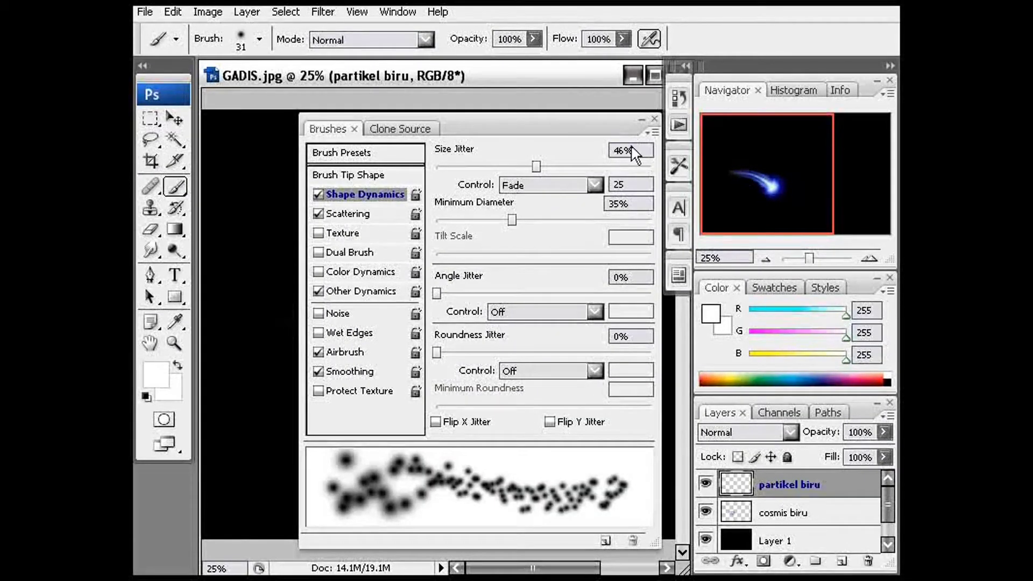
Step: Save the brushes to the Brushes folder as an ABR file named "partikel"
{"action": "left_click", "coordinate": [652, 133]}
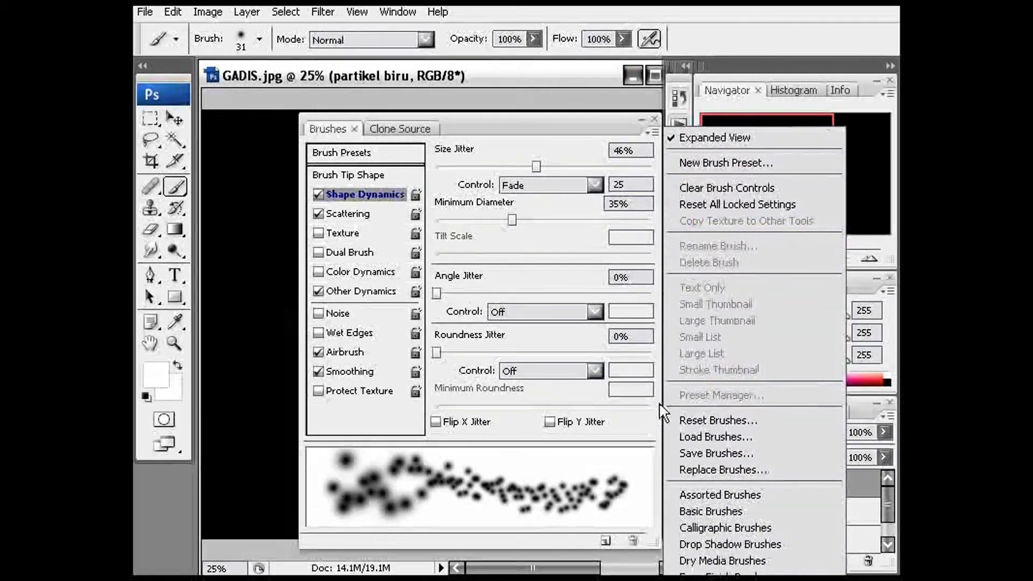
{"action": "left_click", "coordinate": [695, 451]}
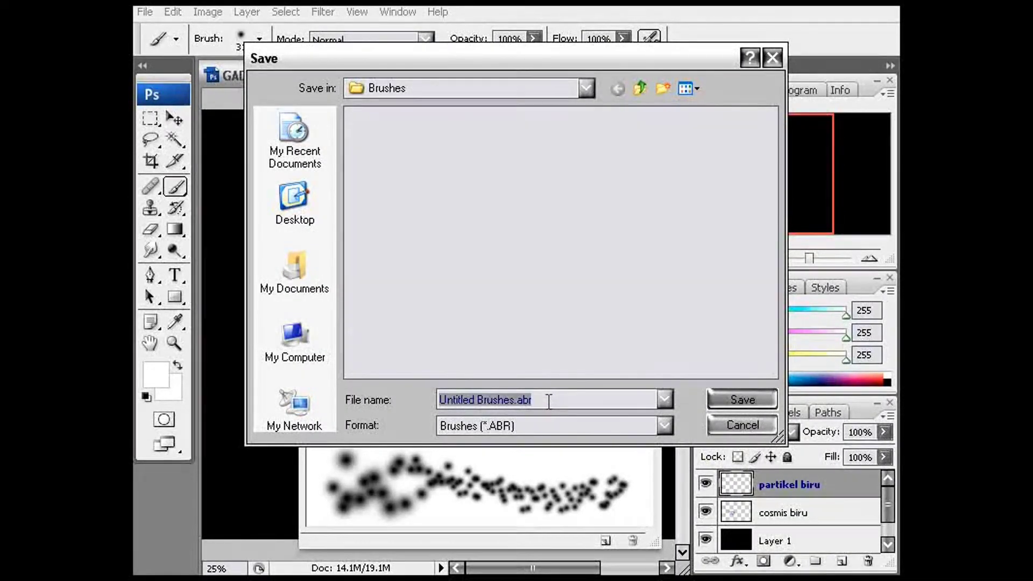
{"action": "type", "text": "parti"}
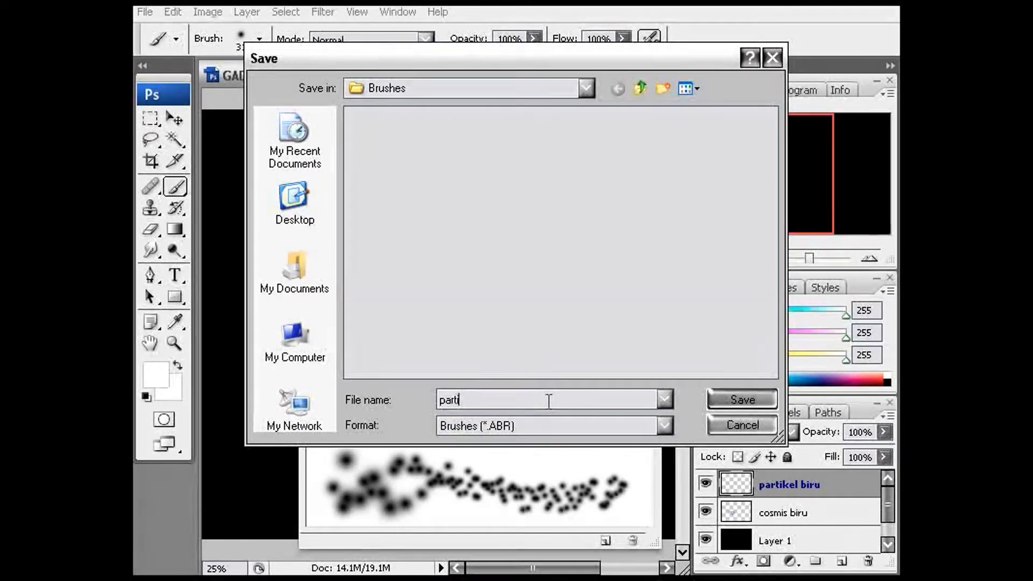
{"action": "type", "text": "kel"}
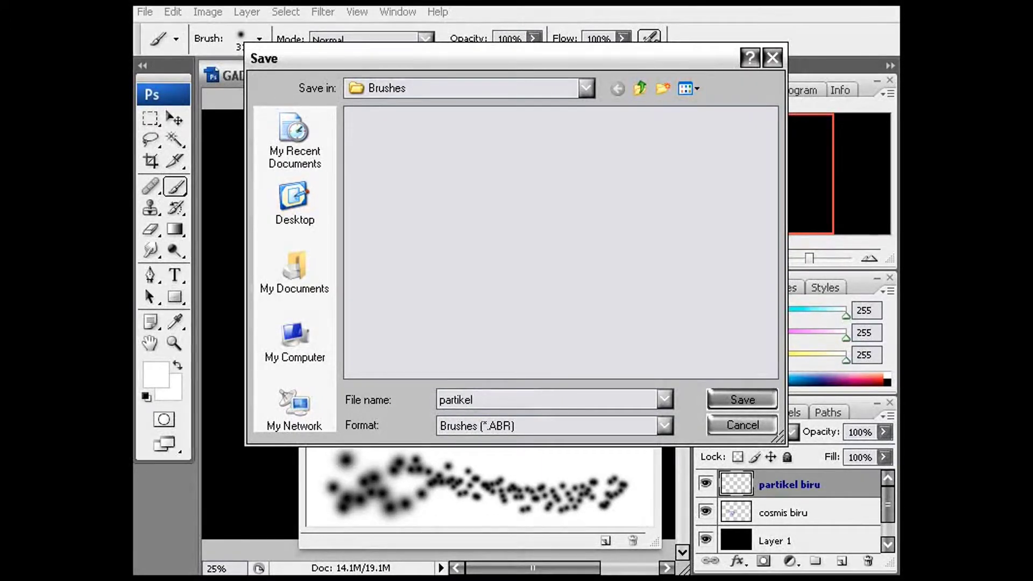
{"action": "left_click", "coordinate": [728, 396]}
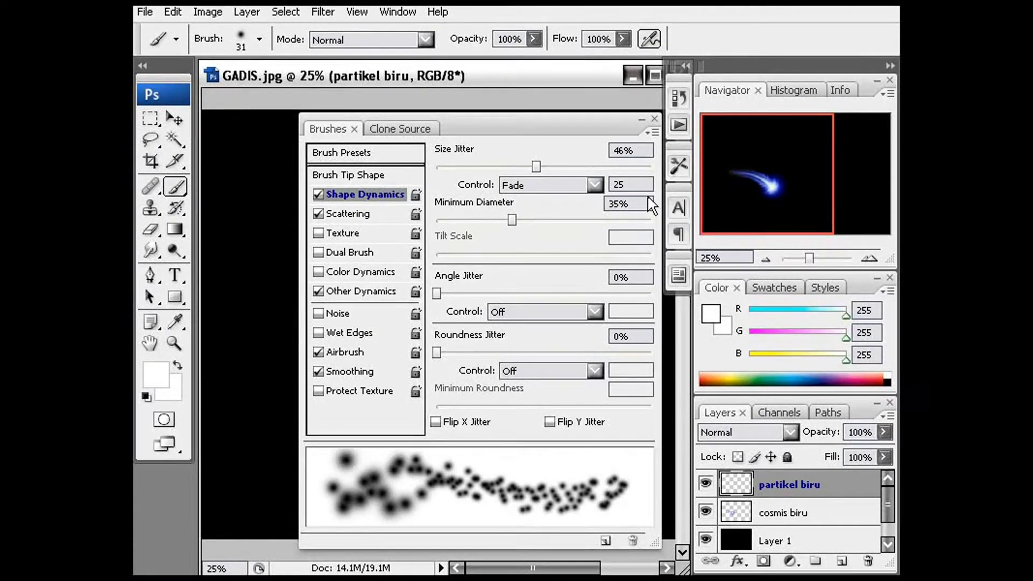
Step: Store the current brush as a tool preset named "partikel" with color included, and close the Brushes palette
{"action": "left_click", "coordinate": [678, 171]}
{"action": "left_click", "coordinate": [652, 250]}
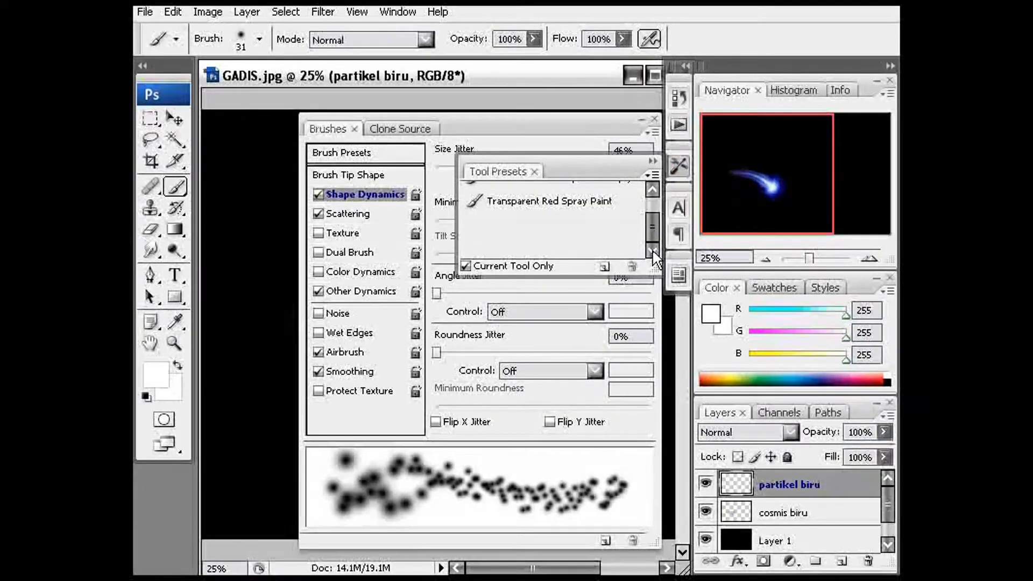
{"action": "left_click", "coordinate": [605, 266]}
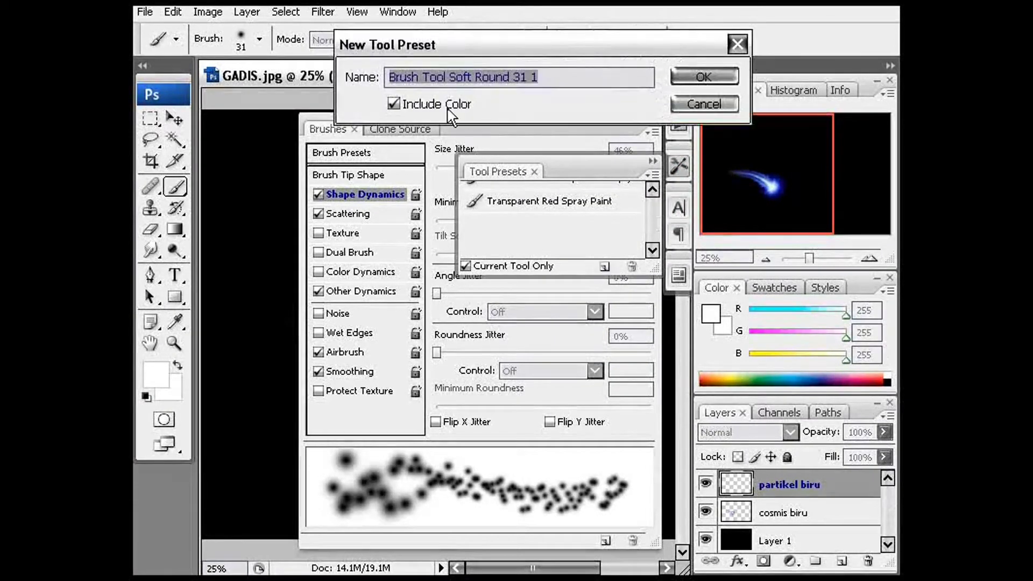
{"action": "type", "text": "partikel"}
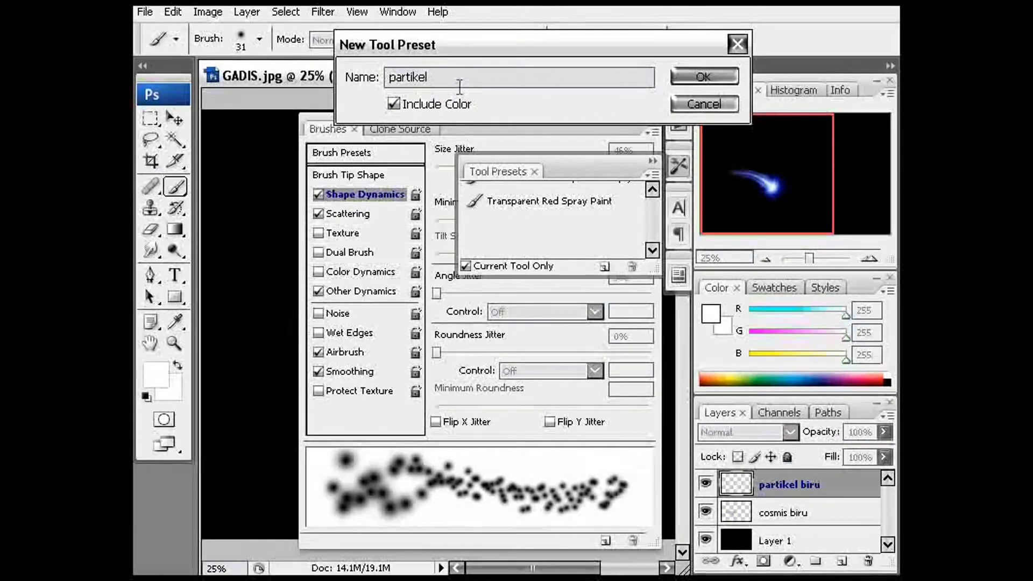
{"action": "left_click", "coordinate": [681, 84]}
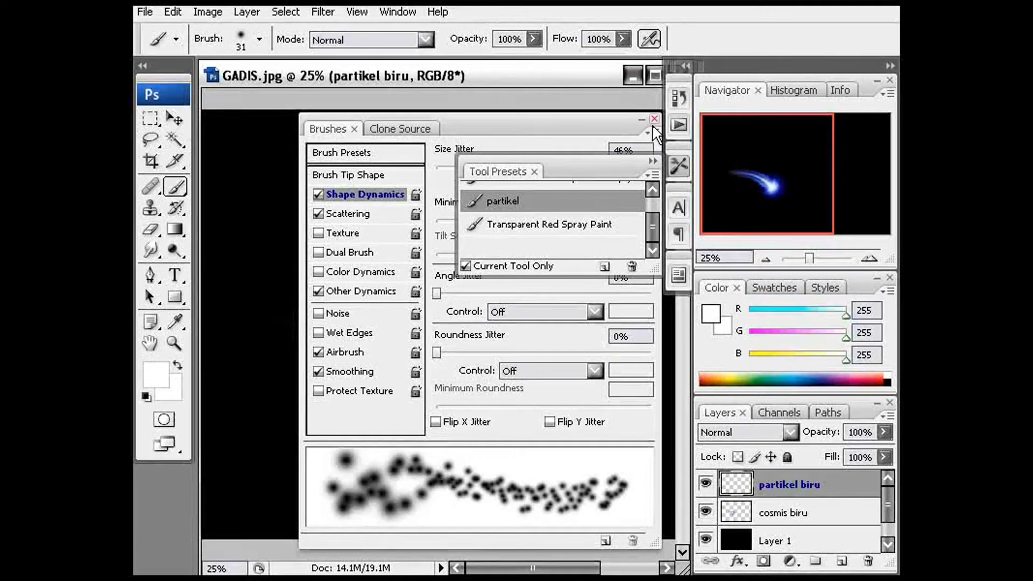
{"action": "left_click", "coordinate": [676, 129]}
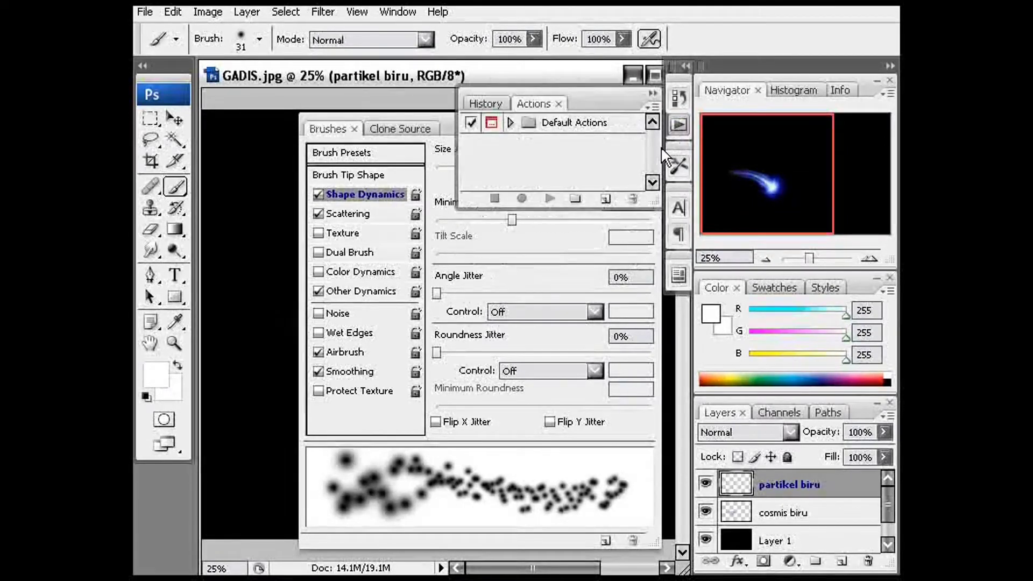
{"action": "left_click", "coordinate": [654, 105]}
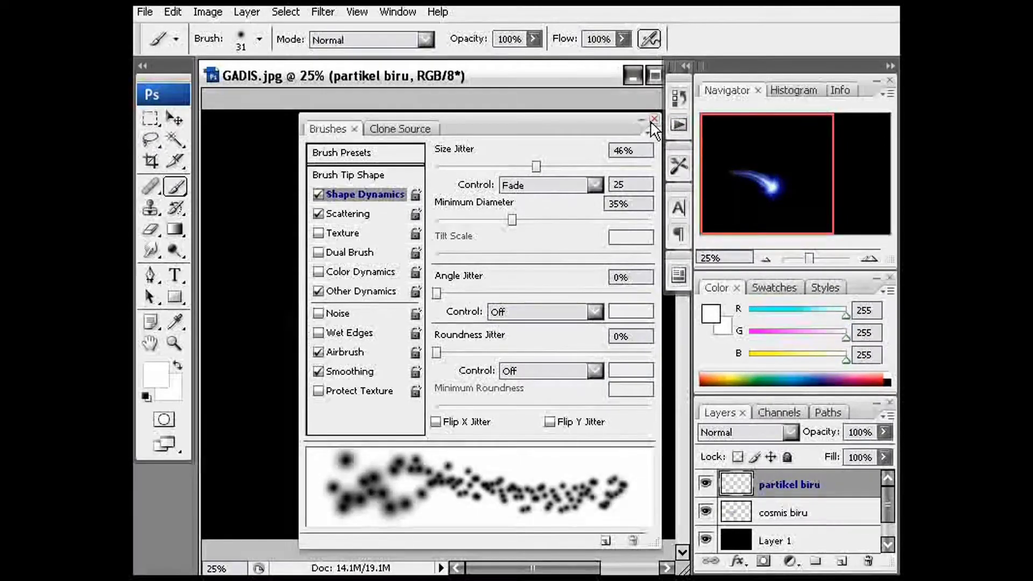
{"action": "left_click", "coordinate": [654, 119]}
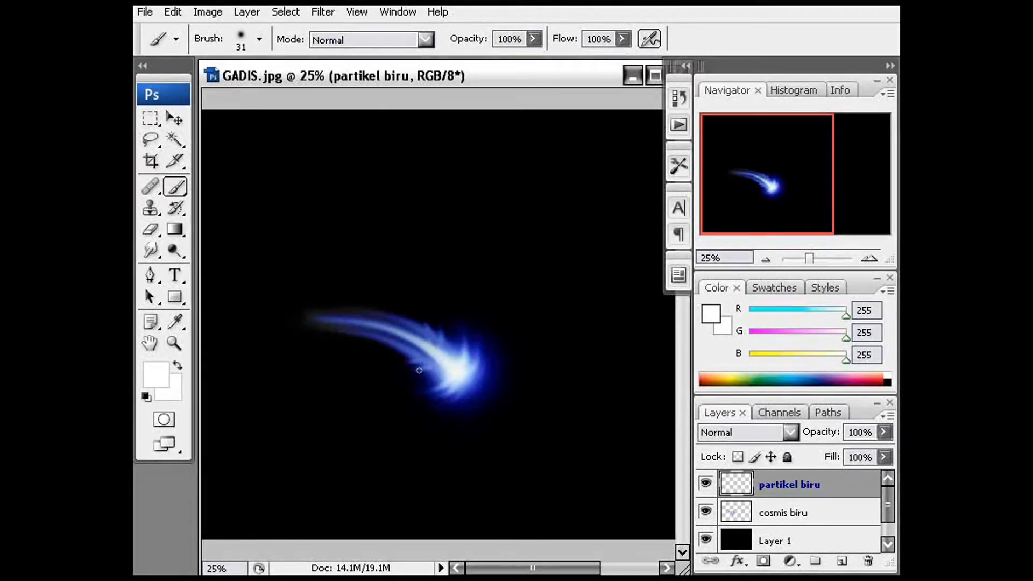
Step: Try a white particle stroke from the comet's head out beyond its tail, and undo it
{"action": "left_click_drag", "start_coordinate": [429, 352], "coordinate": [144, 286]}
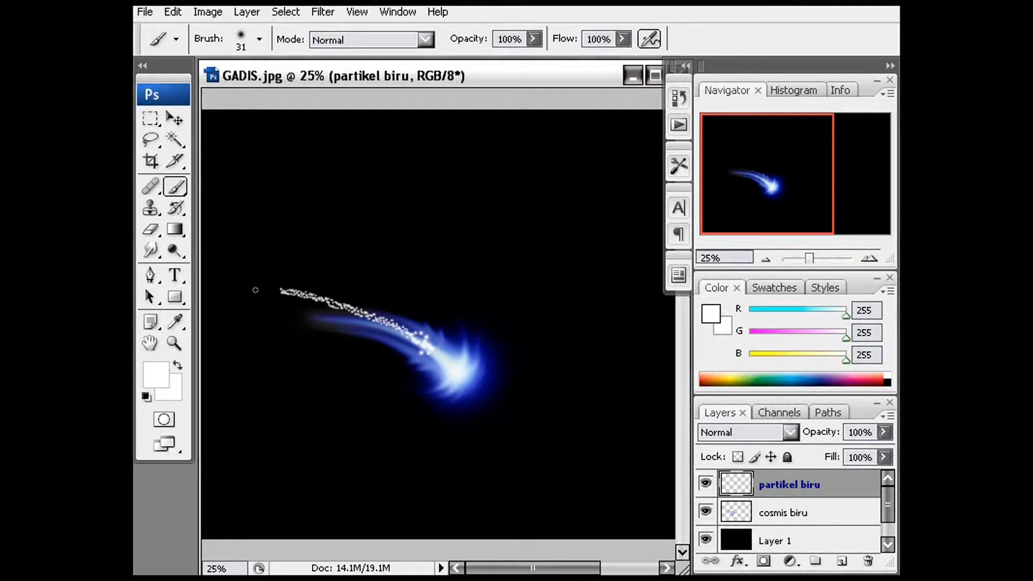
{"action": "left_click", "coordinate": [175, 321]}
{"action": "key", "text": "ctrl+z"}
Step: Set the foreground color to pale cyan ccffff, try a particle stroke along the comet's tail, and undo it
{"action": "left_click", "coordinate": [156, 375]}
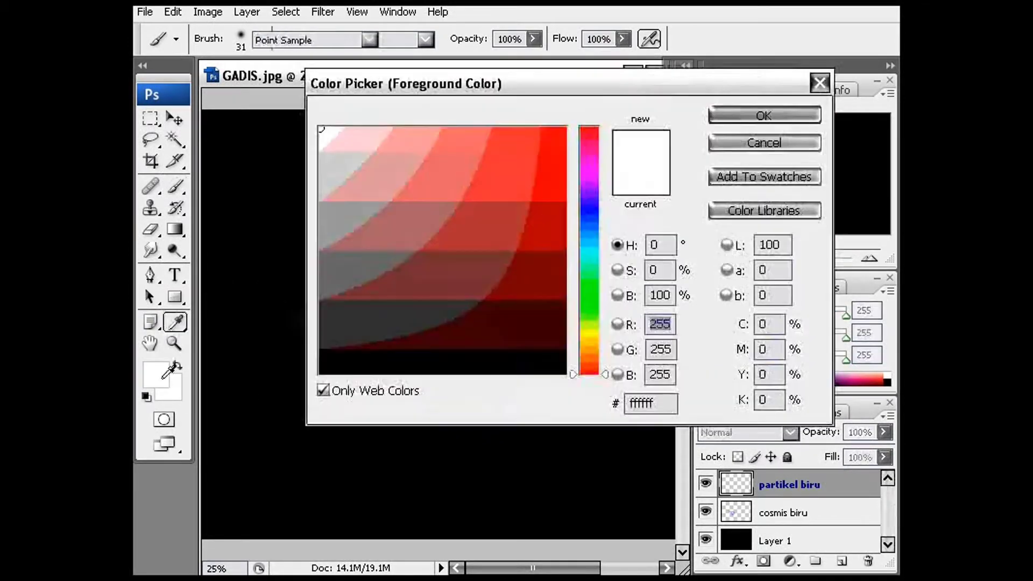
{"action": "left_click", "coordinate": [591, 241]}
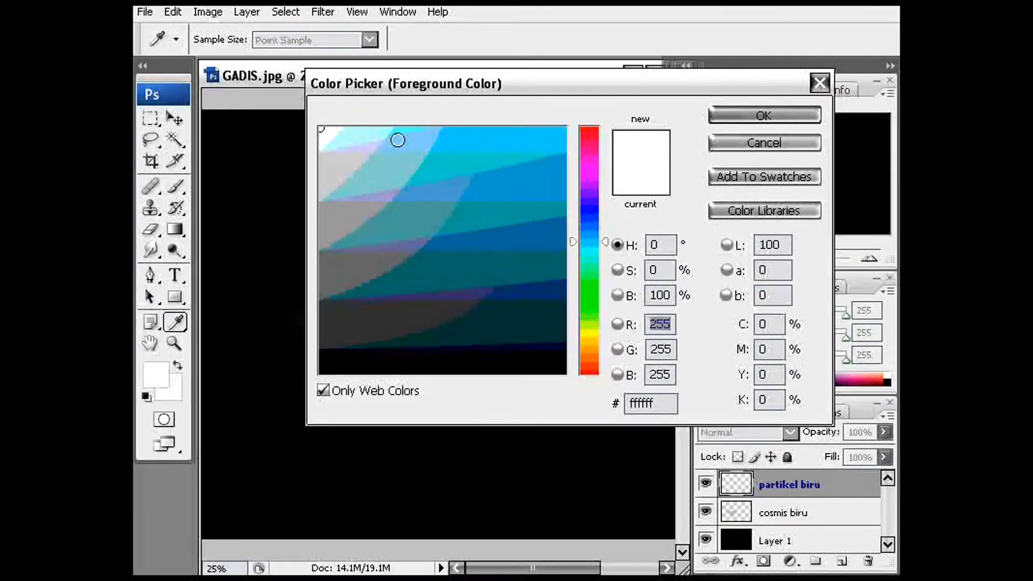
{"action": "left_click_drag", "start_coordinate": [491, 95], "coordinate": [631, 120]}
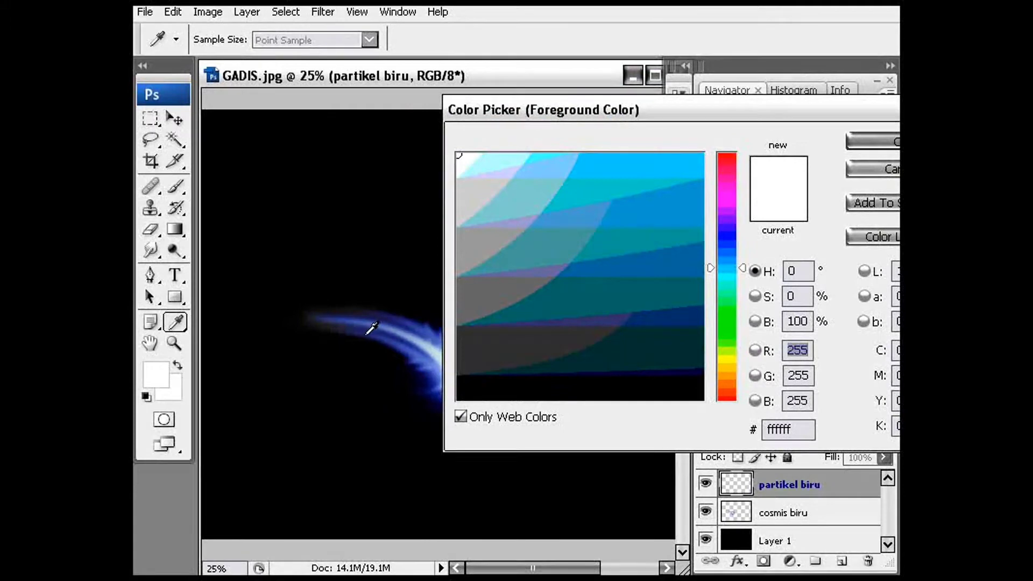
{"action": "left_click", "coordinate": [386, 323]}
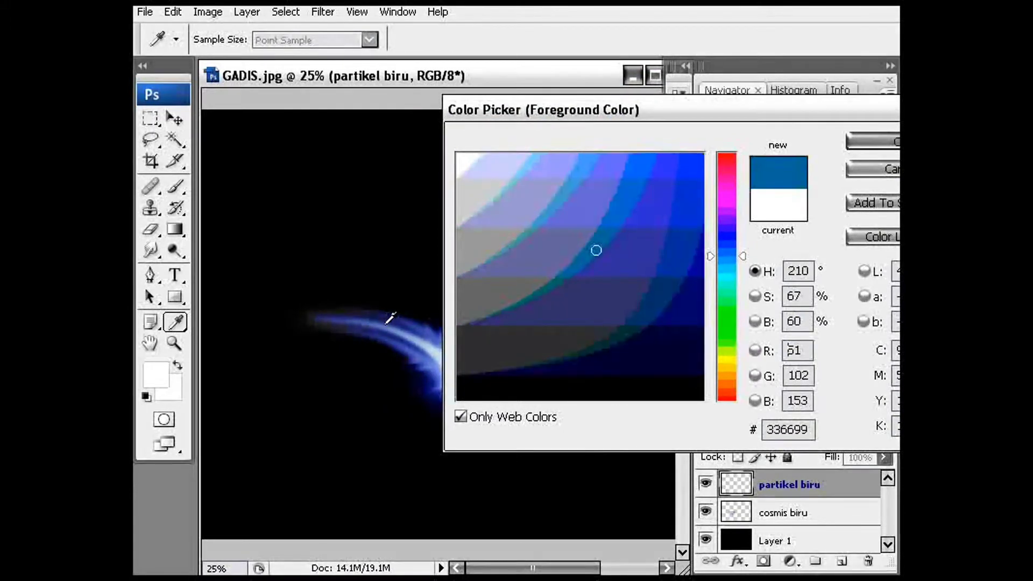
{"action": "left_click", "coordinate": [410, 334]}
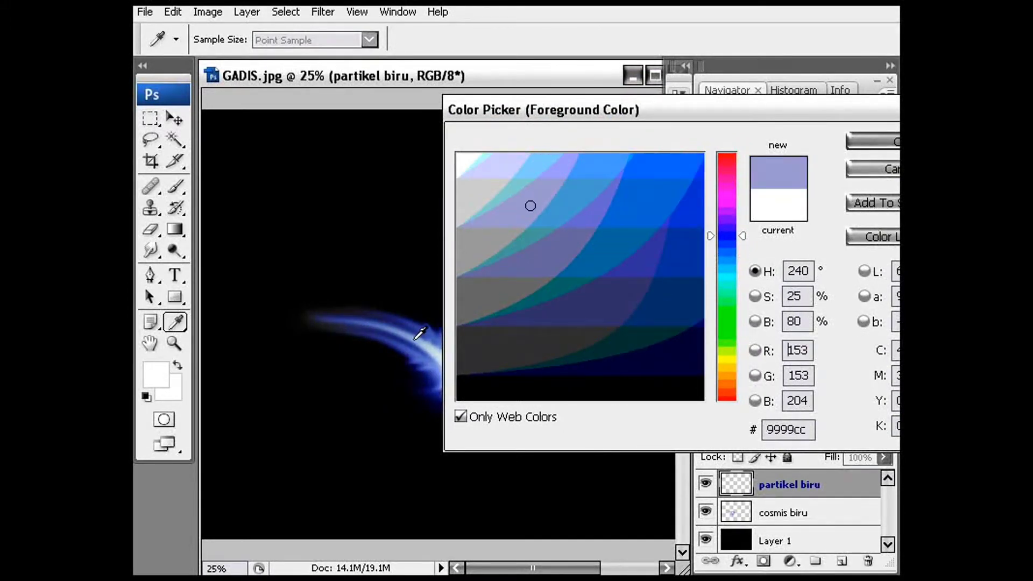
{"action": "left_click", "coordinate": [422, 335]}
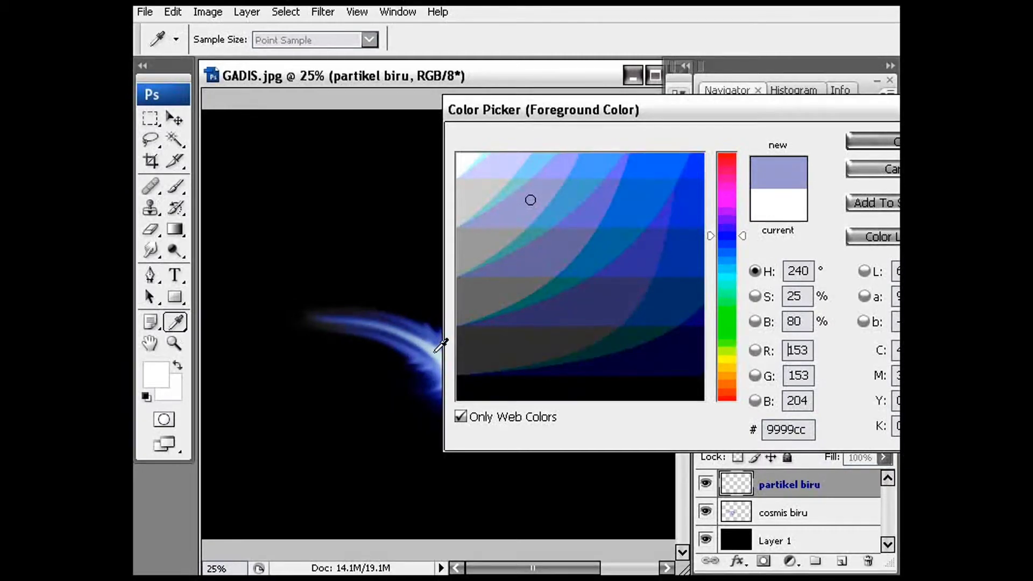
{"action": "left_click", "coordinate": [443, 340]}
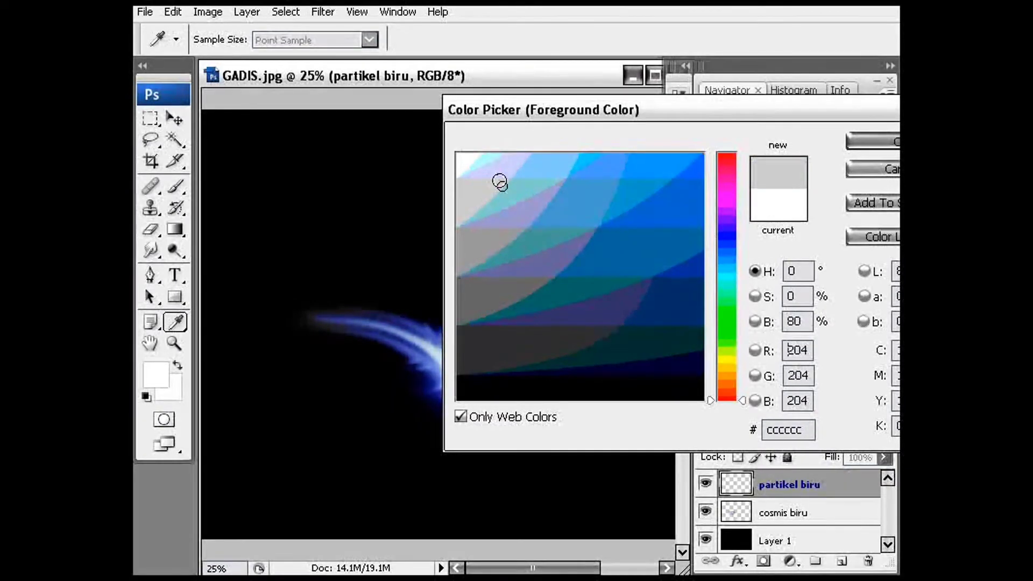
{"action": "left_click", "coordinate": [493, 160]}
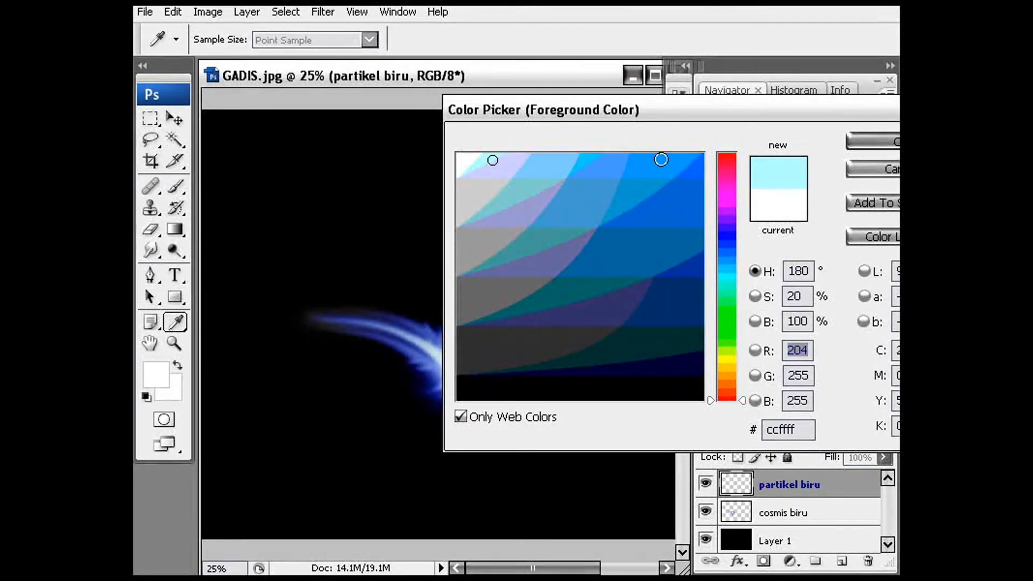
{"action": "left_click", "coordinate": [877, 142]}
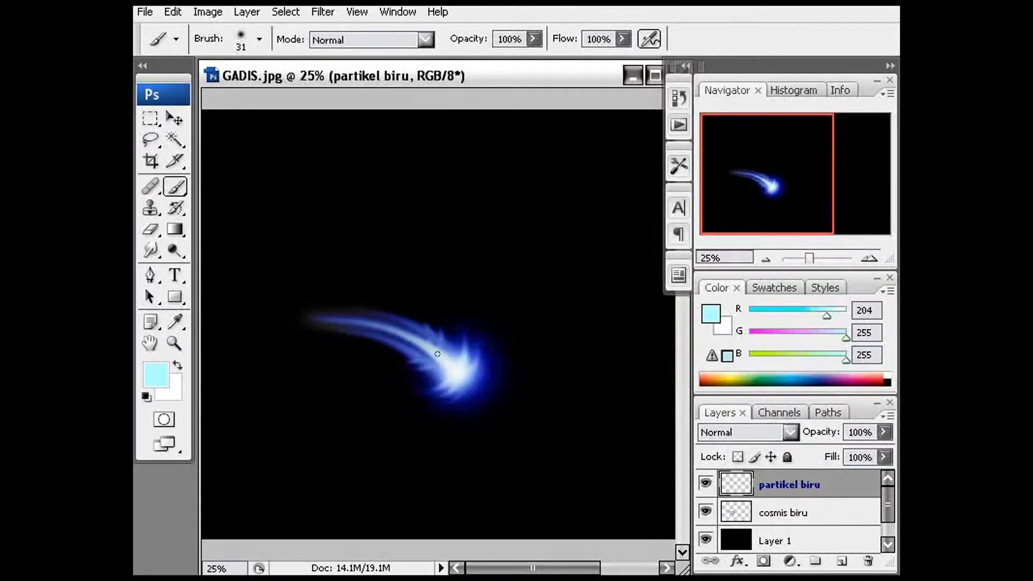
{"action": "mouse_move", "coordinate": [419, 346]}
{"action": "left_mouse_down"}
{"action": "mouse_move", "coordinate": [346, 322]}
{"action": "mouse_move", "coordinate": [200, 321]}
{"action": "left_mouse_up"}
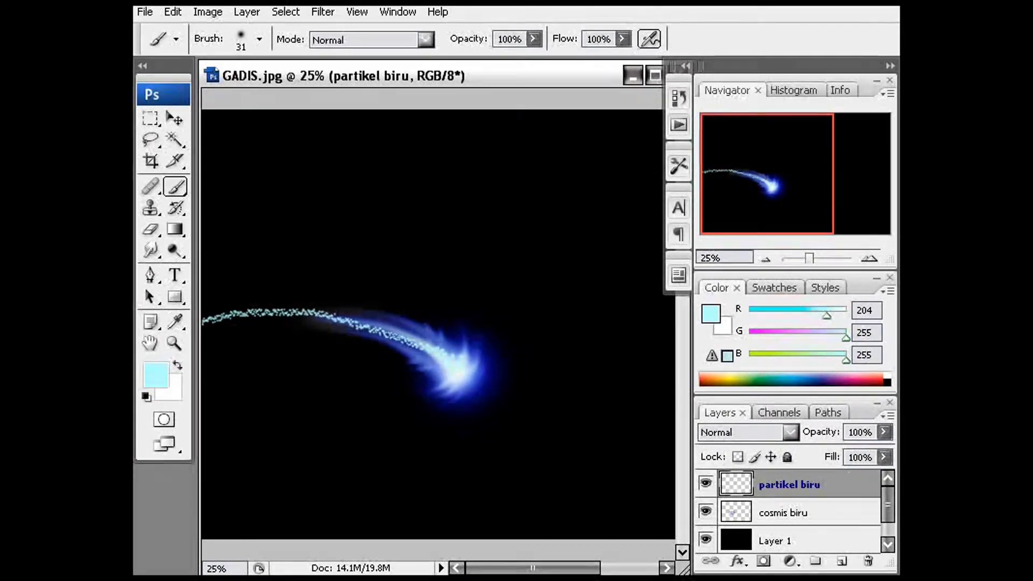
{"action": "key", "text": "ctrl+z"}
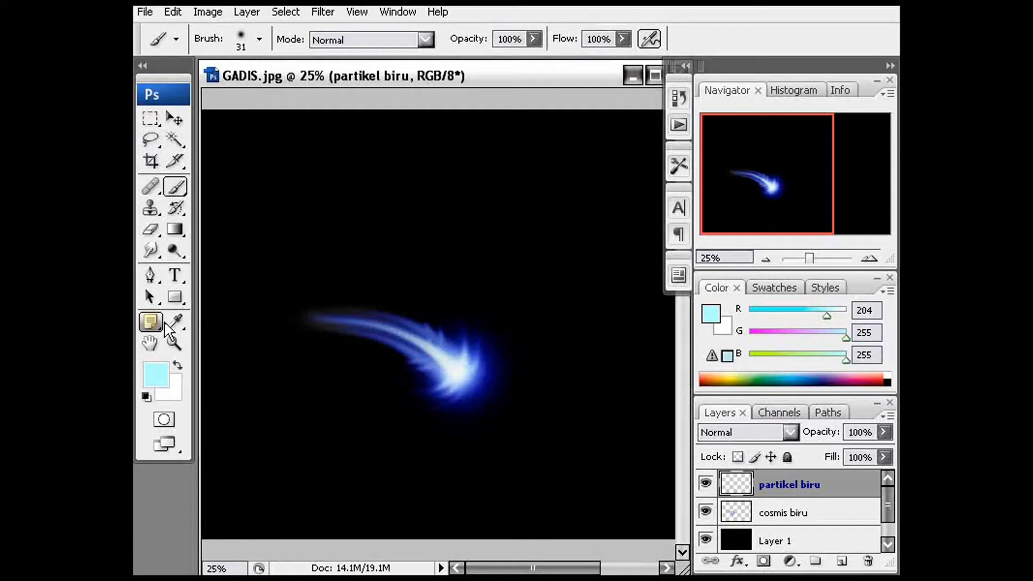
Step: Sample a pale bluish white (RGB 226, 236, 240) from the comet's bright head as the foreground color and return to the Brush tool
{"action": "left_click", "coordinate": [176, 322]}
{"action": "key", "text": "ctrl+plus"}
{"action": "key", "text": "ctrl+plus"}
{"action": "key", "text": "ctrl+plus"}
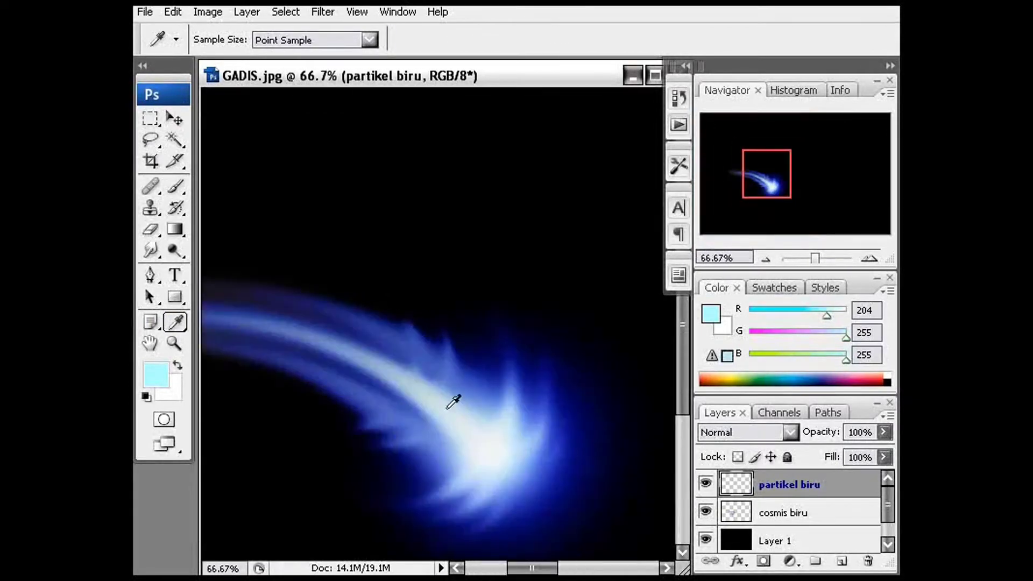
{"action": "left_click", "coordinate": [504, 422]}
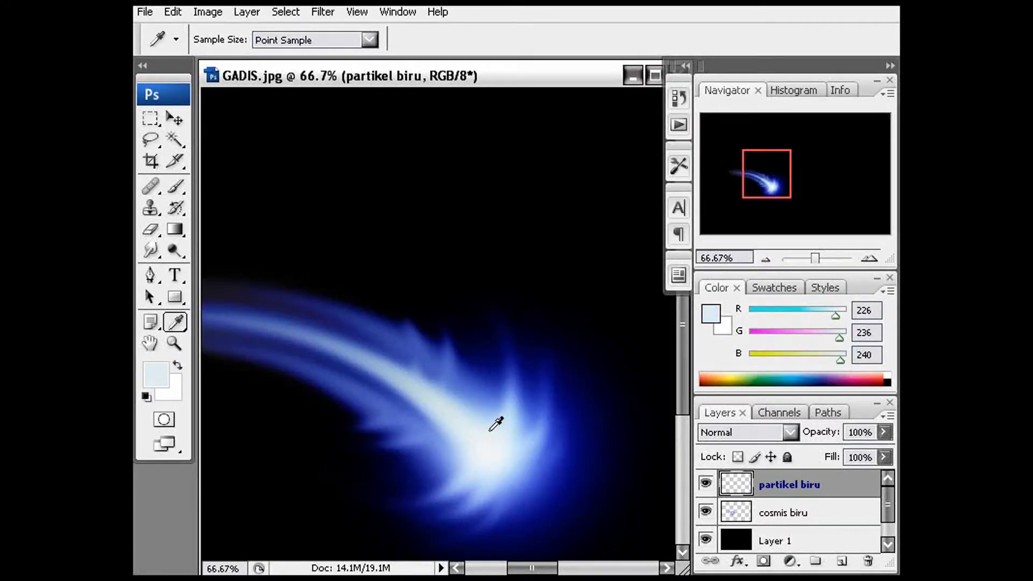
{"action": "key", "text": "ctrl+minus"}
{"action": "key", "text": "ctrl+minus"}
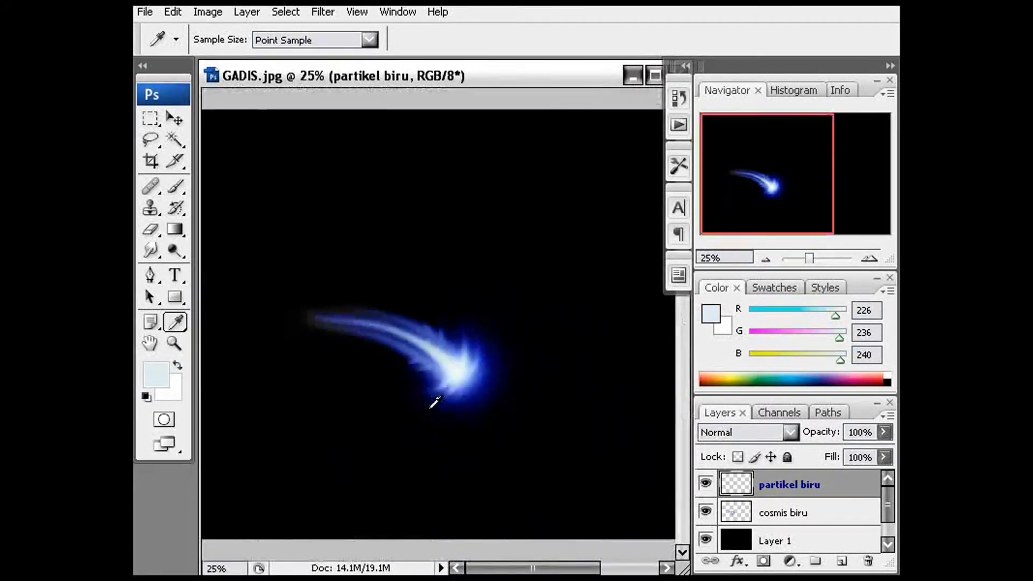
{"action": "left_click", "coordinate": [176, 186]}
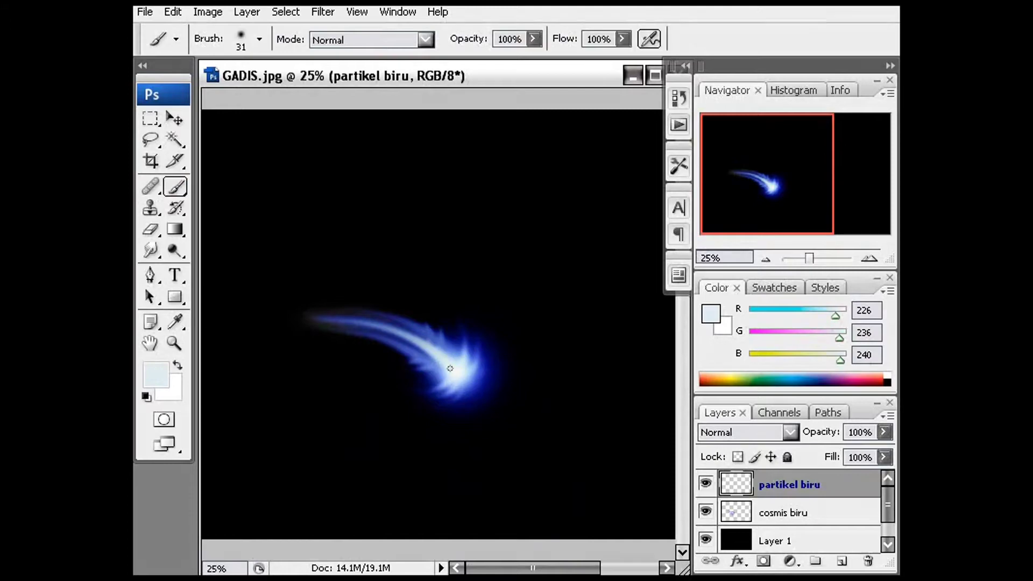
Step: Try several thin particle strokes from the comet's head out past its tail, undoing each one
{"action": "mouse_move", "coordinate": [450, 368]}
{"action": "left_mouse_down"}
{"action": "mouse_move", "coordinate": [312, 301]}
{"action": "mouse_move", "coordinate": [202, 316]}
{"action": "left_mouse_up"}
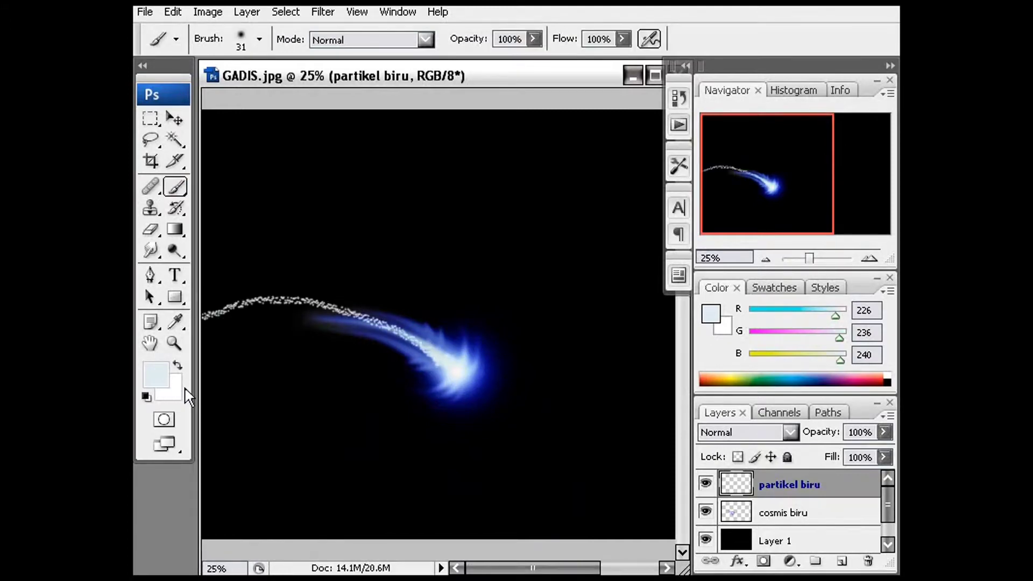
{"action": "key", "text": "ctrl+z"}
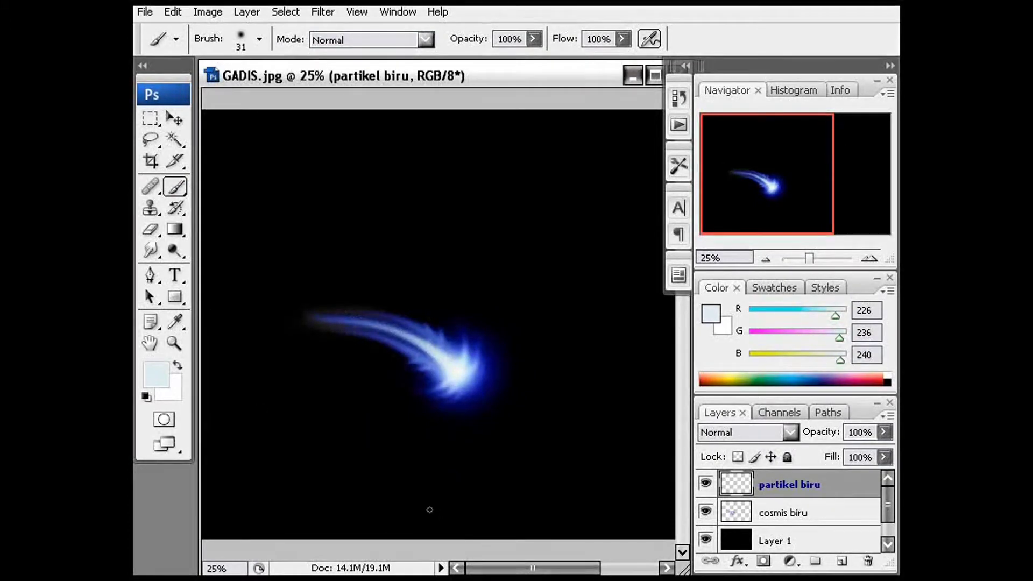
{"action": "key", "text": "ctrl+minus"}
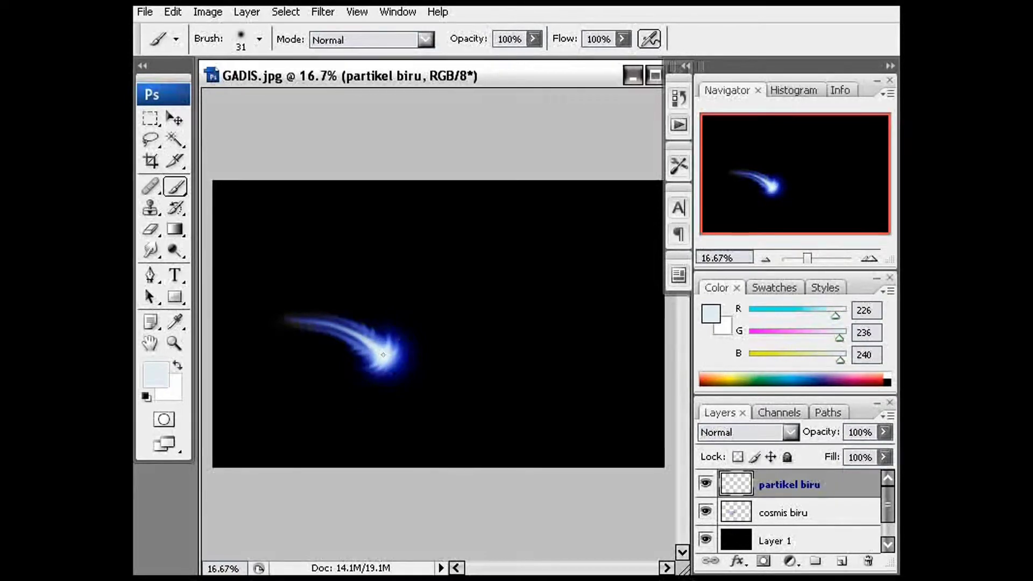
{"action": "mouse_move", "coordinate": [383, 355]}
{"action": "left_mouse_down"}
{"action": "mouse_move", "coordinate": [300, 314]}
{"action": "mouse_move", "coordinate": [214, 291]}
{"action": "left_mouse_up"}
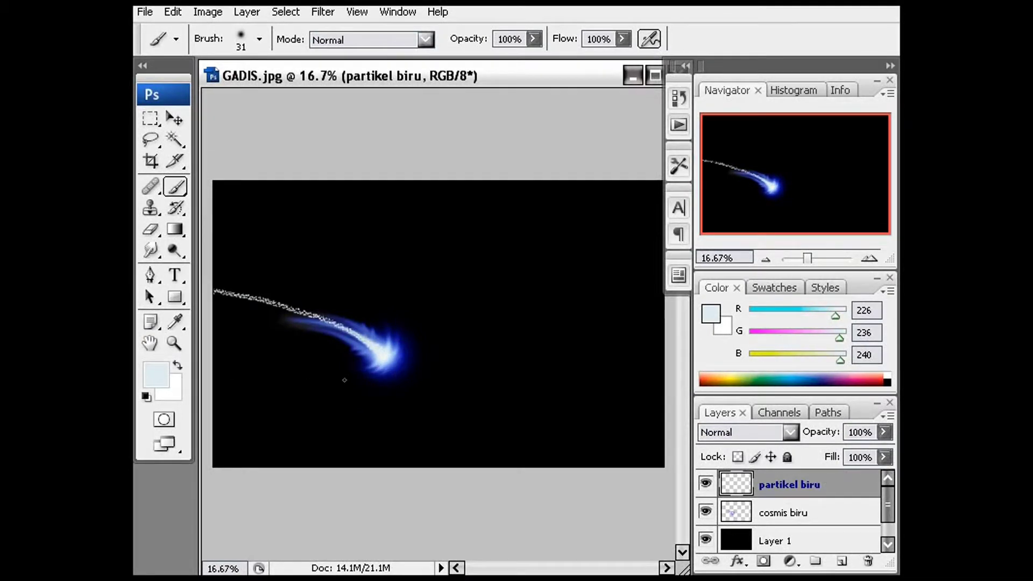
{"action": "key", "text": "ctrl+z"}
{"action": "left_click_drag", "start_coordinate": [379, 361], "coordinate": [215, 321]}
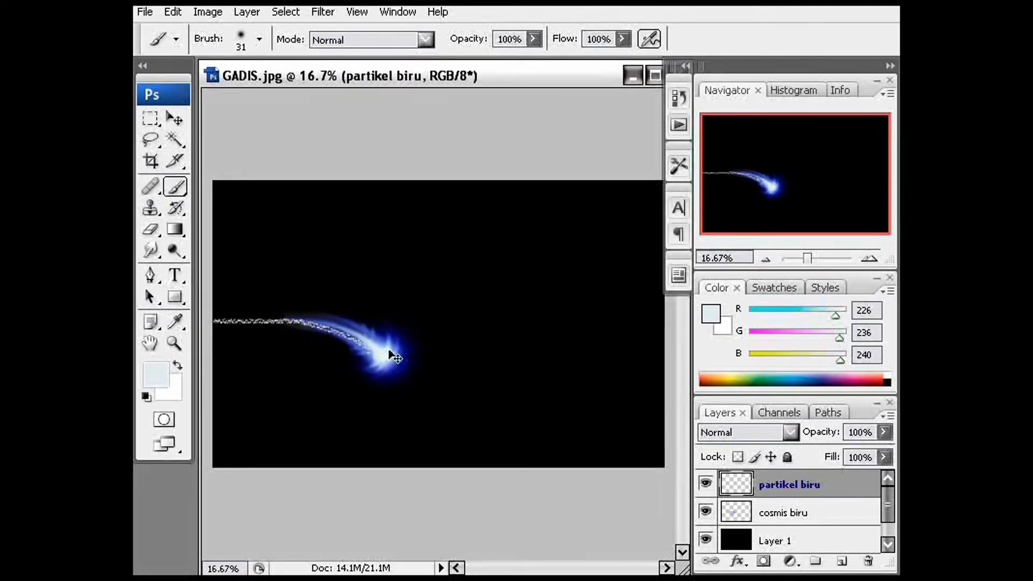
{"action": "key", "text": "ctrl+z"}
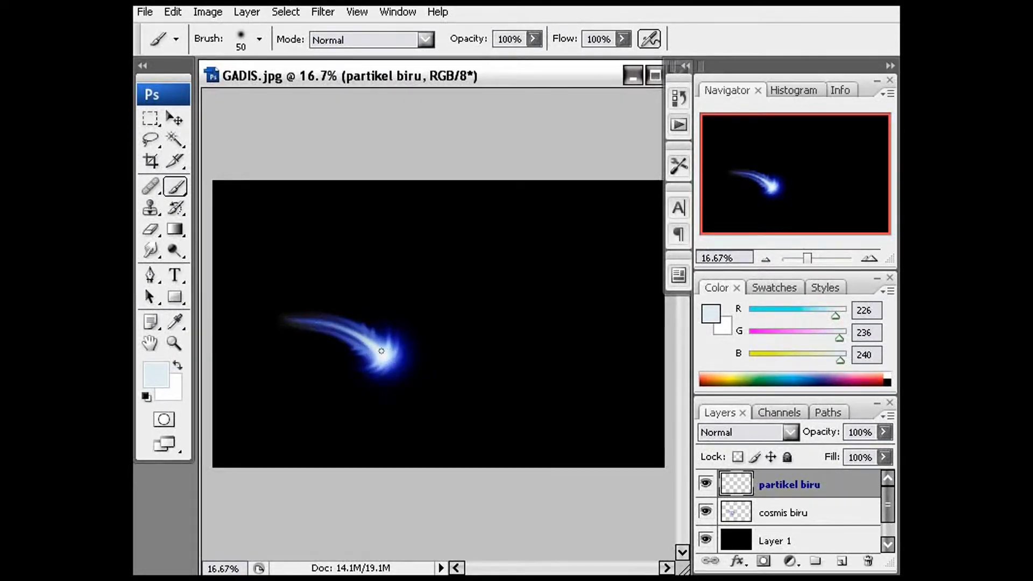
Step: Enlarge the brush to 60 px and paint three particle trails from the comet's head past its tail to the canvas edge
{"action": "left_click_drag", "start_coordinate": [378, 350], "coordinate": [214, 300]}
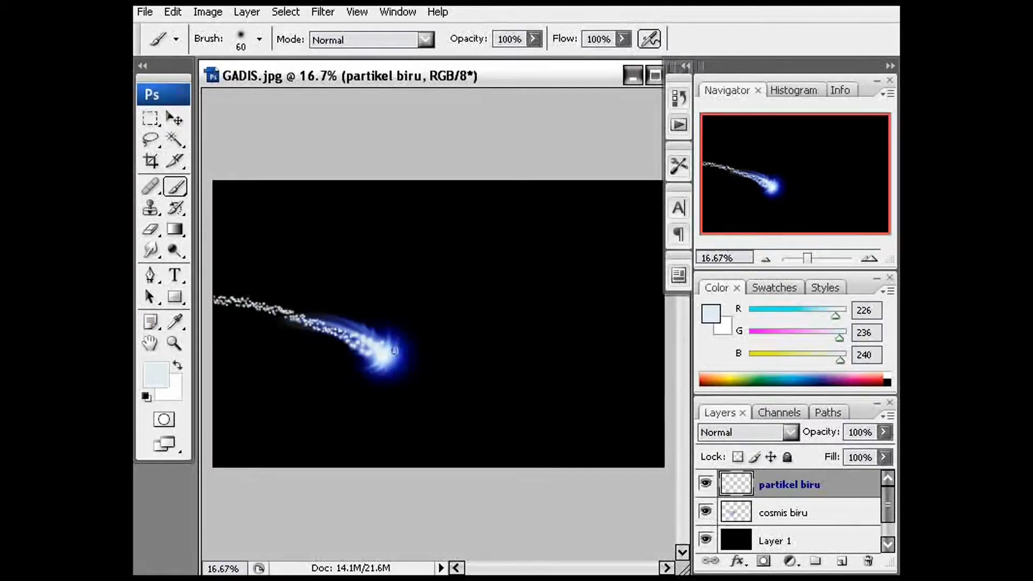
{"action": "left_click_drag", "start_coordinate": [395, 351], "coordinate": [246, 287]}
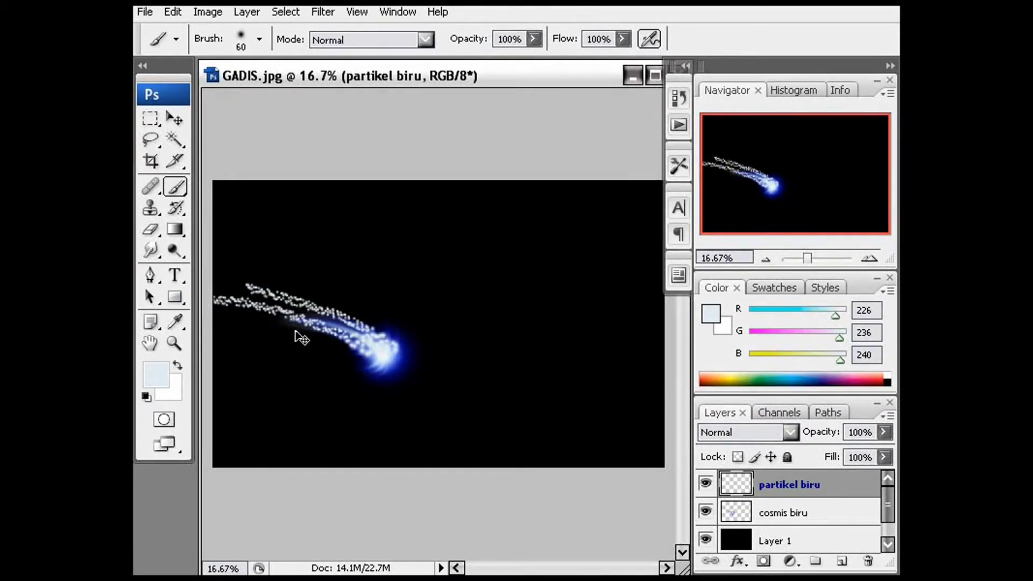
{"action": "key", "text": "ctrl+z"}
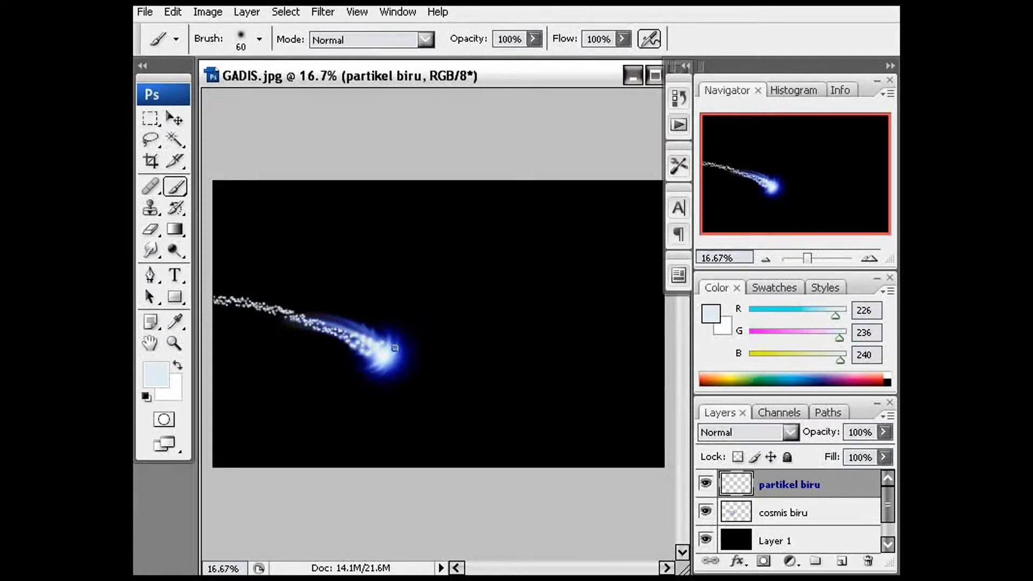
{"action": "mouse_move", "coordinate": [395, 348]}
{"action": "left_mouse_down"}
{"action": "mouse_move", "coordinate": [333, 317]}
{"action": "mouse_move", "coordinate": [144, 285]}
{"action": "left_mouse_up"}
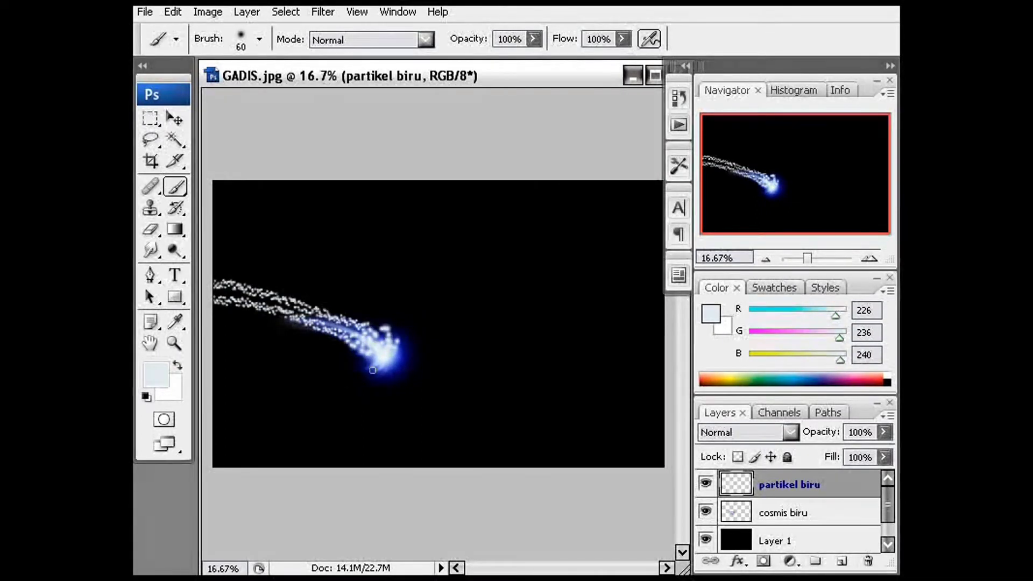
{"action": "left_click_drag", "start_coordinate": [372, 370], "coordinate": [135, 339]}
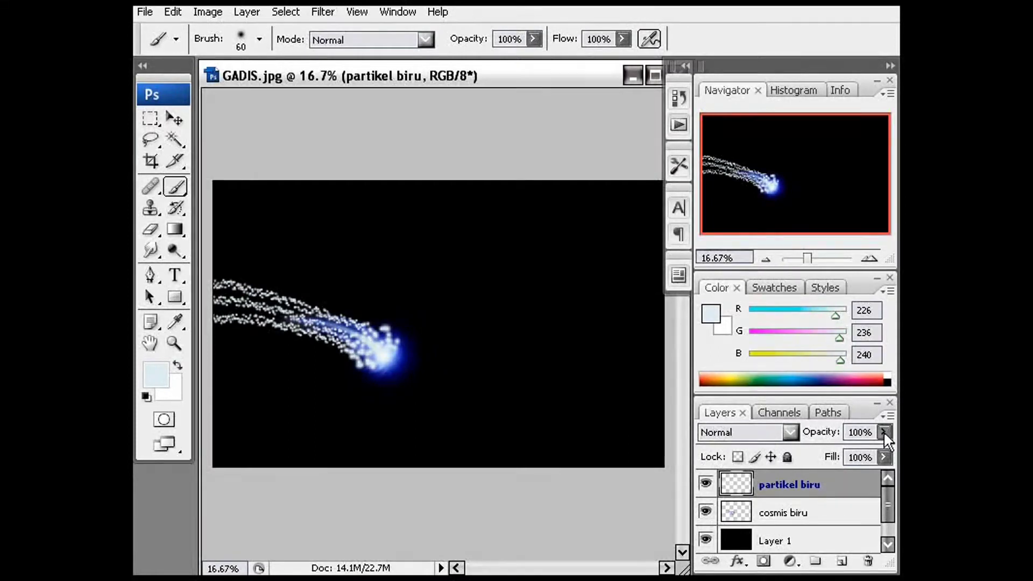
Step: Lower the partikel biru layer's opacity to 23% and fade the far ends of the particle trails with a 911 px soft eraser
{"action": "key", "text": "ctrl+plus"}
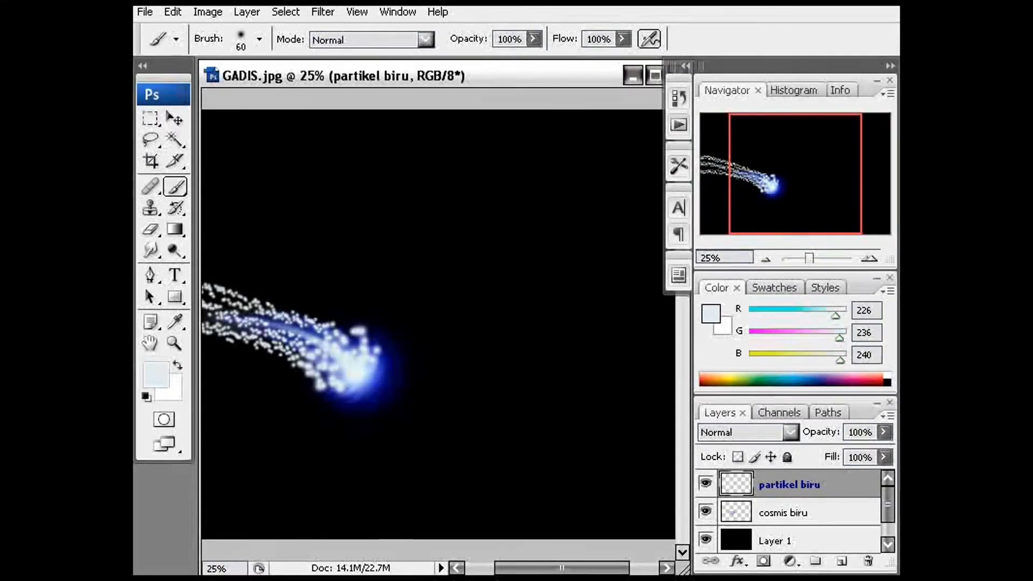
{"action": "left_click", "coordinate": [883, 431]}
{"action": "left_click_drag", "start_coordinate": [883, 452], "coordinate": [811, 460]}
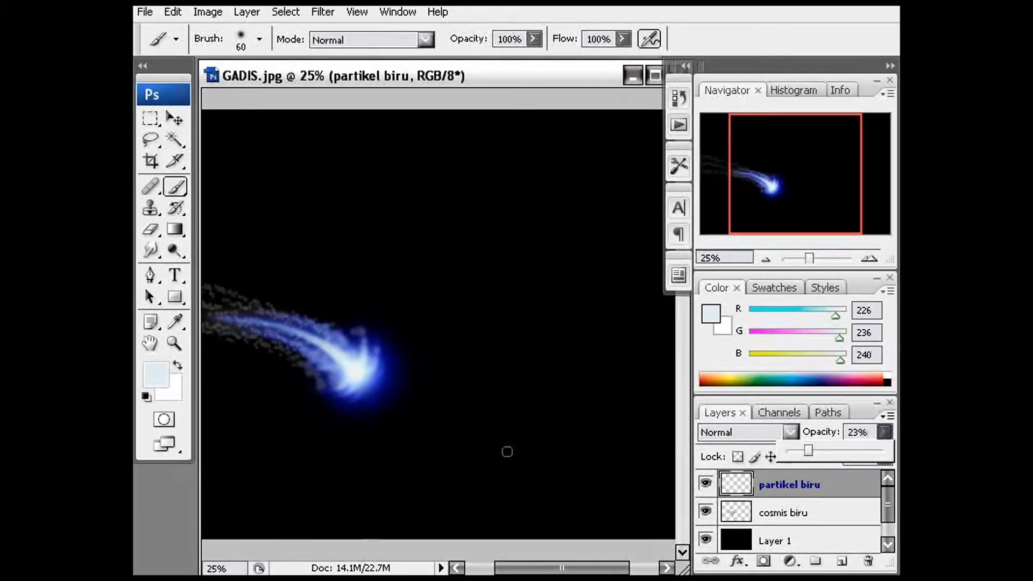
{"action": "left_click_drag", "start_coordinate": [301, 386], "coordinate": [404, 388]}
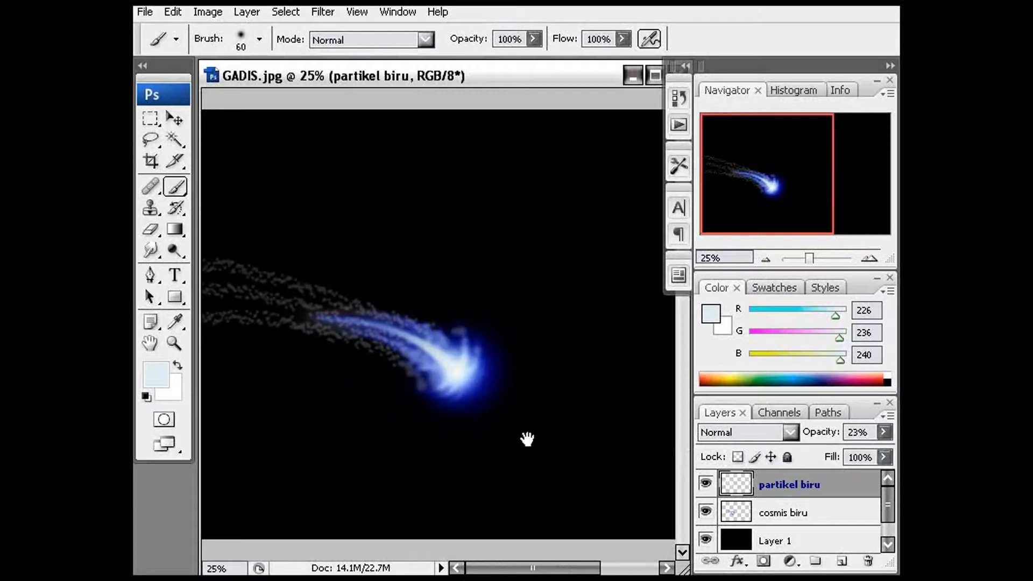
{"action": "left_click", "coordinate": [151, 229]}
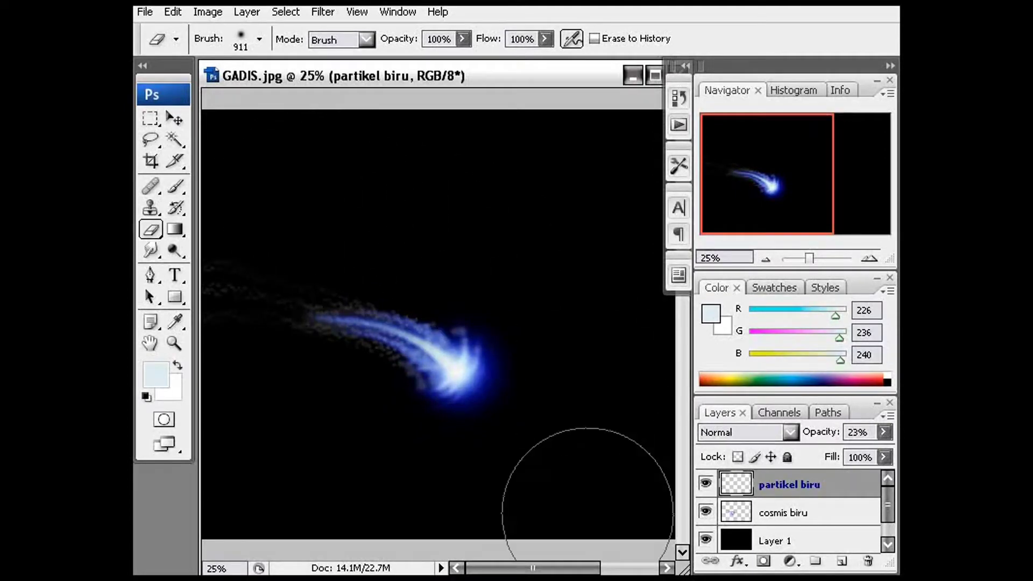
Step: Select the partikel biru and cosmis biru layers together and hide the black Layer 1
{"action": "left_click", "coordinate": [772, 516], "text": "shift"}
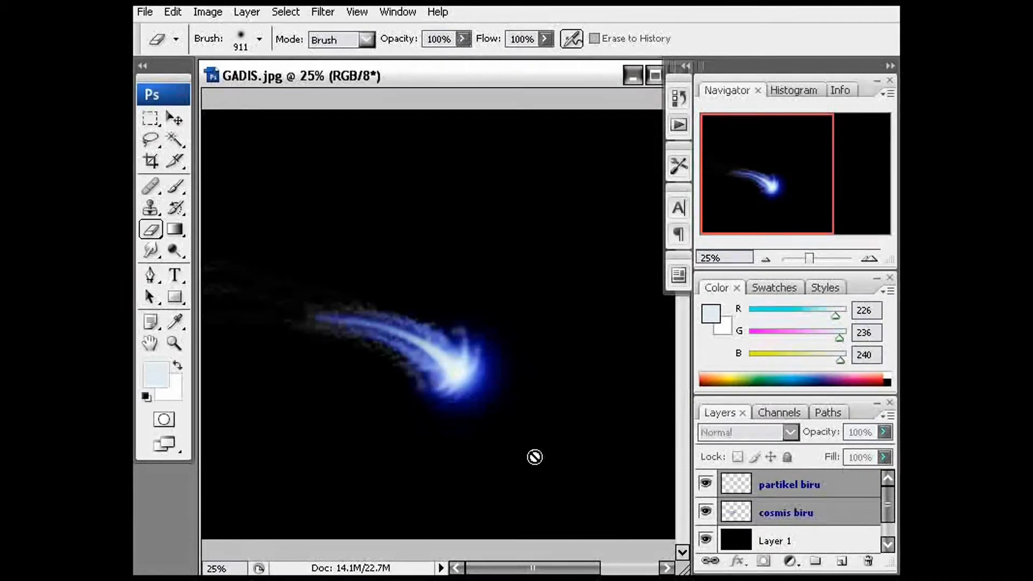
{"action": "key", "text": "ctrl+t"}
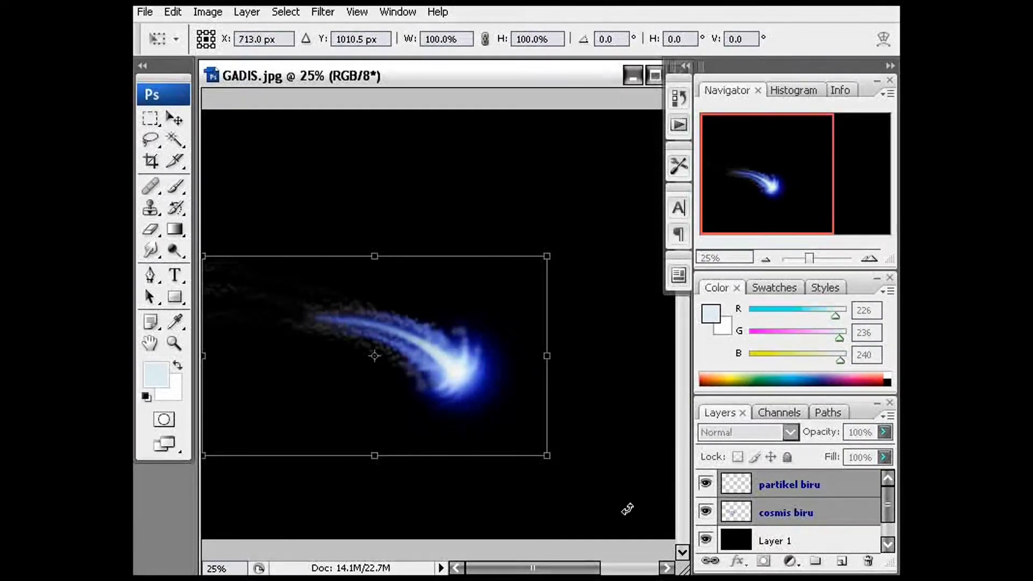
{"action": "key", "text": "Return"}
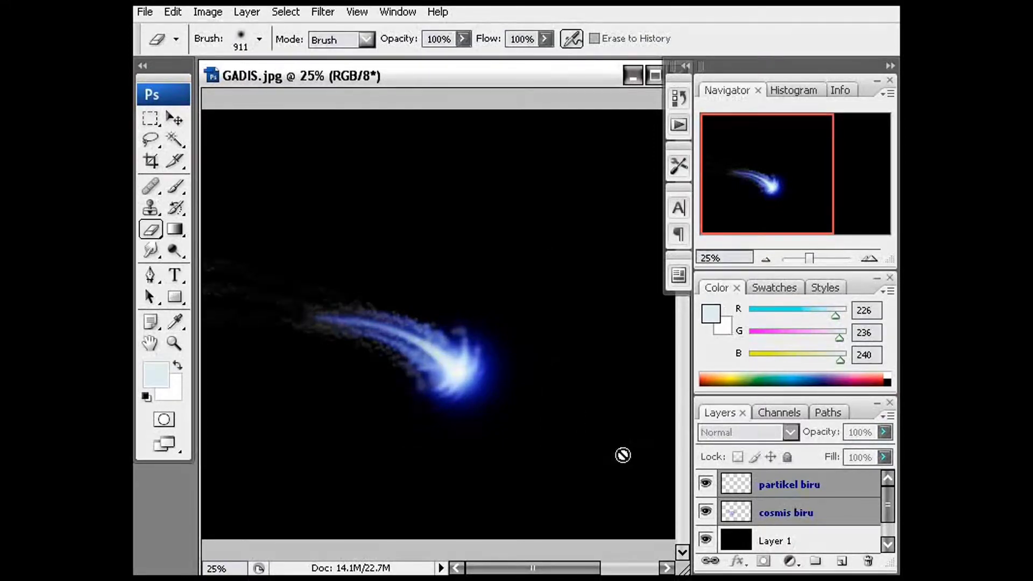
{"action": "left_click", "coordinate": [706, 540]}
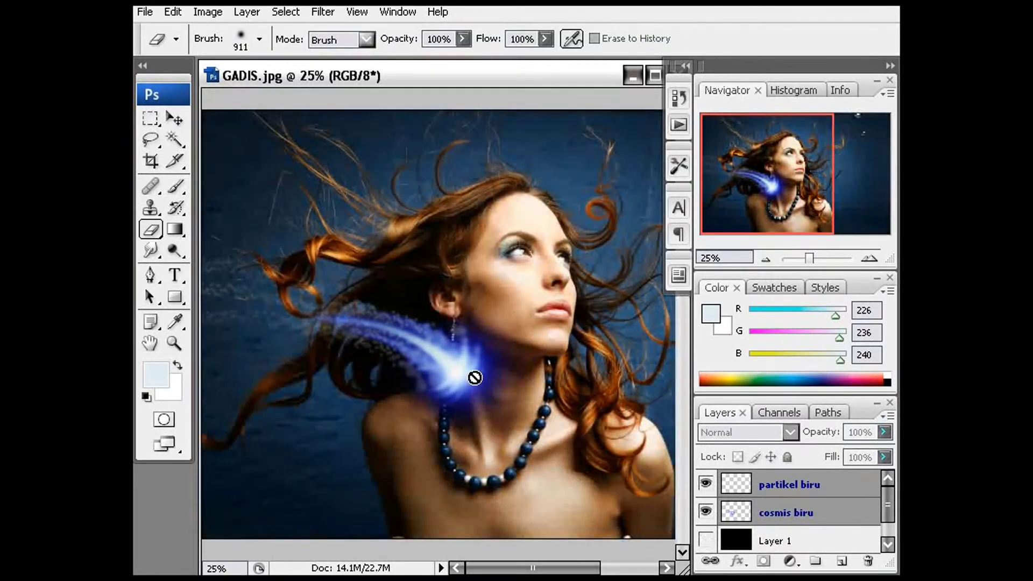
Step: Rotate the comet and its particles to about -171.8° with Free Transform and place them over the woman's neck and shoulder
{"action": "key", "text": "ctrl+t"}
{"action": "left_click_drag", "start_coordinate": [587, 228], "coordinate": [350, 368]}
{"action": "left_click_drag", "start_coordinate": [412, 398], "coordinate": [489, 429]}
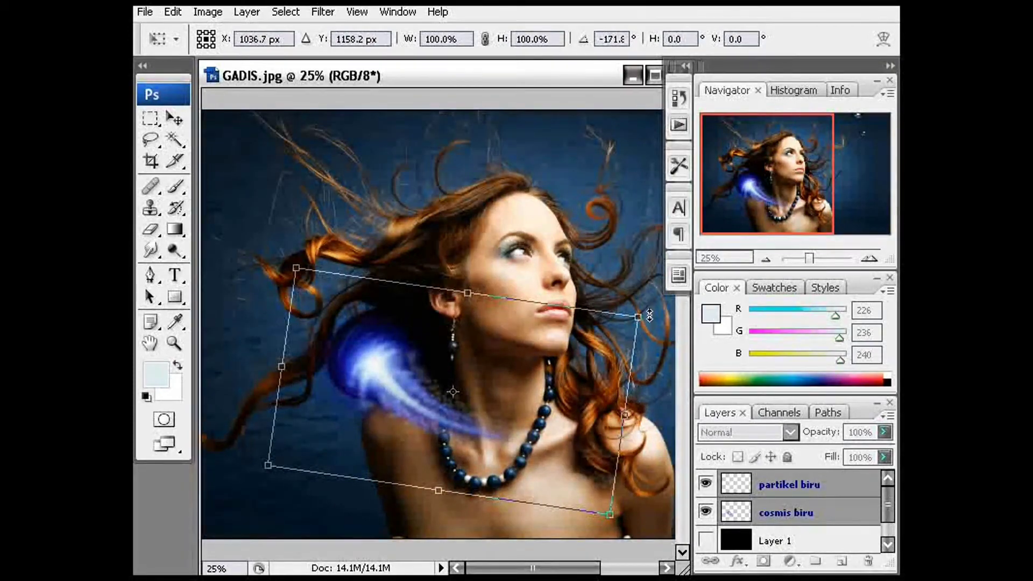
Step: Scale the comet and its particles to about 80.8% width and 76.8% height, repositioning them so the tail crosses the necklace
{"action": "left_click_drag", "start_coordinate": [636, 319], "coordinate": [569, 337]}
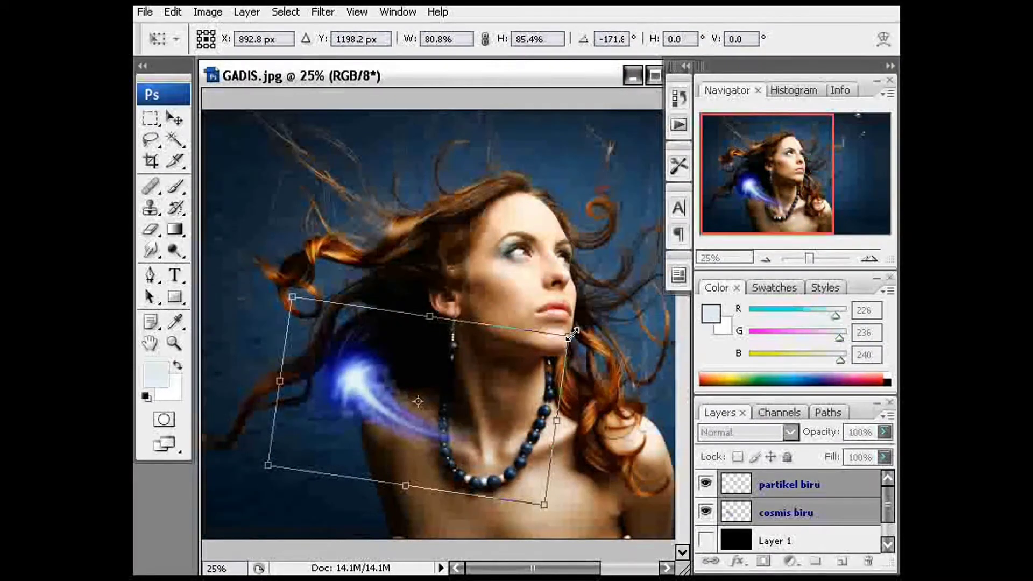
{"action": "left_click_drag", "start_coordinate": [355, 411], "coordinate": [389, 418]}
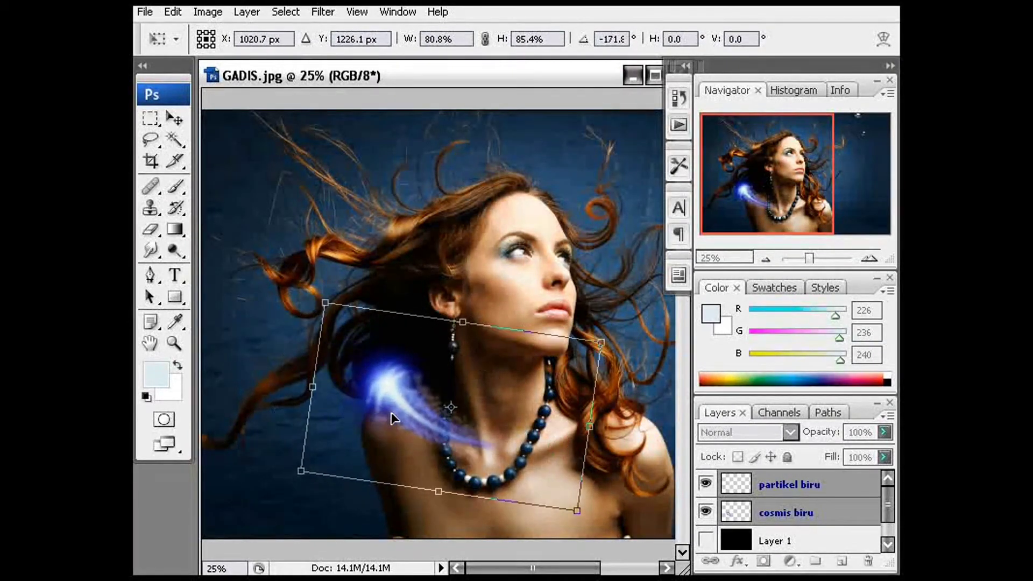
{"action": "left_click_drag", "start_coordinate": [441, 490], "coordinate": [441, 473]}
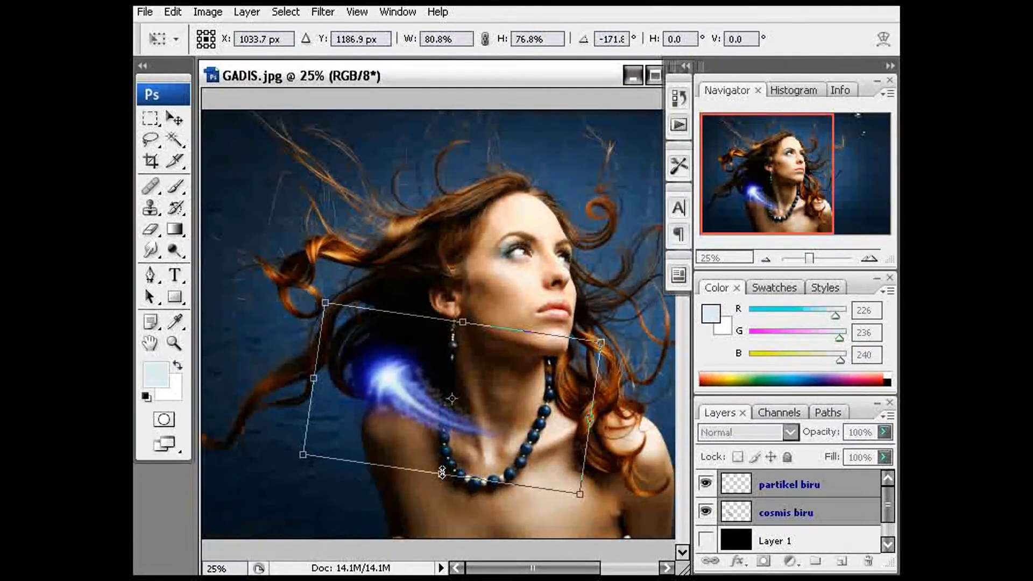
{"action": "key", "text": "e"}
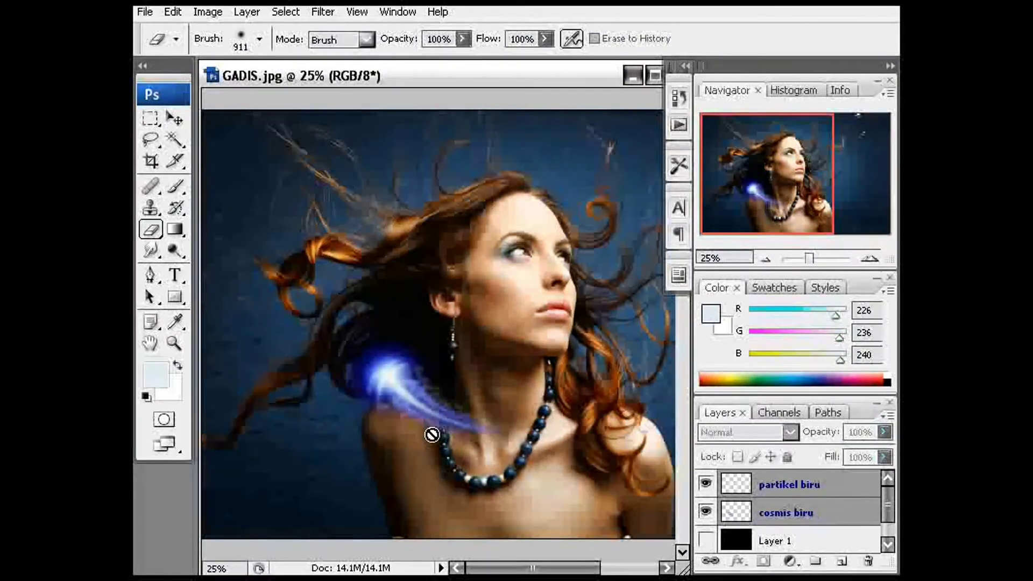
Step: Move the cosmis biru and partikel biru layers together slightly left so the comet's head sits at the edge of the shoulder
{"action": "left_click", "coordinate": [752, 491]}
{"action": "left_click", "coordinate": [755, 516]}
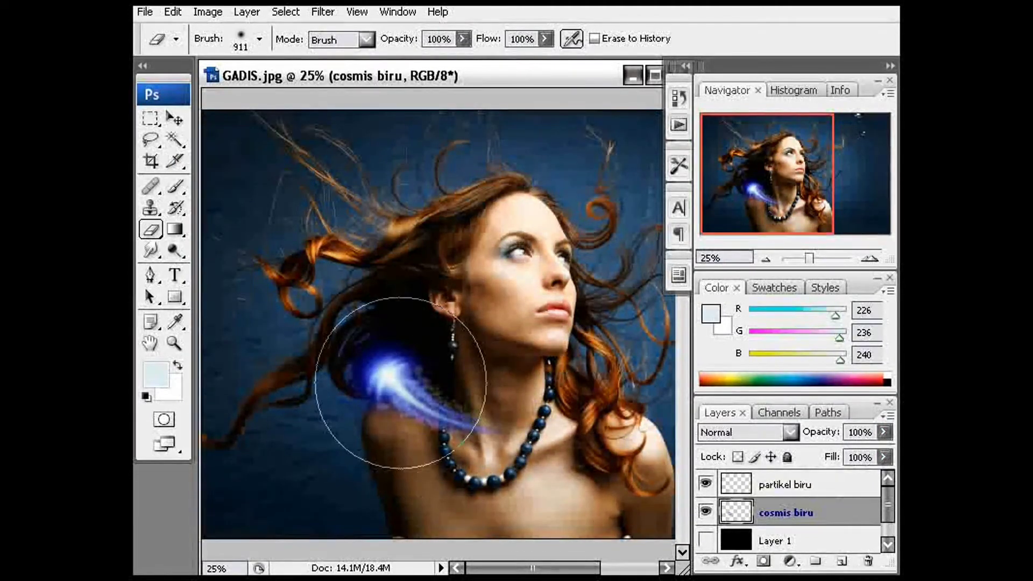
{"action": "left_click", "coordinate": [178, 123]}
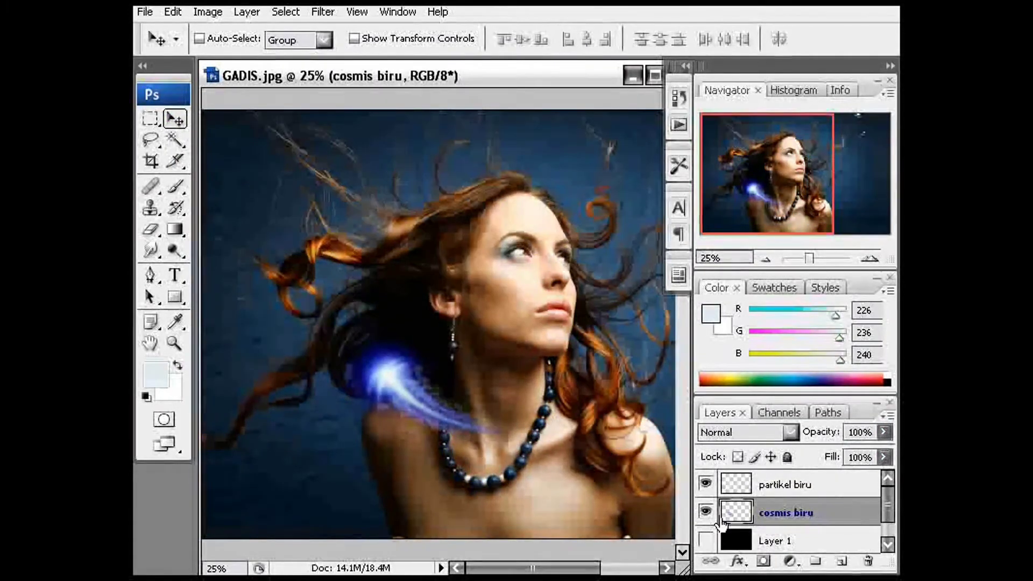
{"action": "left_click", "coordinate": [738, 492], "text": "shift"}
{"action": "left_click_drag", "start_coordinate": [404, 403], "coordinate": [378, 410]}
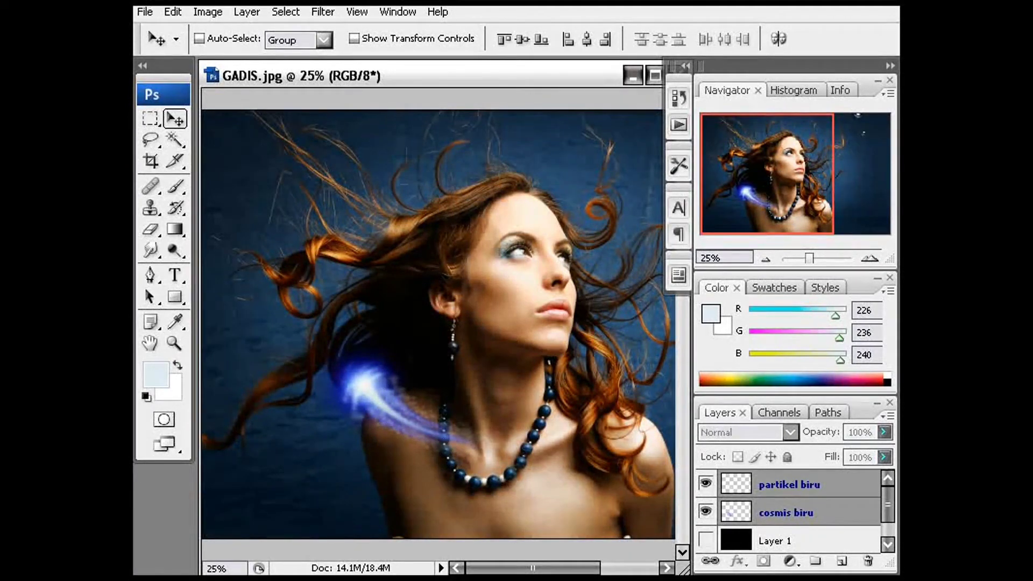
Step: Show the black Layer 1 and add a new layer named "kosmis hijau" above partikel biru
{"action": "left_click", "coordinate": [826, 494]}
{"action": "left_click", "coordinate": [705, 540]}
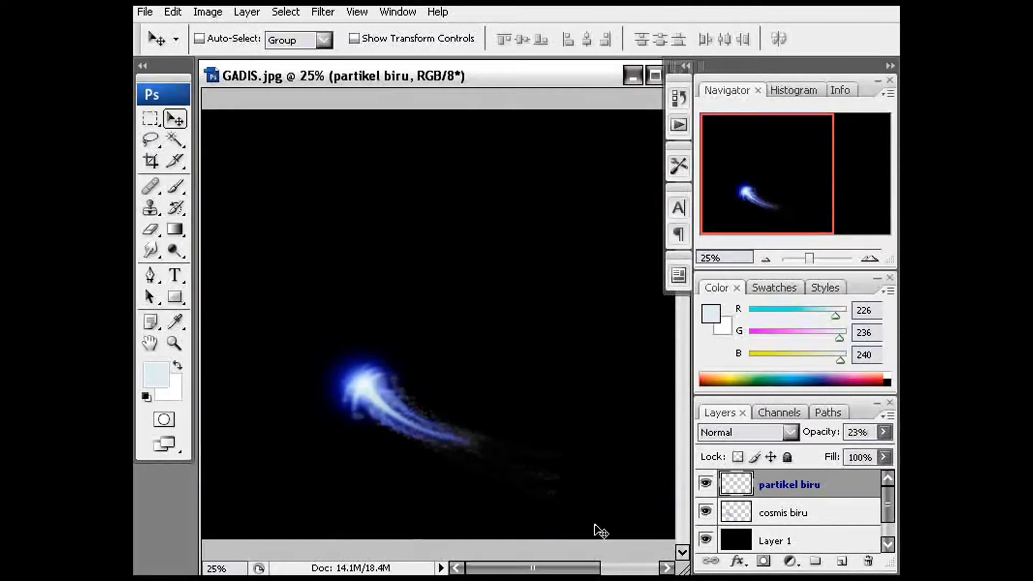
{"action": "left_click_drag", "start_coordinate": [568, 573], "coordinate": [613, 573]}
{"action": "left_click", "coordinate": [838, 561]}
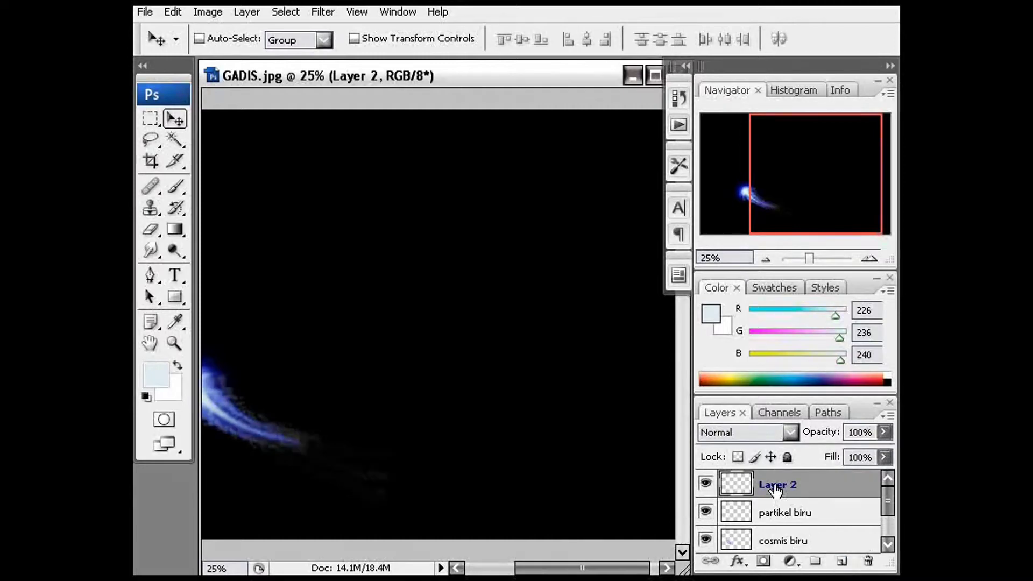
{"action": "double_click", "coordinate": [775, 486]}
{"action": "type", "text": "kosmi"}
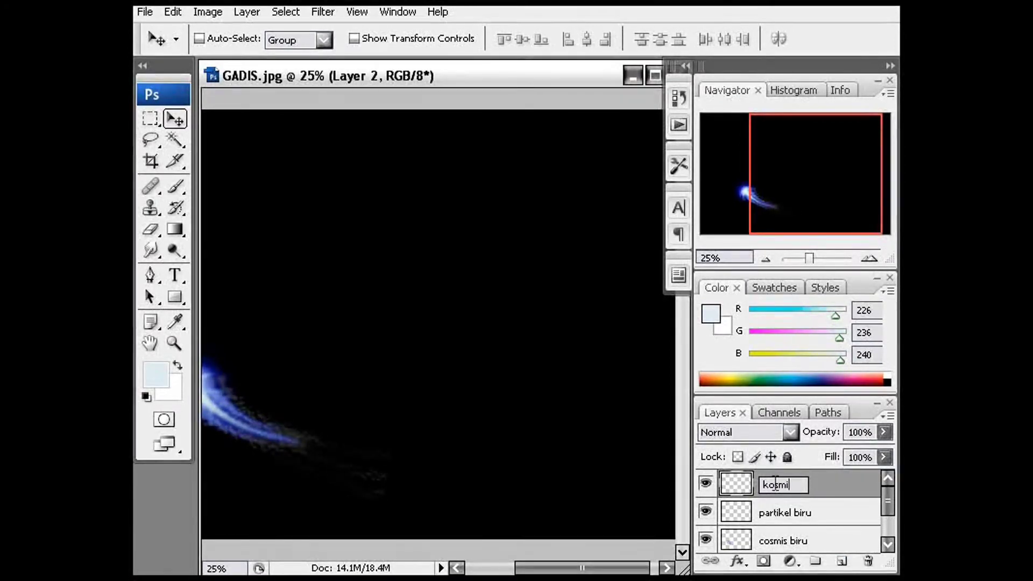
{"action": "type", "text": "s hijau"}
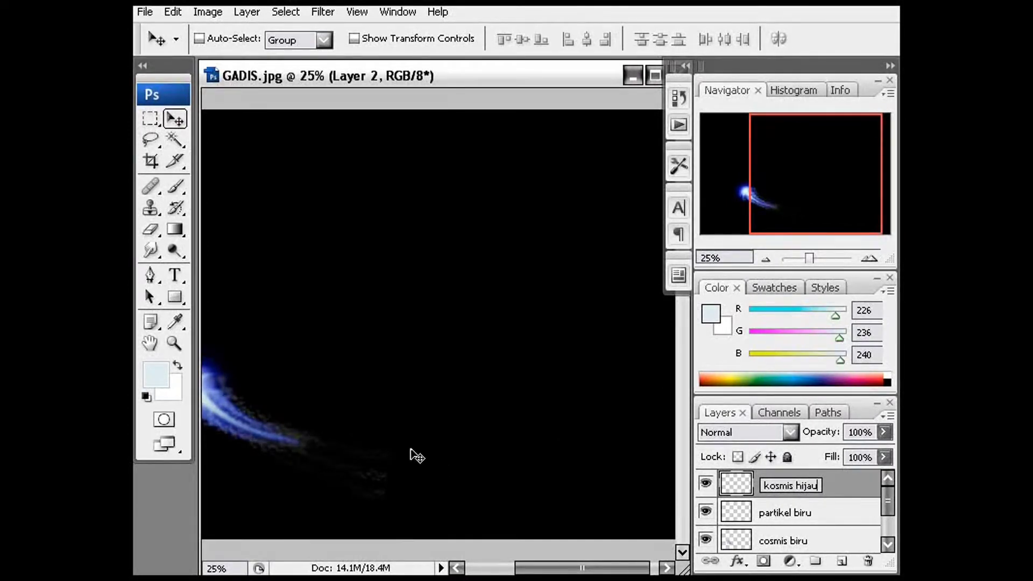
Step: Set the foreground color to dark green 006633
{"action": "left_click", "coordinate": [155, 375]}
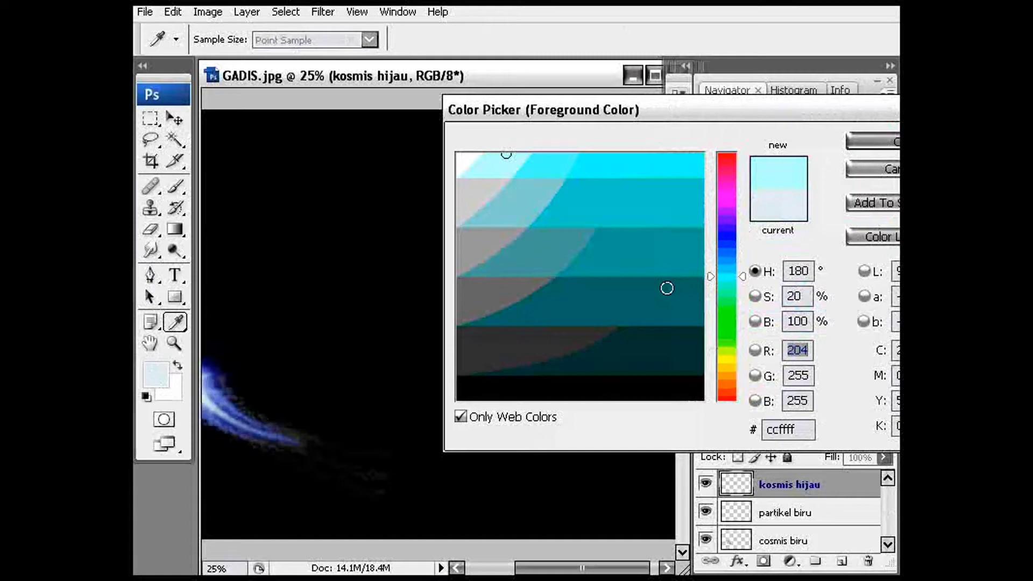
{"action": "left_click", "coordinate": [721, 298]}
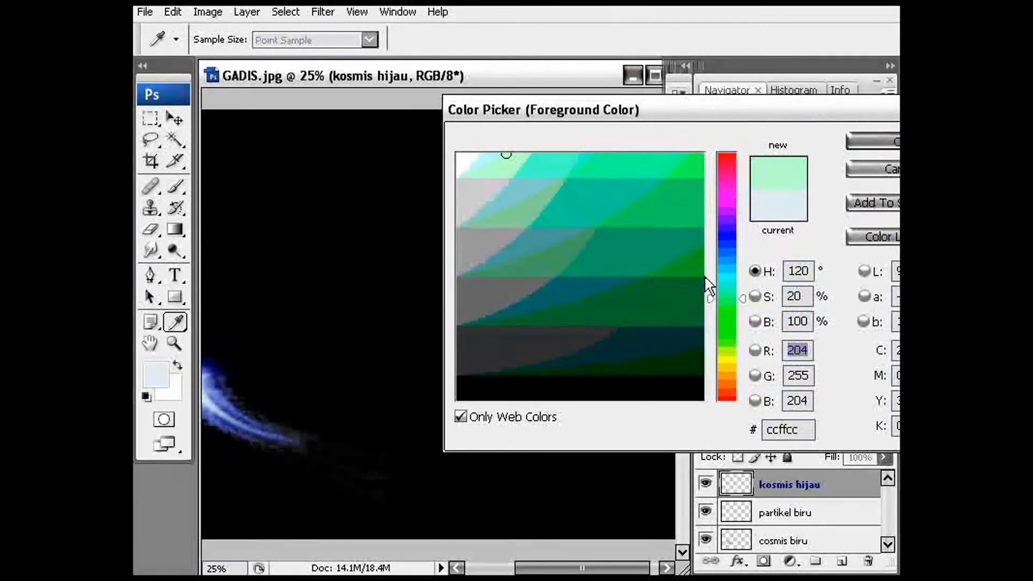
{"action": "left_click", "coordinate": [690, 304]}
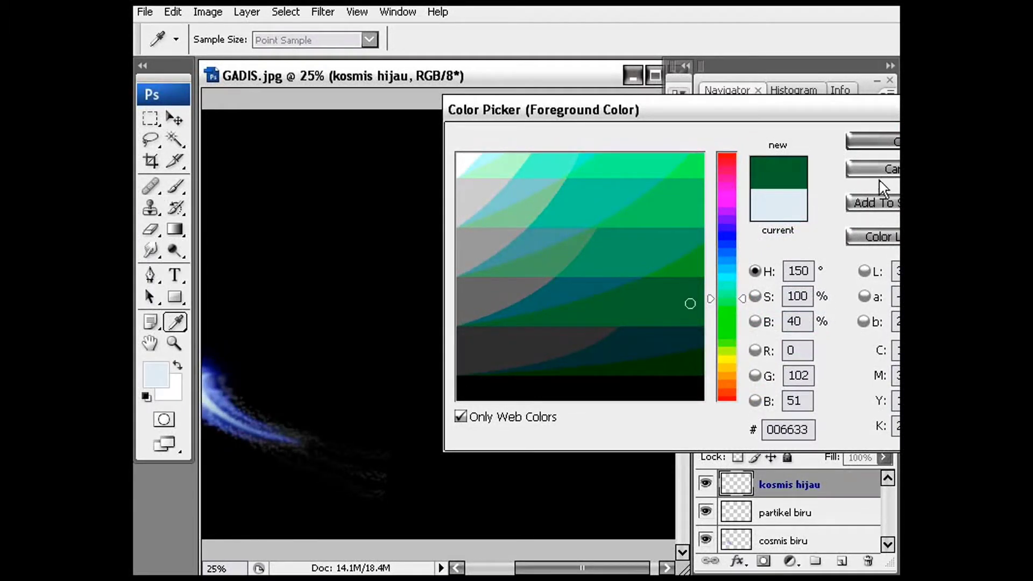
{"action": "left_click", "coordinate": [894, 155]}
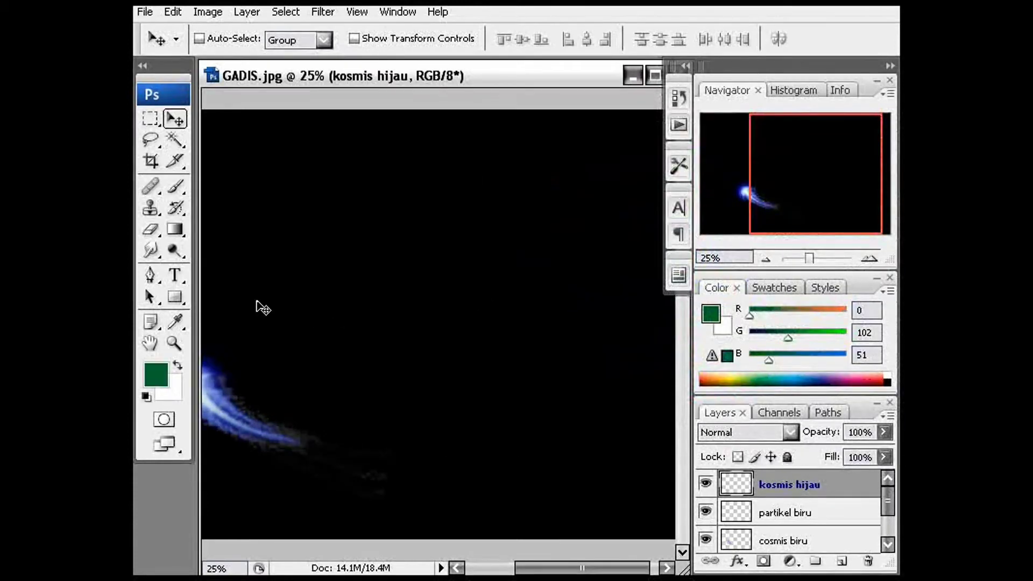
Step: Paint one dark green dab with a 401 px soft brush on the empty black area right of the blue comet
{"action": "left_click", "coordinate": [174, 184]}
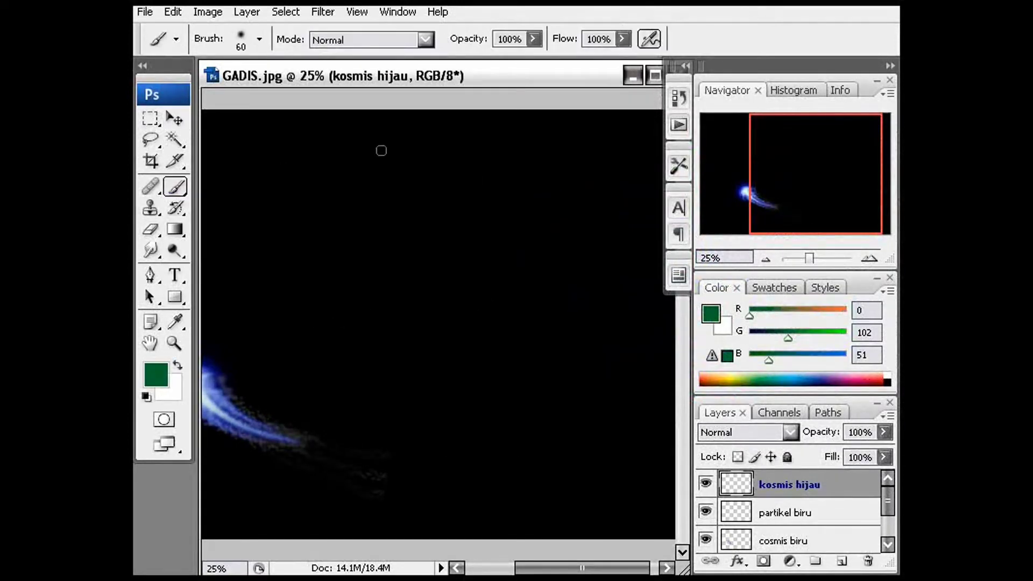
{"action": "left_click", "coordinate": [259, 39]}
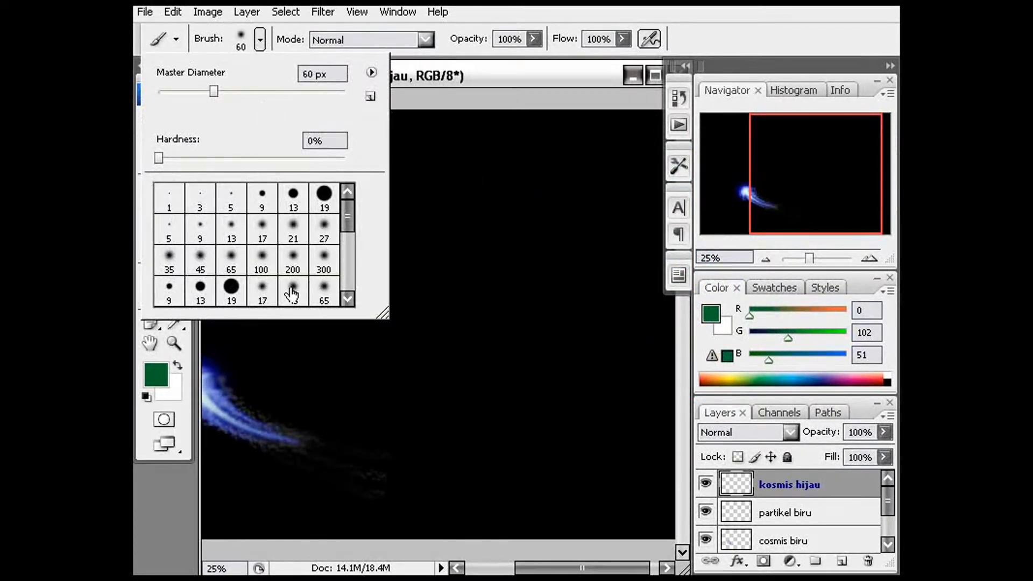
{"action": "left_click", "coordinate": [348, 299]}
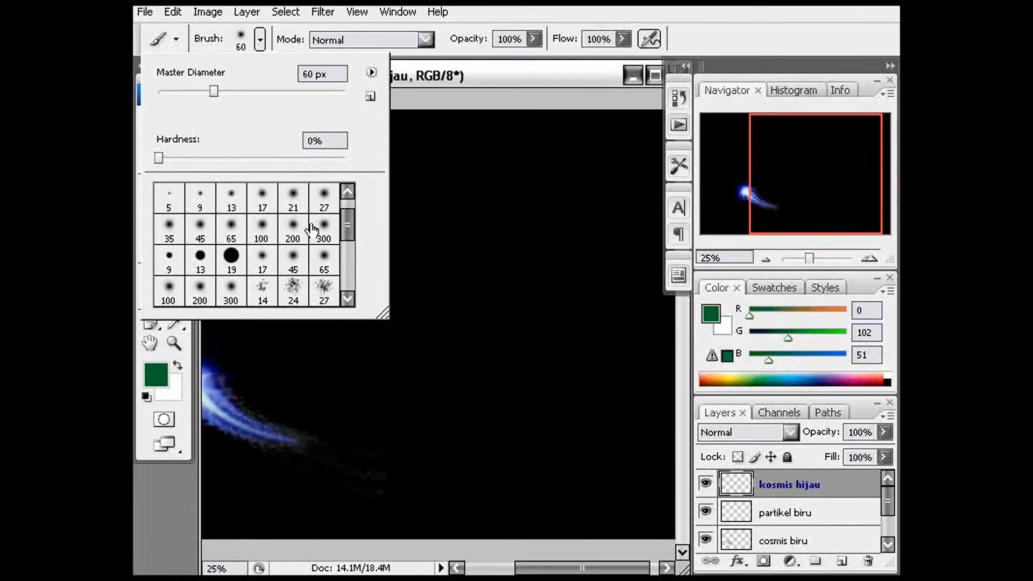
{"action": "left_click", "coordinate": [293, 229]}
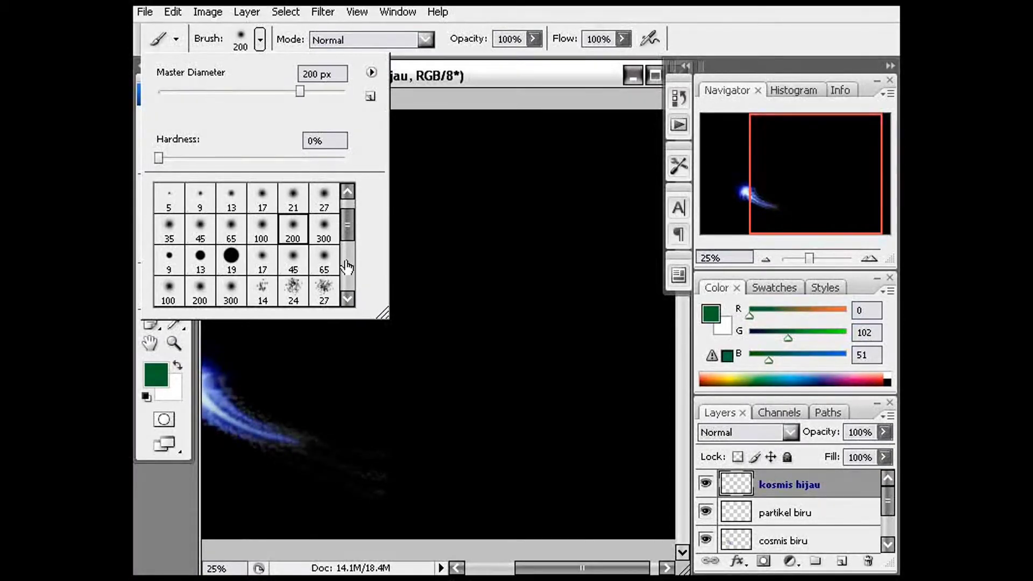
{"action": "right_click", "coordinate": [435, 361]}
{"action": "left_click", "coordinate": [617, 400]}
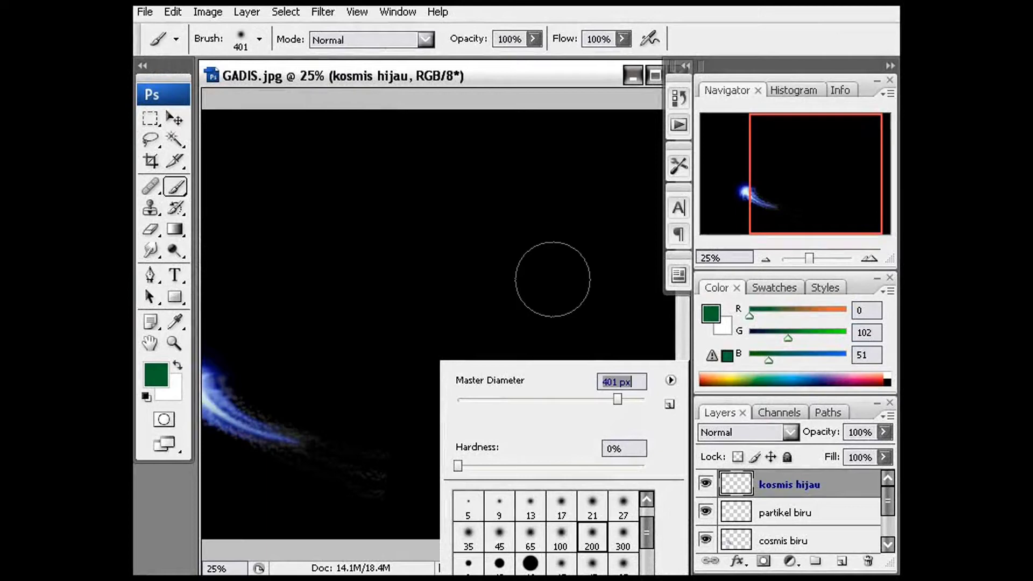
{"action": "left_click", "coordinate": [530, 263]}
Step: Set the foreground color to 00cc66 and paint a 288 px soft dab over the center of the dark green spot
{"action": "right_click", "coordinate": [530, 266]}
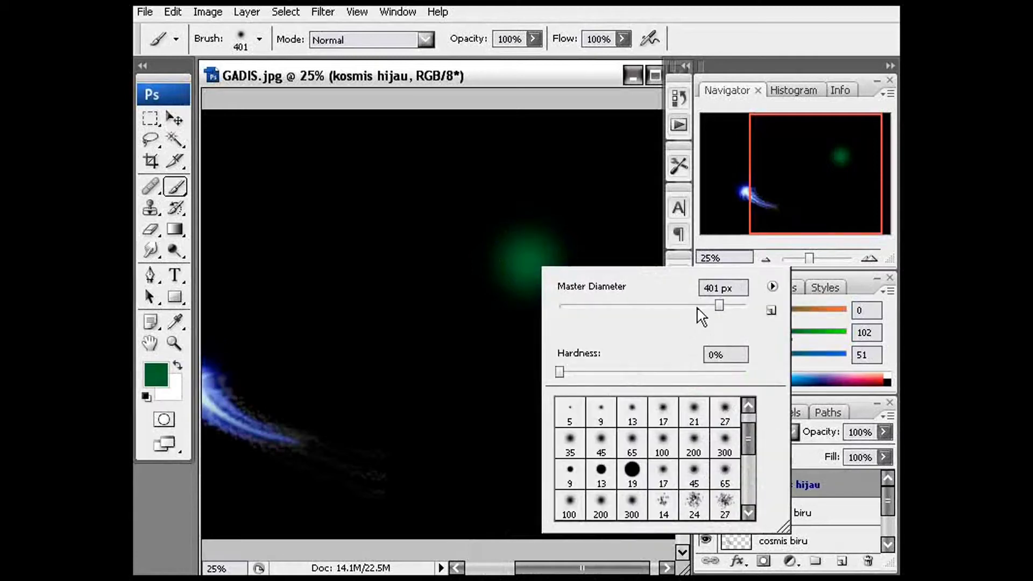
{"action": "left_click", "coordinate": [159, 376]}
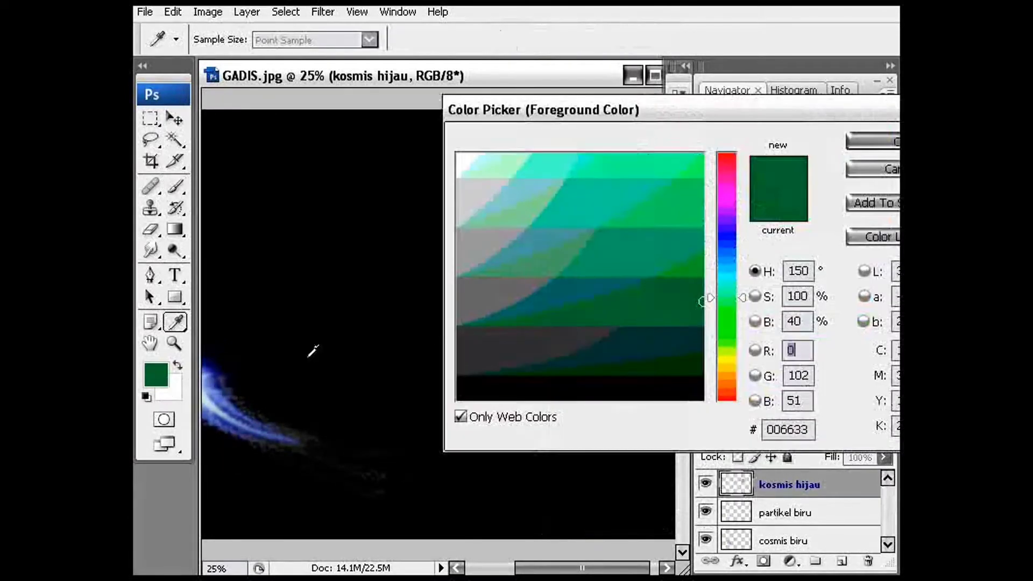
{"action": "left_click", "coordinate": [681, 220]}
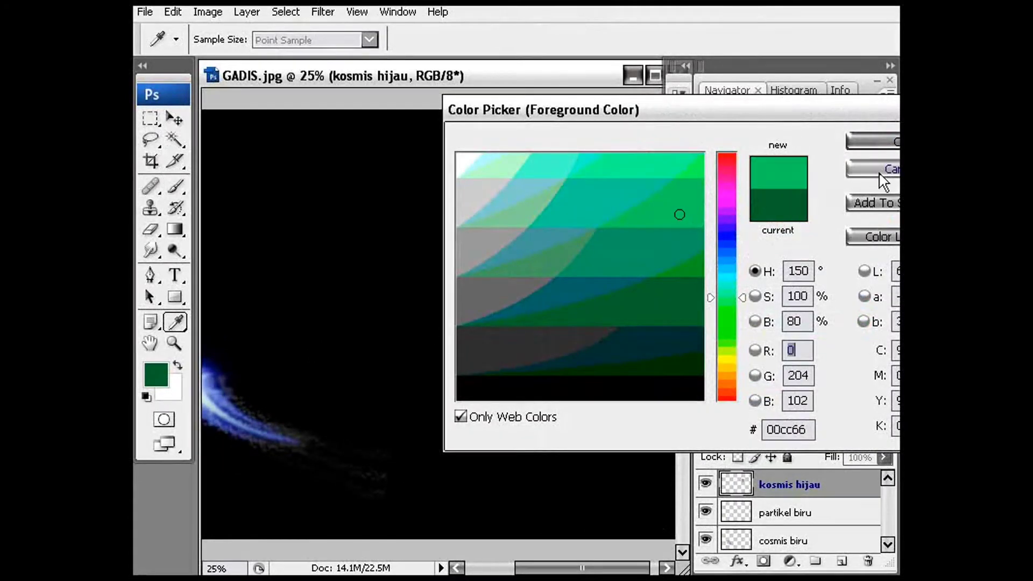
{"action": "left_click", "coordinate": [885, 143]}
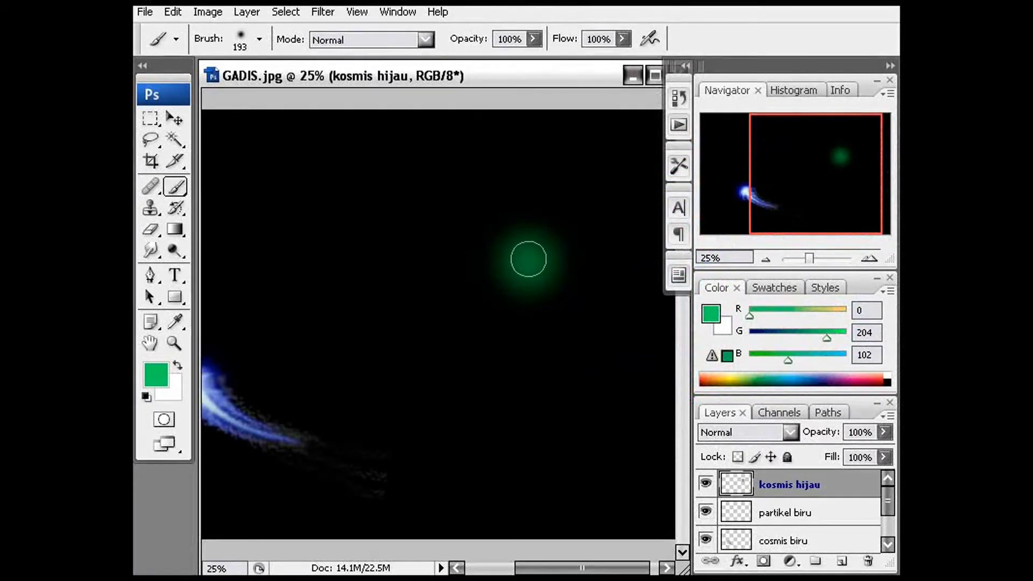
{"action": "right_click", "coordinate": [529, 259]}
{"action": "left_click_drag", "start_coordinate": [692, 295], "coordinate": [702, 296]}
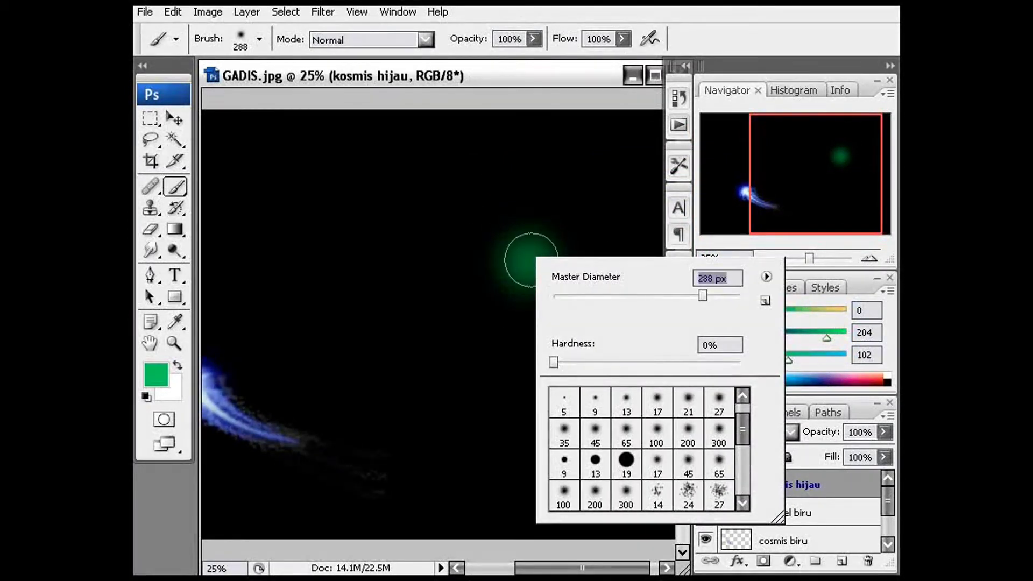
{"action": "left_click", "coordinate": [529, 262]}
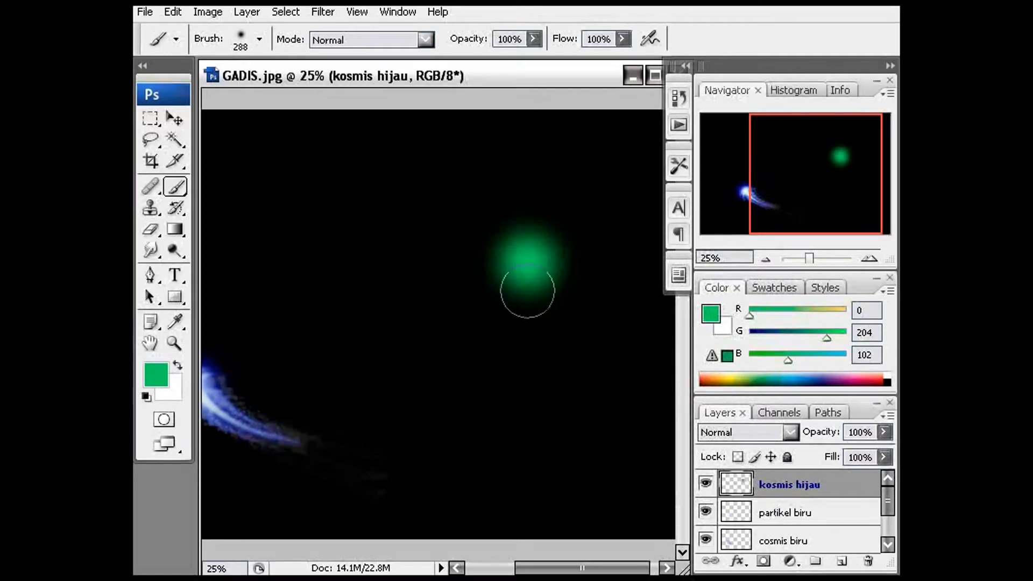
Step: Set the foreground color to bright green (RGB 51, 255, 102) and paint a 191 px soft dab at the center of the green glow
{"action": "left_click", "coordinate": [156, 375]}
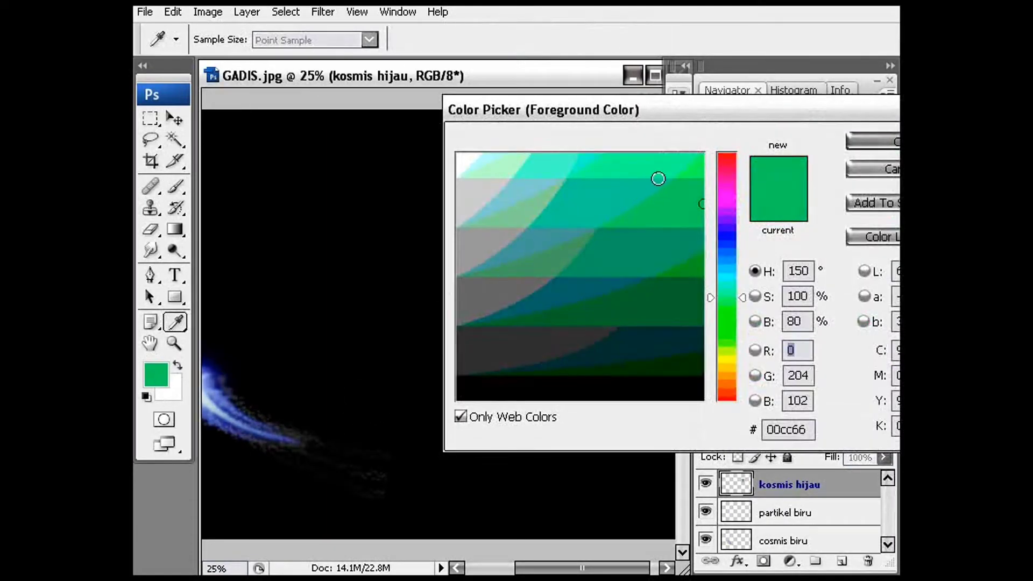
{"action": "left_click", "coordinate": [722, 304]}
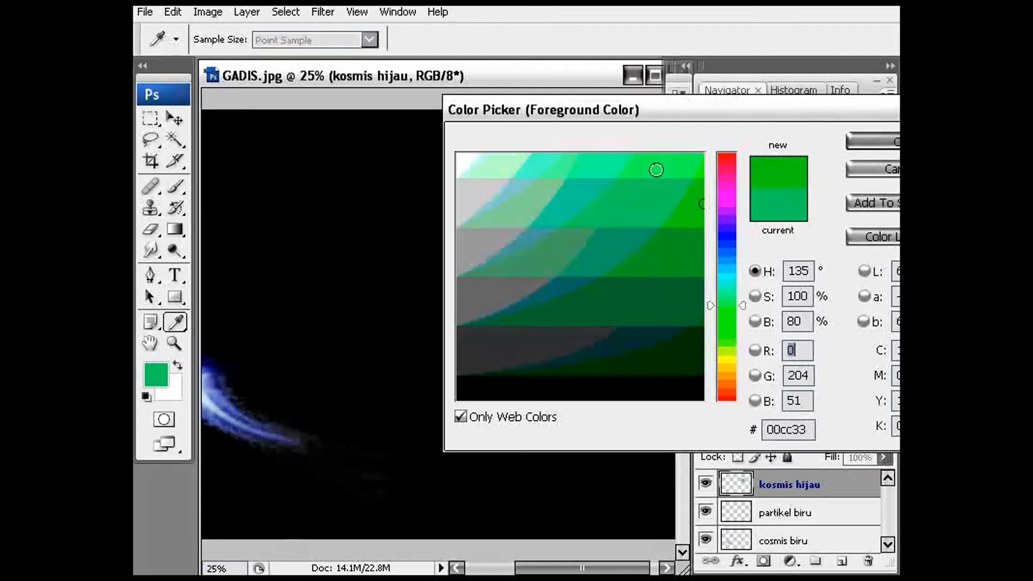
{"action": "left_click", "coordinate": [593, 166]}
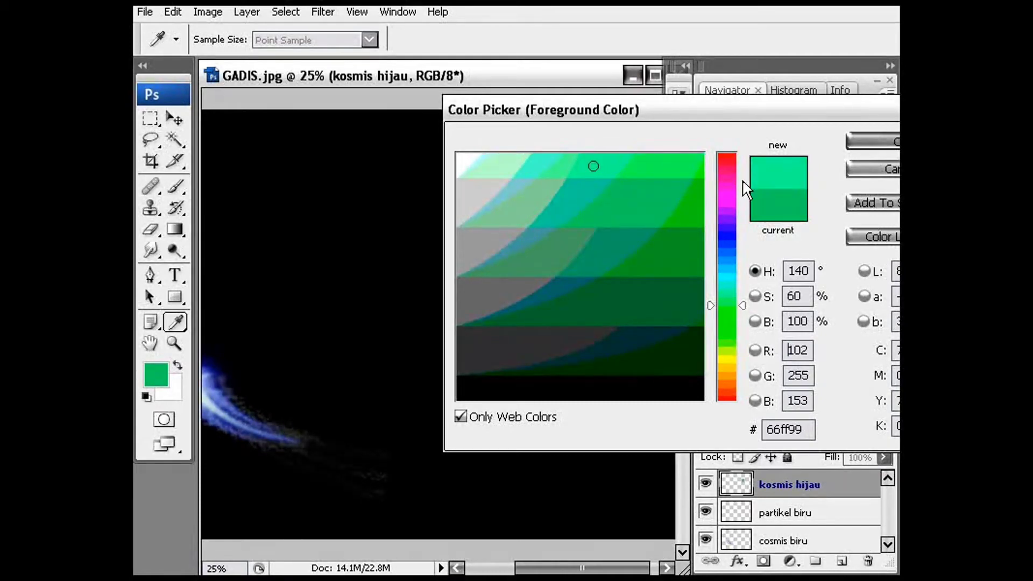
{"action": "left_click", "coordinate": [667, 170]}
{"action": "left_click", "coordinate": [865, 145]}
{"action": "key", "text": "b"}
{"action": "right_click", "coordinate": [591, 264]}
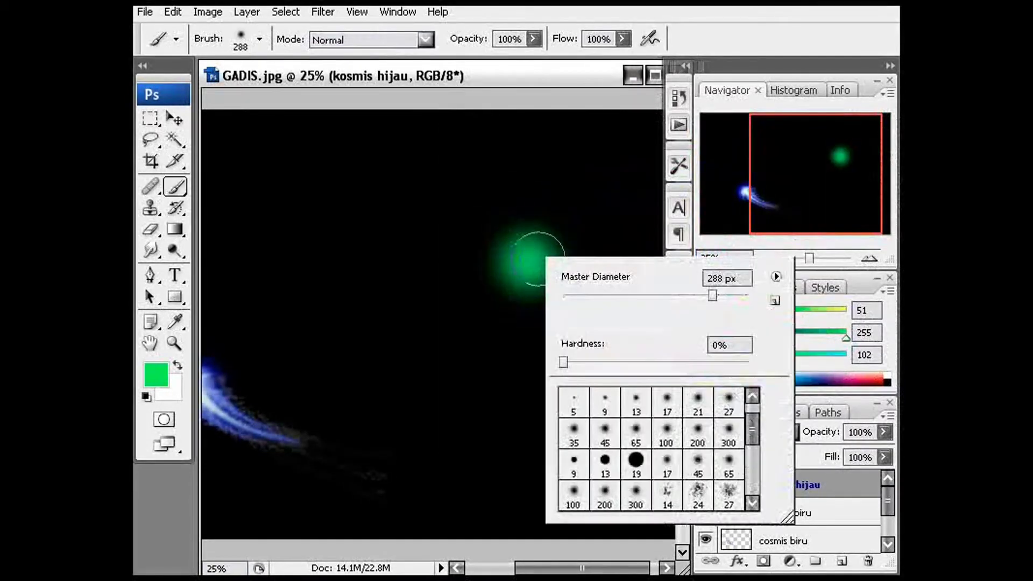
{"action": "left_click_drag", "start_coordinate": [712, 295], "coordinate": [700, 295]}
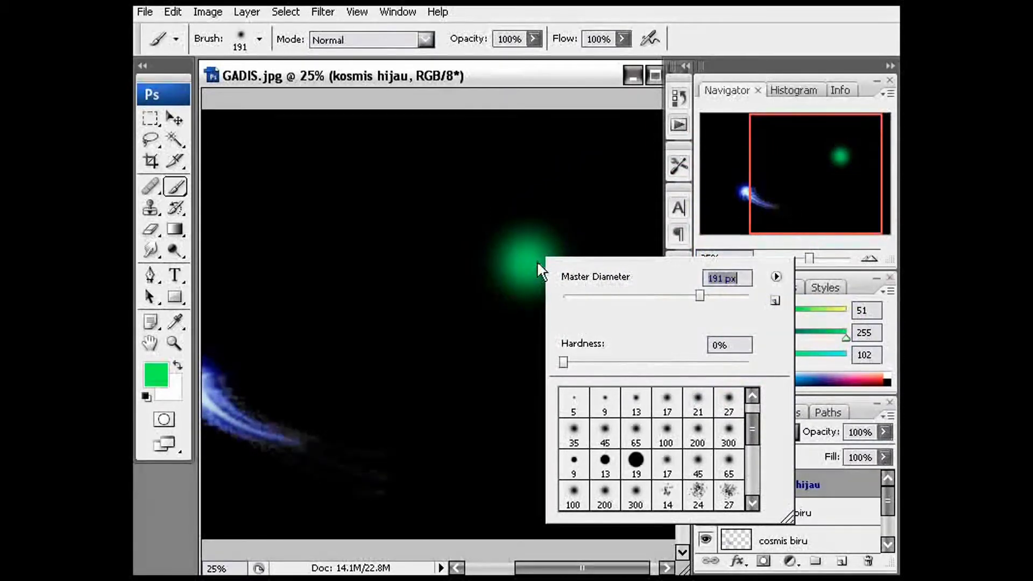
{"action": "key", "text": "Return"}
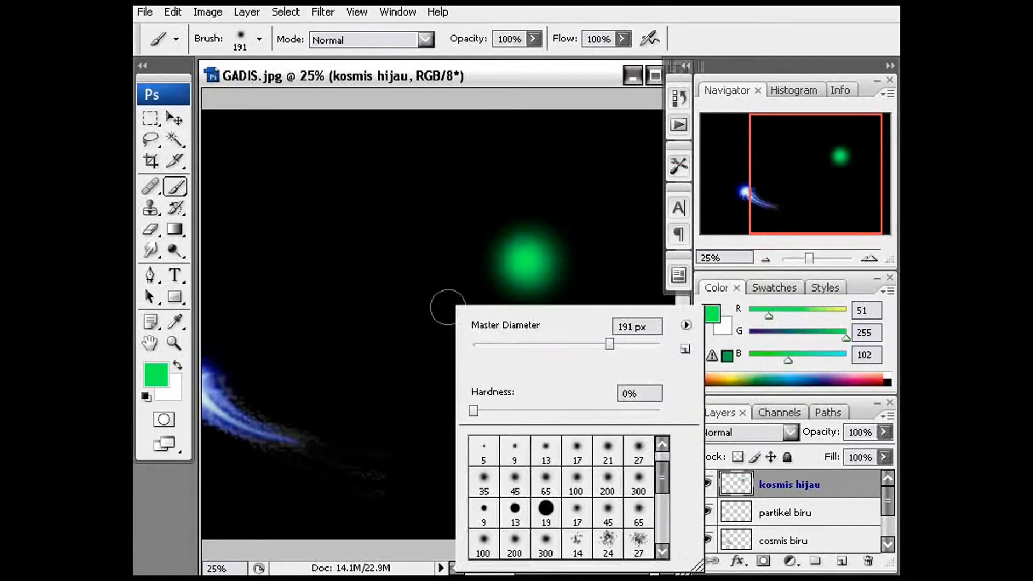
Step: Set the foreground color to ccffcc and paint a 158 px soft dab at the center of the green glow
{"action": "right_click", "coordinate": [454, 307]}
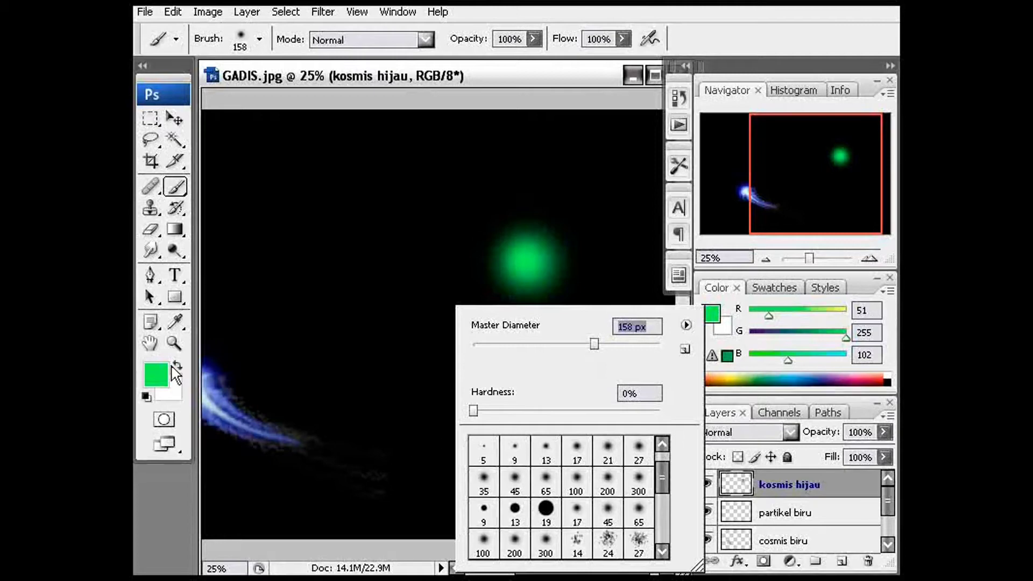
{"action": "left_click", "coordinate": [161, 372]}
{"action": "left_click", "coordinate": [558, 166]}
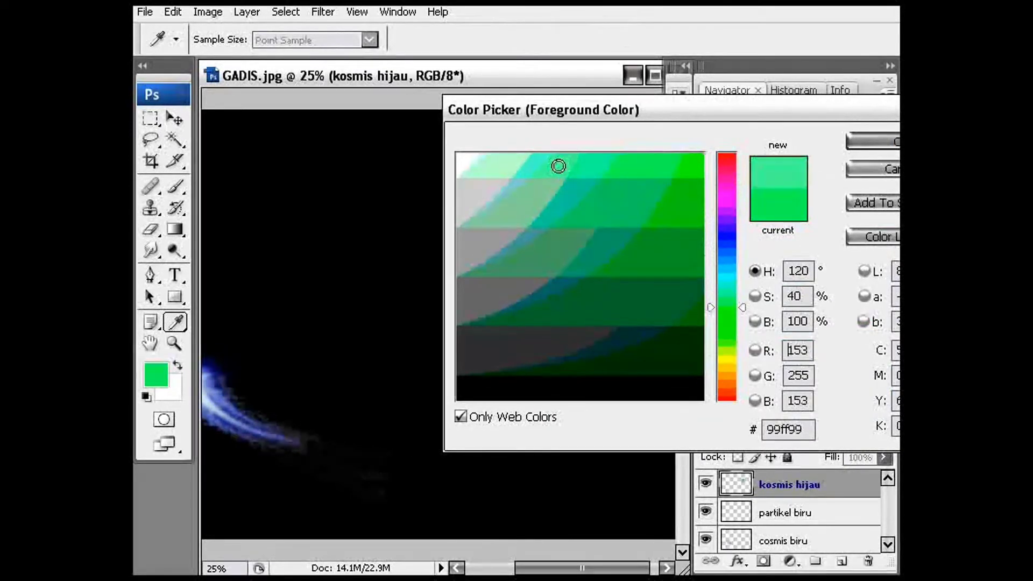
{"action": "left_click", "coordinate": [520, 167]}
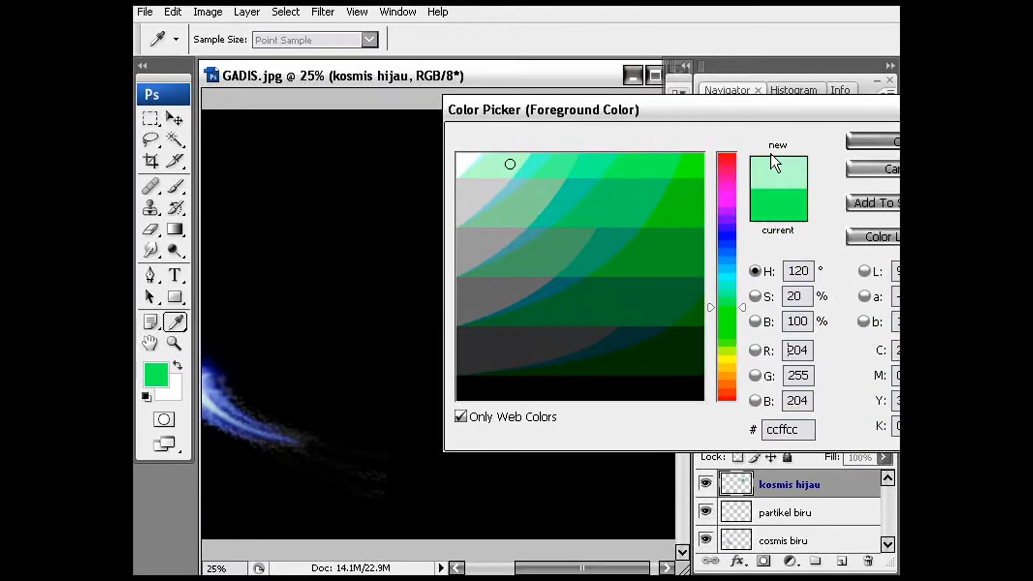
{"action": "left_click", "coordinate": [872, 144]}
{"action": "left_click", "coordinate": [527, 260]}
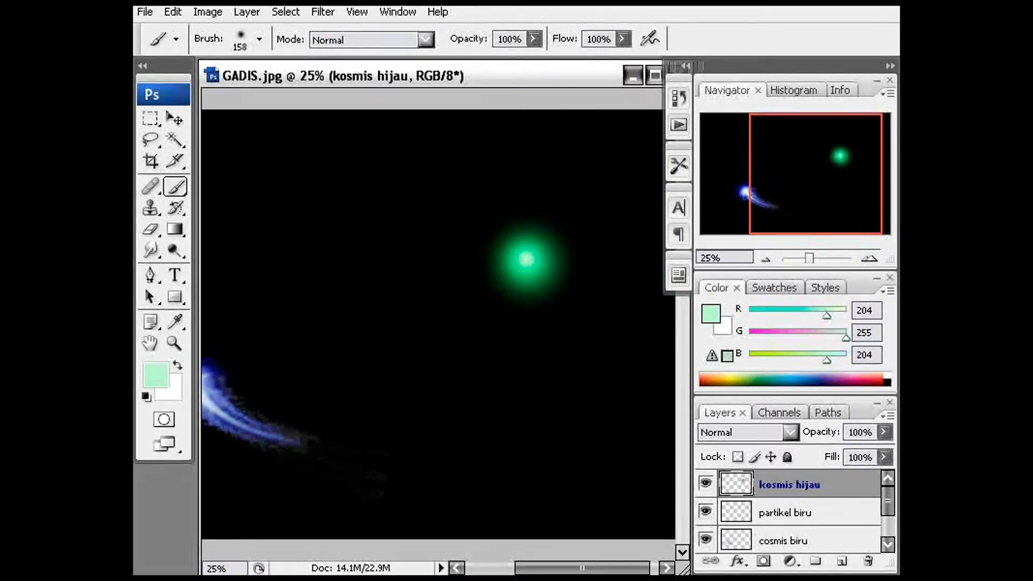
{"action": "key", "text": "ctrl+z"}
{"action": "left_click", "coordinate": [527, 264]}
Step: Set the foreground color to white and paint a 158 px soft dab over the center of the green glow
{"action": "left_click", "coordinate": [155, 382]}
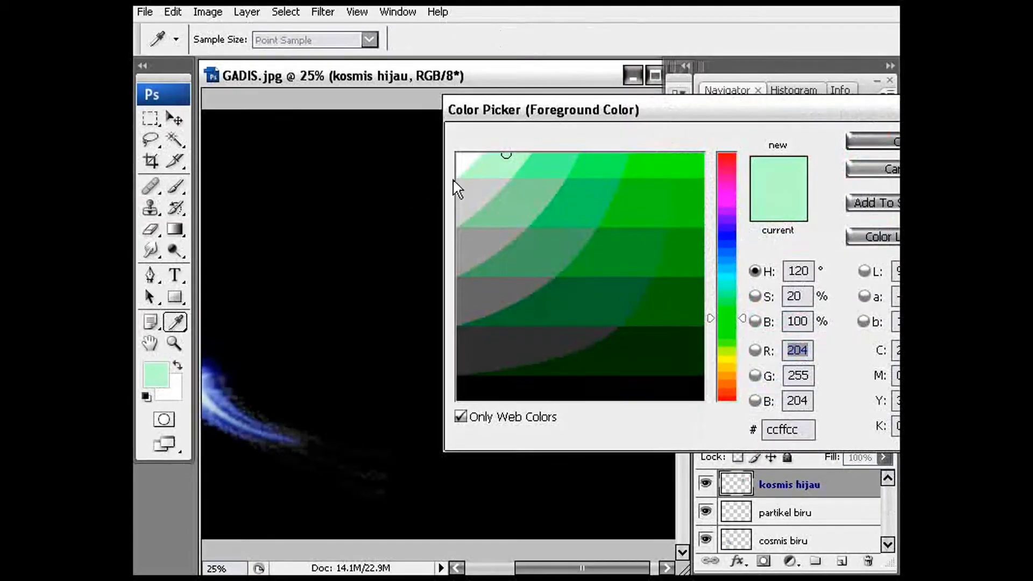
{"action": "left_click", "coordinate": [459, 161]}
{"action": "left_click", "coordinate": [881, 142]}
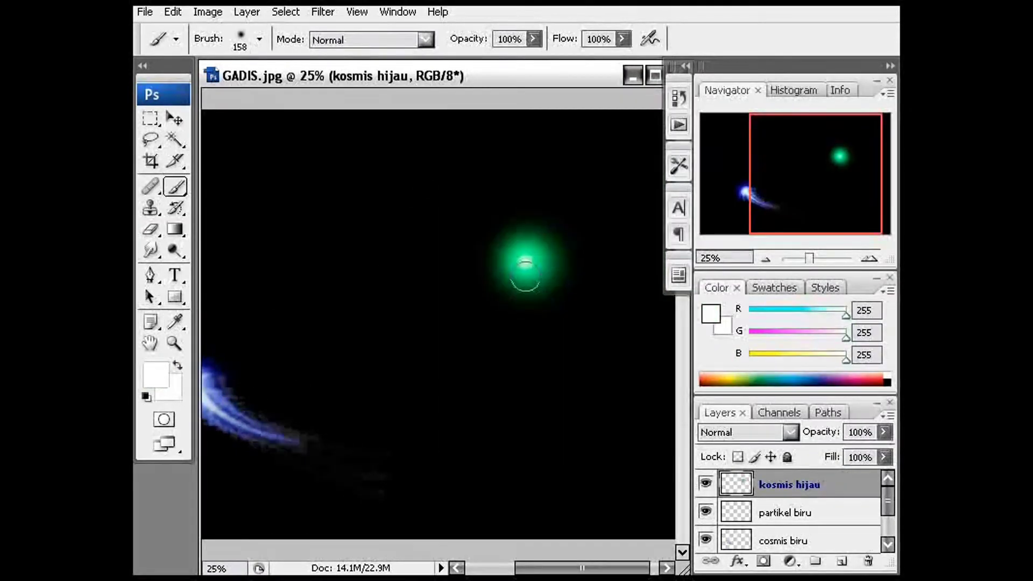
{"action": "left_click", "coordinate": [526, 262]}
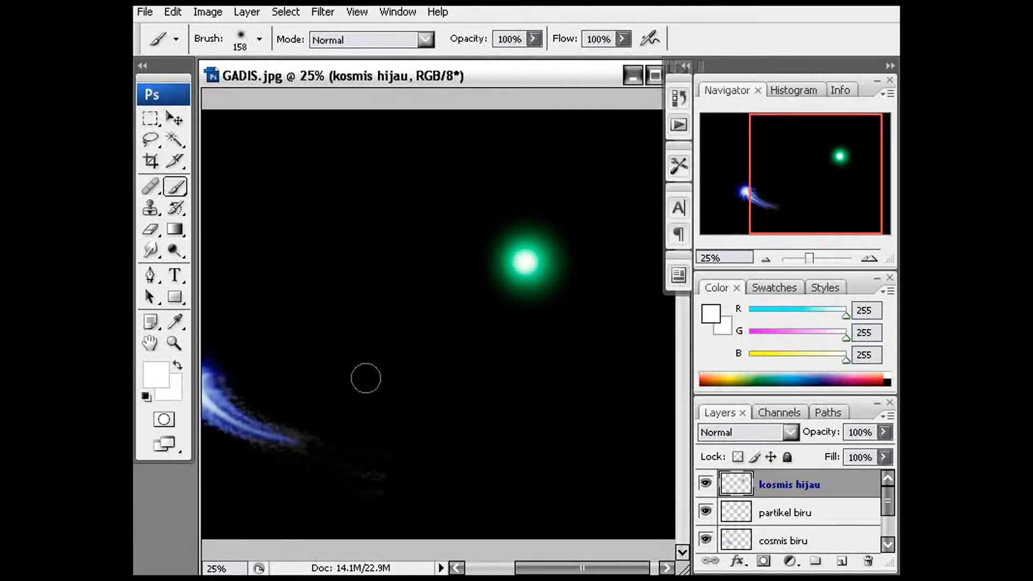
Step: Smudge the upper edge of the green glow straight upward using a 79 px soft brush at 38% strength
{"action": "left_click", "coordinate": [151, 250]}
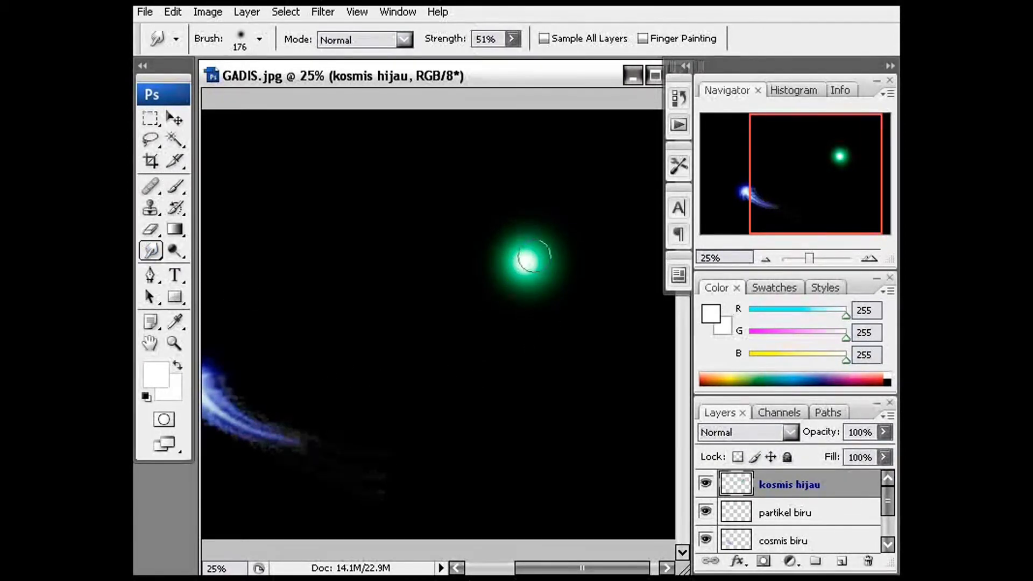
{"action": "left_click", "coordinate": [511, 38]}
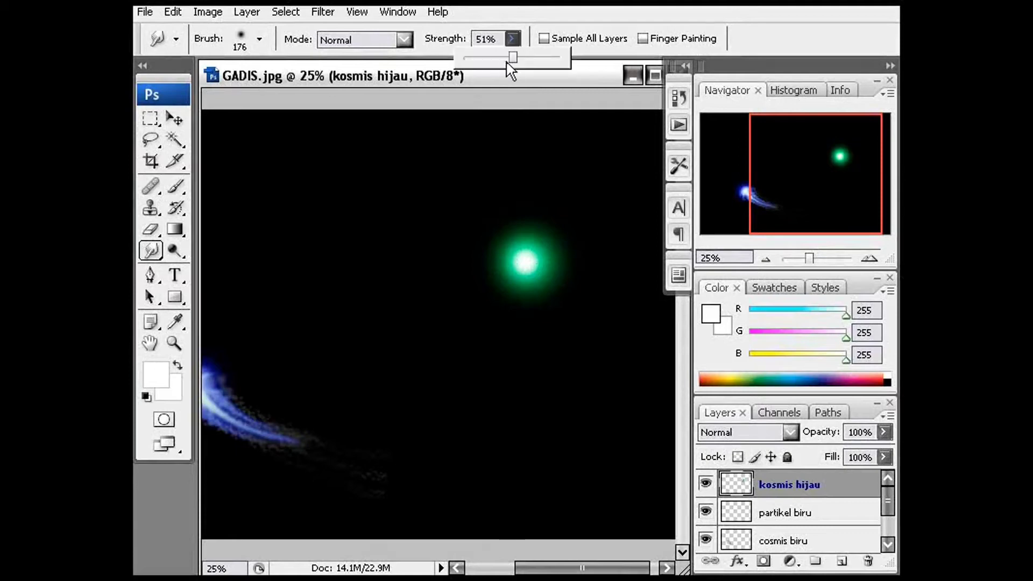
{"action": "left_click_drag", "start_coordinate": [514, 57], "coordinate": [500, 57]}
{"action": "right_click", "coordinate": [527, 239]}
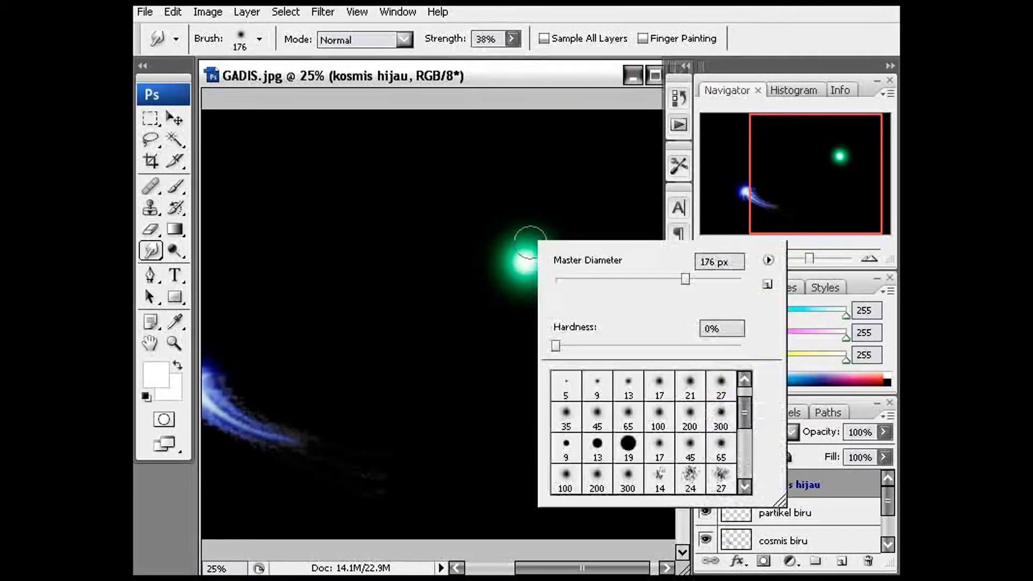
{"action": "left_click", "coordinate": [614, 278]}
{"action": "left_click", "coordinate": [629, 279]}
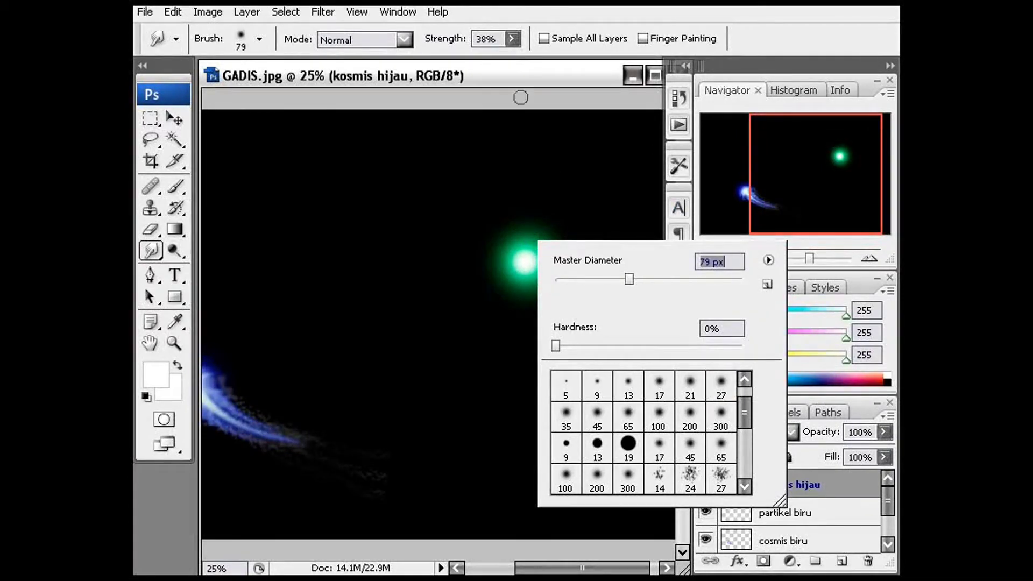
{"action": "key", "text": "Return"}
{"action": "key", "text": "ctrl+plus"}
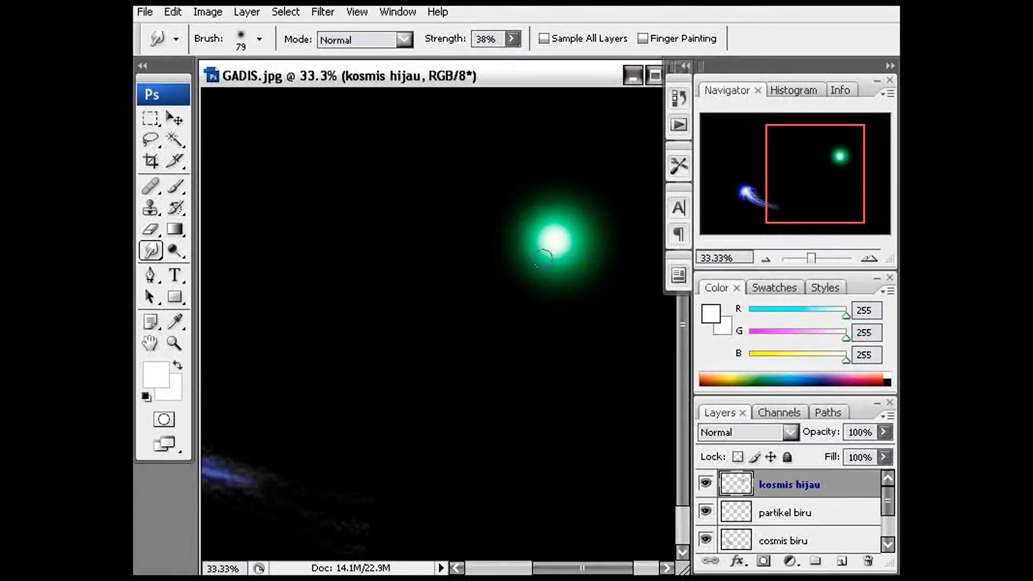
{"action": "left_click_drag", "start_coordinate": [569, 230], "coordinate": [425, 323]}
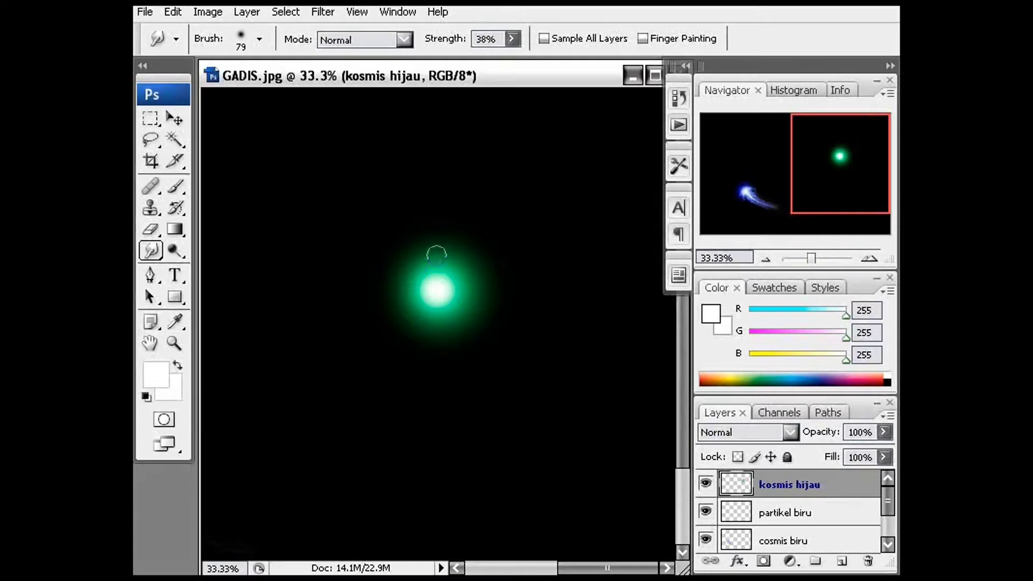
{"action": "left_click_drag", "start_coordinate": [438, 264], "coordinate": [438, 154]}
{"action": "left_click_drag", "start_coordinate": [441, 264], "coordinate": [433, 175]}
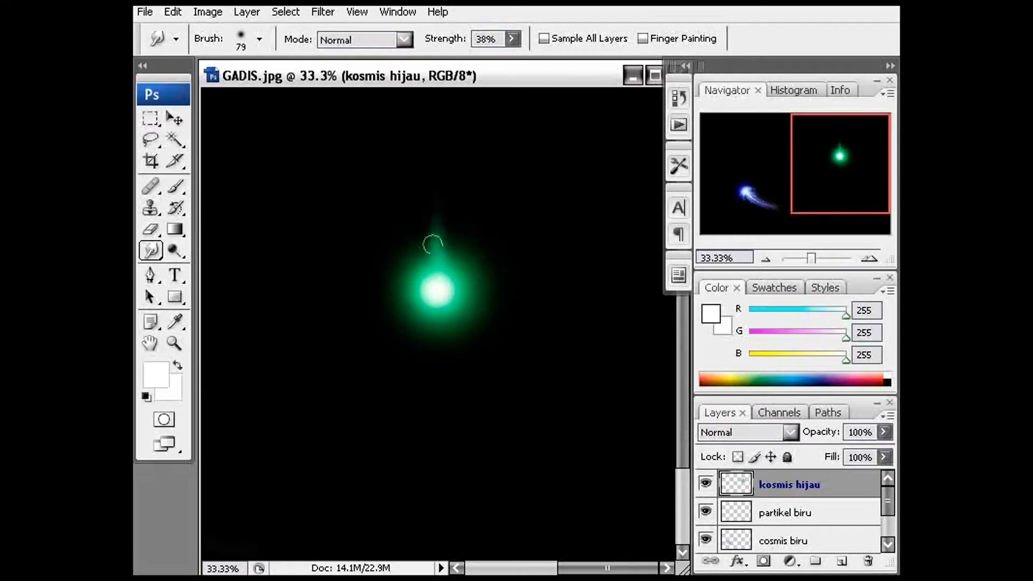
Step: Raise the Smudge strength to 54% and pull the green tail further upward from the glow
{"action": "mouse_move", "coordinate": [512, 39]}
{"action": "left_mouse_down"}
{"action": "mouse_move", "coordinate": [519, 69]}
{"action": "mouse_move", "coordinate": [533, 64]}
{"action": "left_mouse_up"}
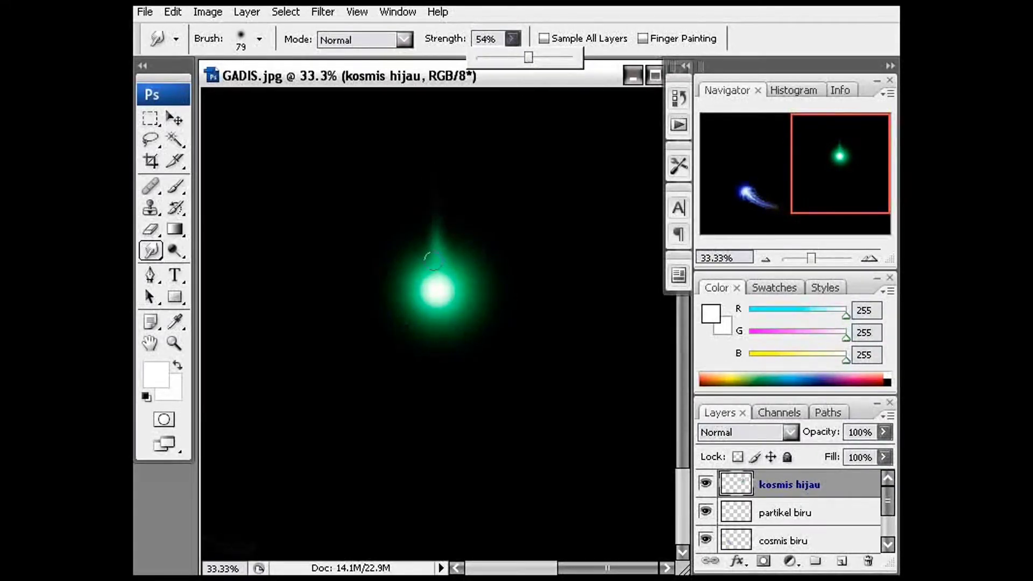
{"action": "left_click_drag", "start_coordinate": [434, 261], "coordinate": [429, 166]}
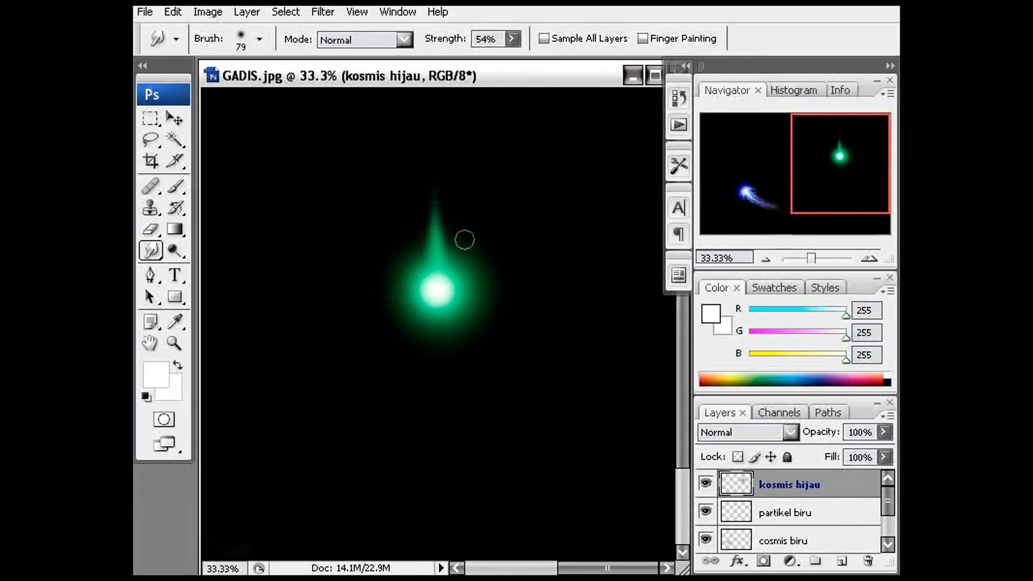
{"action": "left_click_drag", "start_coordinate": [443, 251], "coordinate": [438, 140]}
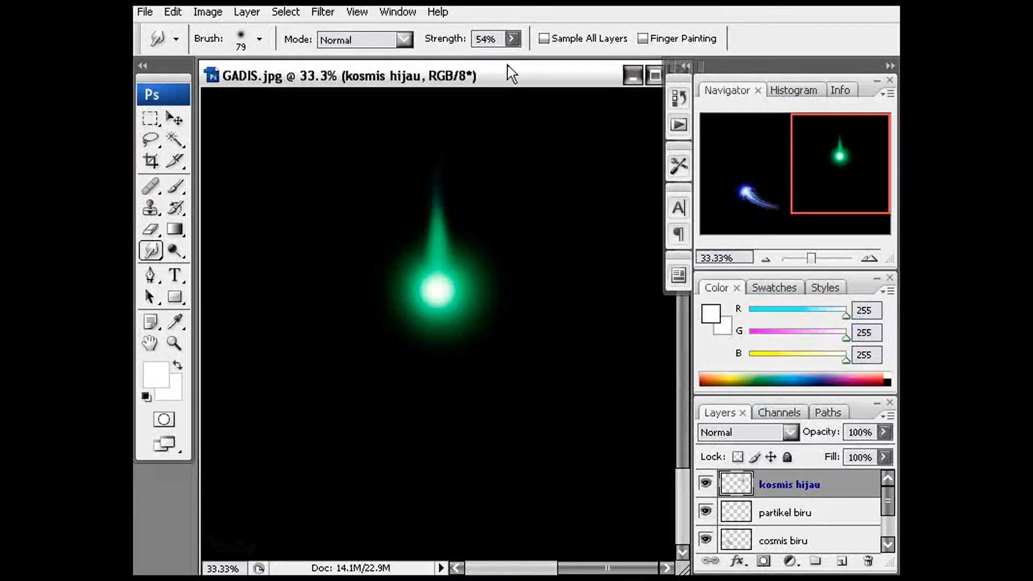
Step: Lengthen the green tail upward with the Smudge tool at 62% strength and a 90 px brush
{"action": "left_click", "coordinate": [512, 40]}
{"action": "left_click_drag", "start_coordinate": [514, 57], "coordinate": [521, 57]}
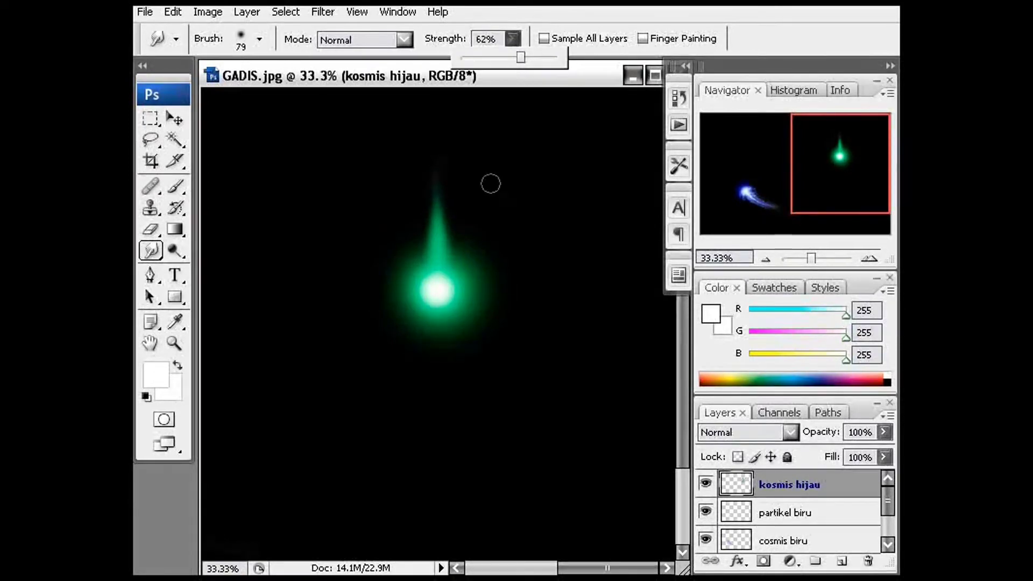
{"action": "left_click", "coordinate": [441, 248]}
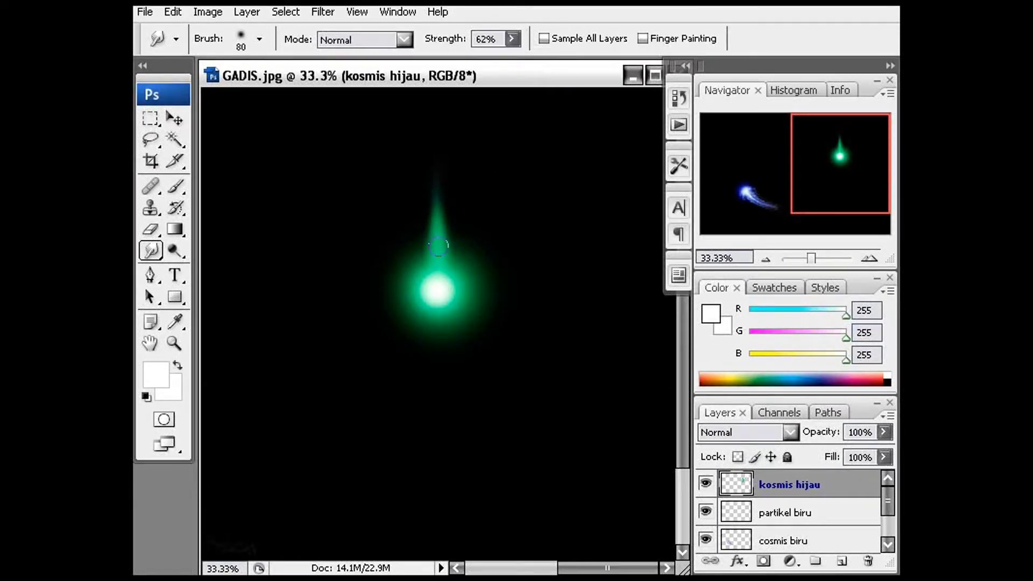
{"action": "left_click_drag", "start_coordinate": [439, 232], "coordinate": [438, 138]}
Step: Smudge the left and right edges of the green glow upward into side flames with a 77 px brush at 53% strength
{"action": "right_click", "coordinate": [464, 204]}
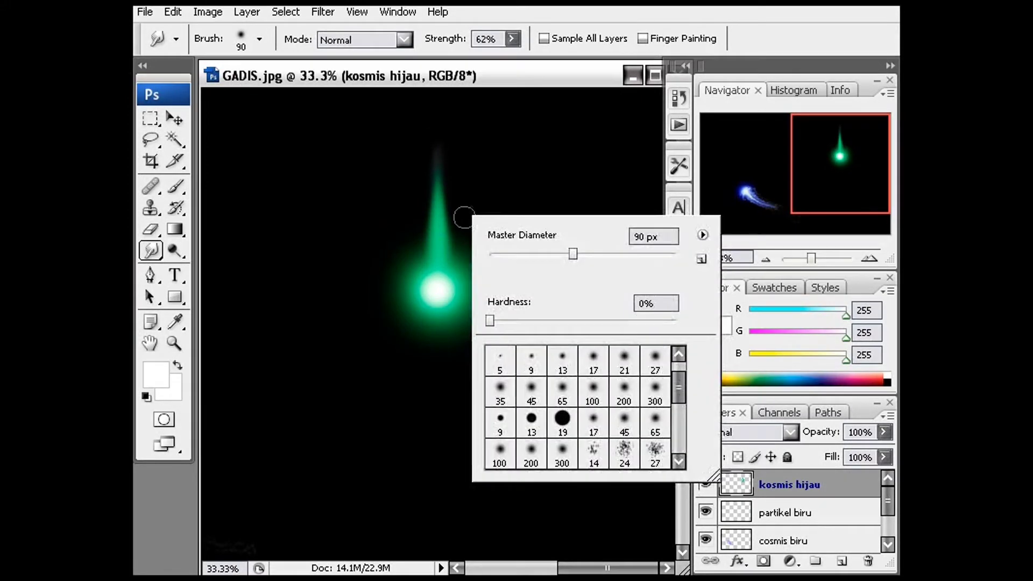
{"action": "left_click", "coordinate": [562, 253]}
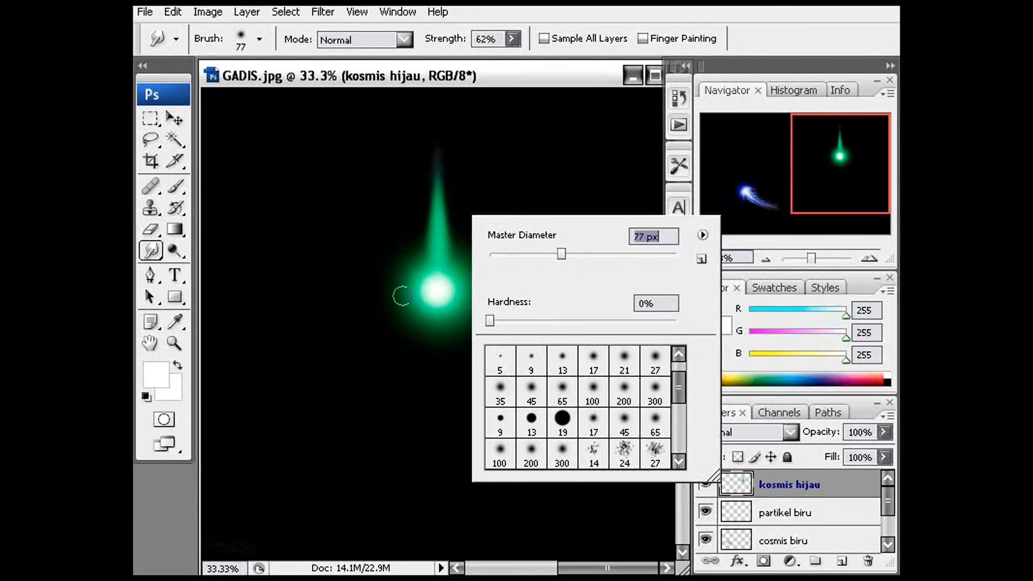
{"action": "left_click", "coordinate": [512, 38]}
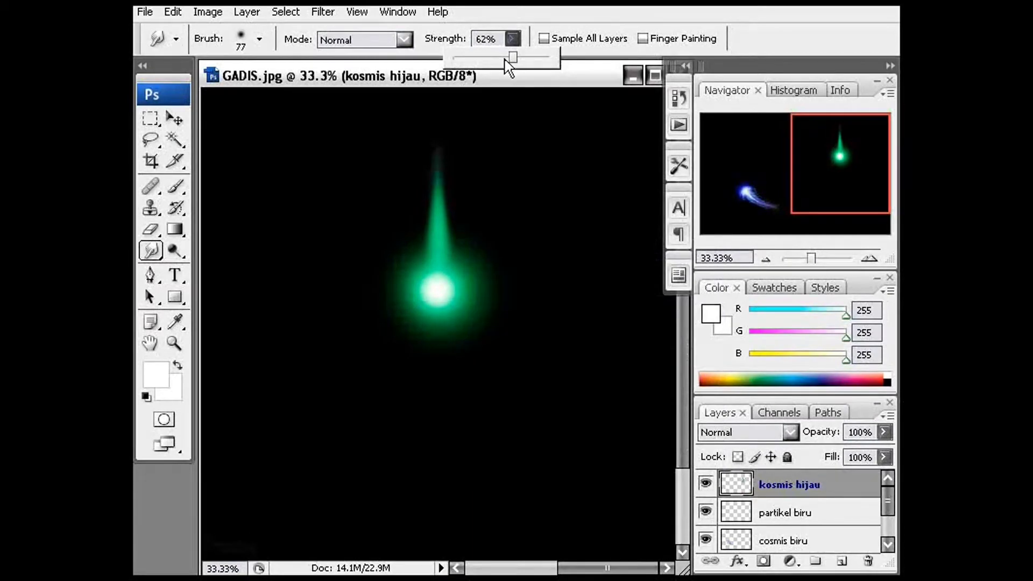
{"action": "left_click", "coordinate": [505, 57]}
{"action": "left_click", "coordinate": [416, 315]}
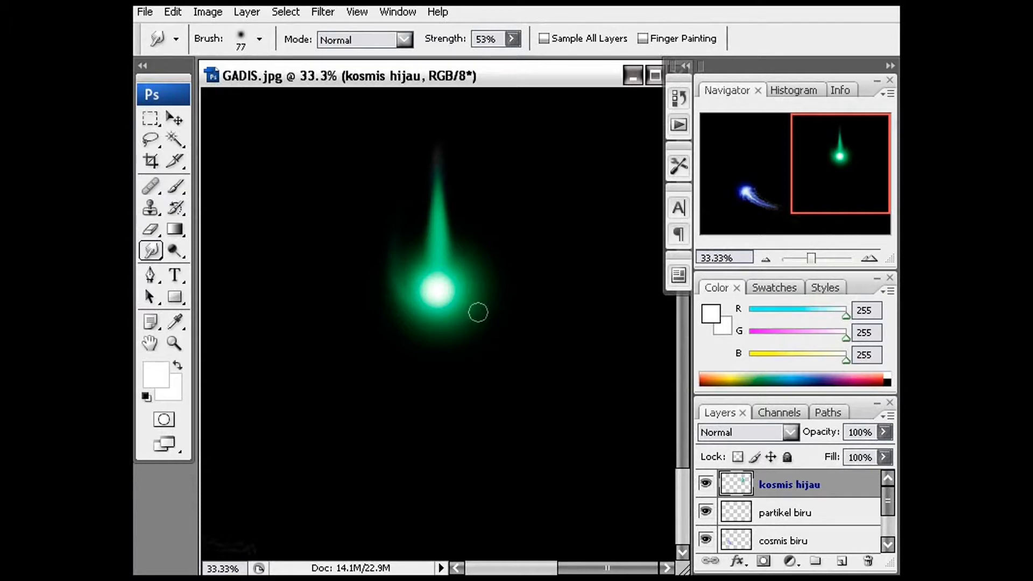
{"action": "left_click_drag", "start_coordinate": [484, 295], "coordinate": [465, 204]}
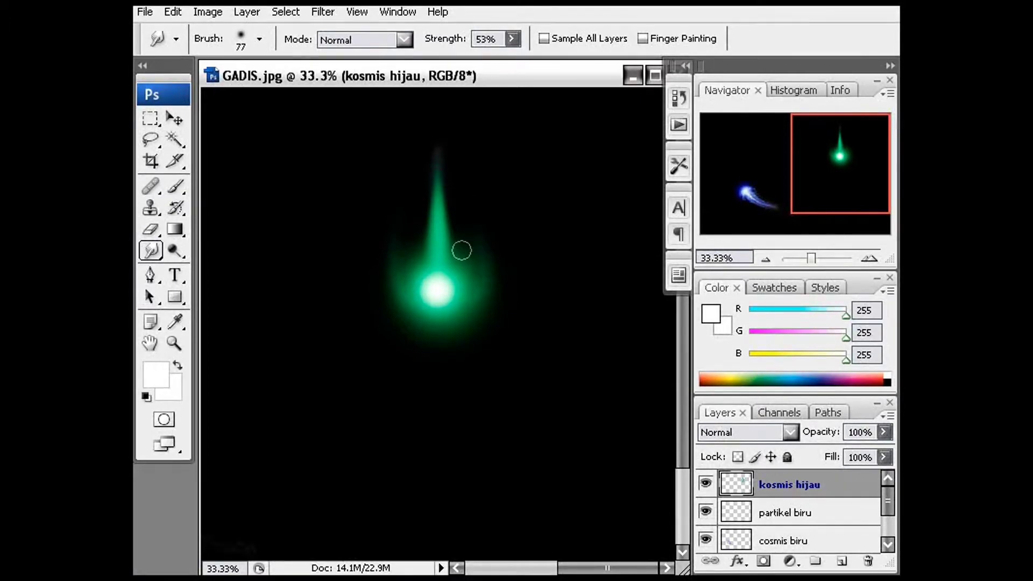
{"action": "left_click_drag", "start_coordinate": [400, 297], "coordinate": [389, 200]}
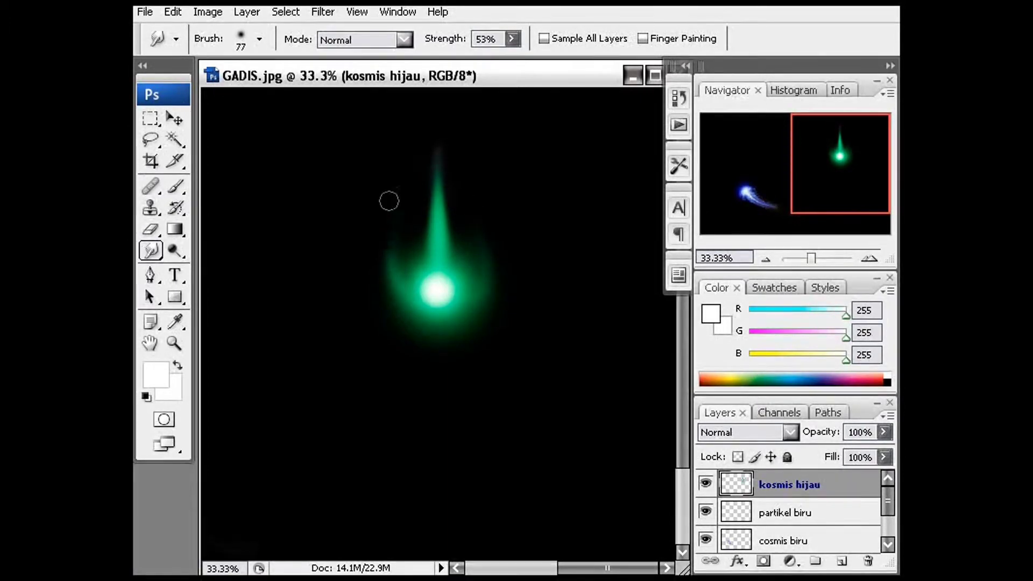
{"action": "left_click_drag", "start_coordinate": [485, 291], "coordinate": [468, 212]}
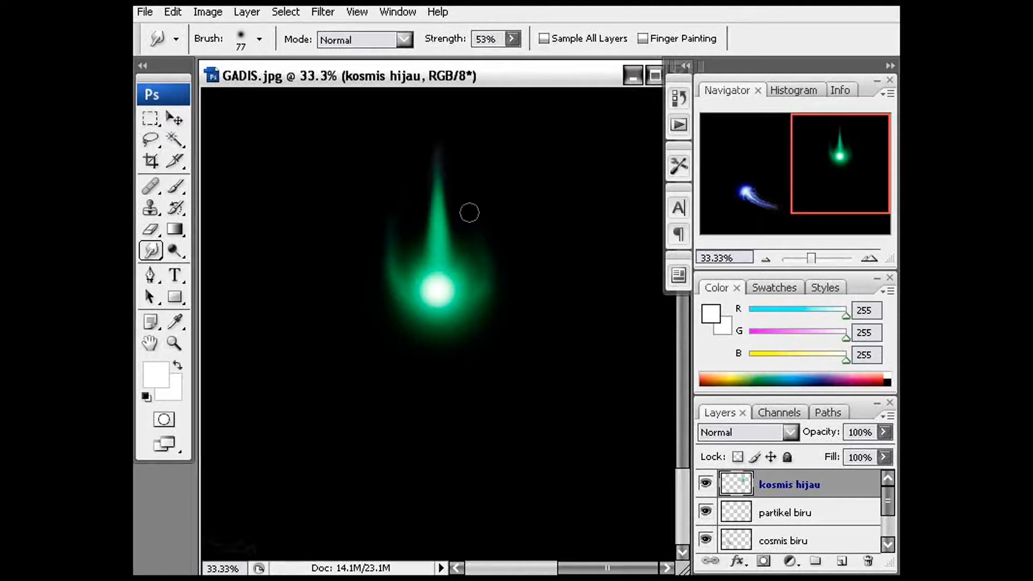
{"action": "right_click", "coordinate": [429, 275]}
{"action": "left_click_drag", "start_coordinate": [521, 311], "coordinate": [504, 310]}
{"action": "left_click_drag", "start_coordinate": [428, 286], "coordinate": [405, 235]}
{"action": "key", "text": "ctrl+z"}
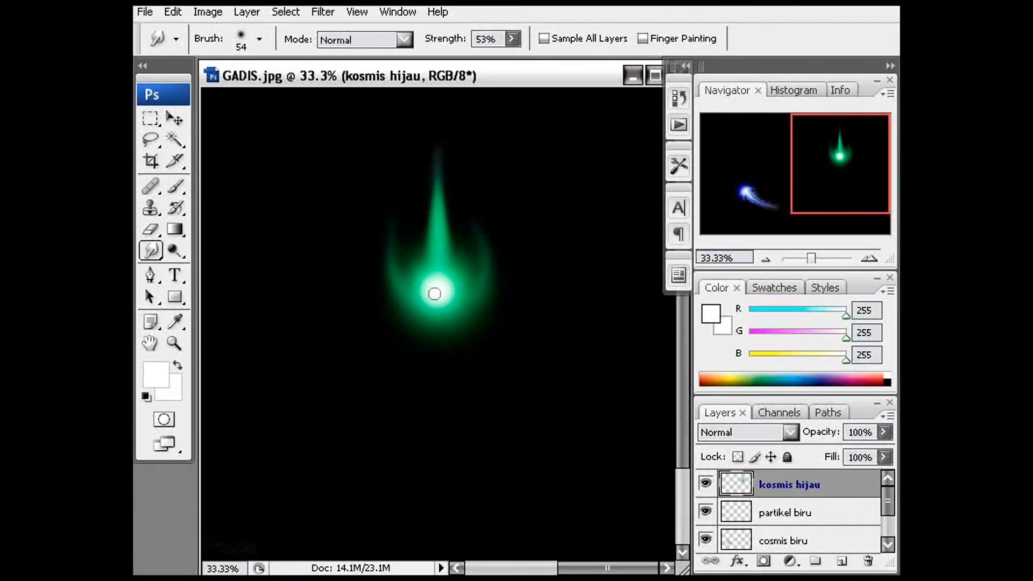
{"action": "left_click_drag", "start_coordinate": [430, 289], "coordinate": [409, 261]}
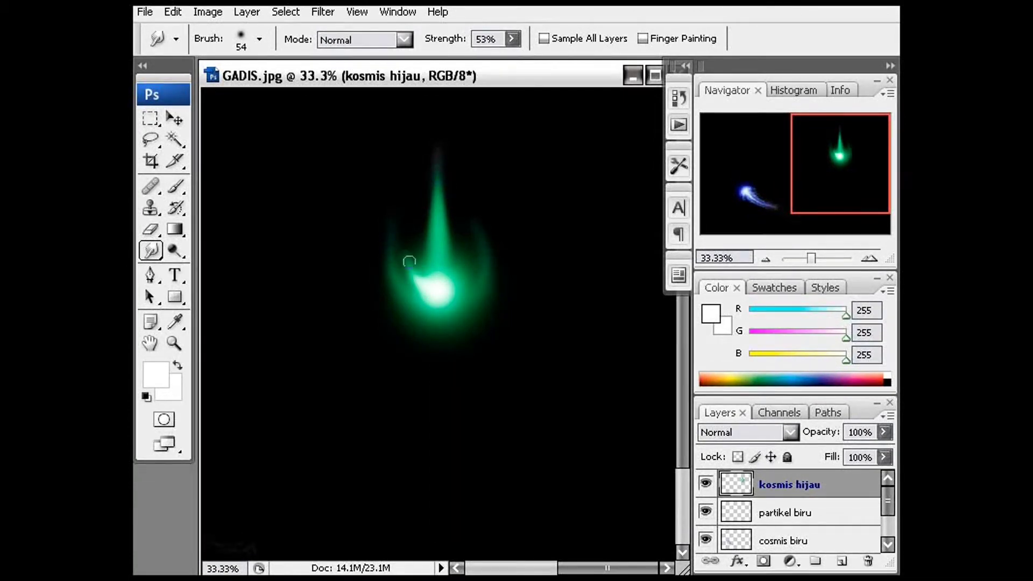
{"action": "key", "text": "ctrl+z"}
Step: Smudge the white core outward into small upward-pointing flames on both sides with a 40 px brush
{"action": "right_click", "coordinate": [439, 295]}
{"action": "left_click", "coordinate": [495, 327]}
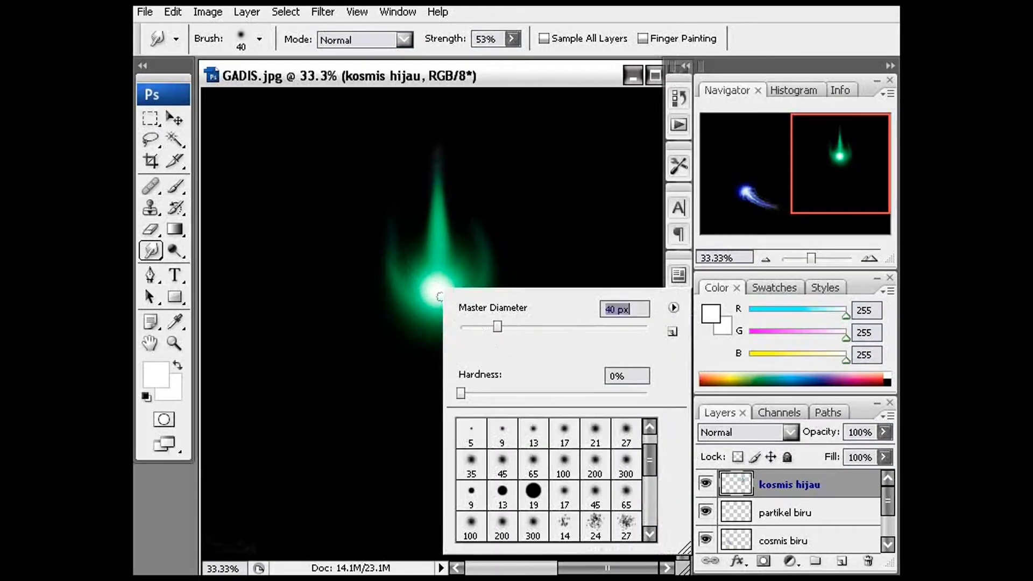
{"action": "left_click_drag", "start_coordinate": [428, 291], "coordinate": [406, 242]}
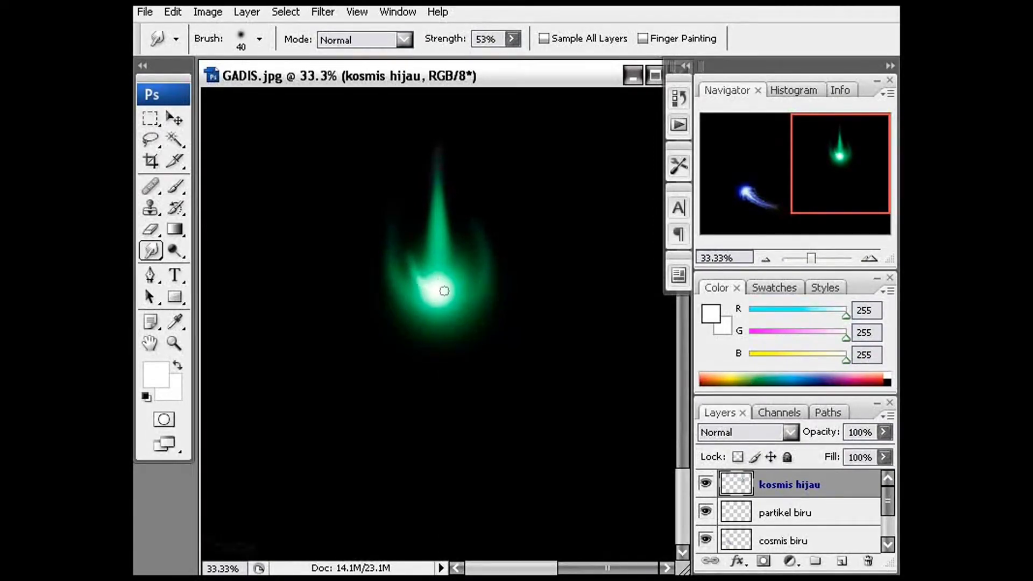
{"action": "key", "text": "ctrl+z"}
{"action": "left_click_drag", "start_coordinate": [429, 292], "coordinate": [402, 240]}
{"action": "left_click_drag", "start_coordinate": [447, 290], "coordinate": [470, 266]}
{"action": "left_click_drag", "start_coordinate": [425, 296], "coordinate": [433, 277]}
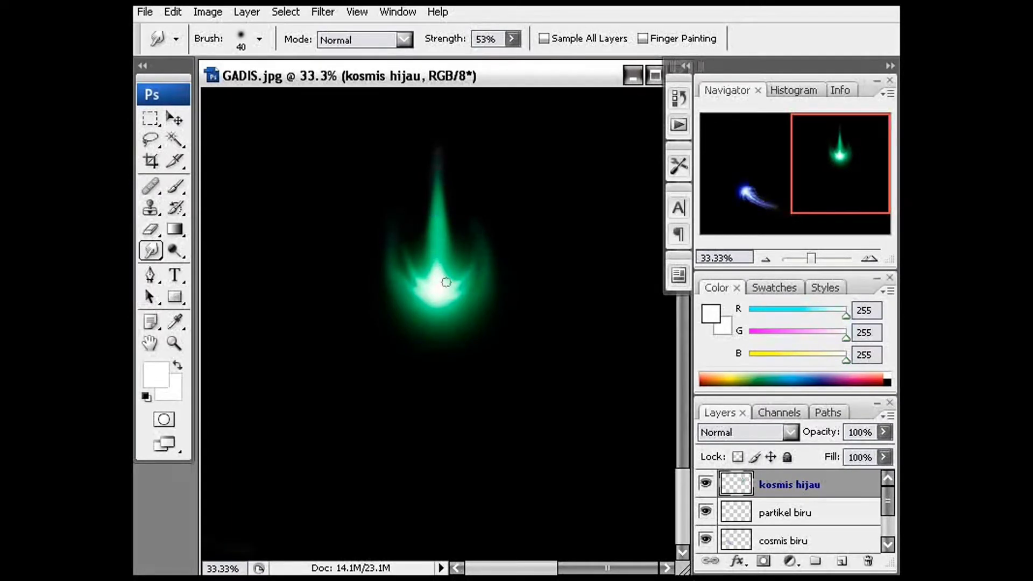
Step: Smudge the top of the white core upward into the green tail to form flame tongues
{"action": "left_click_drag", "start_coordinate": [447, 282], "coordinate": [442, 211]}
{"action": "left_click_drag", "start_coordinate": [436, 273], "coordinate": [434, 209]}
{"action": "mouse_move", "coordinate": [433, 263]}
{"action": "left_mouse_down"}
{"action": "mouse_move", "coordinate": [418, 218]}
{"action": "mouse_move", "coordinate": [447, 209]}
{"action": "mouse_move", "coordinate": [423, 211]}
{"action": "left_mouse_up"}
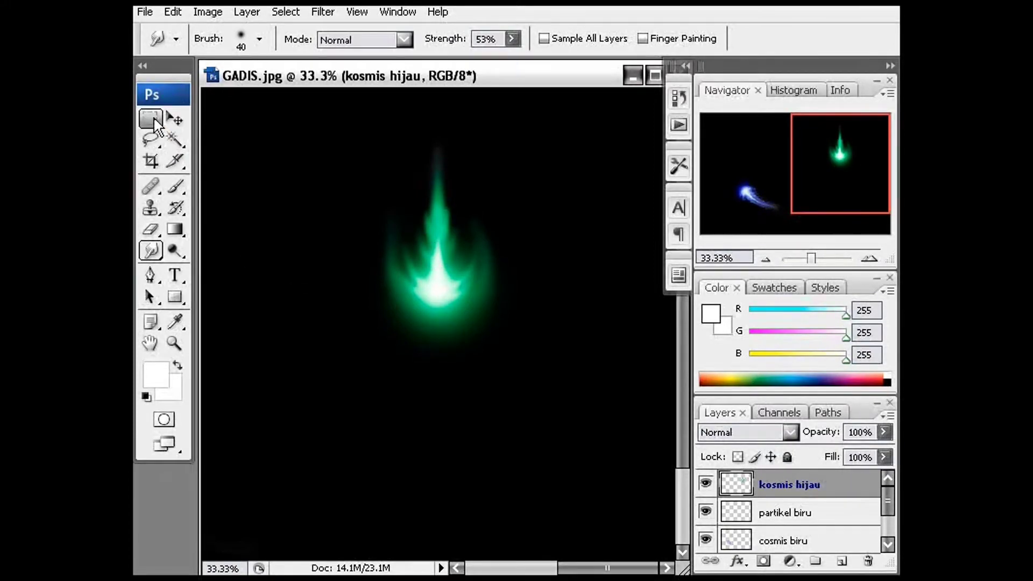
Step: Soften both outer sides of the green comet with a 911 px soft Eraser and switch to the Rectangular Marquee tool
{"action": "left_click", "coordinate": [151, 230]}
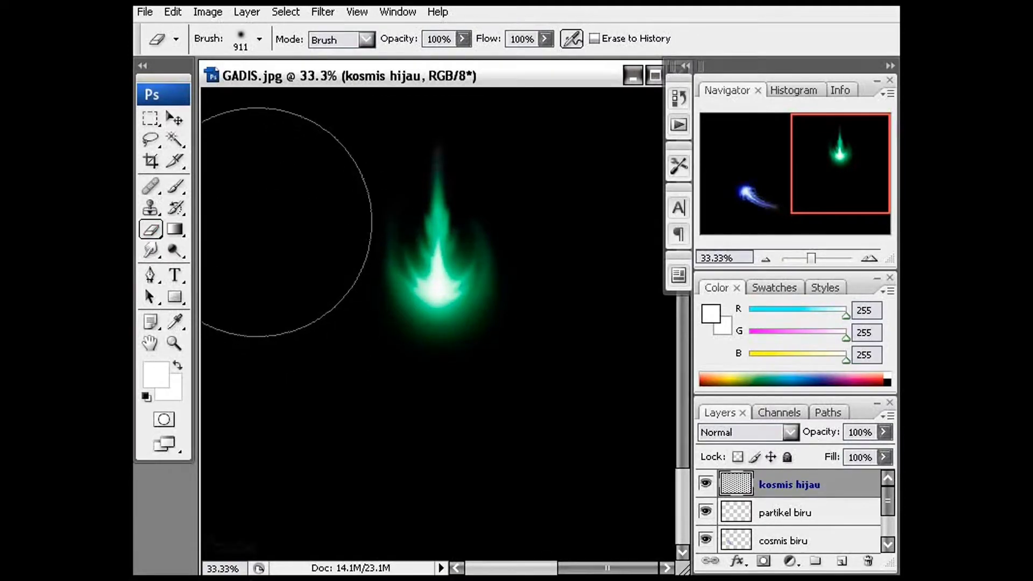
{"action": "left_click", "coordinate": [257, 221]}
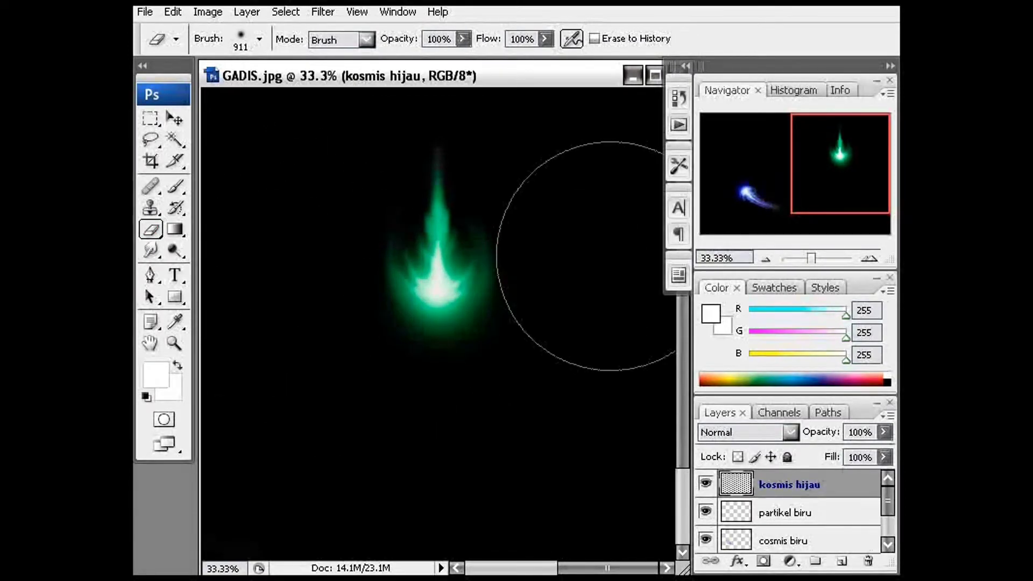
{"action": "left_click", "coordinate": [151, 118]}
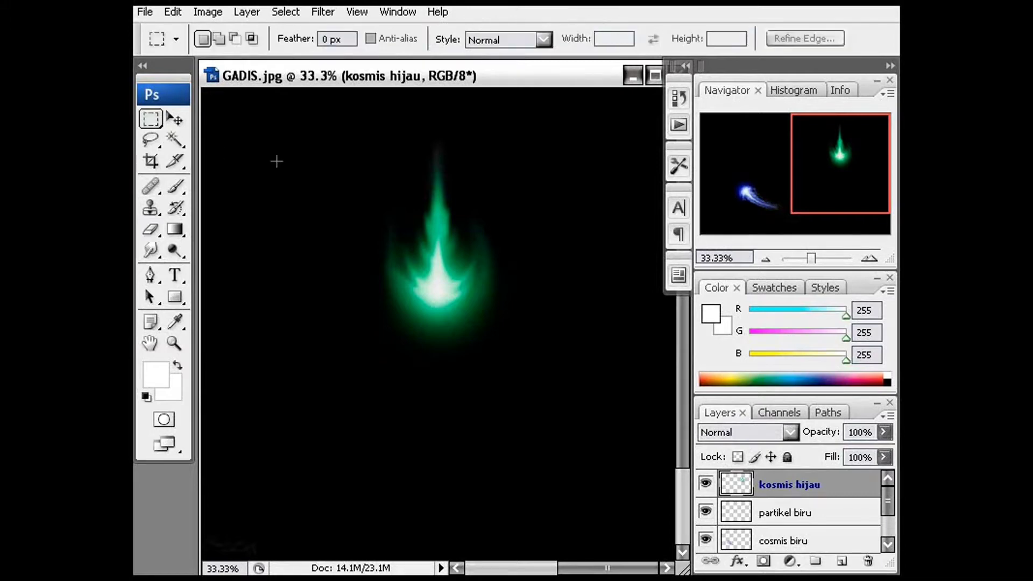
Step: Add a layer named "partikel hijau" above the green comet layer and hide the black Layer 1
{"action": "left_click", "coordinate": [842, 560]}
{"action": "double_click", "coordinate": [784, 484]}
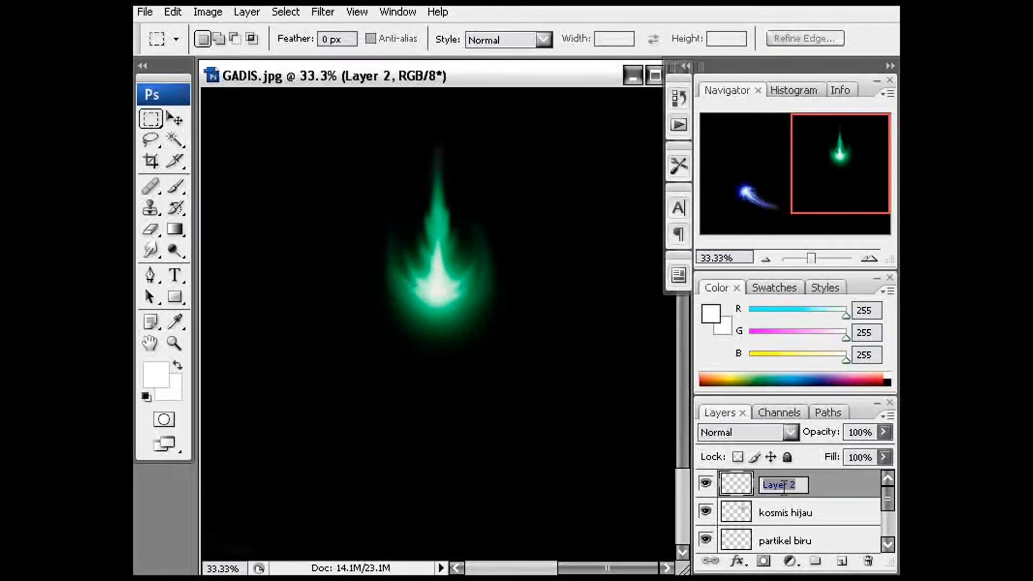
{"action": "type", "text": "partikel hijau"}
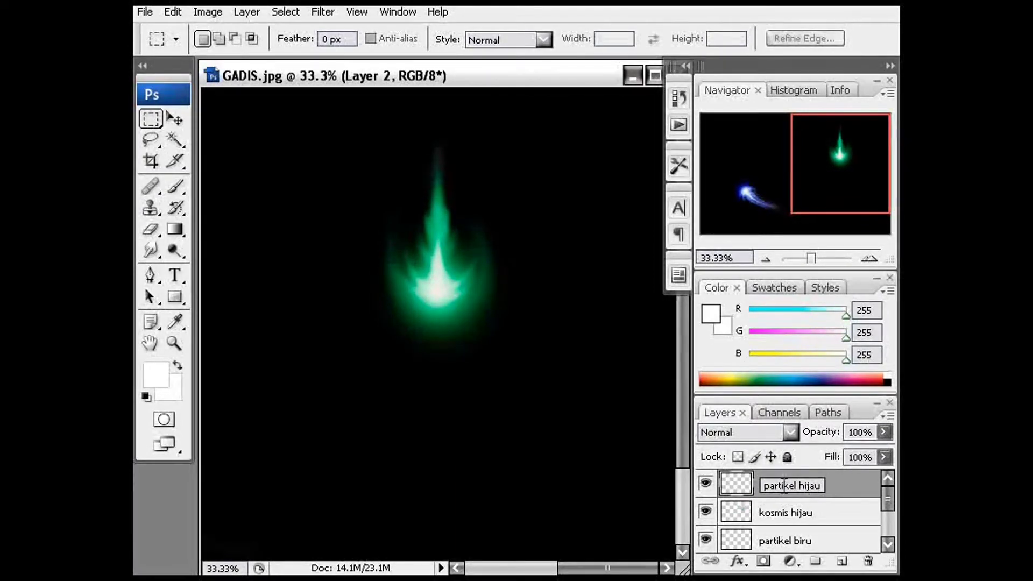
{"action": "left_click", "coordinate": [736, 486]}
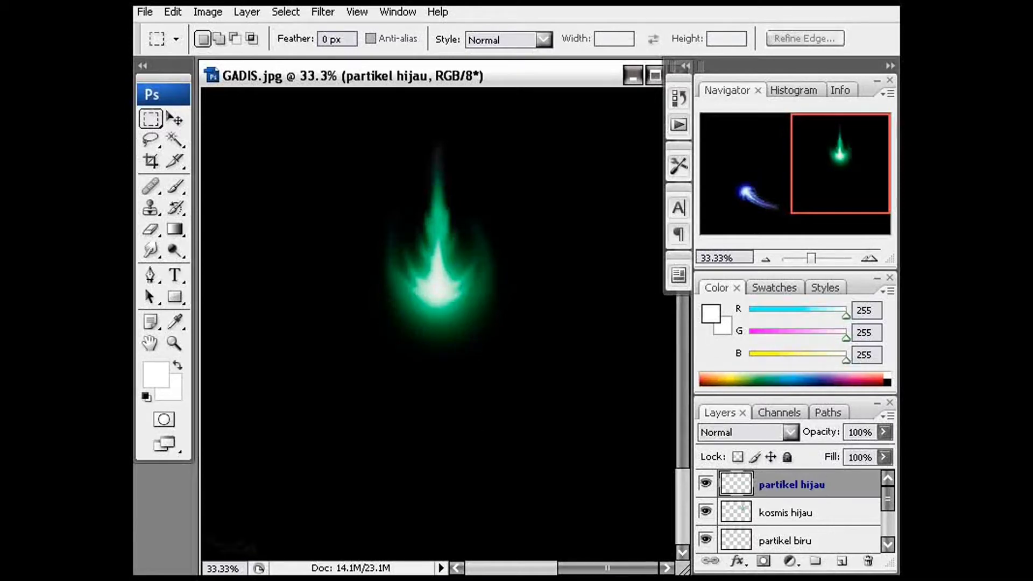
{"action": "scroll", "coordinate": [828, 541], "scroll_direction": "down", "scroll_amount": 2}
{"action": "left_click", "coordinate": [705, 540]}
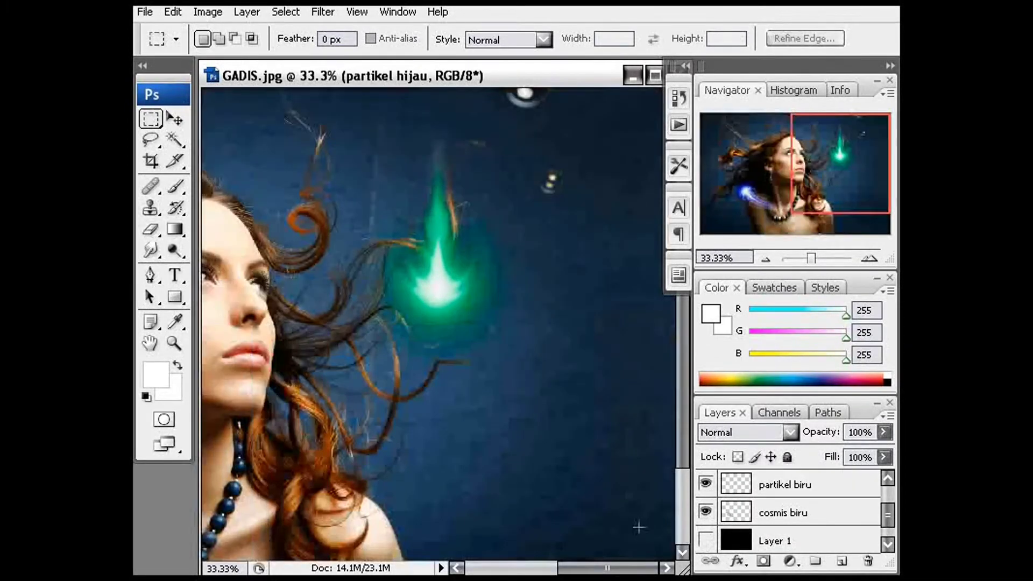
Step: Rotate the green comet on the kosmis hijau layer by 55.5° and move it up beside the woman's hair
{"action": "key", "text": "ctrl+t"}
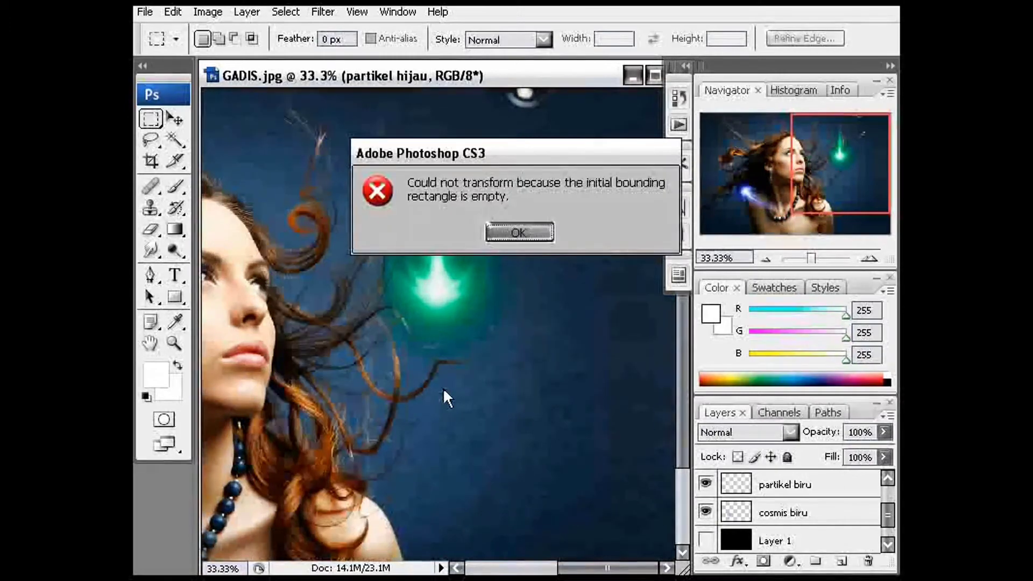
{"action": "left_click", "coordinate": [524, 234]}
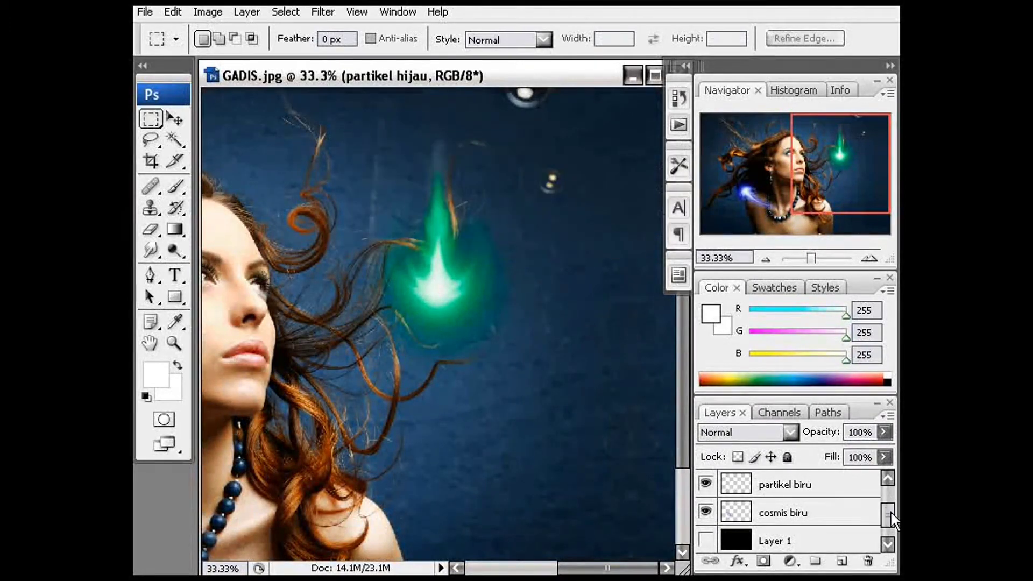
{"action": "scroll", "coordinate": [890, 511], "scroll_direction": "up", "scroll_amount": 1}
{"action": "left_click", "coordinate": [743, 514]}
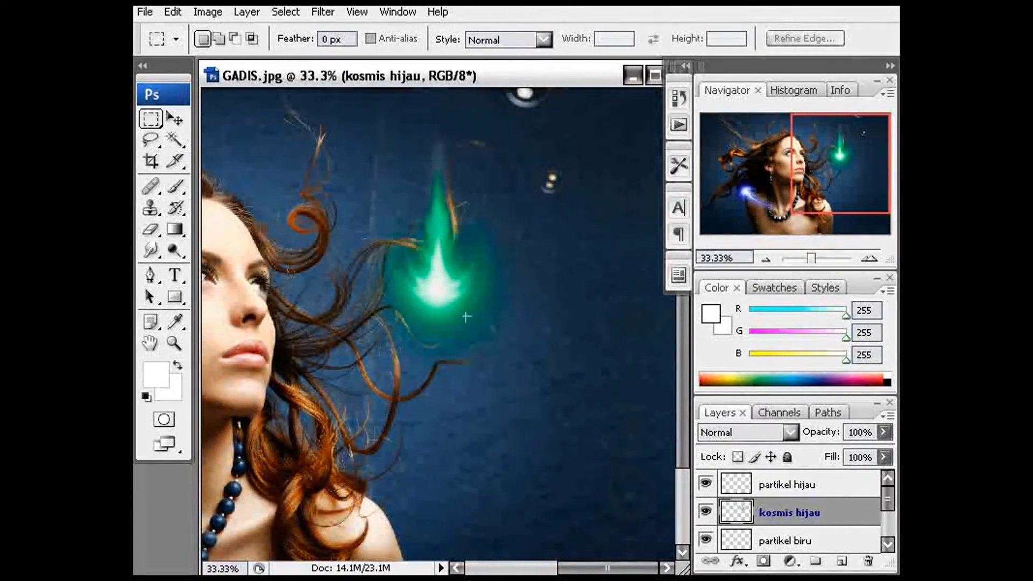
{"action": "key", "text": "ctrl+t"}
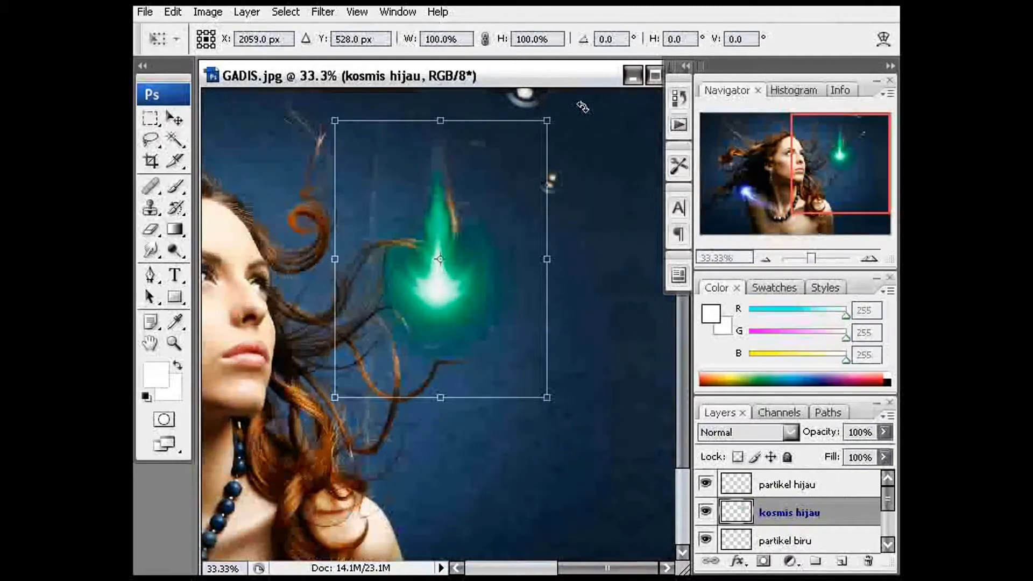
{"action": "left_click_drag", "start_coordinate": [582, 105], "coordinate": [605, 291]}
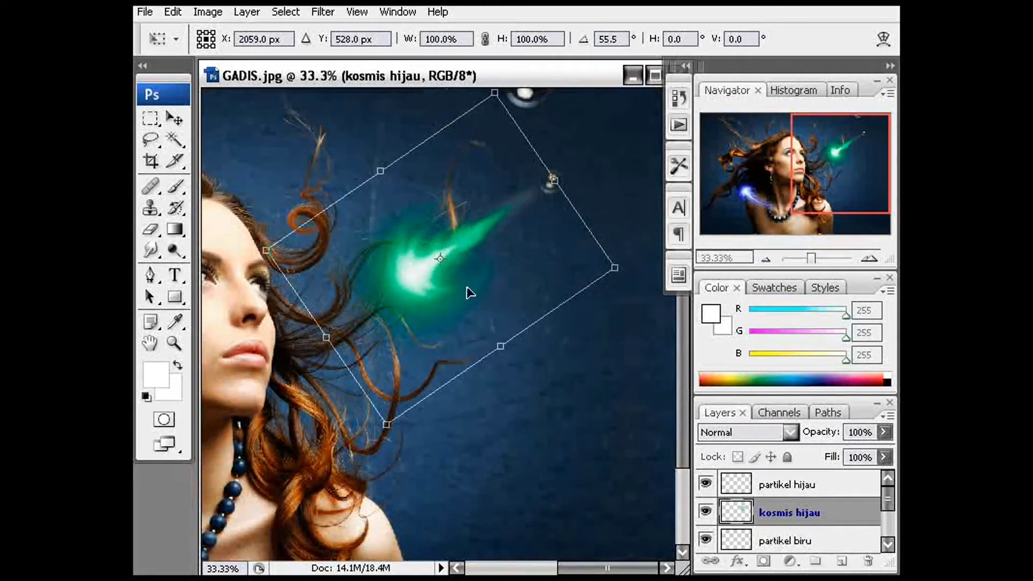
{"action": "left_click_drag", "start_coordinate": [447, 275], "coordinate": [480, 205]}
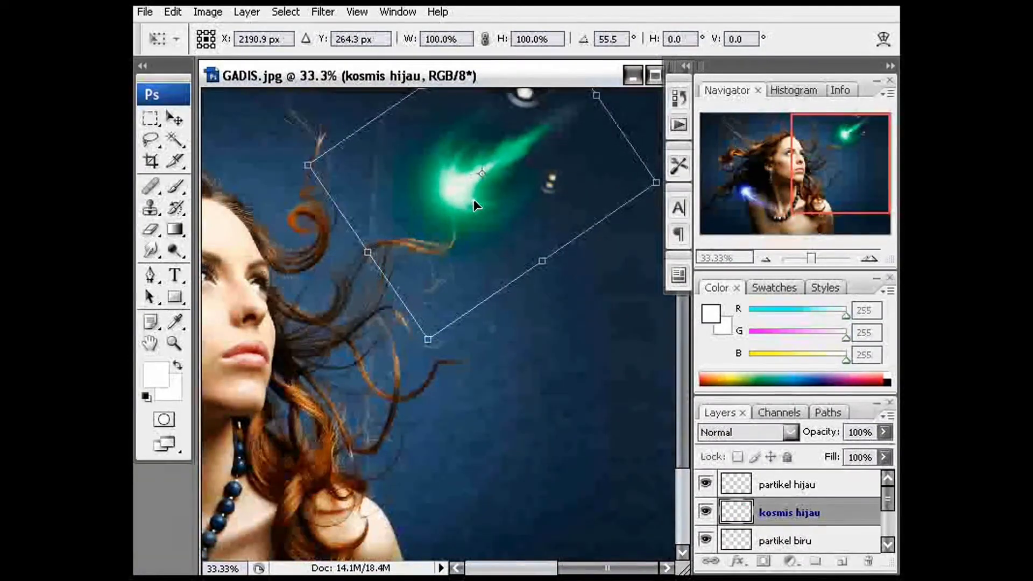
{"action": "key", "text": "Return"}
{"action": "key", "text": "m"}
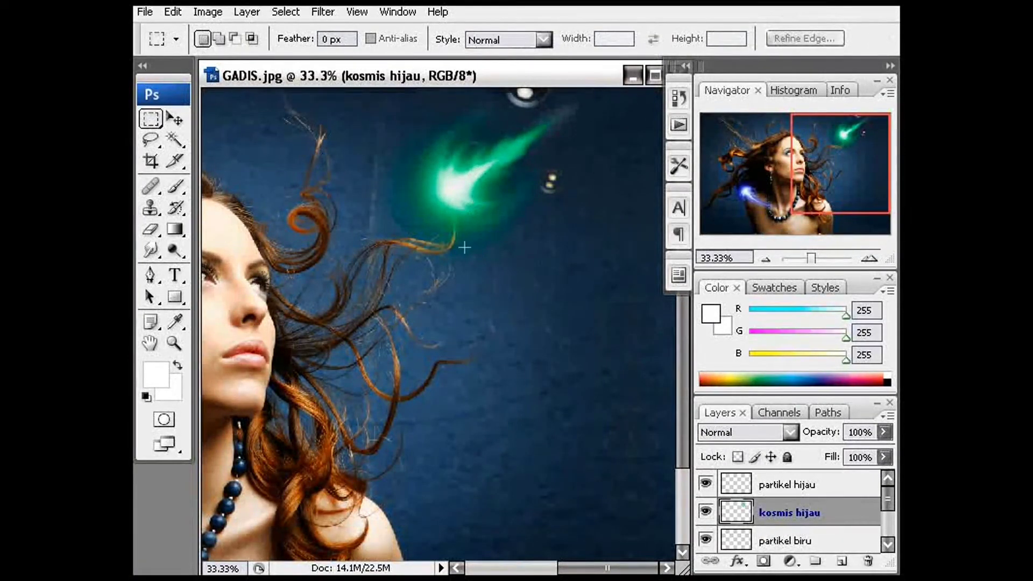
Step: Make partikel hijau the active layer and sample a light green from the comet's tail as foreground color
{"action": "left_click", "coordinate": [782, 484]}
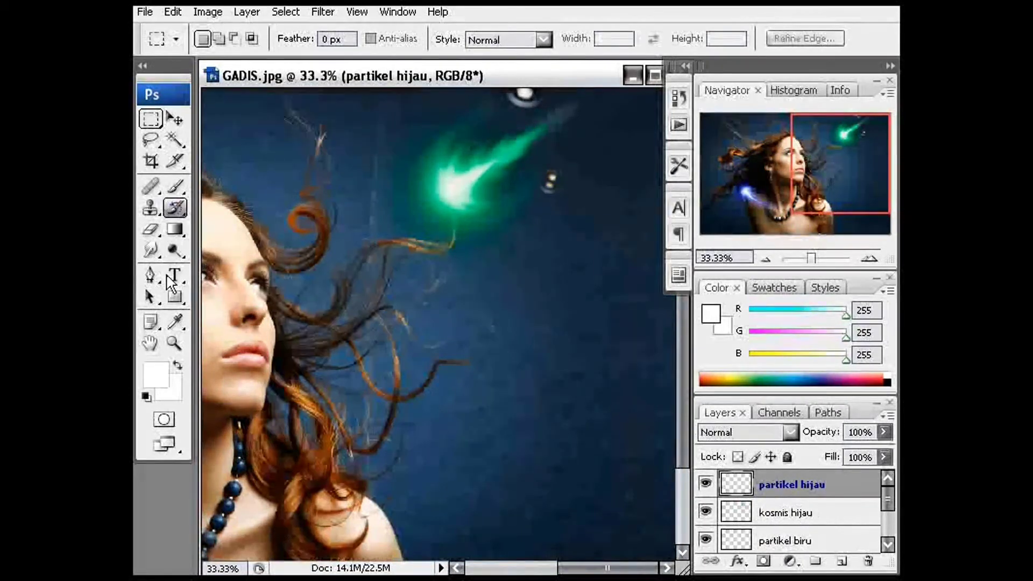
{"action": "left_click", "coordinate": [175, 322]}
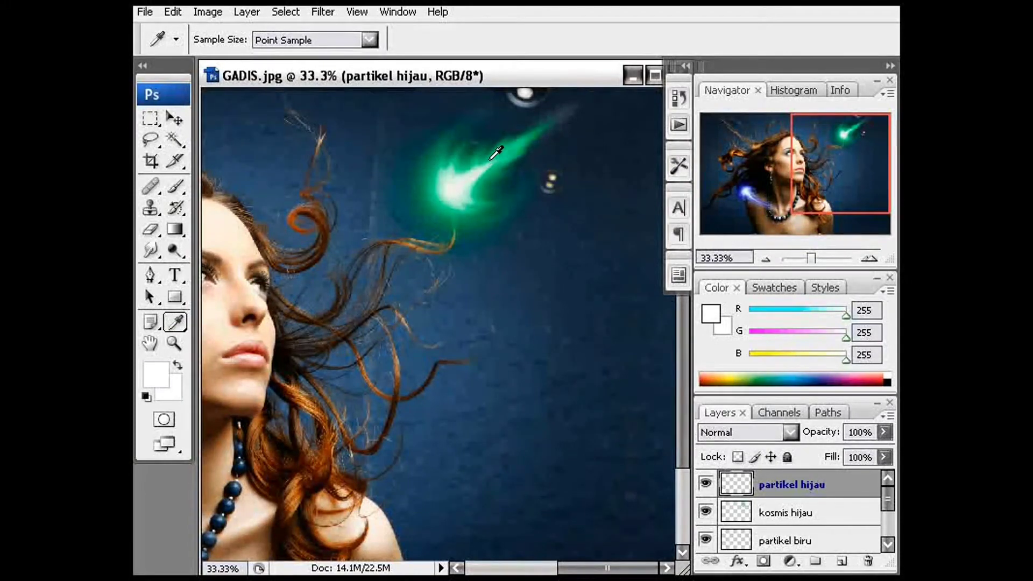
{"action": "left_click", "coordinate": [495, 153]}
{"action": "left_click", "coordinate": [497, 153]}
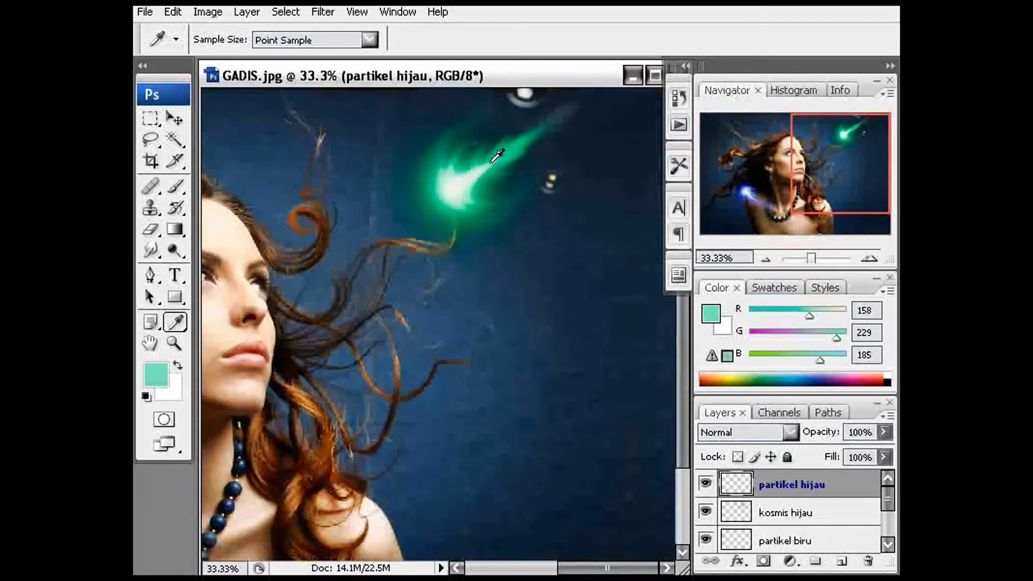
Step: Load the saved "partikel" preset for the Brush tool
{"action": "left_click", "coordinate": [175, 186]}
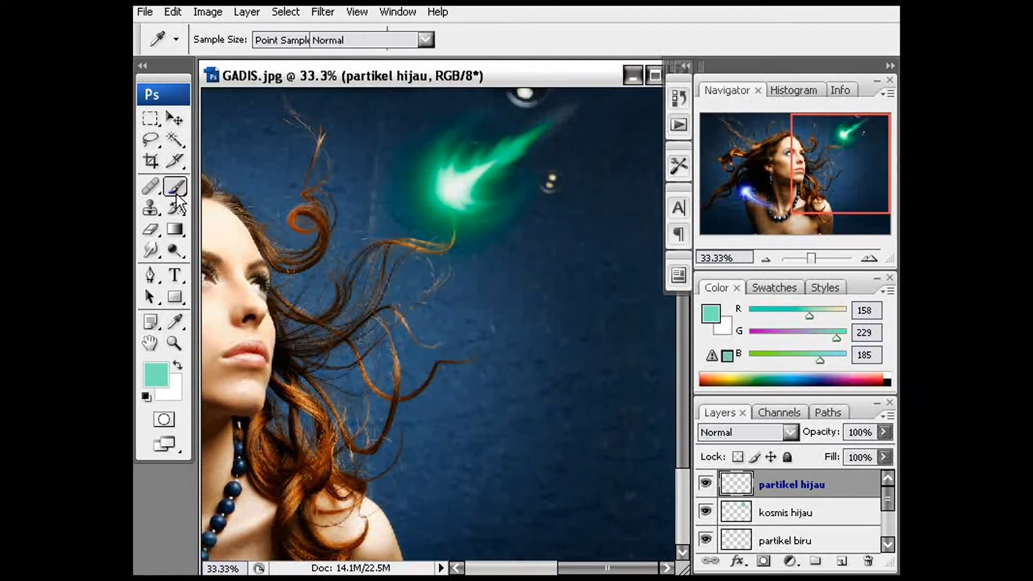
{"action": "left_click", "coordinate": [260, 40]}
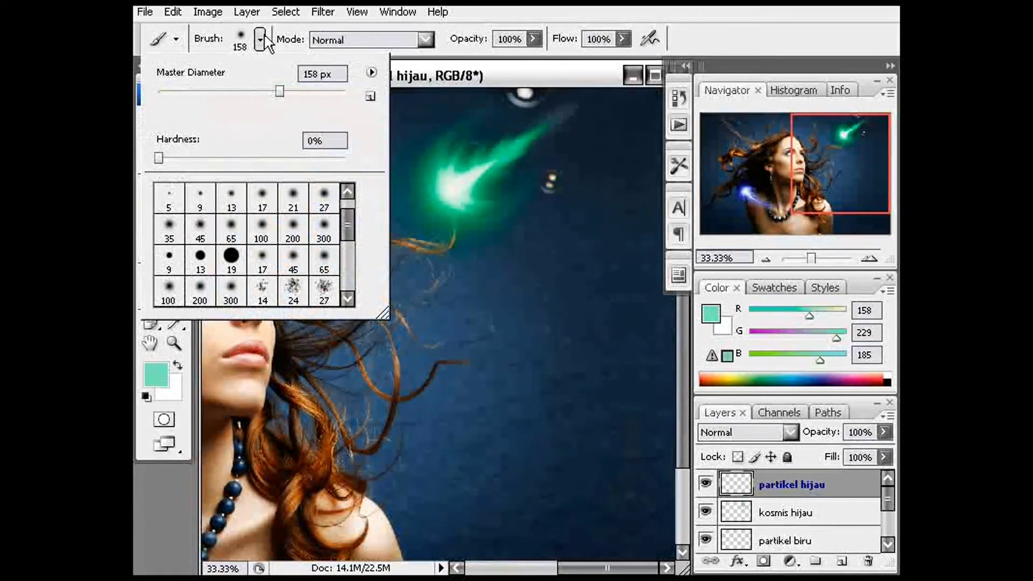
{"action": "left_click", "coordinate": [263, 39]}
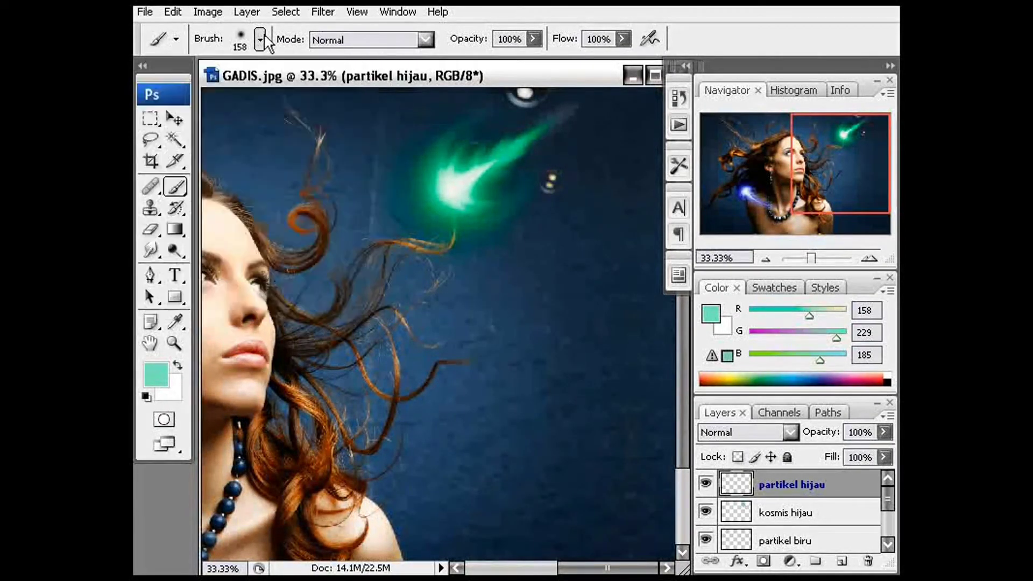
{"action": "left_click", "coordinate": [674, 168]}
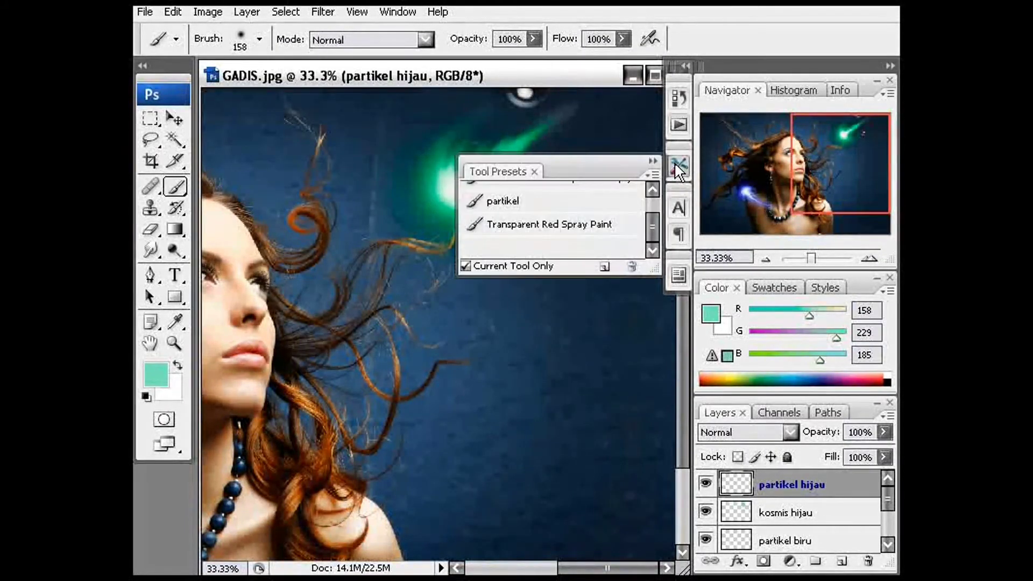
{"action": "left_click", "coordinate": [515, 203]}
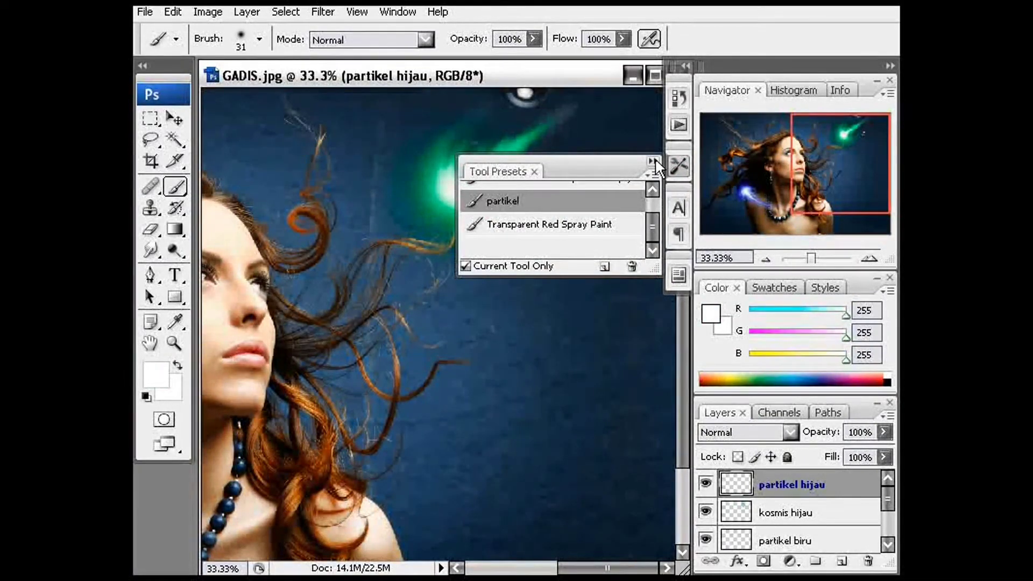
{"action": "left_click", "coordinate": [654, 160]}
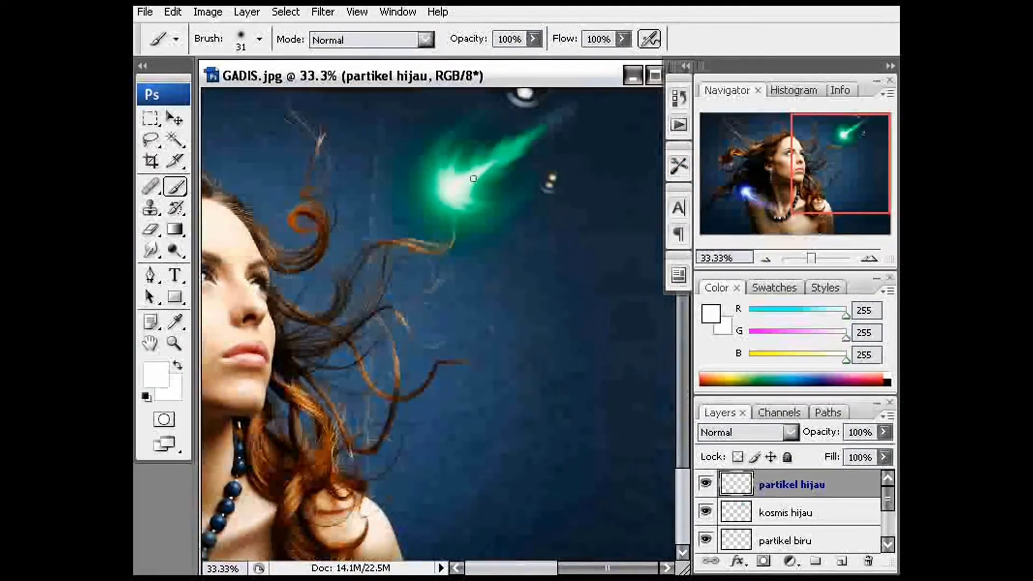
Step: Sample a pale green (R 210, G 236, B 220) near the comet's core as the foreground color
{"action": "left_click", "coordinate": [175, 321]}
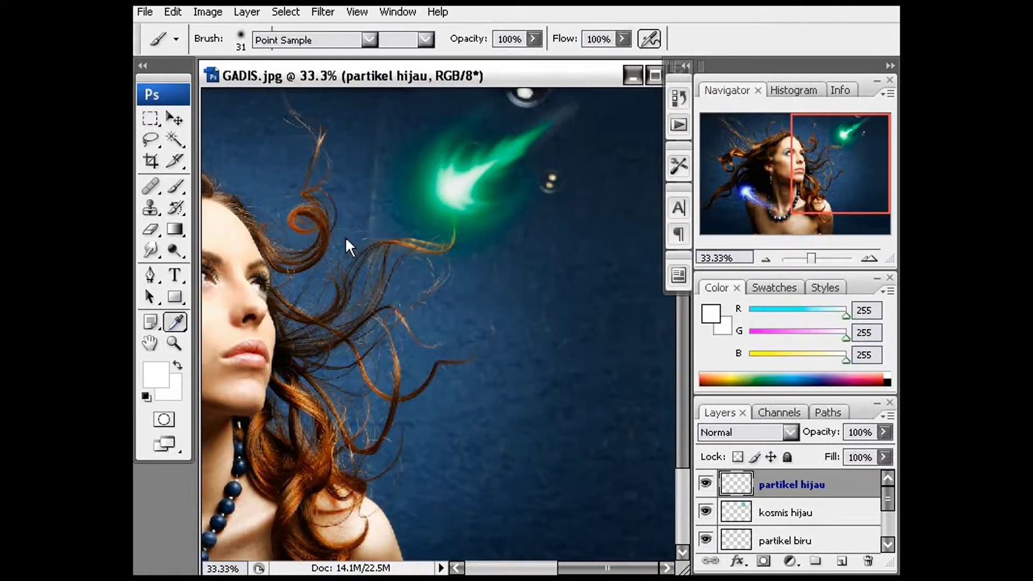
{"action": "left_click", "coordinate": [546, 127]}
{"action": "left_click", "coordinate": [506, 156]}
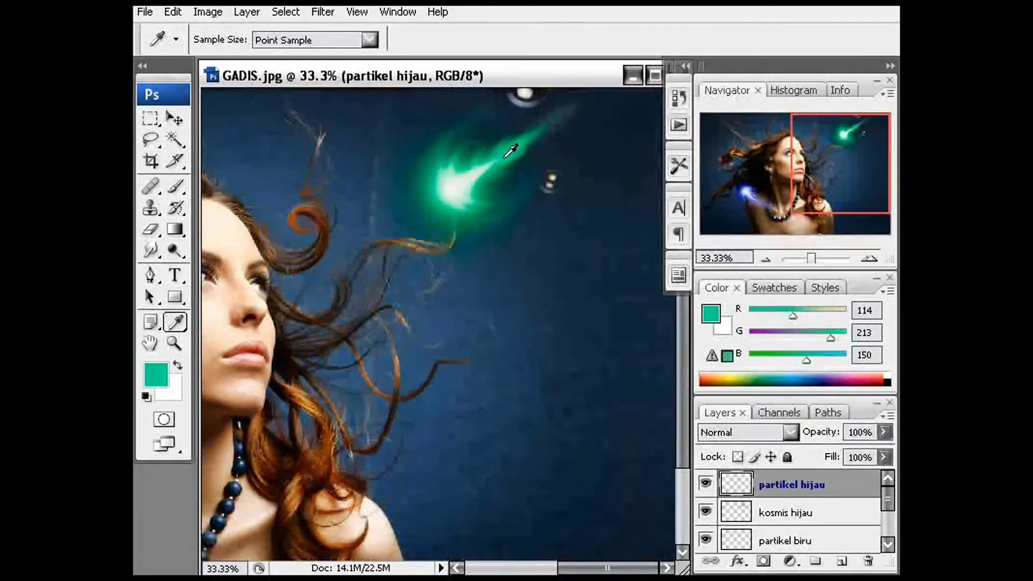
{"action": "left_click", "coordinate": [485, 173]}
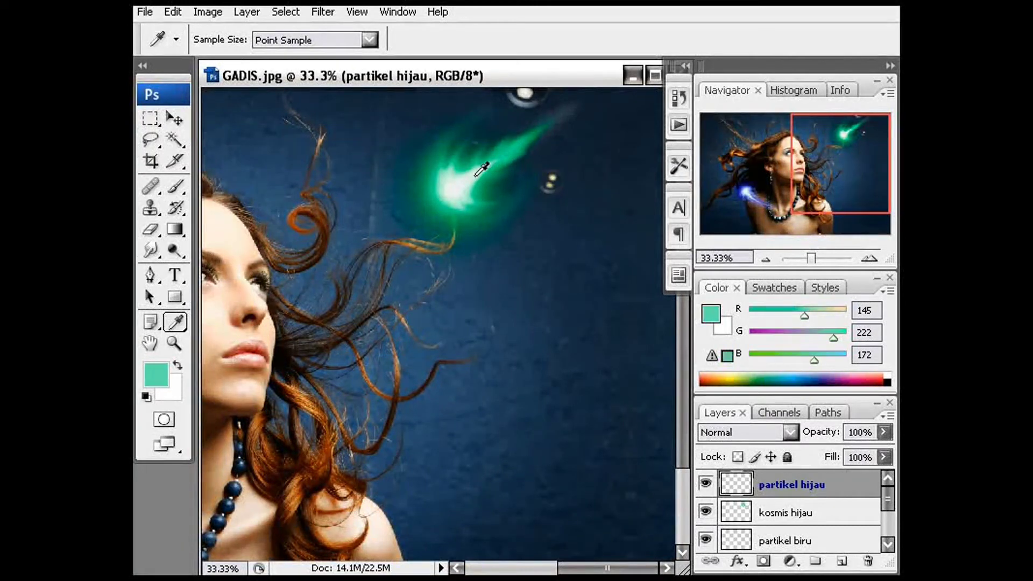
{"action": "left_click", "coordinate": [477, 175]}
{"action": "left_click", "coordinate": [480, 171]}
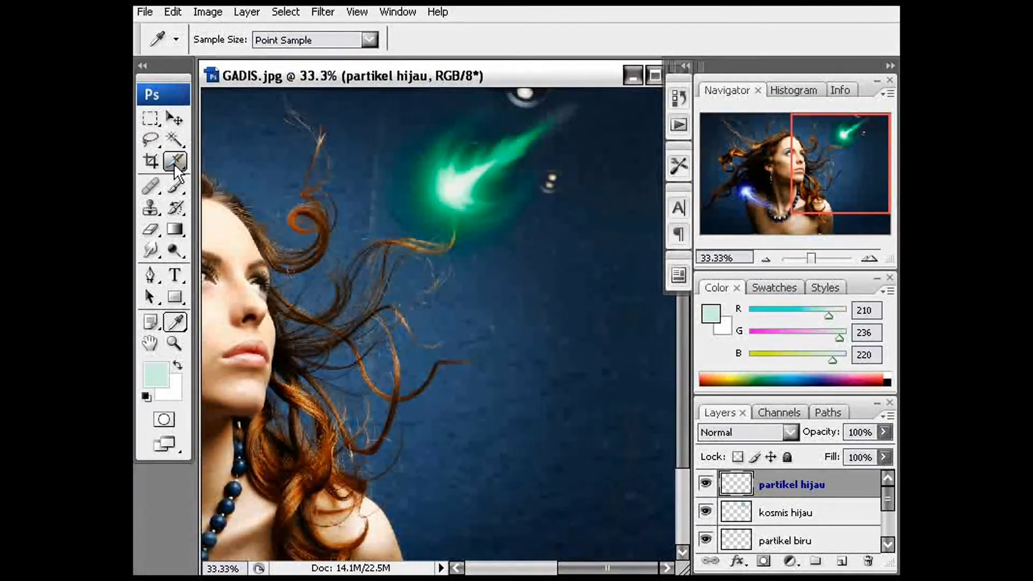
Step: Return to the Brush tool and set the particle brush's diameter to 47 px
{"action": "left_click", "coordinate": [174, 187]}
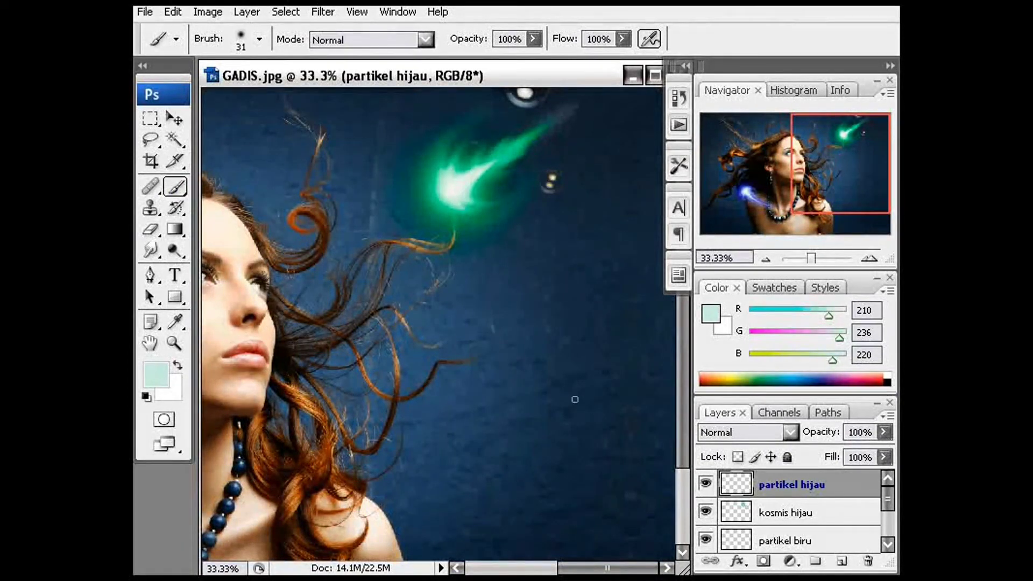
{"action": "key", "text": "ctrl+minus"}
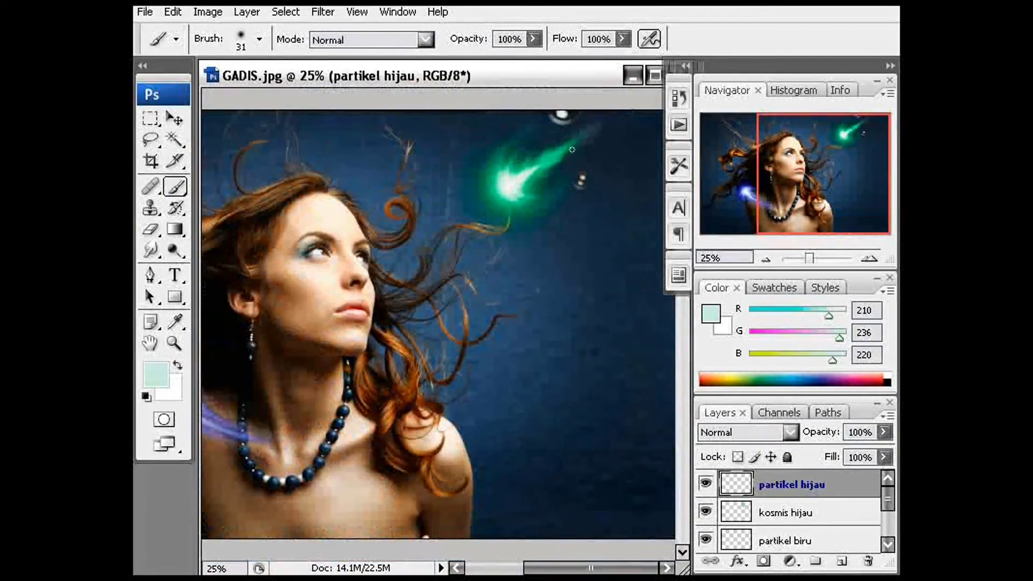
{"action": "right_click", "coordinate": [541, 162]}
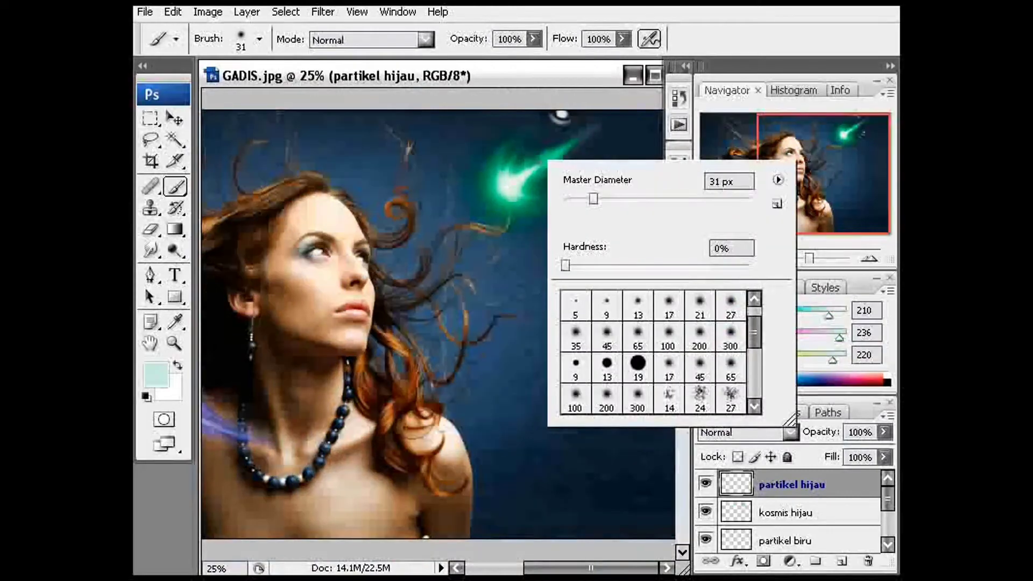
{"action": "left_click", "coordinate": [609, 201]}
{"action": "key", "text": "Return"}
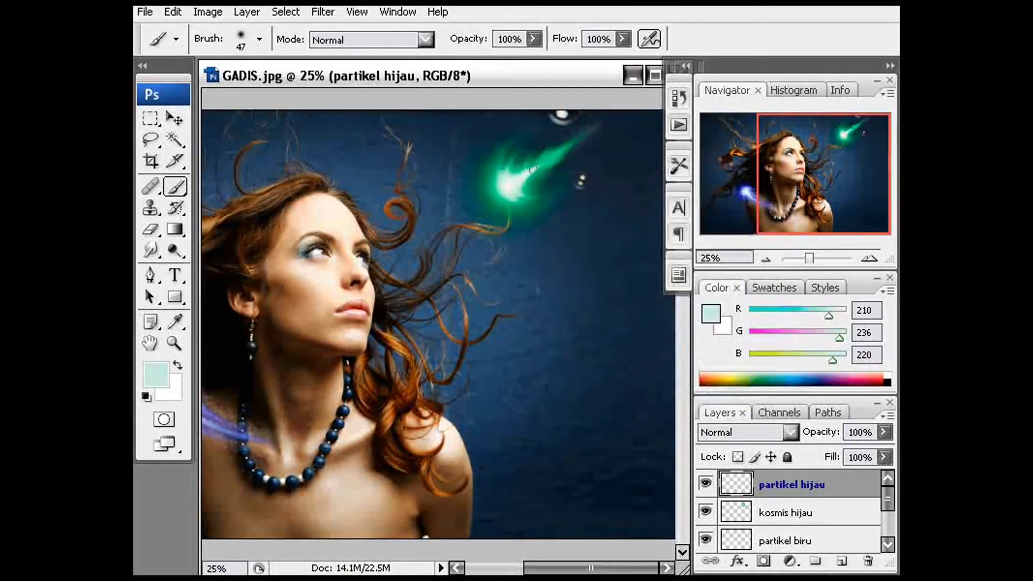
{"action": "mouse_move", "coordinate": [530, 162]}
{"action": "left_mouse_down"}
{"action": "mouse_move", "coordinate": [582, 157]}
{"action": "mouse_move", "coordinate": [584, 259]}
{"action": "mouse_move", "coordinate": [496, 269]}
{"action": "mouse_move", "coordinate": [373, 225]}
{"action": "mouse_move", "coordinate": [269, 217]}
{"action": "mouse_move", "coordinate": [303, 291]}
{"action": "mouse_move", "coordinate": [636, 277]}
{"action": "left_mouse_up"}
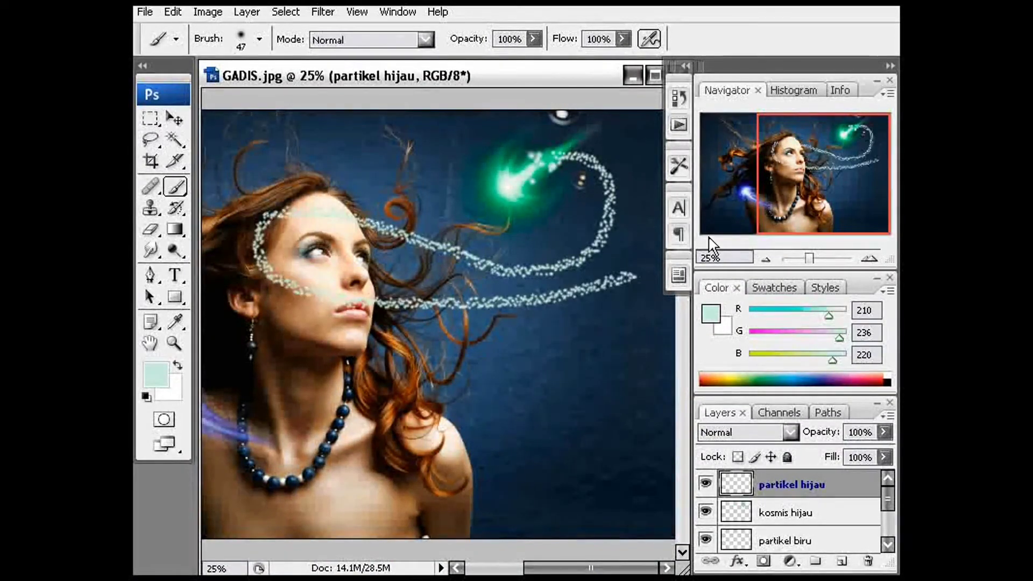
{"action": "key", "text": "ctrl+alt+z"}
{"action": "key", "text": "ctrl+alt+z"}
Step: Paint a particle trail looping from the comet's tail around the woman's head and fade its end with a 172 px soft Eraser
{"action": "mouse_move", "coordinate": [550, 160]}
{"action": "left_mouse_down"}
{"action": "mouse_move", "coordinate": [420, 186]}
{"action": "mouse_move", "coordinate": [417, 209]}
{"action": "left_mouse_up"}
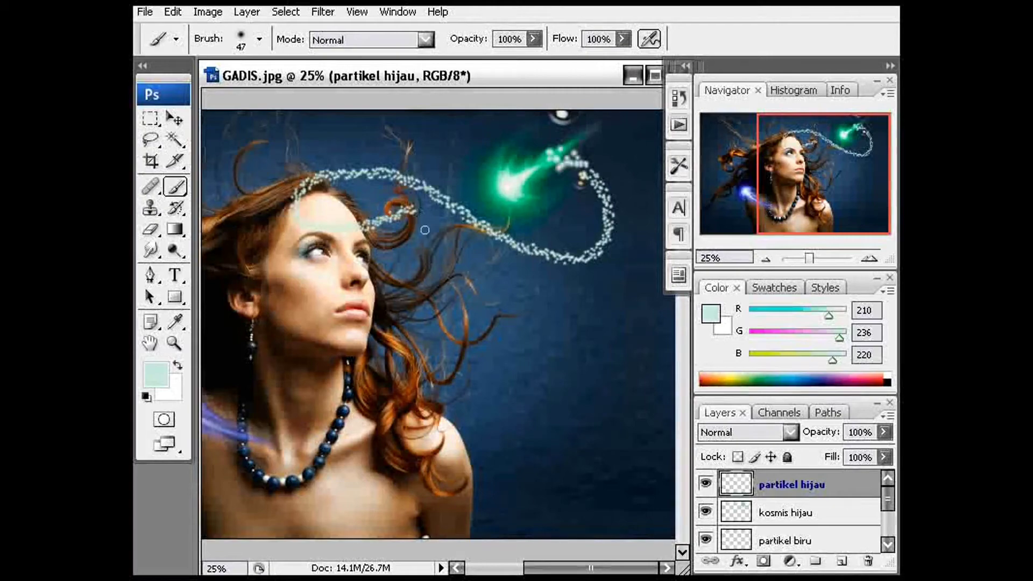
{"action": "left_click", "coordinate": [152, 226]}
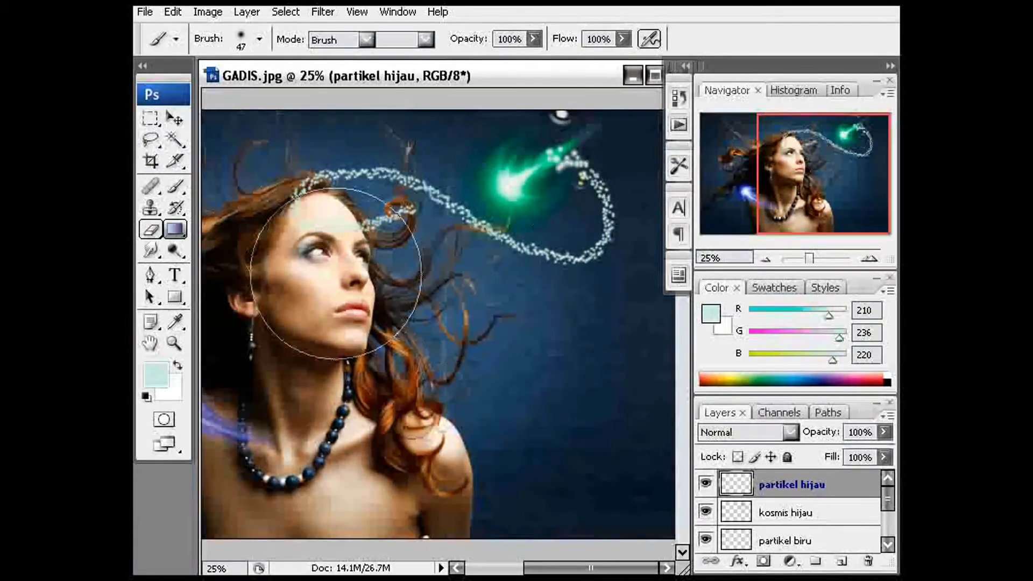
{"action": "right_click", "coordinate": [431, 311]}
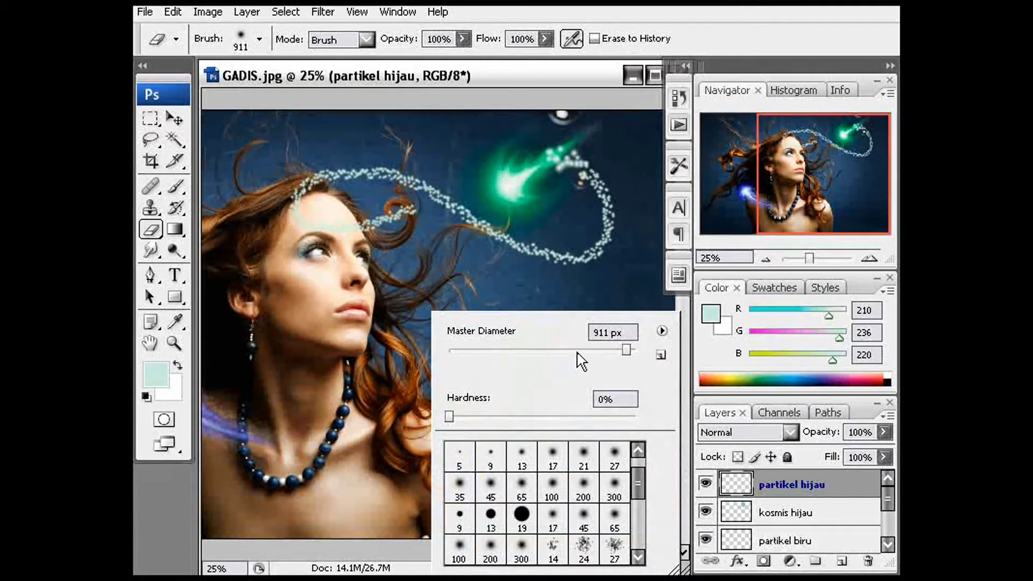
{"action": "left_click", "coordinate": [577, 349]}
{"action": "left_click", "coordinate": [412, 232]}
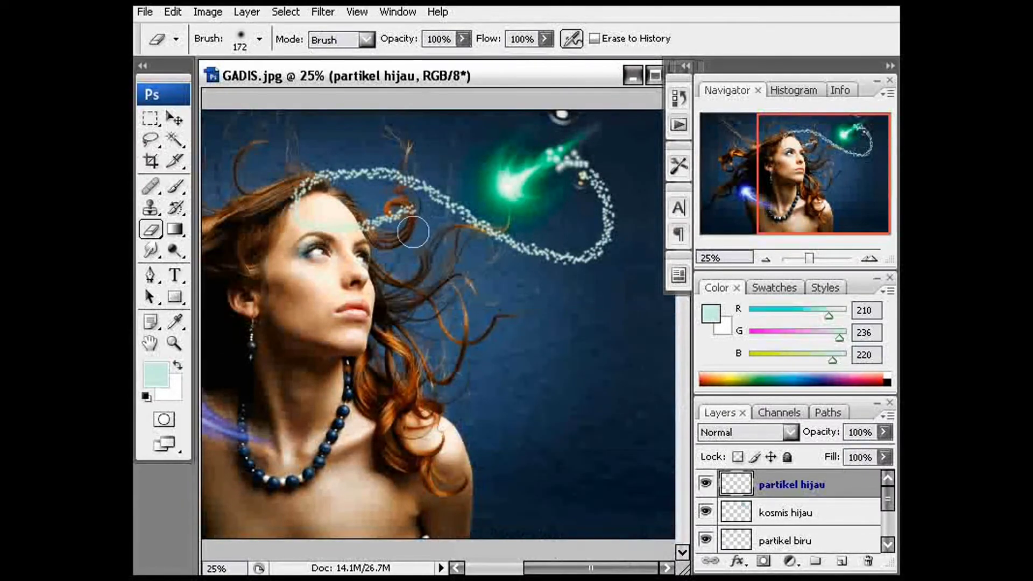
{"action": "mouse_move", "coordinate": [413, 232]}
{"action": "left_mouse_down"}
{"action": "mouse_move", "coordinate": [385, 203]}
{"action": "mouse_move", "coordinate": [393, 209]}
{"action": "mouse_move", "coordinate": [399, 193]}
{"action": "mouse_move", "coordinate": [420, 226]}
{"action": "mouse_move", "coordinate": [373, 243]}
{"action": "left_mouse_up"}
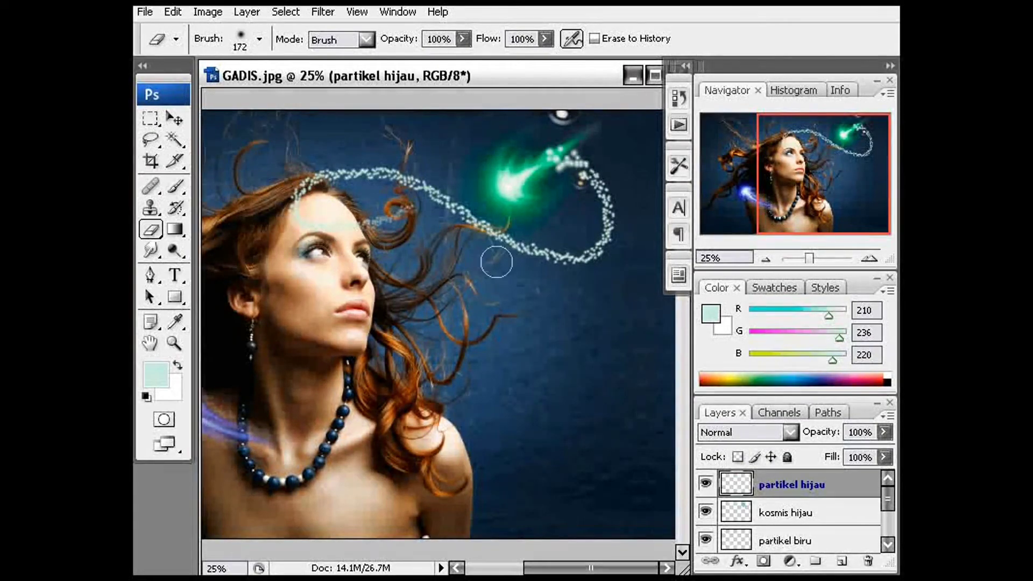
Step: Lower the partikel hijau layer's opacity to 35%
{"action": "left_click", "coordinate": [883, 431]}
{"action": "left_click_drag", "start_coordinate": [885, 456], "coordinate": [821, 451]}
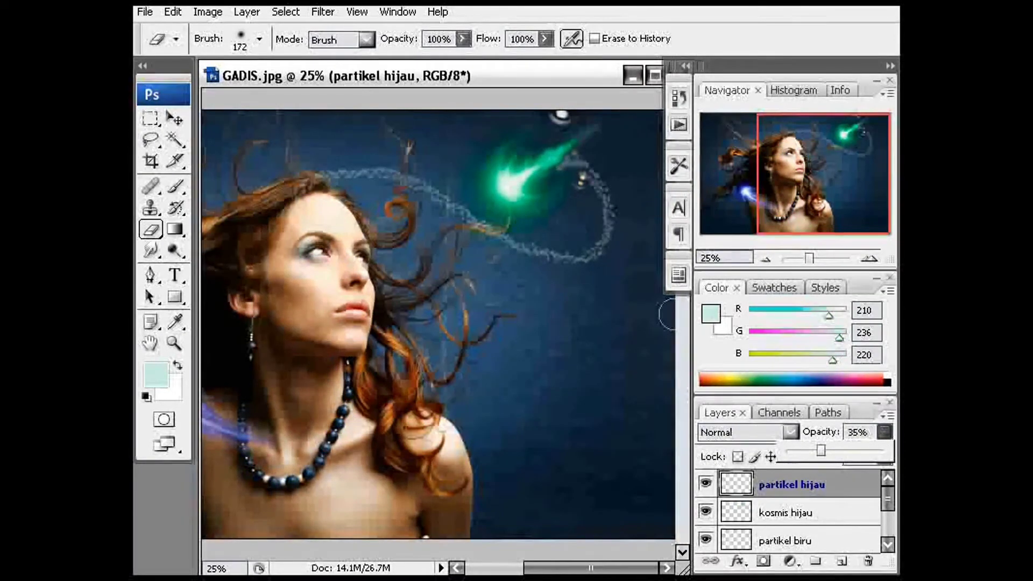
Step: Select the particles beside the green comet's tail with a rectangular marquee, scale them to 113.4% width and 154.6% height, and deselect
{"action": "left_click", "coordinate": [150, 118]}
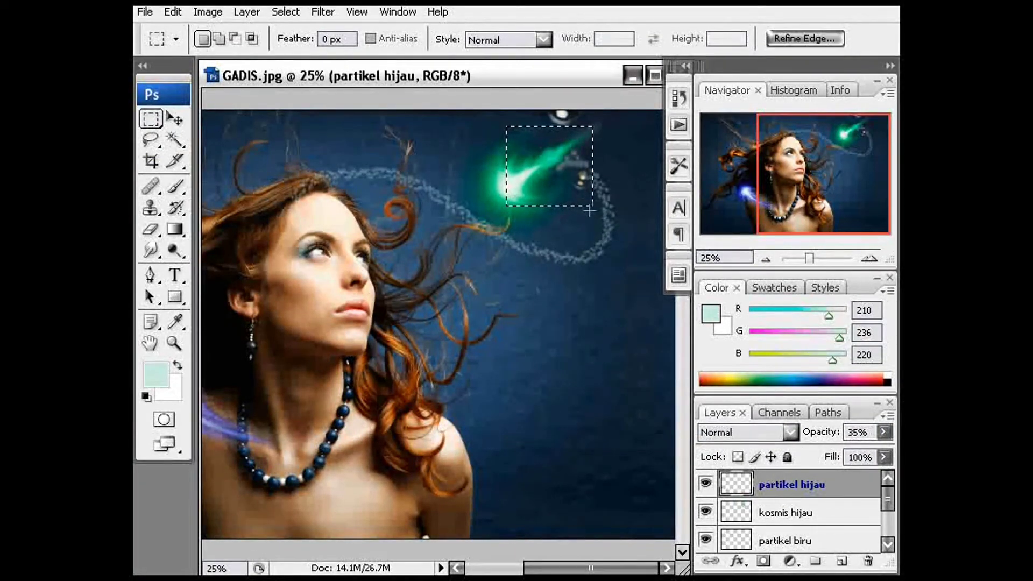
{"action": "key", "text": "ctrl+t"}
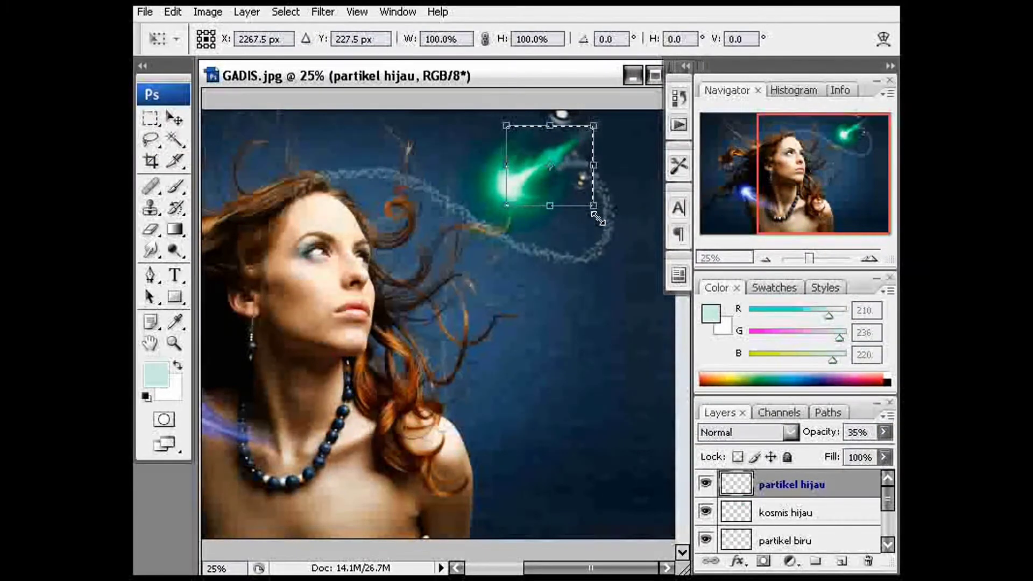
{"action": "left_click_drag", "start_coordinate": [597, 201], "coordinate": [607, 257]}
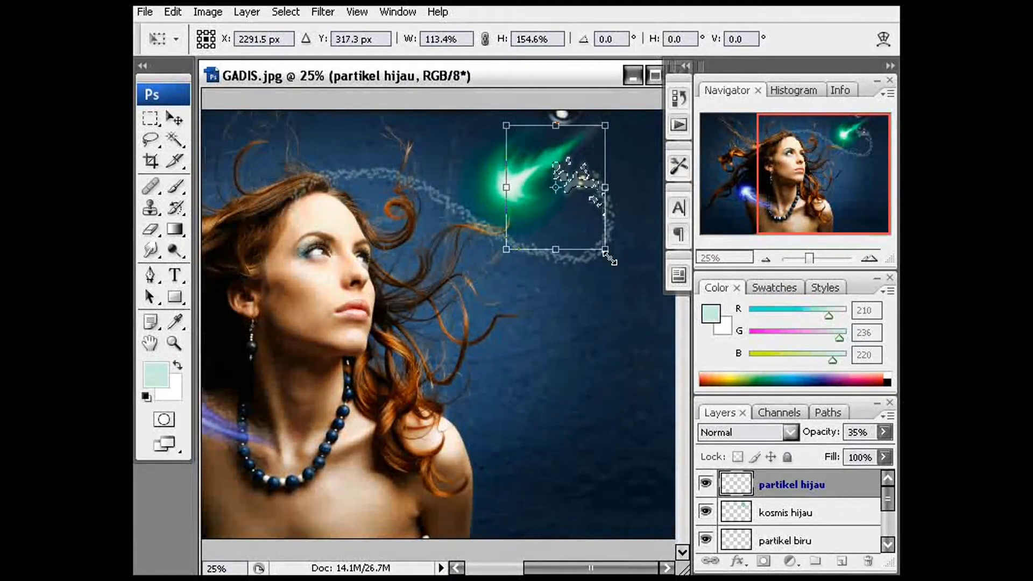
{"action": "key", "text": "Return"}
{"action": "key", "text": "m"}
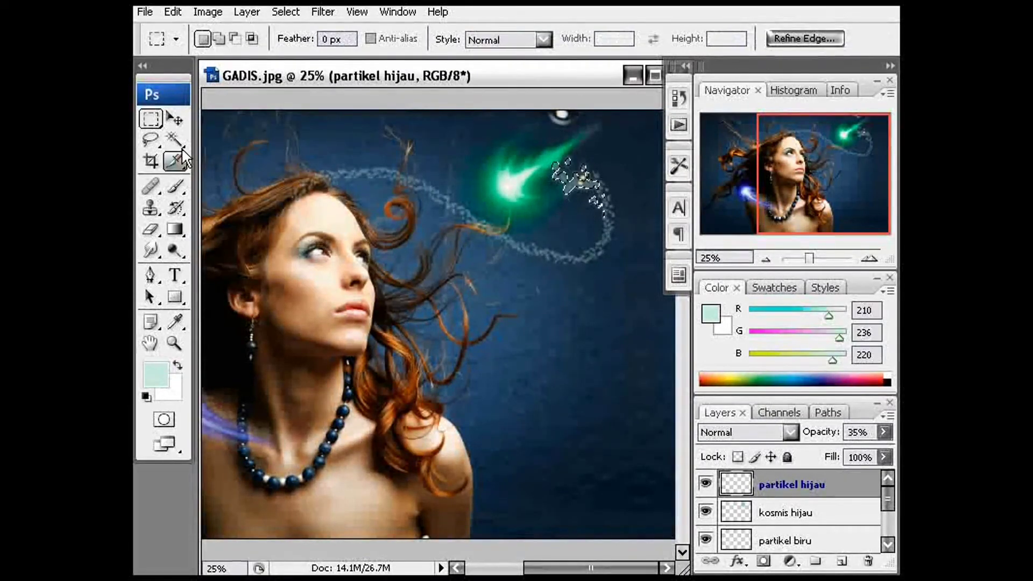
{"action": "left_click", "coordinate": [359, 157]}
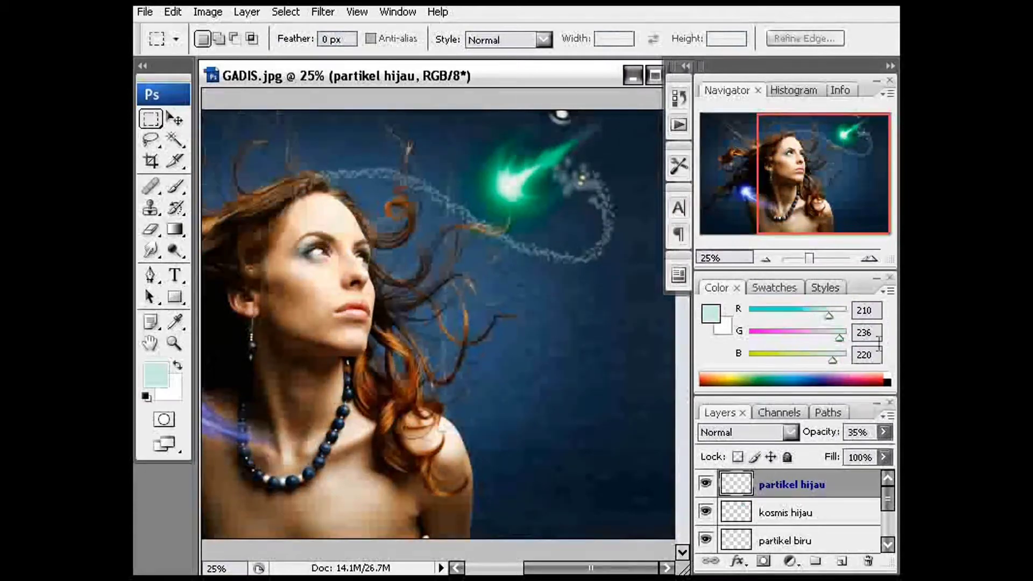
Step: Lower the partikel hijau layer's fill to 53%
{"action": "left_click", "coordinate": [884, 457]}
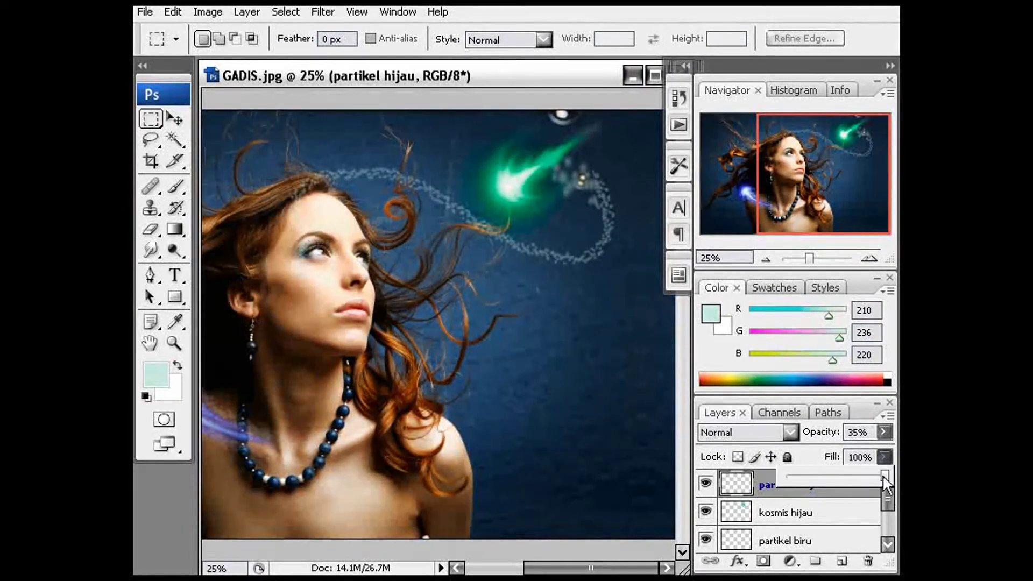
{"action": "left_click_drag", "start_coordinate": [884, 474], "coordinate": [854, 475]}
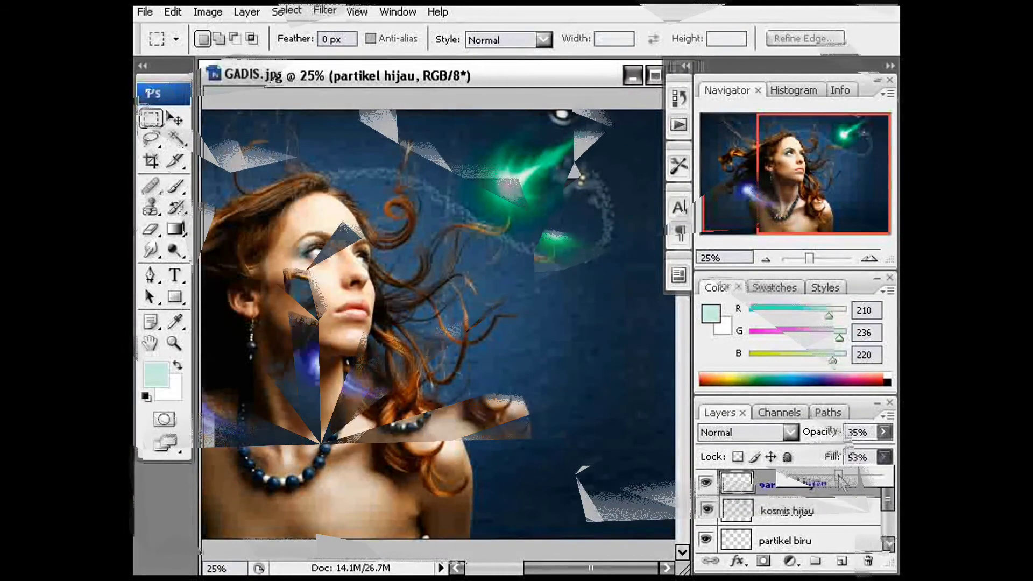
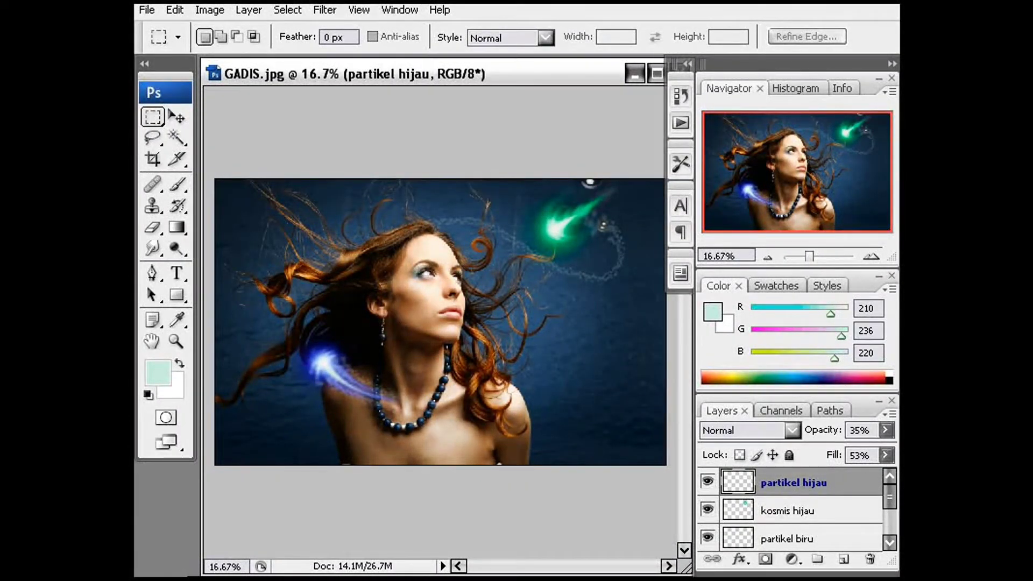
Step: Free-transform the green particle trail: rotate it to -19.4°, scale its height to 89.5%, and shift it right around the green comet
{"action": "key", "text": "ctrl+t"}
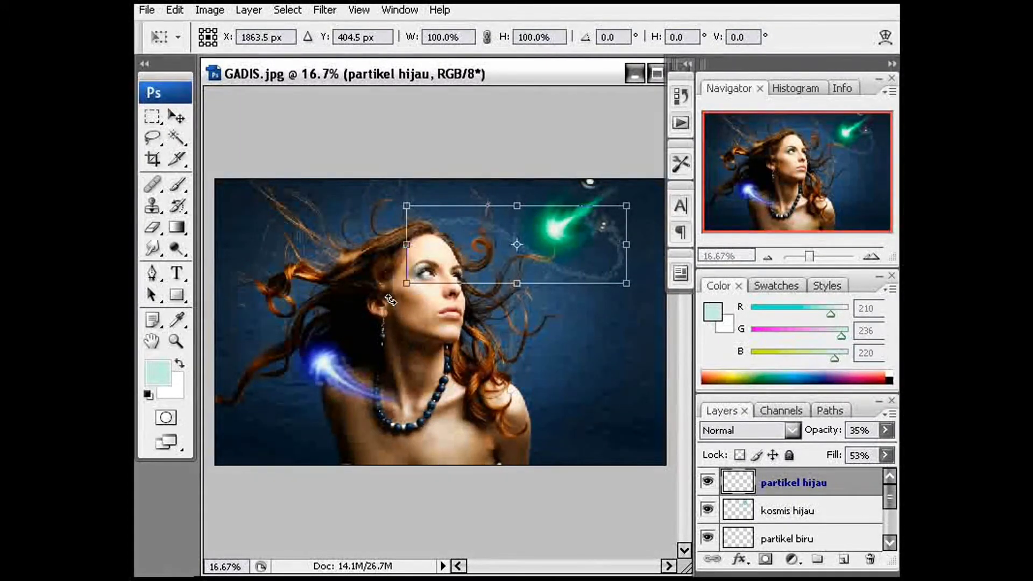
{"action": "left_click_drag", "start_coordinate": [390, 300], "coordinate": [402, 326]}
{"action": "mouse_move", "coordinate": [487, 248]}
{"action": "left_mouse_down"}
{"action": "mouse_move", "coordinate": [501, 259]}
{"action": "mouse_move", "coordinate": [493, 247]}
{"action": "left_mouse_up"}
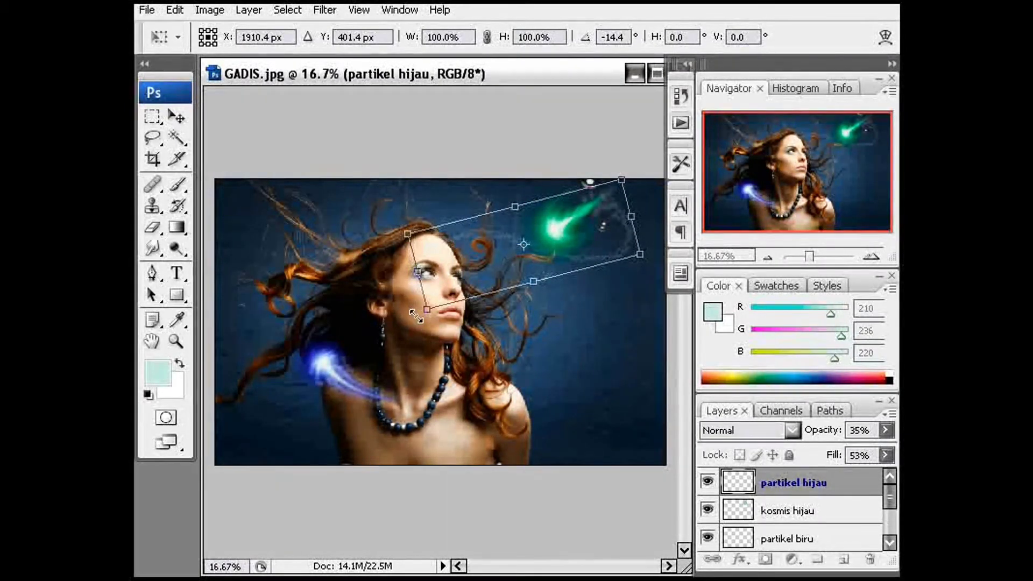
{"action": "mouse_move", "coordinate": [416, 316]}
{"action": "left_mouse_down"}
{"action": "mouse_move", "coordinate": [421, 329]}
{"action": "mouse_move", "coordinate": [399, 307]}
{"action": "mouse_move", "coordinate": [398, 323]}
{"action": "left_mouse_up"}
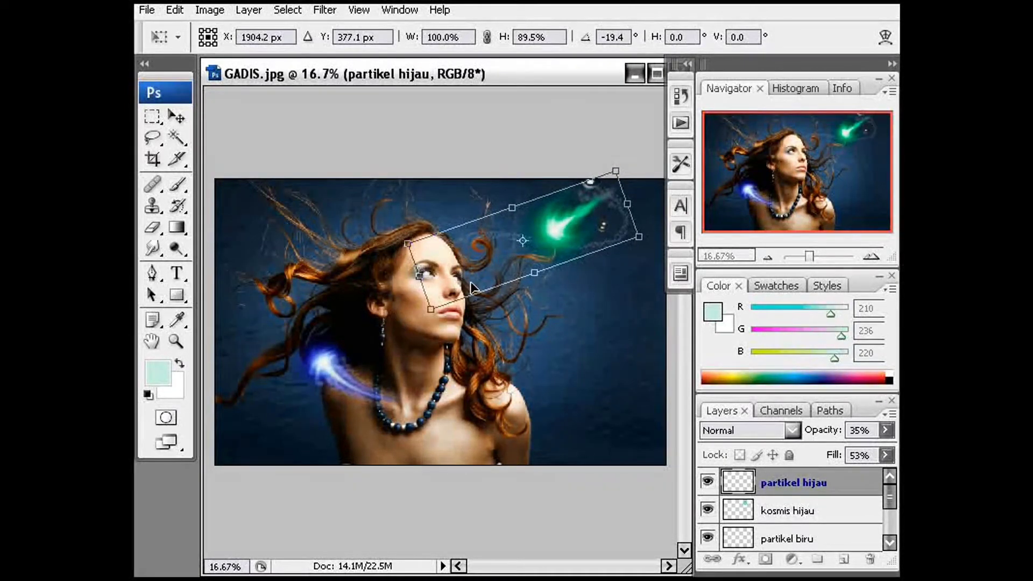
{"action": "left_click_drag", "start_coordinate": [472, 285], "coordinate": [484, 288]}
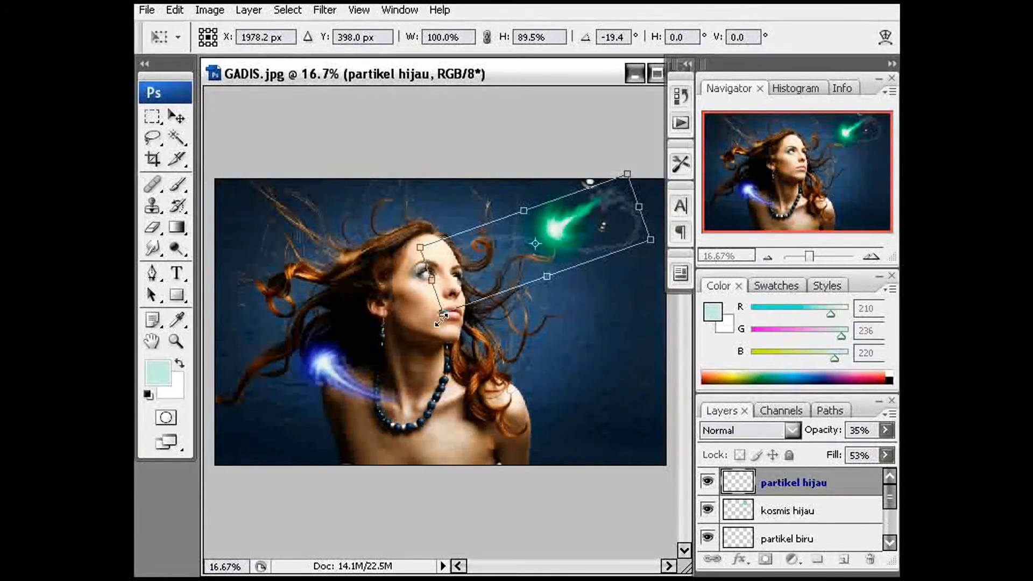
{"action": "key", "text": "Return"}
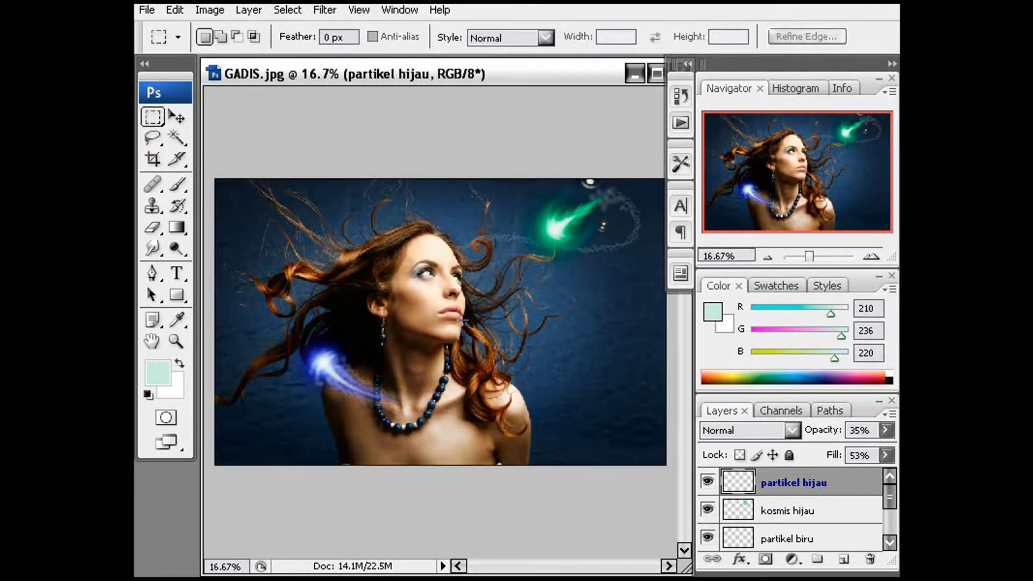
Step: Add a Levels adjustment layer directly above the Background, with the RGB black input at 94 and brighter midtones
{"action": "left_click_drag", "start_coordinate": [890, 499], "coordinate": [891, 531]}
{"action": "left_click", "coordinate": [810, 542]}
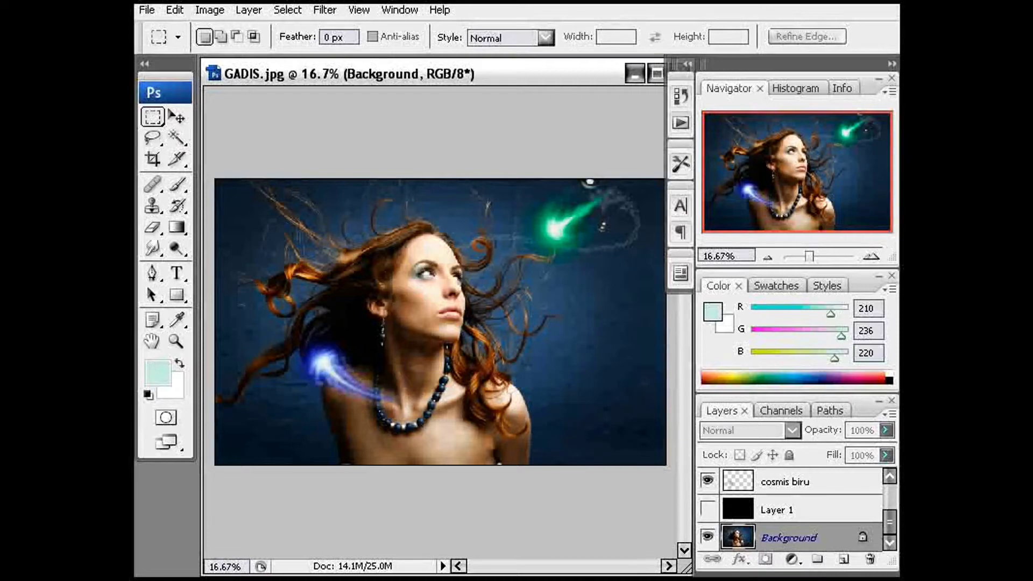
{"action": "left_click", "coordinate": [793, 560]}
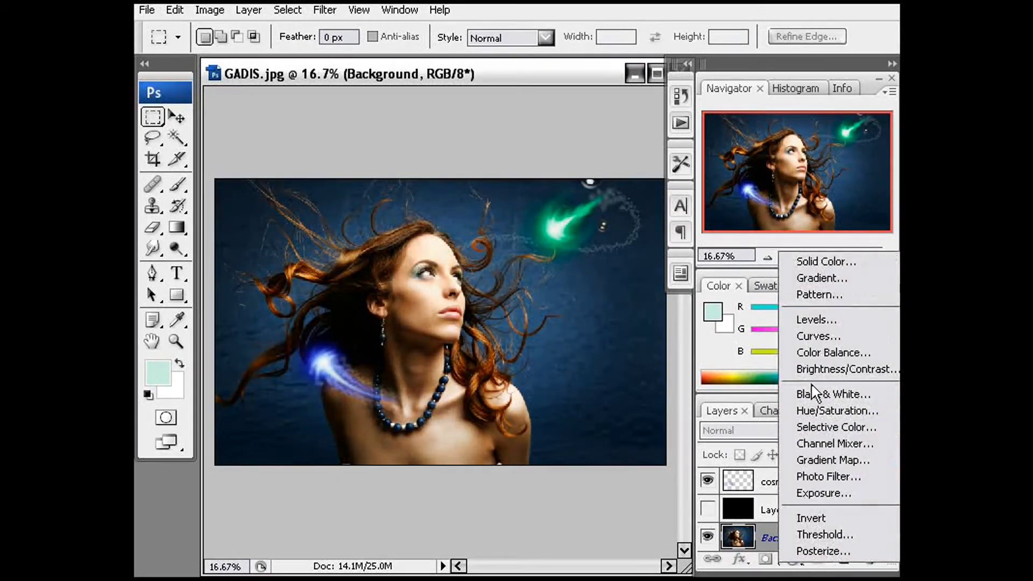
{"action": "left_click", "coordinate": [821, 324]}
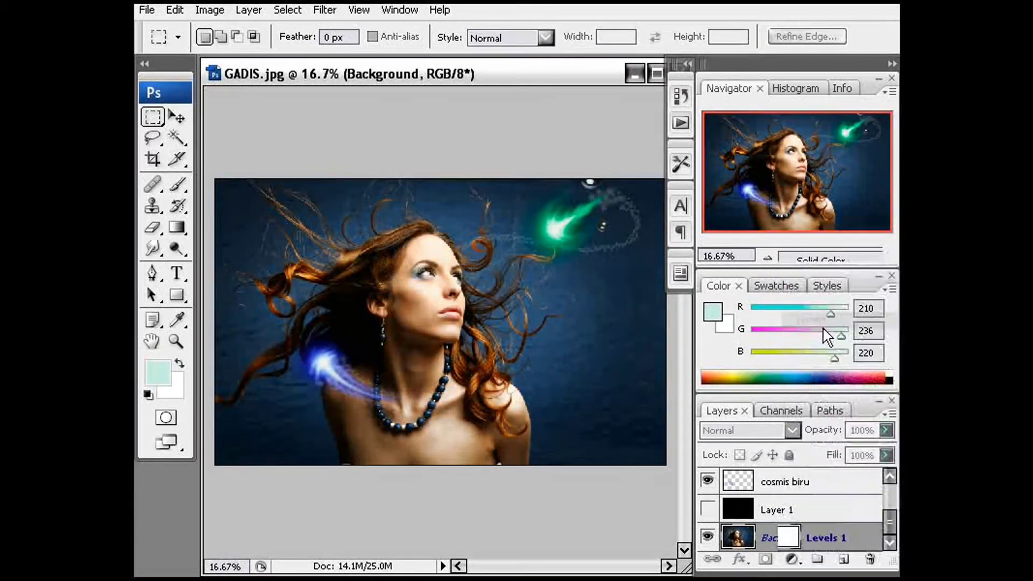
{"action": "left_click_drag", "start_coordinate": [587, 351], "coordinate": [679, 349]}
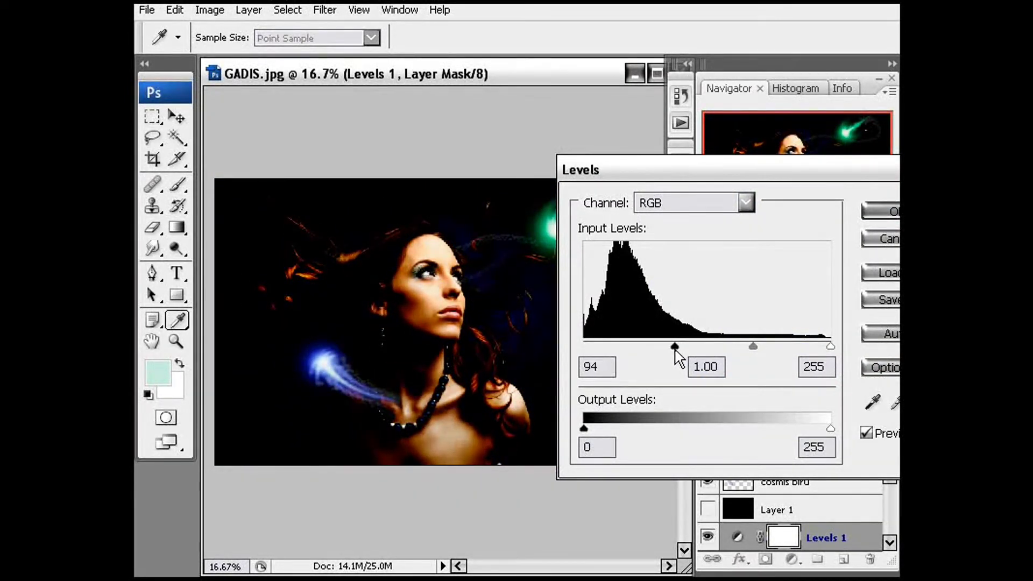
{"action": "left_click_drag", "start_coordinate": [753, 346], "coordinate": [726, 353]}
{"action": "left_click", "coordinate": [883, 212]}
{"action": "key", "text": "m"}
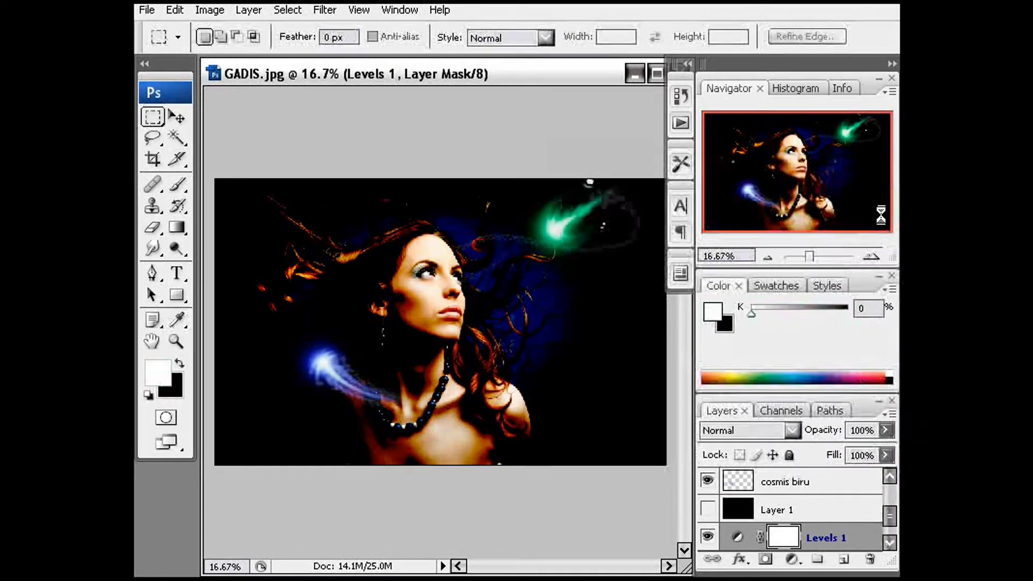
{"action": "key", "text": "d"}
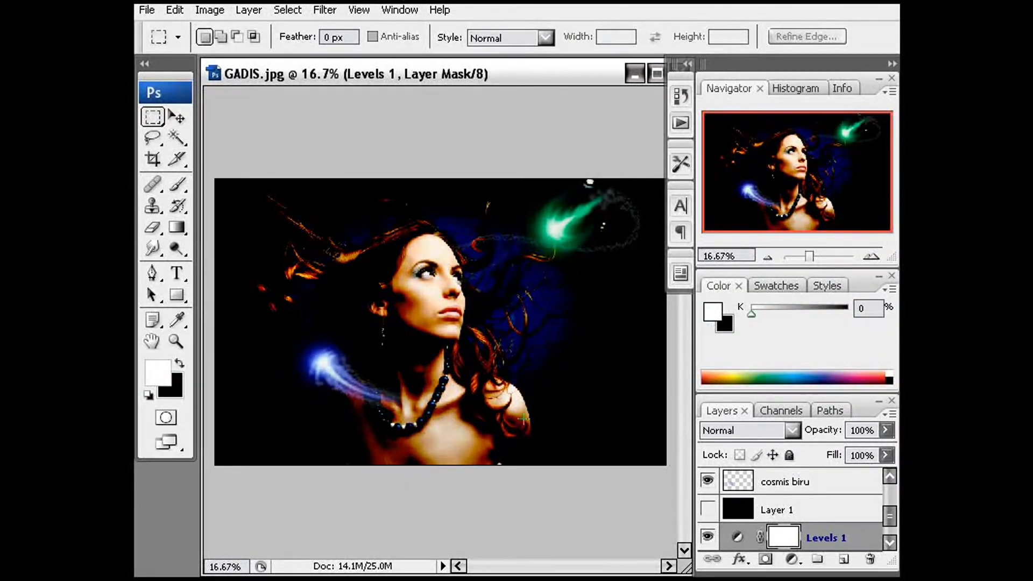
Step: Look through the image adjustments available for the Levels layer's mask
{"action": "left_click", "coordinate": [210, 10]}
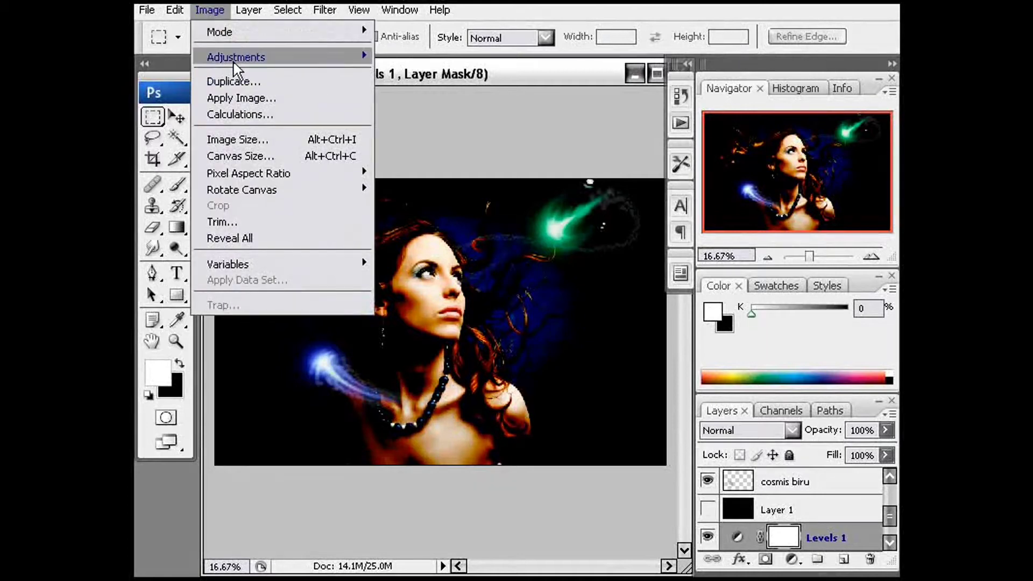
{"action": "mouse_move", "coordinate": [233, 62]}
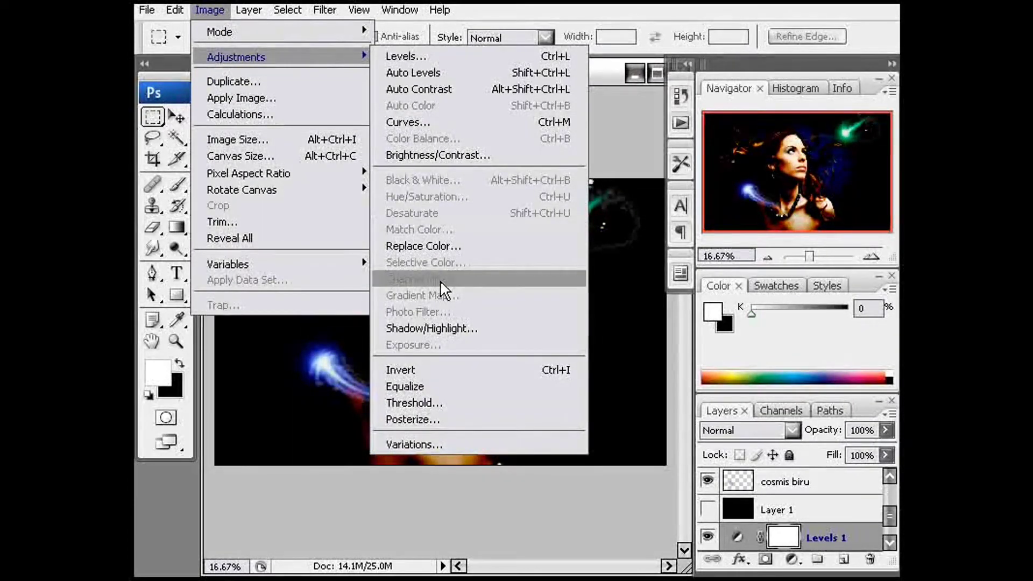
Step: Apply the Shadow/Highlight adjustment to the Background layer with shadows and highlights both at 0%
{"action": "left_click", "coordinate": [889, 524]}
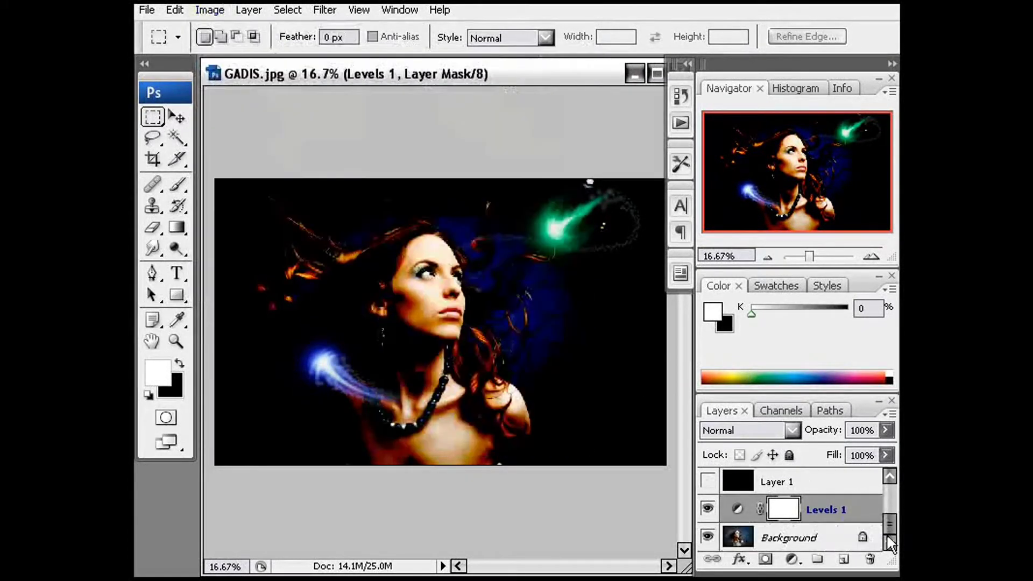
{"action": "left_click", "coordinate": [789, 538]}
{"action": "left_click", "coordinate": [209, 9]}
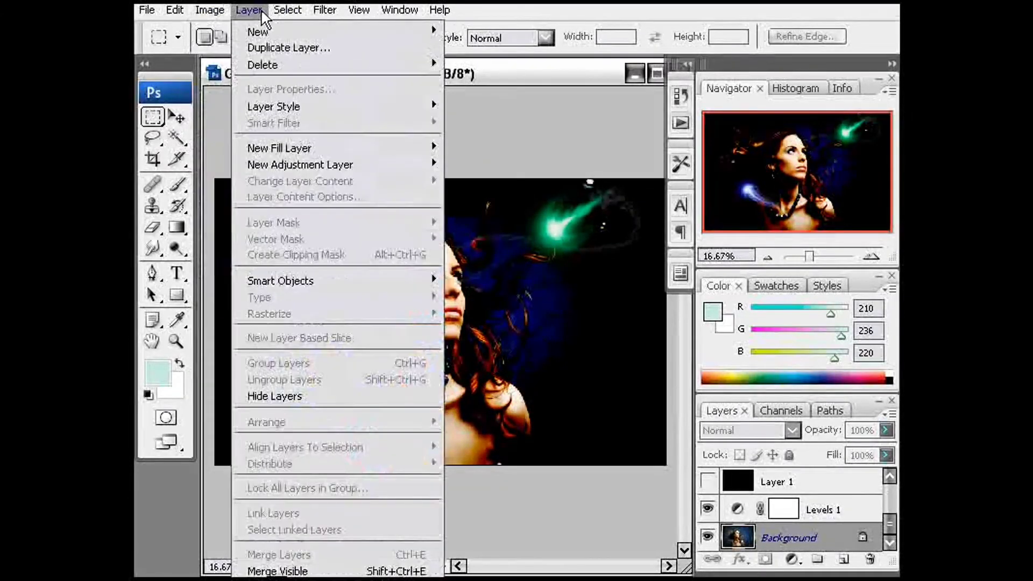
{"action": "mouse_move", "coordinate": [237, 57]}
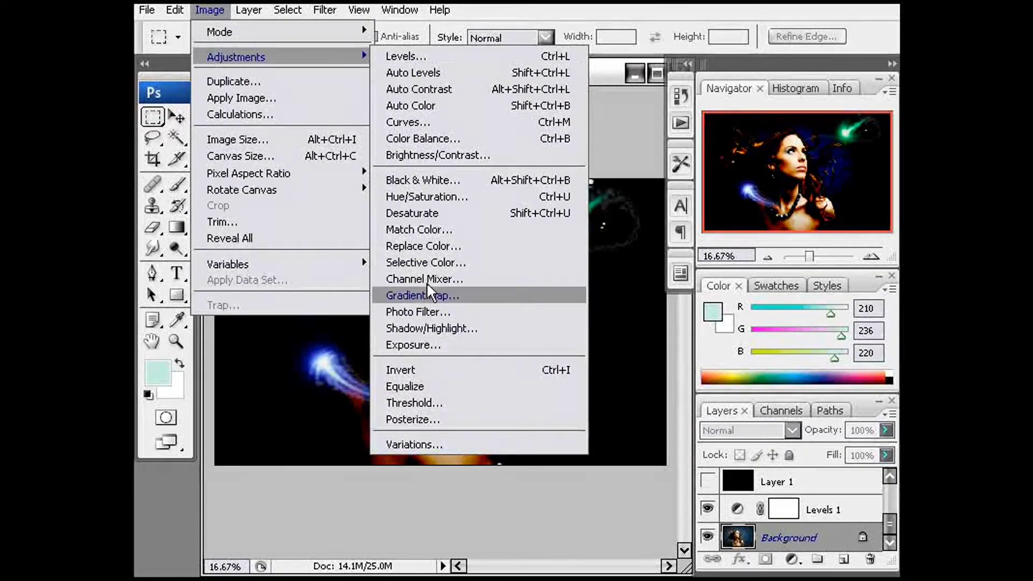
{"action": "left_click", "coordinate": [433, 329]}
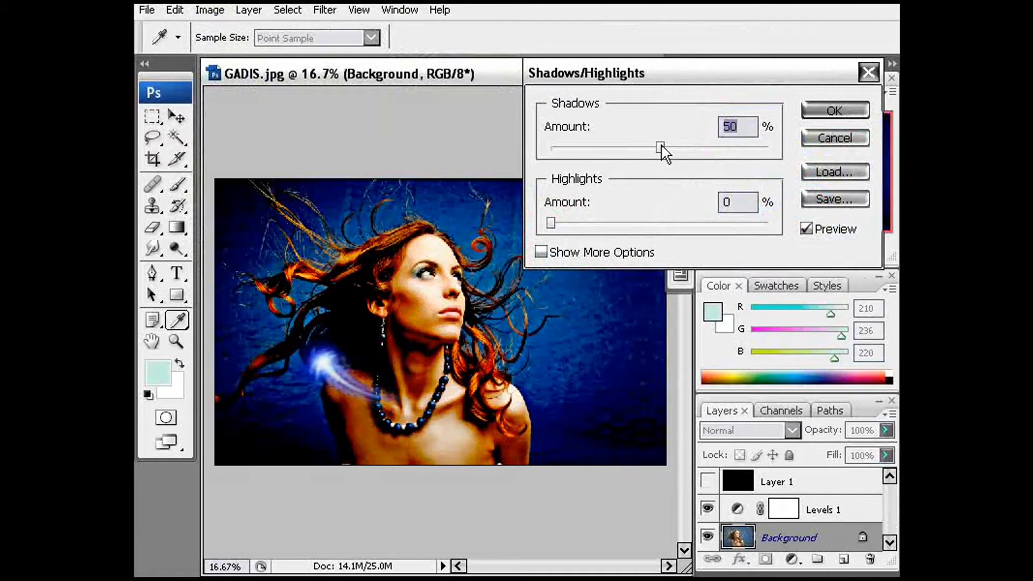
{"action": "left_click_drag", "start_coordinate": [662, 146], "coordinate": [511, 166]}
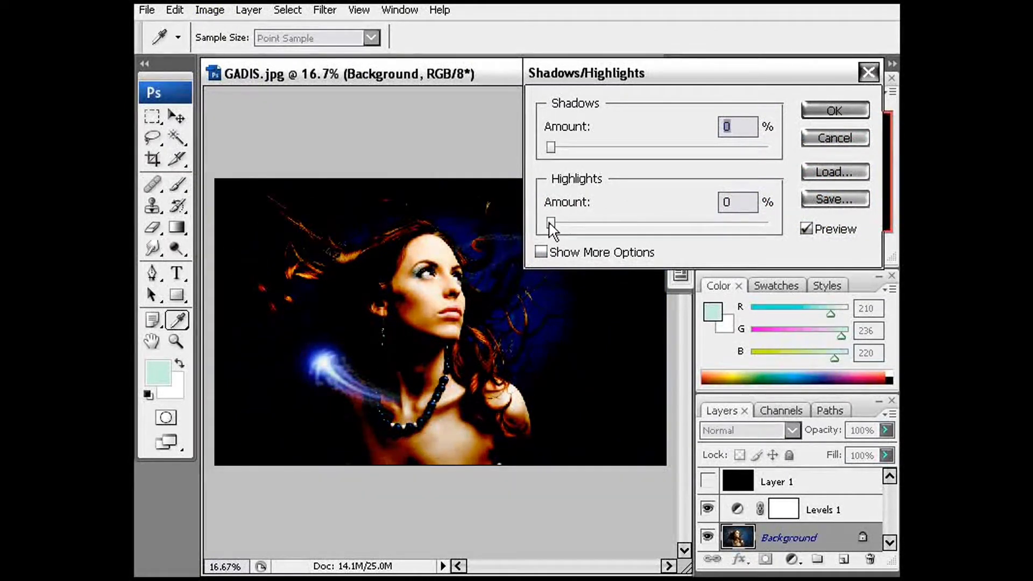
{"action": "mouse_move", "coordinate": [550, 220]}
{"action": "left_mouse_down"}
{"action": "mouse_move", "coordinate": [568, 220]}
{"action": "mouse_move", "coordinate": [544, 222]}
{"action": "left_mouse_up"}
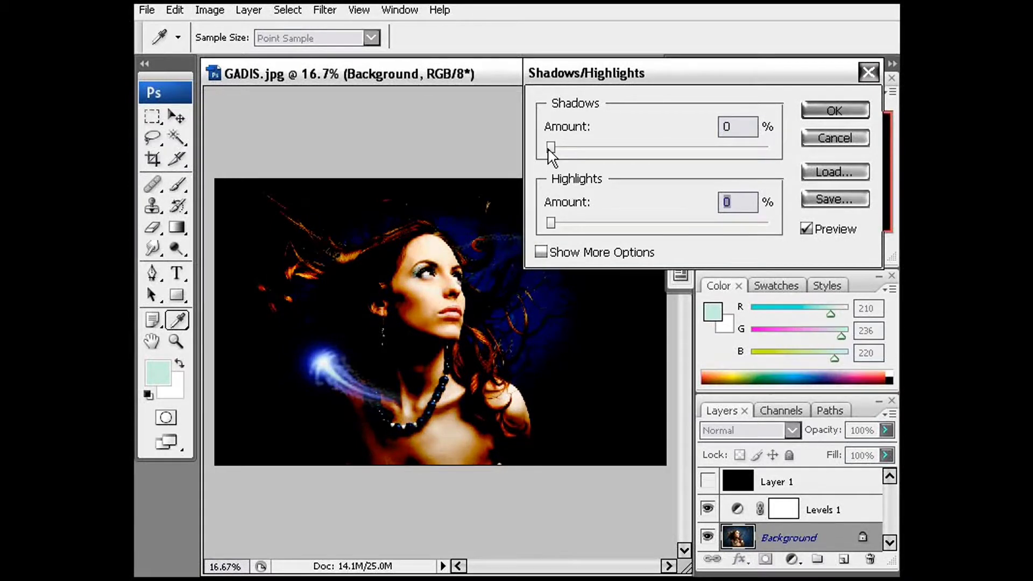
{"action": "mouse_move", "coordinate": [548, 151]}
{"action": "left_mouse_down"}
{"action": "mouse_move", "coordinate": [566, 150]}
{"action": "mouse_move", "coordinate": [553, 157]}
{"action": "left_mouse_up"}
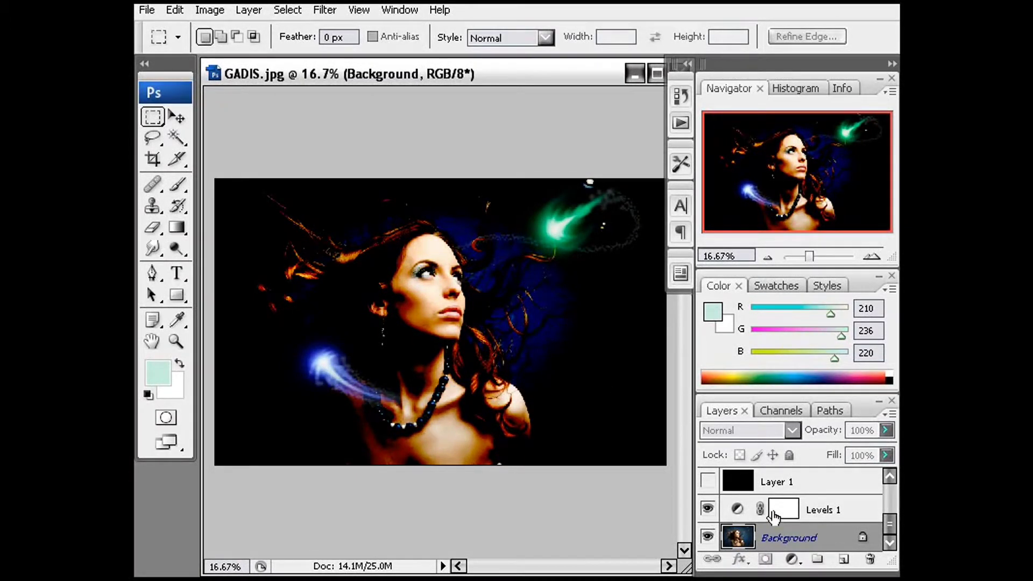
Step: Set the midtone input level of the Levels 1 adjustment layer to 1.08 on the RGB channel
{"action": "double_click", "coordinate": [737, 510]}
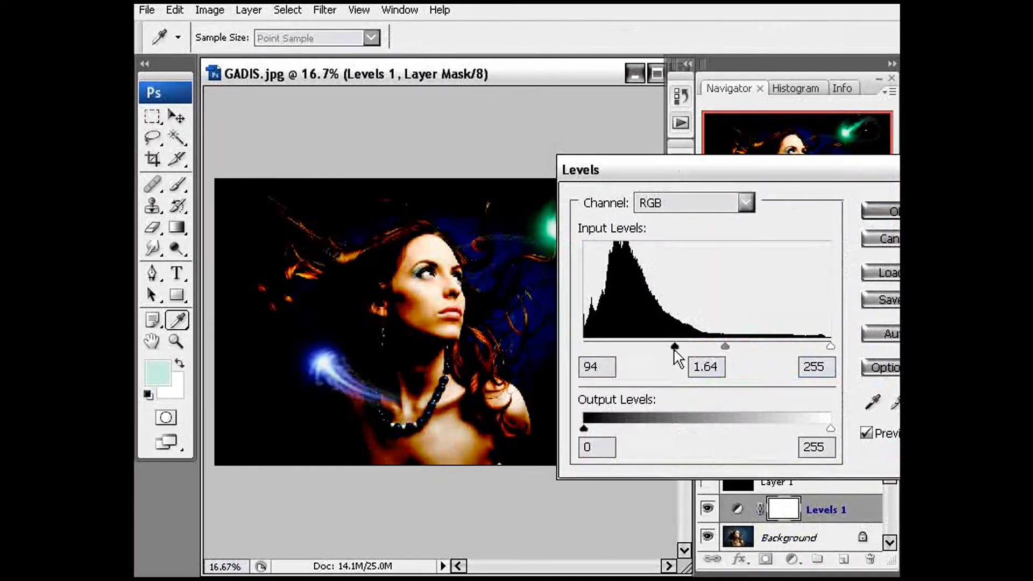
{"action": "left_click_drag", "start_coordinate": [676, 347], "coordinate": [749, 349]}
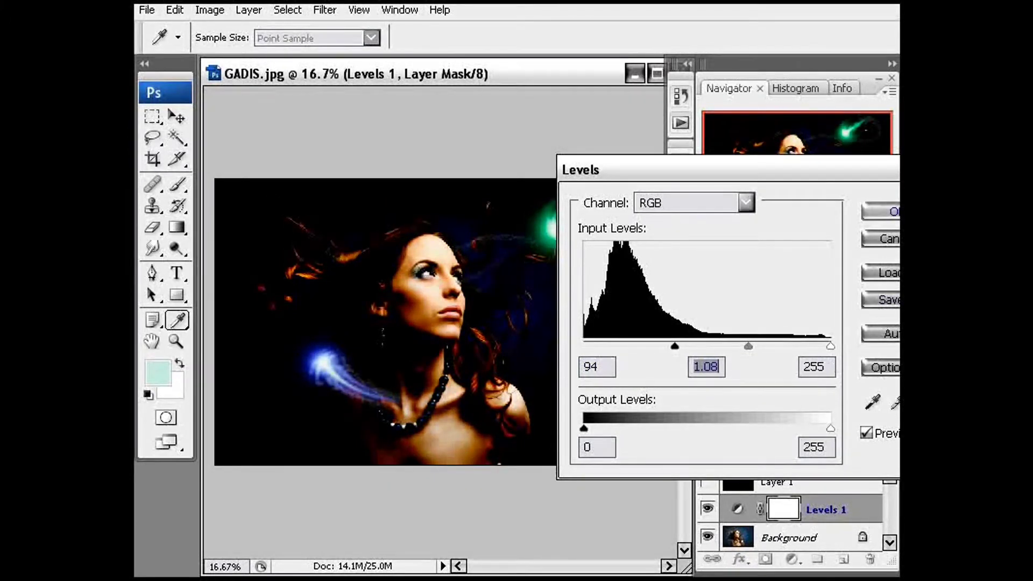
{"action": "left_click_drag", "start_coordinate": [726, 170], "coordinate": [826, 127]}
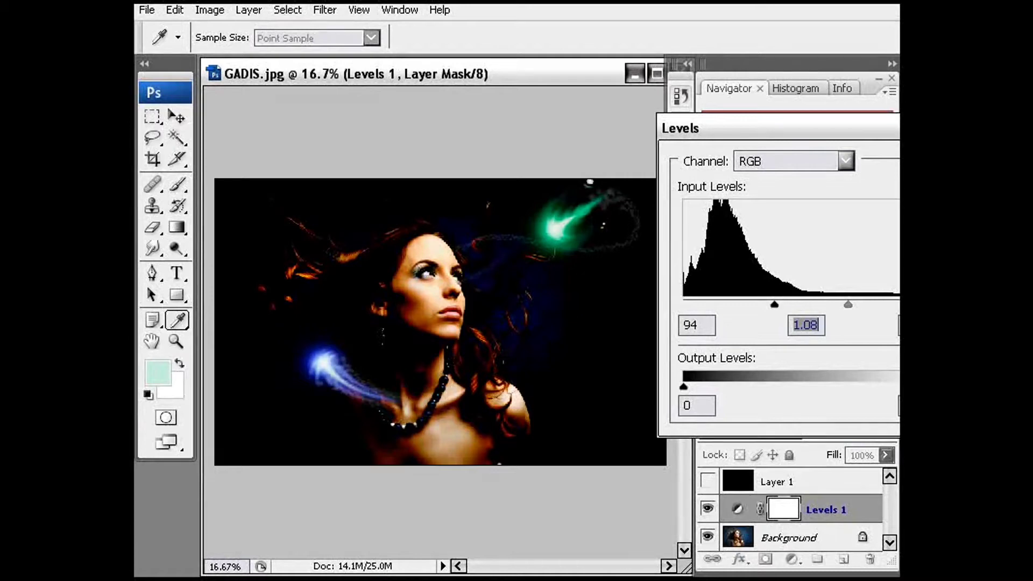
{"action": "key", "text": "Return"}
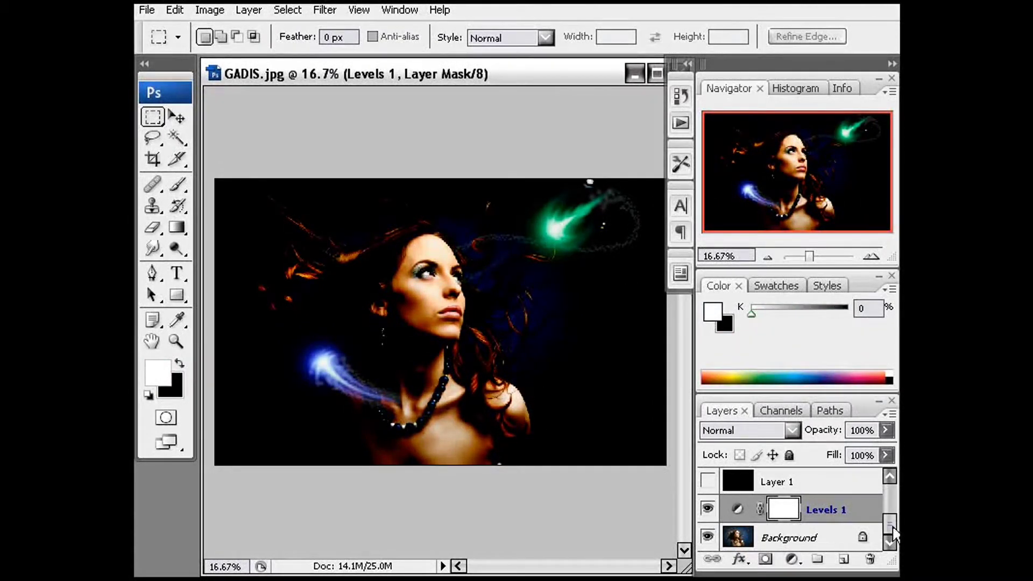
{"action": "mouse_move", "coordinate": [893, 527]}
{"action": "left_mouse_down"}
{"action": "mouse_move", "coordinate": [889, 509]}
{"action": "mouse_move", "coordinate": [891, 535]}
{"action": "left_mouse_up"}
Step: Enter Quick Mask mode on the Levels 1 layer and select the Brush tool
{"action": "key", "text": "ctrl+plus"}
{"action": "key", "text": "ctrl+plus"}
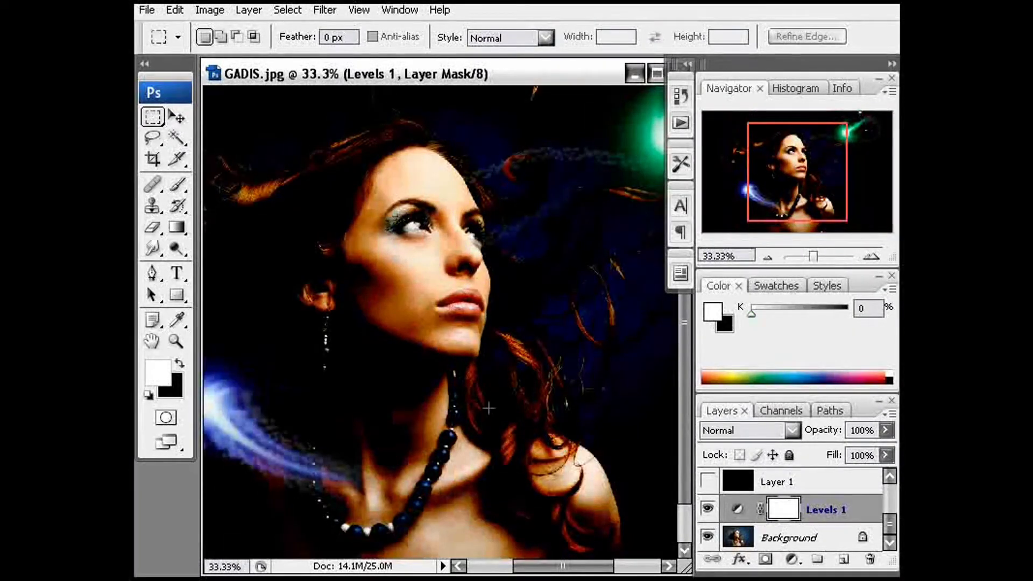
{"action": "left_click_drag", "start_coordinate": [494, 424], "coordinate": [470, 404]}
{"action": "key", "text": "ctrl+d"}
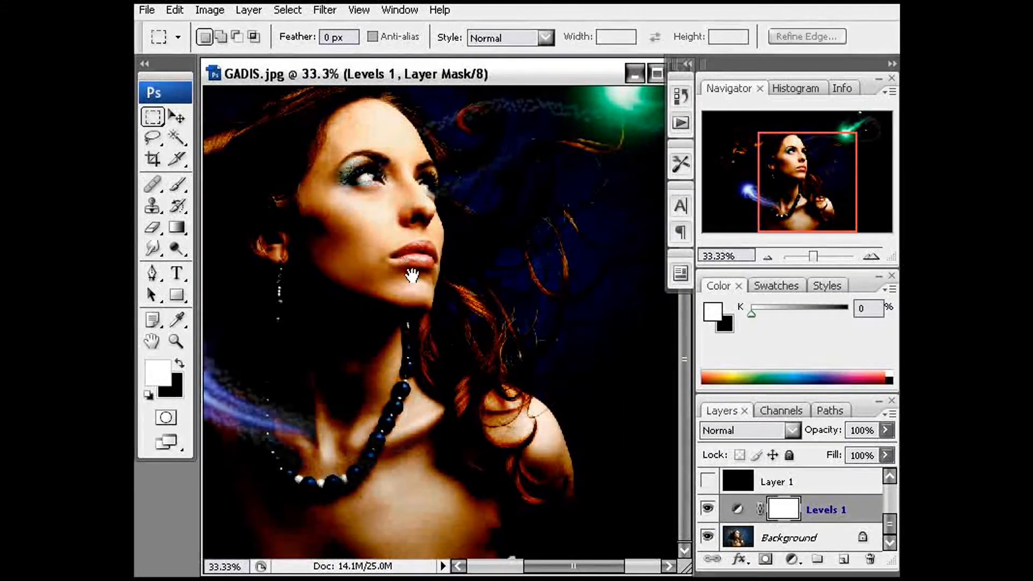
{"action": "mouse_move", "coordinate": [412, 276]}
{"action": "left_mouse_down"}
{"action": "mouse_move", "coordinate": [418, 347]}
{"action": "mouse_move", "coordinate": [413, 291]}
{"action": "left_mouse_up"}
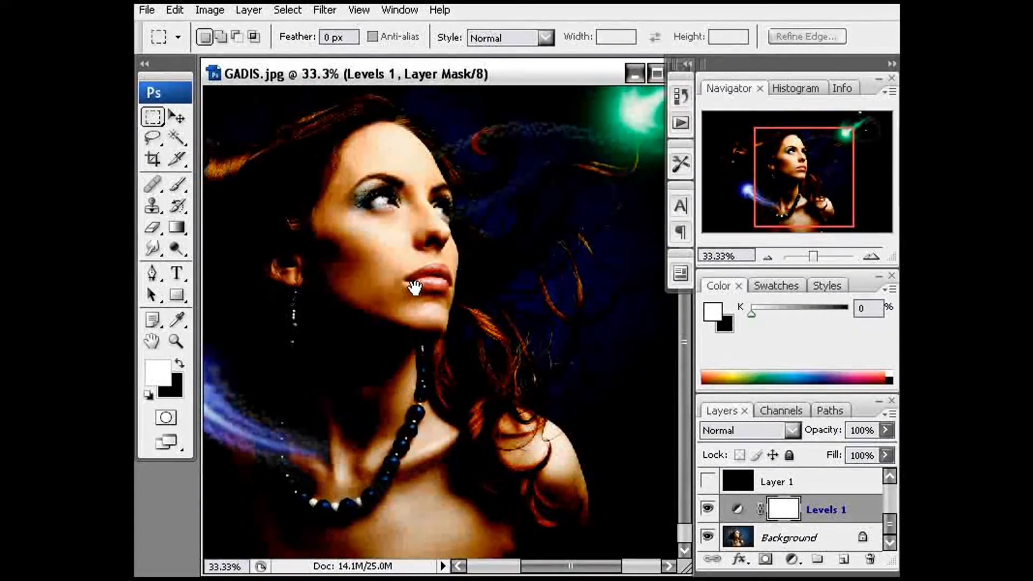
{"action": "left_click", "coordinate": [174, 422]}
{"action": "left_click", "coordinate": [178, 184]}
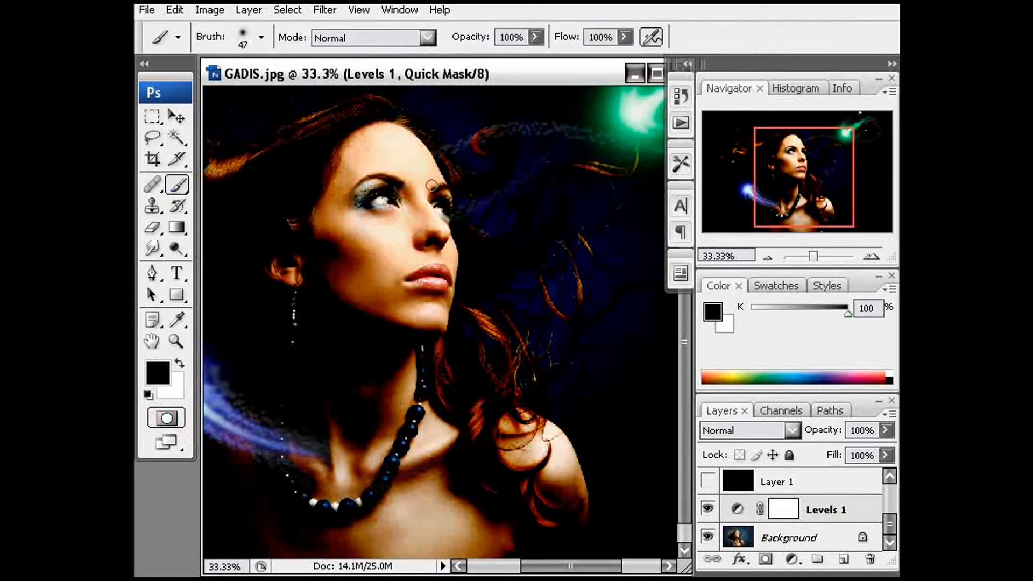
{"action": "right_click", "coordinate": [397, 151]}
{"action": "left_click", "coordinate": [496, 189]}
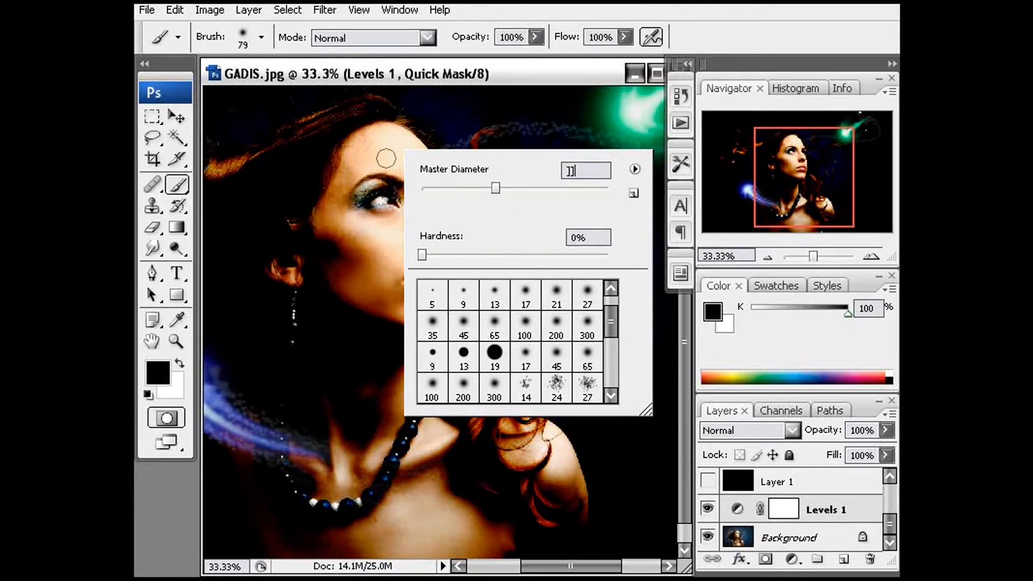
{"action": "type", "text": "]"}
{"action": "key", "text": "Return"}
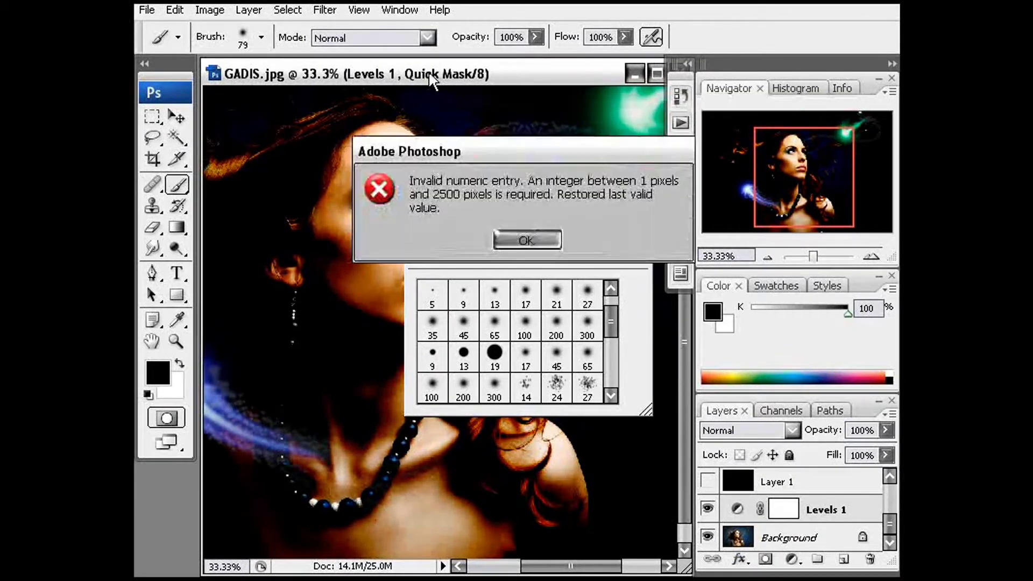
{"action": "left_click", "coordinate": [526, 240]}
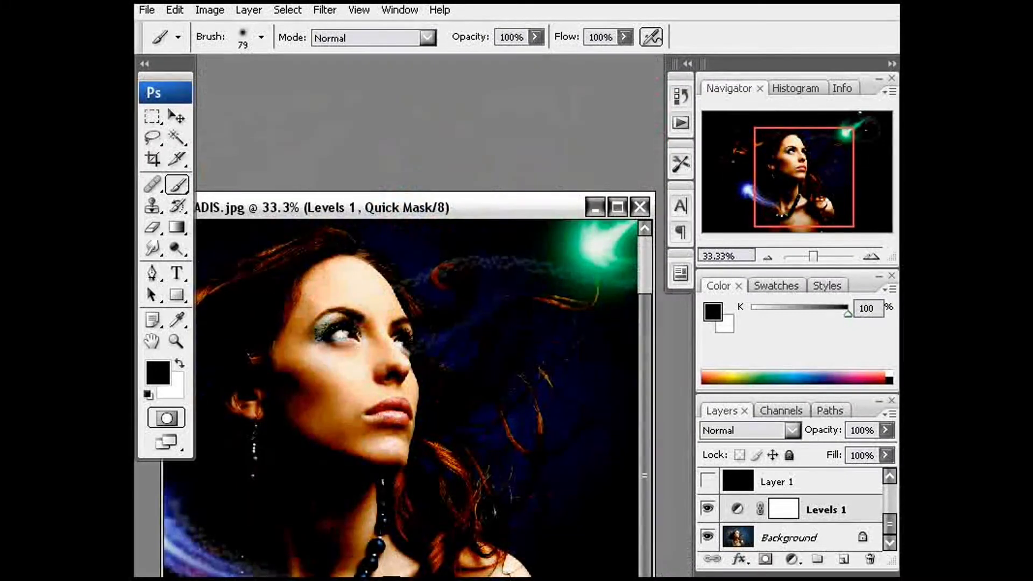
{"action": "left_click_drag", "start_coordinate": [386, 206], "coordinate": [476, 86]}
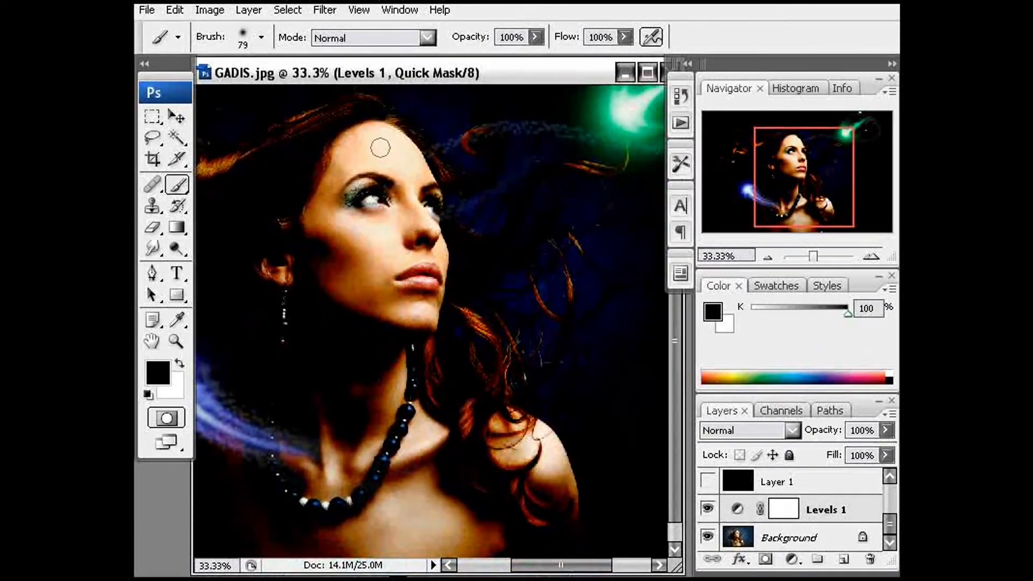
Step: Enlarge the soft brush to 175 px and paint the quick mask over the woman's forehead
{"action": "key", "text": "bracketright"}
{"action": "key", "text": "bracketright"}
{"action": "key", "text": "bracketright"}
{"action": "key", "text": "bracketright"}
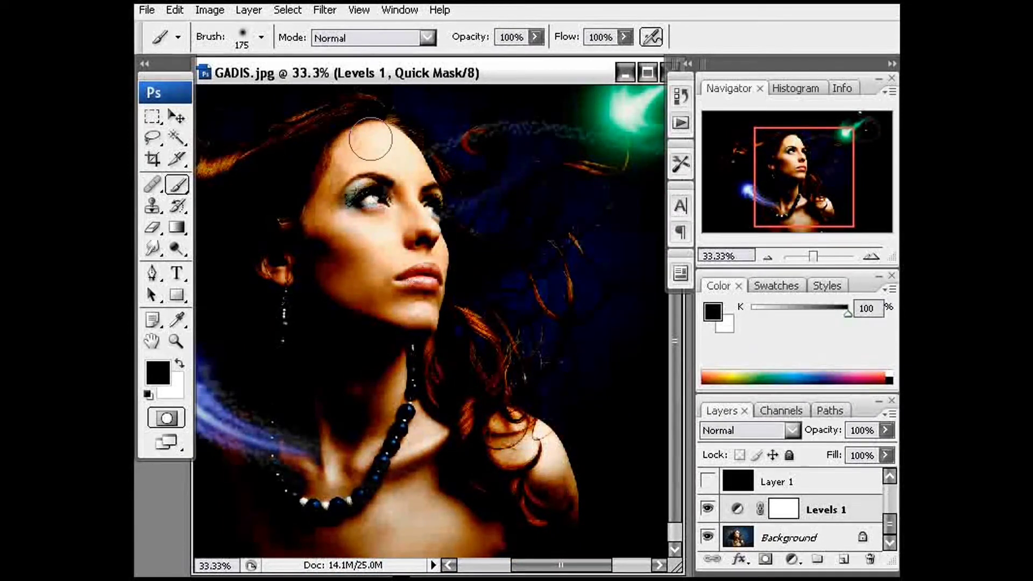
{"action": "mouse_move", "coordinate": [370, 140]}
{"action": "left_mouse_down"}
{"action": "mouse_move", "coordinate": [414, 116]}
{"action": "mouse_move", "coordinate": [422, 183]}
{"action": "mouse_move", "coordinate": [406, 191]}
{"action": "left_mouse_up"}
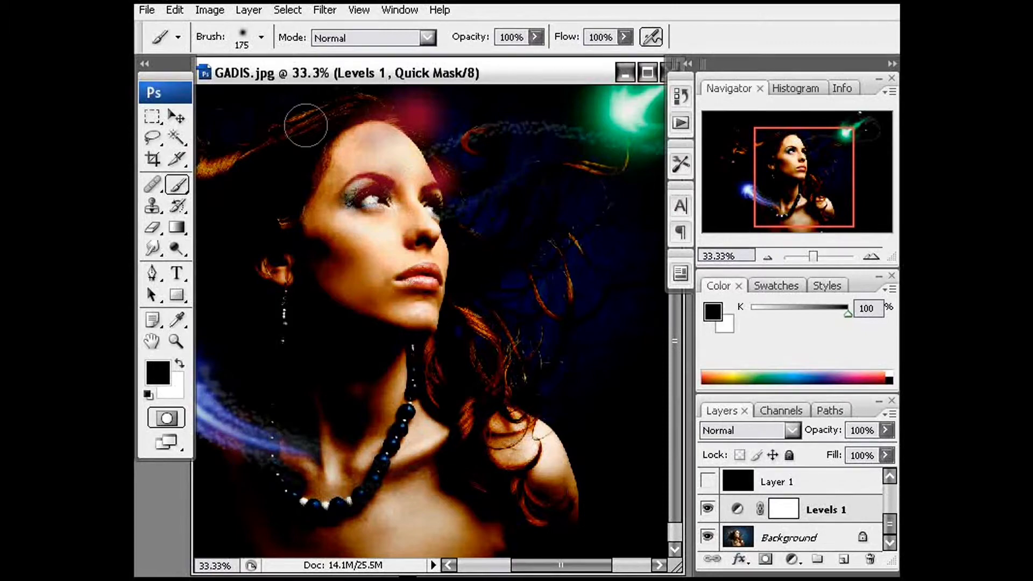
Step: Load the Airbrush Soft Round 50% flow tool preset for the Brush tool
{"action": "left_click", "coordinate": [261, 36]}
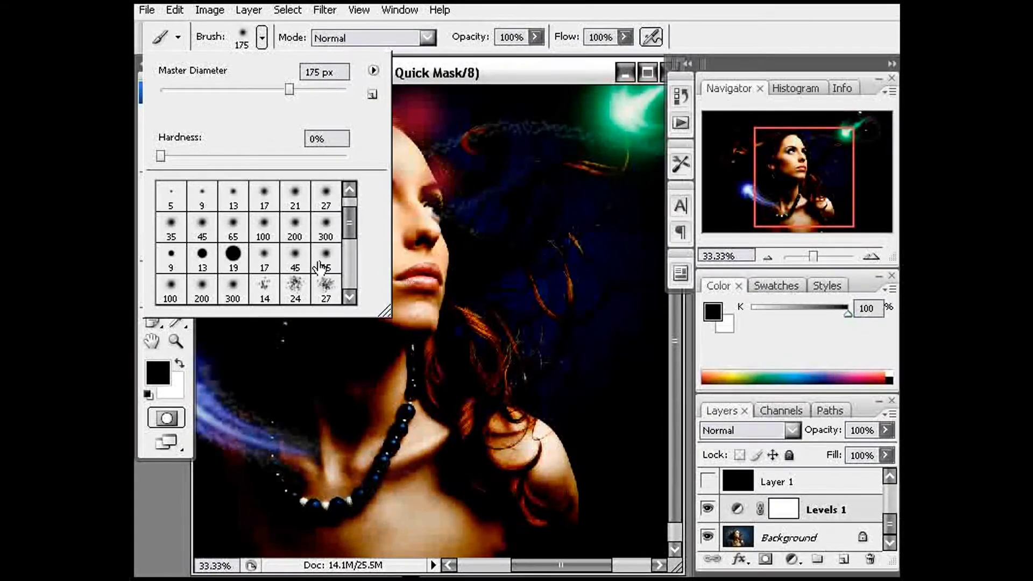
{"action": "left_click", "coordinate": [335, 266]}
{"action": "left_click", "coordinate": [681, 164]}
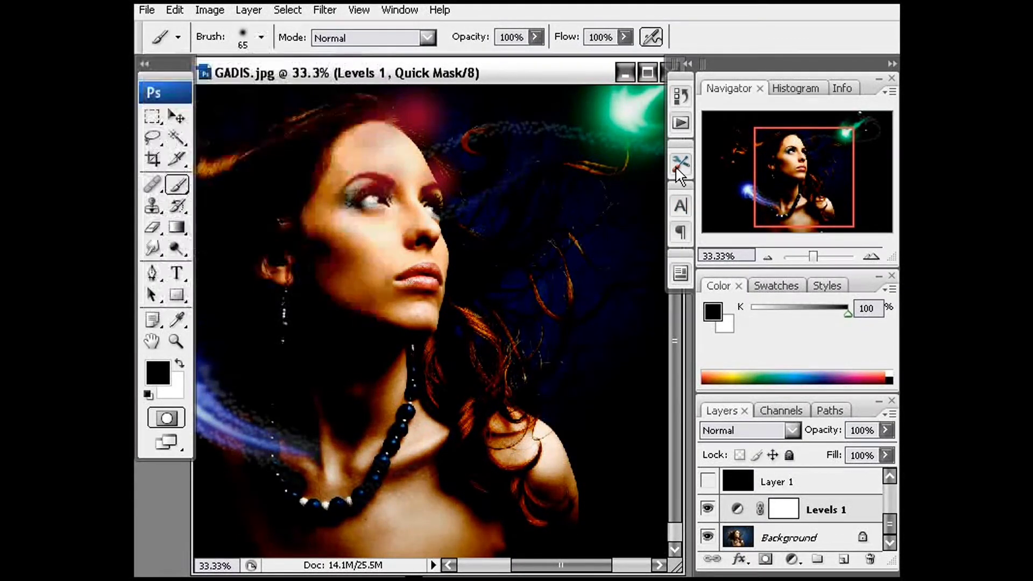
{"action": "left_click", "coordinate": [681, 164]}
{"action": "left_click_drag", "start_coordinate": [655, 226], "coordinate": [648, 193]}
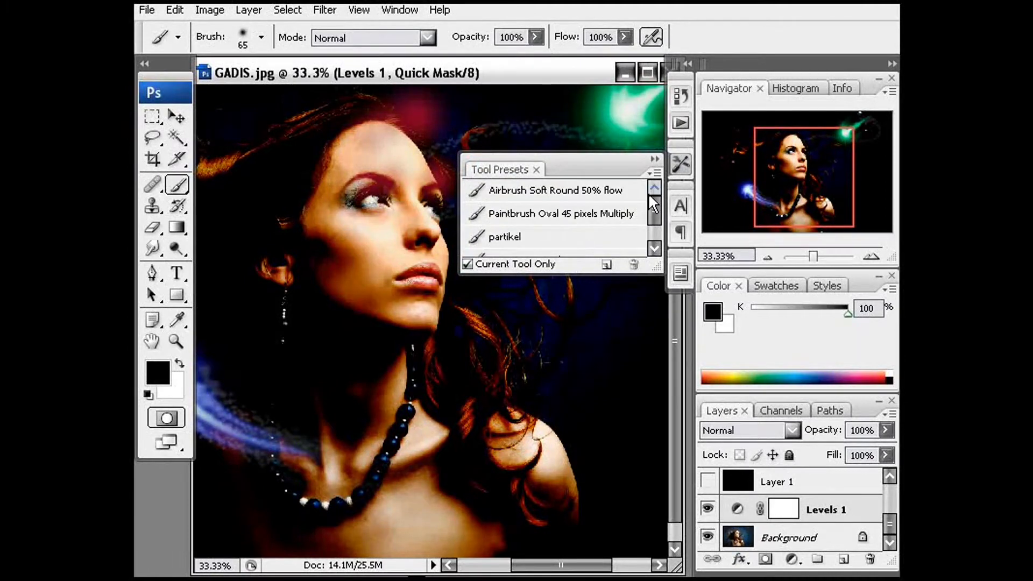
{"action": "left_click", "coordinate": [577, 198]}
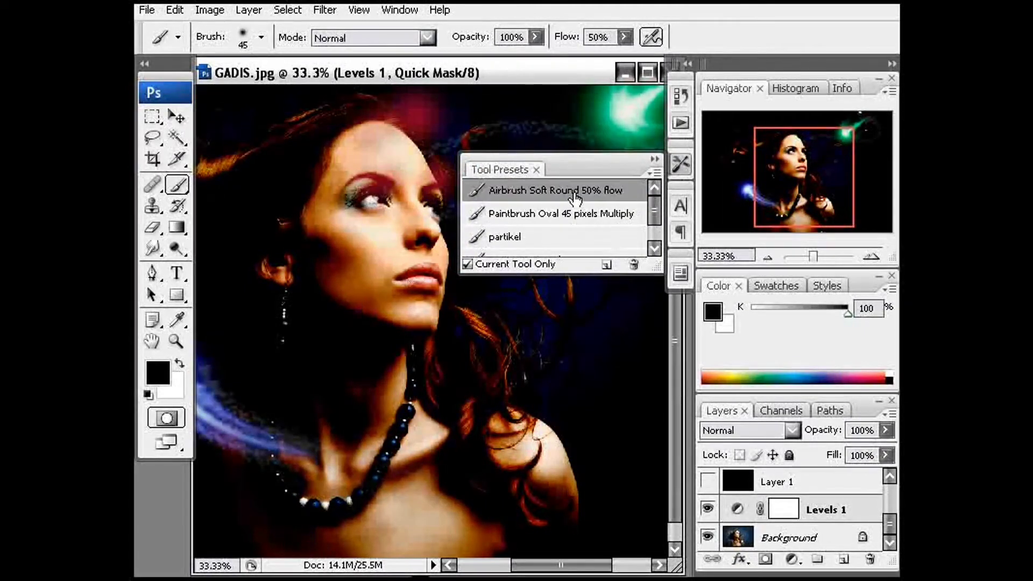
Step: Set the airbrush to the soft 200 px brush tip and collapse the tool presets
{"action": "left_click", "coordinate": [262, 37]}
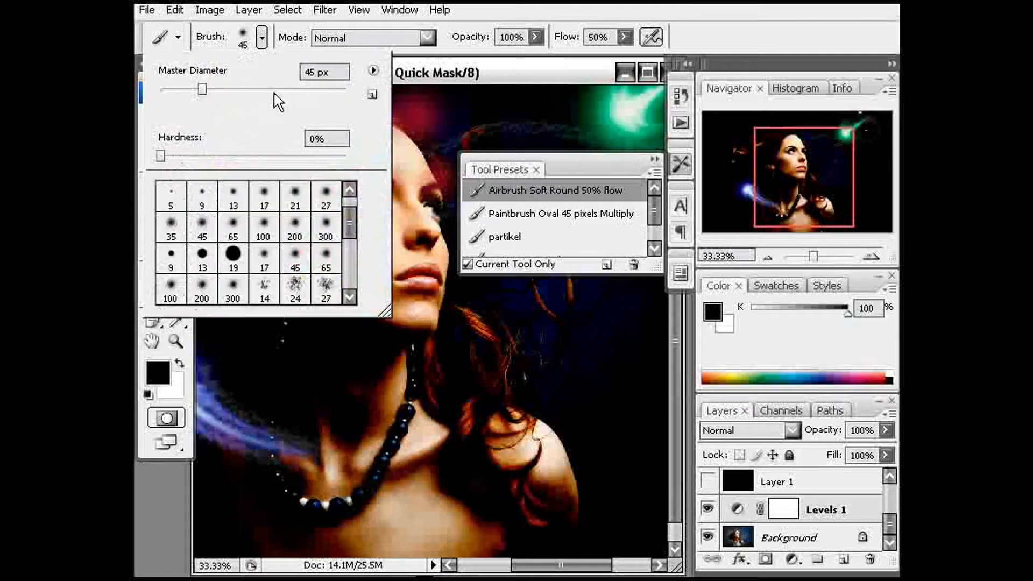
{"action": "left_click", "coordinate": [205, 294]}
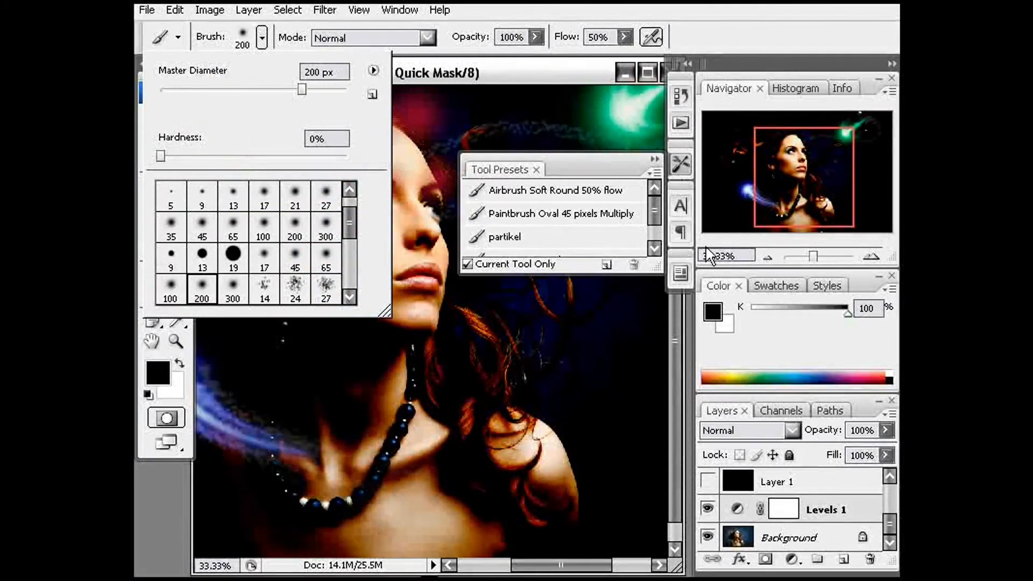
{"action": "left_click", "coordinate": [657, 158]}
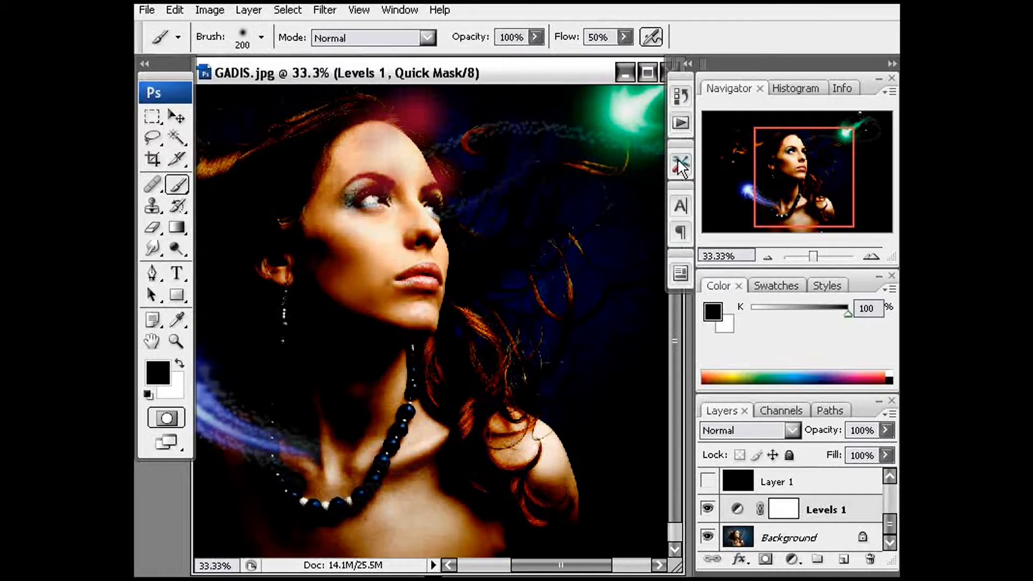
Step: Revert the image to the Enter Quick Mask history state, removing the brush stroke
{"action": "left_click", "coordinate": [681, 97]}
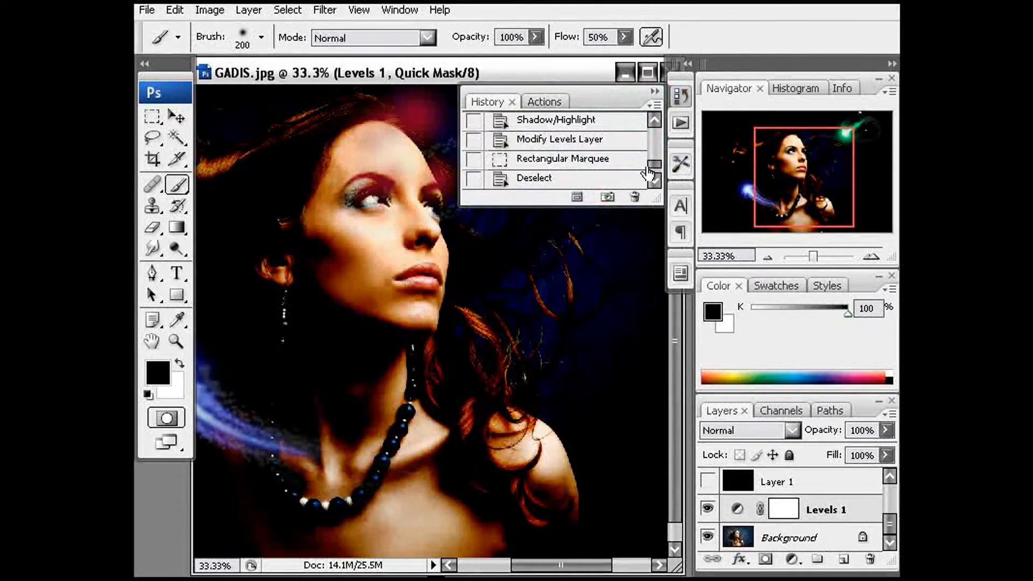
{"action": "scroll", "coordinate": [648, 172], "scroll_direction": "down", "scroll_amount": 2}
{"action": "left_click", "coordinate": [527, 164]}
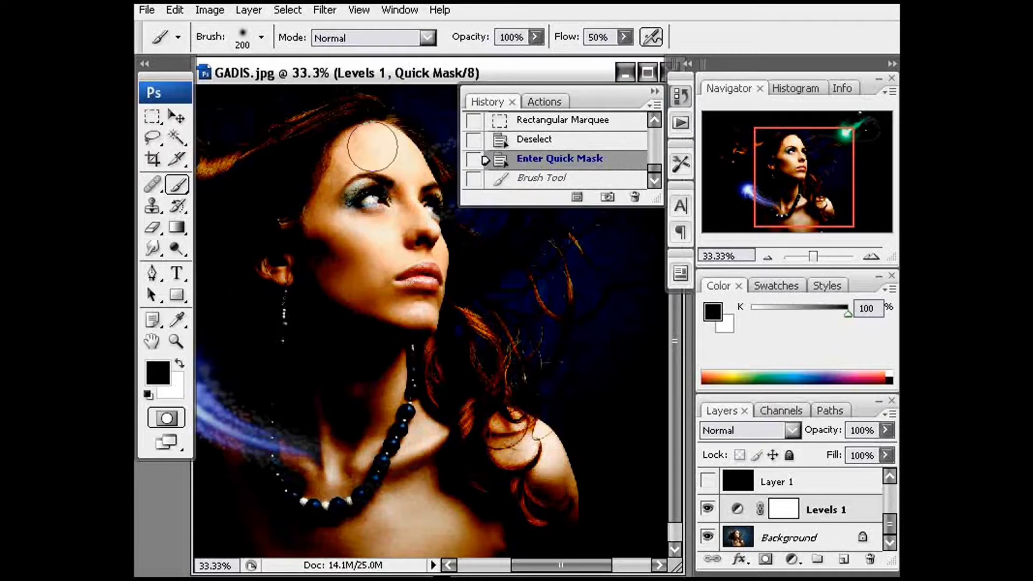
Step: Paint the quick mask over the woman's forehead and along the front edge of her face
{"action": "left_click", "coordinate": [543, 177]}
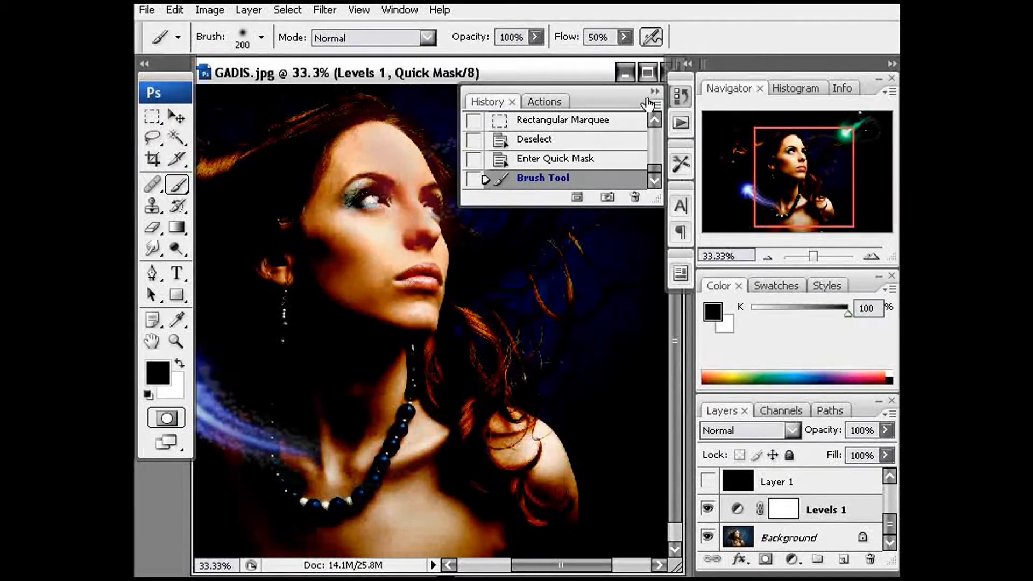
{"action": "left_click", "coordinate": [654, 92]}
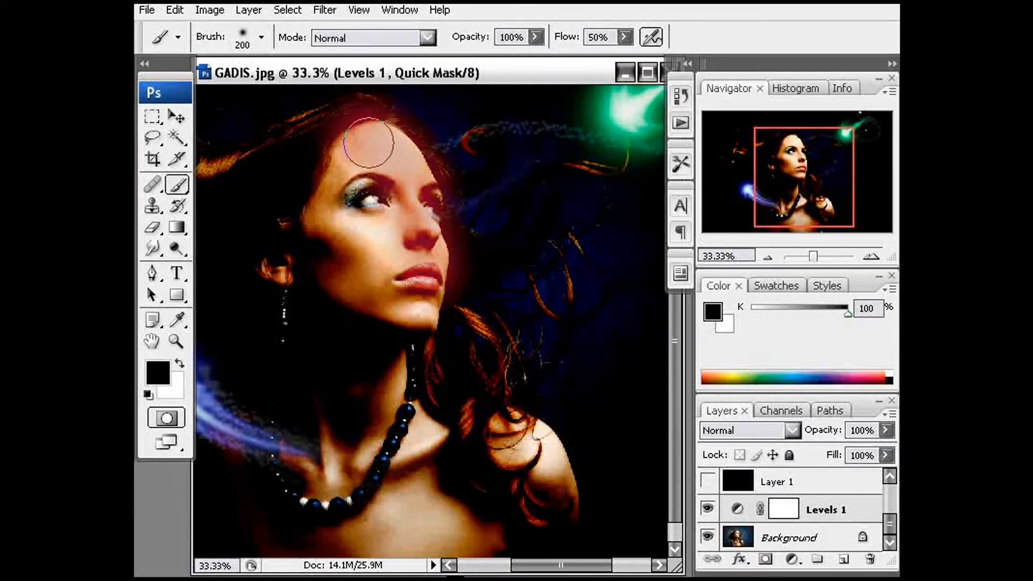
Step: Reduce the brush diameter to 154 px and paint the quick mask over the hair strands flowing behind the head
{"action": "key", "text": "ctrl+minus"}
{"action": "mouse_move", "coordinate": [335, 196]}
{"action": "left_mouse_down"}
{"action": "mouse_move", "coordinate": [275, 226]}
{"action": "mouse_move", "coordinate": [301, 215]}
{"action": "left_mouse_up"}
{"action": "key", "text": "ctrl+z"}
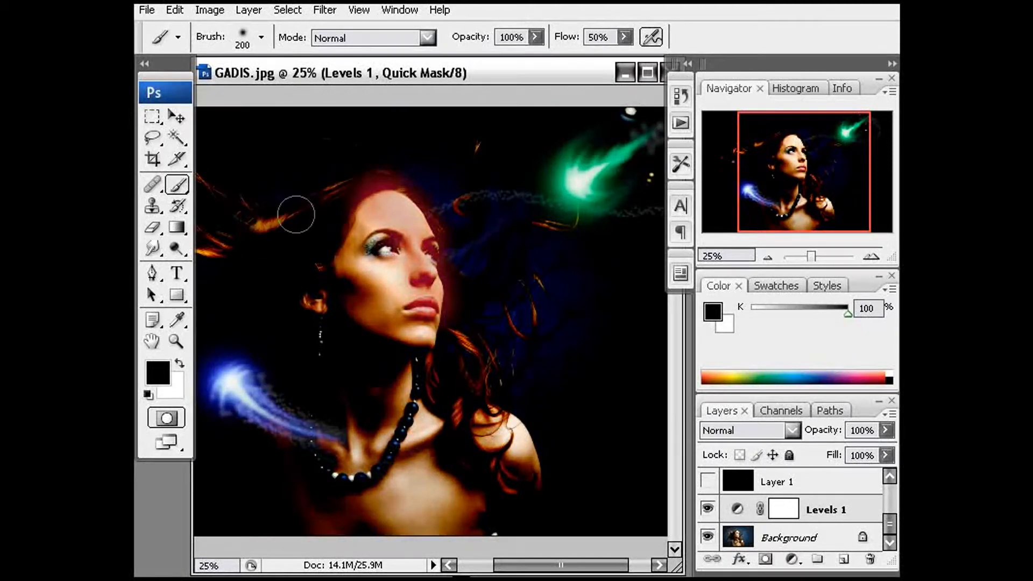
{"action": "right_click", "coordinate": [268, 230]}
{"action": "left_click_drag", "start_coordinate": [415, 265], "coordinate": [413, 266]}
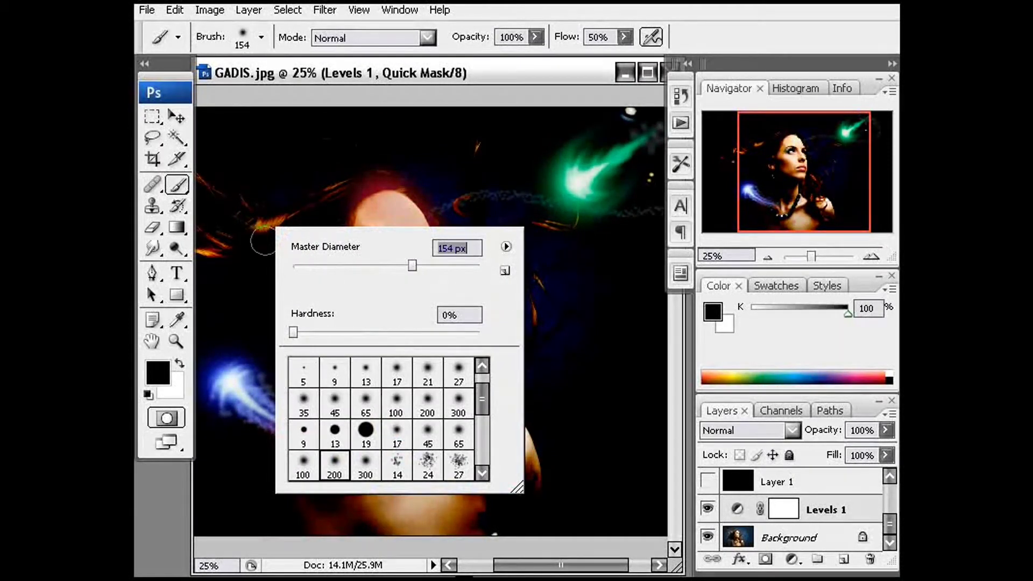
{"action": "key", "text": "Return"}
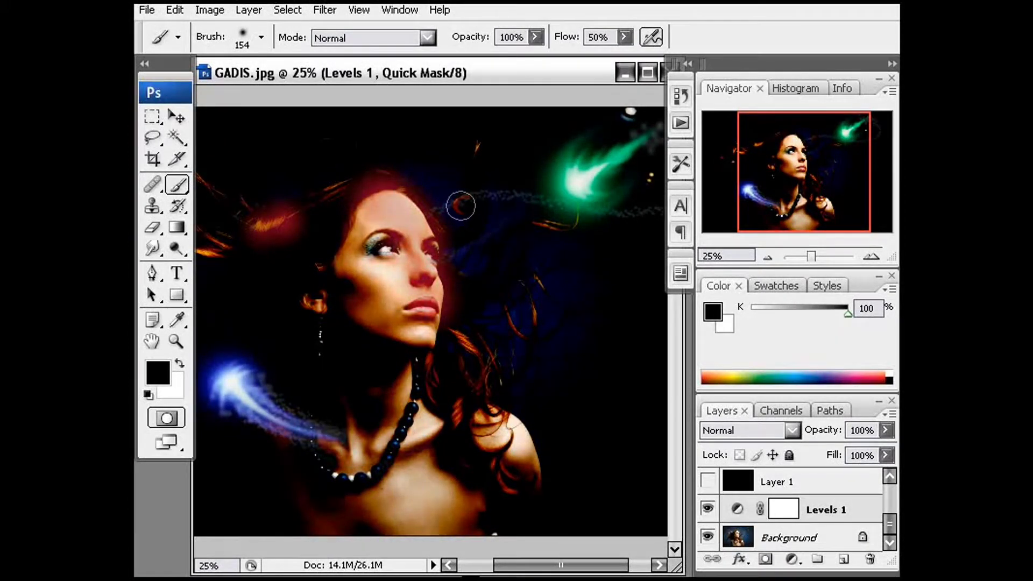
Step: Paint the quick mask over the hair wisp in front of the forehead and over the woman's shoulder
{"action": "left_click", "coordinate": [459, 204]}
{"action": "left_click", "coordinate": [426, 279]}
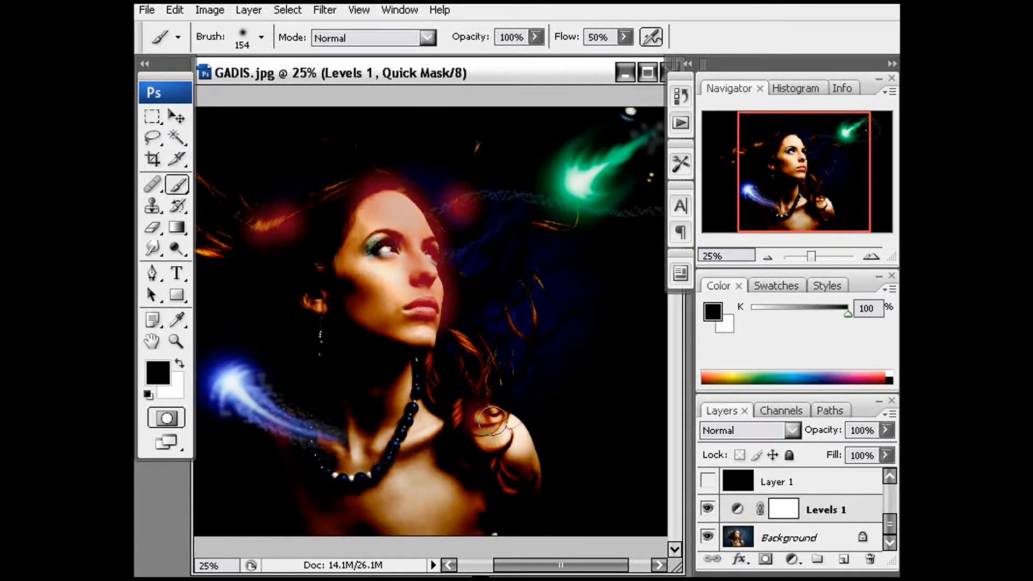
{"action": "left_click_drag", "start_coordinate": [484, 417], "coordinate": [522, 466]}
{"action": "left_click_drag", "start_coordinate": [507, 426], "coordinate": [510, 450]}
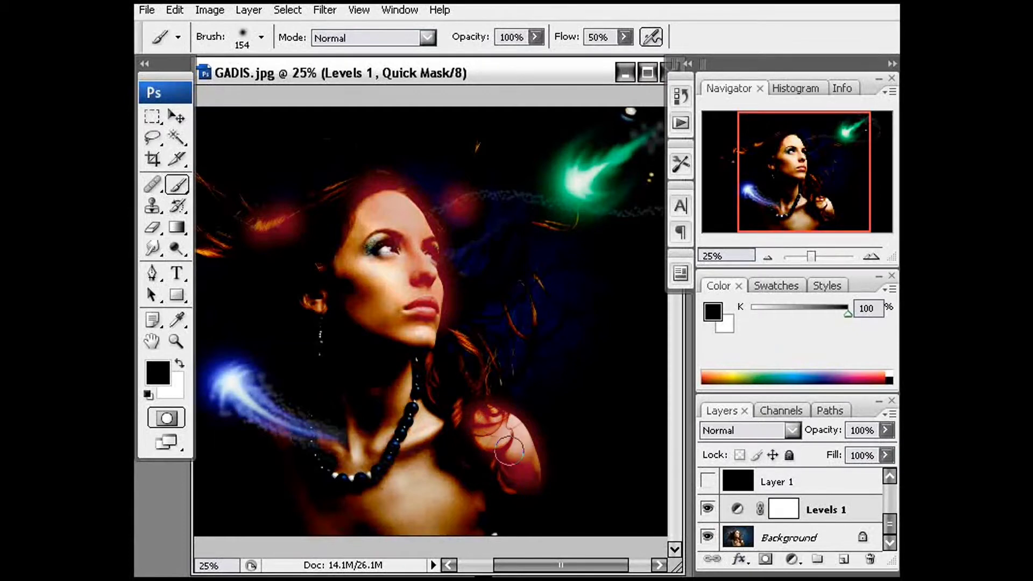
Step: Paint the quick mask over the neck, upper chest and curls near the shoulder, and undo the last stroke
{"action": "mouse_move", "coordinate": [405, 374]}
{"action": "left_mouse_down"}
{"action": "mouse_move", "coordinate": [387, 428]}
{"action": "mouse_move", "coordinate": [430, 434]}
{"action": "mouse_move", "coordinate": [415, 397]}
{"action": "mouse_move", "coordinate": [405, 426]}
{"action": "mouse_move", "coordinate": [387, 435]}
{"action": "mouse_move", "coordinate": [423, 442]}
{"action": "mouse_move", "coordinate": [423, 454]}
{"action": "mouse_move", "coordinate": [463, 473]}
{"action": "mouse_move", "coordinate": [515, 472]}
{"action": "left_mouse_up"}
{"action": "mouse_move", "coordinate": [486, 431]}
{"action": "left_mouse_down"}
{"action": "mouse_move", "coordinate": [431, 415]}
{"action": "mouse_move", "coordinate": [425, 379]}
{"action": "mouse_move", "coordinate": [463, 359]}
{"action": "mouse_move", "coordinate": [459, 346]}
{"action": "mouse_move", "coordinate": [469, 396]}
{"action": "mouse_move", "coordinate": [448, 365]}
{"action": "left_mouse_up"}
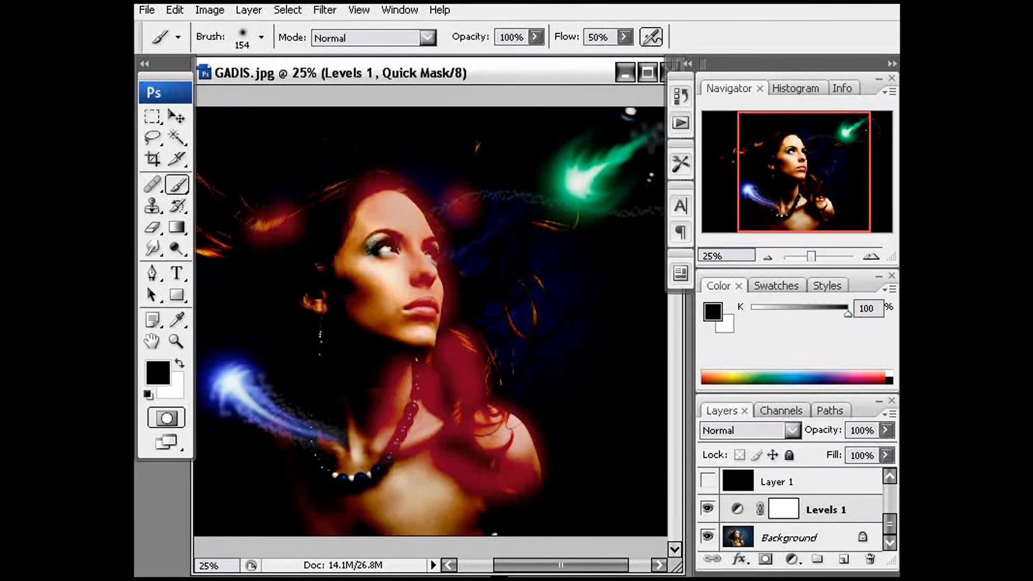
{"action": "key", "text": "ctrl+z"}
Step: Reduce the brush diameter to 106 px and paint the quick mask over the curls beside the neck
{"action": "right_click", "coordinate": [456, 349]}
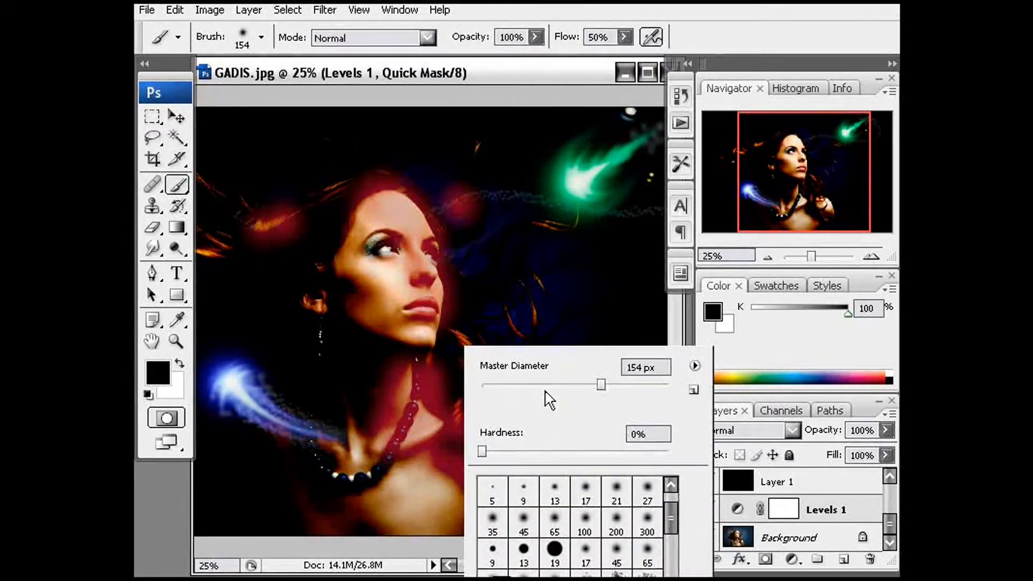
{"action": "left_click_drag", "start_coordinate": [584, 384], "coordinate": [527, 392]}
{"action": "key", "text": "Return"}
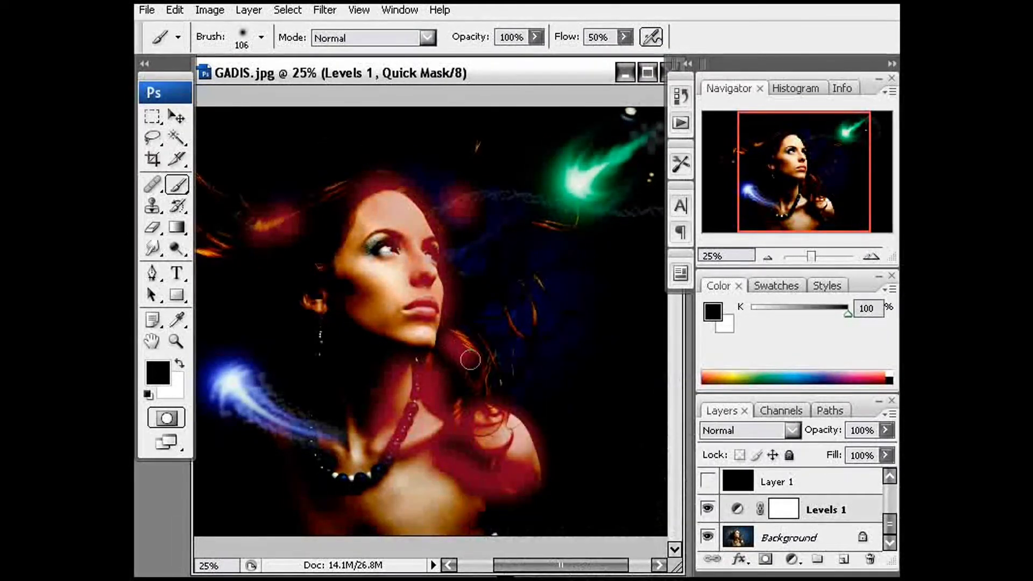
{"action": "left_click_drag", "start_coordinate": [466, 349], "coordinate": [478, 371]}
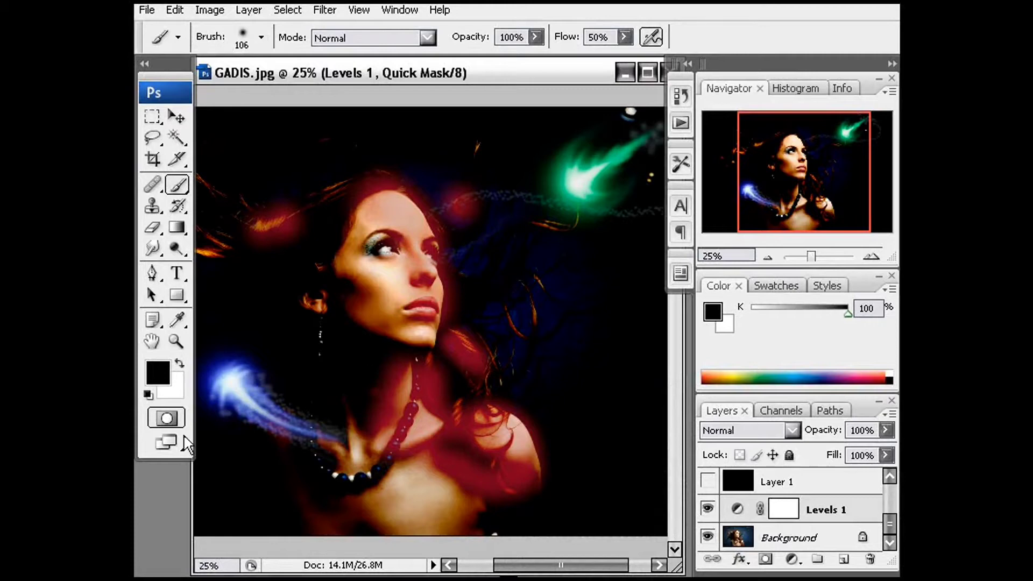
Step: Exit Quick Mask mode and invert the resulting selection so that the painted areas are selected
{"action": "left_click", "coordinate": [168, 419]}
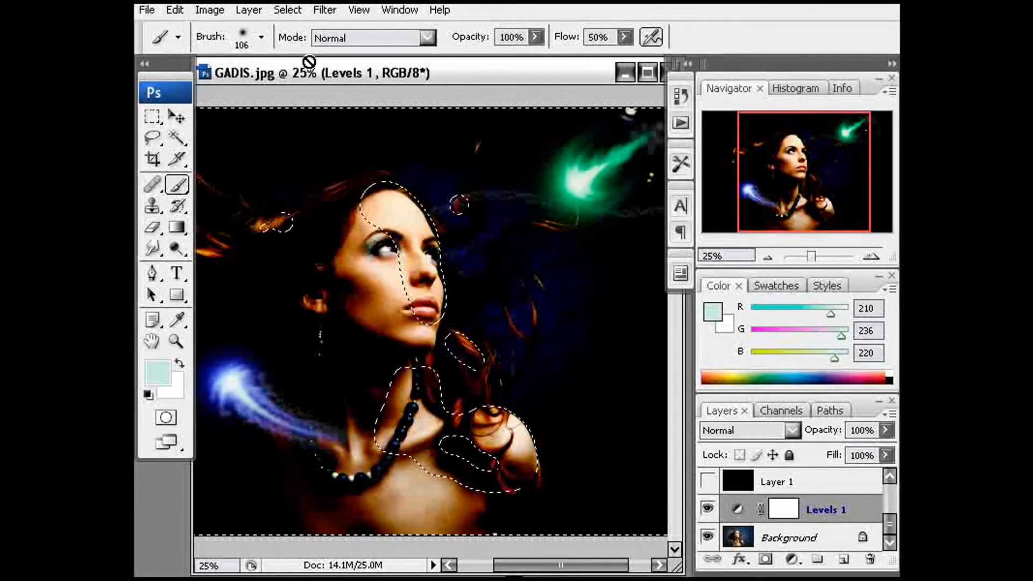
{"action": "left_click", "coordinate": [287, 10]}
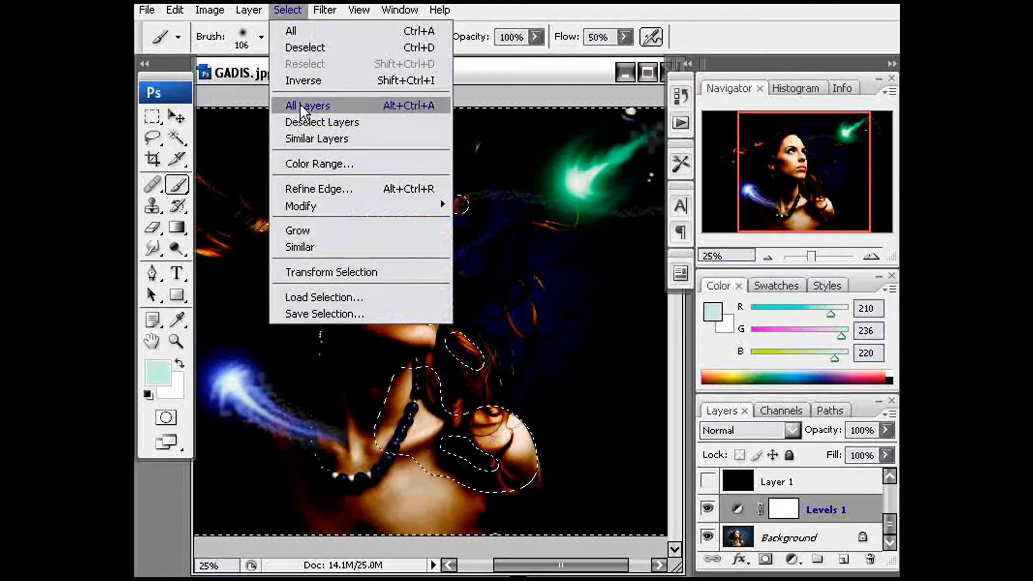
{"action": "left_click", "coordinate": [303, 80]}
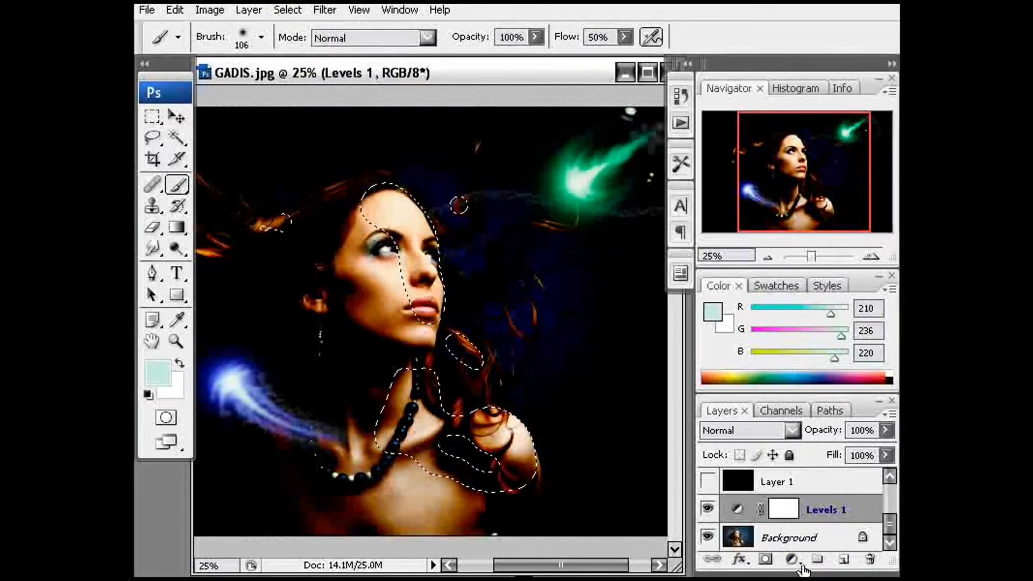
Step: Add a Color Balance adjustment layer above the Background, with midtones at -8 cyan/red, +69 magenta/green and a shift towards yellow
{"action": "left_click", "coordinate": [741, 540]}
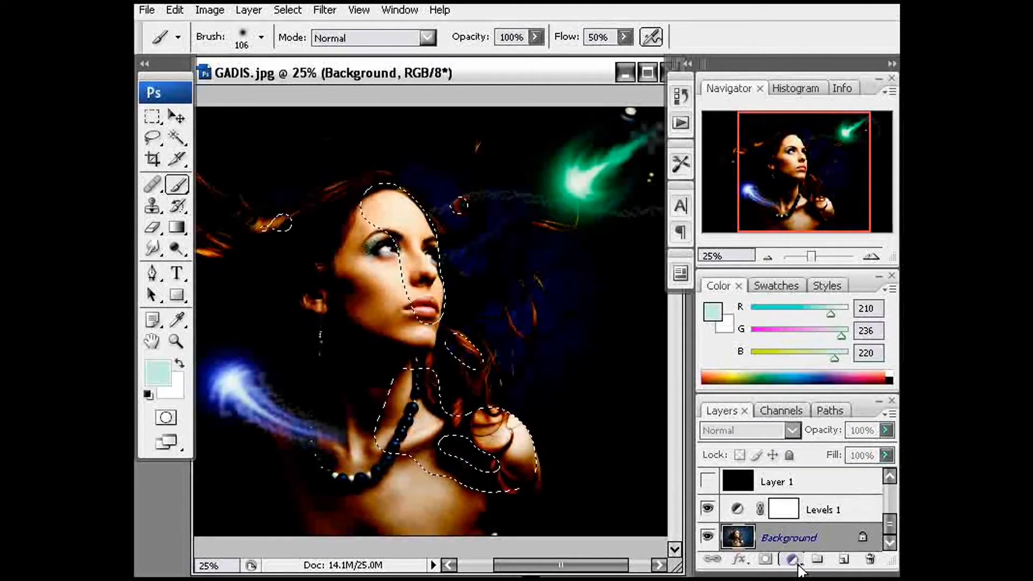
{"action": "left_click", "coordinate": [796, 564]}
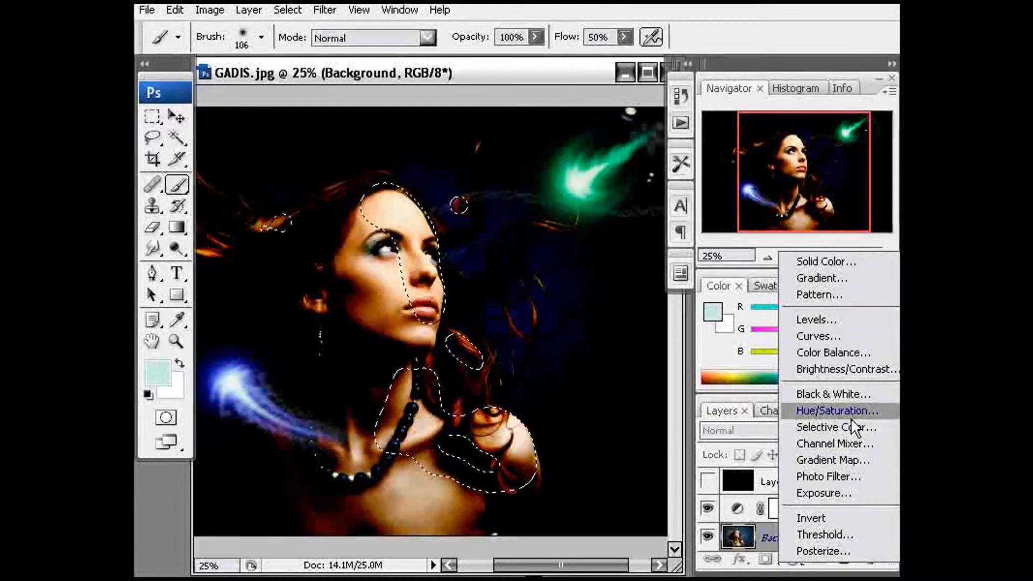
{"action": "left_click", "coordinate": [841, 354]}
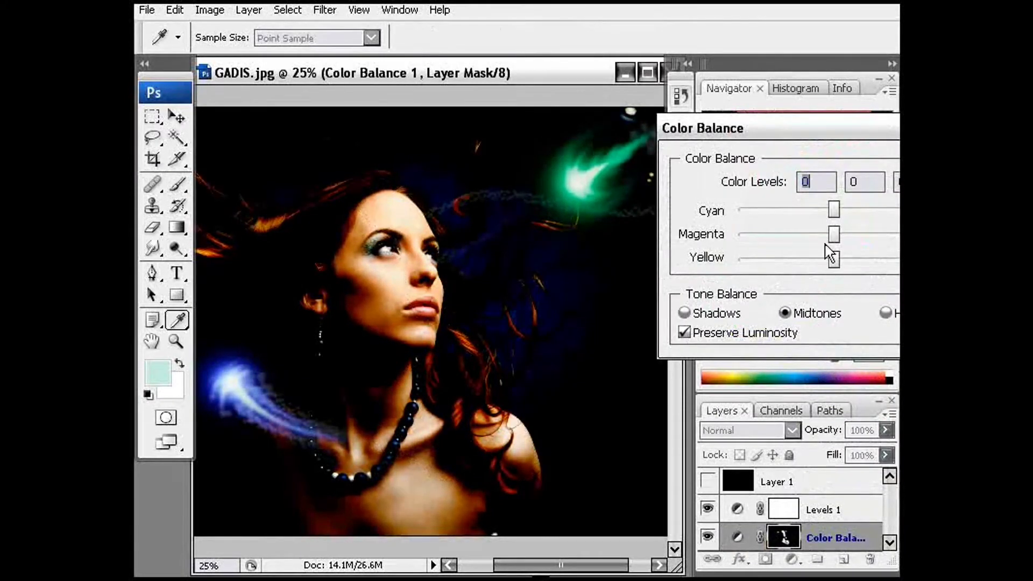
{"action": "left_click_drag", "start_coordinate": [835, 240], "coordinate": [794, 261]}
{"action": "left_click_drag", "start_coordinate": [873, 239], "coordinate": [830, 217]}
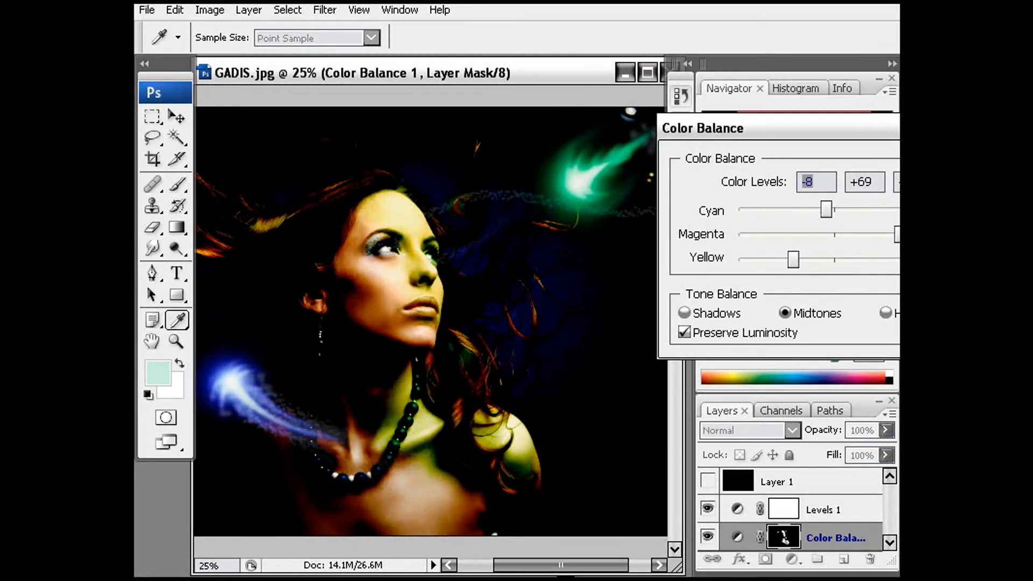
{"action": "key", "text": "Return"}
Step: Paint white with a 175 px brush on the Color Balance layer mask over the face, neck and nearby curls
{"action": "key", "text": "b"}
{"action": "key", "text": "d"}
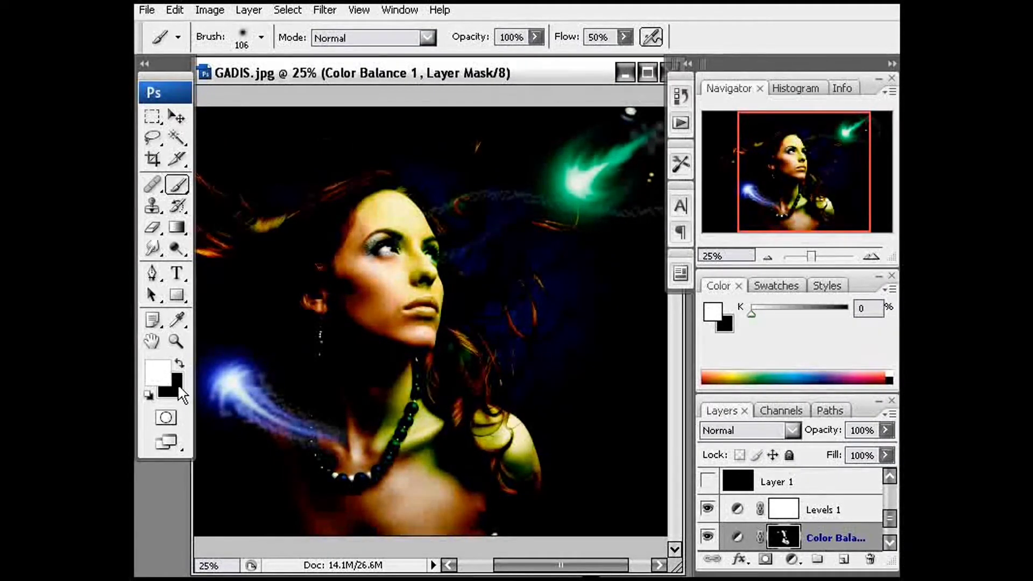
{"action": "key", "text": "x"}
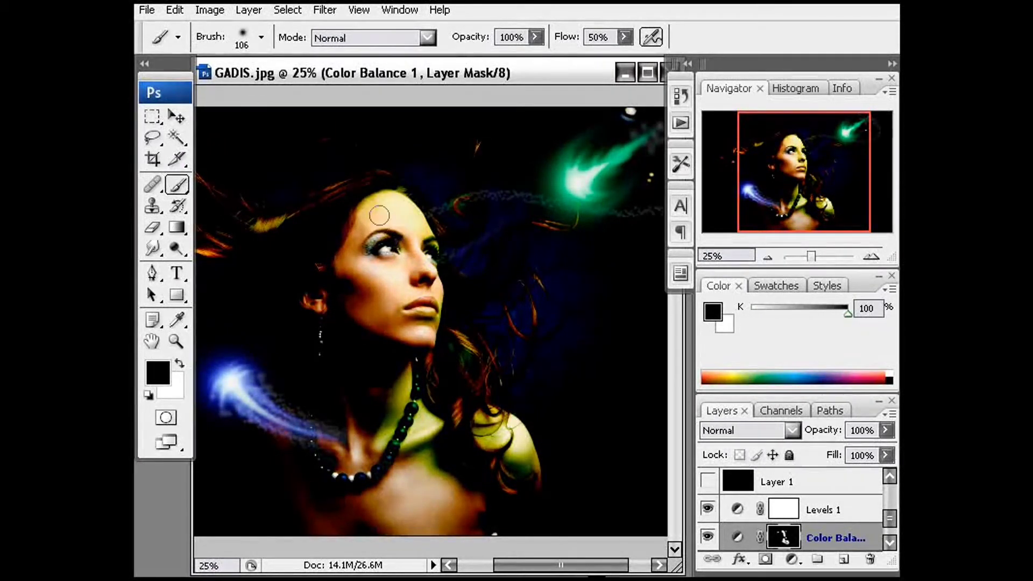
{"action": "key", "text": "x"}
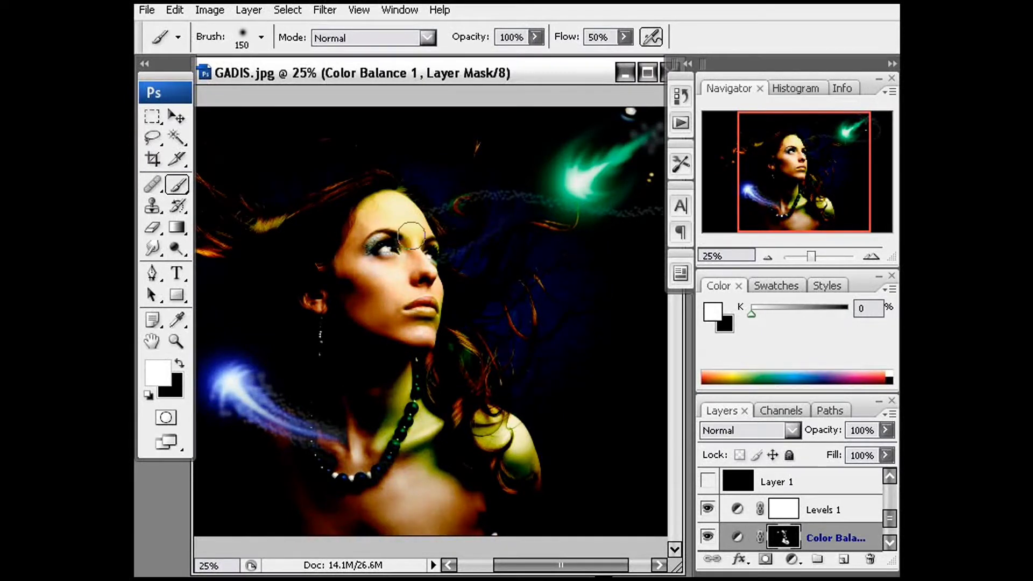
{"action": "key", "text": "bracketright"}
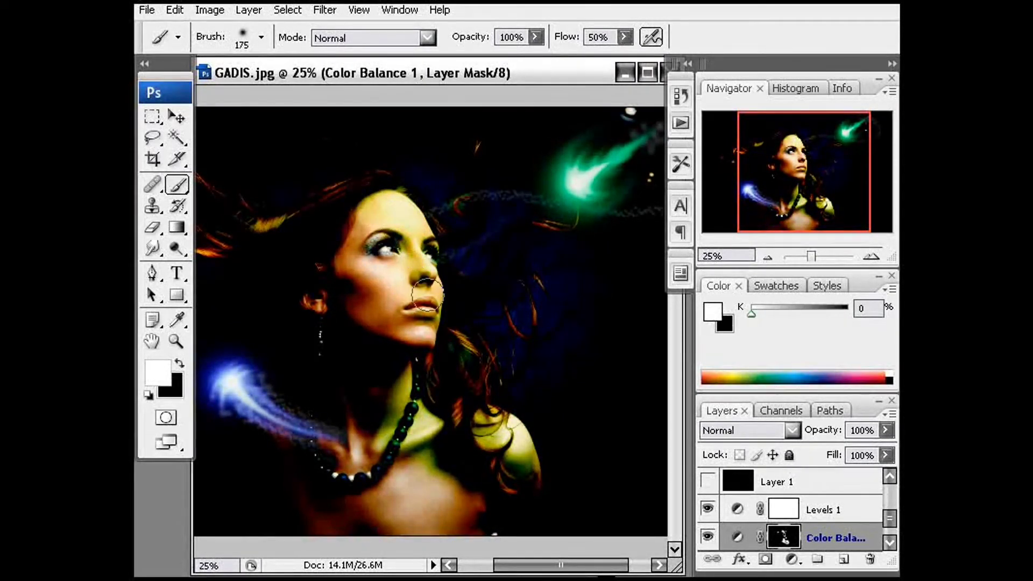
{"action": "mouse_move", "coordinate": [427, 295]}
{"action": "left_mouse_down"}
{"action": "mouse_move", "coordinate": [439, 344]}
{"action": "mouse_move", "coordinate": [408, 354]}
{"action": "mouse_move", "coordinate": [430, 421]}
{"action": "mouse_move", "coordinate": [471, 487]}
{"action": "mouse_move", "coordinate": [476, 478]}
{"action": "mouse_move", "coordinate": [530, 476]}
{"action": "mouse_move", "coordinate": [539, 517]}
{"action": "mouse_move", "coordinate": [465, 349]}
{"action": "mouse_move", "coordinate": [462, 411]}
{"action": "mouse_move", "coordinate": [467, 373]}
{"action": "left_mouse_up"}
Step: Paint black with the brush reduced to 90 px on the Color Balance mask over the curls beside the neck
{"action": "key", "text": "x"}
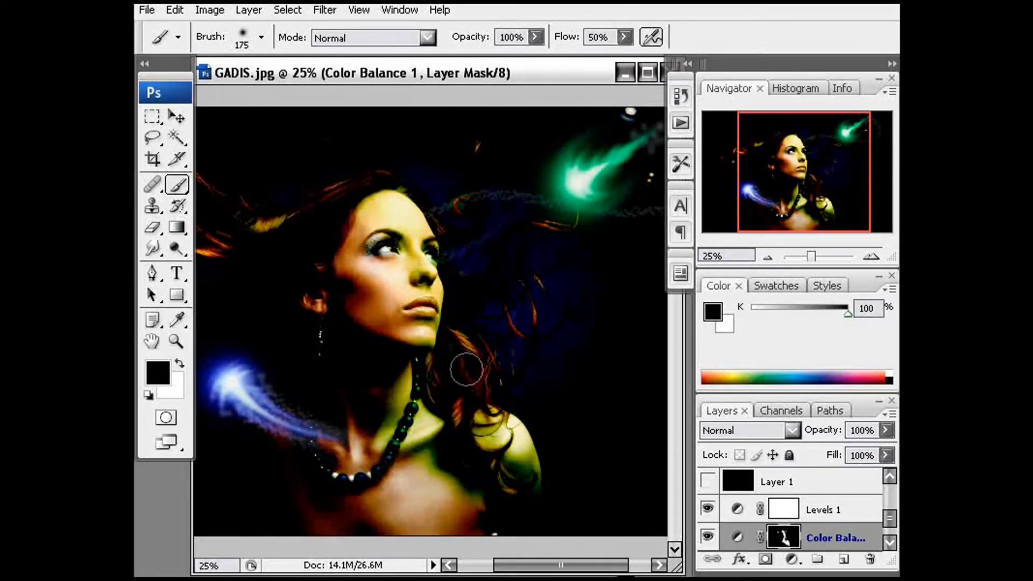
{"action": "key", "text": "bracketleft"}
{"action": "key", "text": "bracketleft"}
{"action": "key", "text": "bracketleft"}
{"action": "key", "text": "bracketleft"}
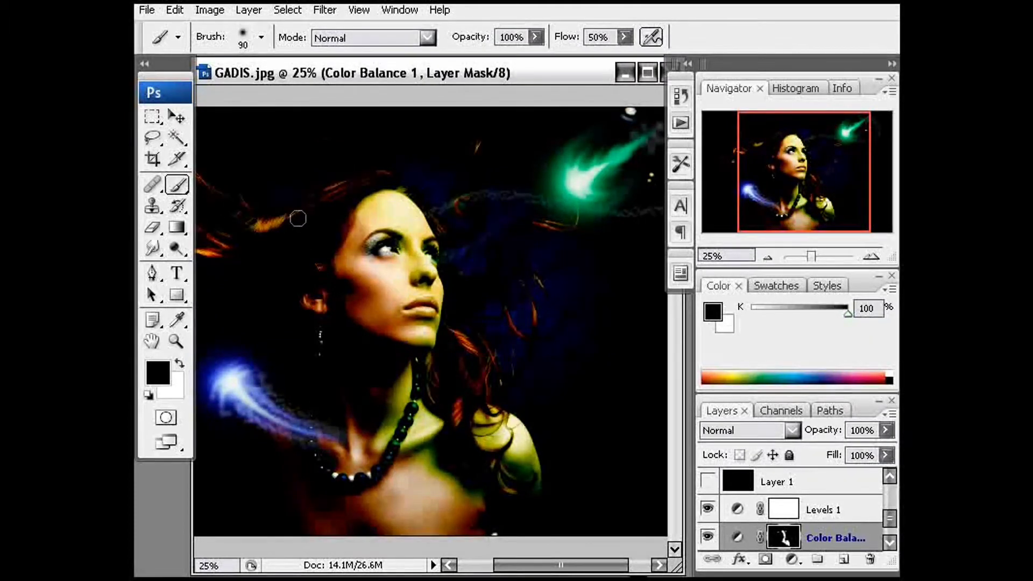
Step: Paint white on the Color Balance mask along the hair strands above, behind and in front of the head
{"action": "key", "text": "x"}
{"action": "mouse_move", "coordinate": [263, 222]}
{"action": "left_mouse_down"}
{"action": "mouse_move", "coordinate": [351, 183]}
{"action": "mouse_move", "coordinate": [421, 198]}
{"action": "mouse_move", "coordinate": [459, 205]}
{"action": "left_mouse_up"}
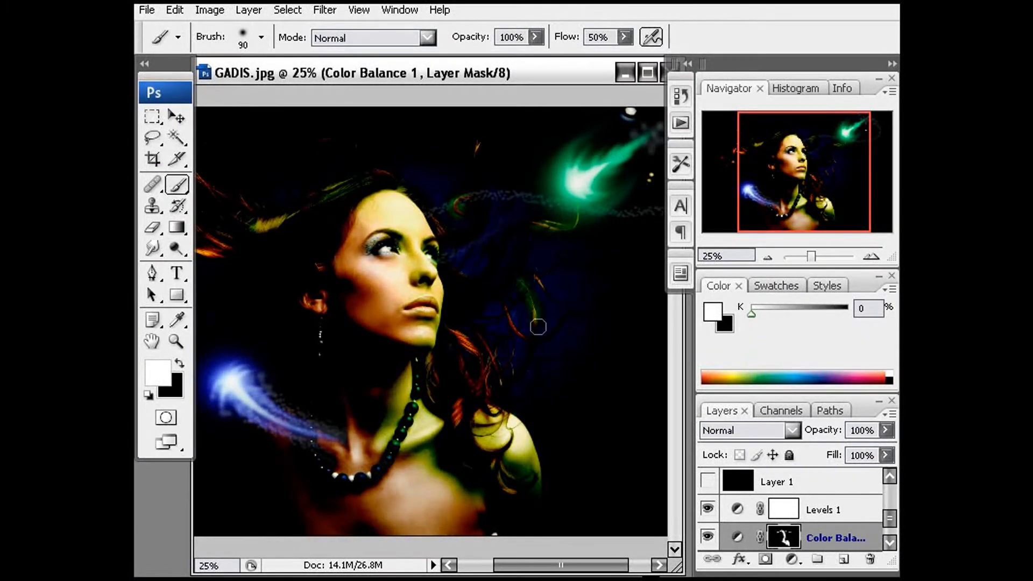
{"action": "mouse_move", "coordinate": [538, 327]}
{"action": "left_mouse_down"}
{"action": "mouse_move", "coordinate": [522, 352]}
{"action": "mouse_move", "coordinate": [502, 309]}
{"action": "left_mouse_up"}
{"action": "left_click_drag", "start_coordinate": [463, 373], "coordinate": [465, 373]}
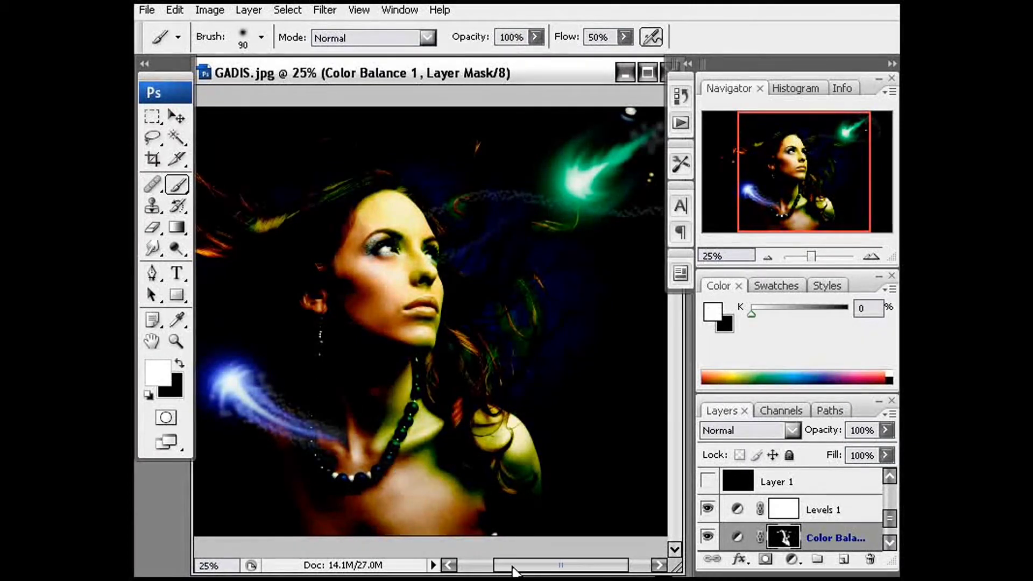
Step: Enter Quick Mask mode and make the Background the active layer, toggling its visibility off and back on
{"action": "left_click_drag", "start_coordinate": [514, 569], "coordinate": [486, 568]}
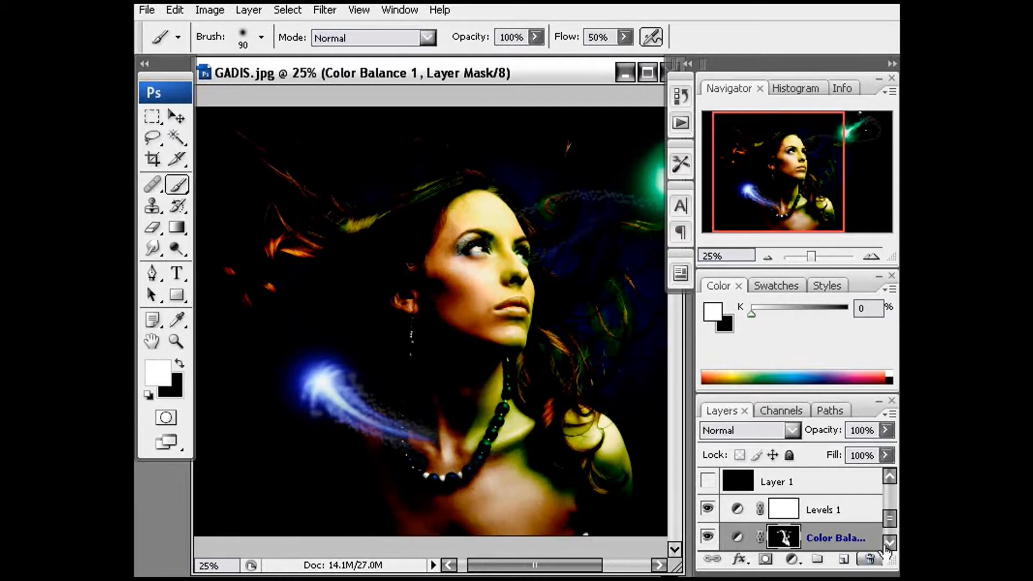
{"action": "scroll", "coordinate": [876, 553], "scroll_direction": "down", "scroll_amount": 1}
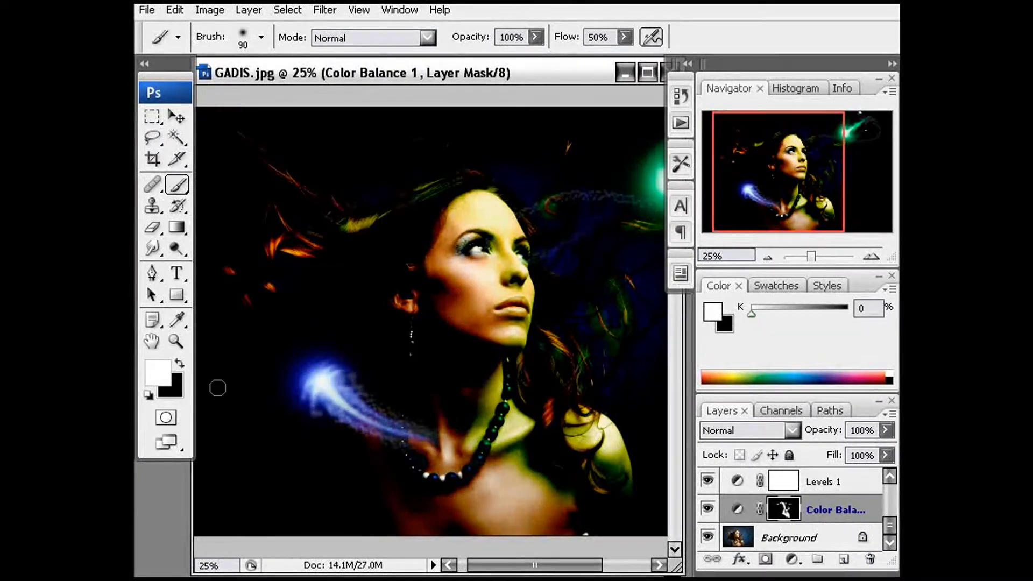
{"action": "left_click", "coordinate": [167, 420]}
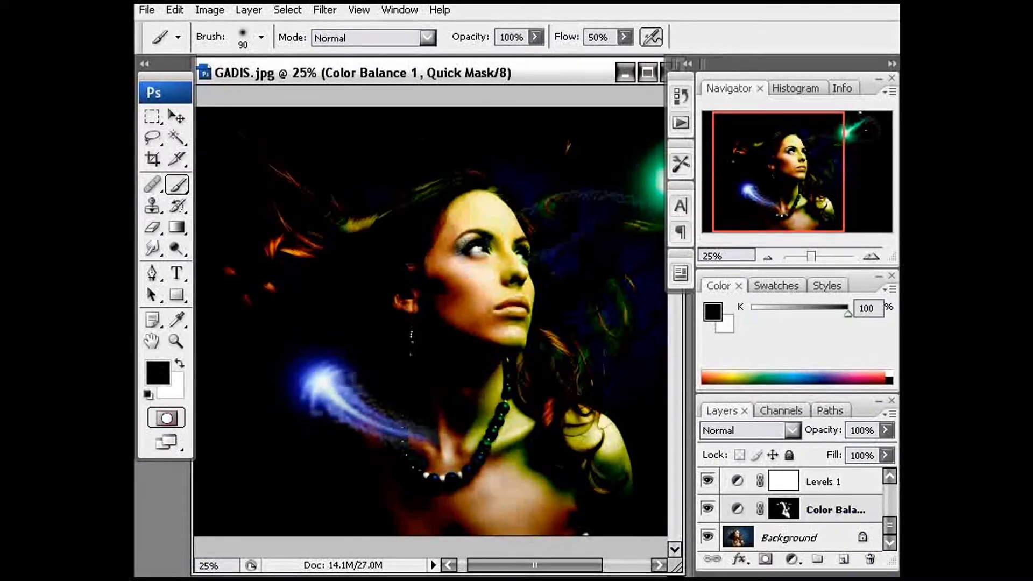
{"action": "left_click", "coordinate": [708, 536]}
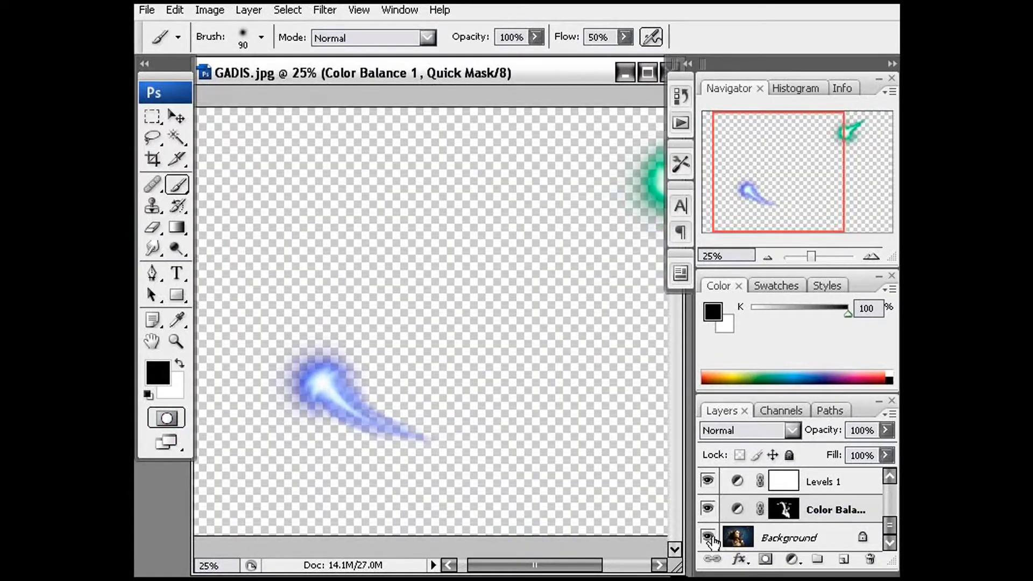
{"action": "left_click", "coordinate": [708, 536]}
{"action": "left_click", "coordinate": [738, 537]}
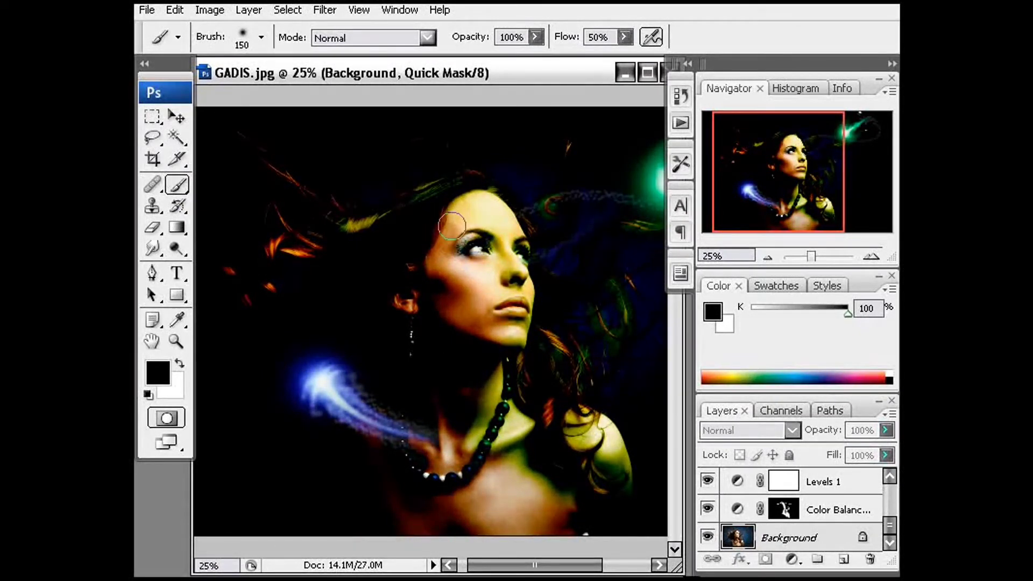
Step: Paint the quick mask with a 150 px brush over the cheek, ear, neck, upper chest and hair tips behind the head
{"action": "mouse_move", "coordinate": [452, 226]}
{"action": "left_mouse_down"}
{"action": "mouse_move", "coordinate": [431, 281]}
{"action": "mouse_move", "coordinate": [444, 279]}
{"action": "mouse_move", "coordinate": [474, 329]}
{"action": "mouse_move", "coordinate": [465, 256]}
{"action": "mouse_move", "coordinate": [453, 459]}
{"action": "mouse_move", "coordinate": [448, 465]}
{"action": "mouse_move", "coordinate": [462, 352]}
{"action": "mouse_move", "coordinate": [434, 484]}
{"action": "mouse_move", "coordinate": [397, 454]}
{"action": "mouse_move", "coordinate": [392, 477]}
{"action": "mouse_move", "coordinate": [369, 442]}
{"action": "left_mouse_up"}
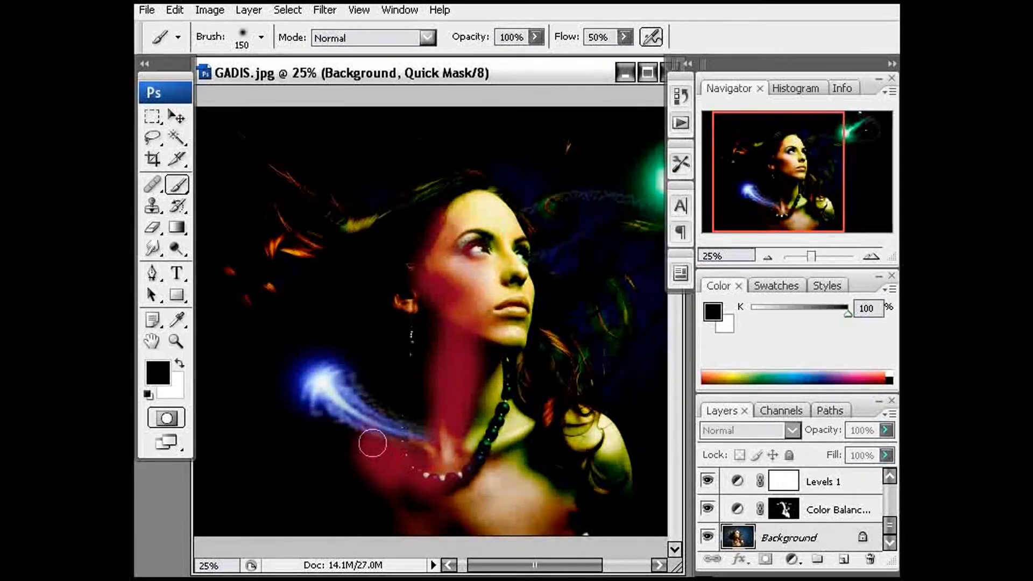
{"action": "mouse_move", "coordinate": [410, 317]}
{"action": "left_mouse_down"}
{"action": "mouse_move", "coordinate": [408, 281]}
{"action": "mouse_move", "coordinate": [409, 302]}
{"action": "left_mouse_up"}
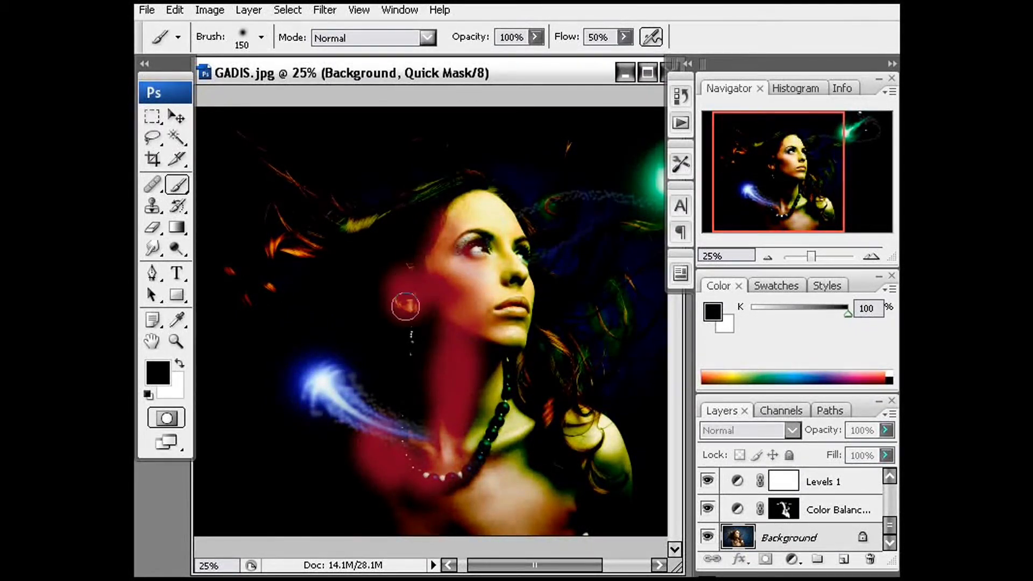
{"action": "mouse_move", "coordinate": [317, 242]}
{"action": "left_mouse_down"}
{"action": "mouse_move", "coordinate": [272, 242]}
{"action": "mouse_move", "coordinate": [274, 288]}
{"action": "left_mouse_up"}
{"action": "mouse_move", "coordinate": [435, 429]}
{"action": "left_mouse_down"}
{"action": "mouse_move", "coordinate": [427, 453]}
{"action": "mouse_move", "coordinate": [438, 411]}
{"action": "mouse_move", "coordinate": [447, 473]}
{"action": "mouse_move", "coordinate": [416, 472]}
{"action": "mouse_move", "coordinate": [399, 488]}
{"action": "mouse_move", "coordinate": [424, 496]}
{"action": "mouse_move", "coordinate": [450, 480]}
{"action": "mouse_move", "coordinate": [411, 463]}
{"action": "left_mouse_up"}
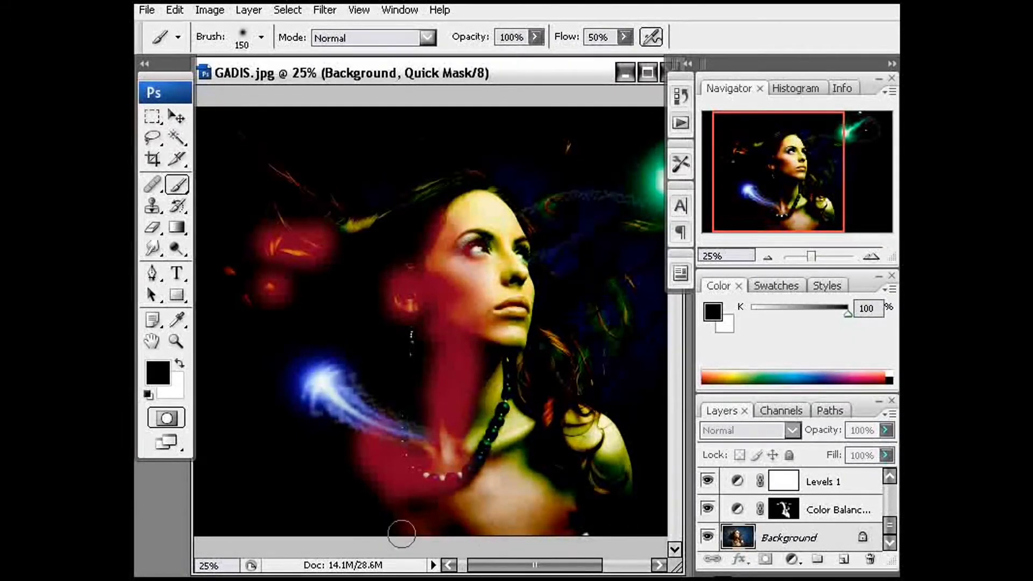
Step: Leave Quick Mask mode and inverse the selection around the cheek, ear, neck and hair tips
{"action": "left_click", "coordinate": [171, 418]}
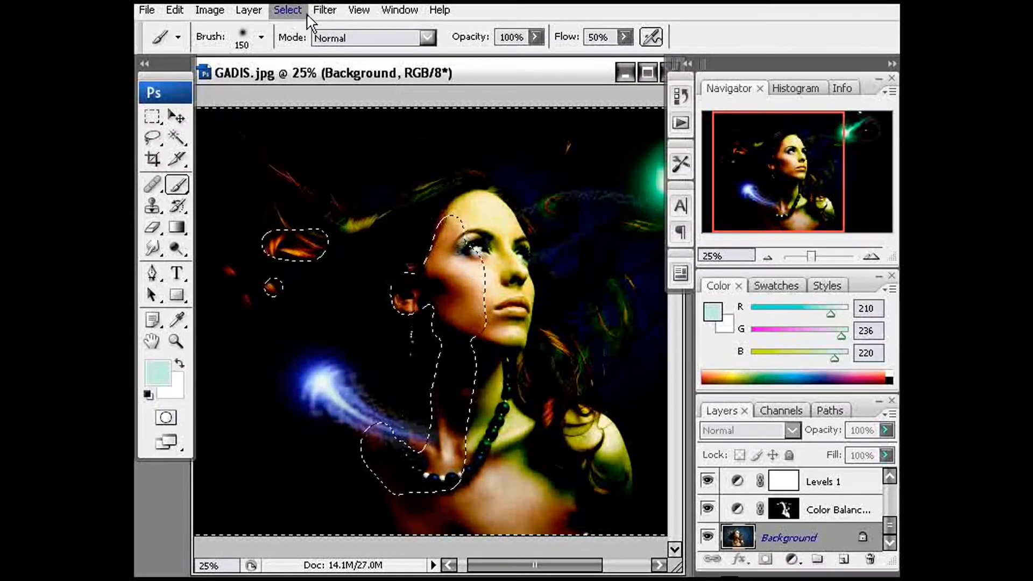
{"action": "left_click", "coordinate": [285, 10]}
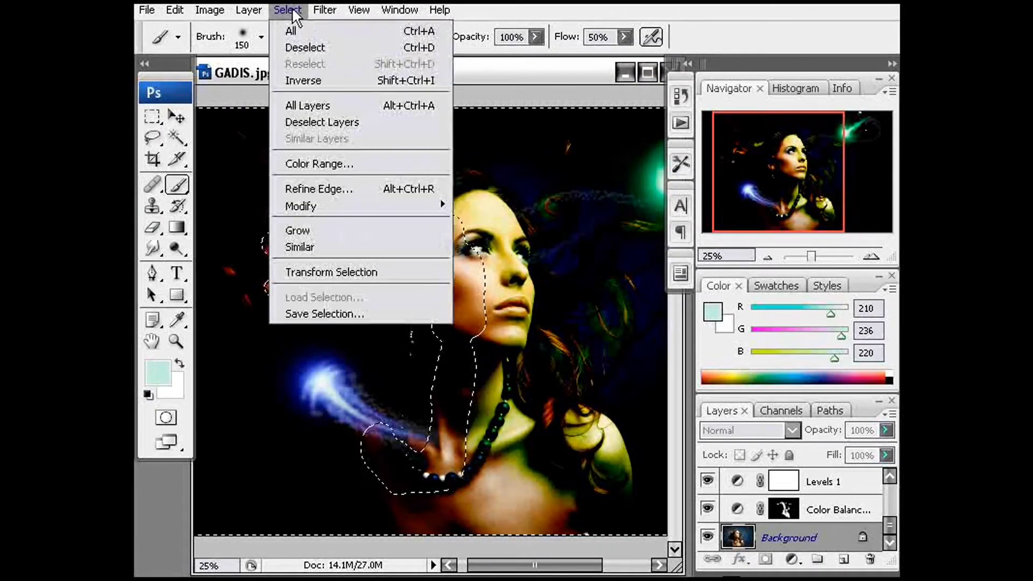
{"action": "left_click", "coordinate": [294, 79]}
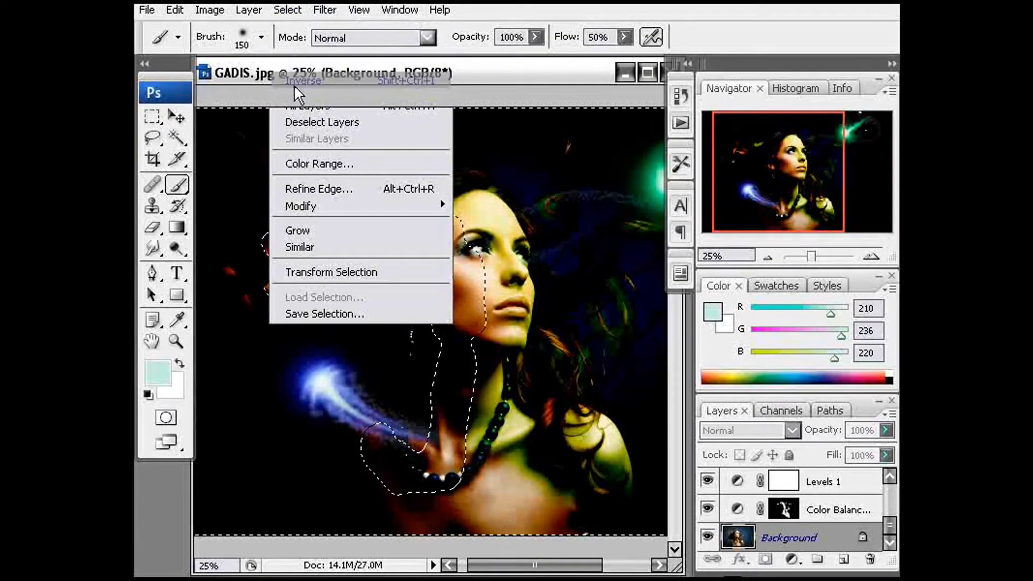
Step: Add a Hue/Saturation adjustment layer from the selection, colorized with hue 129, saturation 42 and lightness -7
{"action": "left_click", "coordinate": [817, 561]}
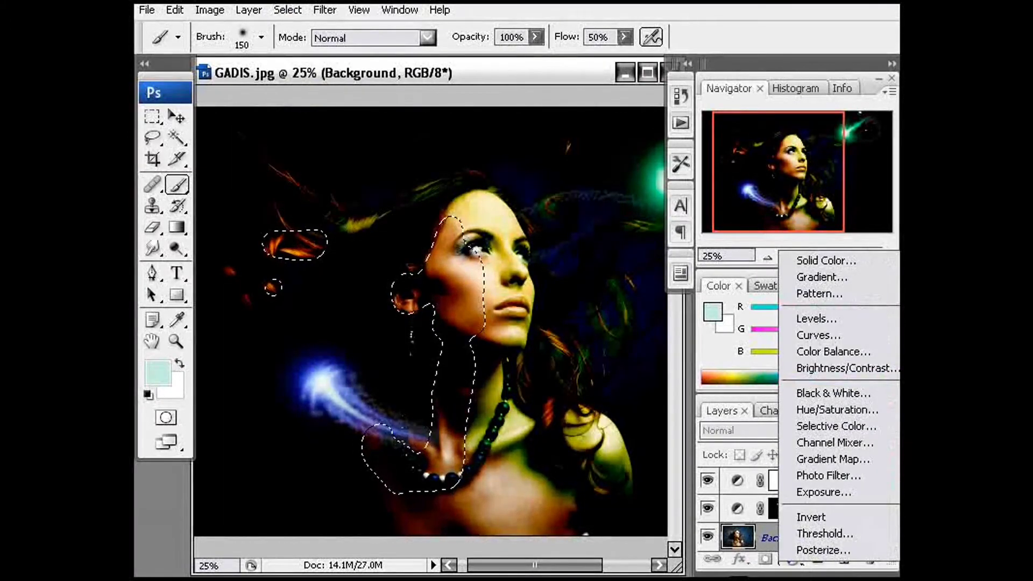
{"action": "left_click", "coordinate": [848, 409]}
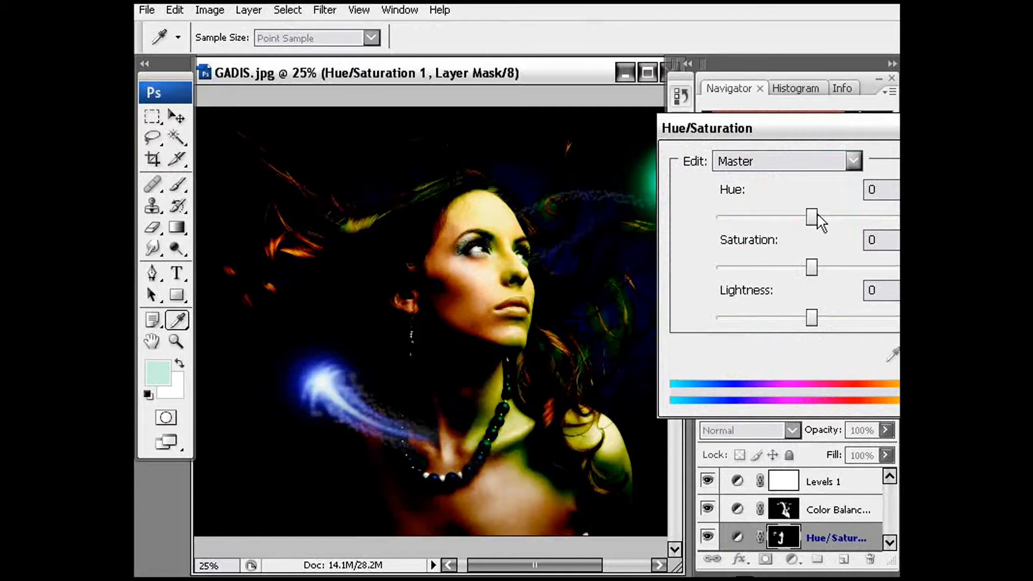
{"action": "left_click_drag", "start_coordinate": [817, 218], "coordinate": [784, 217]}
{"action": "key", "text": "alt+o"}
{"action": "mouse_move", "coordinate": [765, 267]}
{"action": "left_mouse_down"}
{"action": "mouse_move", "coordinate": [794, 268]}
{"action": "mouse_move", "coordinate": [770, 267]}
{"action": "left_mouse_up"}
{"action": "mouse_move", "coordinate": [812, 318]}
{"action": "left_mouse_down"}
{"action": "mouse_move", "coordinate": [795, 318]}
{"action": "mouse_move", "coordinate": [817, 314]}
{"action": "mouse_move", "coordinate": [807, 314]}
{"action": "left_mouse_up"}
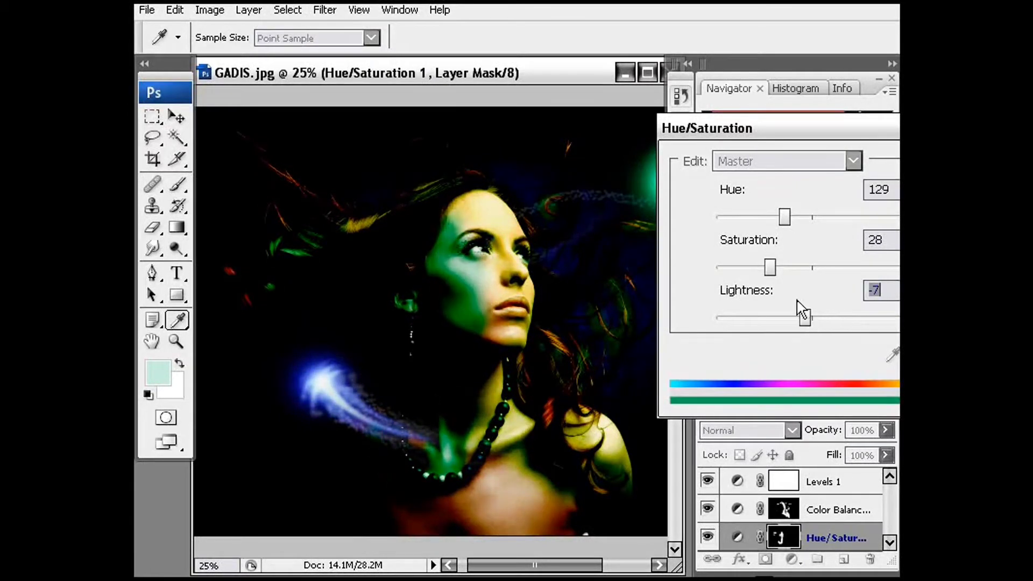
{"action": "left_click_drag", "start_coordinate": [770, 267], "coordinate": [797, 267]}
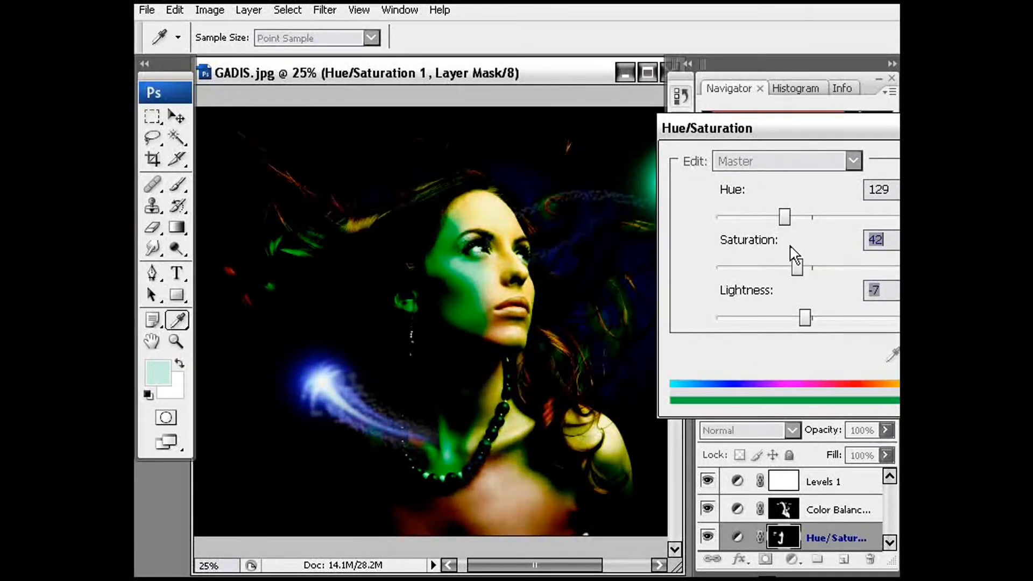
Step: Shift the adjustment to a muted blue with hue 196, saturation 13 and lightness -3, and ready the Brush with white
{"action": "left_click_drag", "start_coordinate": [784, 218], "coordinate": [820, 218]}
{"action": "left_click_drag", "start_coordinate": [798, 267], "coordinate": [741, 270]}
{"action": "mouse_move", "coordinate": [816, 216]}
{"action": "left_mouse_down"}
{"action": "mouse_move", "coordinate": [840, 221]}
{"action": "mouse_move", "coordinate": [822, 219]}
{"action": "left_mouse_up"}
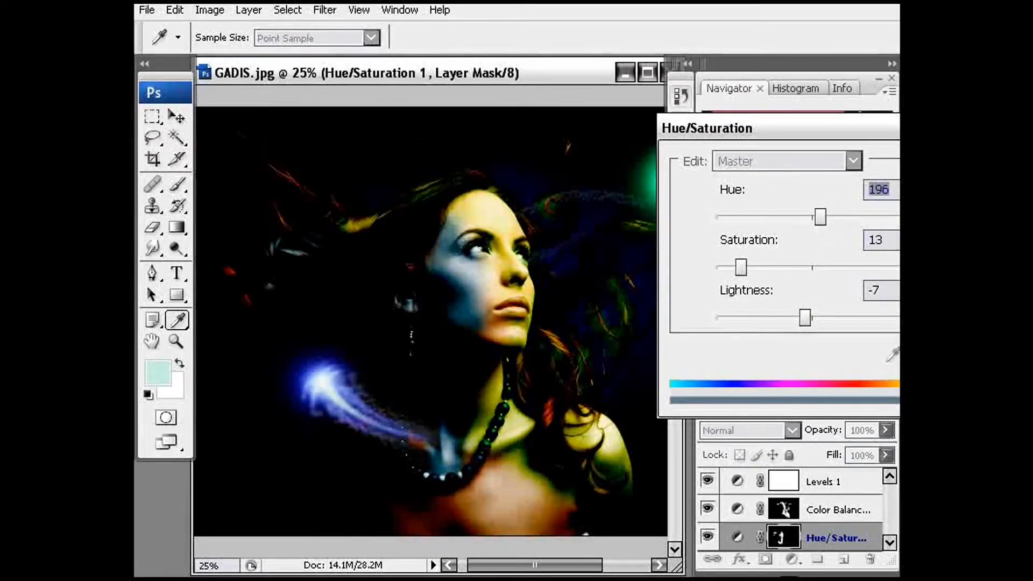
{"action": "mouse_move", "coordinate": [805, 317]}
{"action": "left_mouse_down"}
{"action": "mouse_move", "coordinate": [786, 324]}
{"action": "mouse_move", "coordinate": [810, 322]}
{"action": "left_mouse_up"}
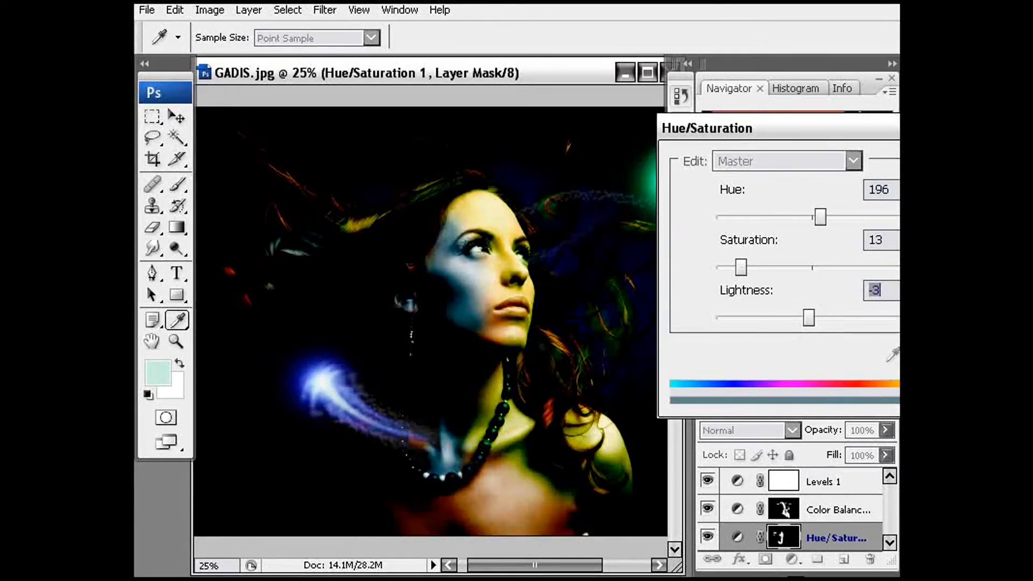
{"action": "key", "text": "Return"}
{"action": "key", "text": "b"}
{"action": "key", "text": "d"}
{"action": "key", "text": "x"}
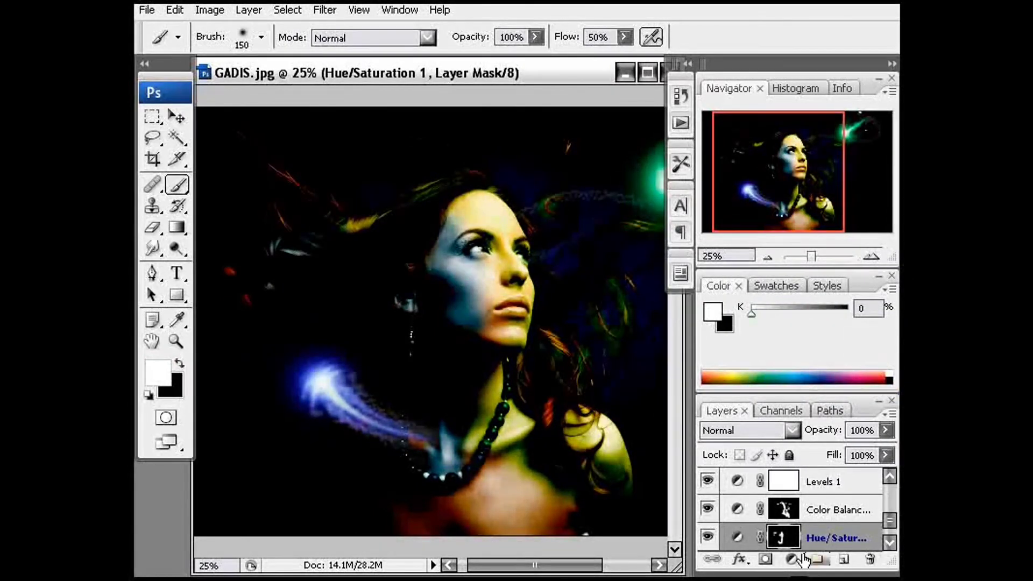
Step: Reopen the Hue/Saturation adjustment and set saturation to 10 and lightness to +17
{"action": "double_click", "coordinate": [737, 538]}
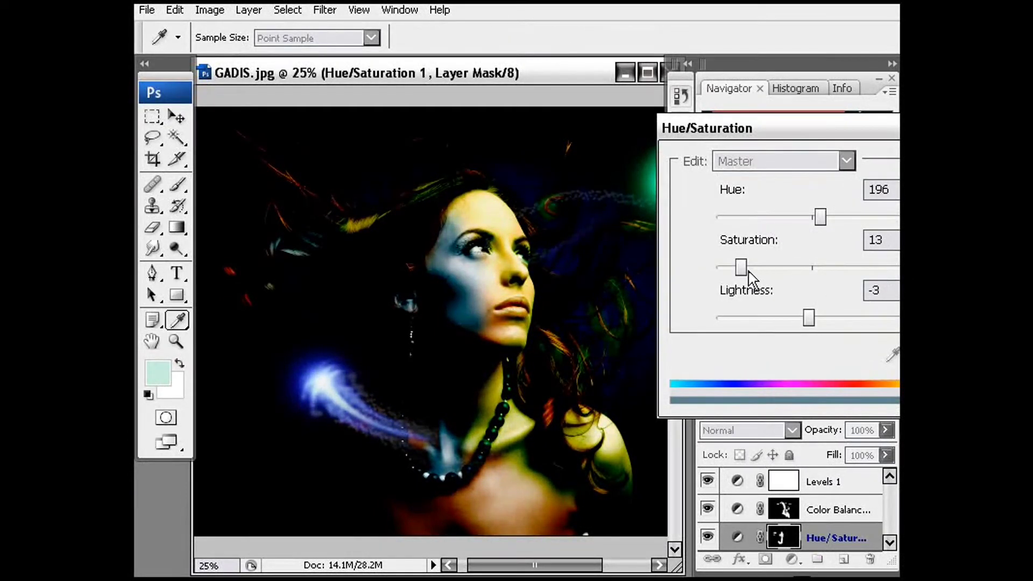
{"action": "left_click_drag", "start_coordinate": [743, 267], "coordinate": [738, 274]}
{"action": "left_click_drag", "start_coordinate": [811, 323], "coordinate": [828, 323]}
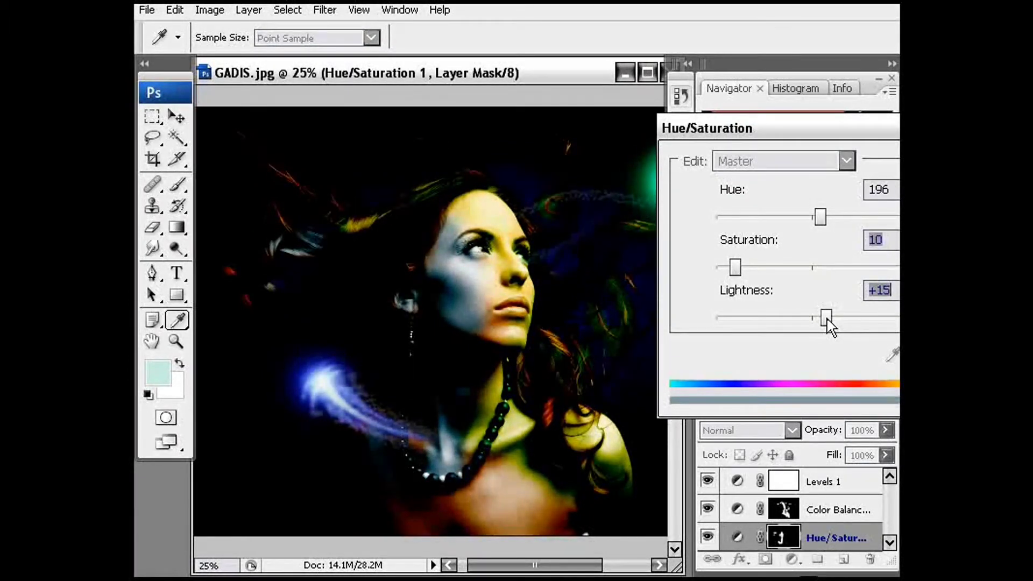
{"action": "key", "text": "Return"}
Step: Paint white on the Hue/Saturation mask over the hair tips behind the head, the upper chest and the cheek
{"action": "key", "text": "b"}
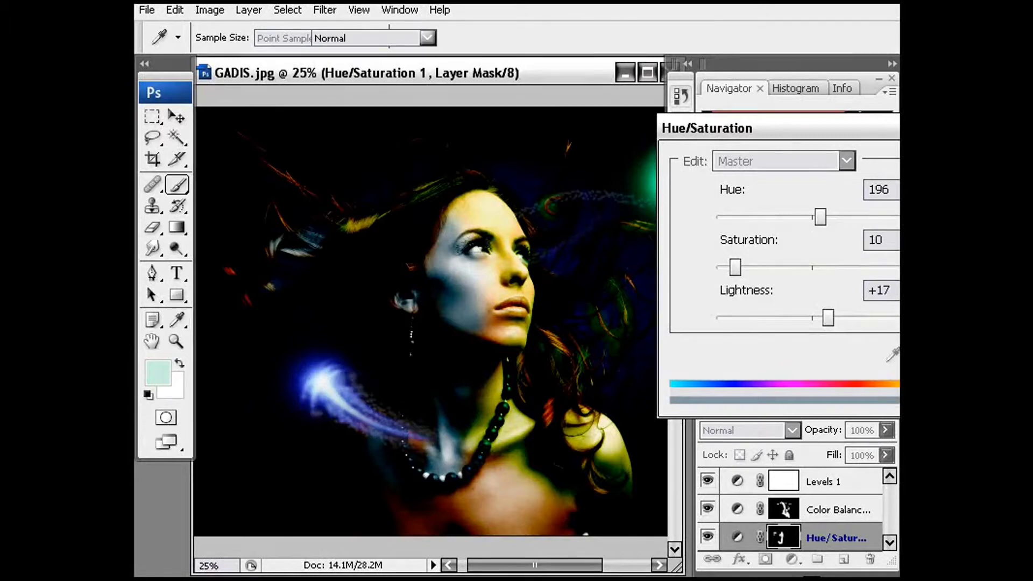
{"action": "key", "text": "d"}
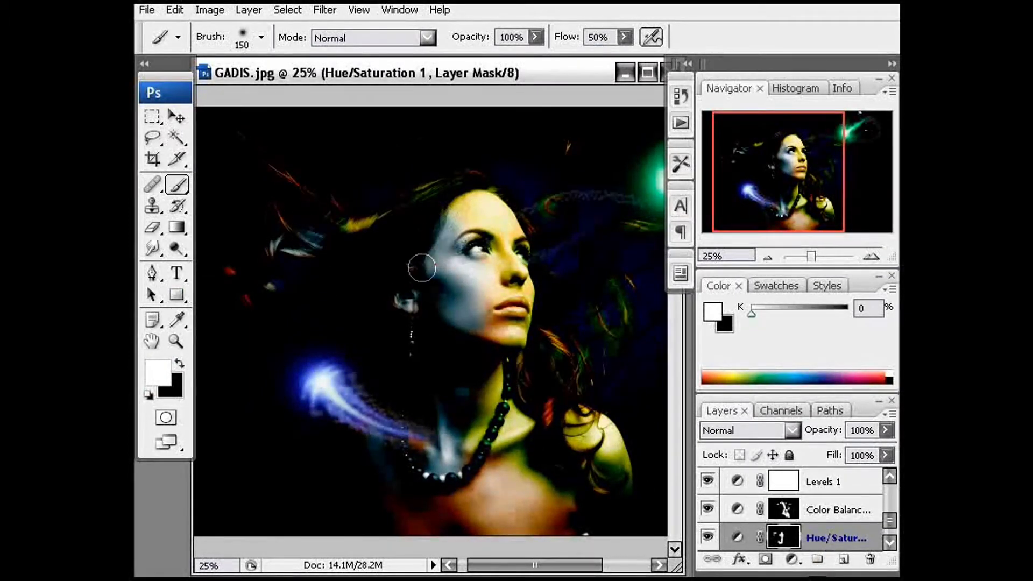
{"action": "mouse_move", "coordinate": [274, 290]}
{"action": "left_mouse_down"}
{"action": "mouse_move", "coordinate": [247, 298]}
{"action": "mouse_move", "coordinate": [229, 270]}
{"action": "mouse_move", "coordinate": [272, 273]}
{"action": "mouse_move", "coordinate": [314, 245]}
{"action": "mouse_move", "coordinate": [278, 226]}
{"action": "left_mouse_up"}
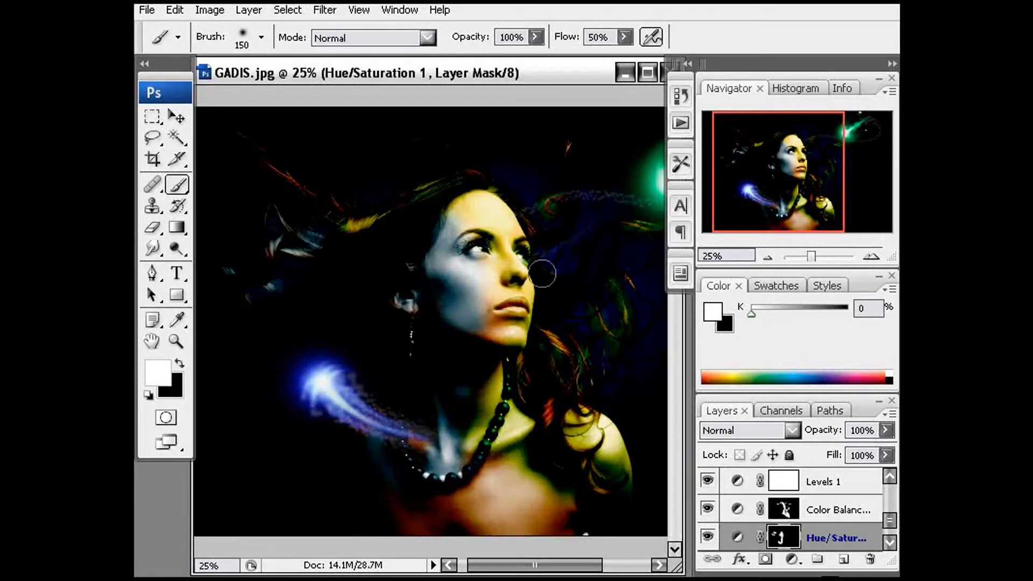
{"action": "mouse_move", "coordinate": [449, 457]}
{"action": "left_mouse_down"}
{"action": "mouse_move", "coordinate": [401, 484]}
{"action": "mouse_move", "coordinate": [438, 453]}
{"action": "mouse_move", "coordinate": [430, 439]}
{"action": "mouse_move", "coordinate": [365, 423]}
{"action": "mouse_move", "coordinate": [444, 451]}
{"action": "mouse_move", "coordinate": [383, 493]}
{"action": "mouse_move", "coordinate": [391, 490]}
{"action": "mouse_move", "coordinate": [391, 502]}
{"action": "mouse_move", "coordinate": [357, 427]}
{"action": "mouse_move", "coordinate": [404, 433]}
{"action": "left_mouse_up"}
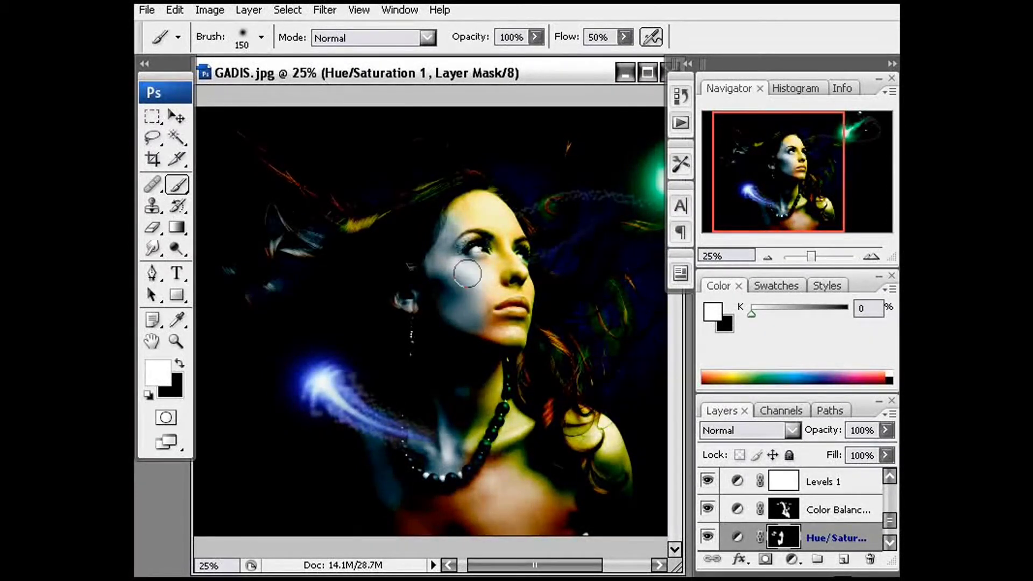
{"action": "mouse_move", "coordinate": [469, 279]}
{"action": "left_mouse_down"}
{"action": "mouse_move", "coordinate": [451, 268]}
{"action": "mouse_move", "coordinate": [448, 228]}
{"action": "mouse_move", "coordinate": [448, 272]}
{"action": "mouse_move", "coordinate": [444, 240]}
{"action": "mouse_move", "coordinate": [433, 266]}
{"action": "left_mouse_up"}
{"action": "key", "text": "x"}
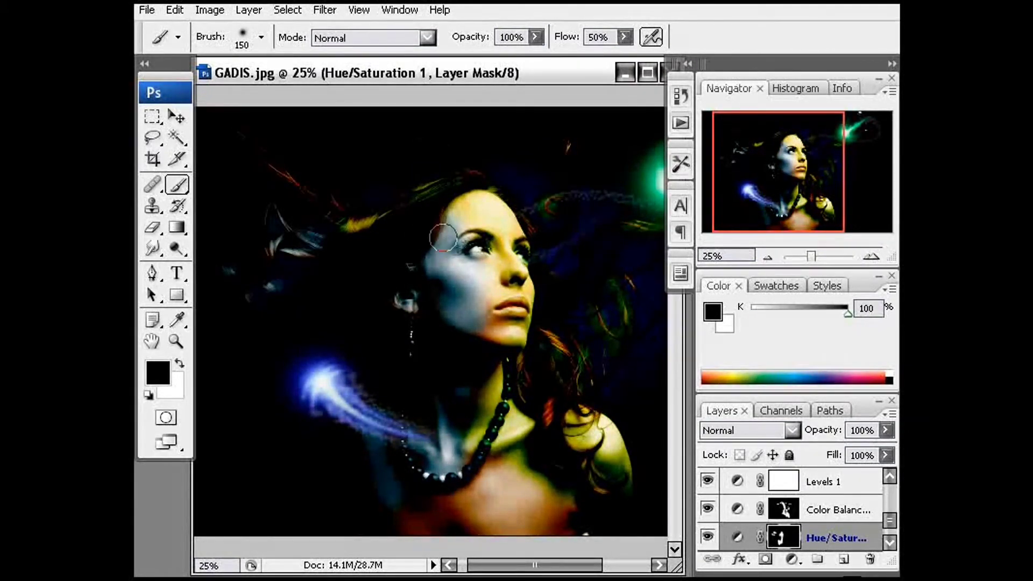
{"action": "key", "text": "x"}
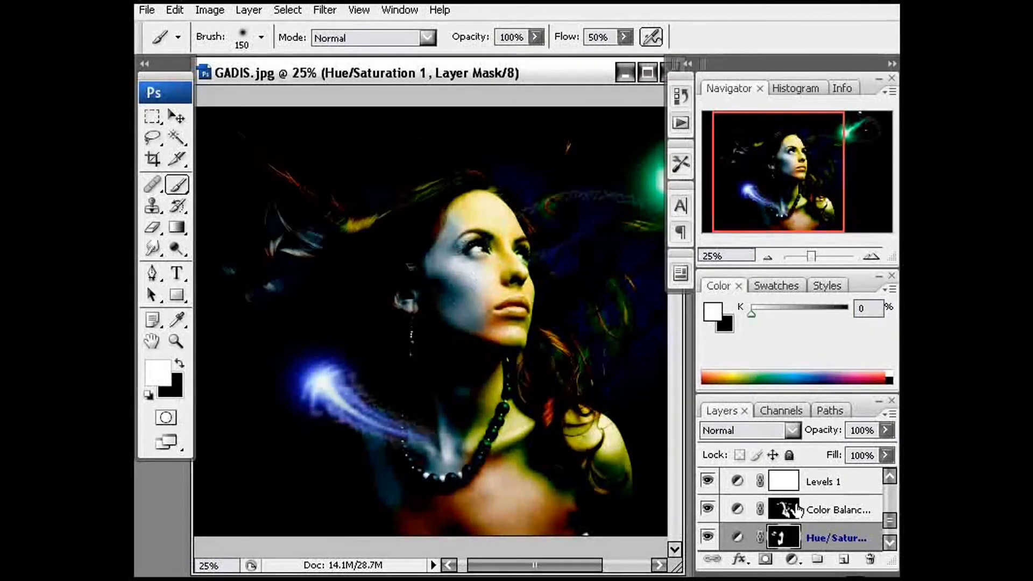
Step: Paint white on the Color Balance mask around the near eye and temple, and reactivate the Hue/Saturation mask, dismissing the mask display options
{"action": "double_click", "coordinate": [787, 509]}
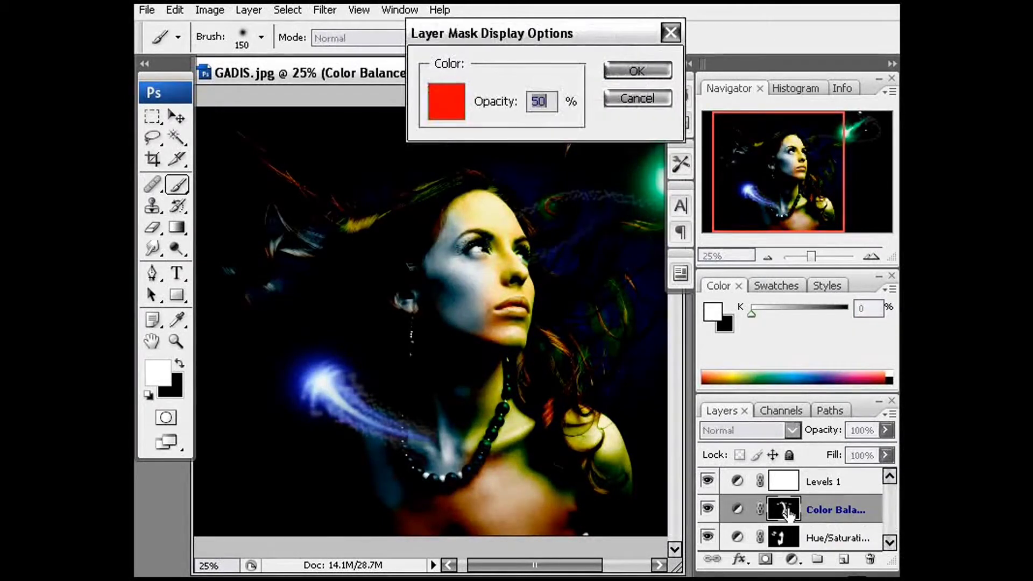
{"action": "left_click", "coordinate": [640, 100]}
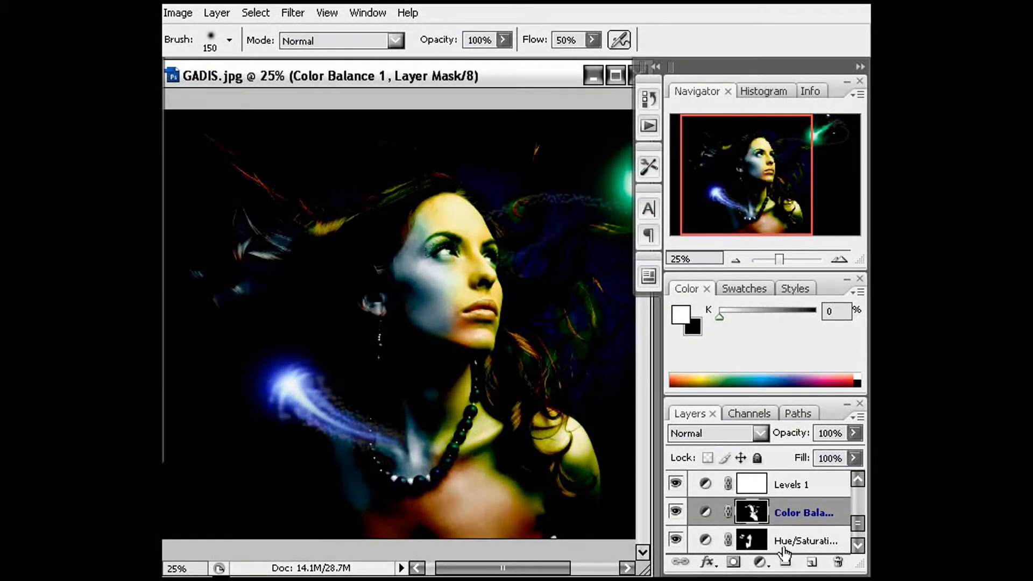
{"action": "left_click", "coordinate": [775, 543]}
{"action": "double_click", "coordinate": [750, 543]}
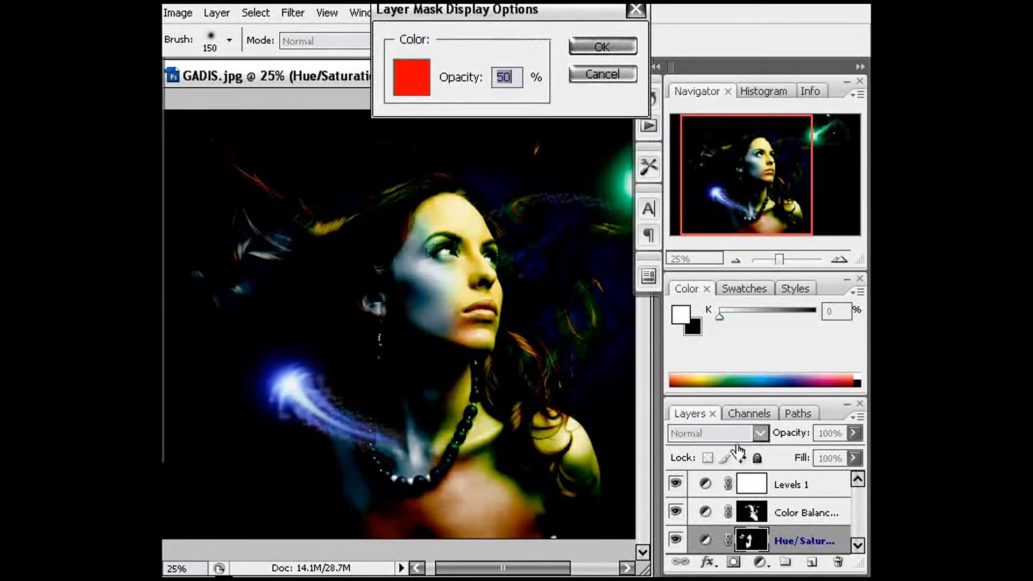
{"action": "left_click", "coordinate": [607, 80]}
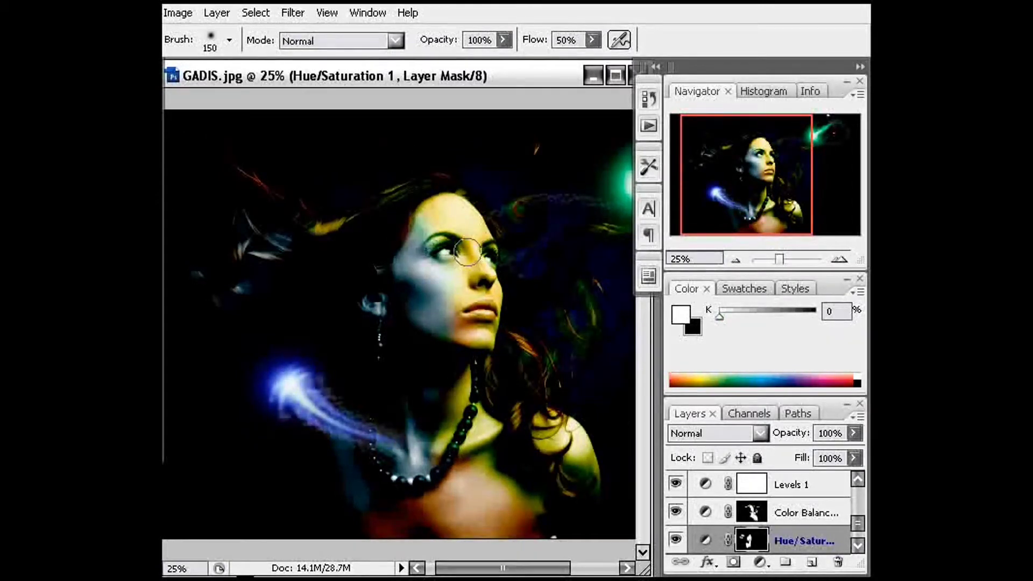
Step: Make the Background the active layer and enter Quick Mask mode with the default colours
{"action": "key", "text": "ctrl+plus"}
{"action": "key", "text": "ctrl+plus"}
{"action": "key", "text": "ctrl+plus"}
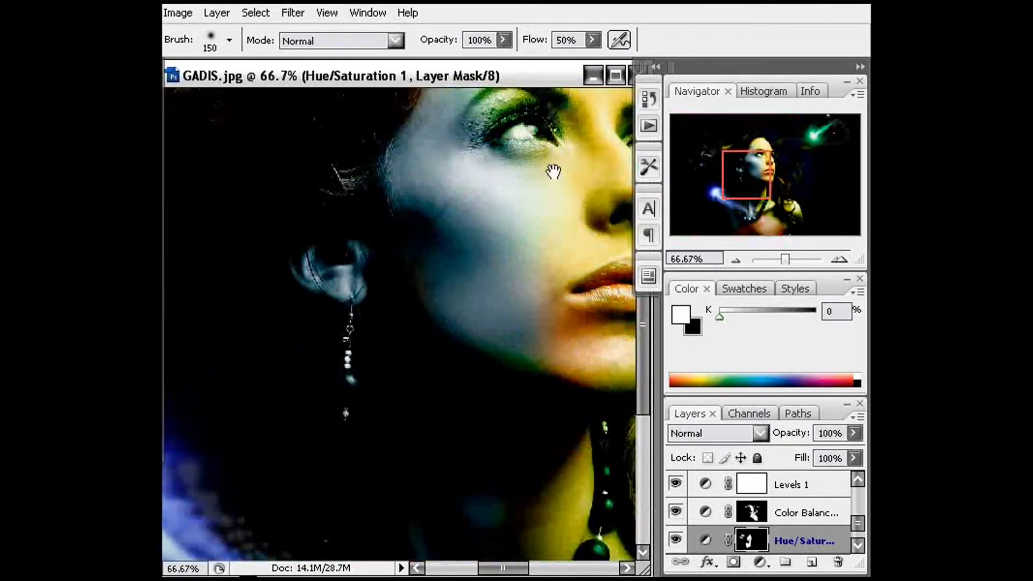
{"action": "left_click_drag", "start_coordinate": [557, 137], "coordinate": [369, 288]}
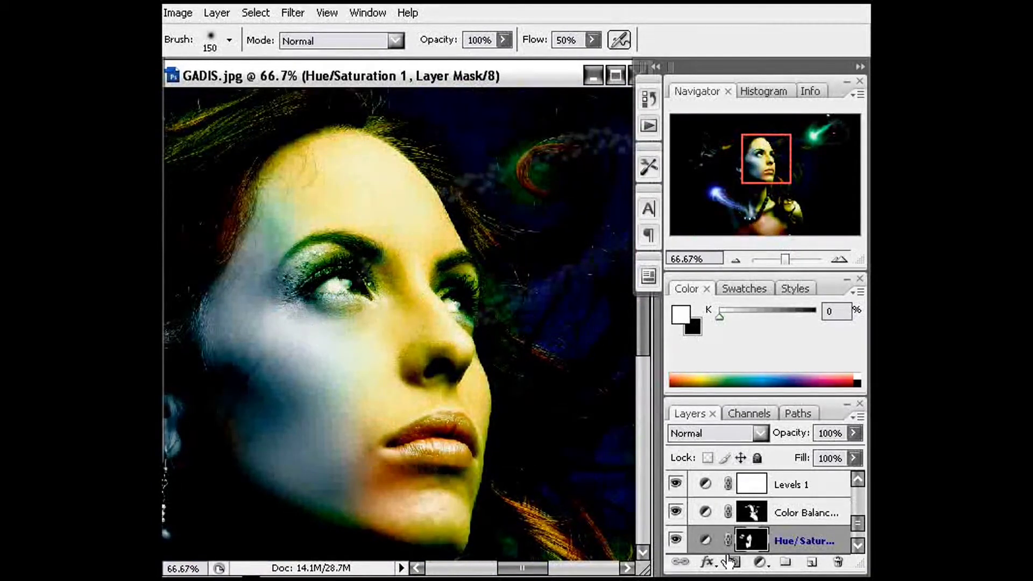
{"action": "scroll", "coordinate": [860, 533], "scroll_direction": "down", "scroll_amount": 1}
{"action": "scroll", "coordinate": [860, 523], "scroll_direction": "up", "scroll_amount": 2}
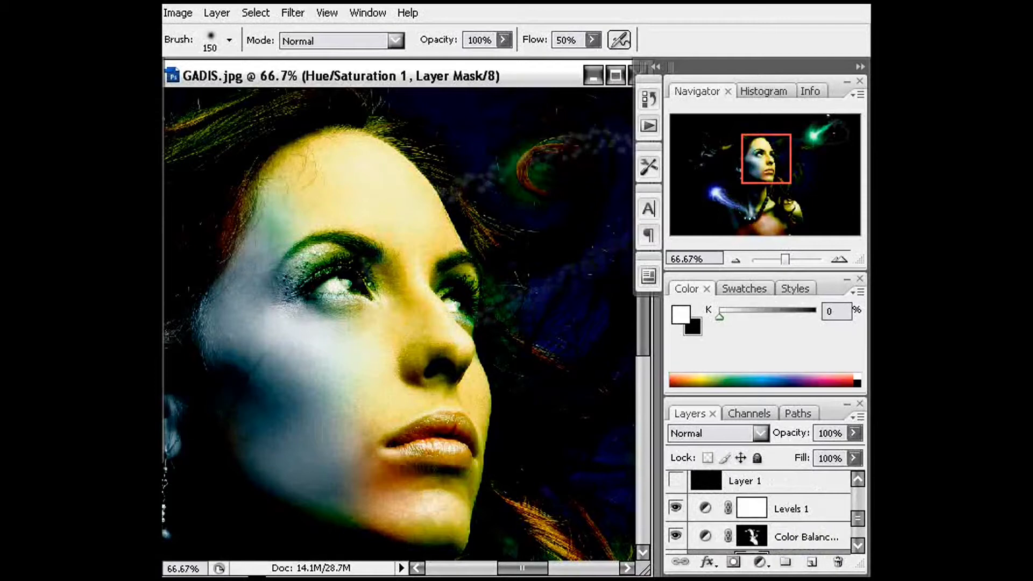
{"action": "scroll", "coordinate": [853, 556], "scroll_direction": "down", "scroll_amount": 2}
{"action": "left_click", "coordinate": [742, 542]}
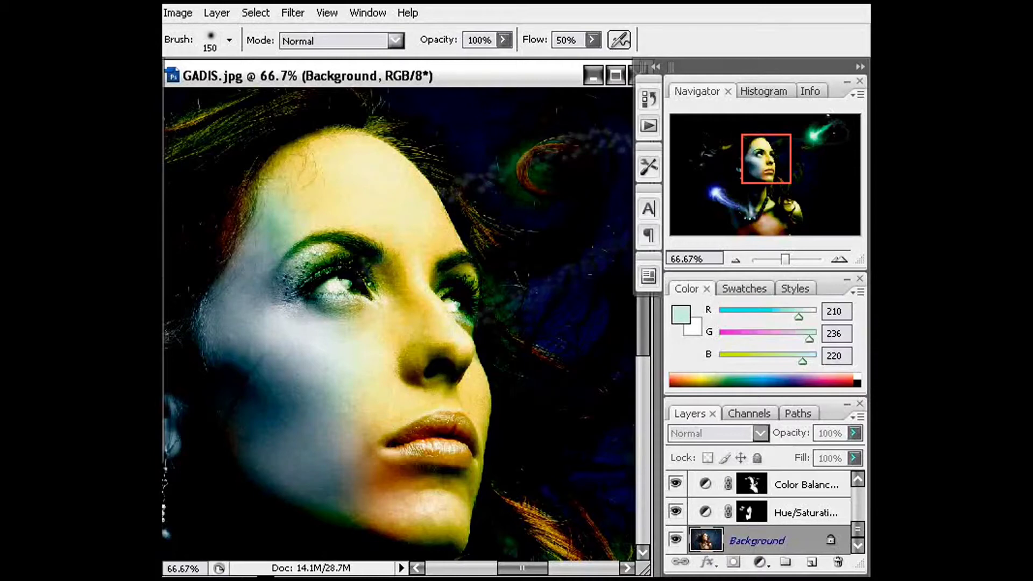
{"action": "key", "text": "d"}
{"action": "key", "text": "q"}
Step: Paint the quick mask over the iris of the near eye with a 21 px soft brush
{"action": "right_click", "coordinate": [344, 280]}
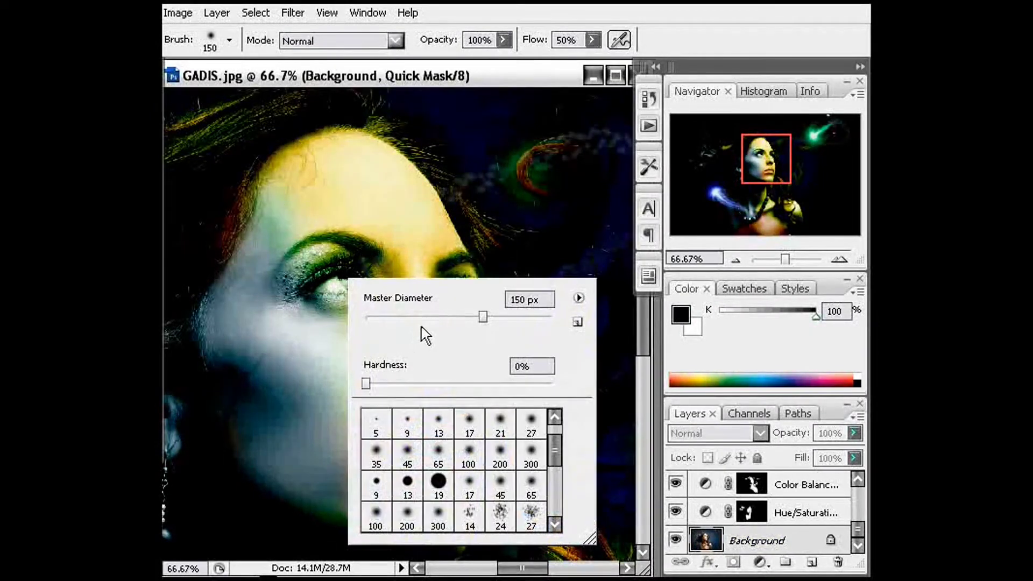
{"action": "left_click_drag", "start_coordinate": [425, 317], "coordinate": [399, 317]}
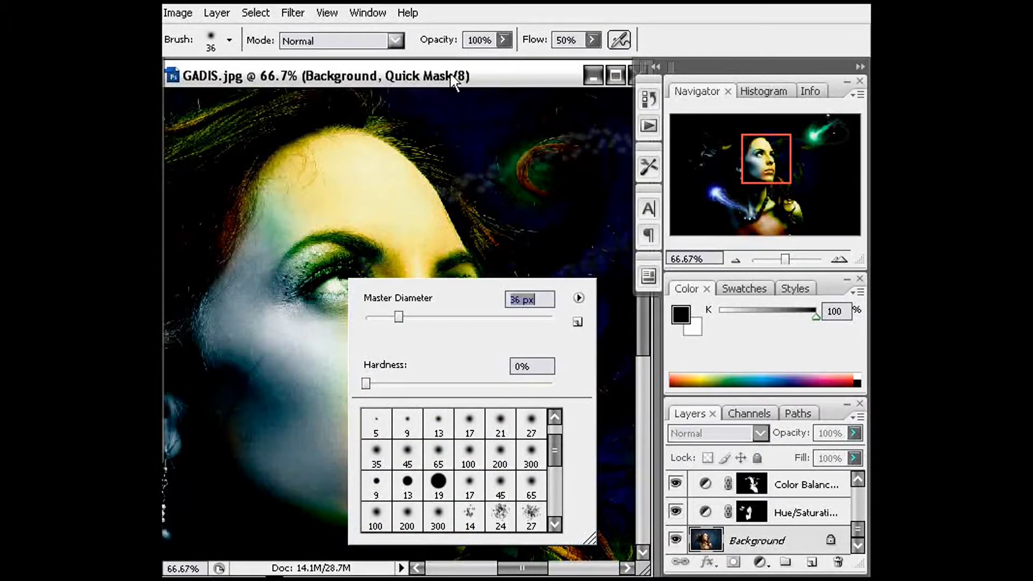
{"action": "key", "text": "Return"}
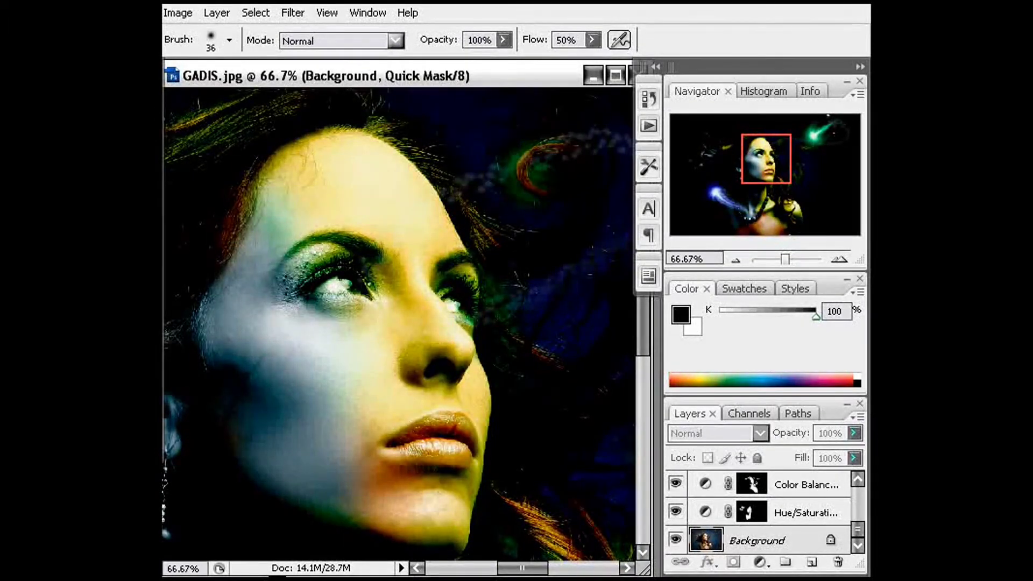
{"action": "key", "text": "ctrl+plus"}
{"action": "key", "text": "ctrl+plus"}
{"action": "left_click_drag", "start_coordinate": [258, 195], "coordinate": [381, 297]}
{"action": "right_click", "coordinate": [381, 297]}
{"action": "left_click", "coordinate": [402, 320]}
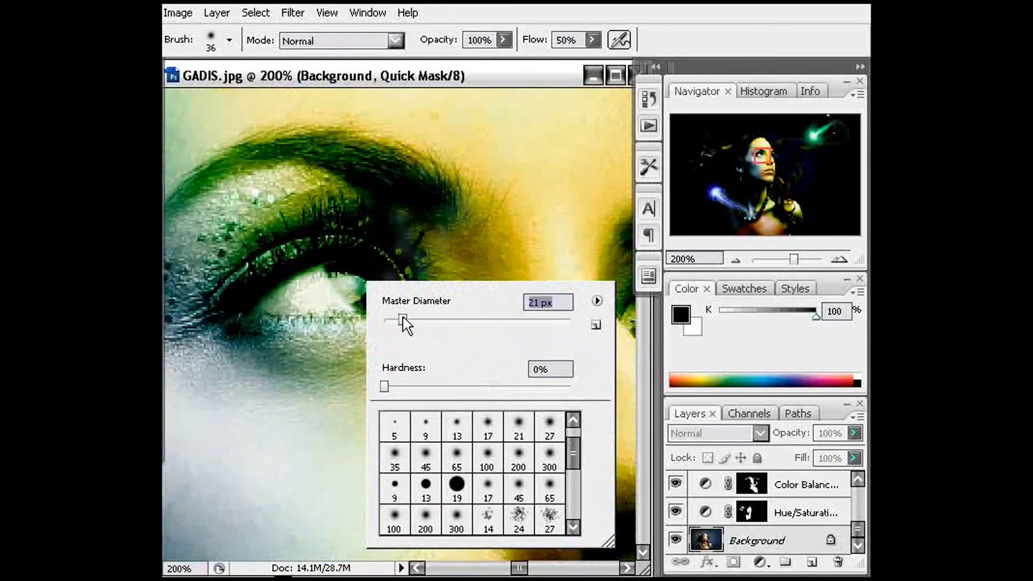
{"action": "key", "text": "Return"}
{"action": "mouse_move", "coordinate": [339, 266]}
{"action": "left_mouse_down"}
{"action": "mouse_move", "coordinate": [397, 308]}
{"action": "mouse_move", "coordinate": [358, 262]}
{"action": "mouse_move", "coordinate": [345, 263]}
{"action": "mouse_move", "coordinate": [353, 291]}
{"action": "left_mouse_up"}
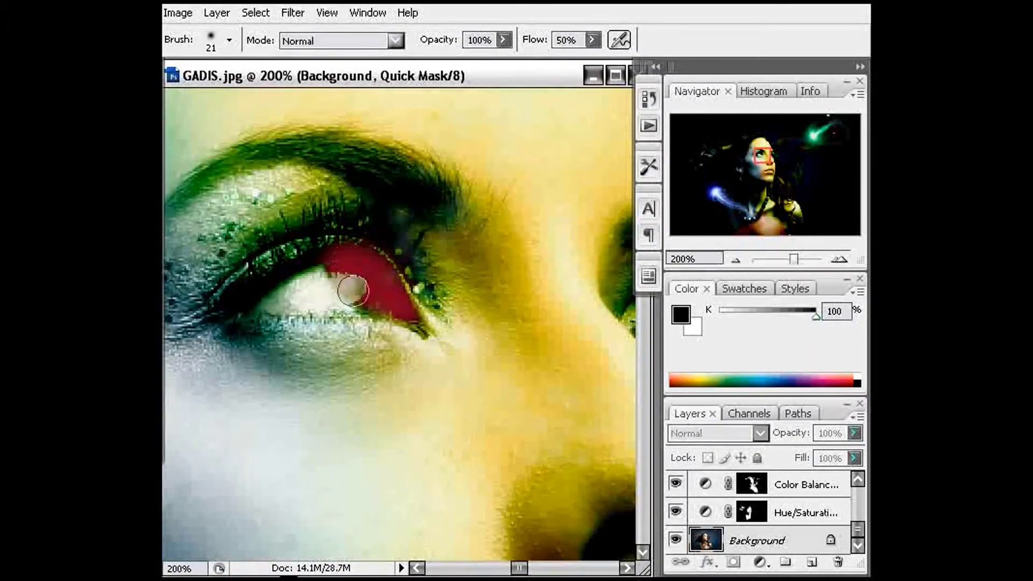
Step: Paint the quick mask over the iris of the far eye with the same brush
{"action": "mouse_move", "coordinate": [458, 265]}
{"action": "left_mouse_down"}
{"action": "mouse_move", "coordinate": [376, 298]}
{"action": "mouse_move", "coordinate": [246, 295]}
{"action": "left_mouse_up"}
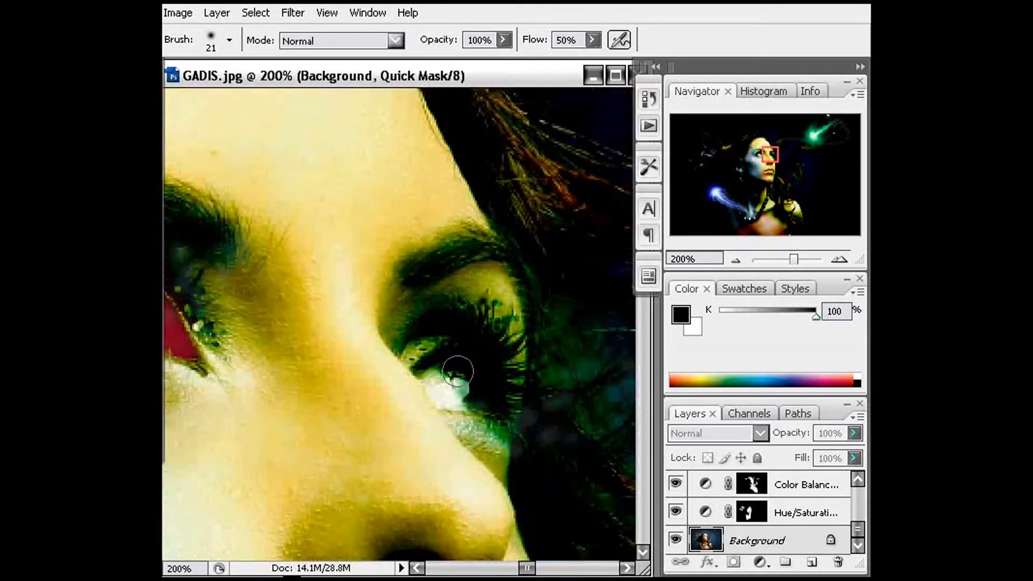
{"action": "mouse_move", "coordinate": [457, 369]}
{"action": "left_mouse_down"}
{"action": "mouse_move", "coordinate": [452, 361]}
{"action": "mouse_move", "coordinate": [482, 401]}
{"action": "mouse_move", "coordinate": [463, 364]}
{"action": "mouse_move", "coordinate": [474, 388]}
{"action": "left_mouse_up"}
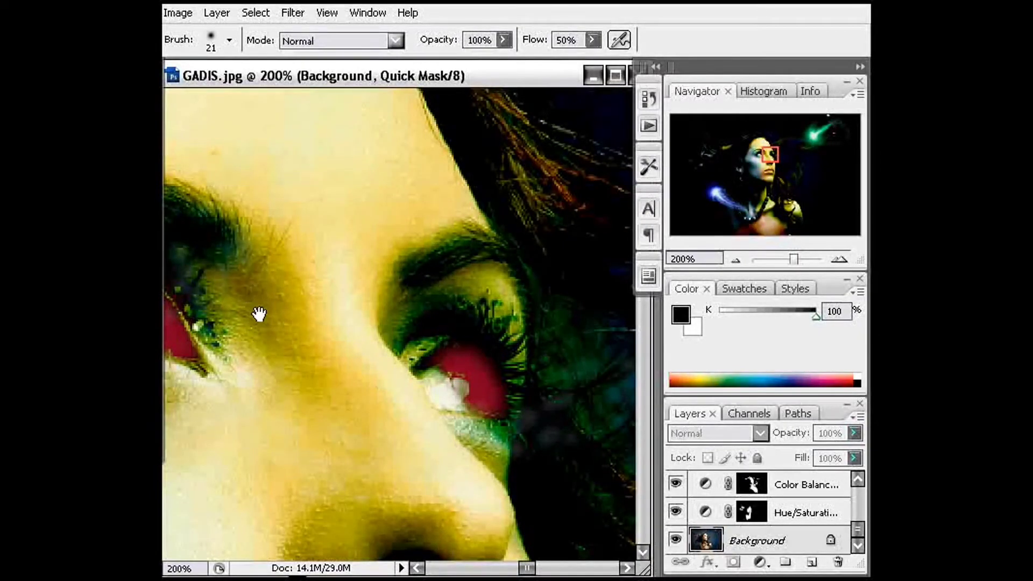
{"action": "left_click_drag", "start_coordinate": [258, 313], "coordinate": [387, 261]}
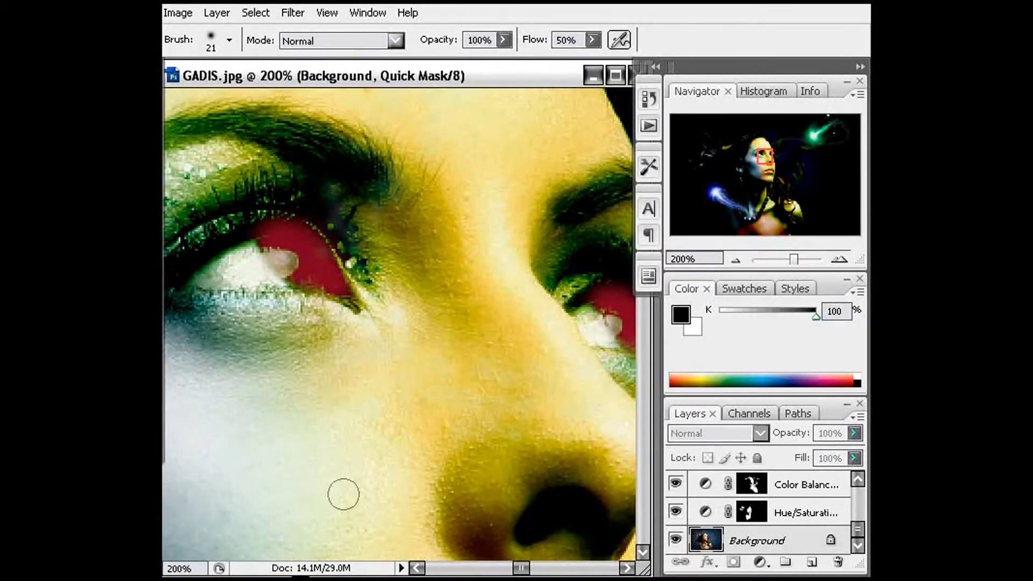
Step: Leave Quick Mask mode and inverse the selection so that it covers only the two irises
{"action": "key", "text": "q"}
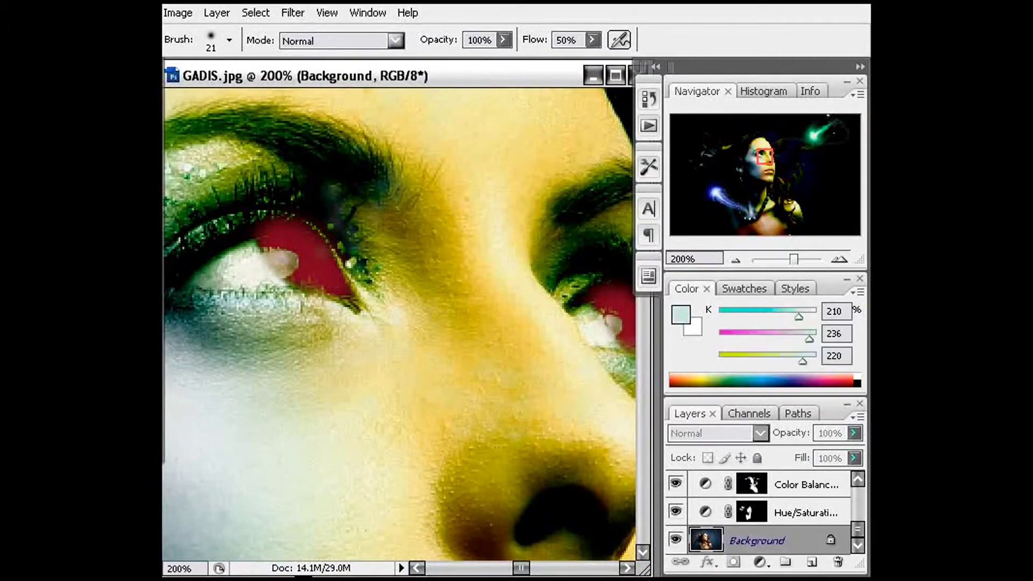
{"action": "left_click", "coordinate": [256, 12]}
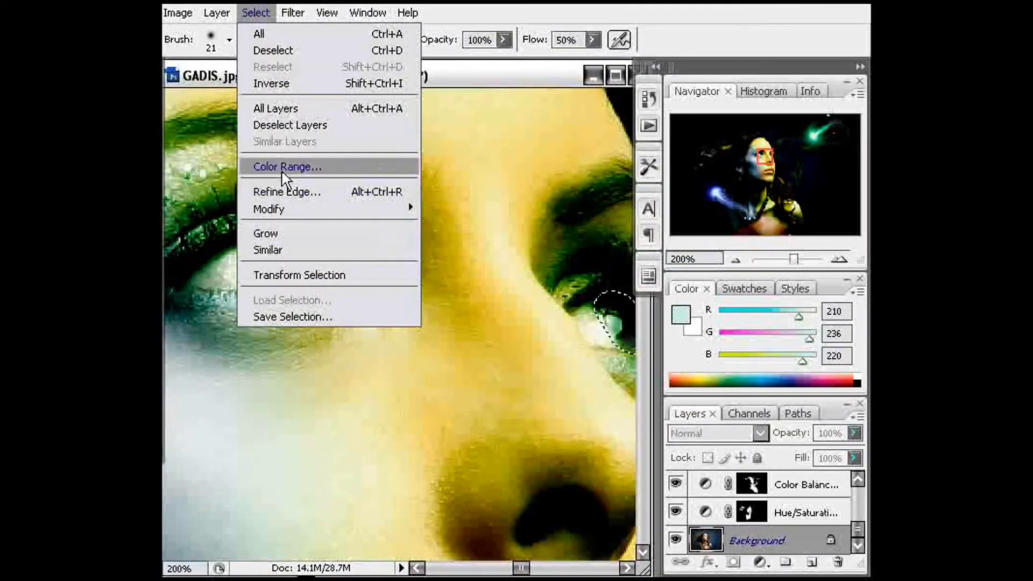
{"action": "left_click", "coordinate": [273, 84]}
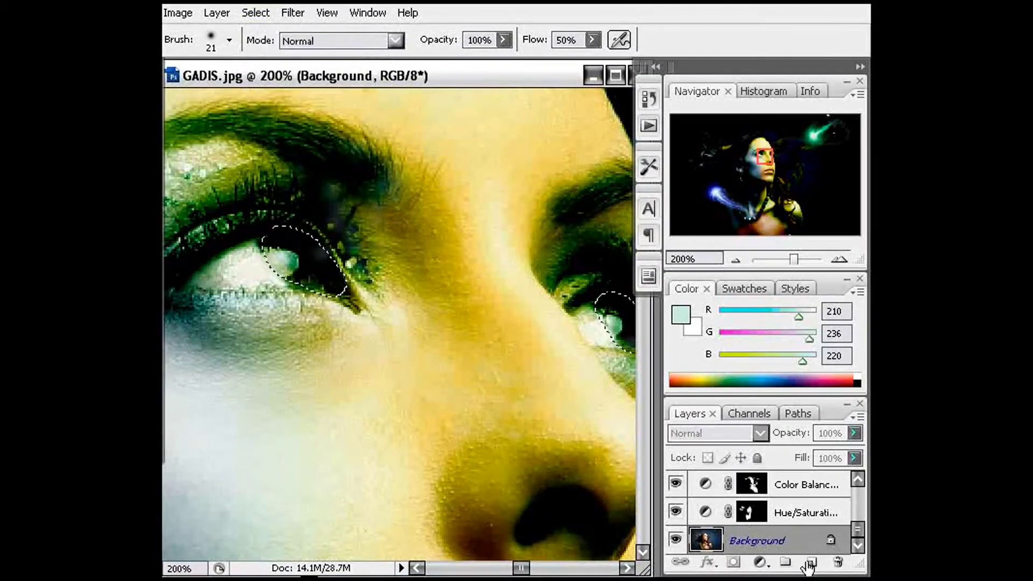
Step: Add a Hue/Saturation adjustment layer for the selected irises, colorized with hue 124 and saturation 25
{"action": "left_click", "coordinate": [760, 562]}
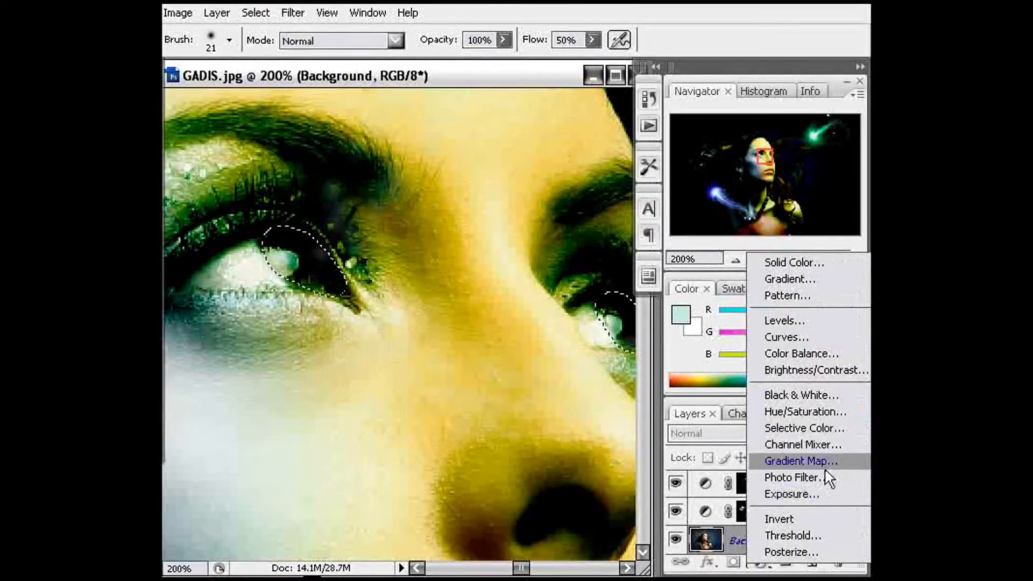
{"action": "left_click", "coordinate": [807, 413]}
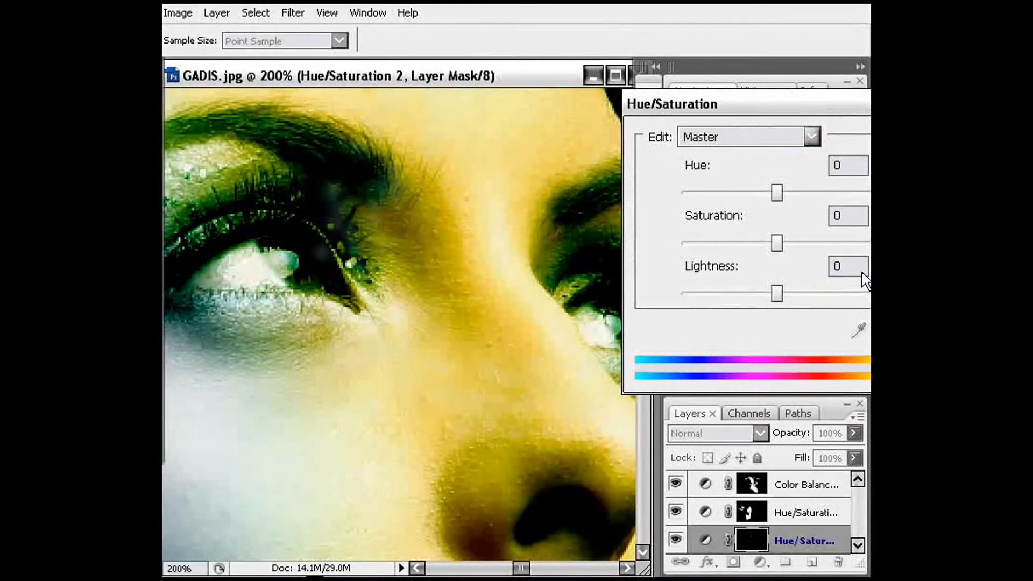
{"action": "key", "text": "alt+o"}
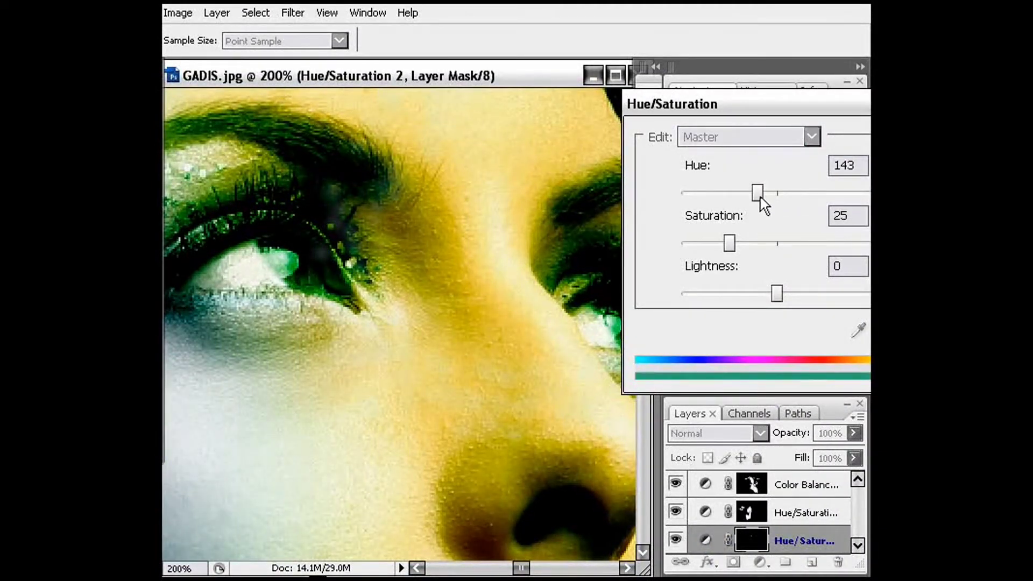
{"action": "mouse_move", "coordinate": [763, 204]}
{"action": "left_mouse_down"}
{"action": "mouse_move", "coordinate": [729, 196]}
{"action": "mouse_move", "coordinate": [848, 202]}
{"action": "mouse_move", "coordinate": [717, 193]}
{"action": "mouse_move", "coordinate": [748, 197]}
{"action": "left_mouse_up"}
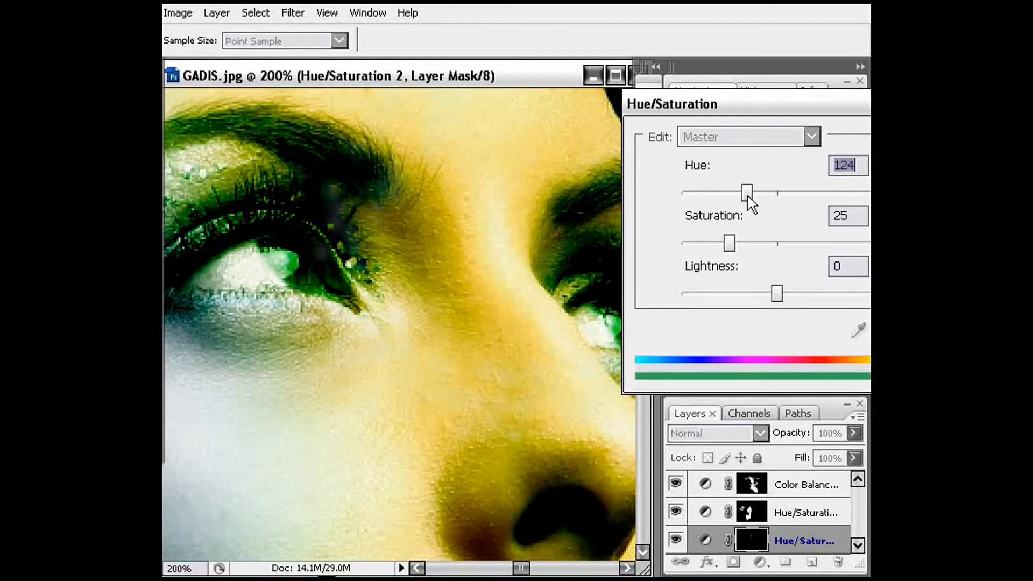
{"action": "key", "text": "Return"}
{"action": "key", "text": "b"}
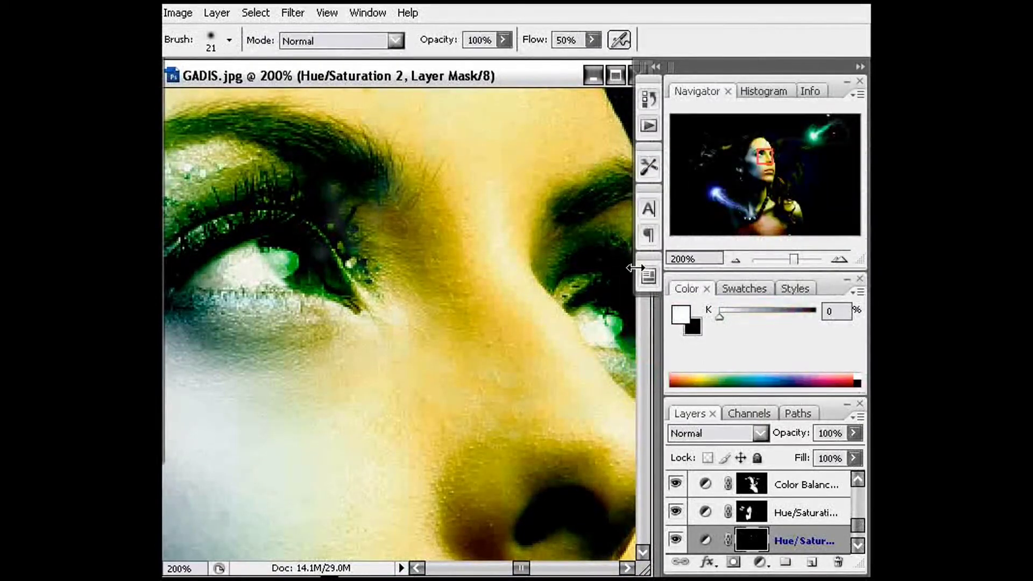
Step: Make the Background the active layer with the whole composite in view
{"action": "key", "text": "ctrl+minus"}
{"action": "key", "text": "ctrl+minus"}
{"action": "key", "text": "ctrl+minus"}
{"action": "key", "text": "ctrl+minus"}
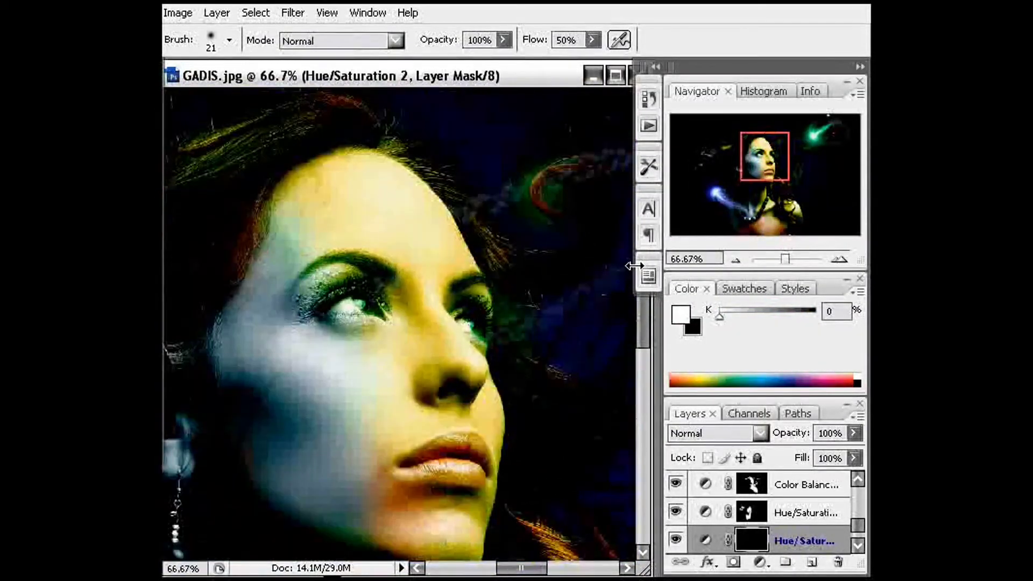
{"action": "key", "text": "ctrl+minus"}
{"action": "key", "text": "ctrl+minus"}
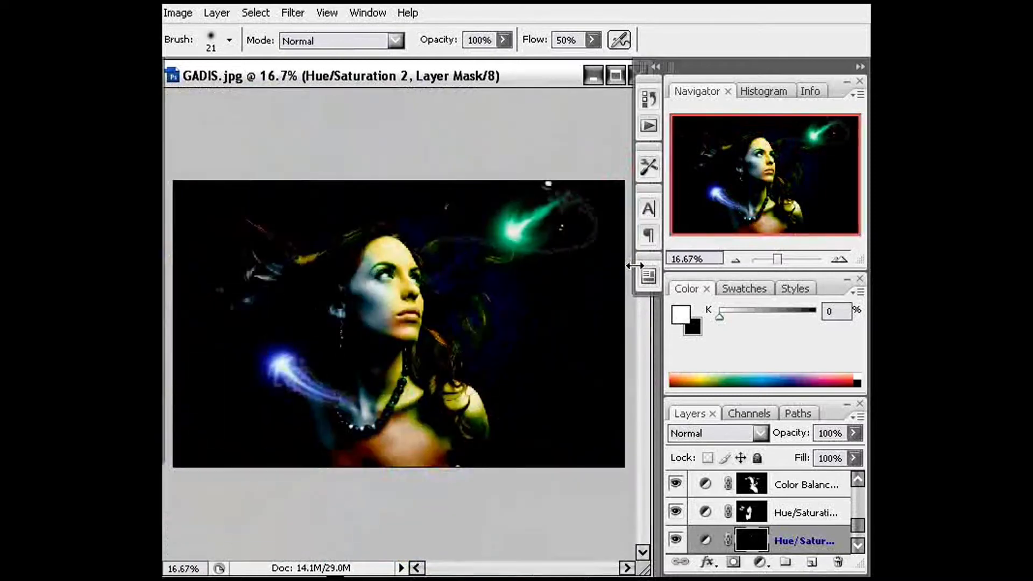
{"action": "key", "text": "ctrl+plus"}
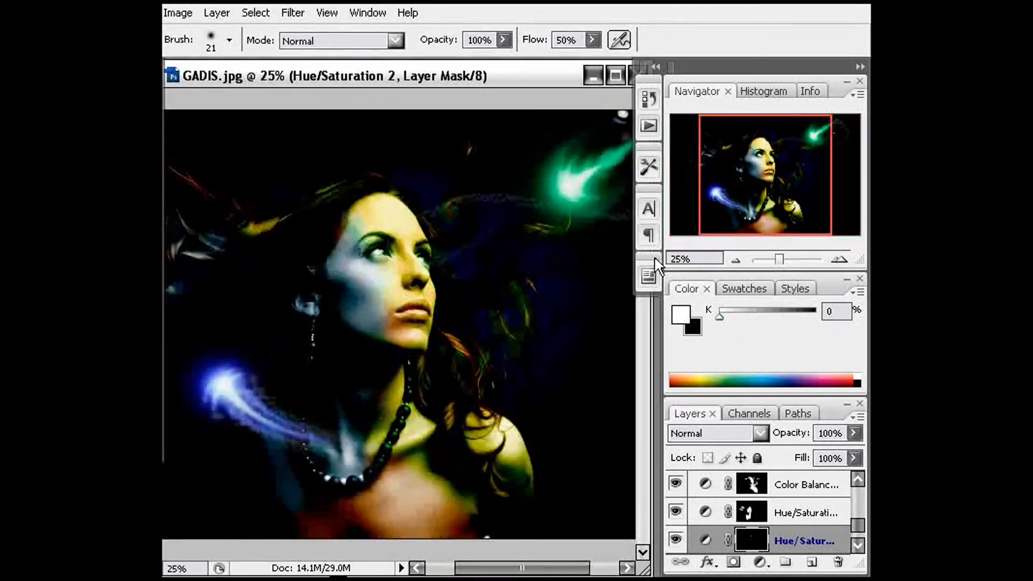
{"action": "scroll", "coordinate": [748, 528], "scroll_direction": "down", "scroll_amount": 1}
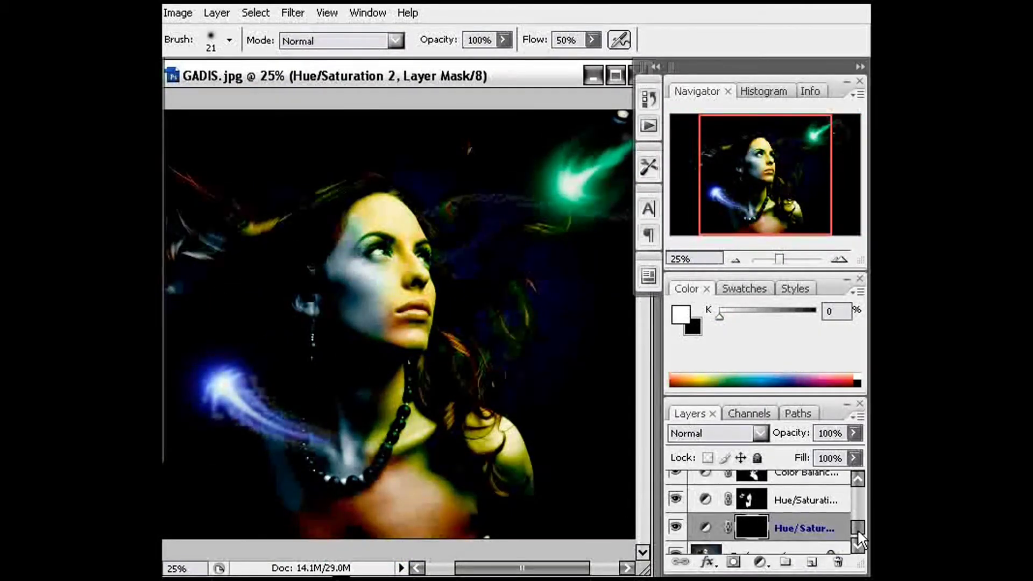
{"action": "left_click", "coordinate": [748, 538]}
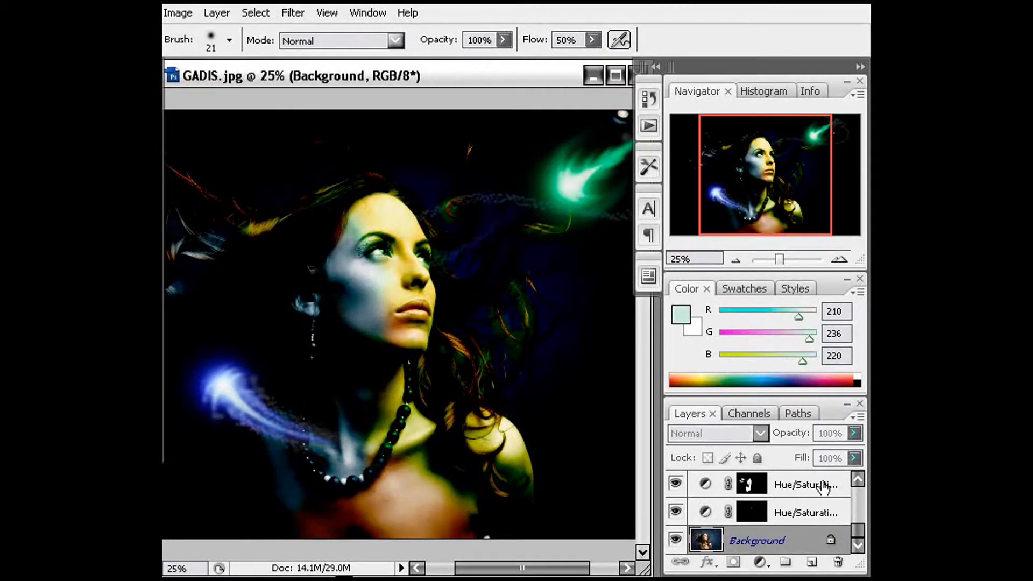
{"action": "left_click", "coordinate": [759, 562]}
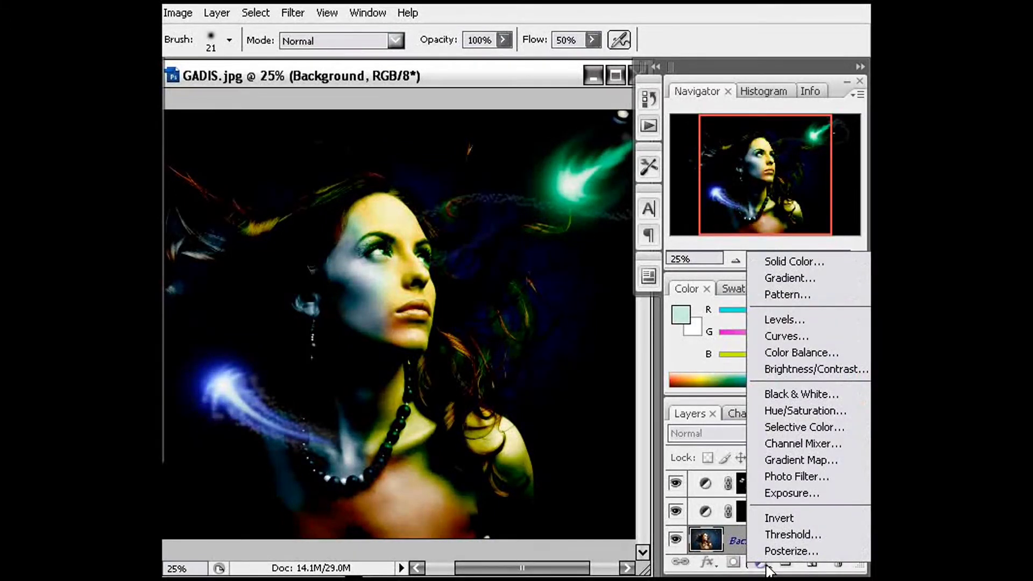
{"action": "left_click", "coordinate": [716, 571]}
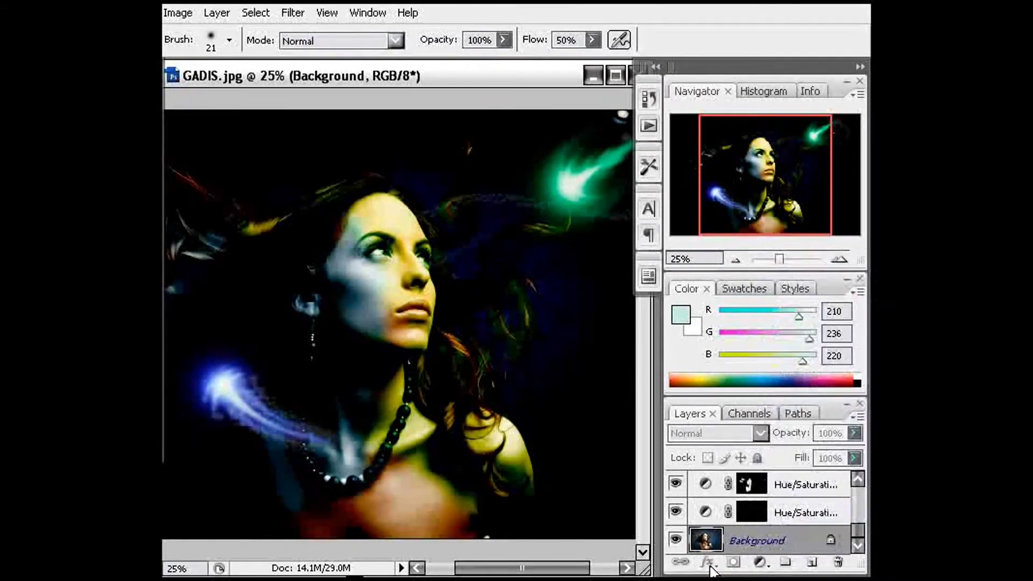
{"action": "left_click", "coordinate": [760, 563]}
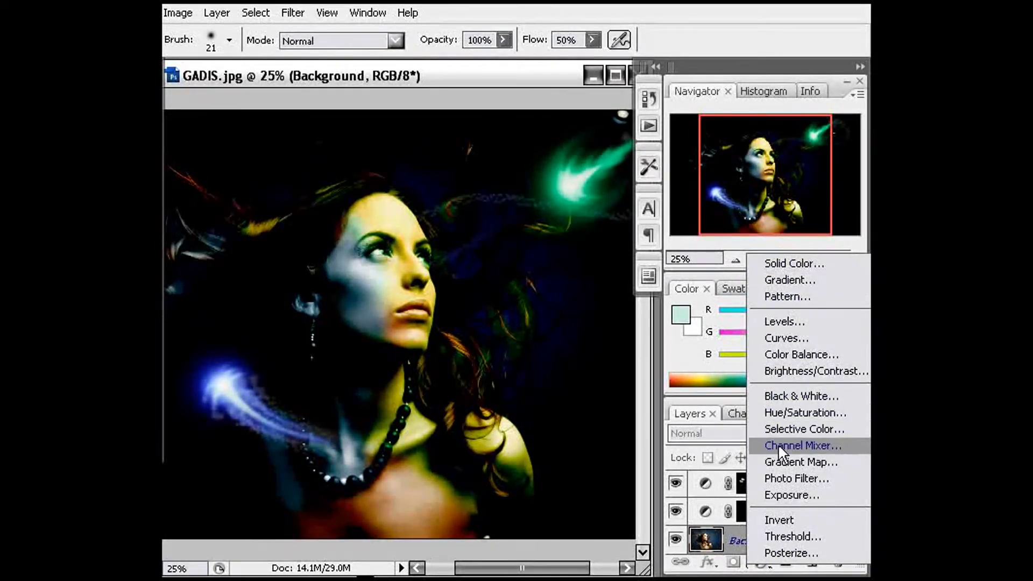
{"action": "left_click", "coordinate": [713, 563]}
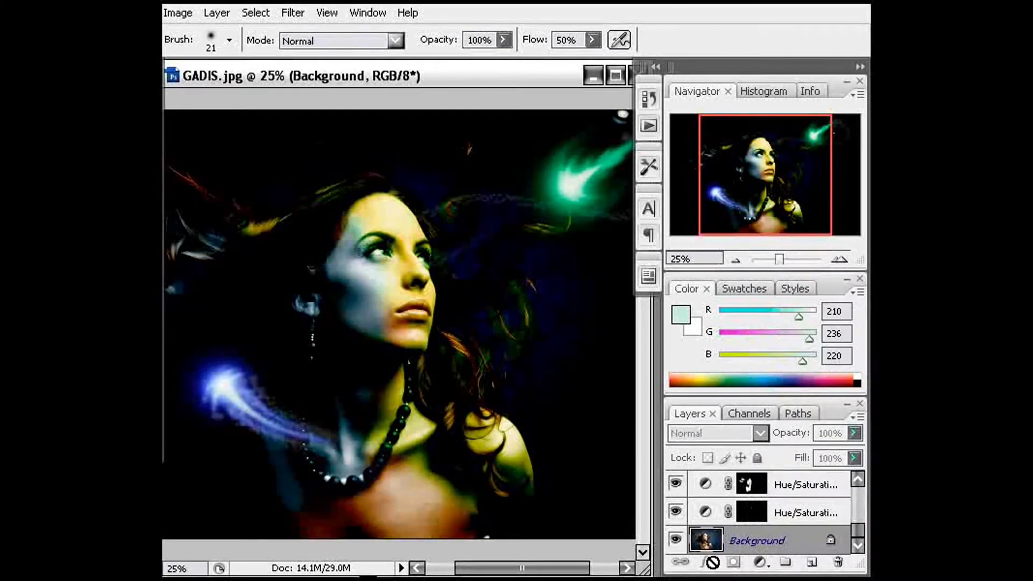
Step: Add a Photo Filter adjustment layer directly above the Background, using the custom filter colour cc9933
{"action": "left_click", "coordinate": [760, 563]}
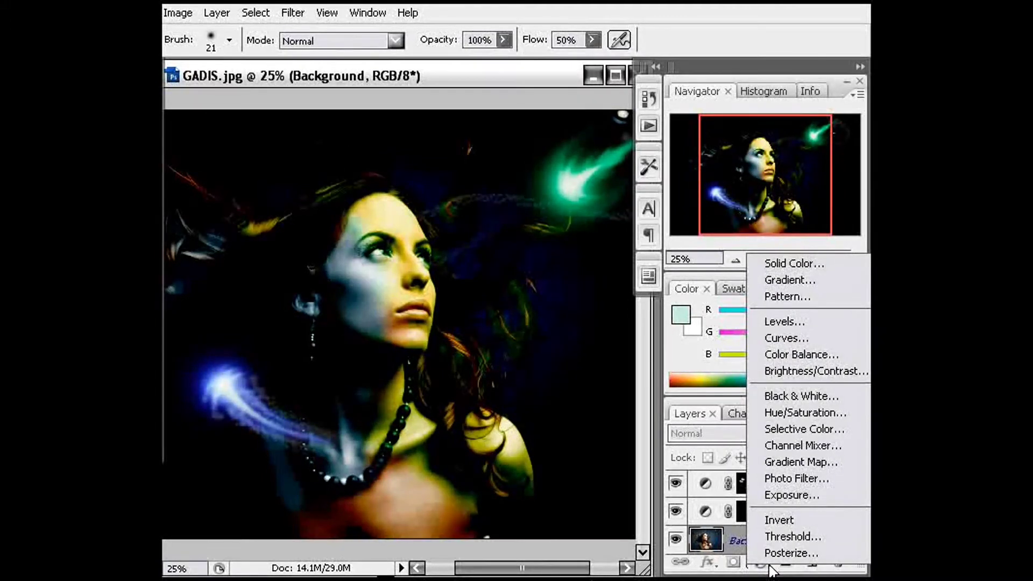
{"action": "left_click", "coordinate": [797, 479]}
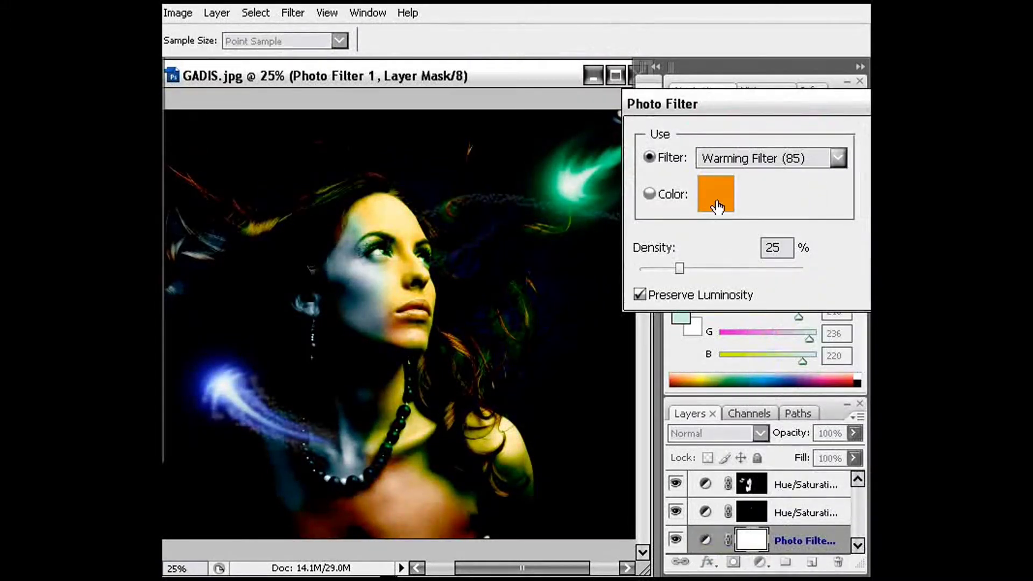
{"action": "left_click", "coordinate": [665, 197]}
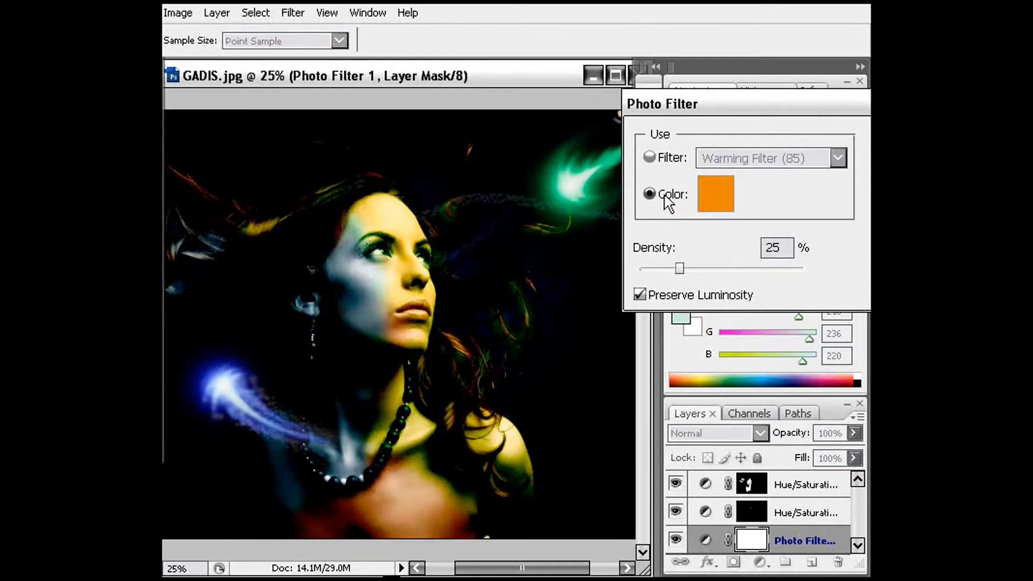
{"action": "left_click", "coordinate": [709, 200]}
{"action": "left_click", "coordinate": [439, 174]}
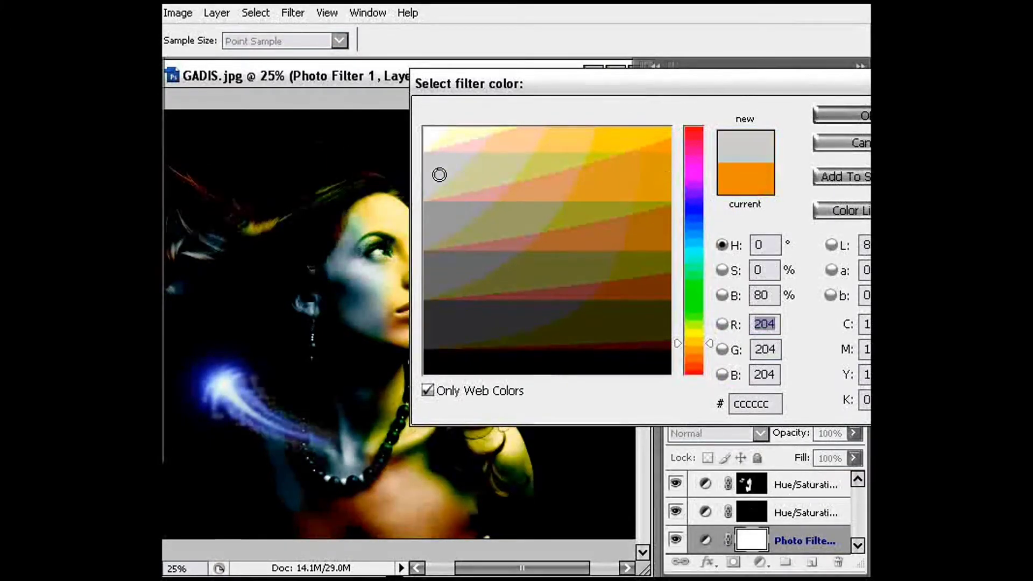
{"action": "left_click_drag", "start_coordinate": [440, 176], "coordinate": [544, 274]}
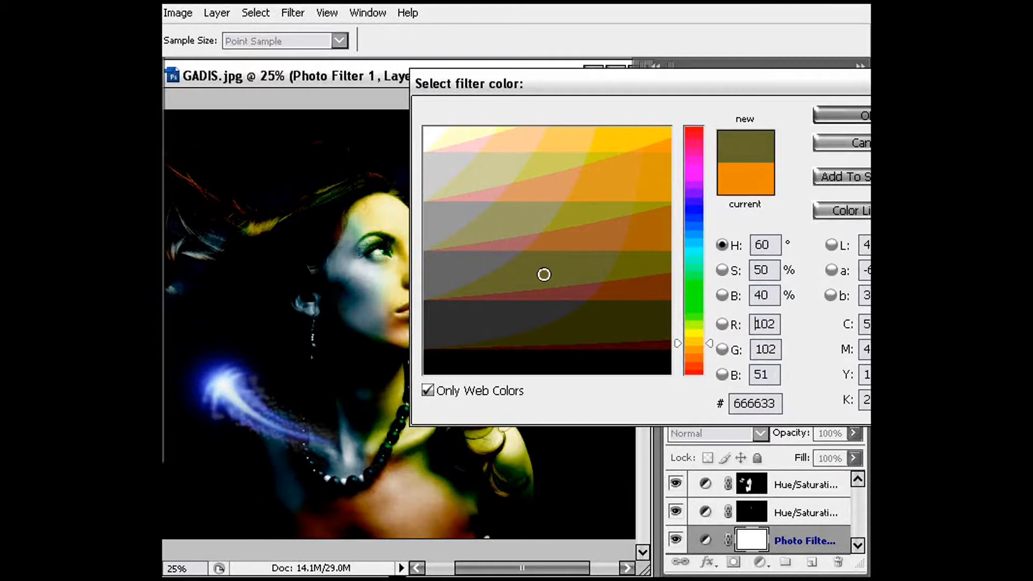
{"action": "left_click_drag", "start_coordinate": [623, 90], "coordinate": [812, 32]}
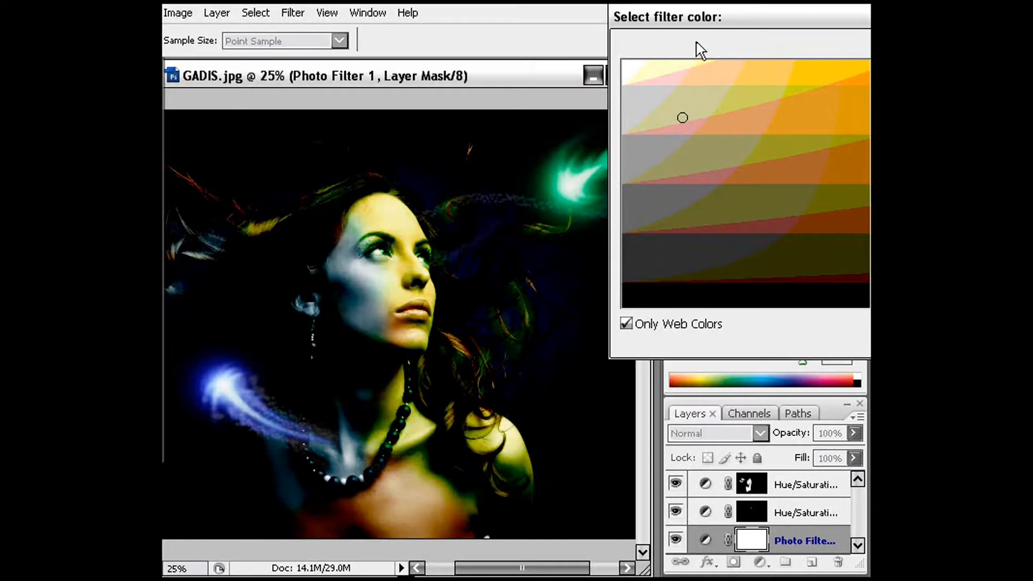
{"action": "left_click_drag", "start_coordinate": [655, 42], "coordinate": [545, 69]}
{"action": "left_click", "coordinate": [684, 144]}
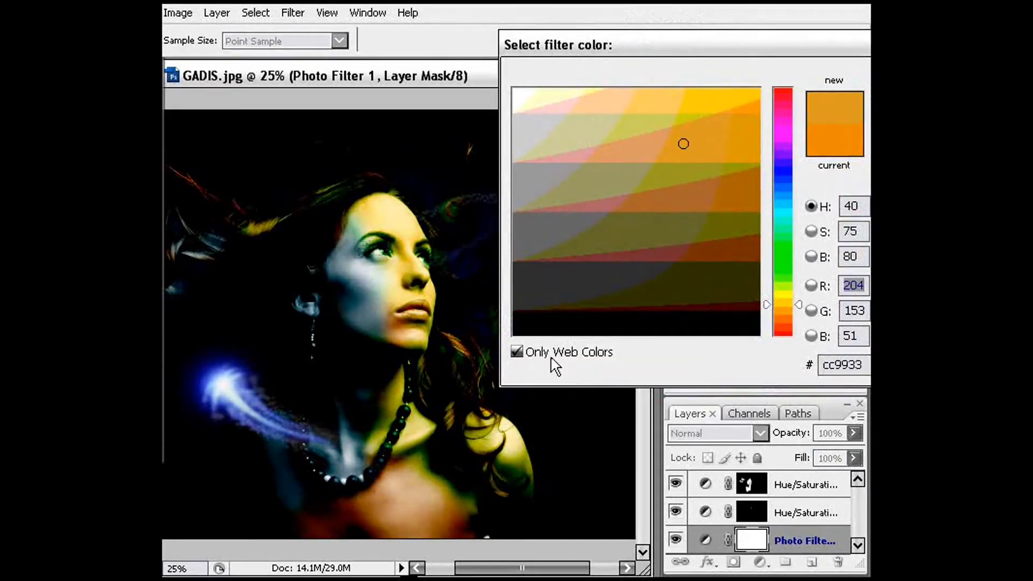
{"action": "key", "text": "Return"}
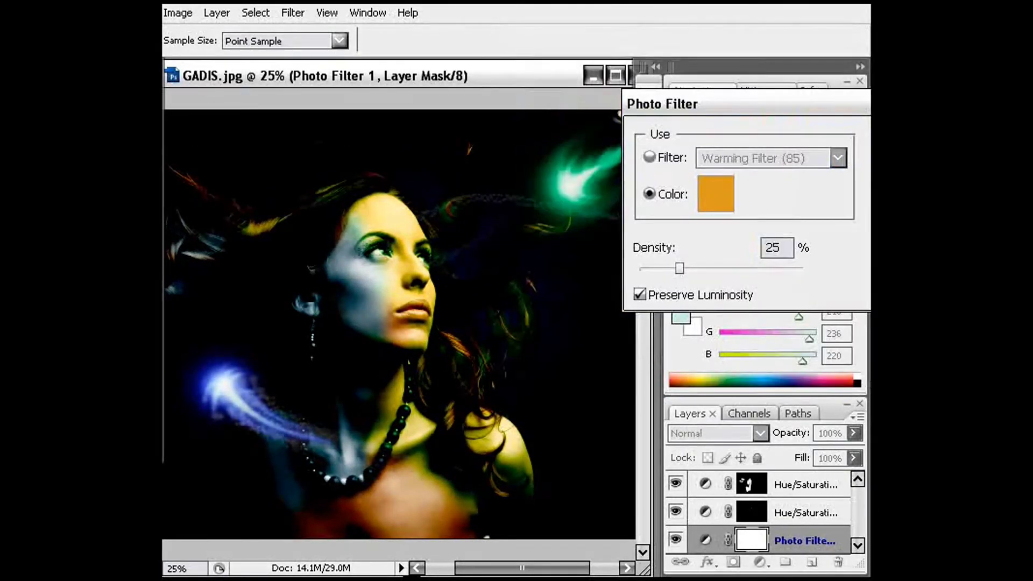
Step: Change the Photo Filter colour to light gray cccccc and set its density to 100%
{"action": "left_click", "coordinate": [713, 199]}
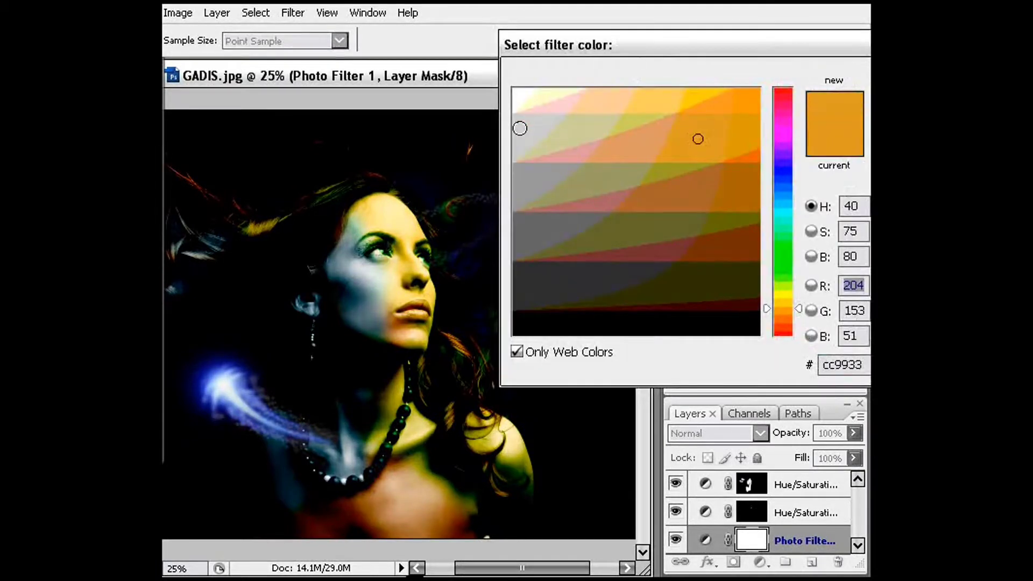
{"action": "left_click", "coordinate": [517, 140]}
{"action": "key", "text": "Return"}
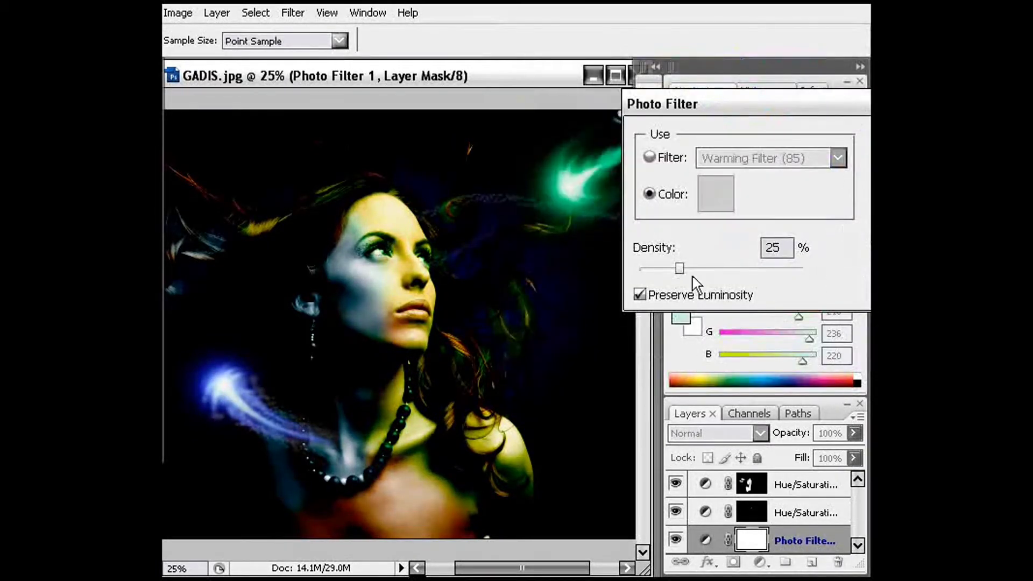
{"action": "left_click_drag", "start_coordinate": [680, 270], "coordinate": [821, 269]}
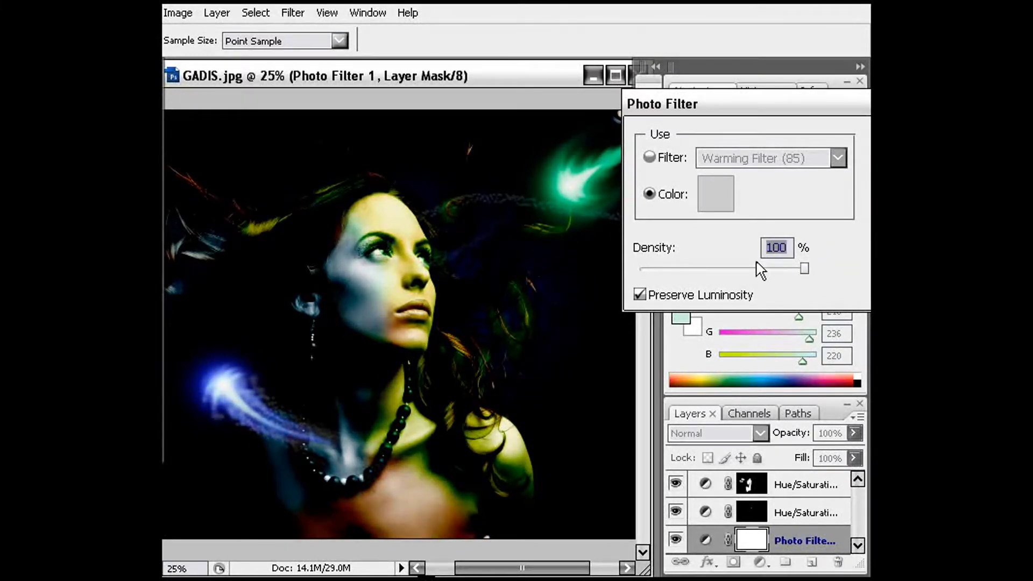
Step: Try darker grays for the Photo Filter colour, ending with 999999, and apply the adjustment
{"action": "left_click", "coordinate": [702, 206]}
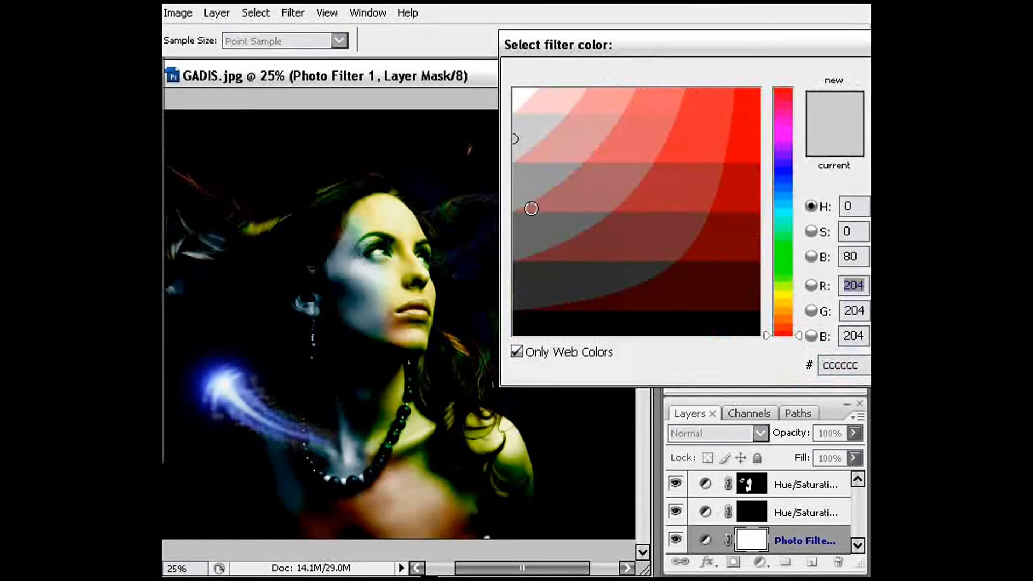
{"action": "left_click", "coordinate": [536, 235]}
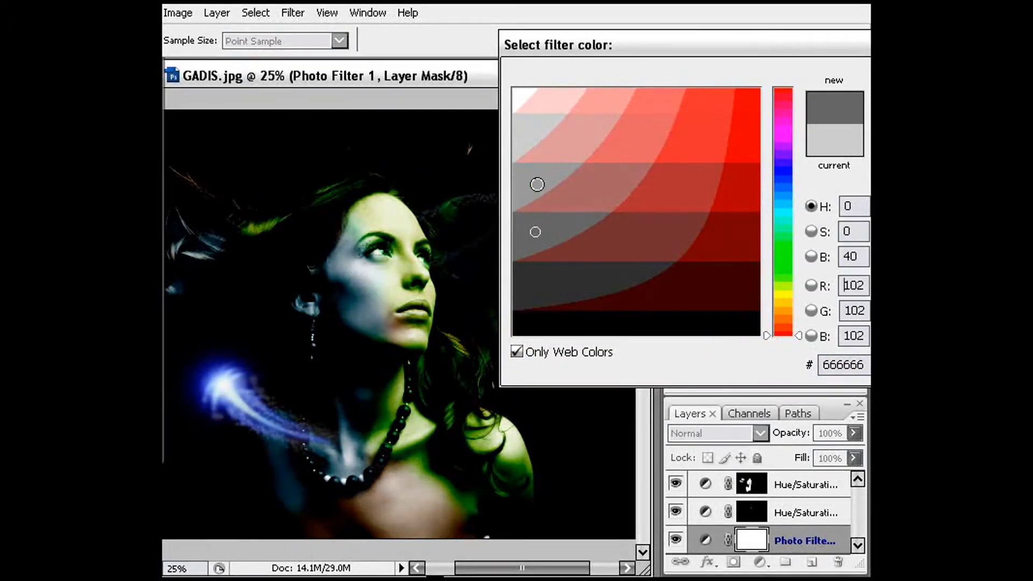
{"action": "left_click", "coordinate": [537, 184]}
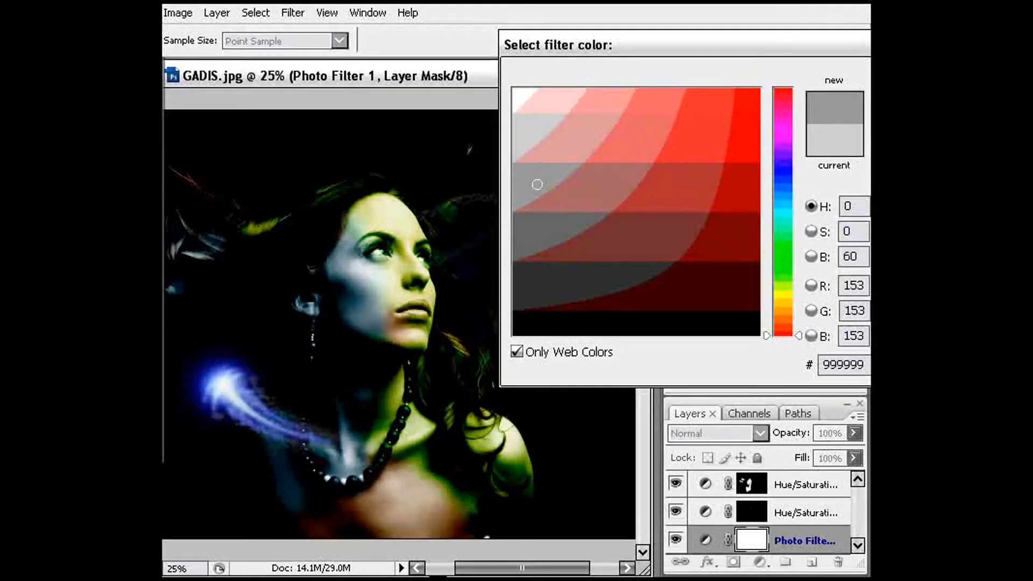
{"action": "left_click", "coordinate": [863, 171]}
{"action": "key", "text": "Return"}
{"action": "key", "text": "b"}
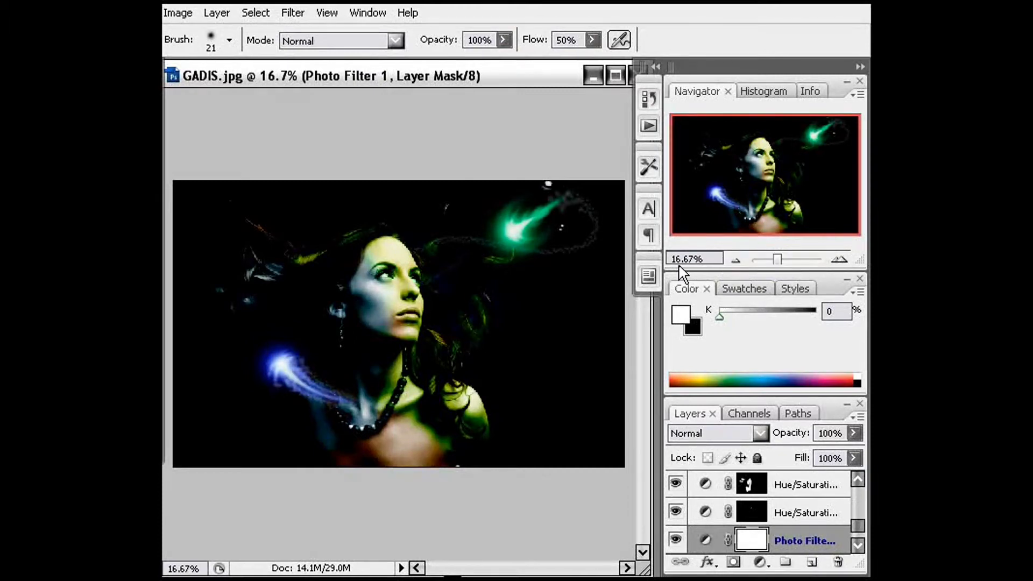
{"action": "key", "text": "alt+f"}
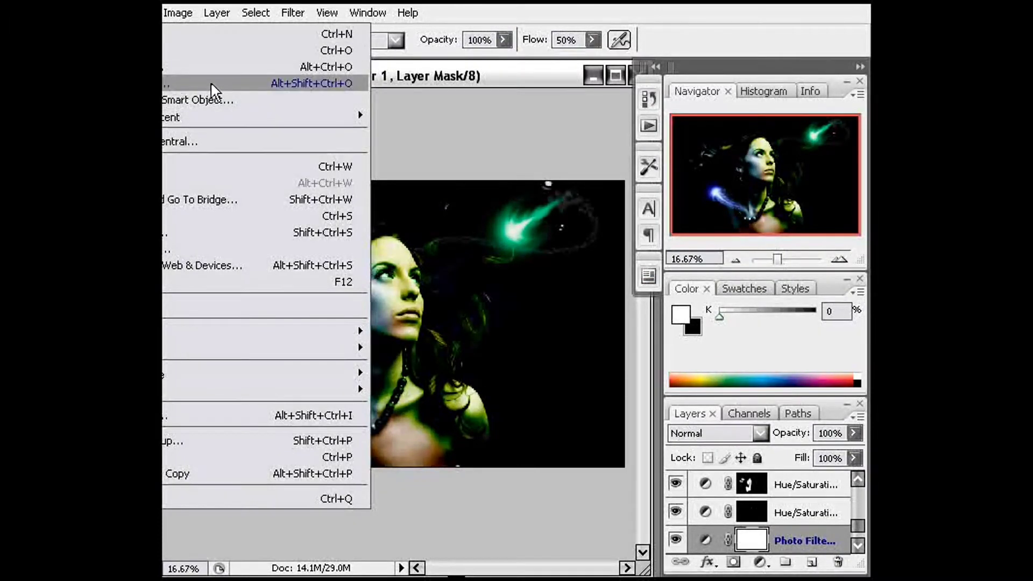
{"action": "left_click", "coordinate": [433, 141]}
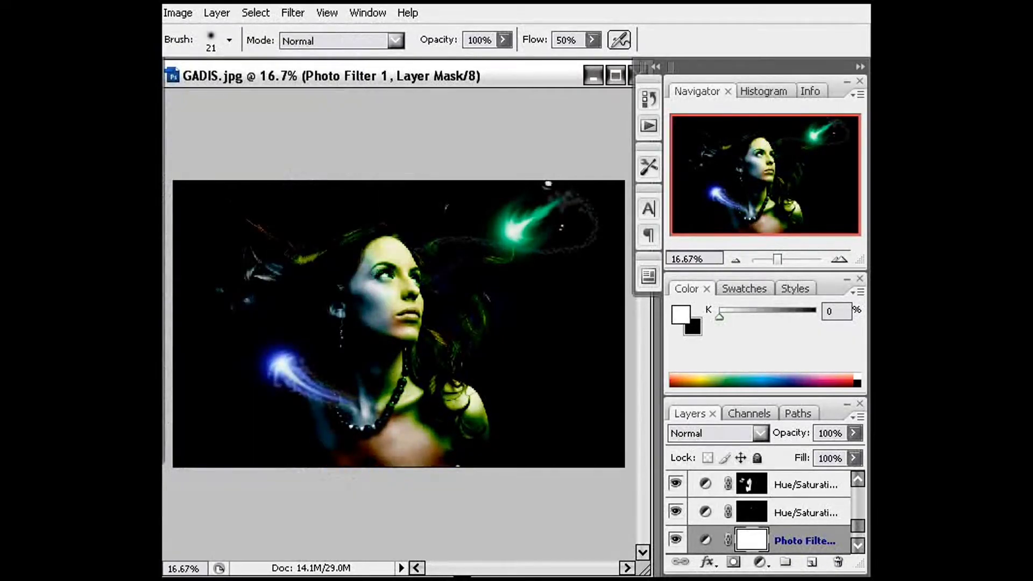
{"action": "key", "text": "alt+f"}
{"action": "left_click", "coordinate": [440, 172]}
Step: Create a new grayscale document 13 cm wide and 19 cm high at 72 pixels/inch with a white background
{"action": "key", "text": "alt+f"}
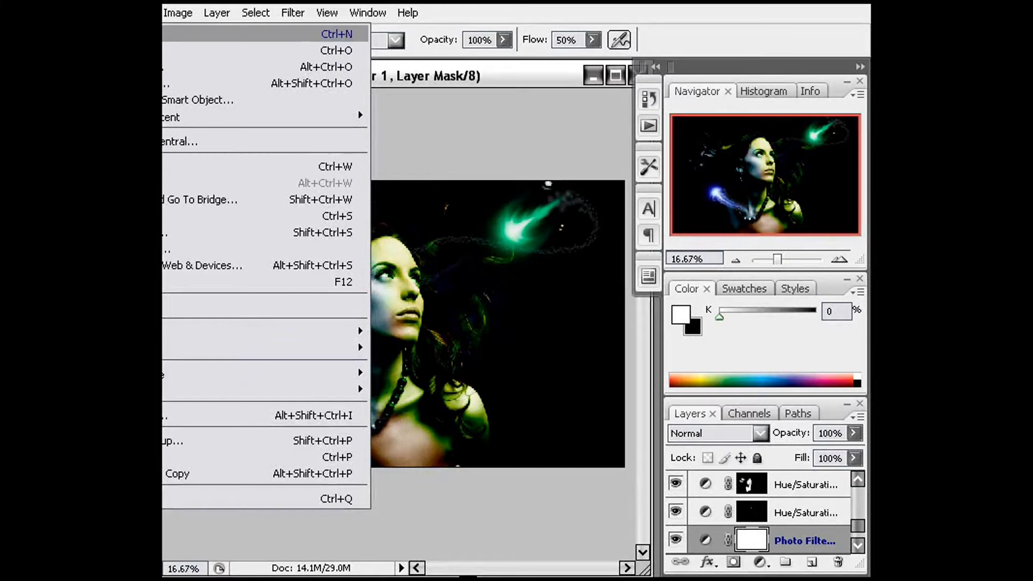
{"action": "left_click", "coordinate": [269, 30]}
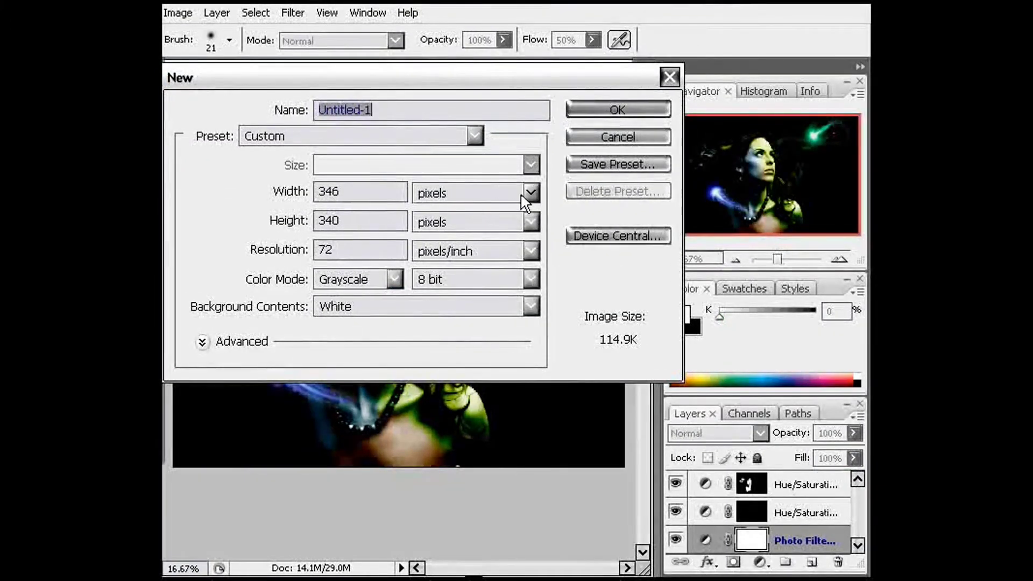
{"action": "left_click", "coordinate": [530, 193]}
{"action": "left_click", "coordinate": [453, 243]}
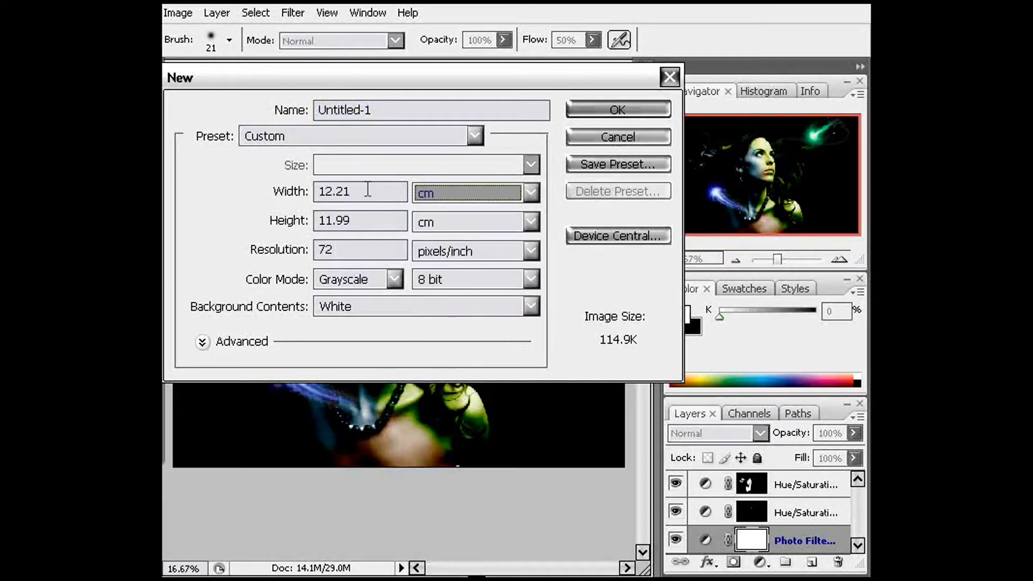
{"action": "left_click_drag", "start_coordinate": [363, 192], "coordinate": [306, 202]}
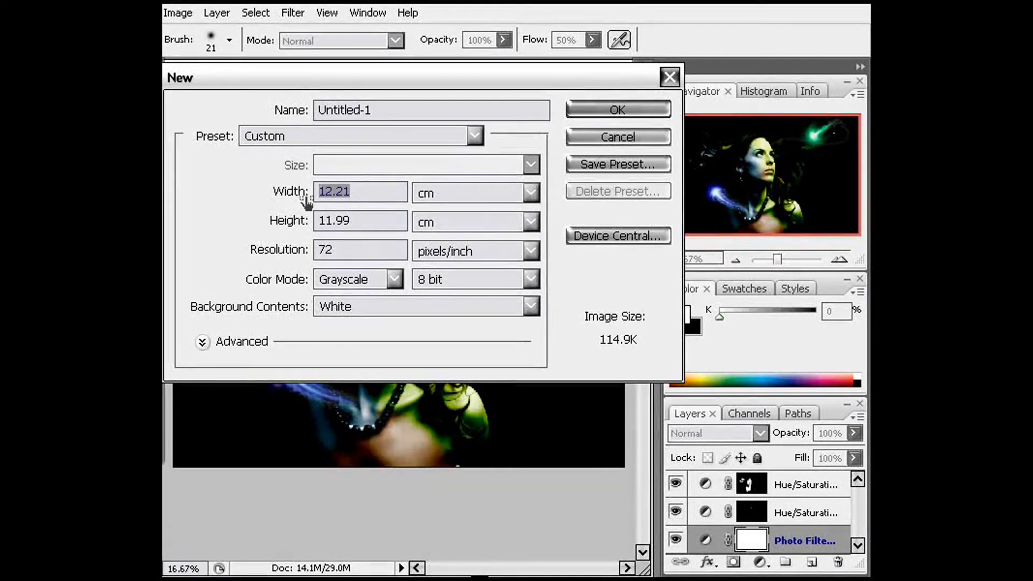
{"action": "type", "text": "13"}
{"action": "key", "text": "Tab"}
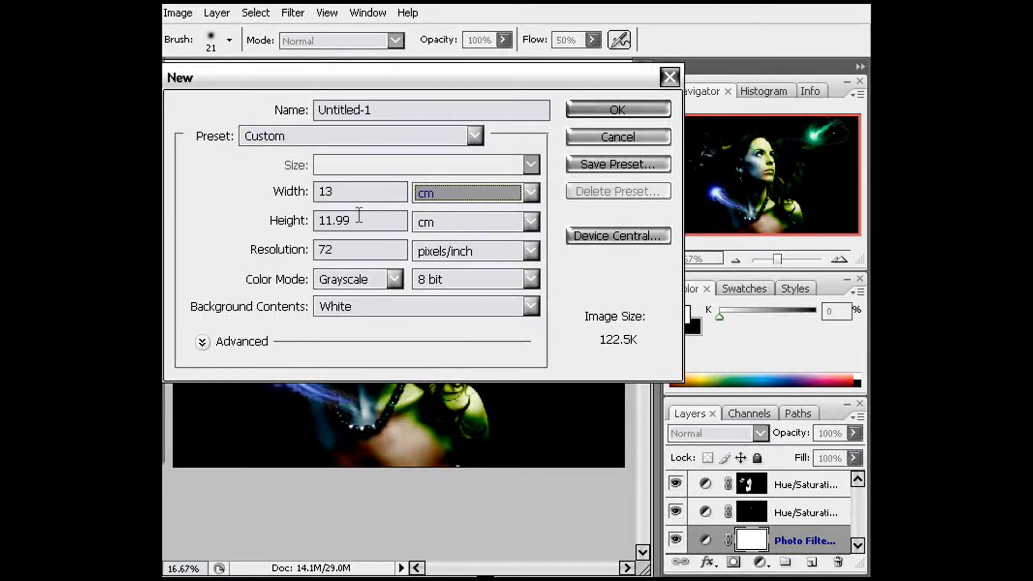
{"action": "key", "text": "Tab"}
{"action": "type", "text": "19"}
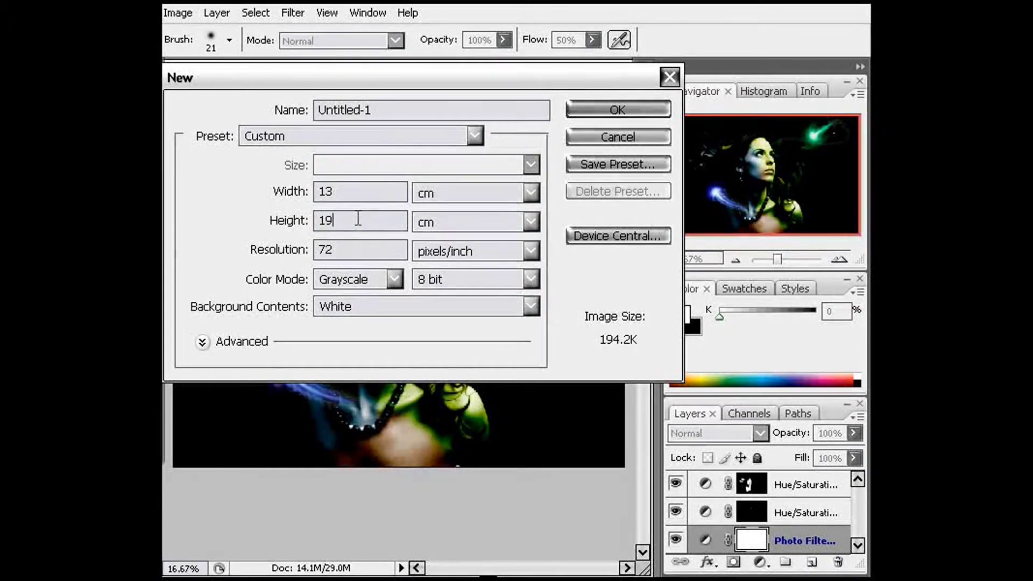
{"action": "left_click", "coordinate": [604, 108]}
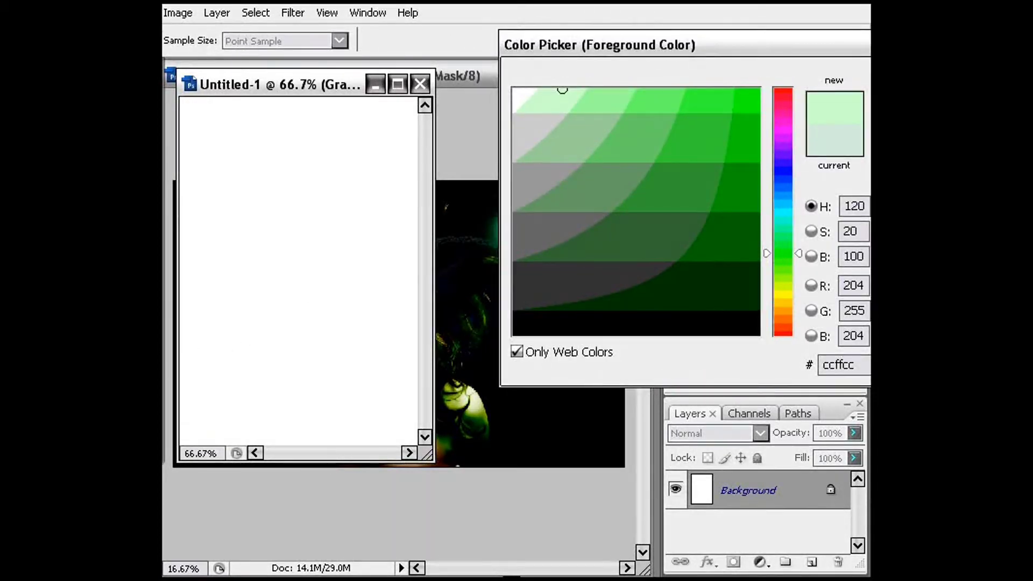
Step: Restore the default colours, fill the new document's Background with black and enlarge its window
{"action": "key", "text": "Return"}
{"action": "key", "text": "d"}
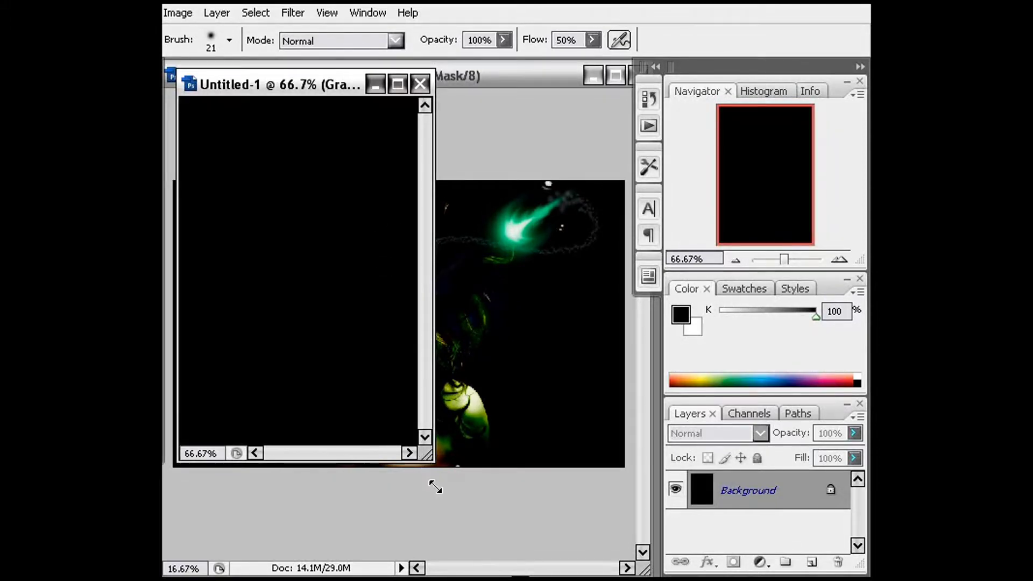
{"action": "left_click_drag", "start_coordinate": [435, 487], "coordinate": [467, 522]}
Step: Flatten all layers of GADIS.jpg into a single Background layer
{"action": "left_click", "coordinate": [623, 384]}
{"action": "key", "text": "x"}
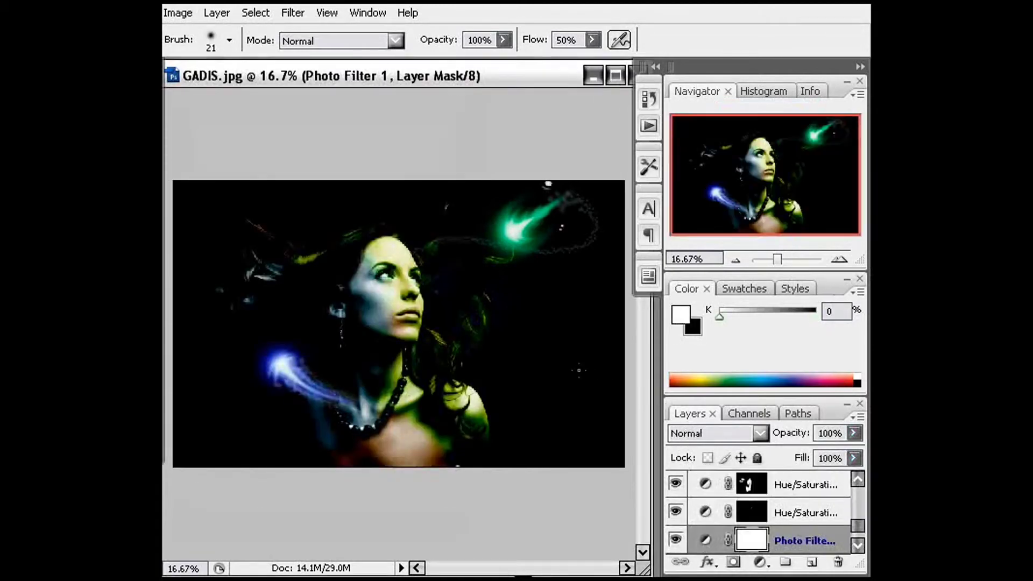
{"action": "left_click", "coordinate": [185, 15]}
{"action": "mouse_move", "coordinate": [215, 15]}
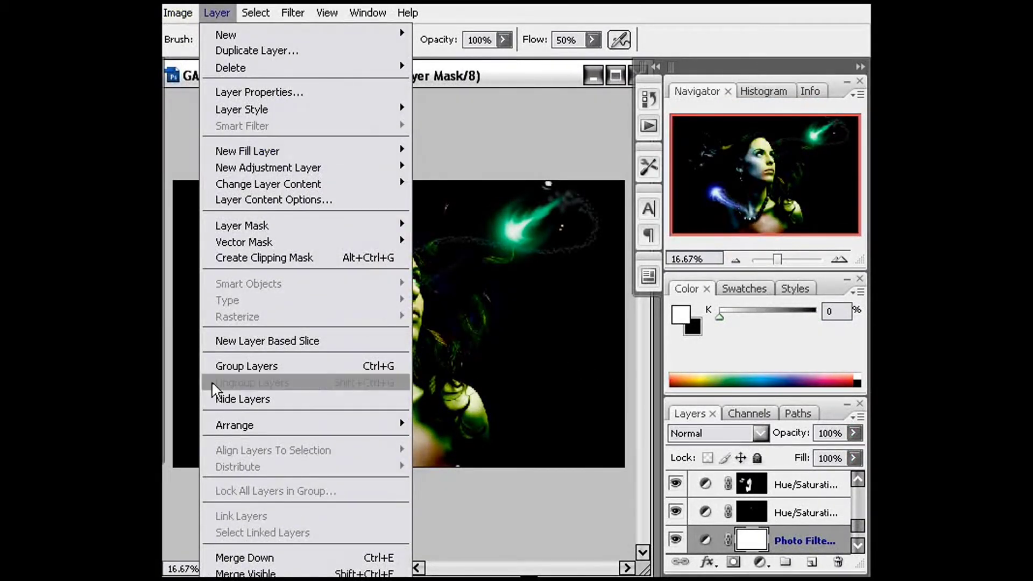
{"action": "left_click", "coordinate": [239, 579]}
{"action": "left_click", "coordinate": [441, 210]}
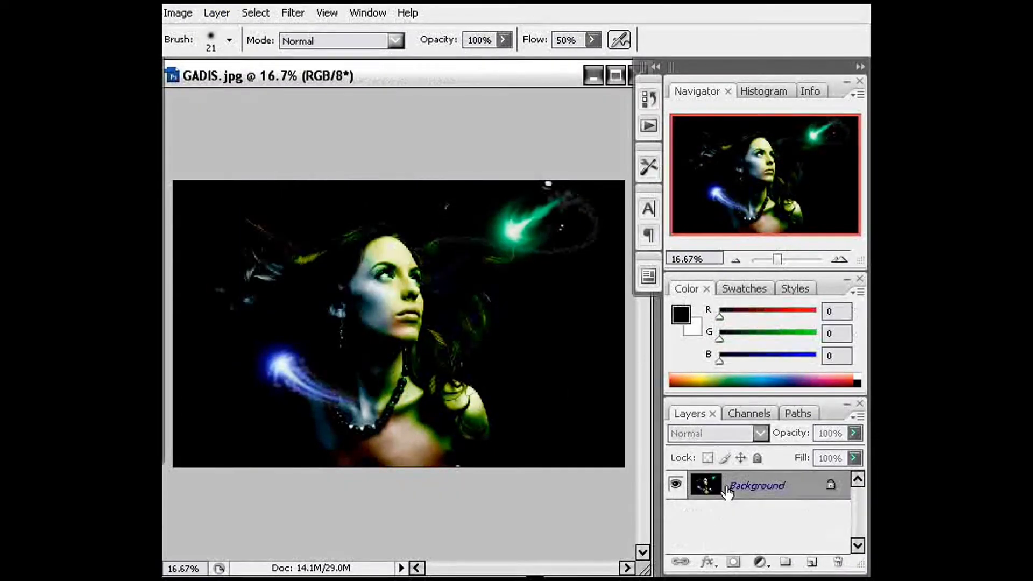
Step: Copy the entire flattened GADIS.jpg image into the Untitled-1 document as a new layer with the Move tool
{"action": "left_click_drag", "start_coordinate": [410, 81], "coordinate": [573, 78]}
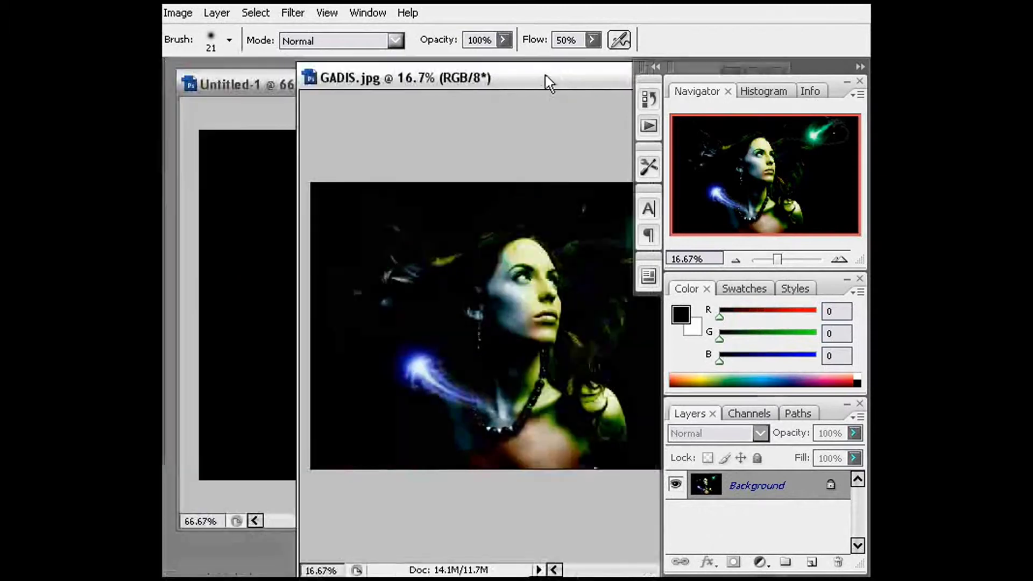
{"action": "key", "text": "ctrl+a"}
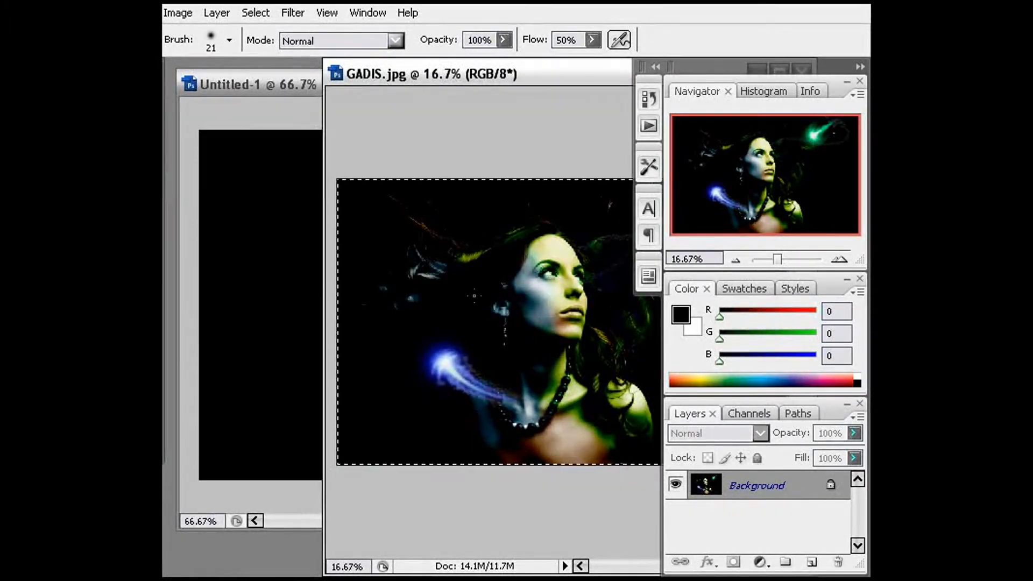
{"action": "key", "text": "v"}
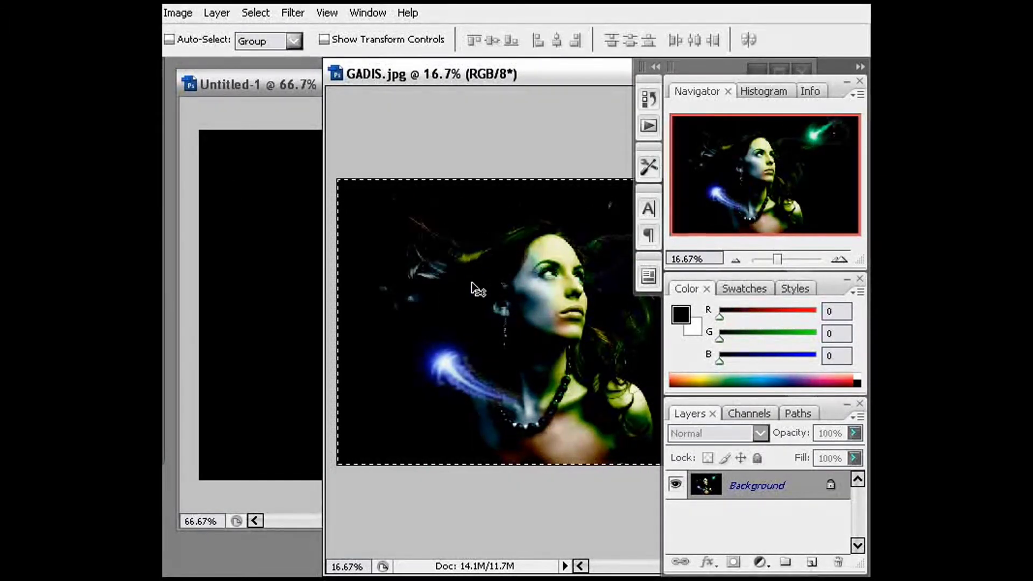
{"action": "left_click_drag", "start_coordinate": [472, 289], "coordinate": [263, 275]}
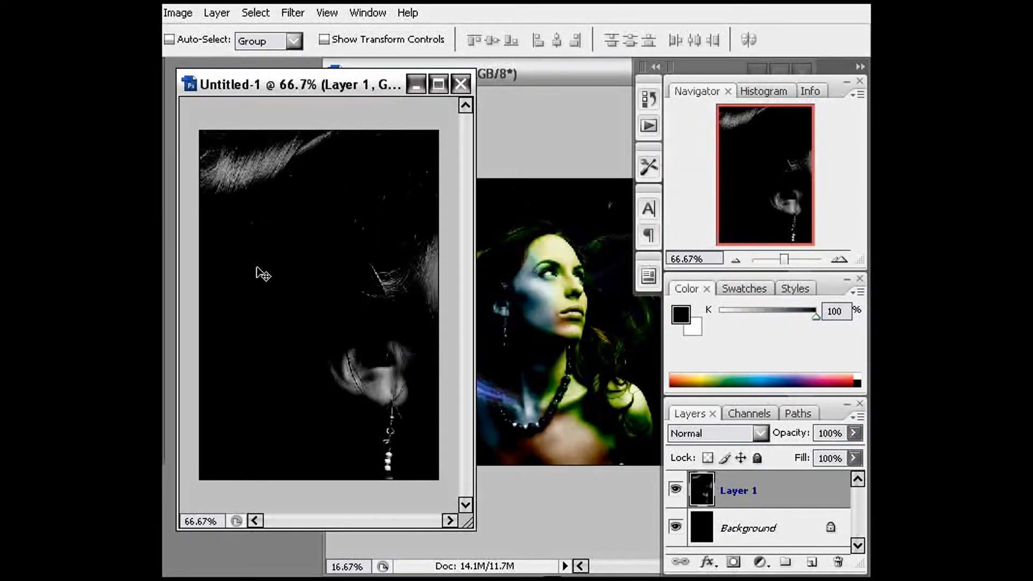
Step: Proportionally scale down the oversized portrait layer in Untitled-1 with Free Transform and move it back over the canvas
{"action": "key", "text": "ctrl+minus"}
{"action": "key", "text": "ctrl+minus"}
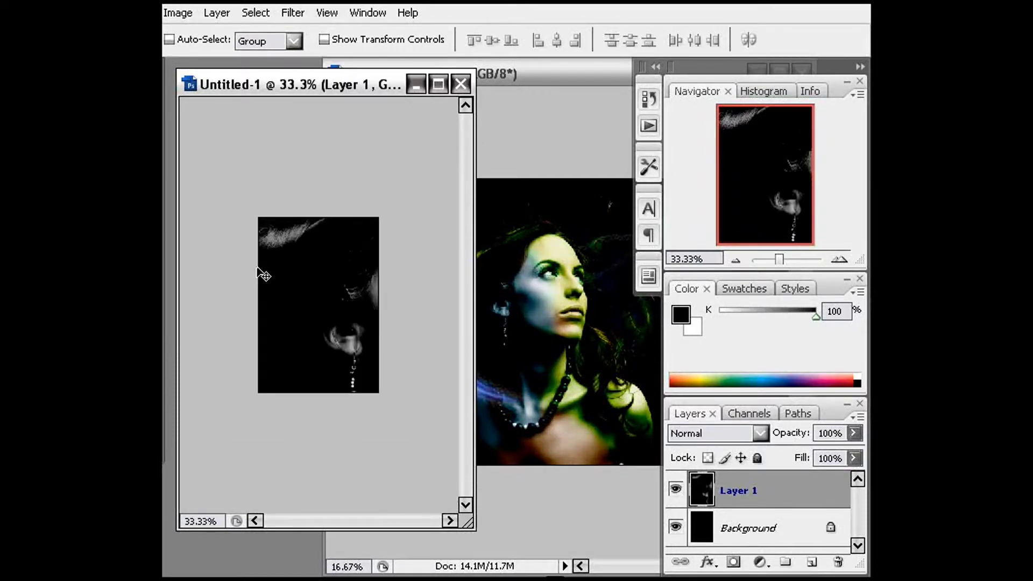
{"action": "key", "text": "ctrl+t"}
{"action": "left_click_drag", "start_coordinate": [233, 192], "coordinate": [290, 269]}
{"action": "left_click_drag", "start_coordinate": [360, 216], "coordinate": [205, 204]}
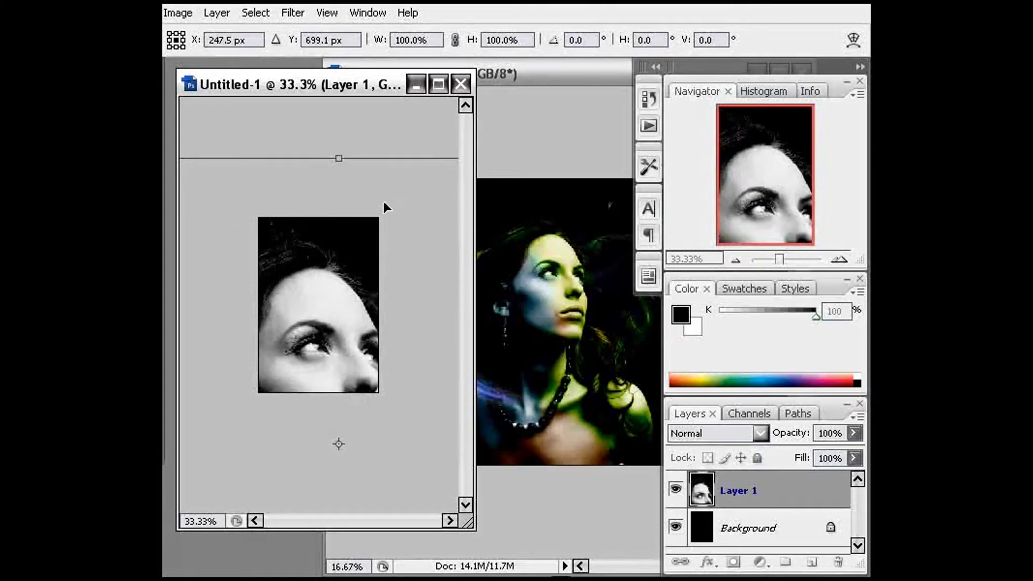
{"action": "left_click_drag", "start_coordinate": [383, 202], "coordinate": [303, 182]}
{"action": "left_click_drag", "start_coordinate": [398, 184], "coordinate": [297, 208]}
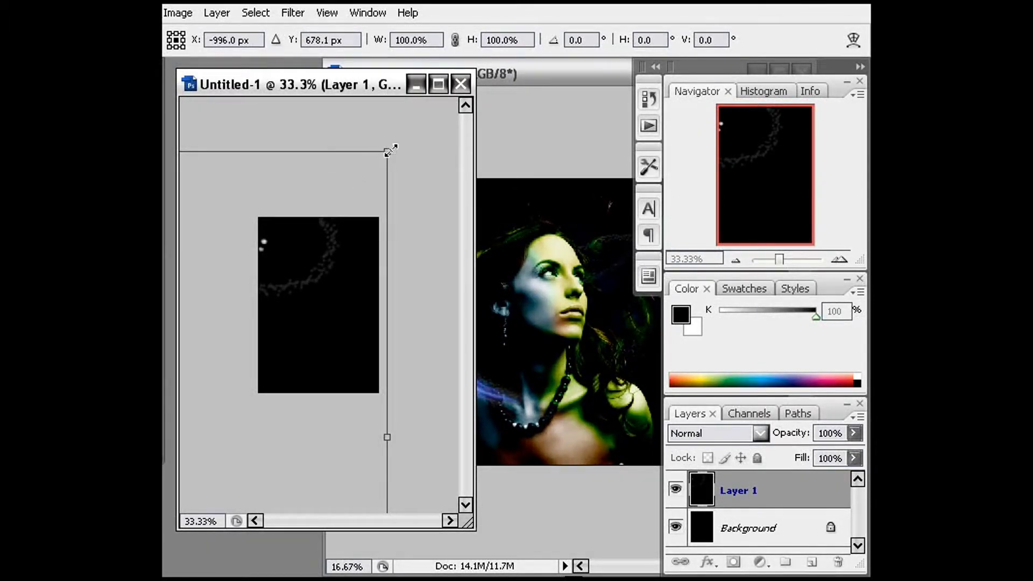
{"action": "left_click_drag", "start_coordinate": [391, 151], "coordinate": [215, 302]}
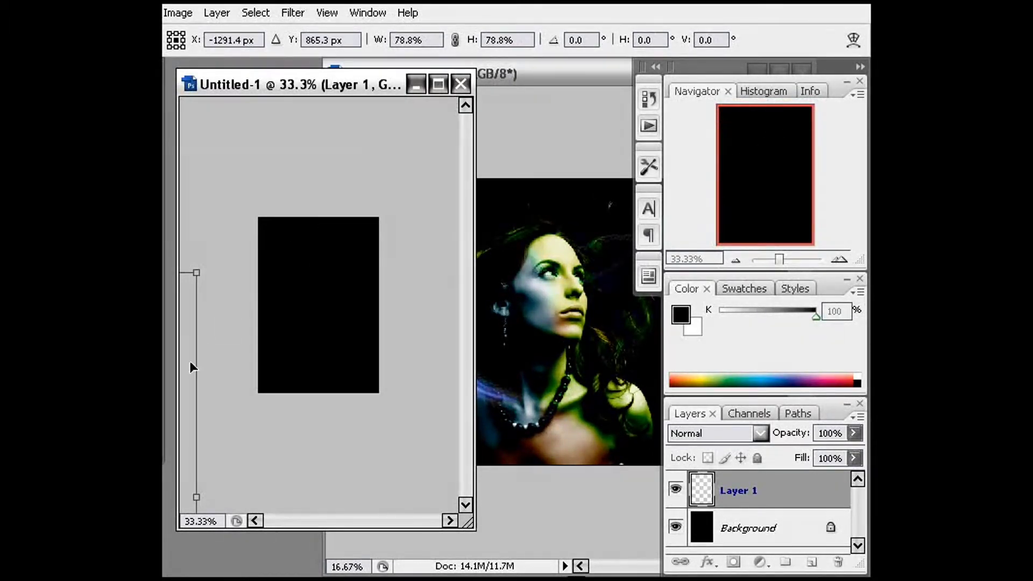
{"action": "left_click_drag", "start_coordinate": [192, 367], "coordinate": [431, 275]}
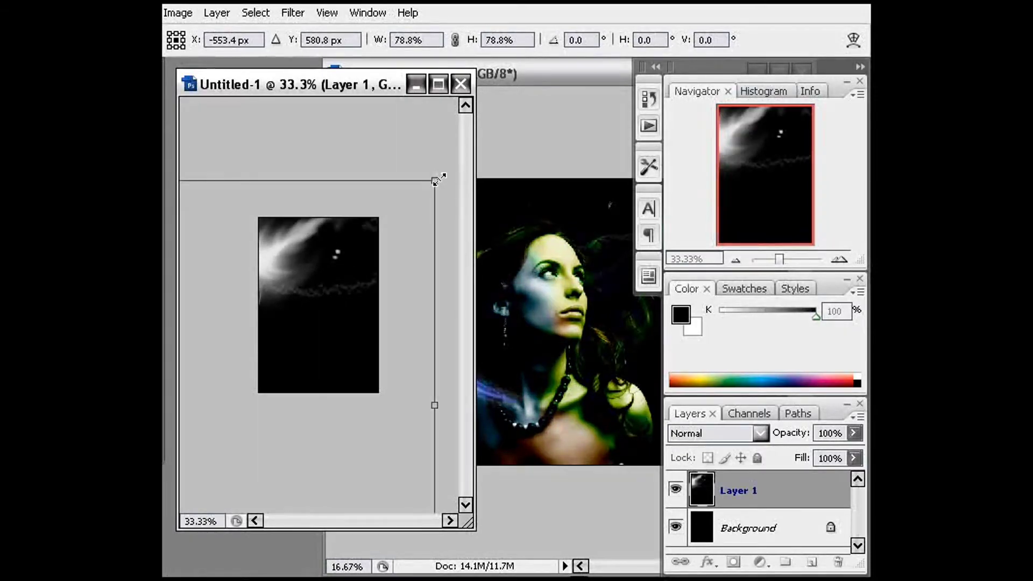
{"action": "left_click_drag", "start_coordinate": [438, 180], "coordinate": [249, 295]}
{"action": "left_click_drag", "start_coordinate": [226, 374], "coordinate": [406, 242]}
{"action": "key", "text": "Return"}
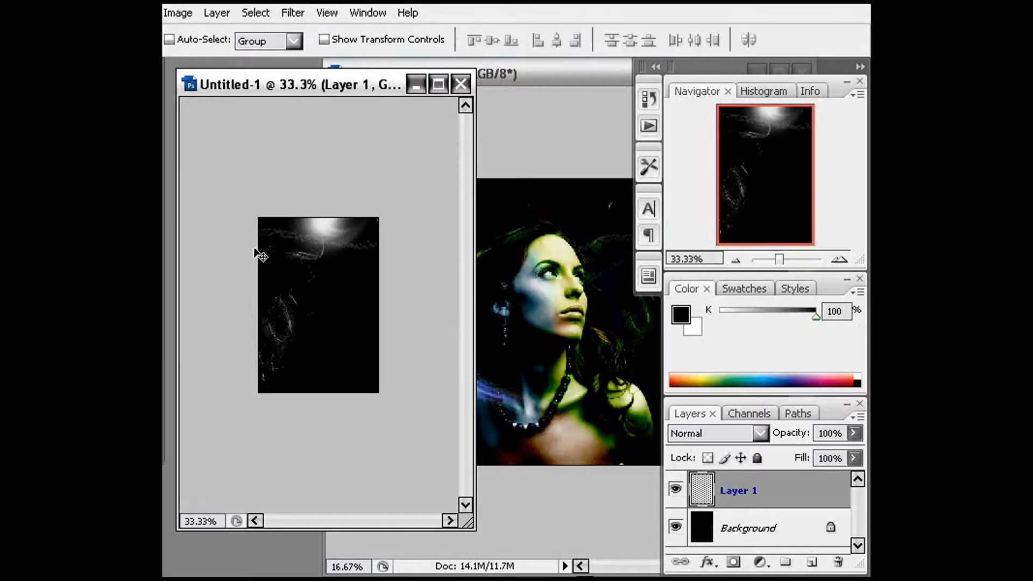
Step: Convert Untitled-1 to RGB Color mode without flattening its layers
{"action": "left_click", "coordinate": [180, 12]}
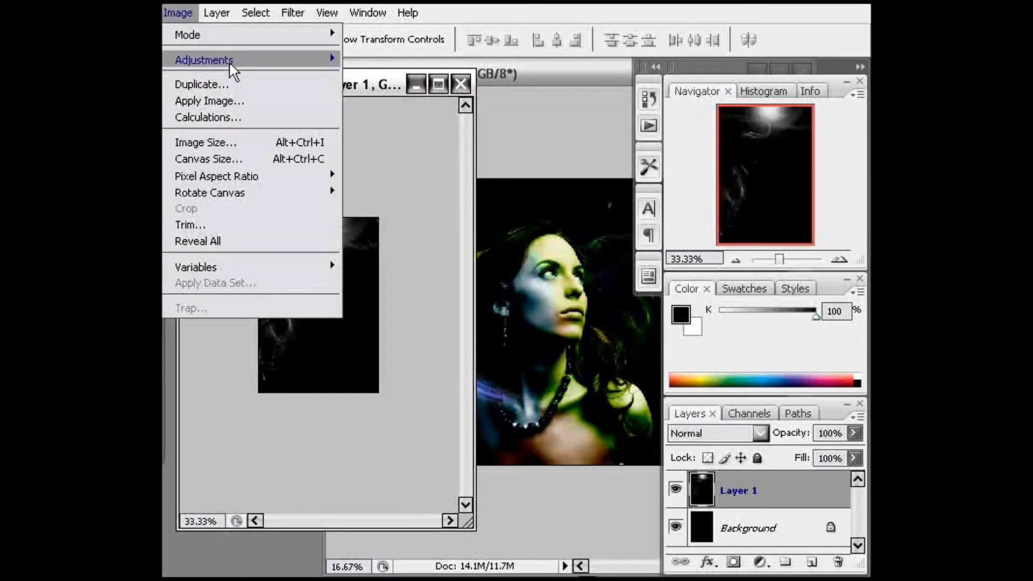
{"action": "mouse_move", "coordinate": [229, 36]}
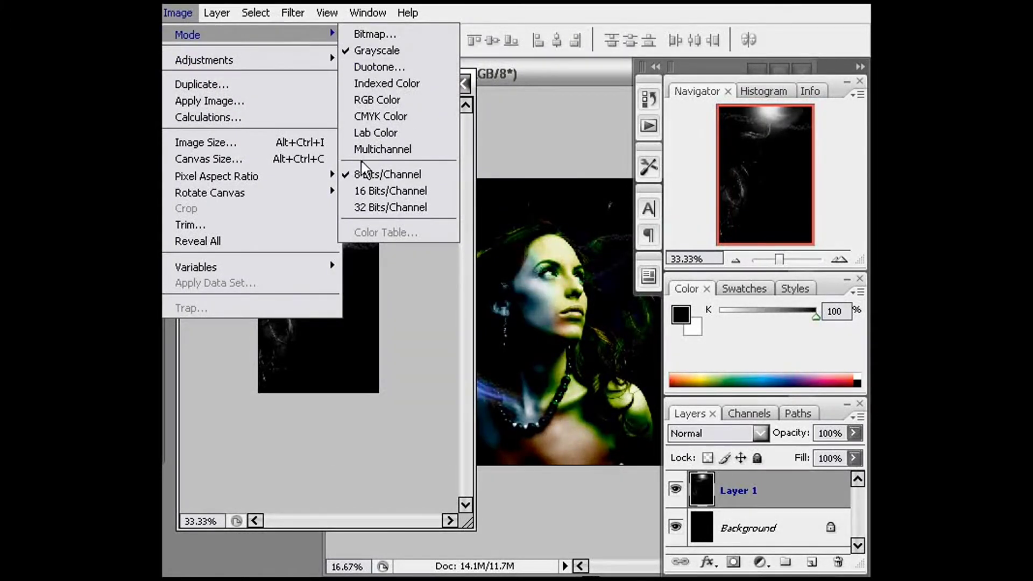
{"action": "left_click", "coordinate": [375, 103]}
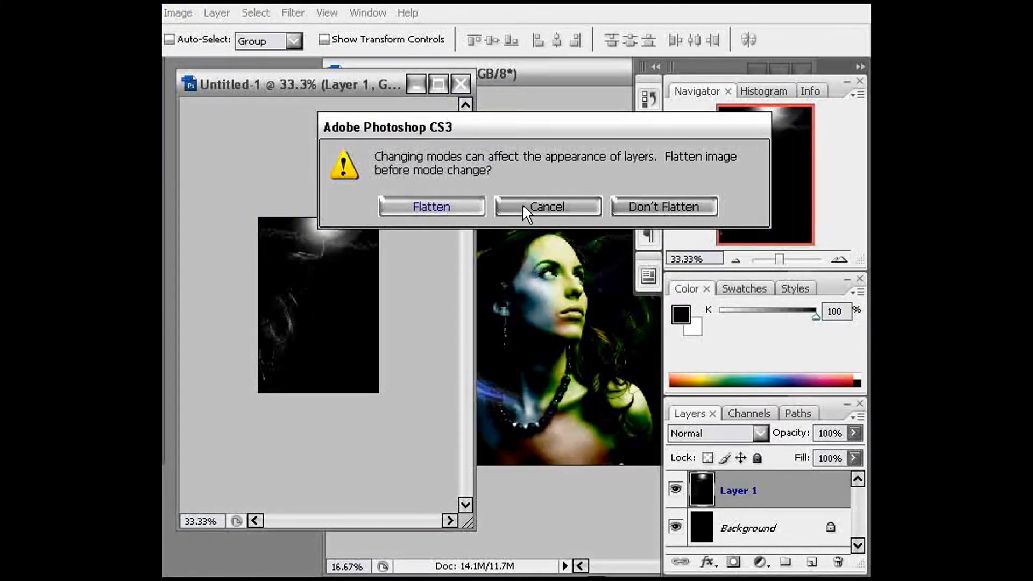
{"action": "left_click", "coordinate": [637, 208]}
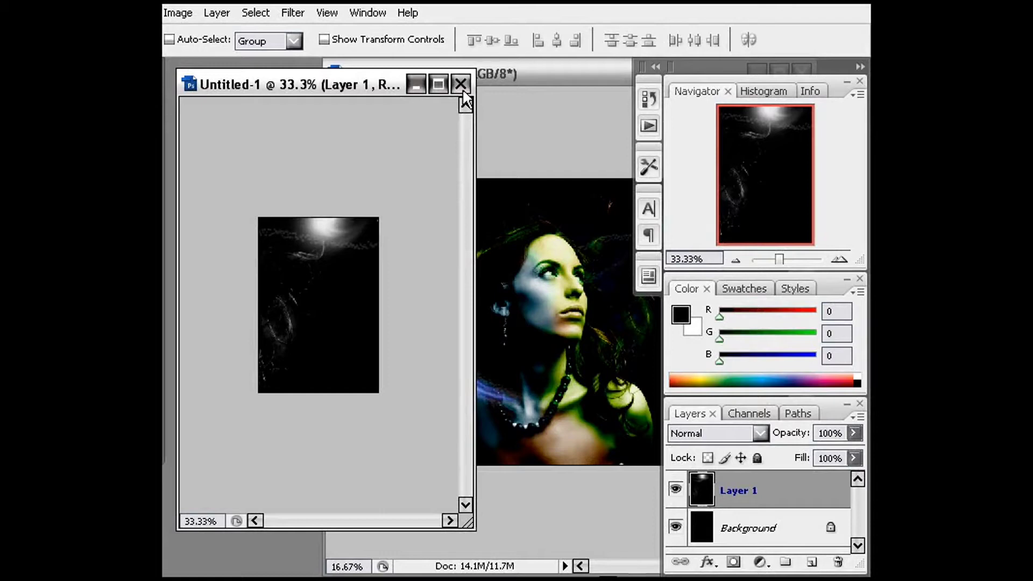
Step: Create a second document, 13.02 by 19.01 cm, in RGB Color with a white background, and move its window clear of Untitled-1
{"action": "key", "text": "alt+f"}
{"action": "left_click", "coordinate": [269, 32]}
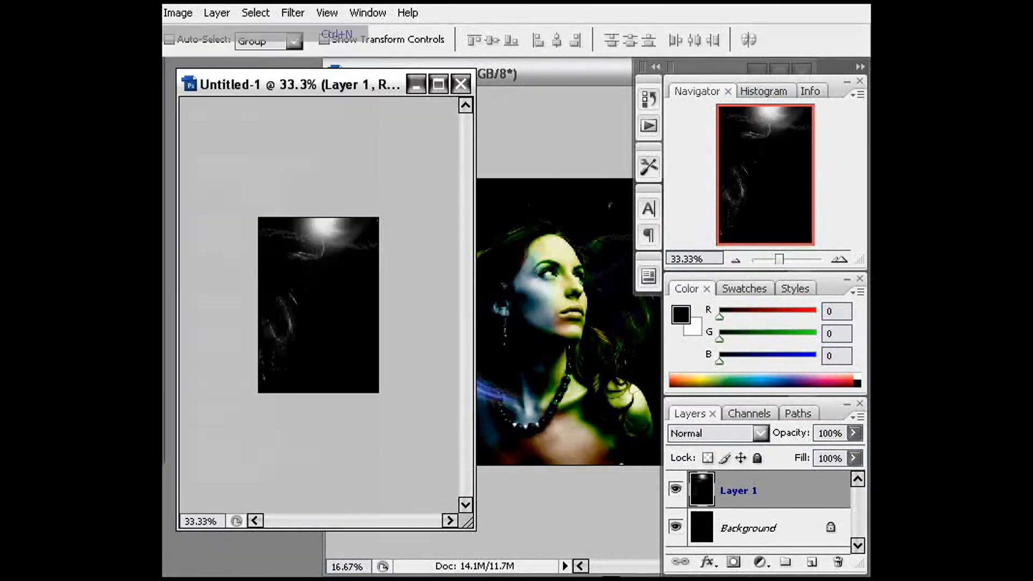
{"action": "left_click", "coordinate": [395, 280]}
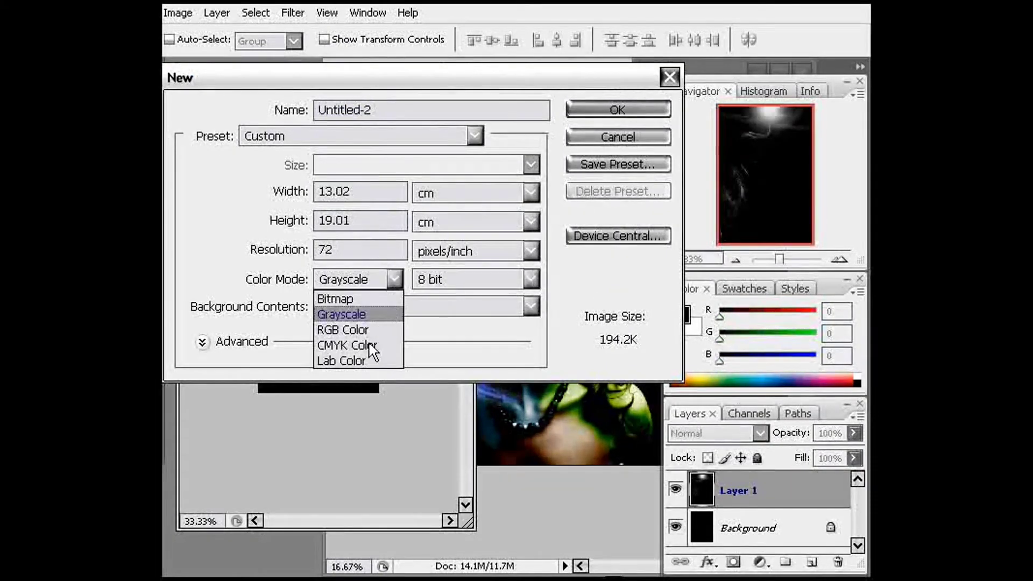
{"action": "left_click", "coordinate": [325, 329]}
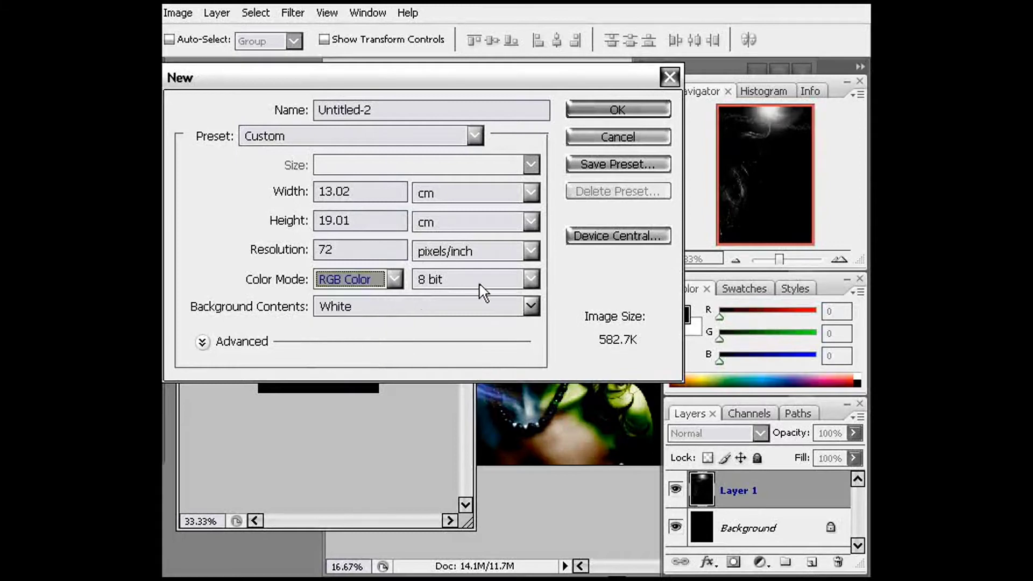
{"action": "left_click", "coordinate": [532, 307]}
{"action": "left_click", "coordinate": [410, 325]}
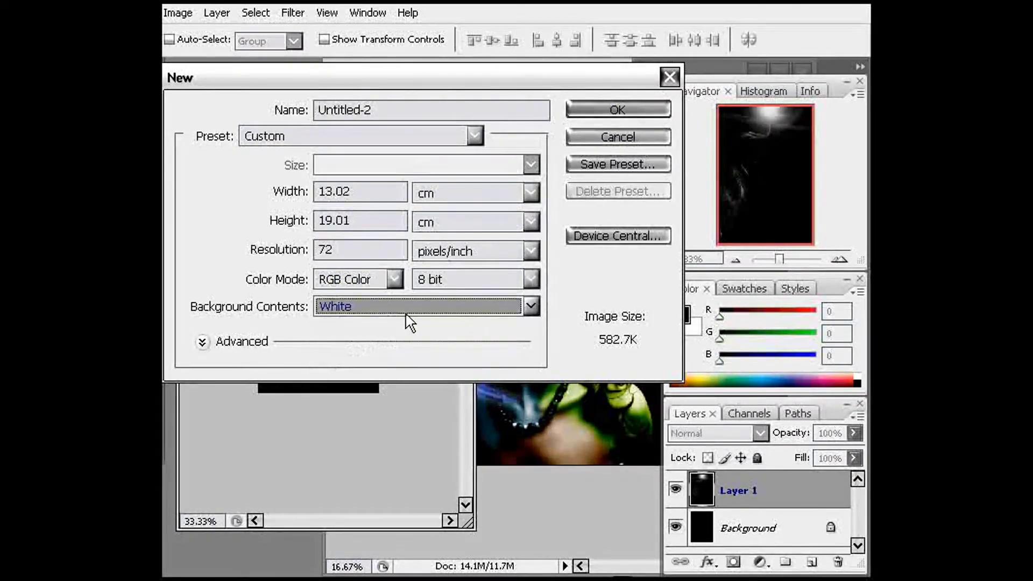
{"action": "left_click", "coordinate": [606, 138]}
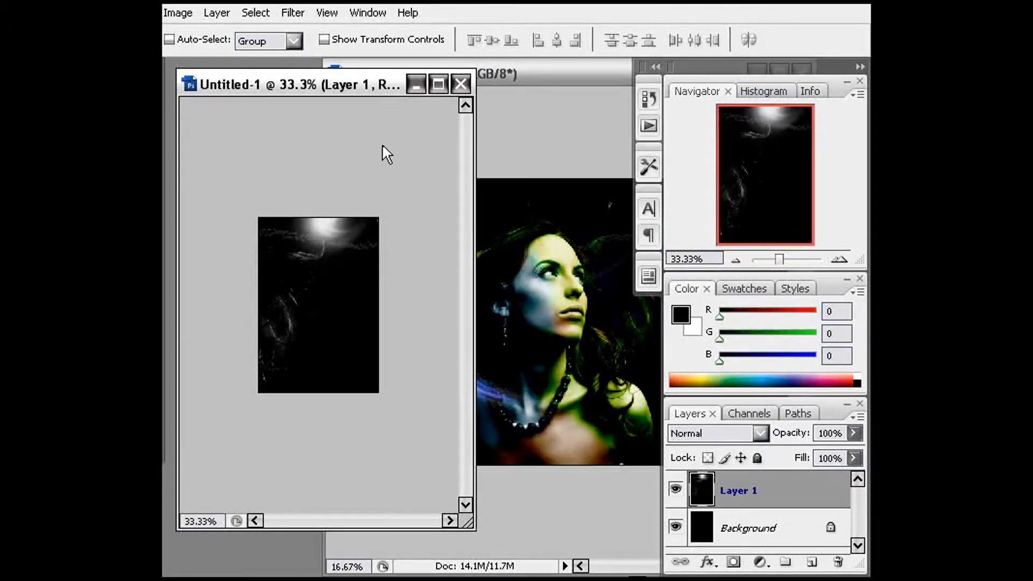
{"action": "key", "text": "ctrl+alt+n"}
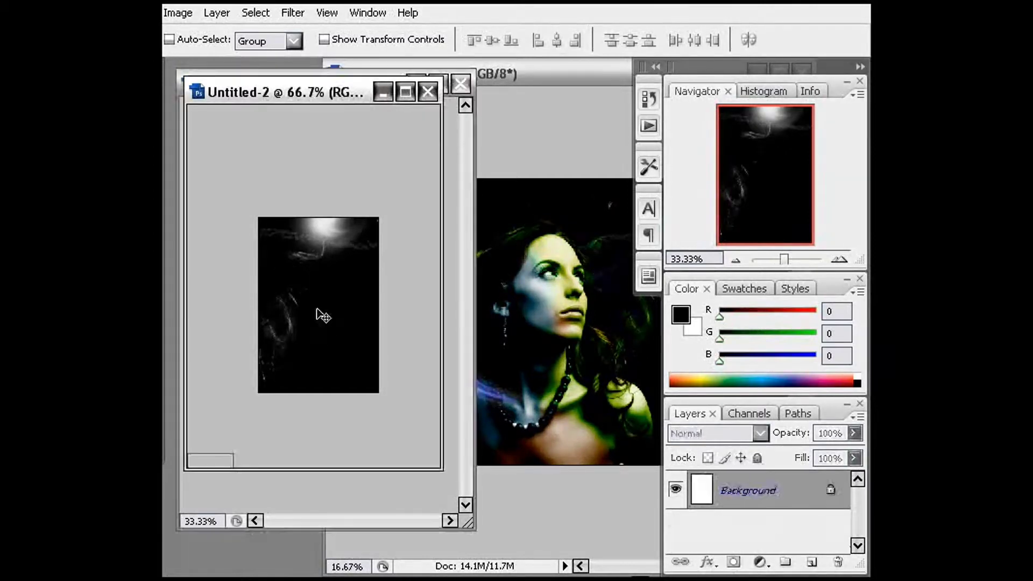
{"action": "left_click_drag", "start_coordinate": [346, 104], "coordinate": [502, 240]}
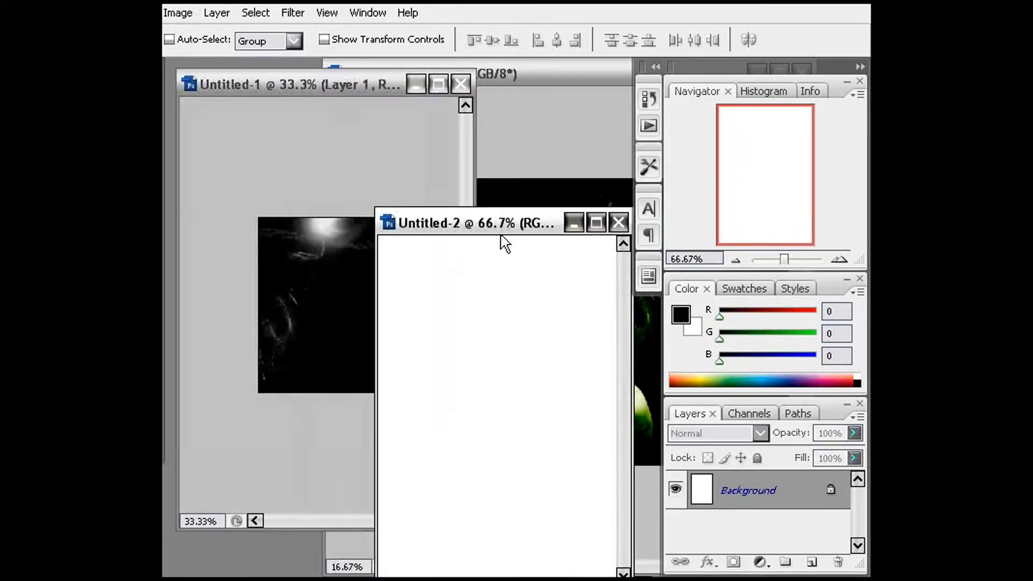
Step: Scale the portrait layer in Untitled-1 to about 30.6% width and 36.5% height with Free Transform and position it over the canvas
{"action": "left_click", "coordinate": [330, 277]}
{"action": "key", "text": "ctrl+t"}
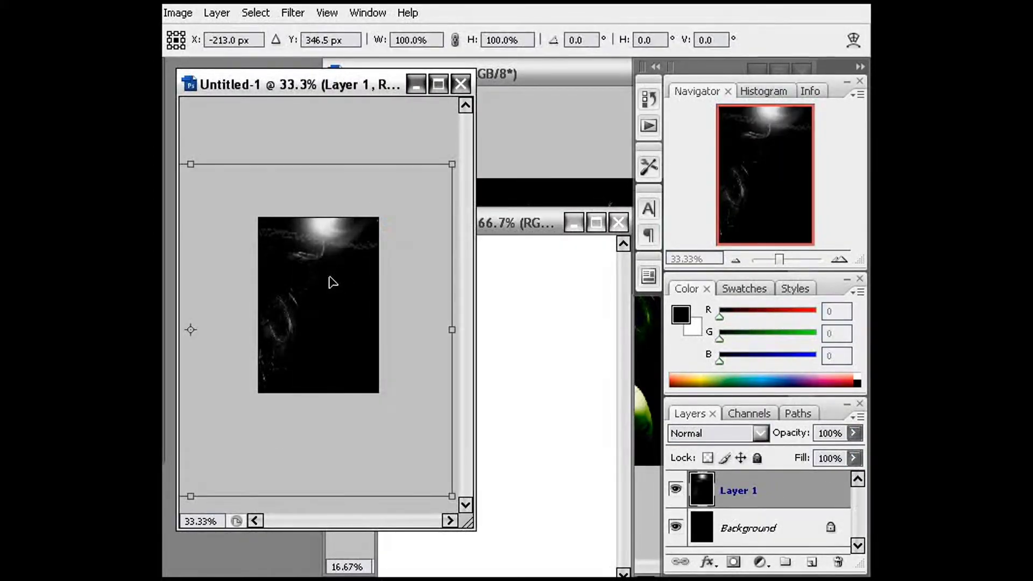
{"action": "left_click_drag", "start_coordinate": [460, 171], "coordinate": [395, 302]}
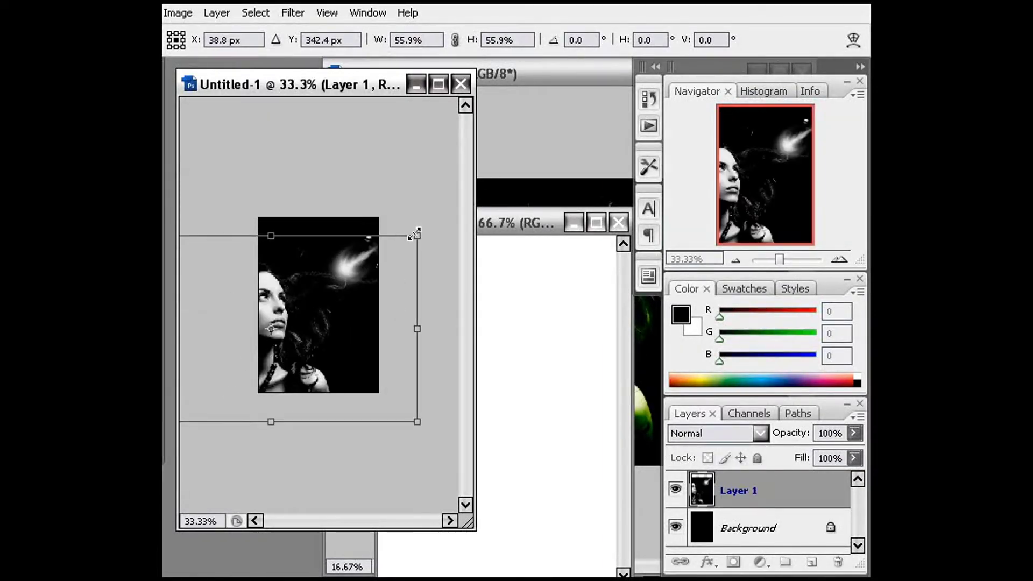
{"action": "left_click_drag", "start_coordinate": [400, 249], "coordinate": [339, 286]}
{"action": "left_click_drag", "start_coordinate": [208, 348], "coordinate": [288, 286]}
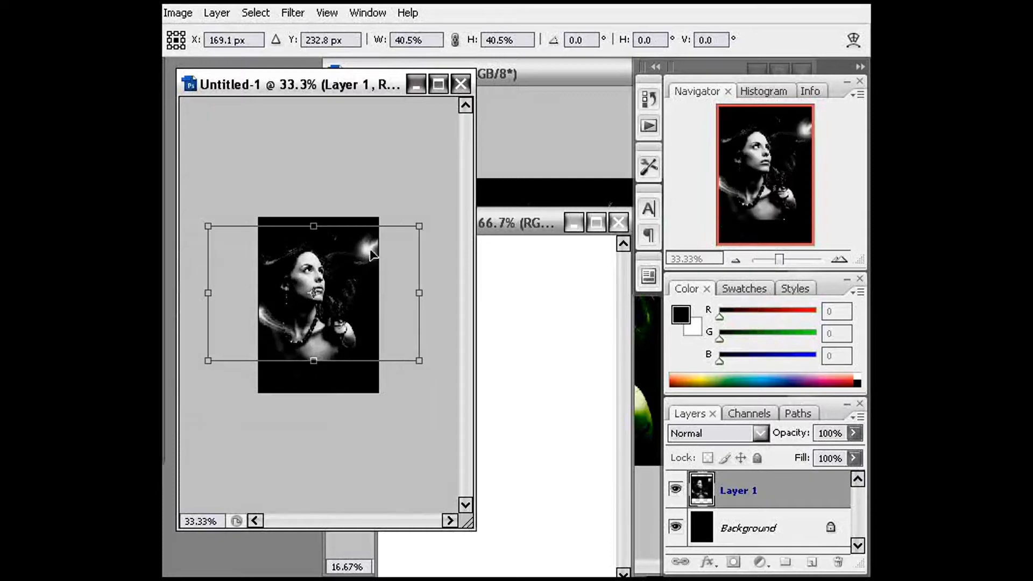
{"action": "left_click_drag", "start_coordinate": [409, 226], "coordinate": [386, 232]}
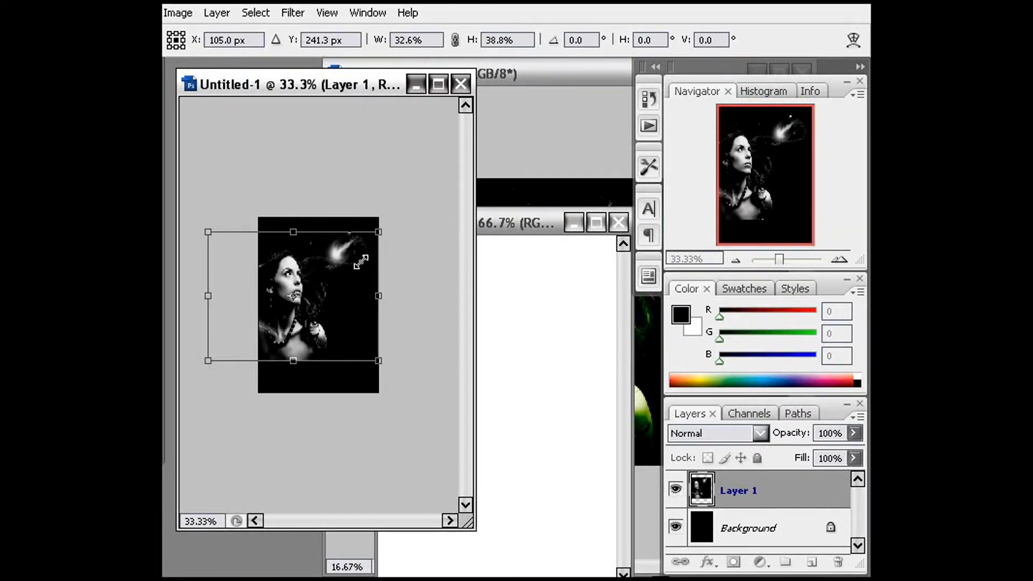
{"action": "left_click_drag", "start_coordinate": [330, 288], "coordinate": [360, 291]}
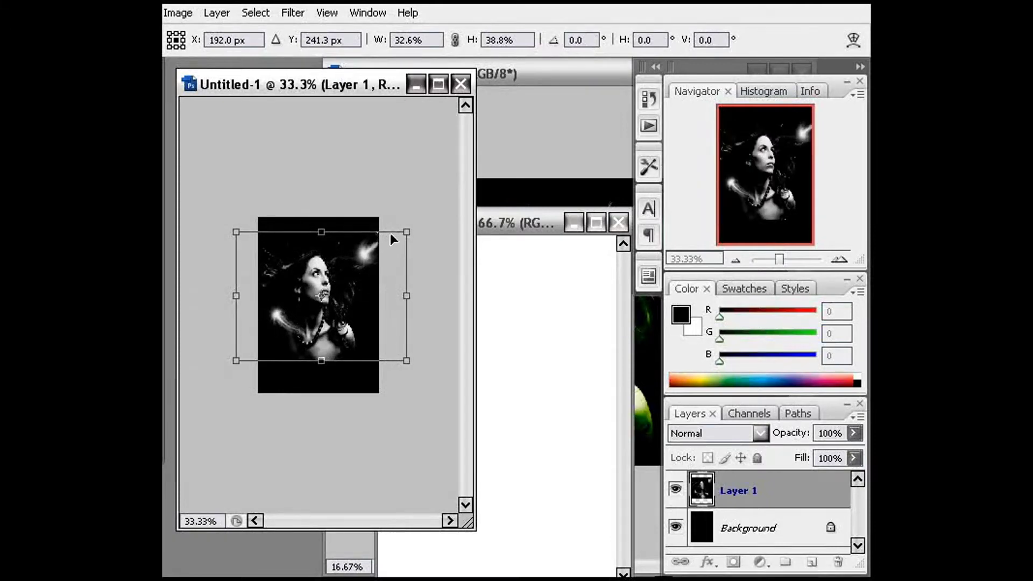
{"action": "left_click_drag", "start_coordinate": [410, 235], "coordinate": [396, 236]}
{"action": "key", "text": "Return"}
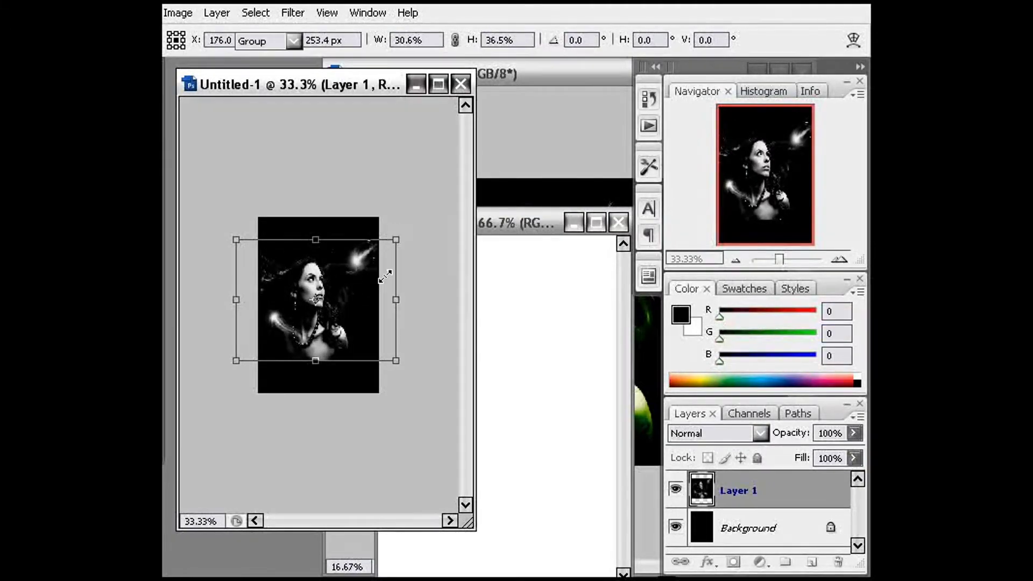
{"action": "key", "text": "ctrl+plus"}
{"action": "key", "text": "ctrl+plus"}
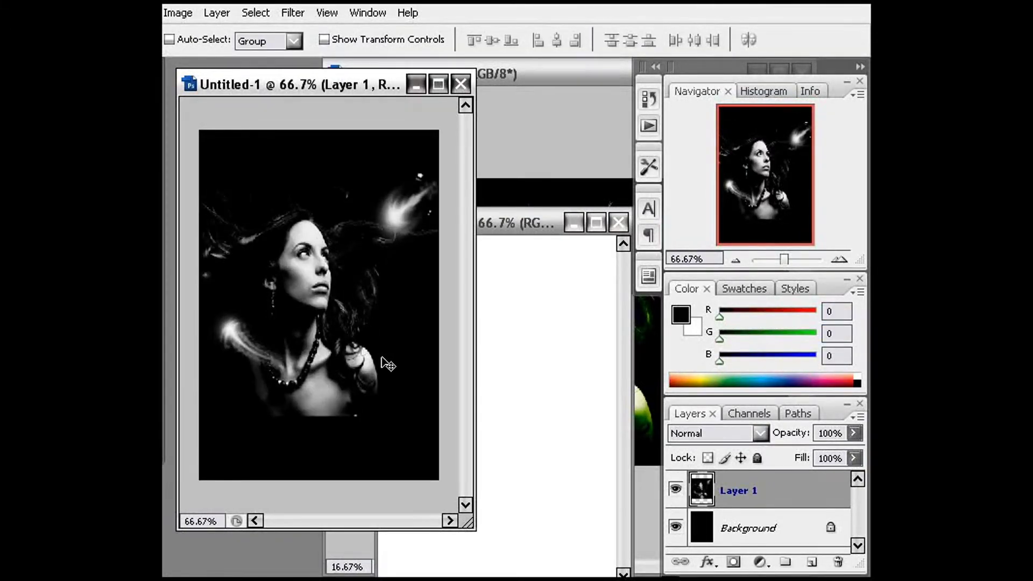
Step: Fill the Untitled-2 background with black and copy the selected GADIS.jpg image into it as a new layer
{"action": "left_click_drag", "start_coordinate": [487, 223], "coordinate": [430, 122]}
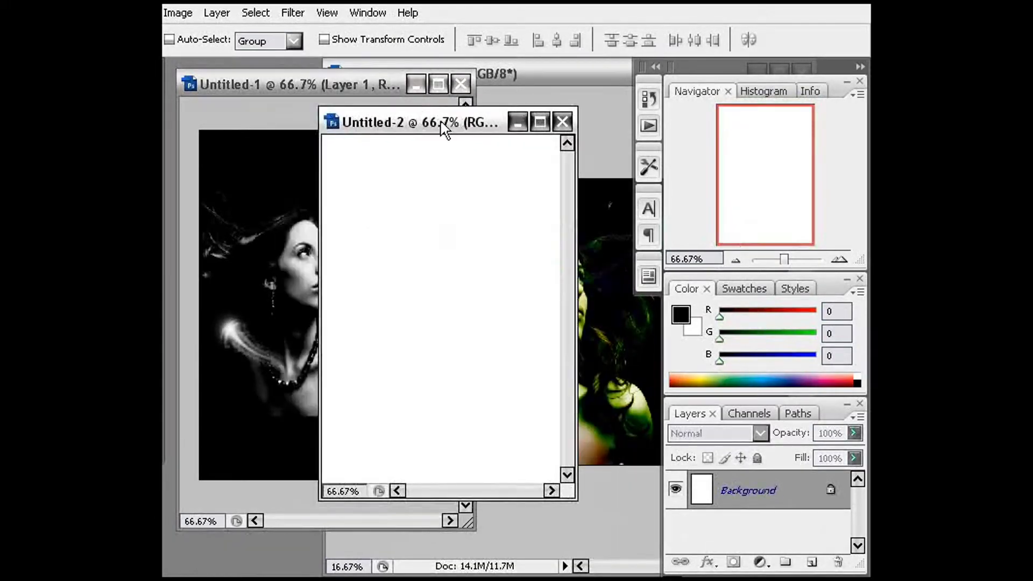
{"action": "key", "text": "alt+BackSpace"}
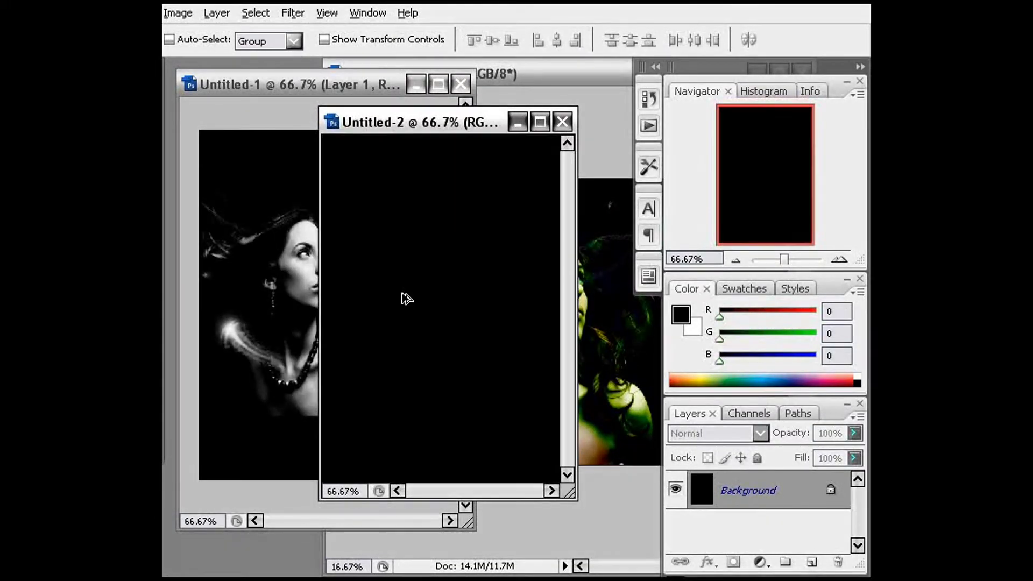
{"action": "left_click", "coordinate": [610, 295]}
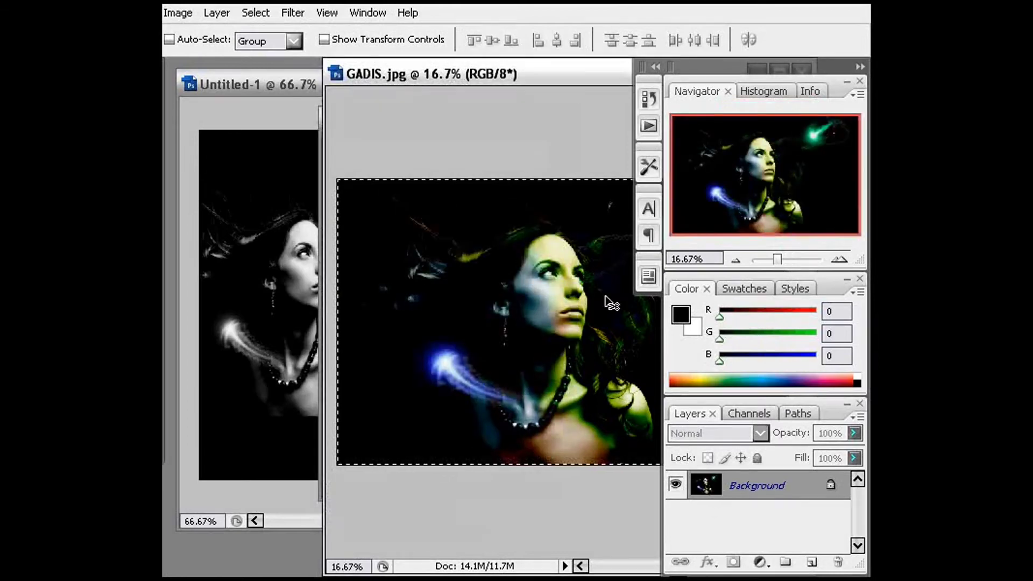
{"action": "left_click_drag", "start_coordinate": [456, 76], "coordinate": [106, 185]}
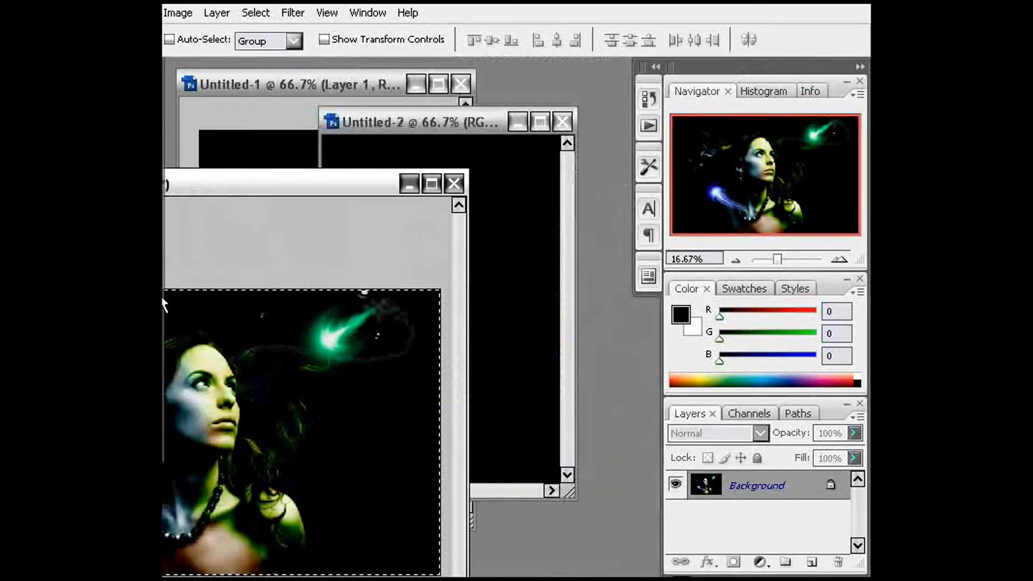
{"action": "left_click_drag", "start_coordinate": [322, 380], "coordinate": [512, 311]}
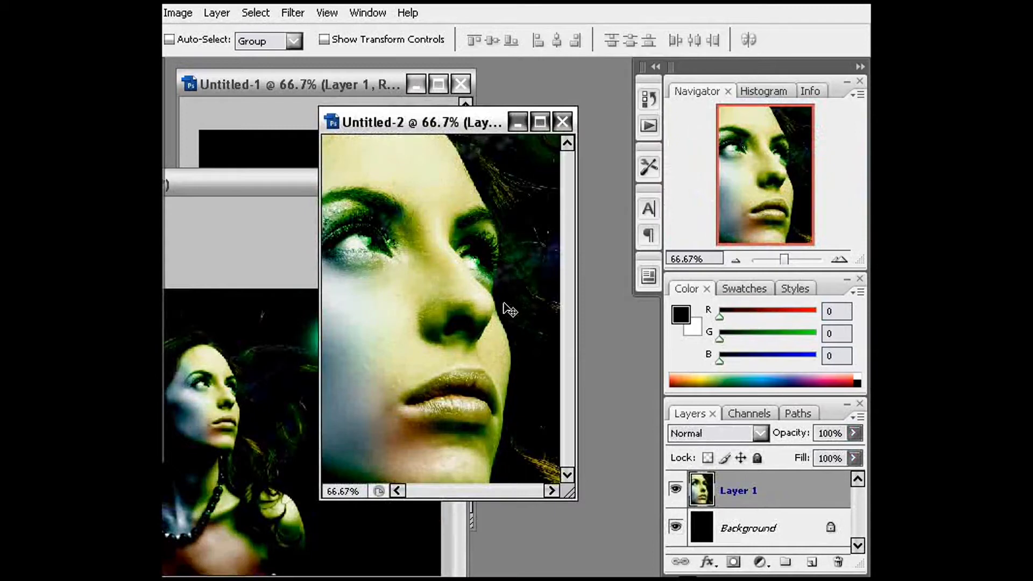
Step: Scale the oversized portrait layer in Untitled-2 proportionally to about 25.5% with Free Transform and move it over the canvas
{"action": "key", "text": "ctrl+minus"}
{"action": "key", "text": "ctrl+minus"}
{"action": "key", "text": "ctrl+minus"}
{"action": "key", "text": "ctrl+t"}
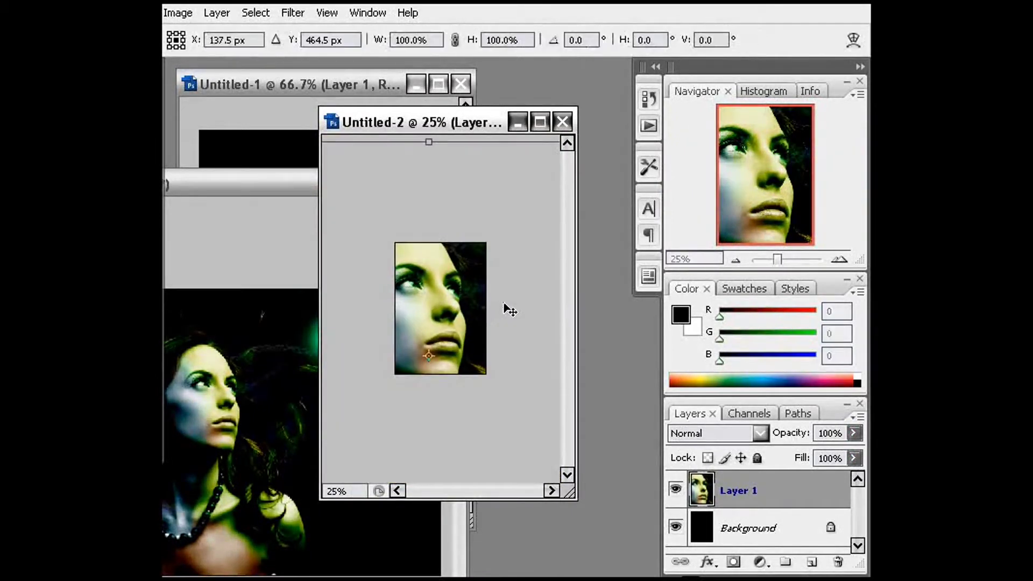
{"action": "left_click_drag", "start_coordinate": [511, 199], "coordinate": [482, 203]}
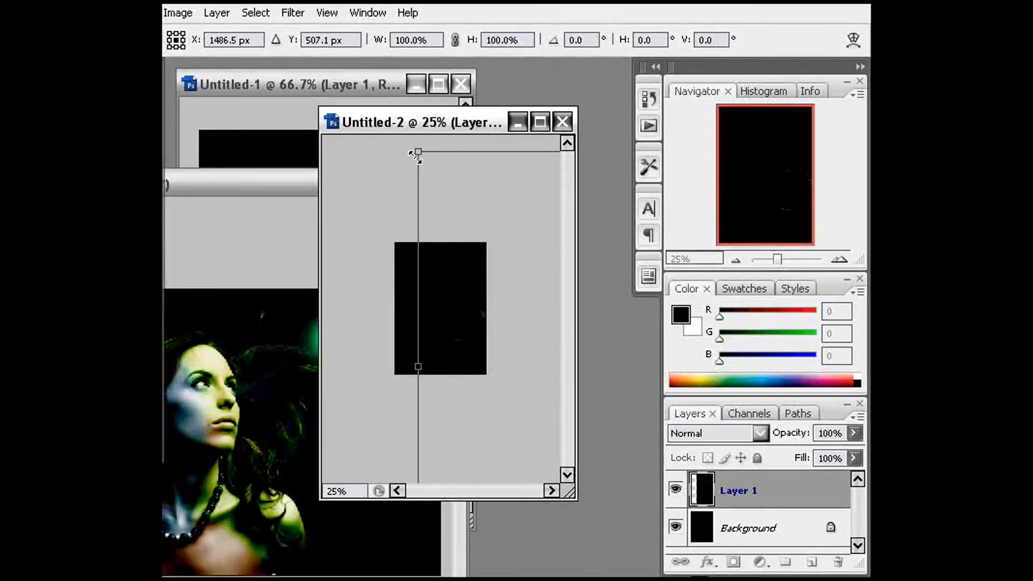
{"action": "left_click_drag", "start_coordinate": [415, 151], "coordinate": [536, 226]}
{"action": "left_click_drag", "start_coordinate": [553, 316], "coordinate": [412, 192]}
{"action": "left_click_drag", "start_coordinate": [452, 286], "coordinate": [419, 297]}
Step: Fine-tune the portrait layer's vertical position in small nudges and apply the transformation
{"action": "key", "text": "shift+Down"}
{"action": "key", "text": "shift+Down"}
{"action": "key", "text": "shift+Down"}
{"action": "key", "text": "shift+Down"}
{"action": "key", "text": "Down"}
{"action": "key", "text": "Down"}
{"action": "key", "text": "Down"}
{"action": "key", "text": "Down"}
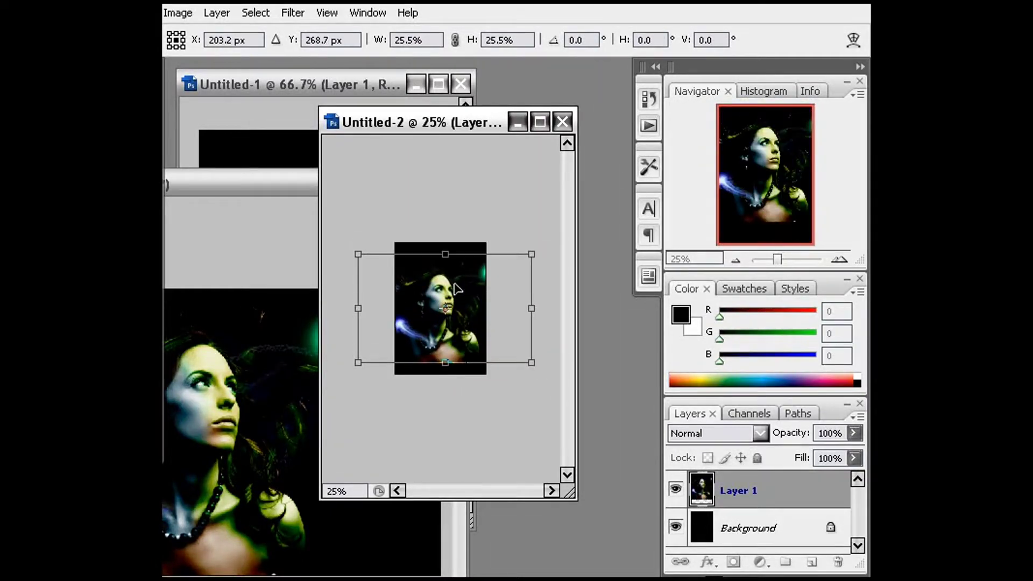
{"action": "key", "text": "Up"}
{"action": "key", "text": "Up"}
{"action": "key", "text": "Up"}
{"action": "key", "text": "Up"}
{"action": "key", "text": "Up"}
{"action": "key", "text": "Up"}
{"action": "key", "text": "Up"}
{"action": "key", "text": "Up"}
{"action": "key", "text": "Return"}
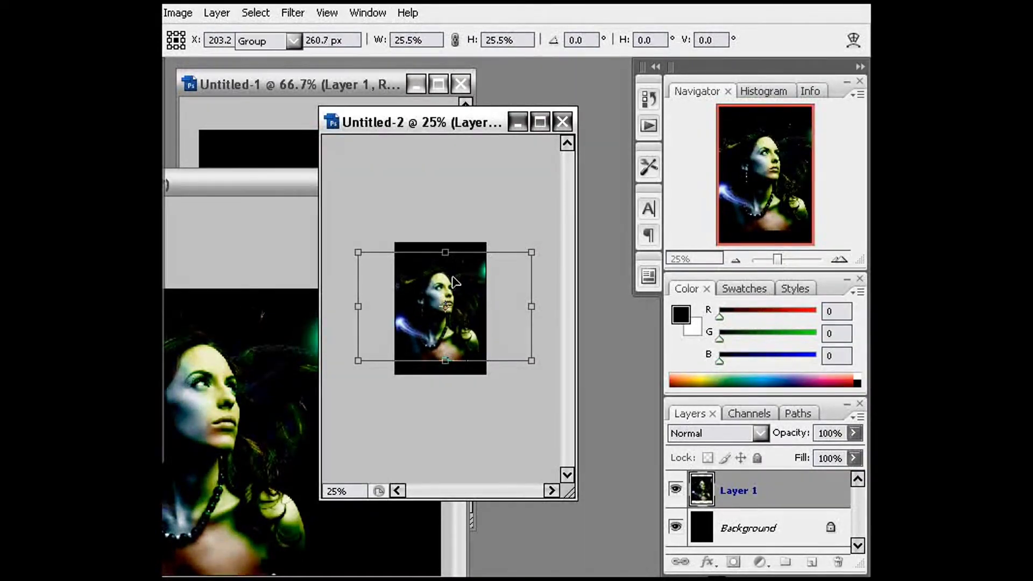
Step: Enlarge the Untitled-2 window, then scale the portrait layer down slightly and reposition it so both light streaks fit inside the canvas
{"action": "key", "text": "ctrl+plus"}
{"action": "key", "text": "ctrl+plus"}
{"action": "key", "text": "ctrl+plus"}
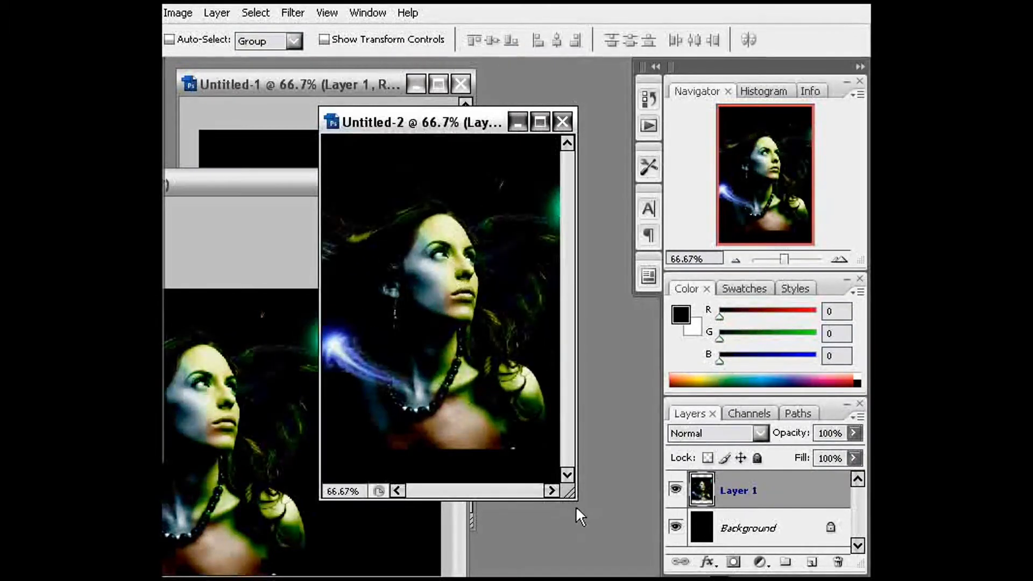
{"action": "left_click_drag", "start_coordinate": [570, 496], "coordinate": [630, 574]}
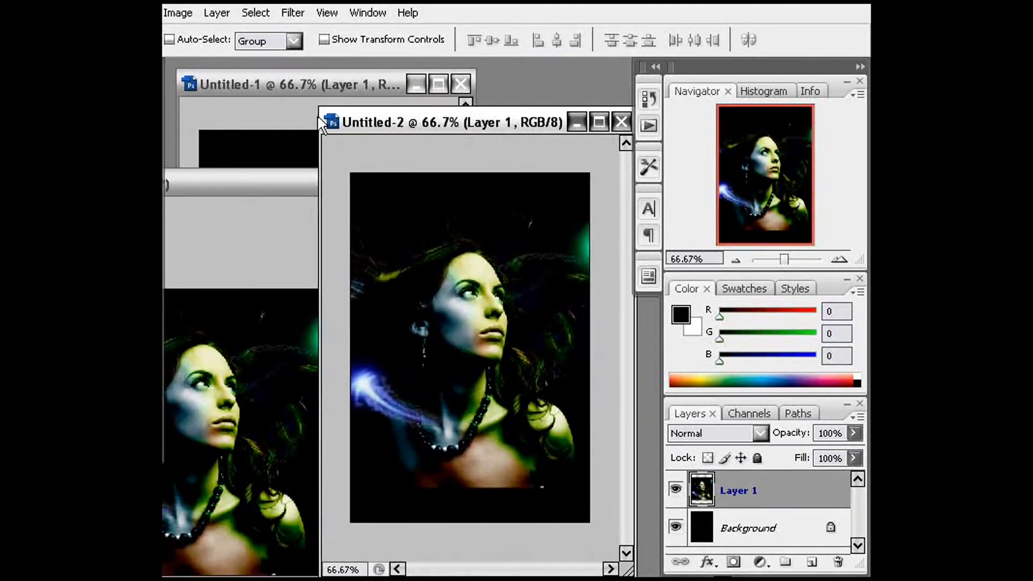
{"action": "left_click_drag", "start_coordinate": [320, 108], "coordinate": [217, 69]}
{"action": "key", "text": "ctrl+plus"}
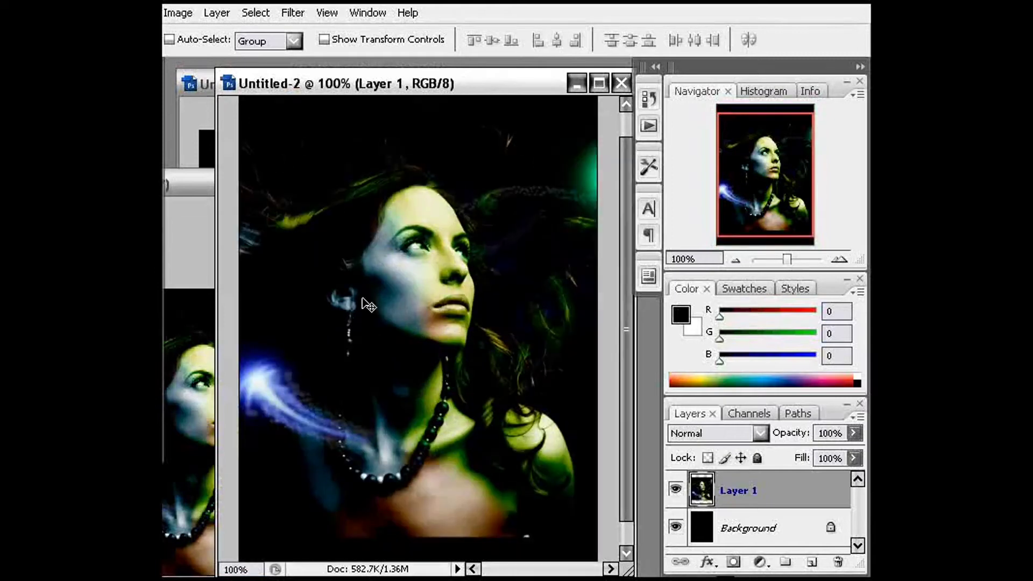
{"action": "key", "text": "ctrl+t"}
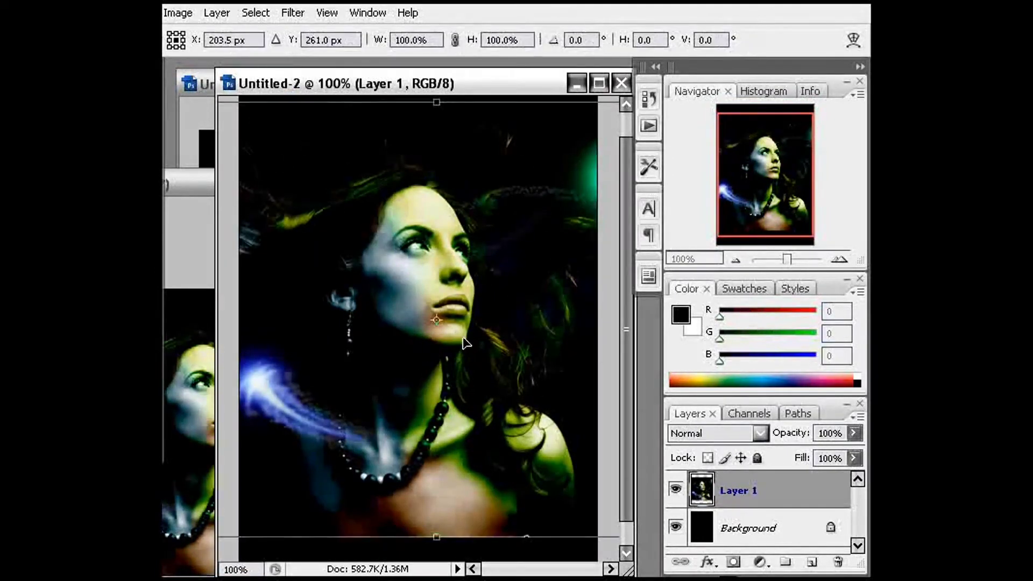
{"action": "left_click_drag", "start_coordinate": [404, 303], "coordinate": [474, 305]}
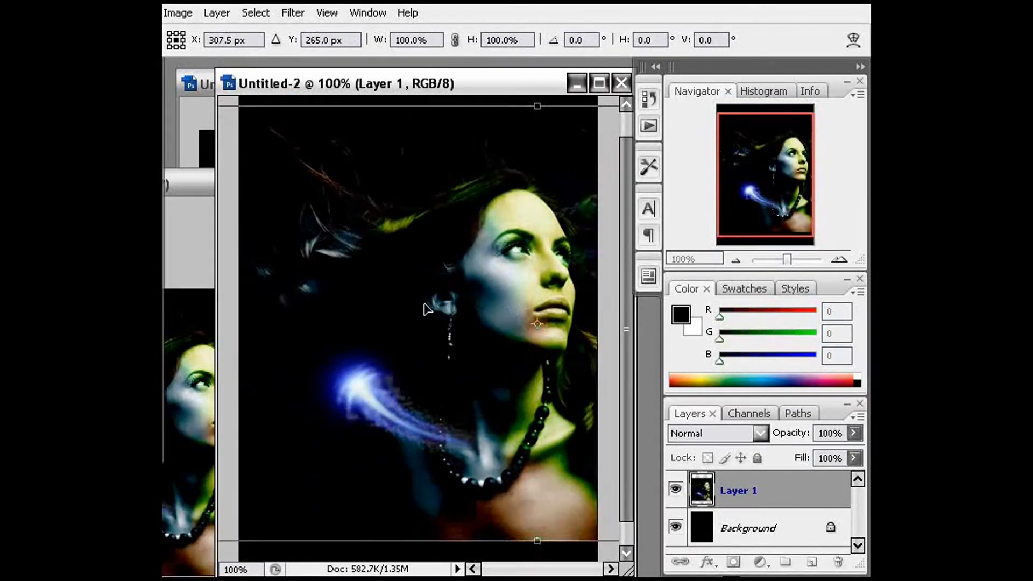
{"action": "key", "text": "ctrl+minus"}
{"action": "key", "text": "ctrl+minus"}
{"action": "left_click_drag", "start_coordinate": [306, 218], "coordinate": [403, 284]}
{"action": "left_click_drag", "start_coordinate": [390, 300], "coordinate": [396, 307]}
{"action": "key", "text": "Return"}
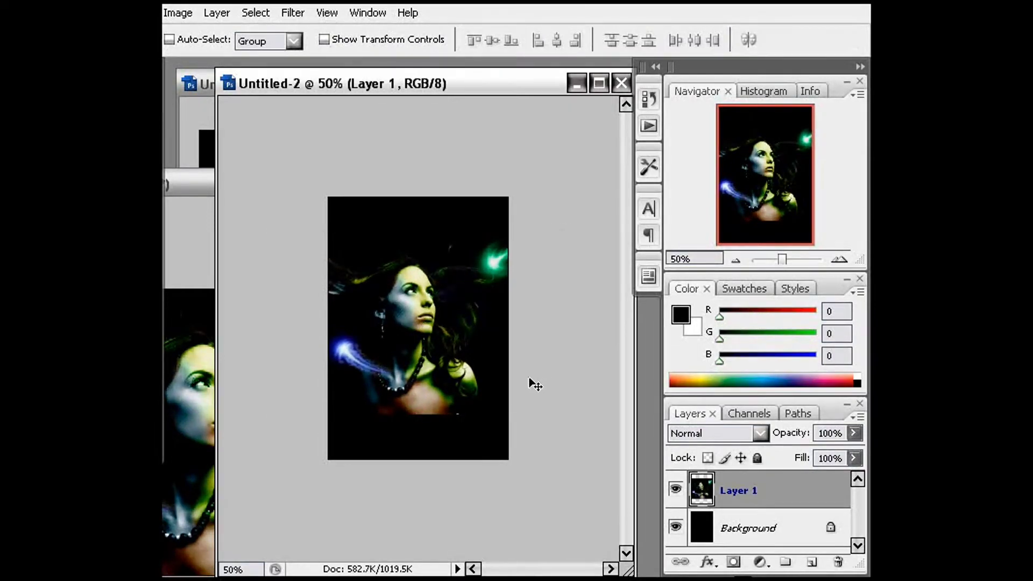
Step: Add a layer mask to Layer 1 and paint black with a soft 35 px brush along the portrait's cut-off lower edge and the stray strands above the head
{"action": "key", "text": "ctrl+alt+0"}
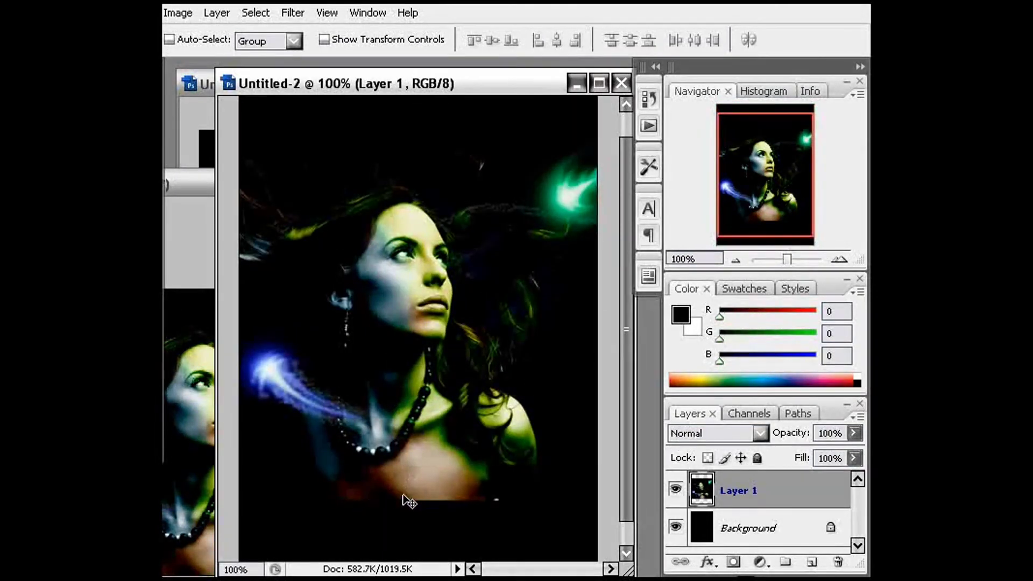
{"action": "left_click", "coordinate": [734, 564]}
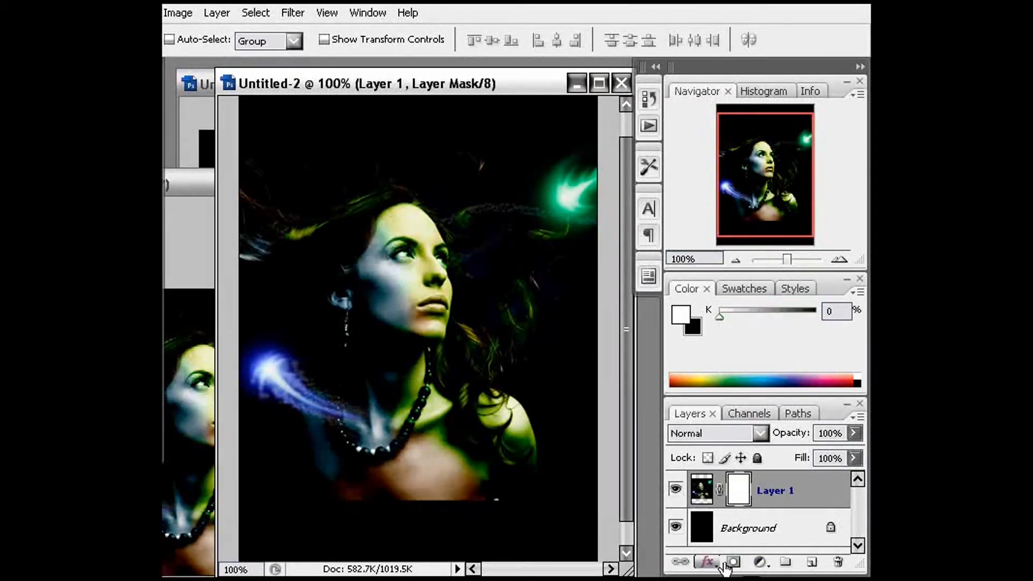
{"action": "key", "text": "b"}
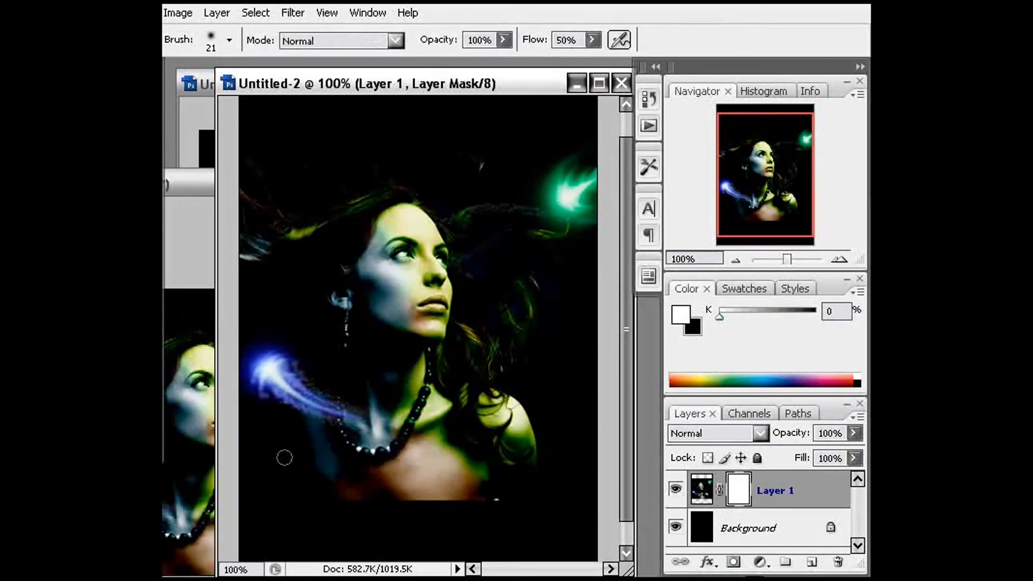
{"action": "key", "text": "bracketright"}
{"action": "key", "text": "bracketright"}
{"action": "key", "text": "bracketright"}
{"action": "key", "text": "x"}
{"action": "mouse_move", "coordinate": [545, 515]}
{"action": "left_mouse_down"}
{"action": "mouse_move", "coordinate": [326, 512]}
{"action": "mouse_move", "coordinate": [513, 511]}
{"action": "mouse_move", "coordinate": [358, 511]}
{"action": "mouse_move", "coordinate": [438, 514]}
{"action": "mouse_move", "coordinate": [370, 515]}
{"action": "left_mouse_up"}
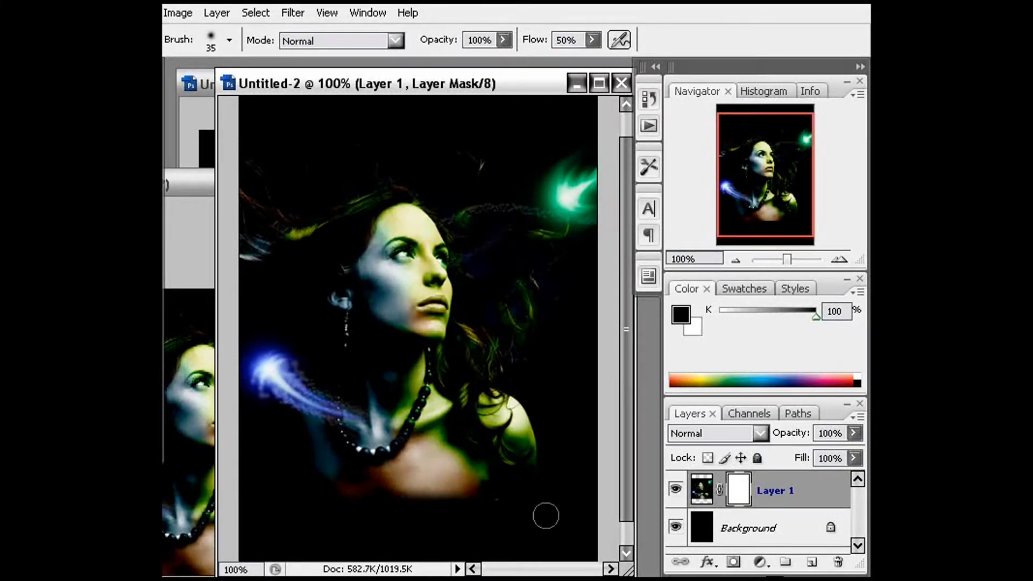
{"action": "left_click_drag", "start_coordinate": [545, 515], "coordinate": [254, 519]}
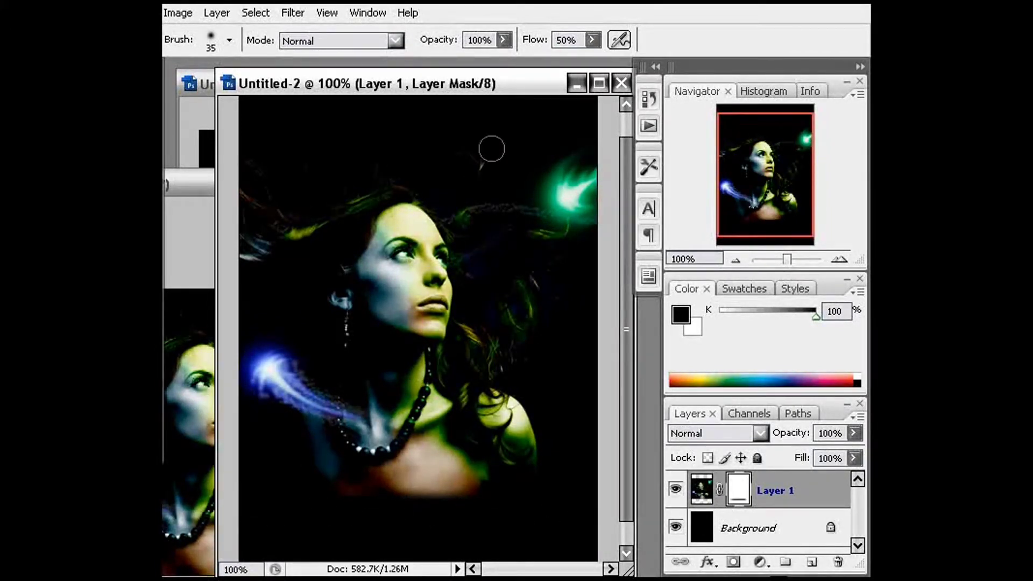
{"action": "mouse_move", "coordinate": [492, 149]}
{"action": "left_mouse_down"}
{"action": "mouse_move", "coordinate": [252, 152]}
{"action": "mouse_move", "coordinate": [392, 147]}
{"action": "left_mouse_up"}
{"action": "mouse_move", "coordinate": [334, 536]}
{"action": "left_mouse_down"}
{"action": "mouse_move", "coordinate": [339, 509]}
{"action": "mouse_move", "coordinate": [424, 531]}
{"action": "mouse_move", "coordinate": [309, 532]}
{"action": "mouse_move", "coordinate": [395, 522]}
{"action": "left_mouse_up"}
Step: Start saving Untitled-2 and choose the JPEG file format
{"action": "key", "text": "alt+f"}
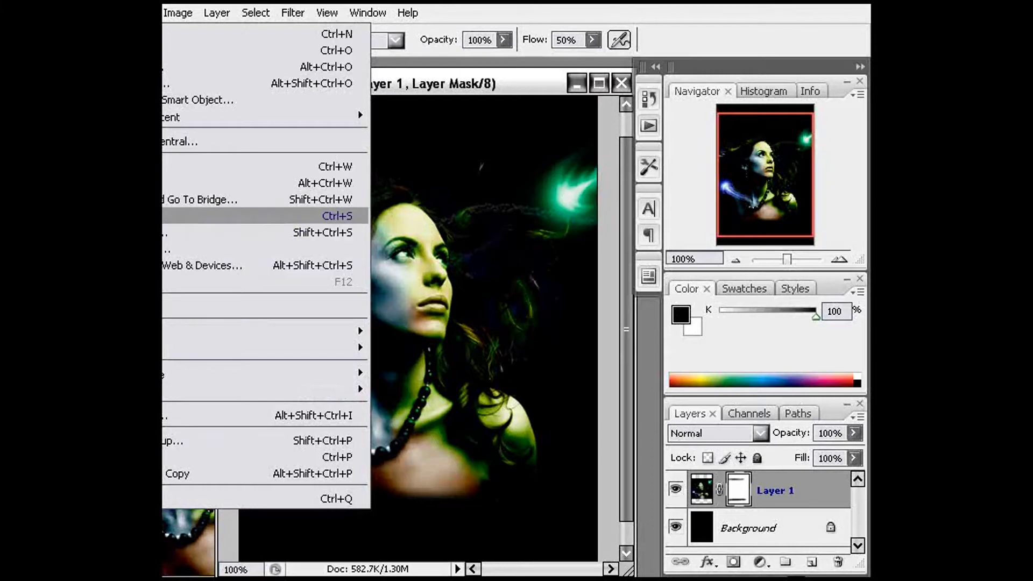
{"action": "left_click", "coordinate": [215, 216]}
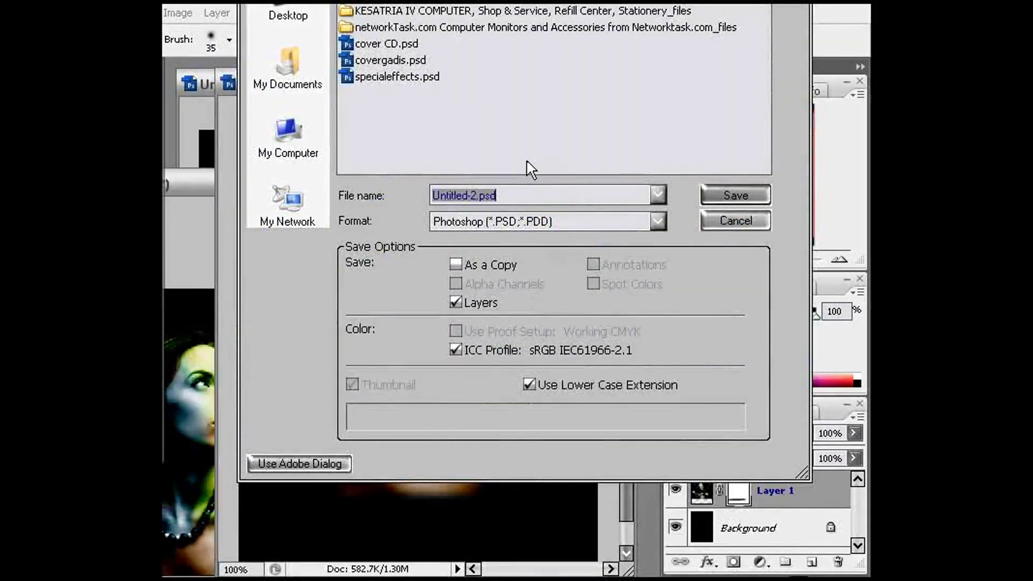
{"action": "left_click", "coordinate": [526, 229]}
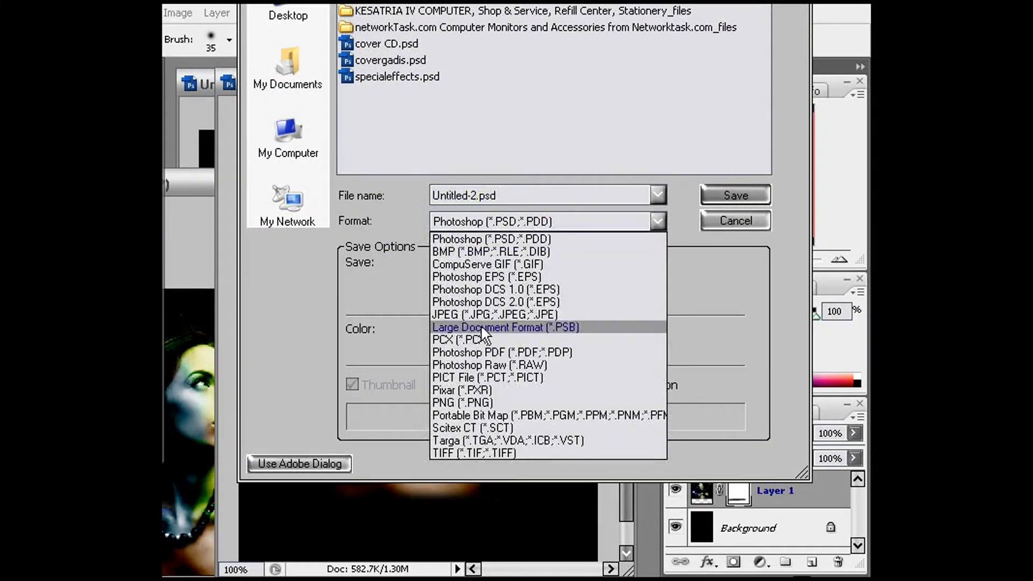
{"action": "left_click", "coordinate": [482, 315]}
Step: Name the JPEG file "gadis cos" and save it at Maximum quality 12 with the Baseline ("Standard") format option
{"action": "double_click", "coordinate": [489, 193]}
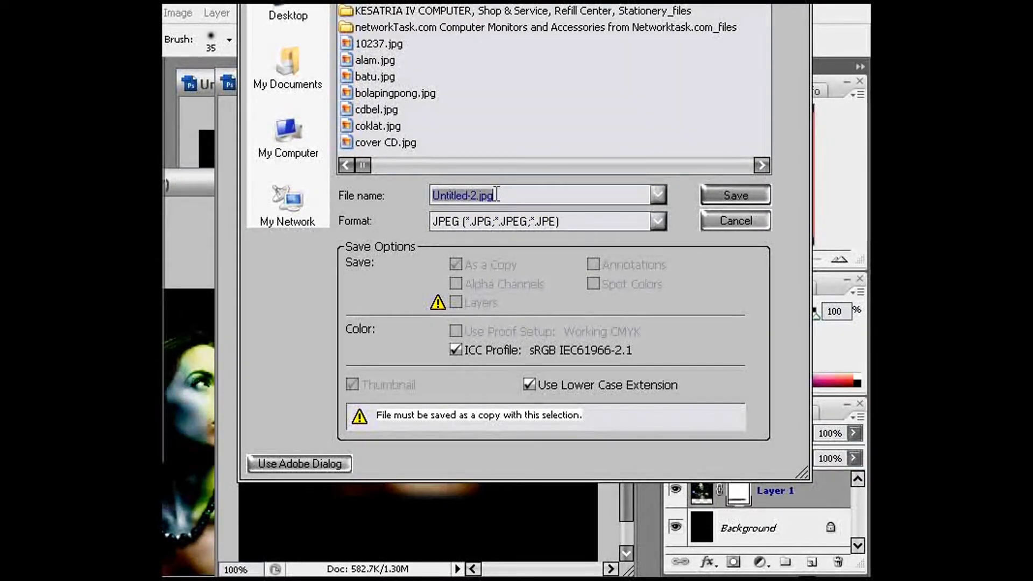
{"action": "key", "text": "End"}
{"action": "key", "text": "Left"}
{"action": "key", "text": "Left"}
{"action": "key", "text": "Left"}
{"action": "key", "text": "Left"}
{"action": "key", "text": "Left"}
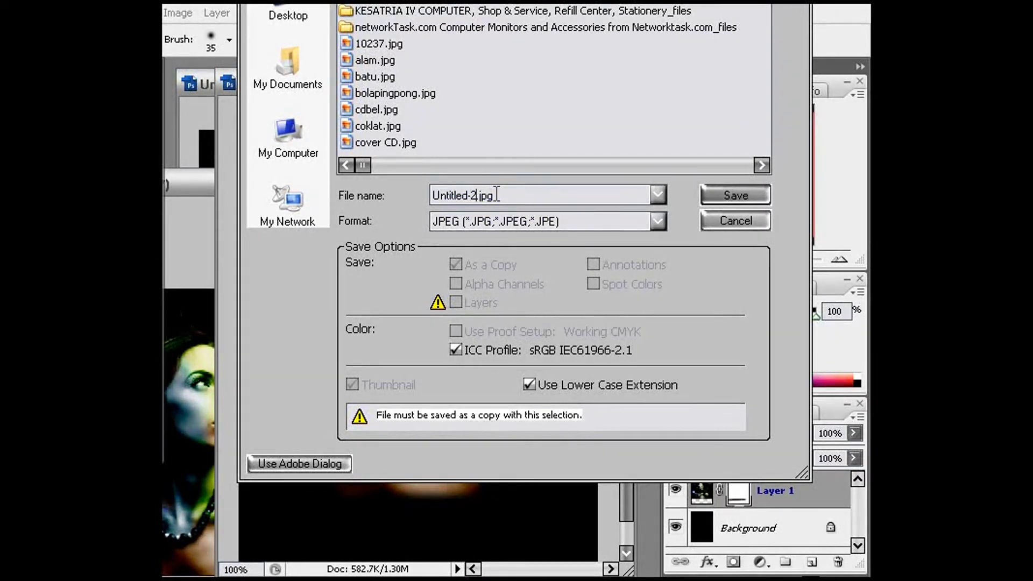
{"action": "key", "text": "BackSpace"}
{"action": "key", "text": "BackSpace"}
{"action": "key", "text": "BackSpace"}
{"action": "key", "text": "BackSpace"}
{"action": "key", "text": "BackSpace"}
{"action": "key", "text": "BackSpace"}
{"action": "key", "text": "BackSpace"}
{"action": "key", "text": "BackSpace"}
{"action": "type", "text": "gadis cos"}
{"action": "left_click", "coordinate": [751, 186]}
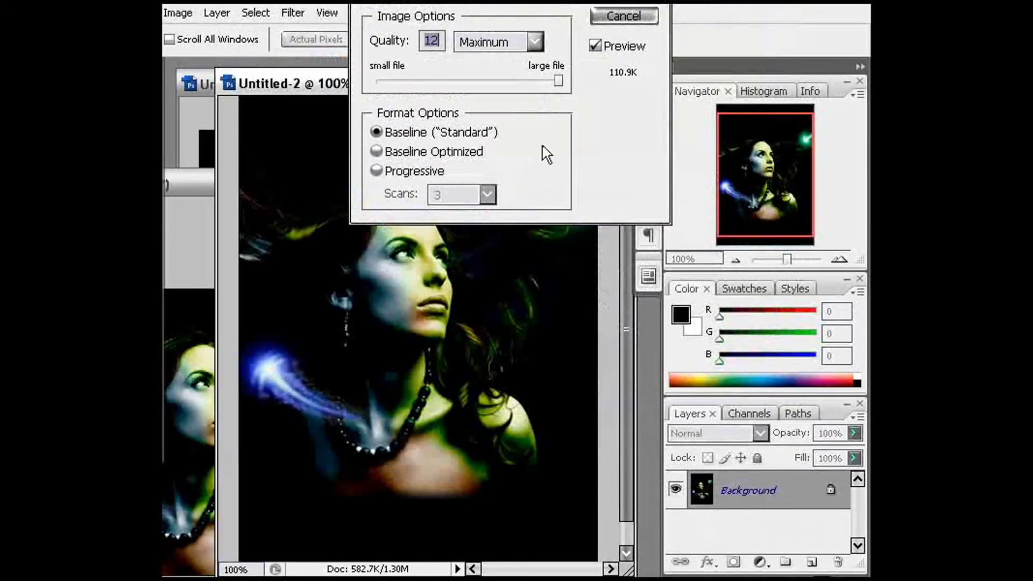
{"action": "left_click", "coordinate": [632, 4]}
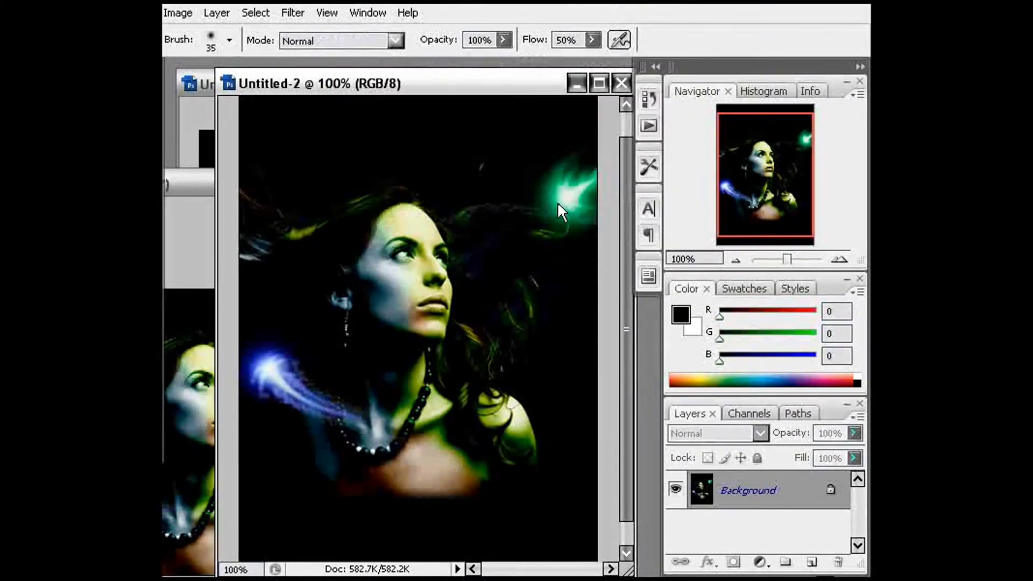
{"action": "key", "text": "ctrl+z"}
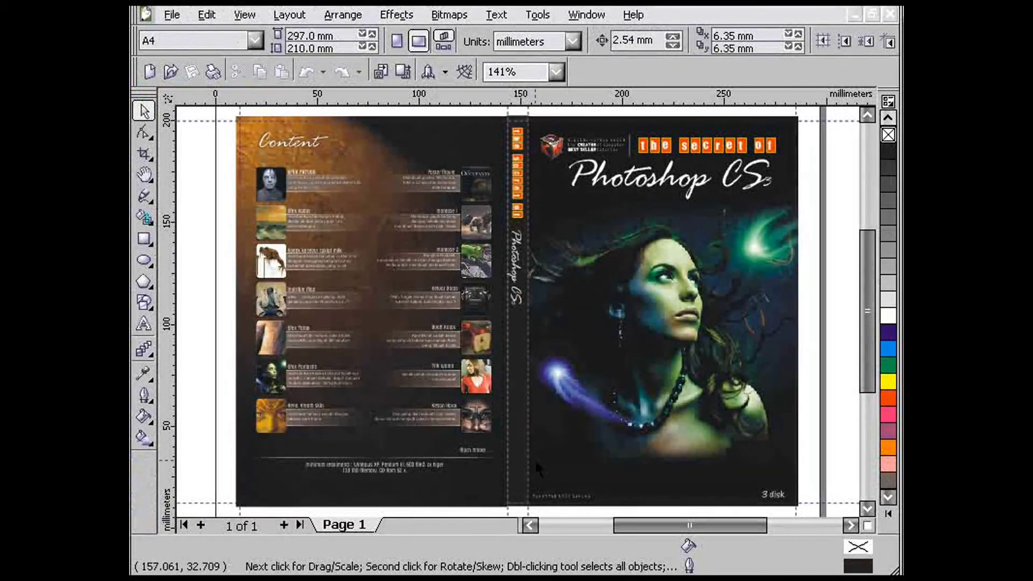
Step: Switch to CorelDRAW, start a new drawing and set its page to A4 in landscape orientation
{"action": "left_click", "coordinate": [154, 73]}
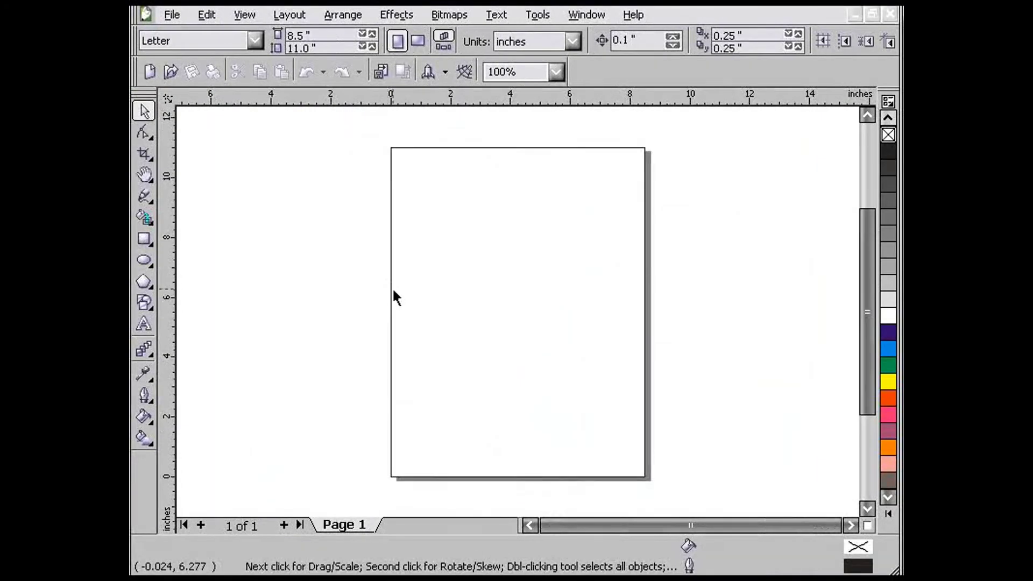
{"action": "left_click", "coordinate": [535, 44]}
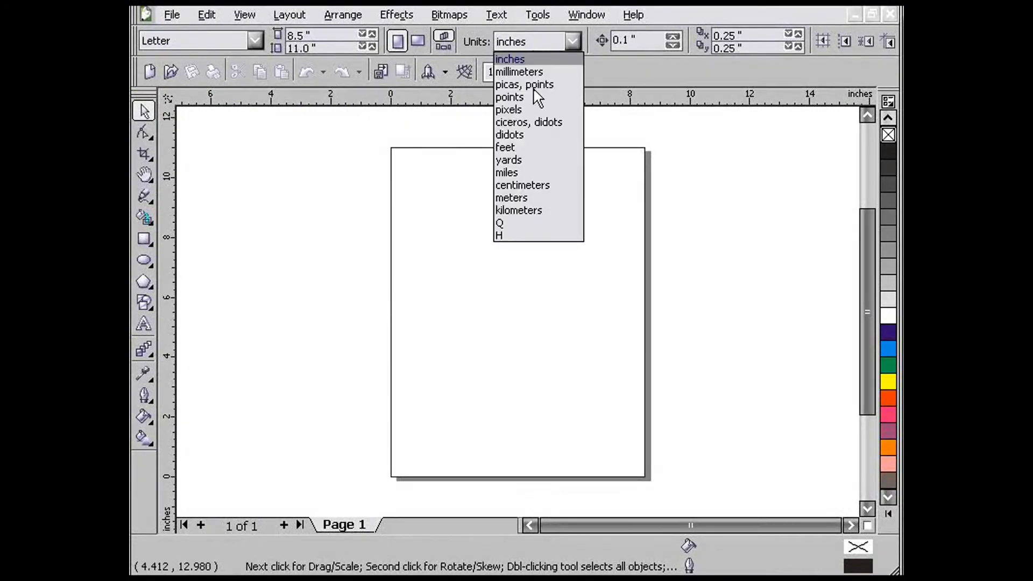
{"action": "left_click", "coordinate": [533, 186]}
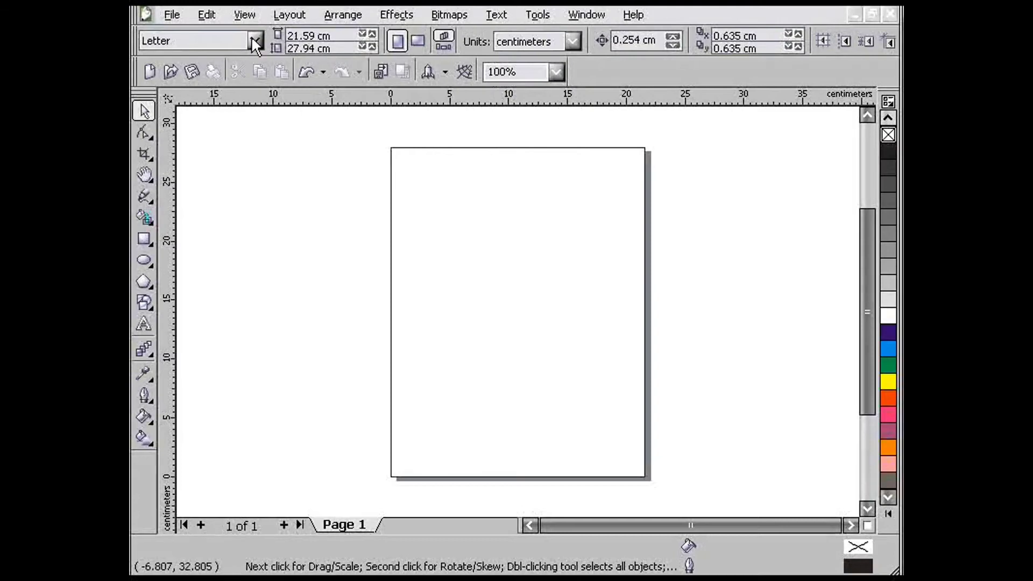
{"action": "left_click", "coordinate": [254, 39]}
{"action": "left_click", "coordinate": [170, 209]}
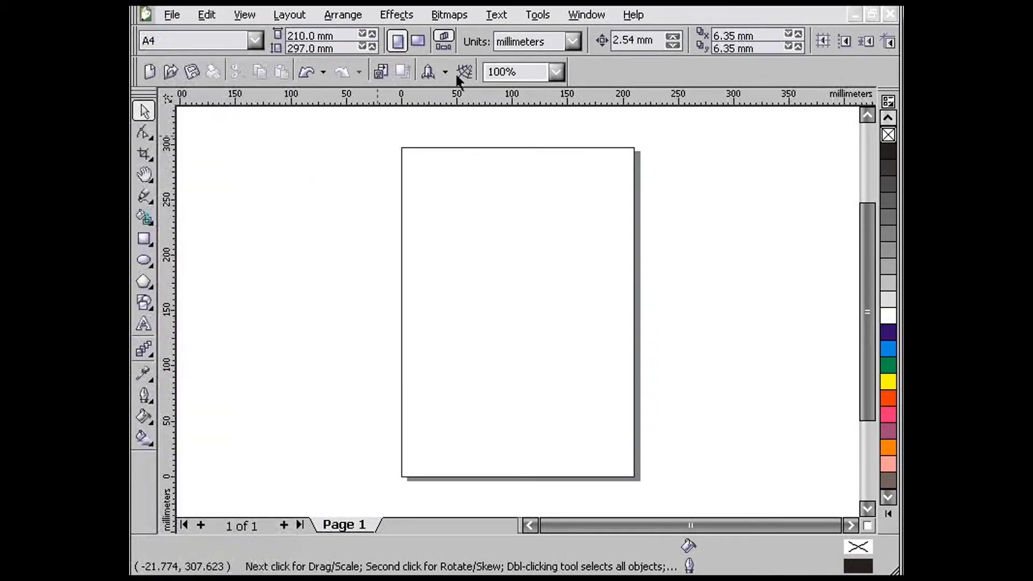
{"action": "left_click", "coordinate": [419, 50]}
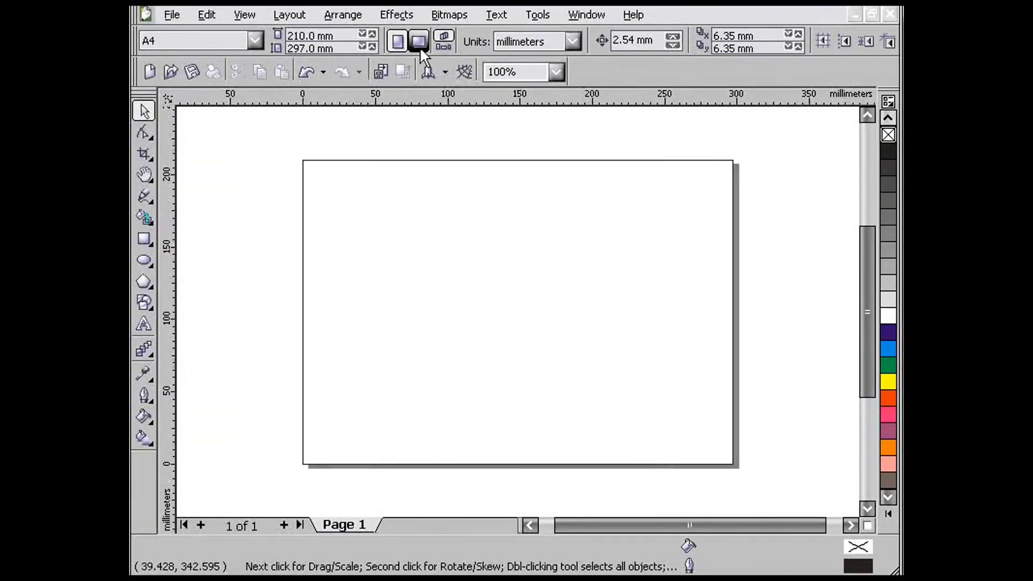
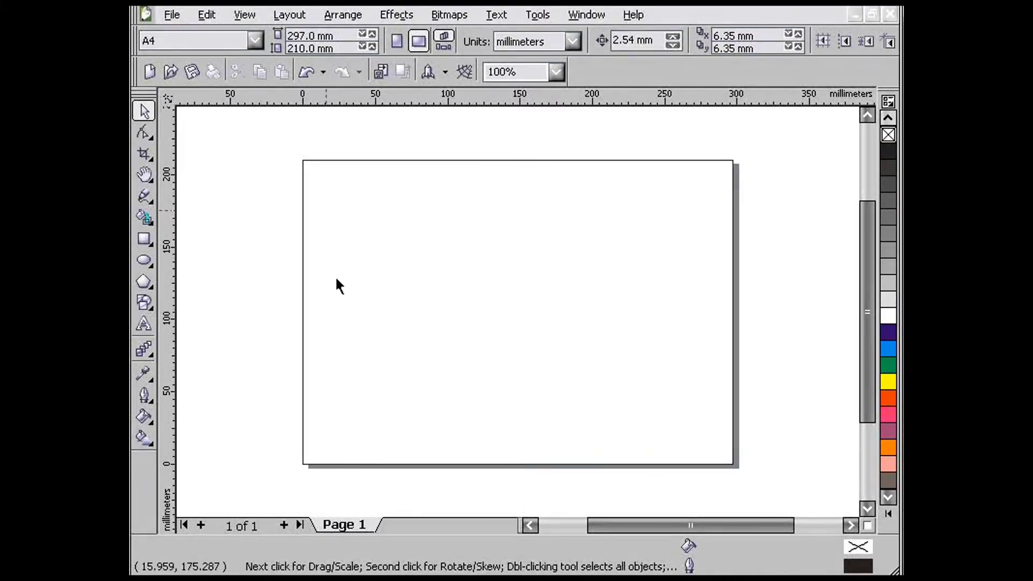
Step: Draw a tall rectangle about 114 × 177 mm on the page and switch the drawing units to centimeters
{"action": "left_click", "coordinate": [144, 239]}
{"action": "left_click_drag", "start_coordinate": [393, 193], "coordinate": [559, 449]}
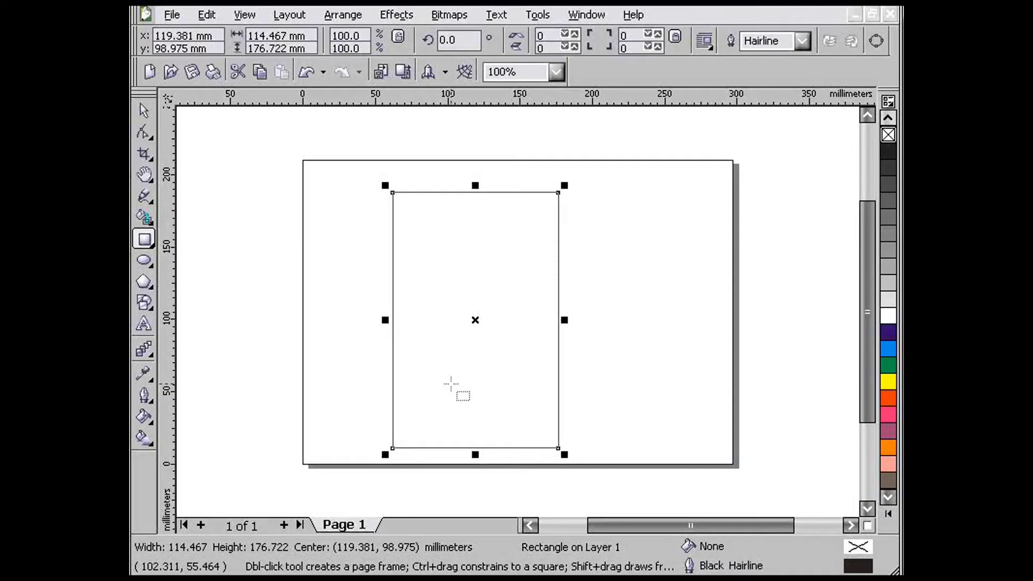
{"action": "double_click", "coordinate": [268, 35]}
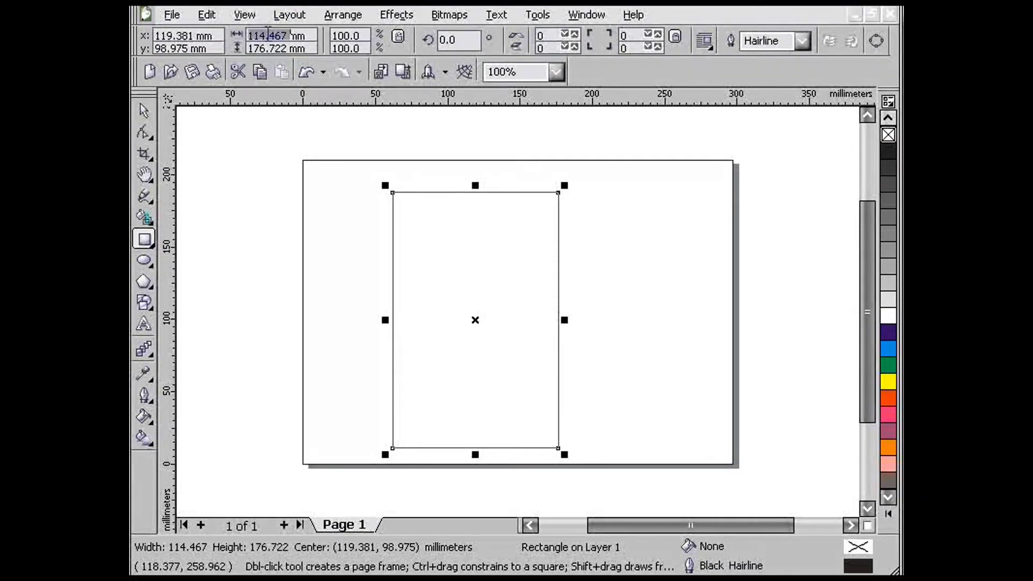
{"action": "left_click", "coordinate": [143, 110]}
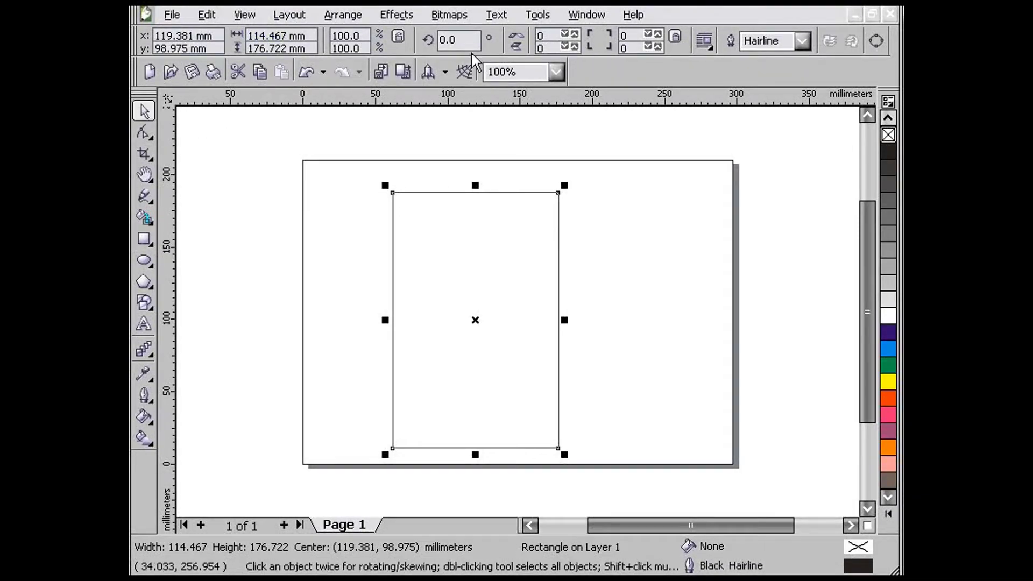
{"action": "left_click", "coordinate": [399, 143]}
{"action": "left_click", "coordinate": [538, 41]}
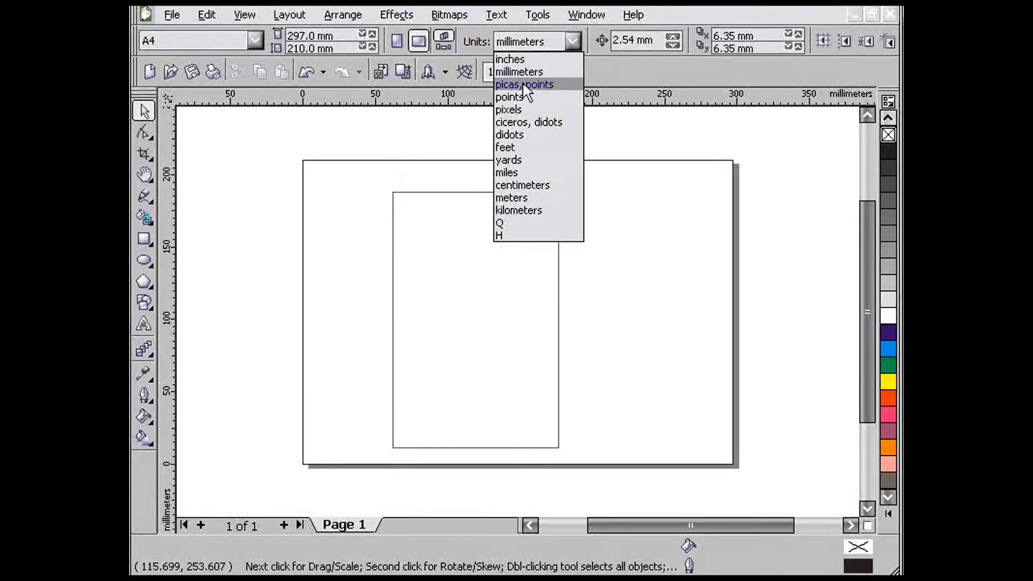
{"action": "left_click", "coordinate": [523, 185]}
Step: Resize the rectangle to 13 × 19 cm and move it to the right half of the page as the front cover
{"action": "left_click", "coordinate": [394, 200]}
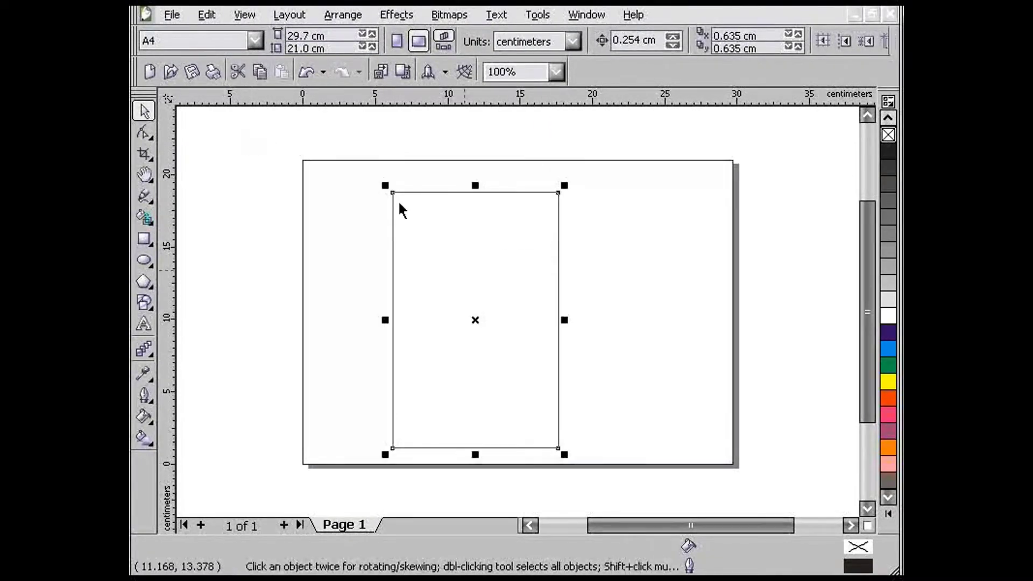
{"action": "double_click", "coordinate": [272, 35]}
{"action": "type", "text": "1"}
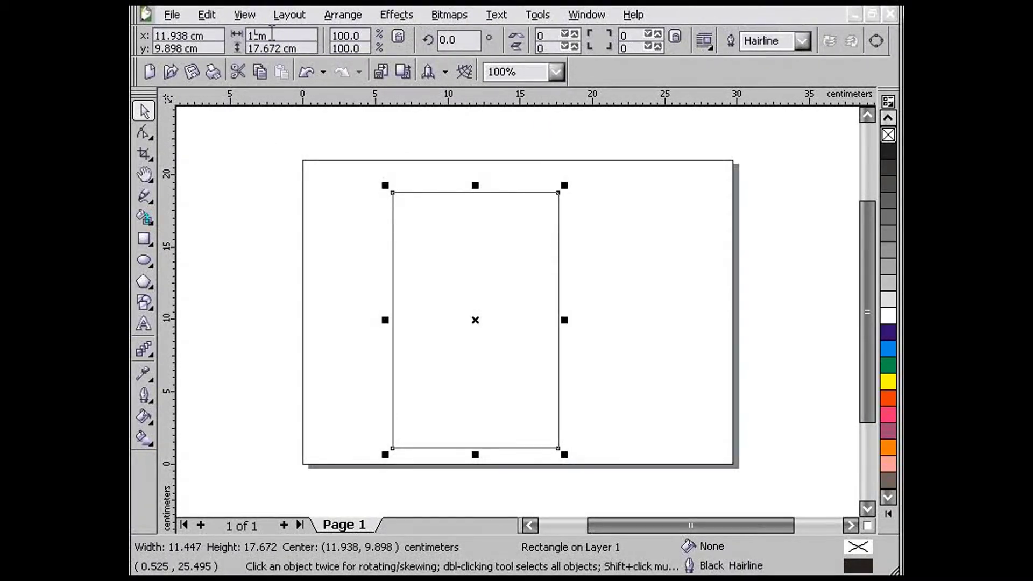
{"action": "type", "text": "3"}
{"action": "key", "text": "Tab"}
{"action": "type", "text": "19"}
{"action": "key", "text": "Return"}
{"action": "left_click_drag", "start_coordinate": [494, 319], "coordinate": [642, 314]}
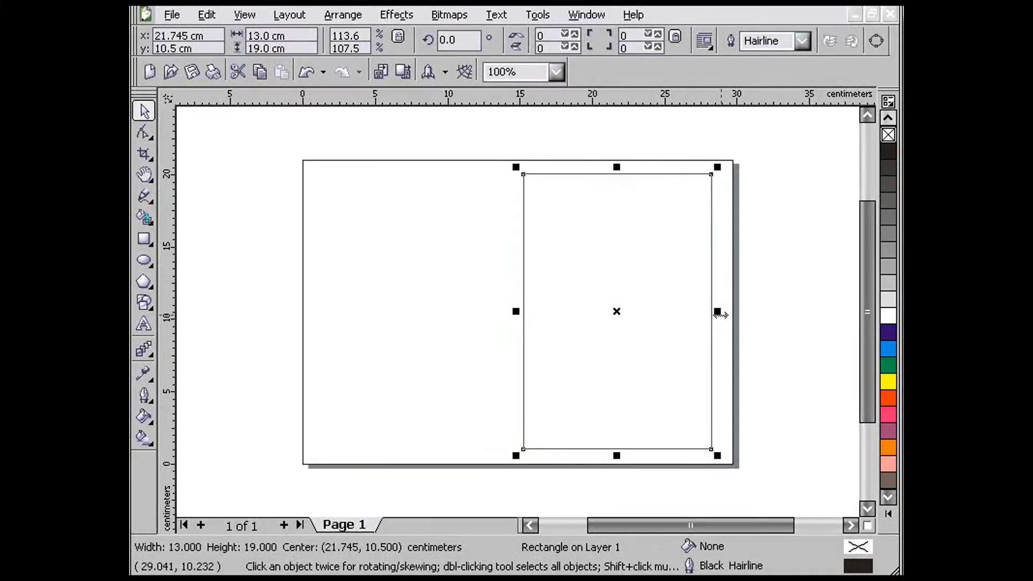
Step: Make a mirrored copy of the cover rectangle along its left edge and set its width to 1 cm for the spine
{"action": "left_click_drag", "start_coordinate": [718, 312], "coordinate": [514, 318]}
{"action": "double_click", "coordinate": [265, 35]}
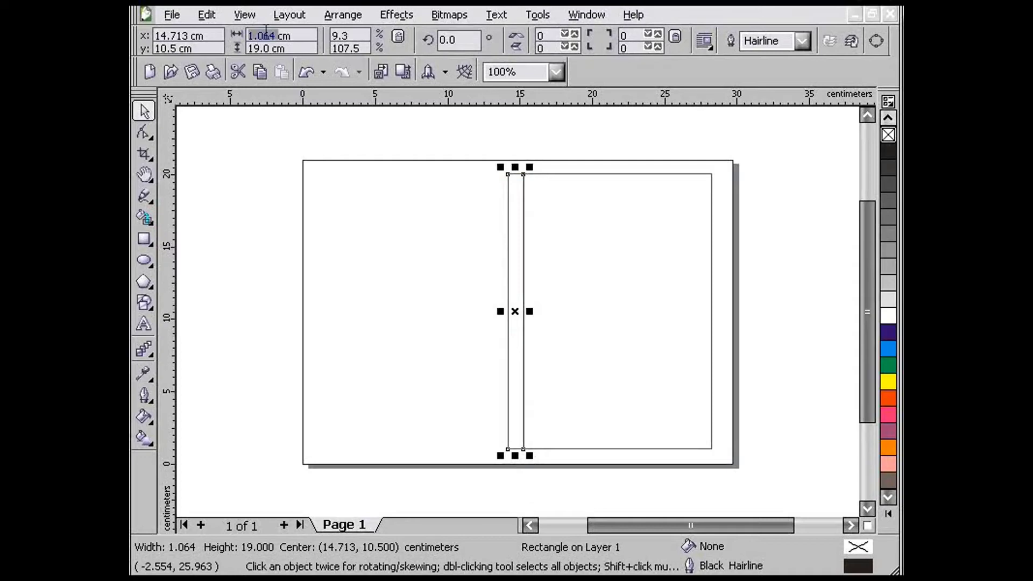
{"action": "type", "text": "1"}
{"action": "key", "text": "Return"}
{"action": "left_click", "coordinate": [445, 262]}
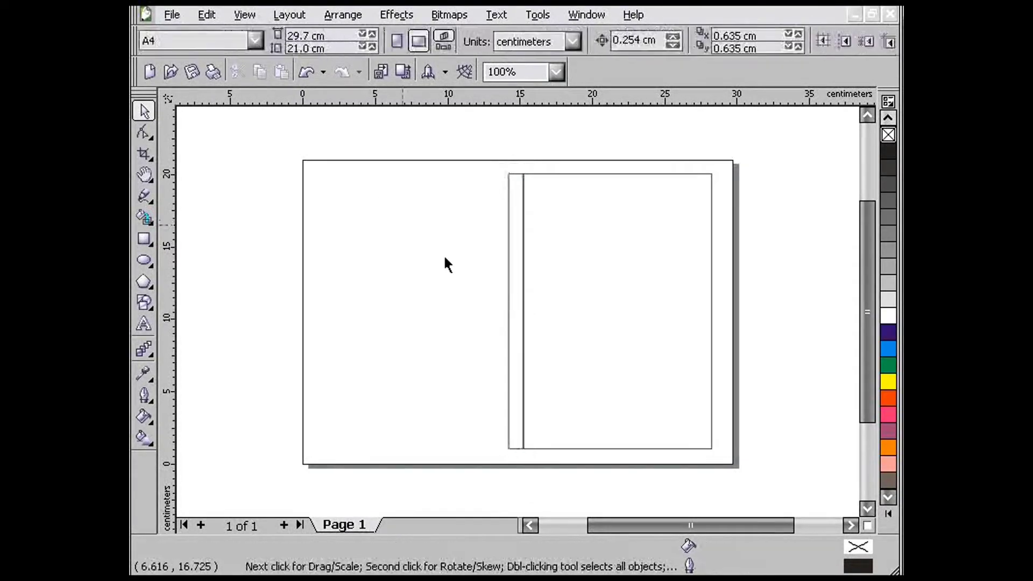
Step: Close the gap between spine and front cover, then duplicate the cover rectangle against the spine's left edge as the back cover
{"action": "scroll", "coordinate": [562, 320], "scroll_direction": "up", "scroll_amount": 3}
{"action": "scroll", "coordinate": [557, 293], "scroll_direction": "down", "scroll_amount": 1}
{"action": "scroll", "coordinate": [759, 340], "scroll_direction": "up", "scroll_amount": 1}
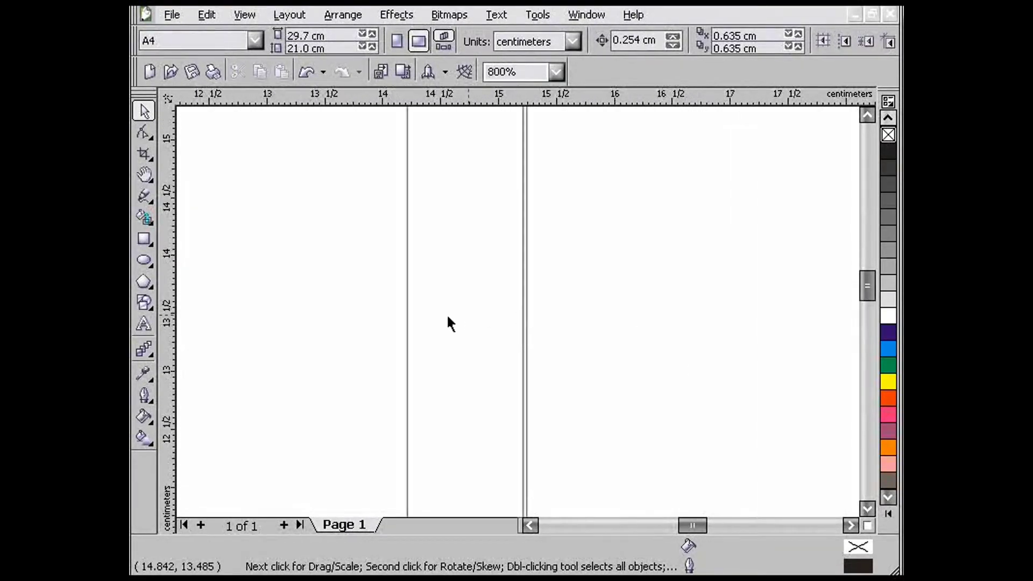
{"action": "left_click_drag", "start_coordinate": [469, 317], "coordinate": [470, 317]}
{"action": "scroll", "coordinate": [340, 306], "scroll_direction": "down", "scroll_amount": 3}
{"action": "left_click_drag", "start_coordinate": [581, 364], "coordinate": [461, 358]}
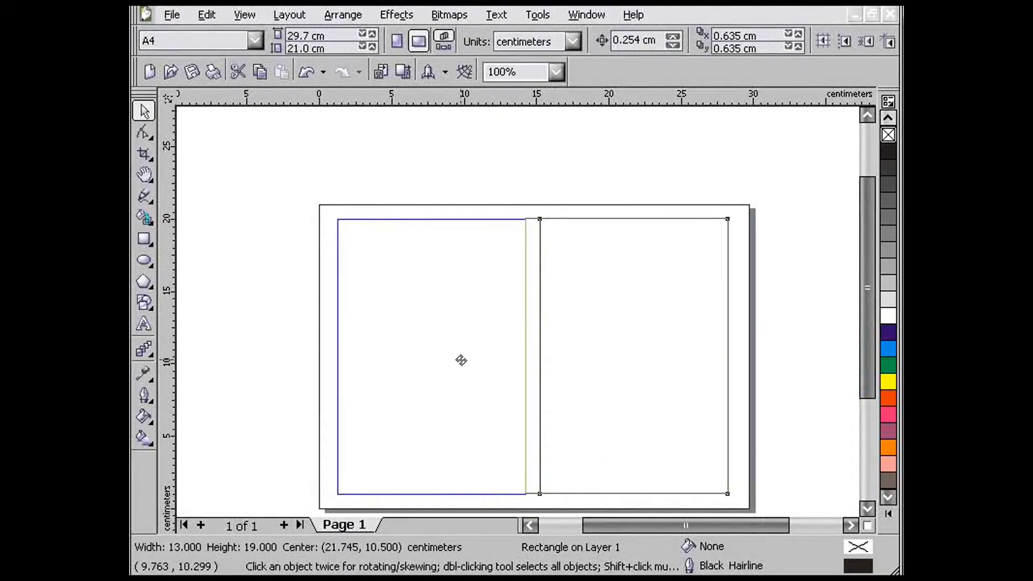
{"action": "left_click", "coordinate": [452, 215]}
Step: Group the three cover rectangles and center the group on the page
{"action": "left_click_drag", "start_coordinate": [302, 199], "coordinate": [745, 513]}
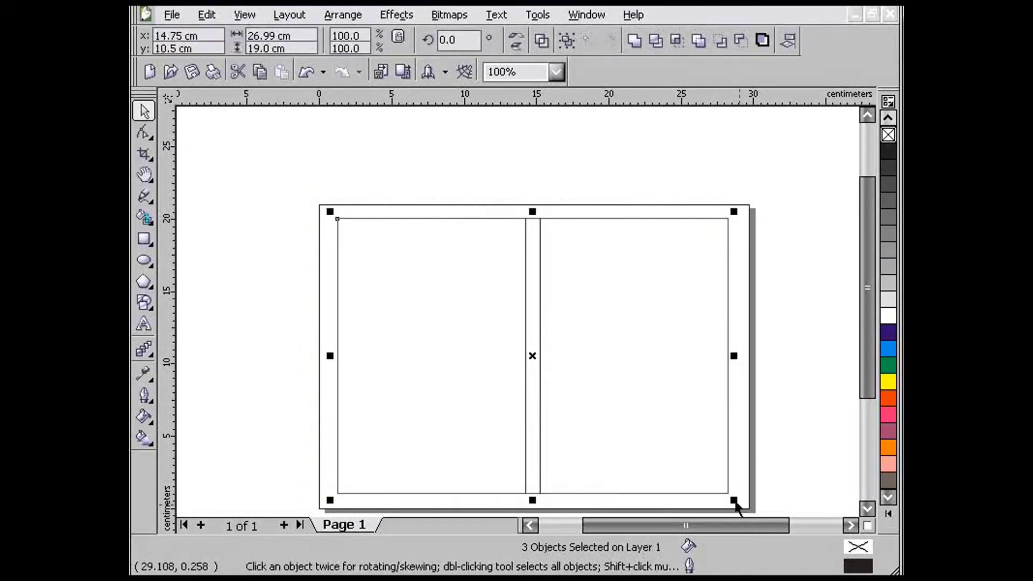
{"action": "key", "text": "ctrl+g"}
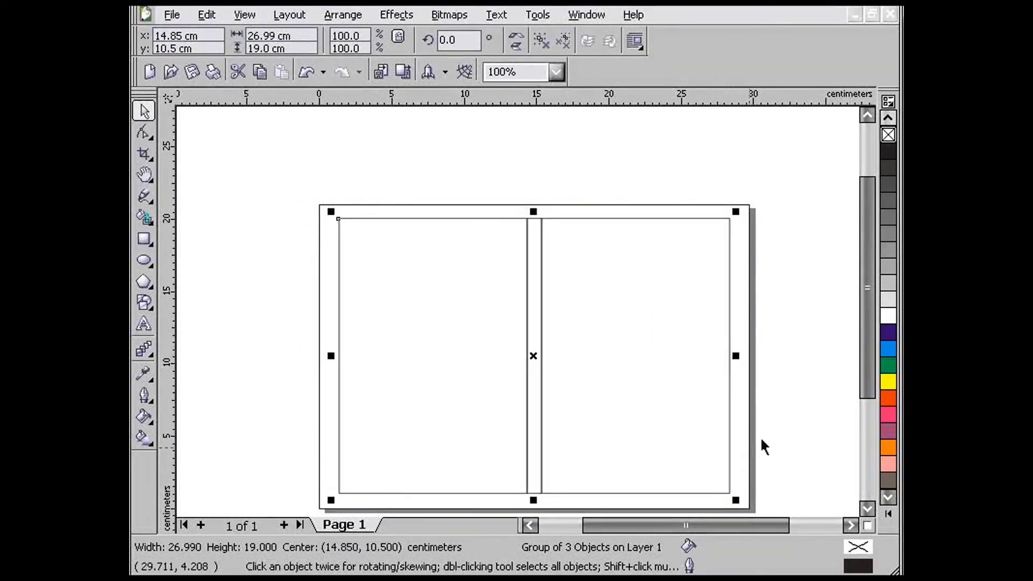
{"action": "left_click", "coordinate": [762, 446]}
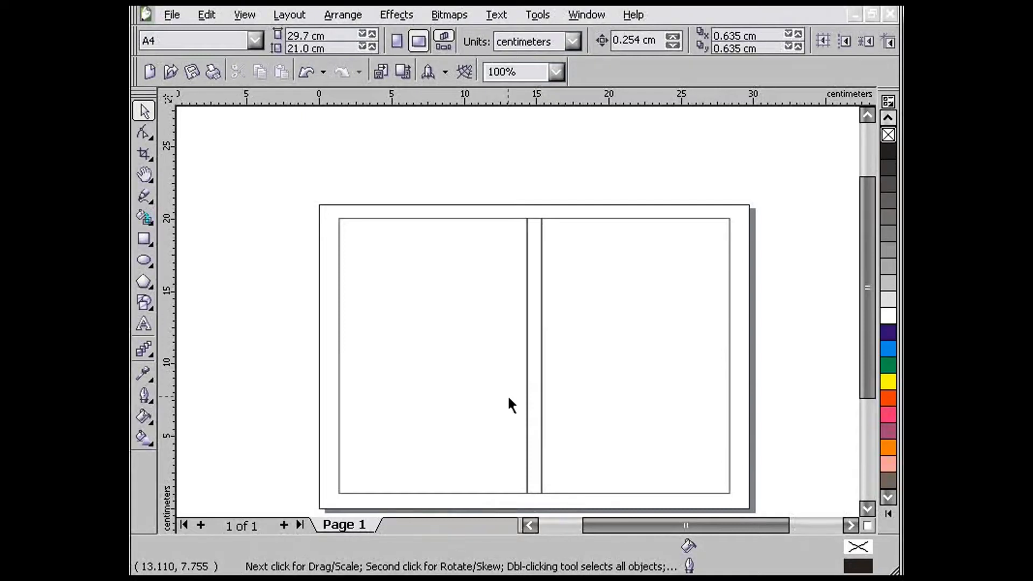
Step: Place horizontal guidelines along the layout's upper and lower edges and vertical guidelines along its outer edges and both spine edges
{"action": "left_click_drag", "start_coordinate": [439, 100], "coordinate": [450, 491]}
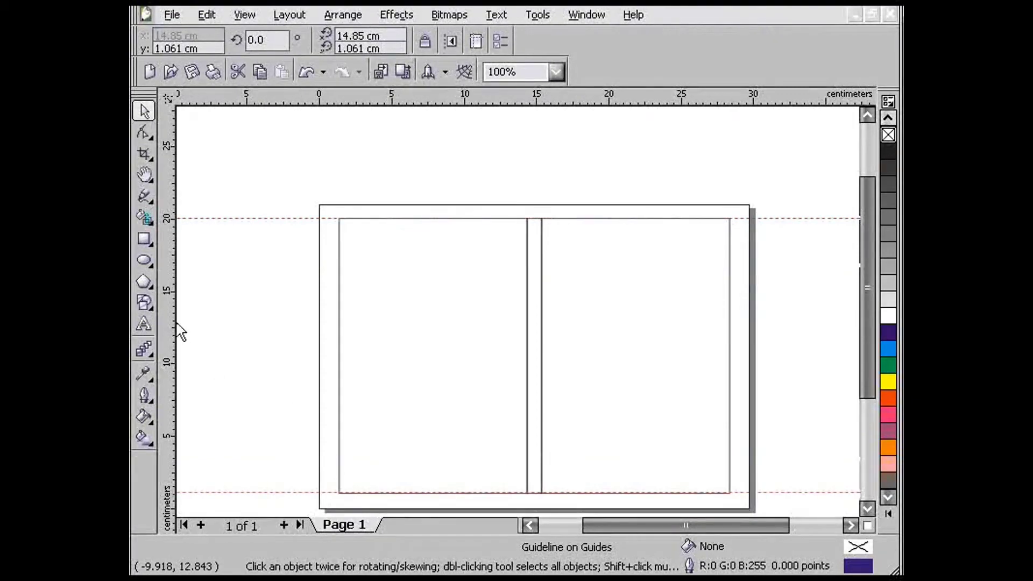
{"action": "left_click_drag", "start_coordinate": [178, 325], "coordinate": [528, 388]}
{"action": "left_click_drag", "start_coordinate": [527, 388], "coordinate": [729, 422]}
{"action": "left_click", "coordinate": [666, 415]}
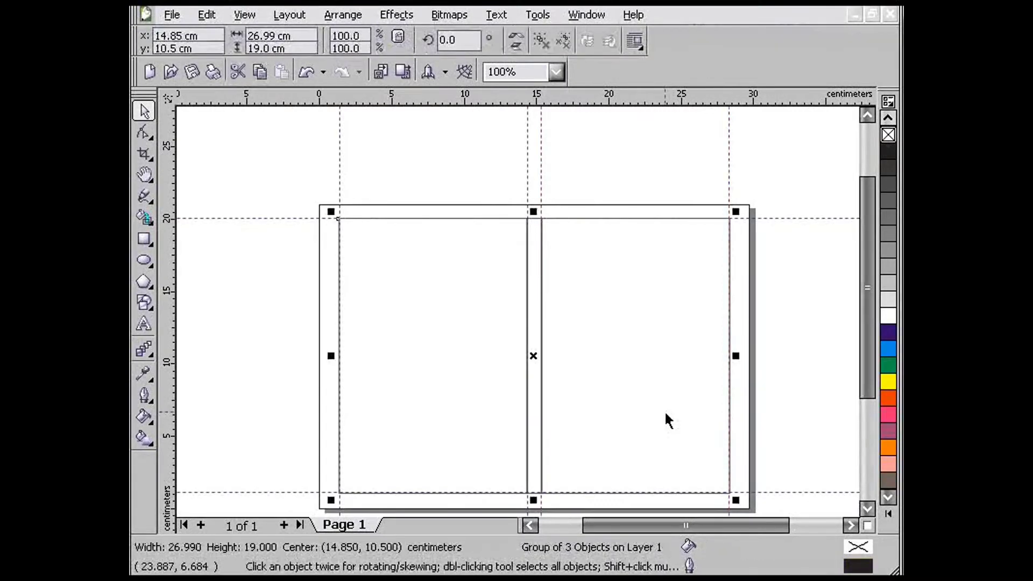
{"action": "key", "text": "Delete"}
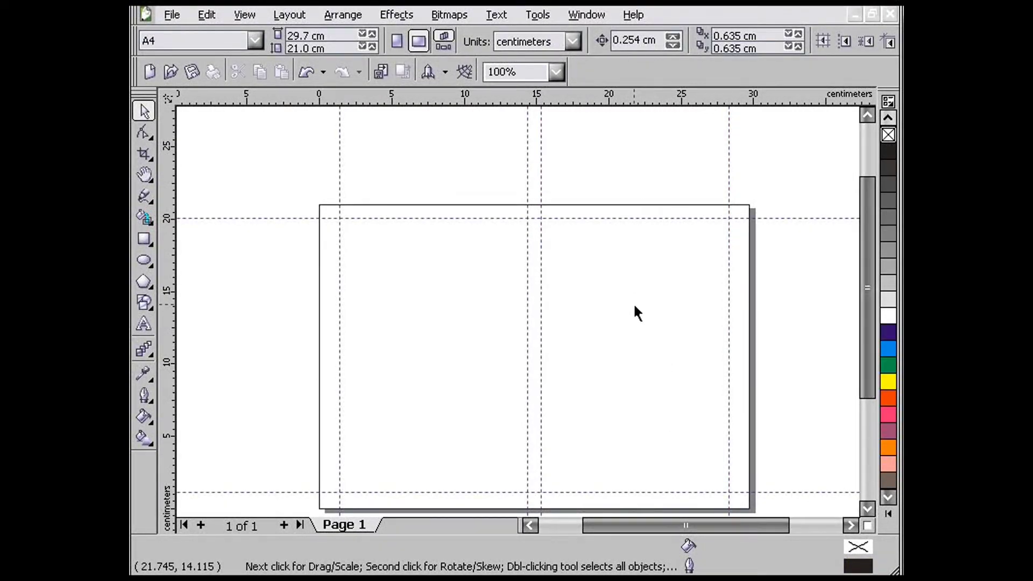
{"action": "key", "text": "ctrl+z"}
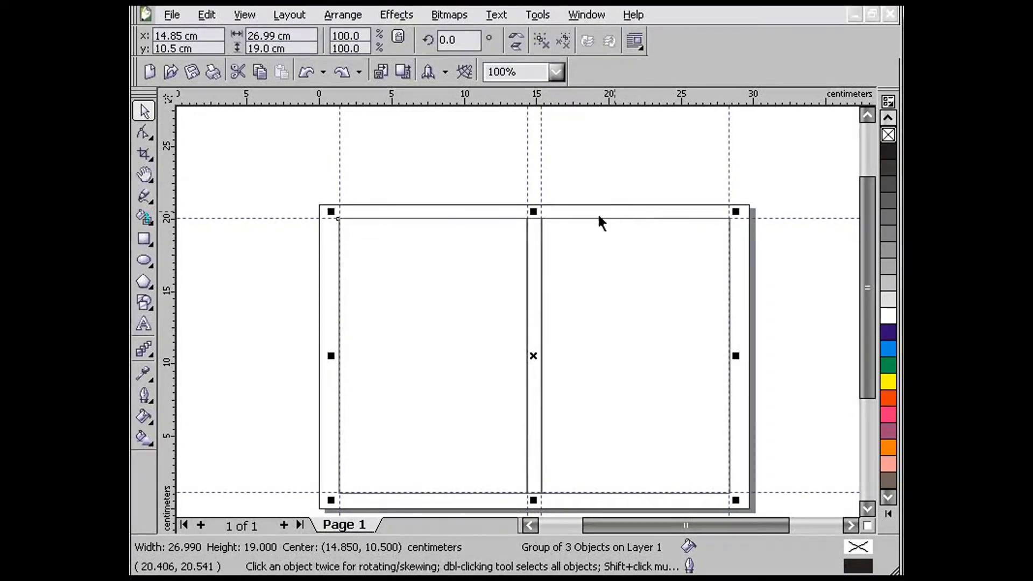
Step: Ungroup the three rectangles and delete the back cover rectangle left of the spine
{"action": "left_click", "coordinate": [541, 41]}
{"action": "left_click", "coordinate": [489, 303]}
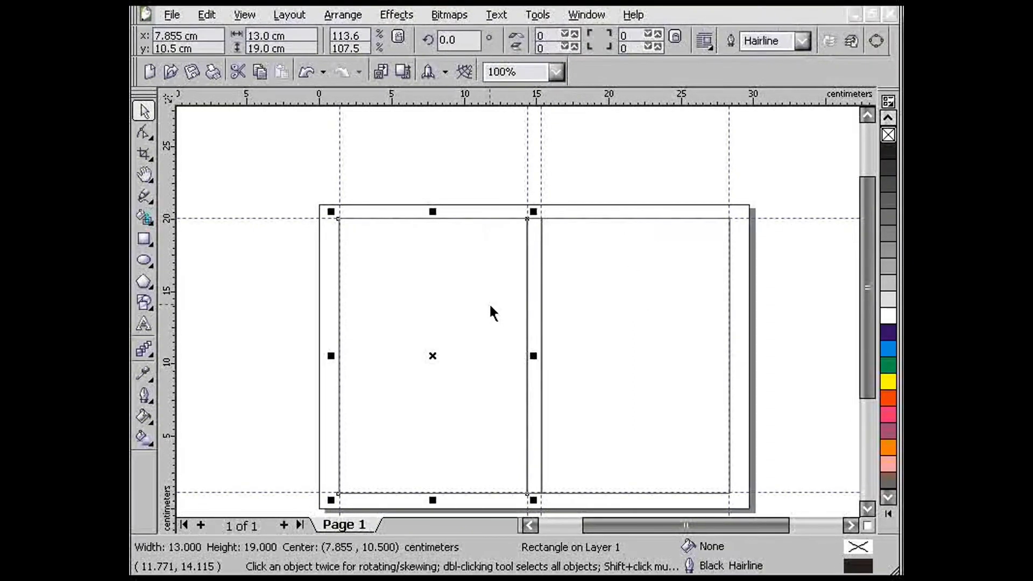
{"action": "key", "text": "Delete"}
Step: Fill the narrow 1 cm spine rectangle with black
{"action": "left_click", "coordinate": [530, 314]}
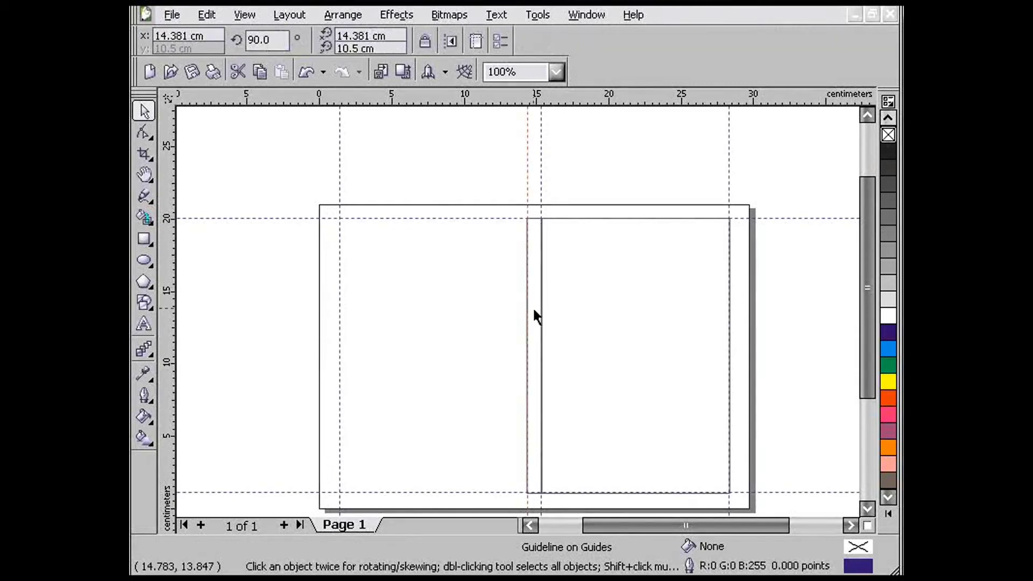
{"action": "left_click", "coordinate": [535, 315]}
{"action": "left_click", "coordinate": [604, 296]}
{"action": "left_click", "coordinate": [549, 312]}
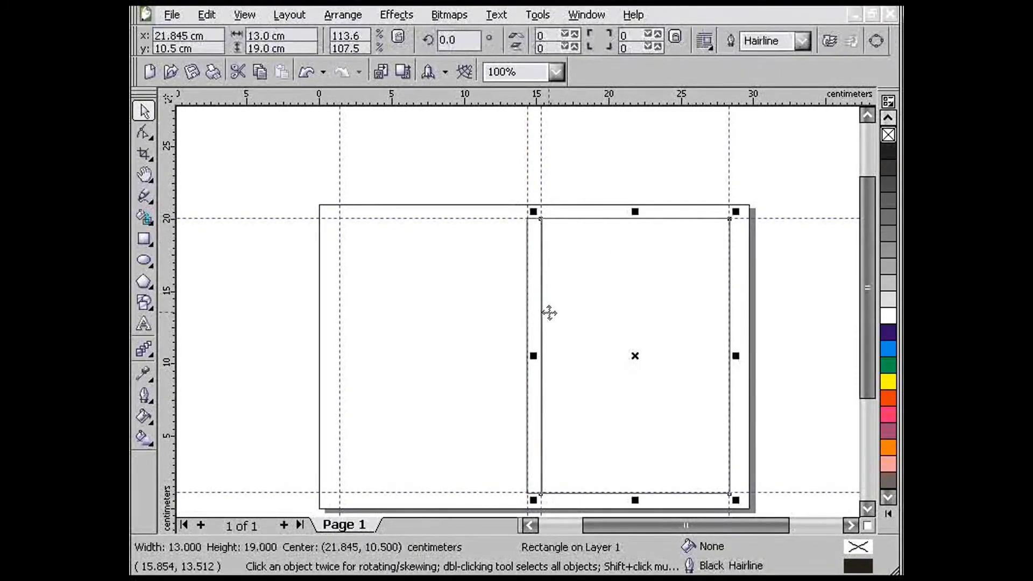
{"action": "left_click", "coordinate": [537, 305]}
{"action": "left_click", "coordinate": [890, 151]}
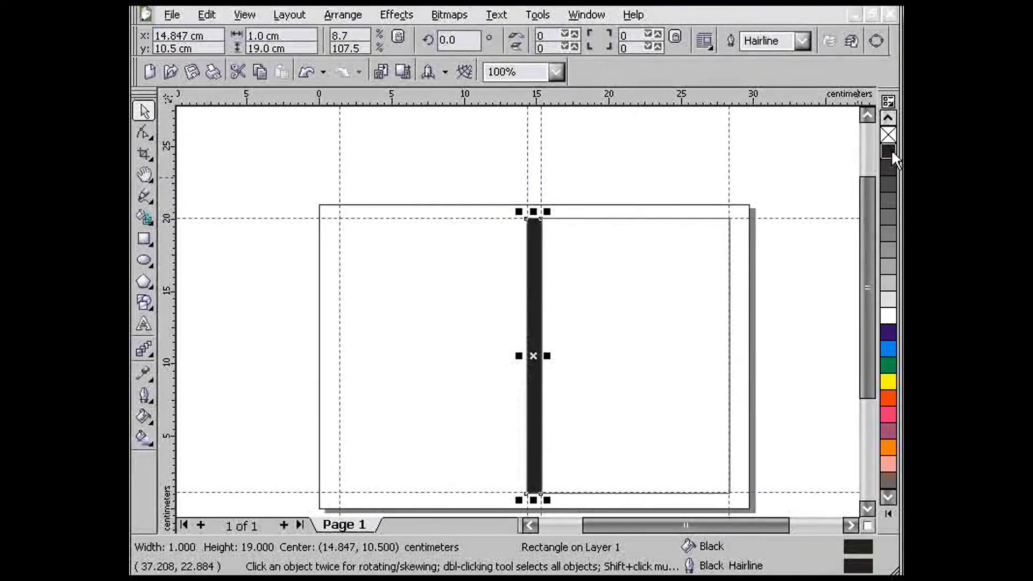
{"action": "left_click", "coordinate": [748, 159]}
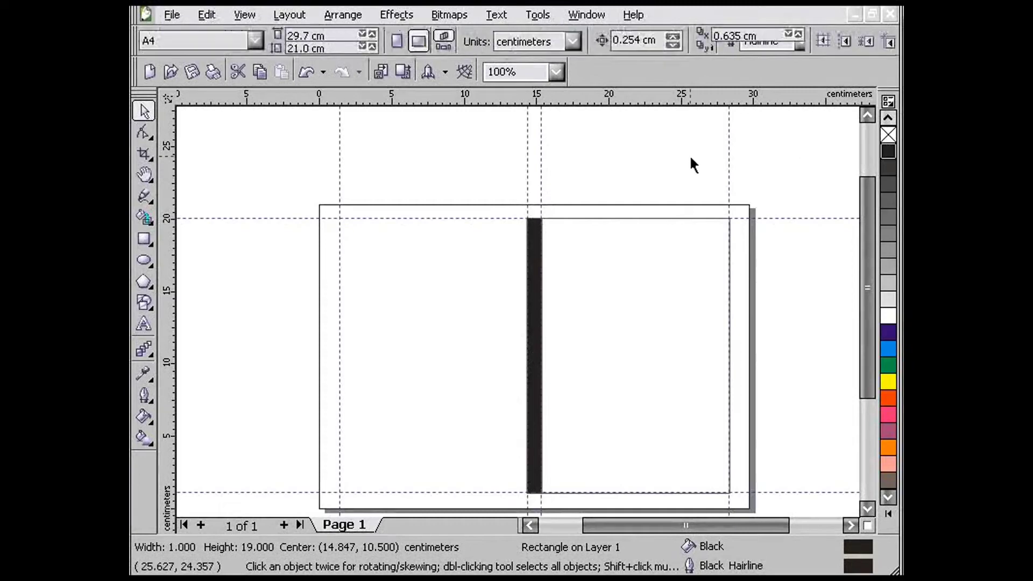
{"action": "left_click", "coordinate": [649, 285]}
{"action": "left_click", "coordinate": [456, 160]}
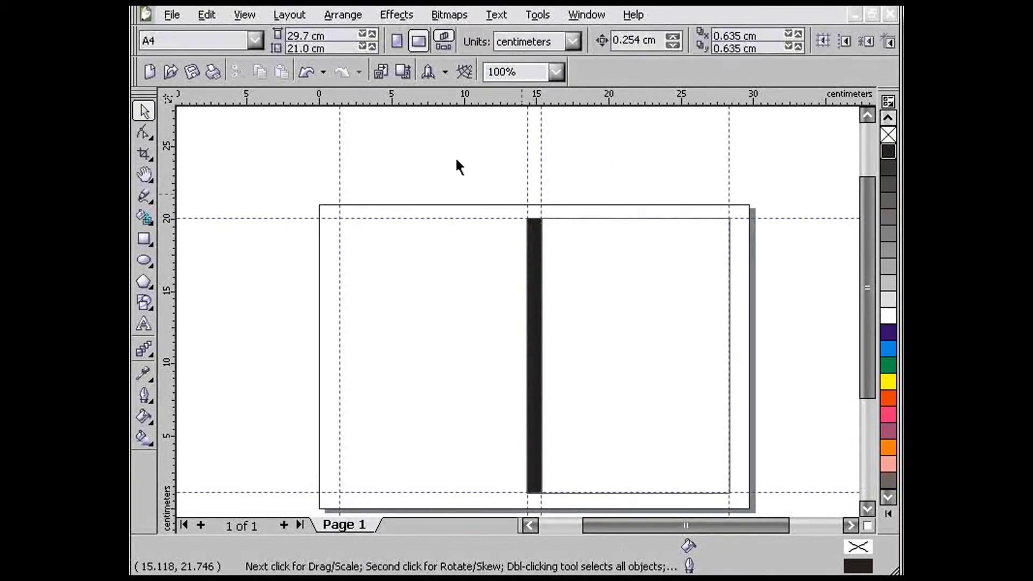
Step: Import gadis cosmis.jpg from the gambar folder at its original size and place it over the front cover area beside the spine
{"action": "left_click", "coordinate": [382, 70]}
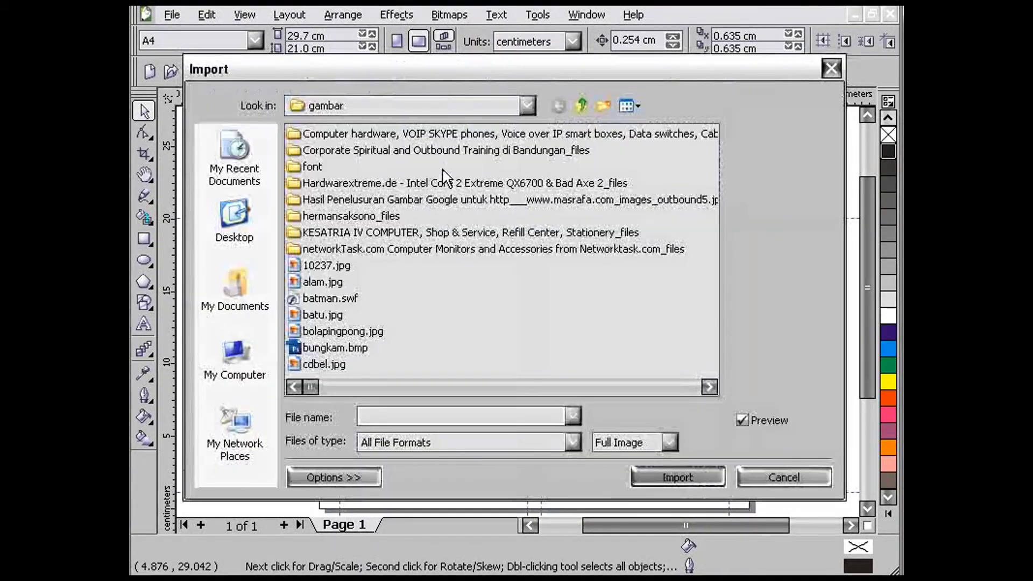
{"action": "left_click", "coordinate": [443, 389]}
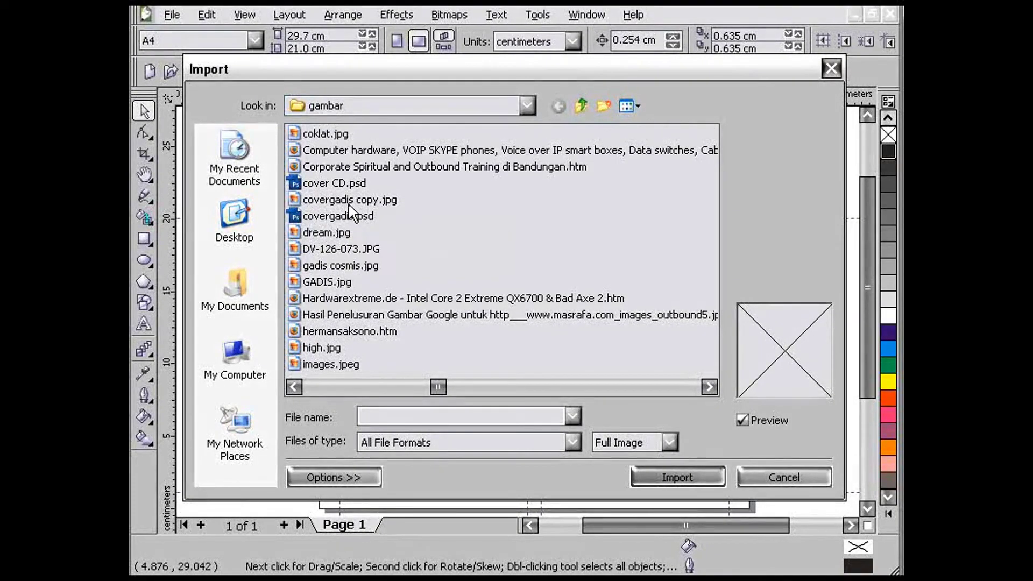
{"action": "left_click", "coordinate": [349, 266]}
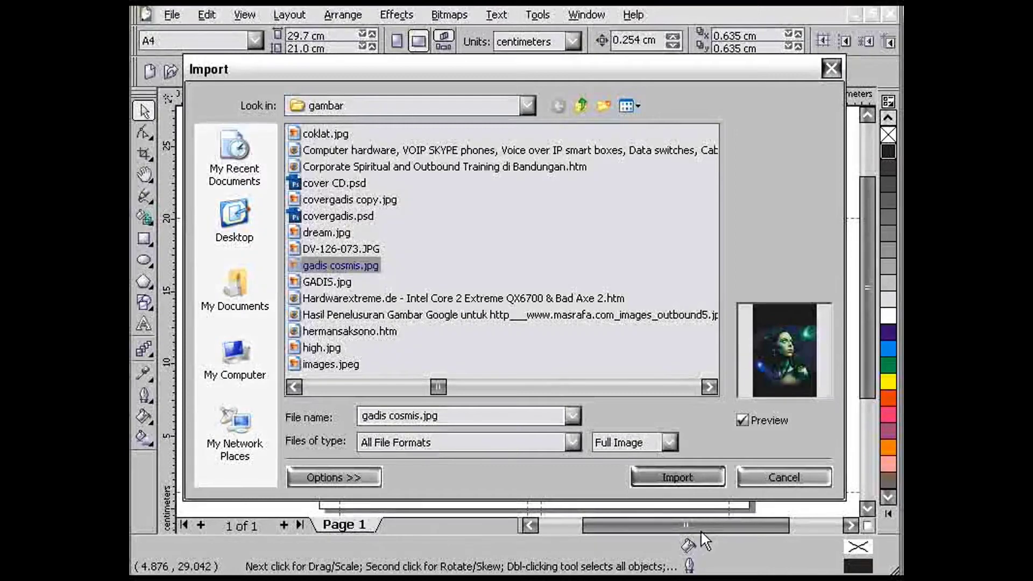
{"action": "left_click", "coordinate": [677, 476]}
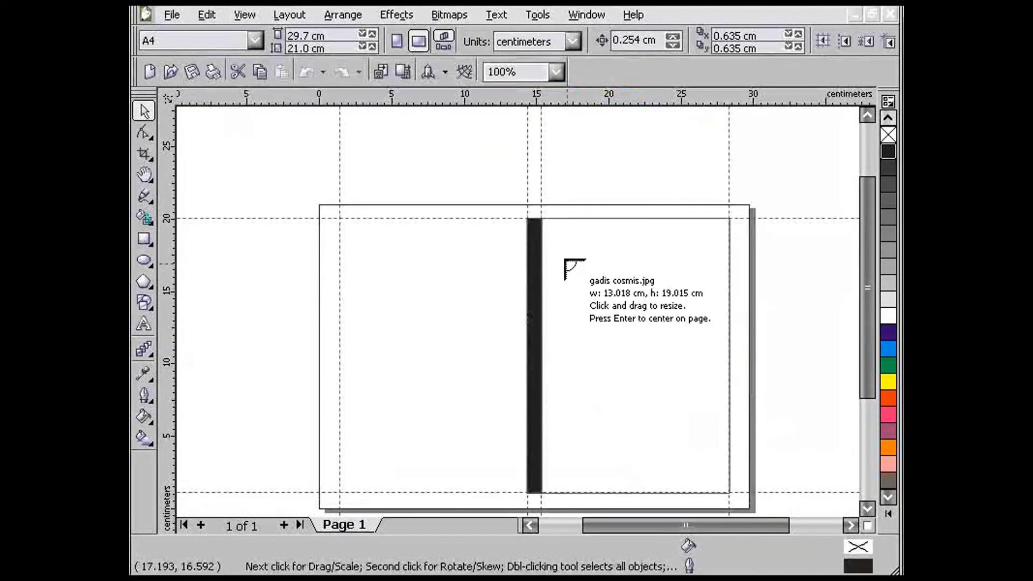
{"action": "left_click", "coordinate": [542, 211]}
{"action": "scroll", "coordinate": [565, 322], "scroll_direction": "up", "scroll_amount": 1}
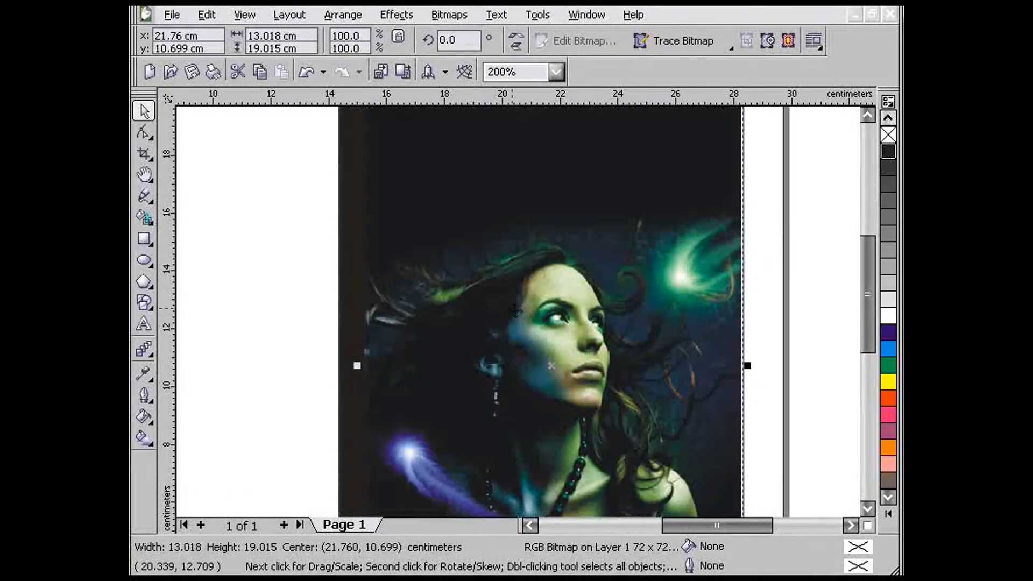
Step: Stretch the black spine rectangle symmetrically to about 19.6 cm high so it extends past the upper and lower guidelines
{"action": "scroll", "coordinate": [515, 311], "scroll_direction": "down", "scroll_amount": 1}
{"action": "scroll", "coordinate": [519, 312], "scroll_direction": "up", "scroll_amount": 1}
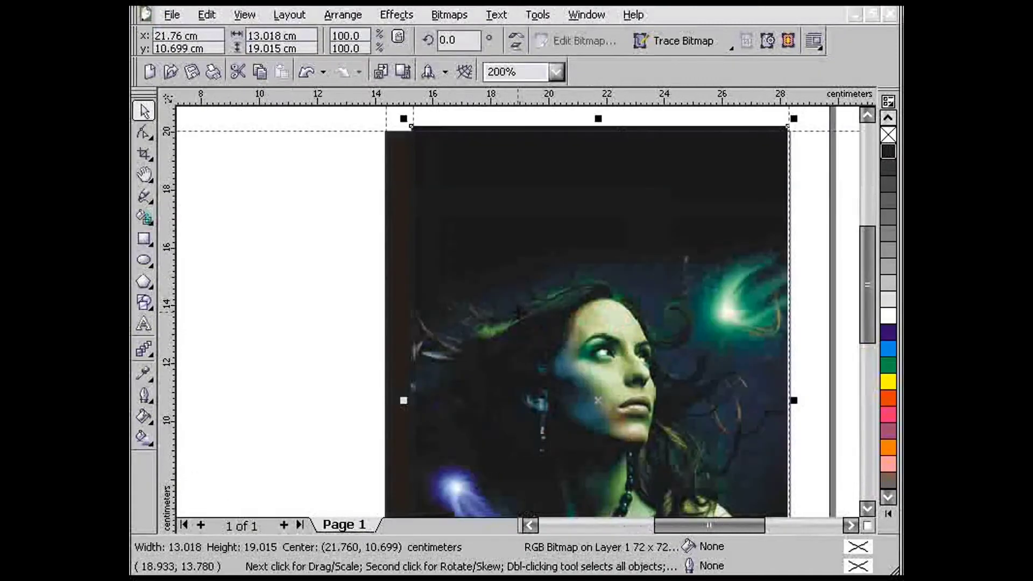
{"action": "left_click", "coordinate": [396, 183]}
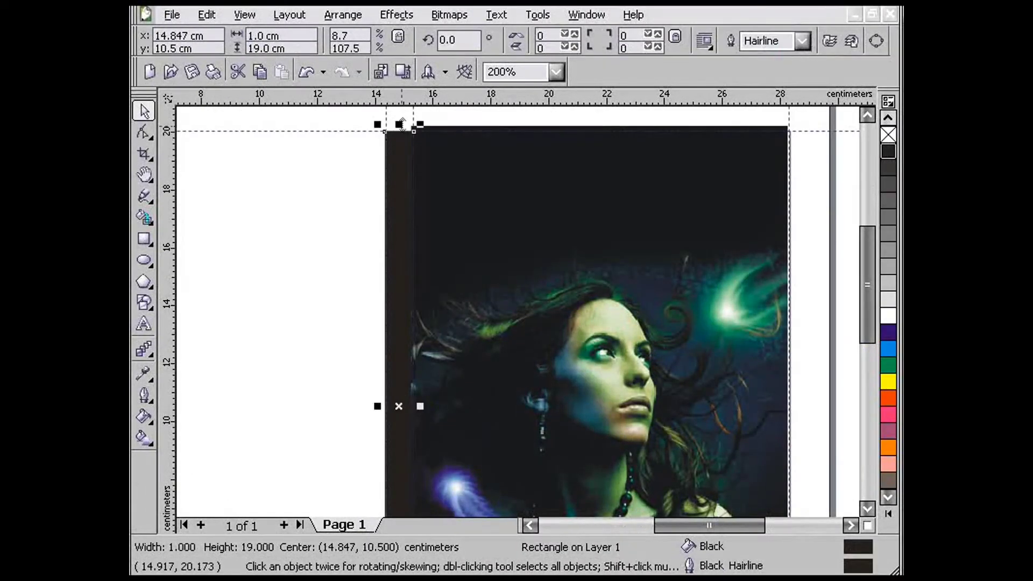
{"action": "mouse_move", "coordinate": [403, 125]}
{"action": "left_mouse_down"}
{"action": "mouse_move", "coordinate": [402, 116]}
{"action": "mouse_move", "coordinate": [402, 162]}
{"action": "left_mouse_up"}
{"action": "left_click", "coordinate": [496, 238]}
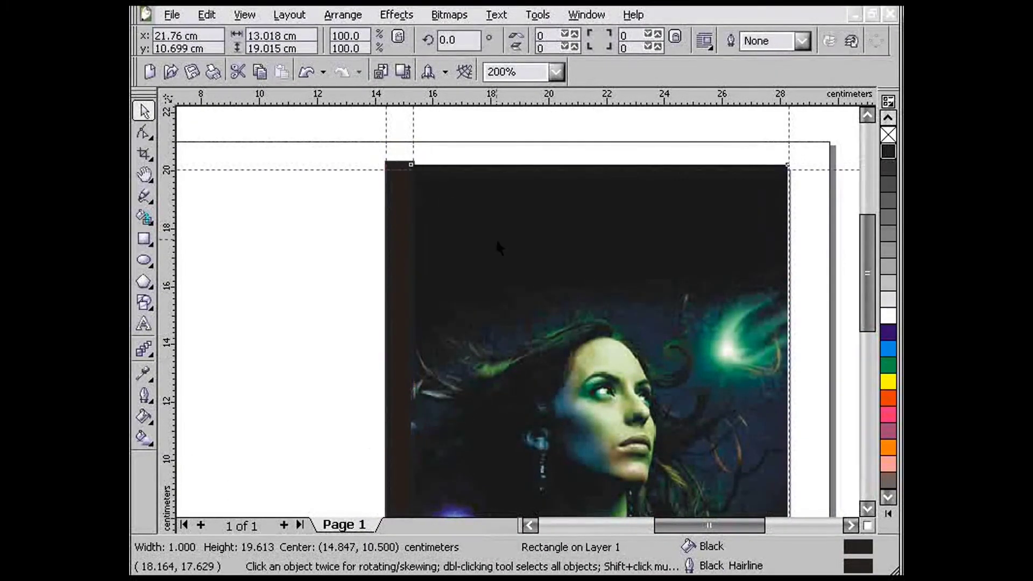
{"action": "left_click", "coordinate": [393, 220], "text": "shift"}
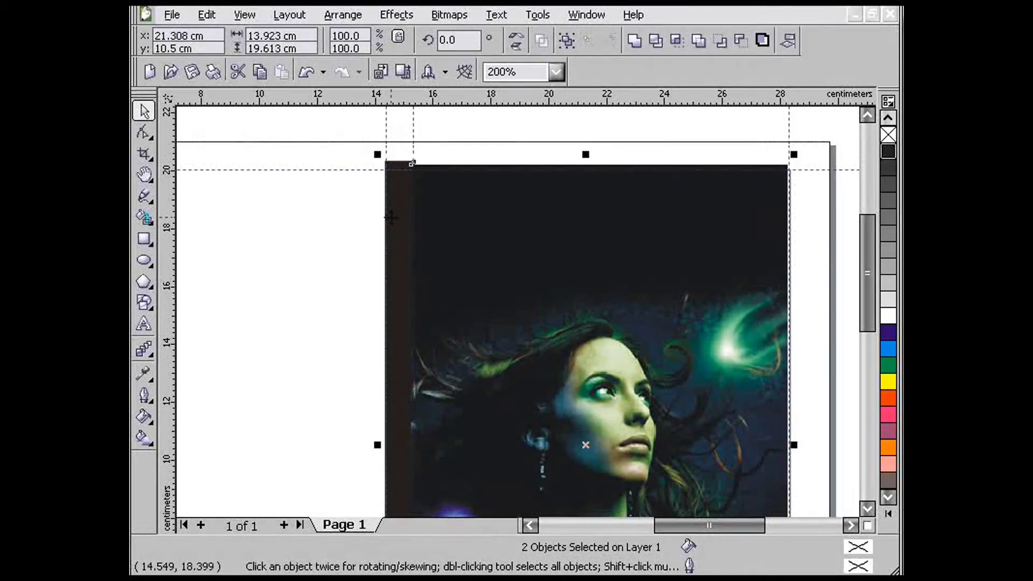
{"action": "left_click", "coordinate": [538, 141]}
Step: Enlarge the portrait proportionally to about 13.4 × 19.6 cm so it bleeds past the outer guidelines
{"action": "scroll", "coordinate": [848, 519], "scroll_direction": "down", "scroll_amount": 5}
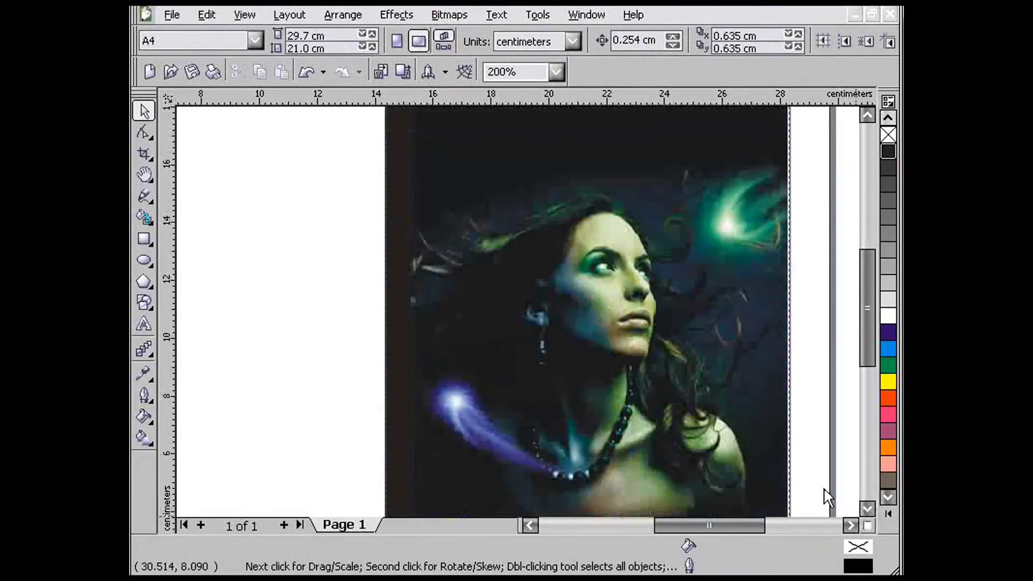
{"action": "key", "text": "F3"}
{"action": "left_click_drag", "start_coordinate": [537, 385], "coordinate": [538, 392]}
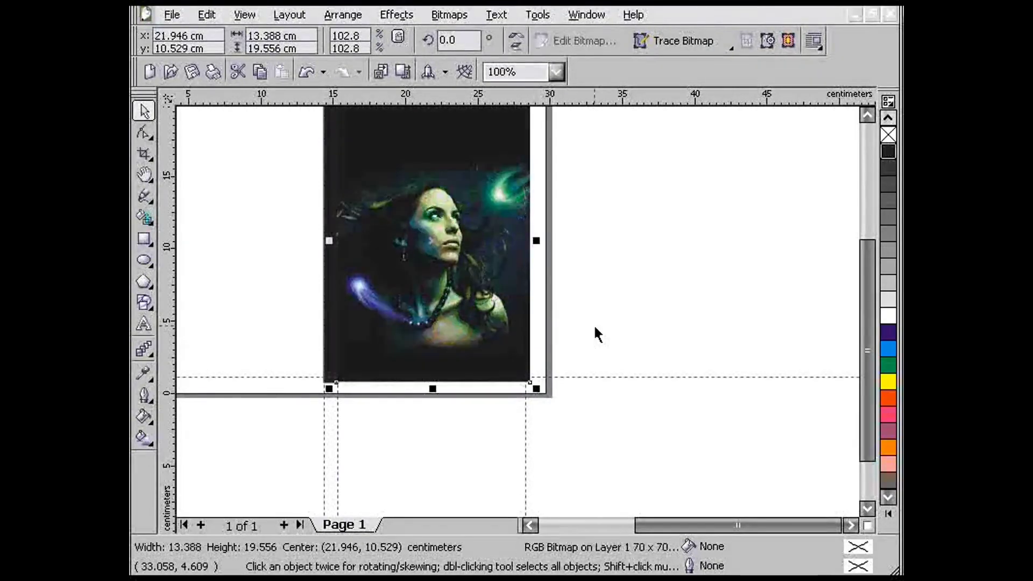
{"action": "left_click", "coordinate": [619, 326]}
{"action": "left_click_drag", "start_coordinate": [868, 343], "coordinate": [860, 253]}
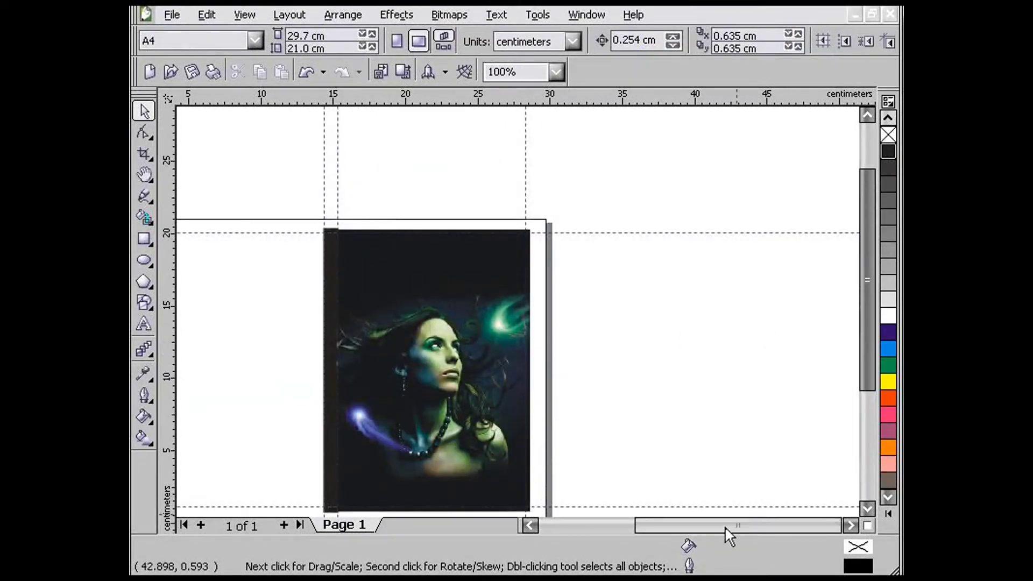
{"action": "left_click_drag", "start_coordinate": [725, 526], "coordinate": [659, 528]}
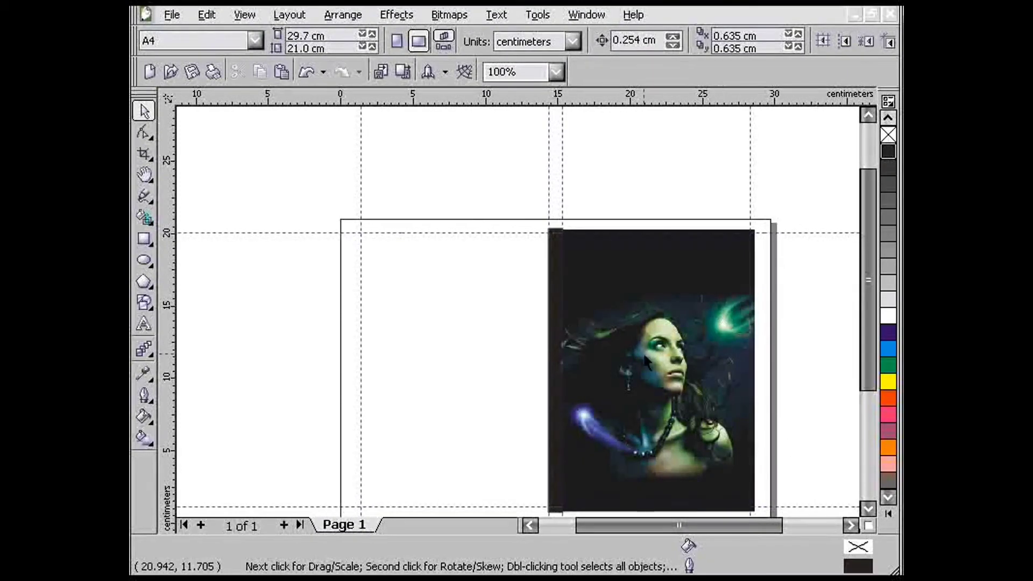
Step: Paste the DKM cube logo and its white three-line slogan near the front cover's upper-left corner, with the slogan beside the logo
{"action": "scroll", "coordinate": [645, 361], "scroll_direction": "up", "scroll_amount": 2}
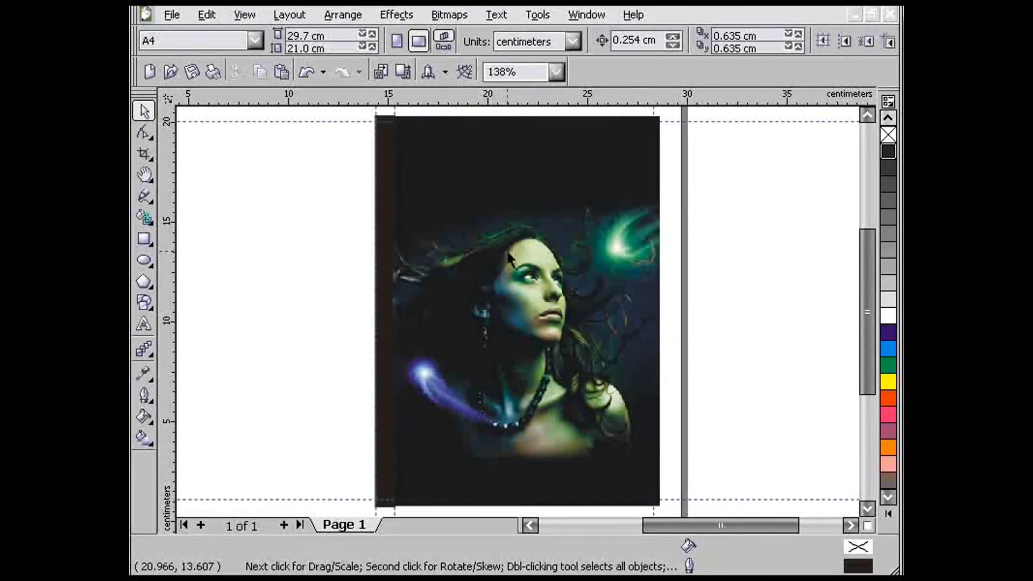
{"action": "key", "text": "ctrl+v"}
{"action": "key", "text": "Escape"}
{"action": "scroll", "coordinate": [417, 166], "scroll_direction": "up", "scroll_amount": 2}
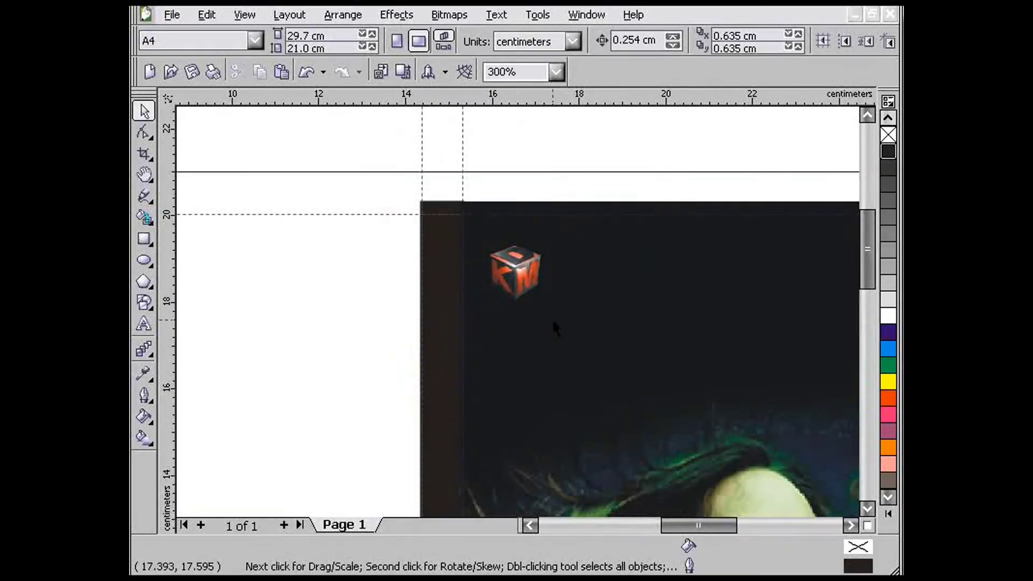
{"action": "scroll", "coordinate": [554, 325], "scroll_direction": "down", "scroll_amount": 1}
{"action": "scroll", "coordinate": [555, 327], "scroll_direction": "up", "scroll_amount": 1}
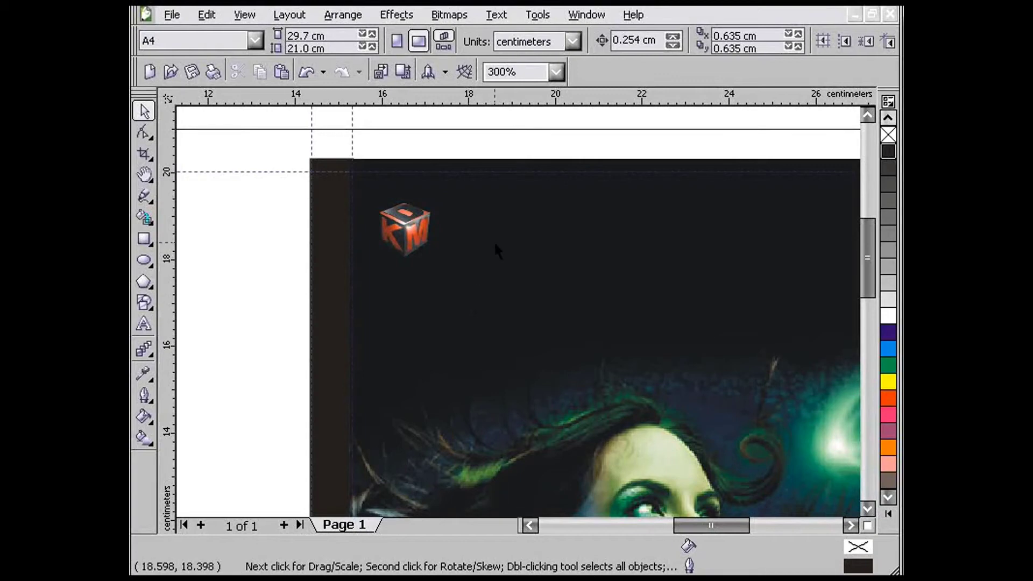
{"action": "key", "text": "ctrl+v"}
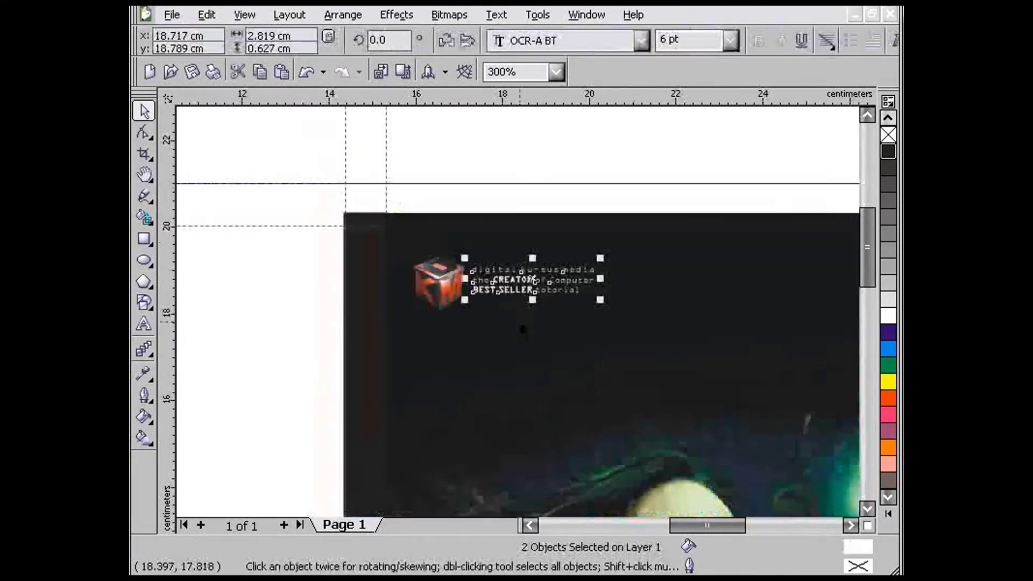
{"action": "scroll", "coordinate": [538, 314], "scroll_direction": "up", "scroll_amount": 1}
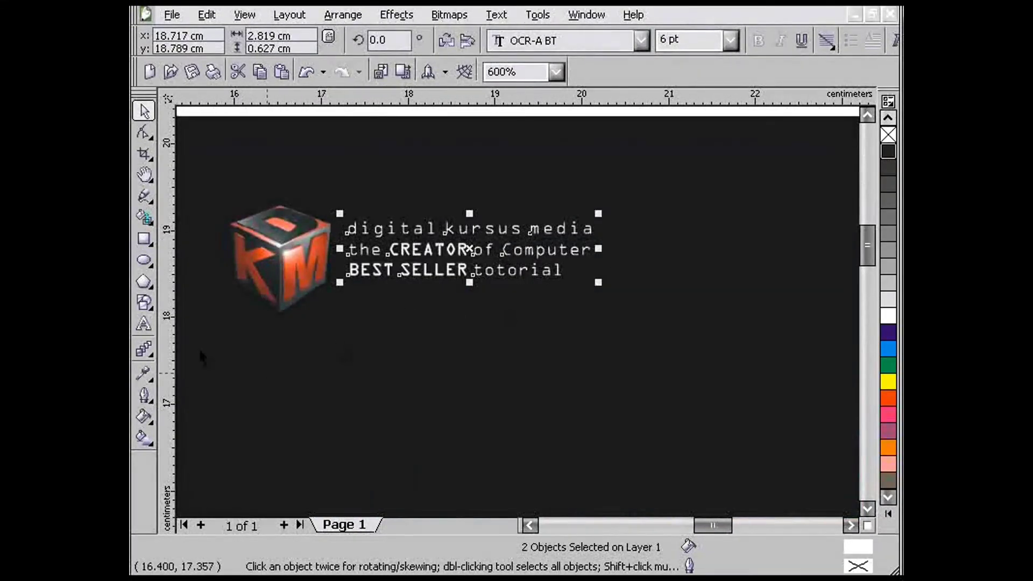
Step: Draw a thin vertical bar about 0.06 × 1.24 cm just right of the slogan, filled white without an outline
{"action": "left_click", "coordinate": [144, 239]}
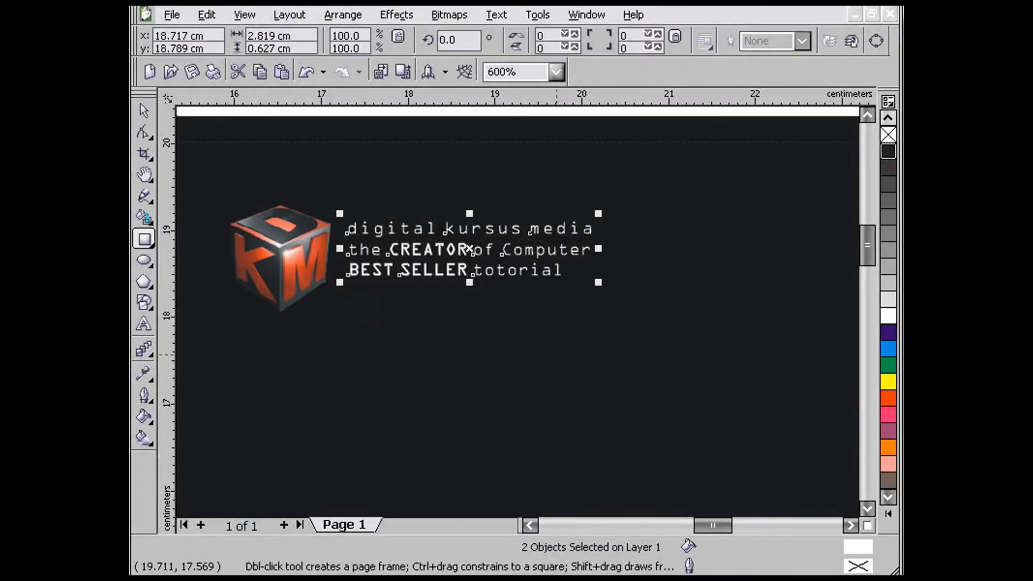
{"action": "left_click_drag", "start_coordinate": [625, 206], "coordinate": [630, 313]}
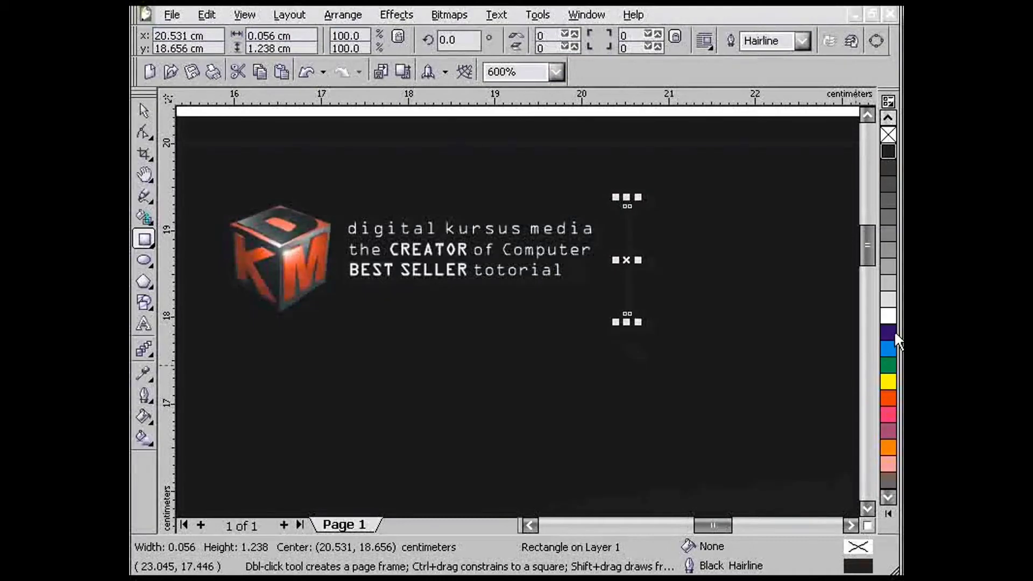
{"action": "left_click", "coordinate": [888, 317]}
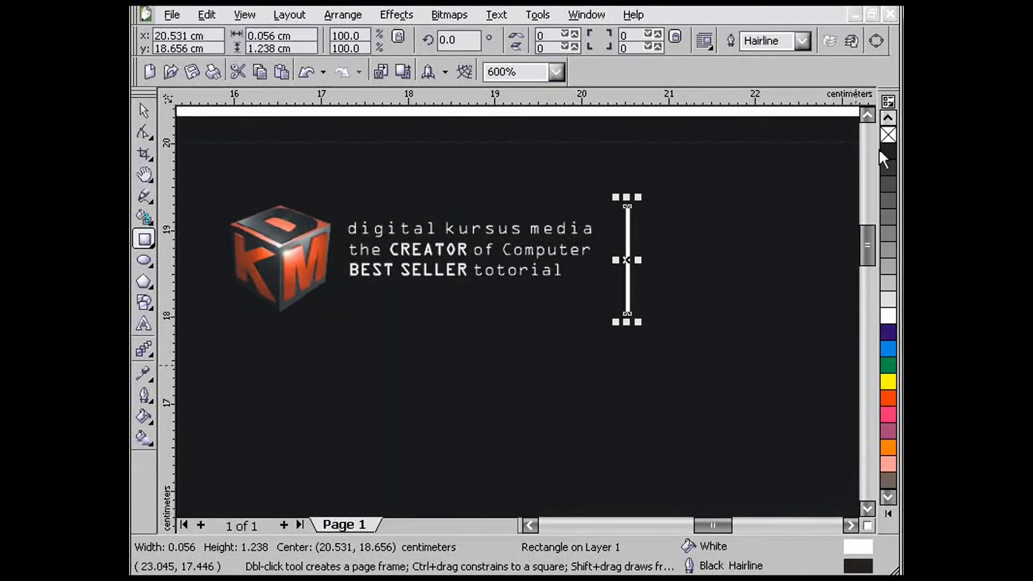
{"action": "right_click", "coordinate": [888, 135]}
{"action": "left_click_drag", "start_coordinate": [627, 257], "coordinate": [620, 253]}
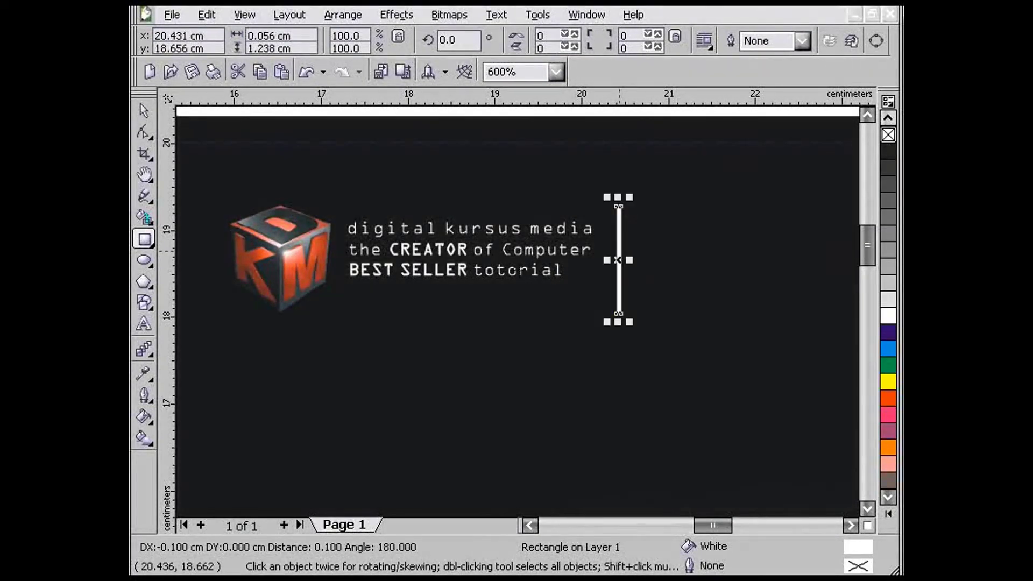
Step: Adjust the white bar's vertical position against the cube logo, shifting it slightly upward
{"action": "left_click", "coordinate": [143, 111]}
{"action": "left_click", "coordinate": [266, 261], "text": "shift"}
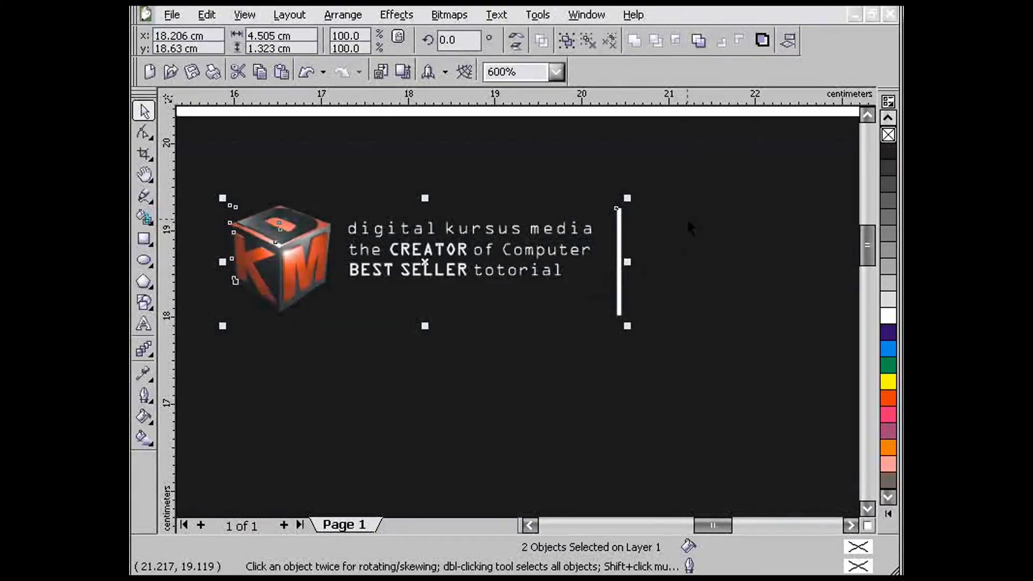
{"action": "left_click", "coordinate": [644, 286]}
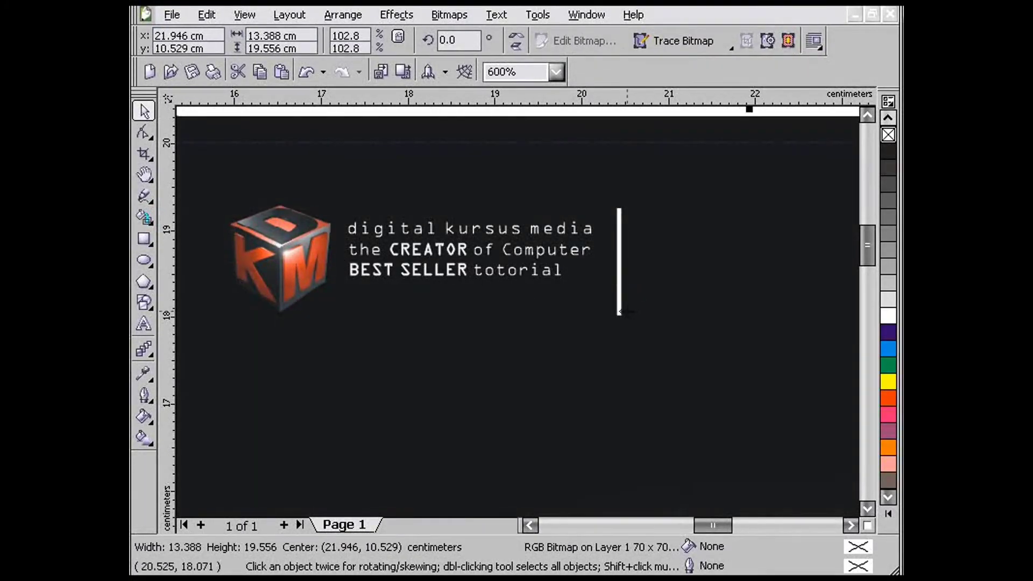
{"action": "left_click_drag", "start_coordinate": [621, 311], "coordinate": [623, 304]}
{"action": "left_click", "coordinate": [682, 302]}
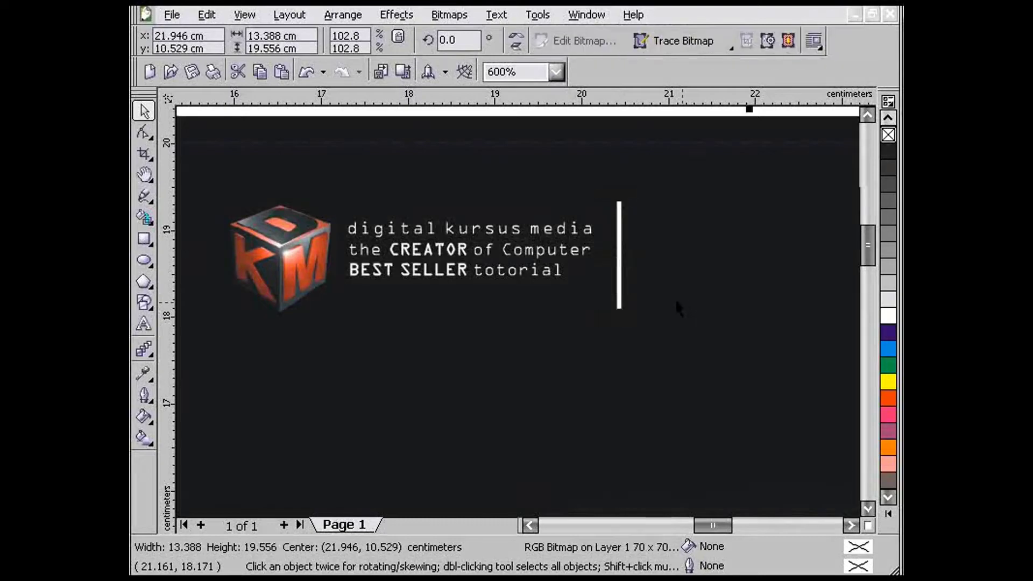
Step: Add the artistic text "Photoshop" below the logo and slogan and fill it white
{"action": "scroll", "coordinate": [678, 308], "scroll_direction": "down", "scroll_amount": 1}
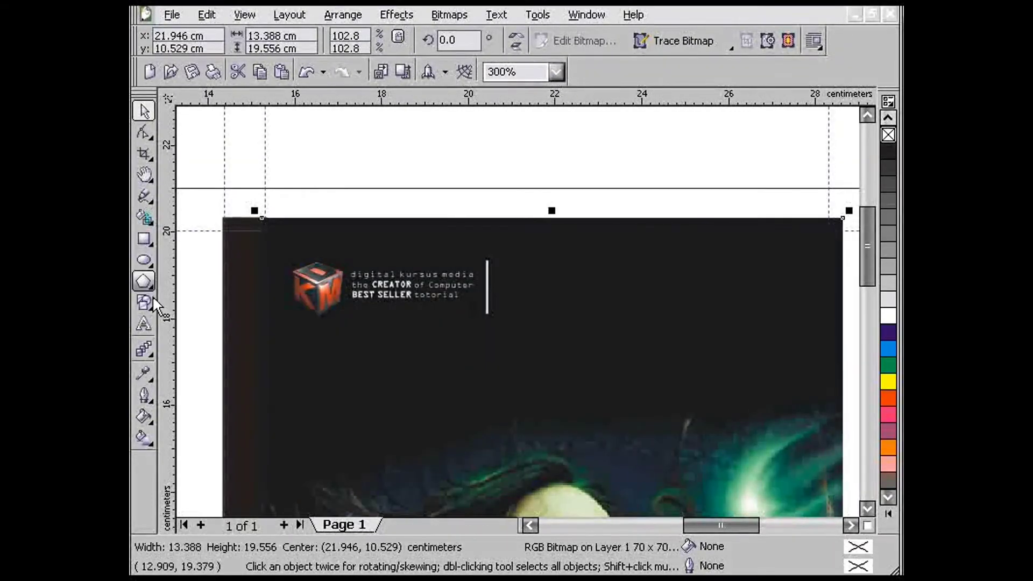
{"action": "left_click", "coordinate": [151, 325]}
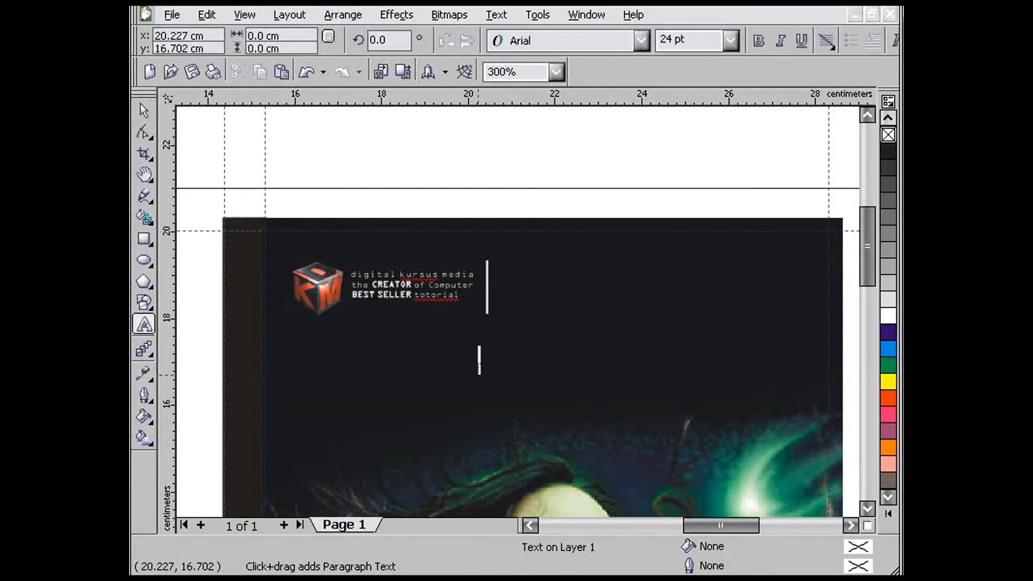
{"action": "left_click", "coordinate": [478, 360]}
{"action": "type", "text": "Photo"}
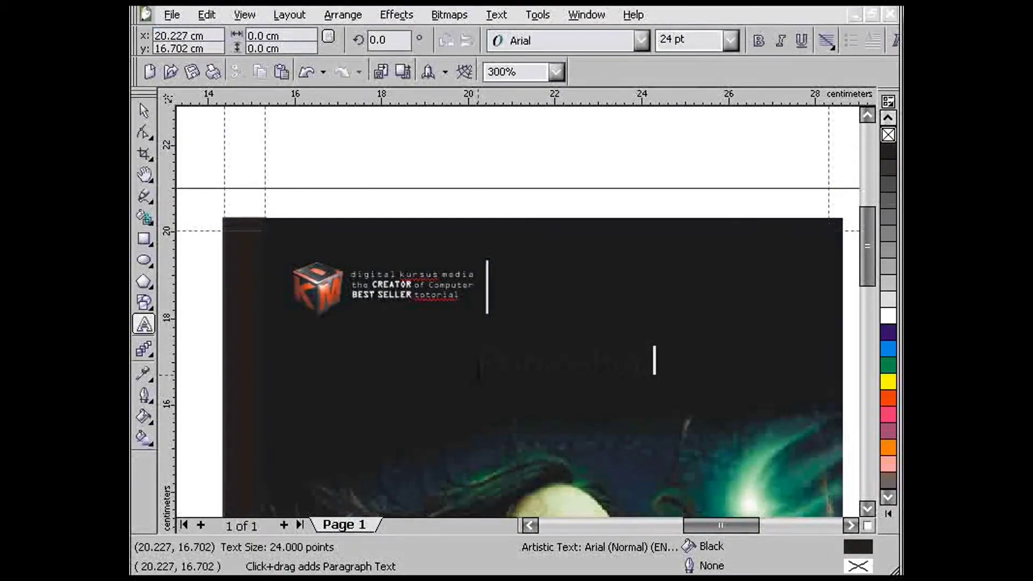
{"action": "type", "text": "shop"}
{"action": "left_click", "coordinate": [144, 110]}
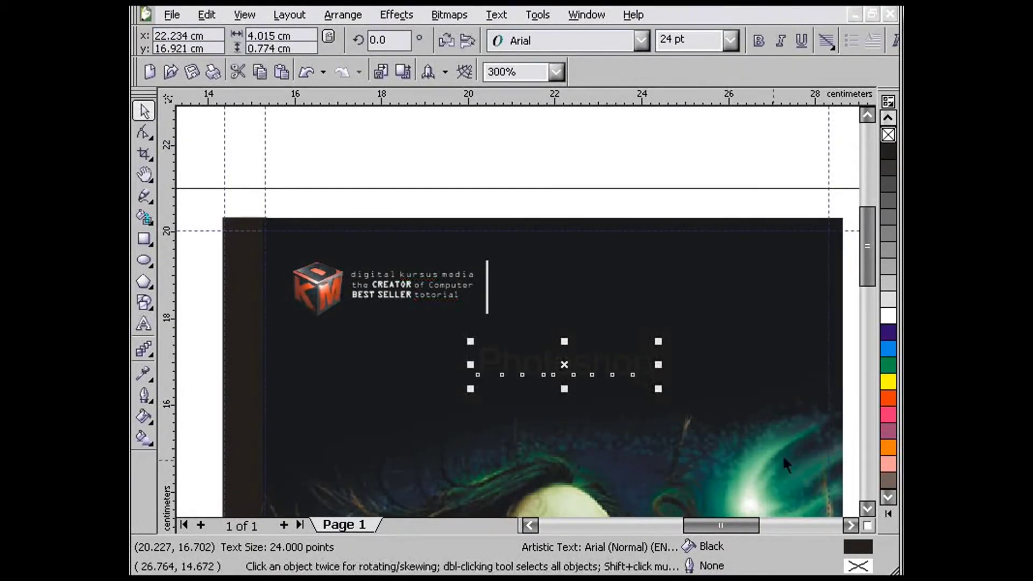
{"action": "left_click", "coordinate": [887, 321]}
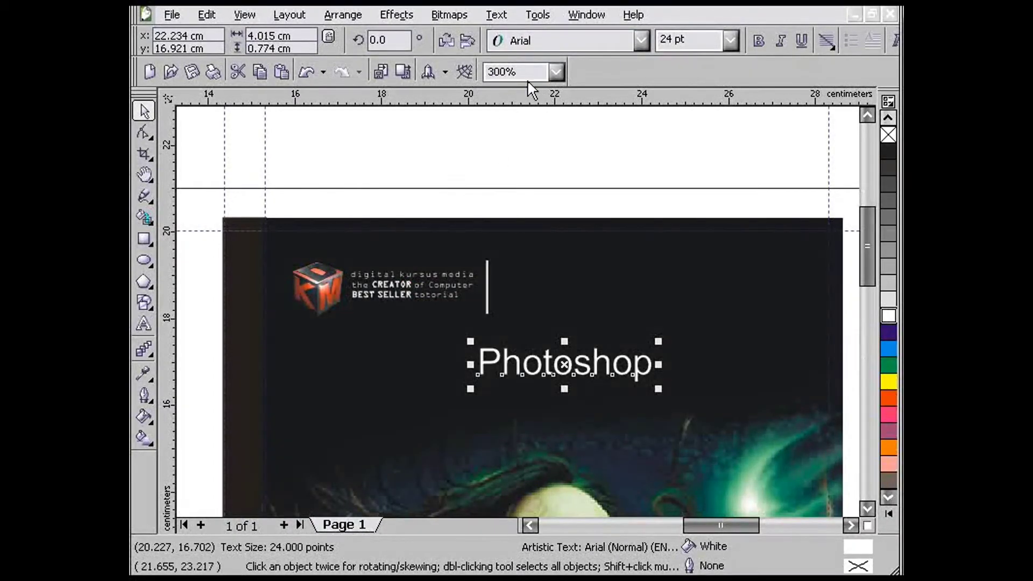
Step: Set the "Photoshop" title in Rage Italic LET, enlarge it to about 48.5 pt and centre it roughly below the slogan
{"action": "left_click", "coordinate": [602, 39]}
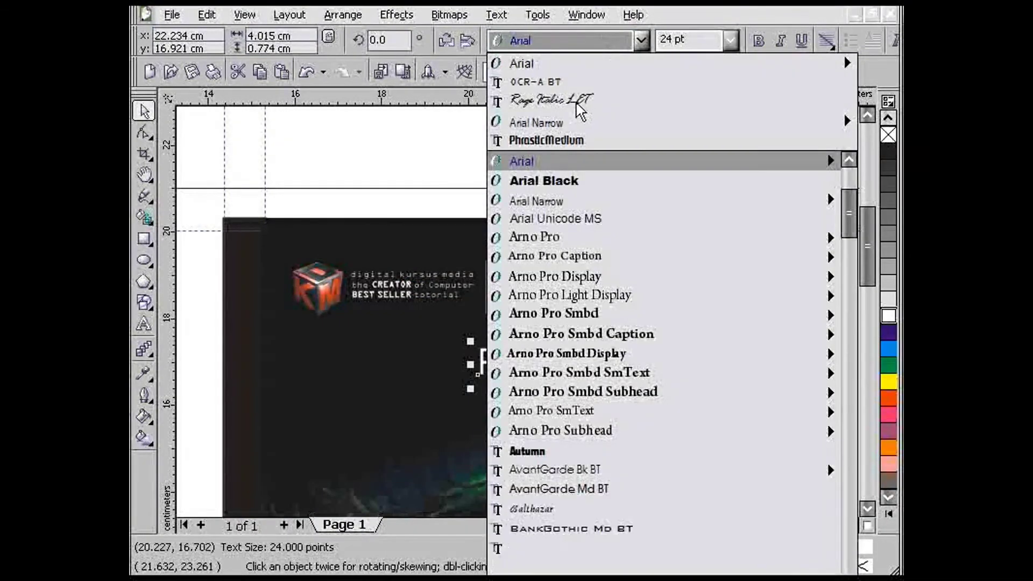
{"action": "left_click", "coordinate": [574, 110]}
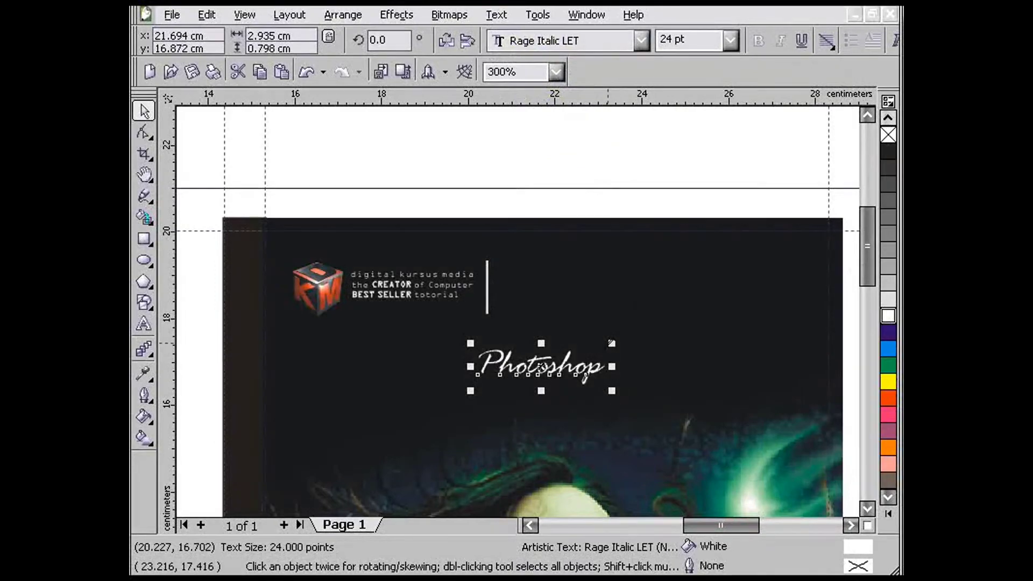
{"action": "mouse_move", "coordinate": [749, 347]}
{"action": "left_mouse_down"}
{"action": "mouse_move", "coordinate": [785, 330]}
{"action": "mouse_move", "coordinate": [753, 333]}
{"action": "left_mouse_up"}
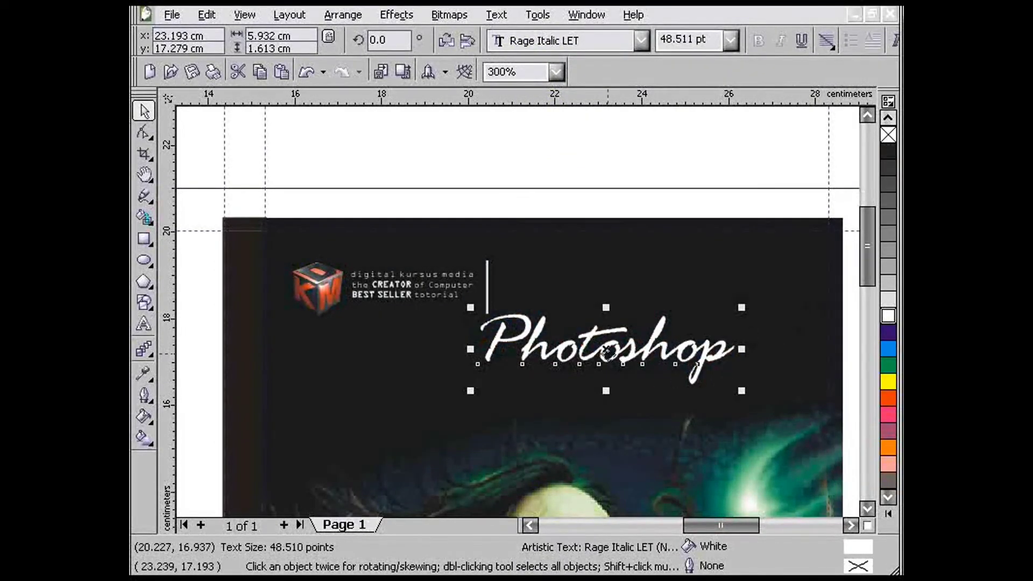
{"action": "left_click_drag", "start_coordinate": [610, 350], "coordinate": [520, 372]}
Step: Extend the "Photoshop" title text to read "Photoshop Cs"
{"action": "key", "text": "F8"}
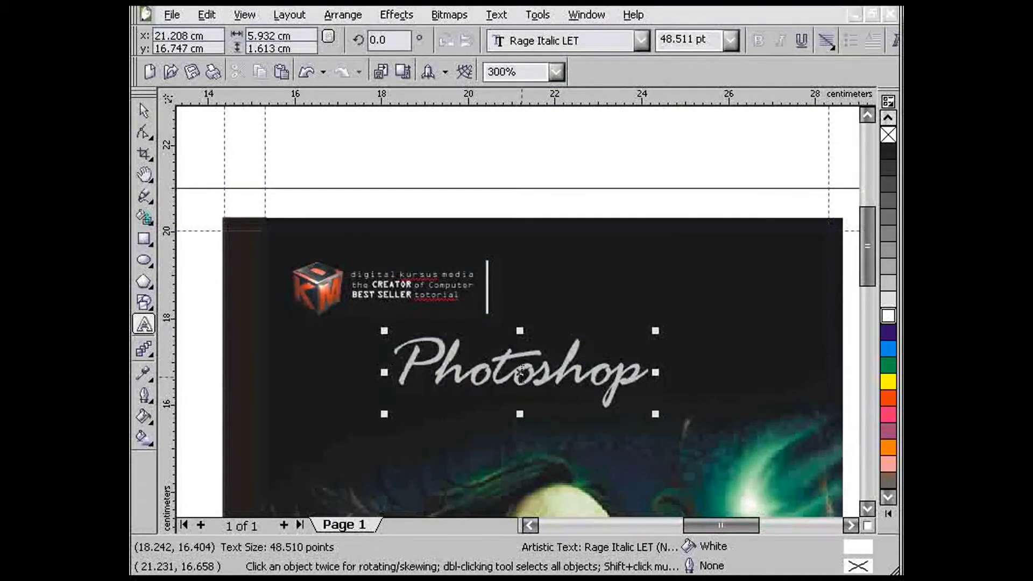
{"action": "left_click", "coordinate": [520, 373]}
{"action": "key", "text": "Delete"}
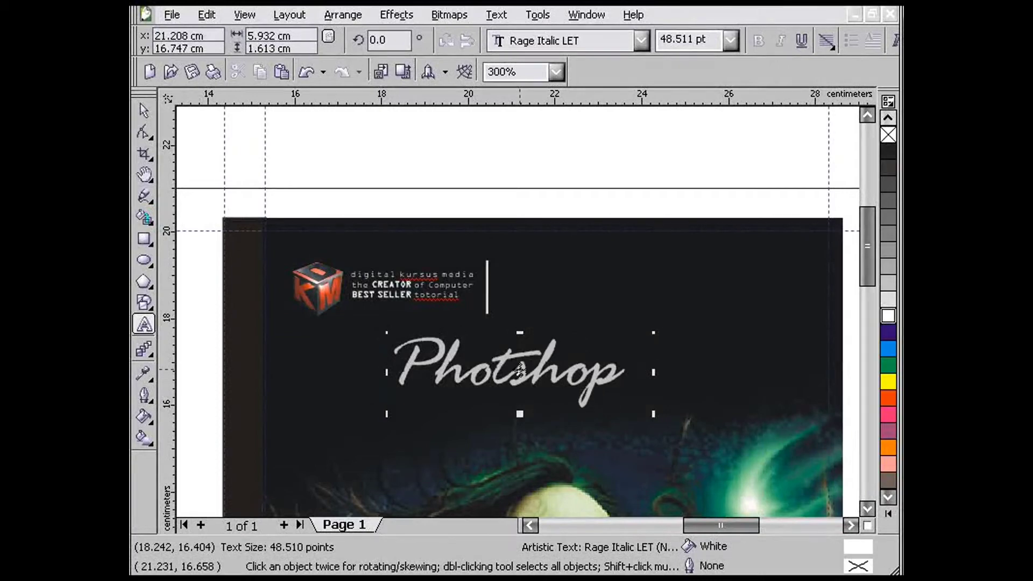
{"action": "key", "text": "ctrl+z"}
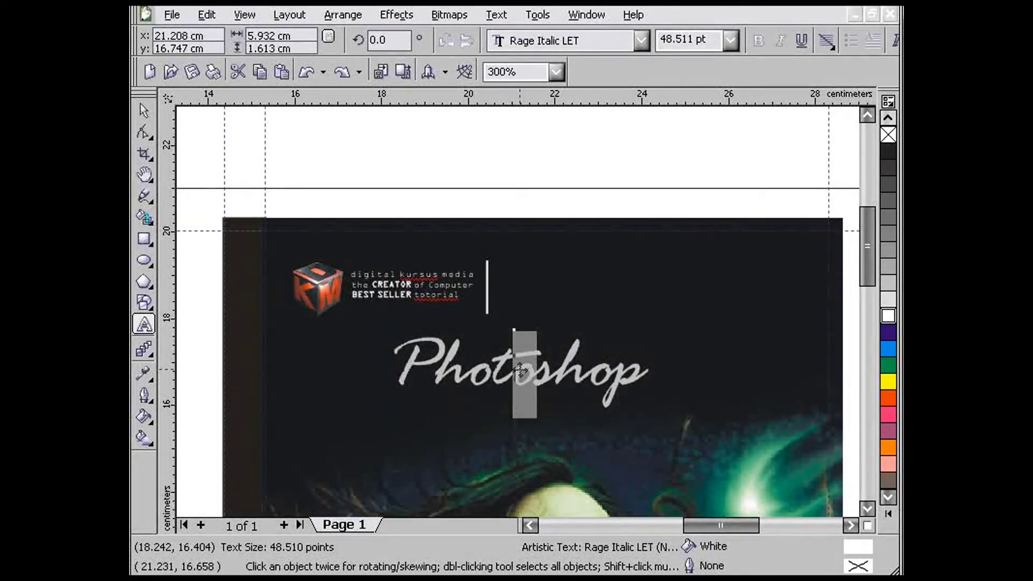
{"action": "key", "text": "End"}
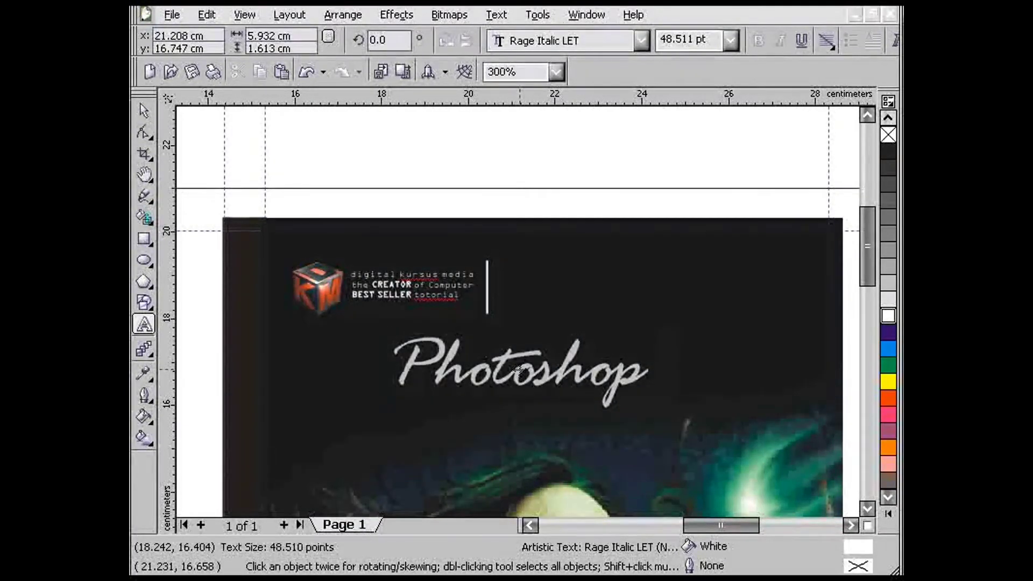
{"action": "type", "text": "Cs"}
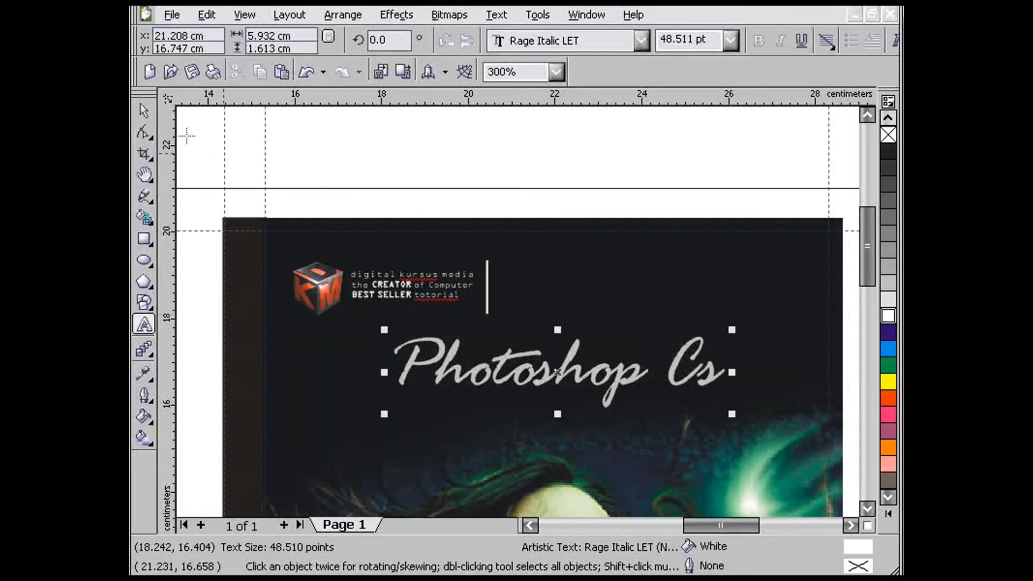
{"action": "left_click", "coordinate": [143, 112]}
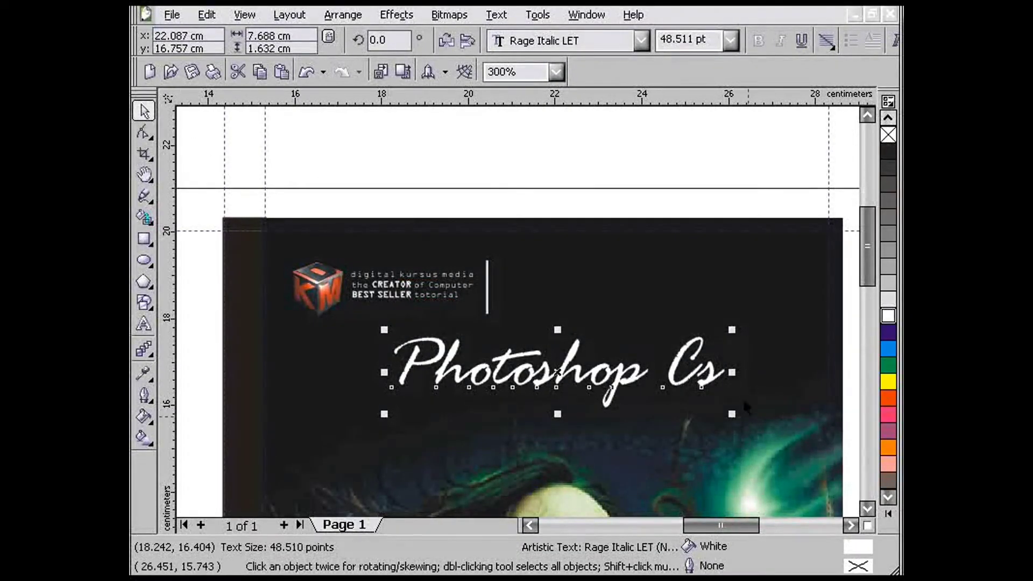
Step: Add a separate artistic text "3" in the empty dark area above the title's end and fill it white
{"action": "left_click", "coordinate": [143, 324]}
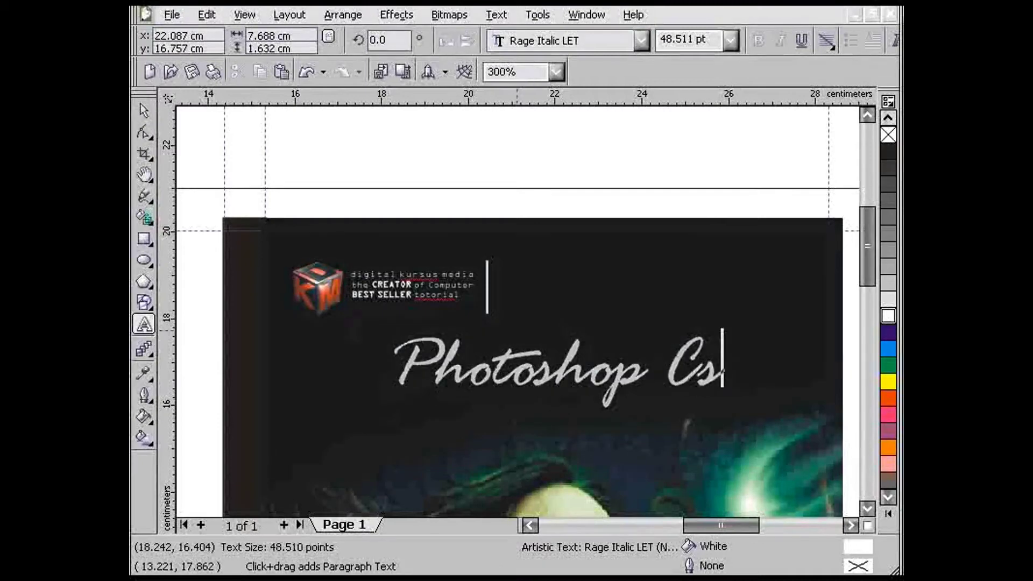
{"action": "key", "text": "Escape"}
{"action": "key", "text": "Escape"}
{"action": "left_click", "coordinate": [706, 279]}
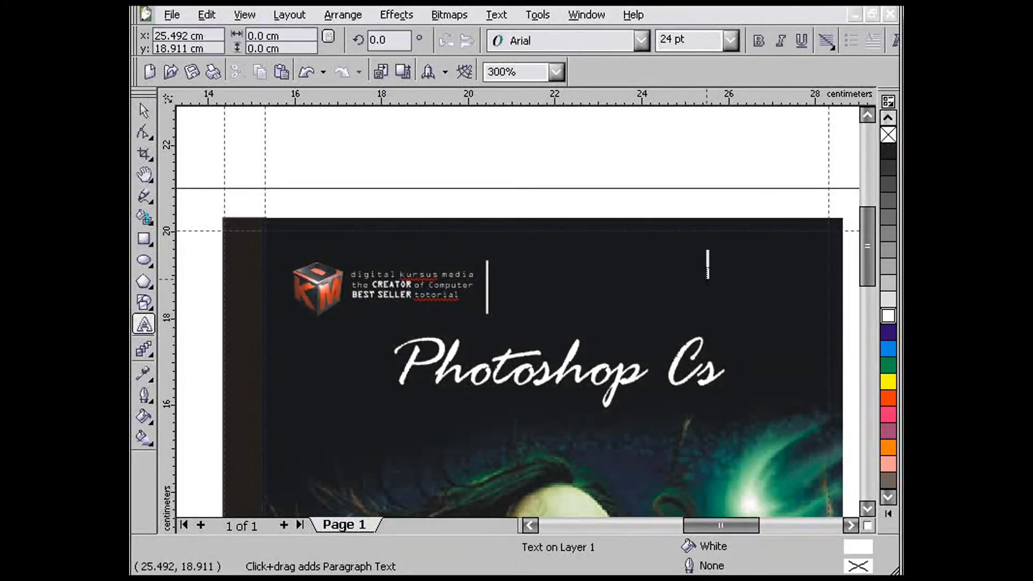
{"action": "type", "text": "3"}
{"action": "key", "text": "BackSpace"}
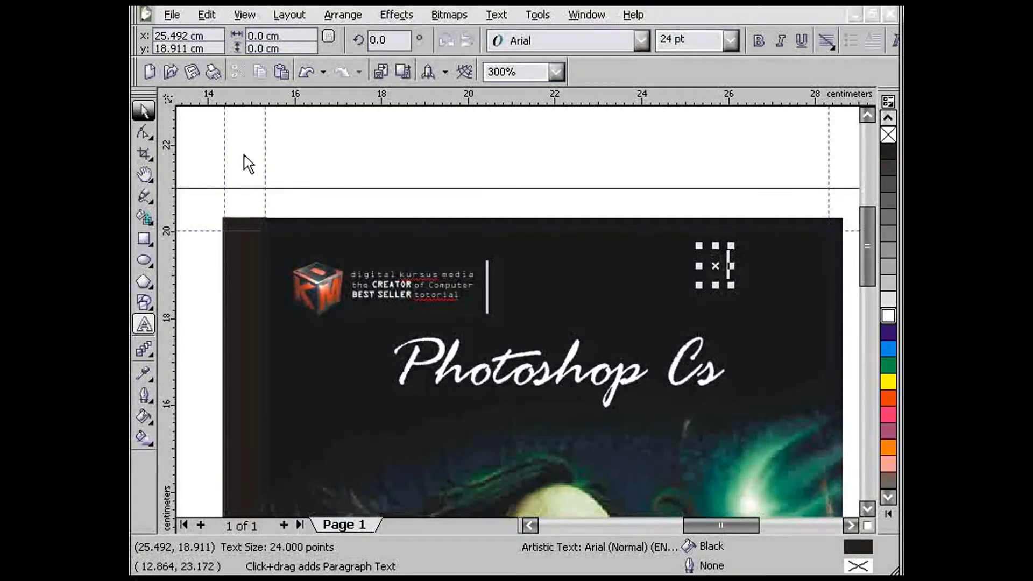
{"action": "key", "text": "ctrl+space"}
{"action": "left_click", "coordinate": [890, 316]}
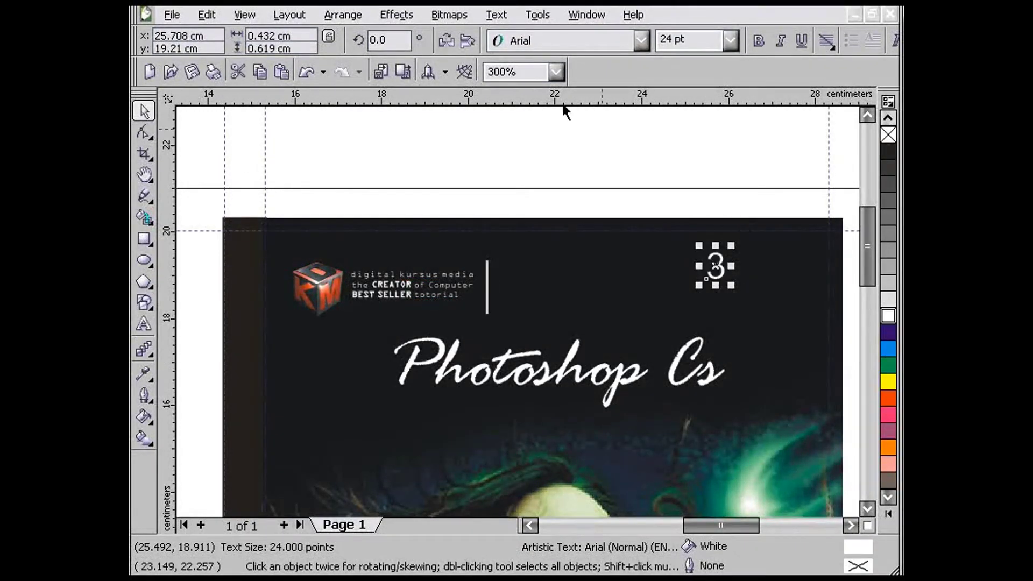
Step: Set the "3" in Rage Italic LET at 24 pt and place it as a superscript just after "Cs"
{"action": "left_click", "coordinate": [556, 43]}
{"action": "left_click", "coordinate": [544, 91]}
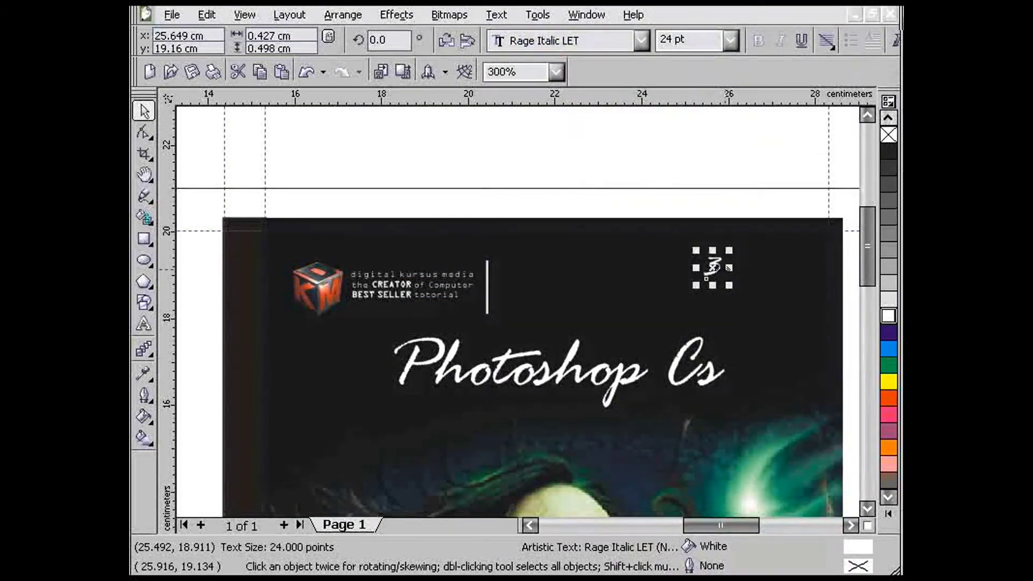
{"action": "left_click_drag", "start_coordinate": [706, 278], "coordinate": [723, 370]}
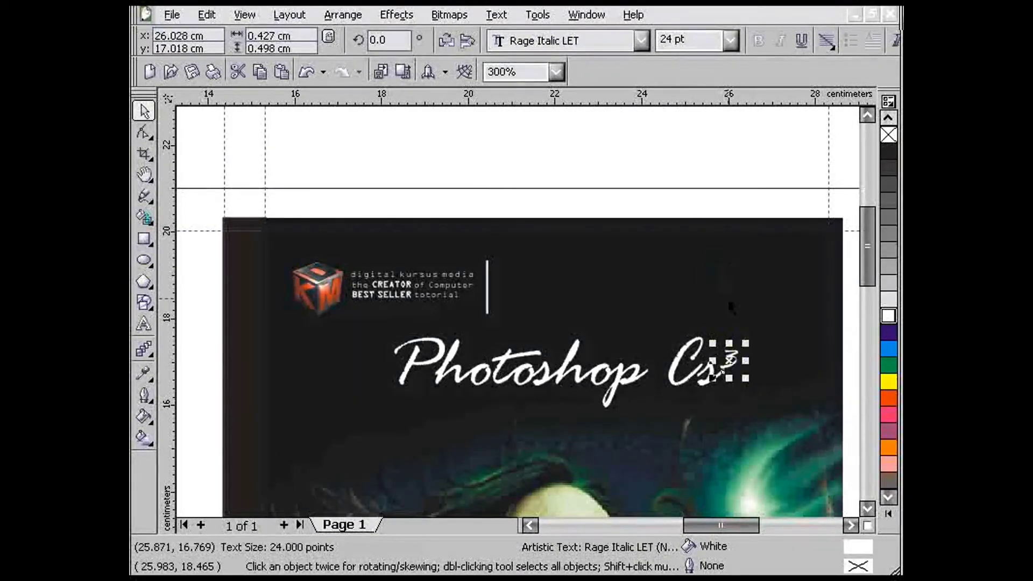
{"action": "left_click", "coordinate": [728, 297]}
{"action": "scroll", "coordinate": [715, 358], "scroll_direction": "up", "scroll_amount": 2}
{"action": "left_click_drag", "start_coordinate": [533, 321], "coordinate": [541, 332]}
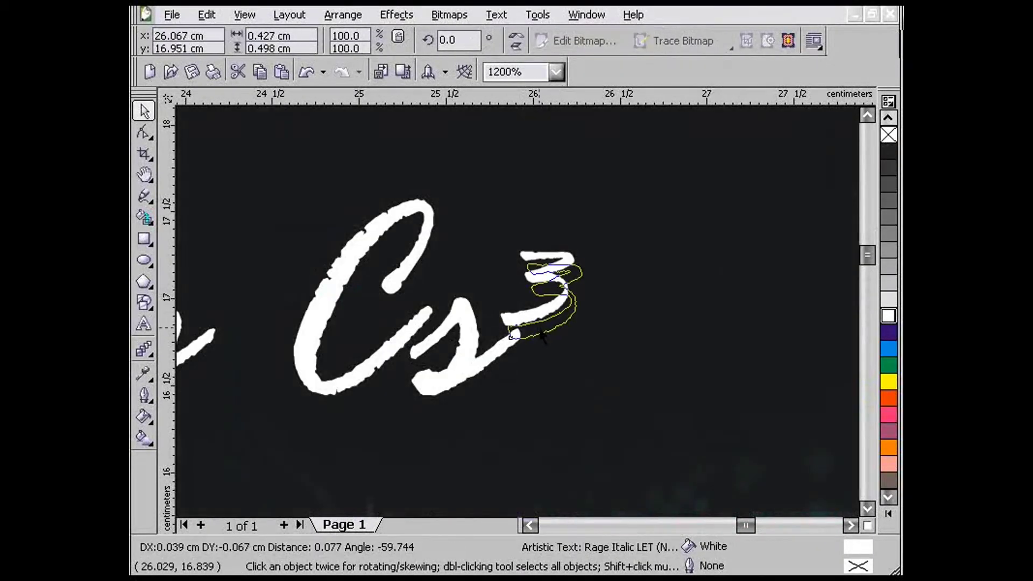
{"action": "left_click", "coordinate": [512, 277]}
{"action": "scroll", "coordinate": [506, 301], "scroll_direction": "down", "scroll_amount": 2}
{"action": "scroll", "coordinate": [524, 308], "scroll_direction": "down", "scroll_amount": 1}
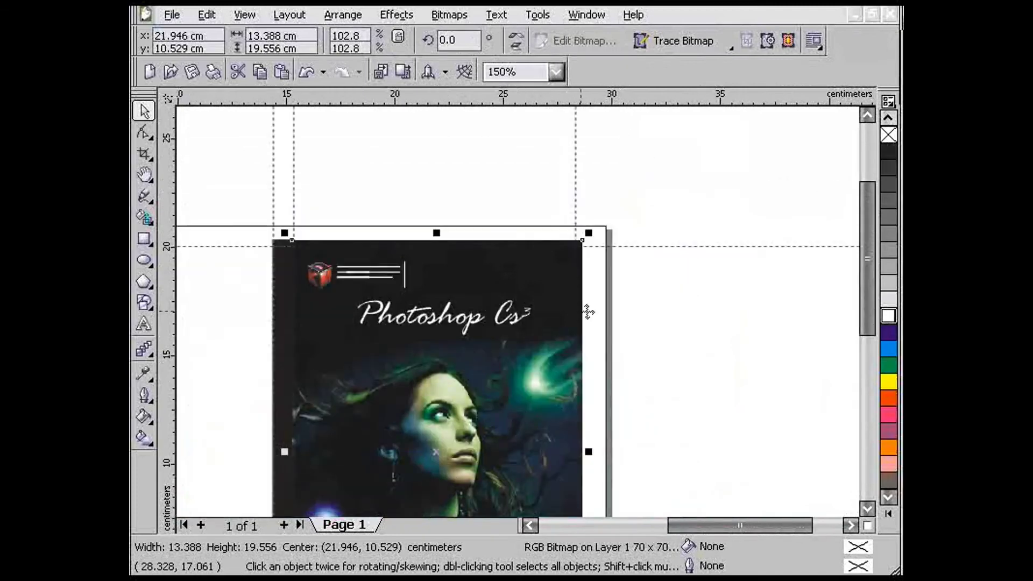
Step: Group "Photoshop Cs" with the "3", shift the group slightly down-left and enlarge it to about 8.78 × 1.78 cm
{"action": "left_click_drag", "start_coordinate": [637, 280], "coordinate": [326, 349]}
{"action": "key", "text": "ctrl+g"}
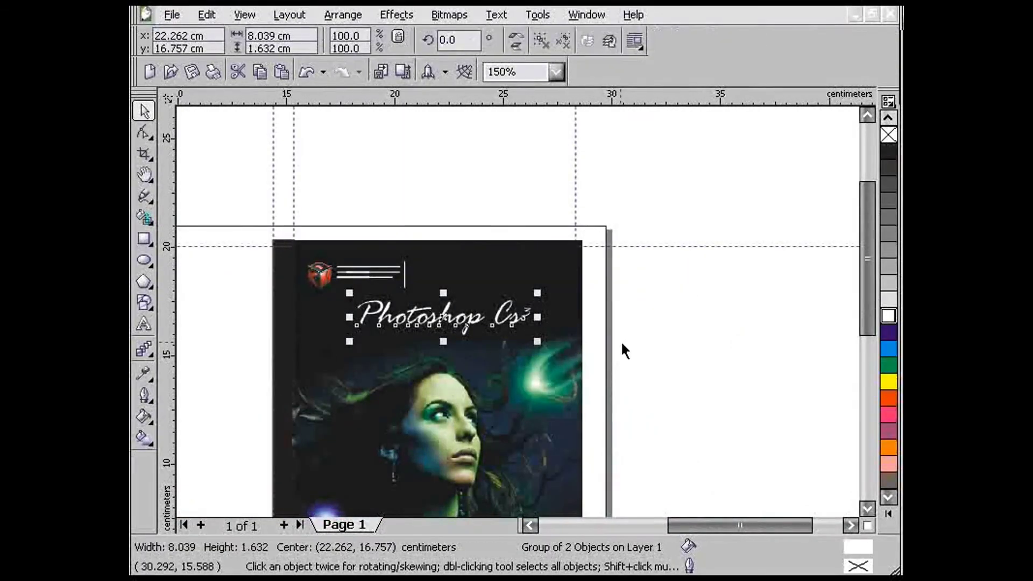
{"action": "left_click", "coordinate": [621, 340]}
{"action": "scroll", "coordinate": [483, 326], "scroll_direction": "up", "scroll_amount": 1}
{"action": "left_click_drag", "start_coordinate": [492, 283], "coordinate": [476, 293]}
{"action": "left_click_drag", "start_coordinate": [673, 316], "coordinate": [689, 331]}
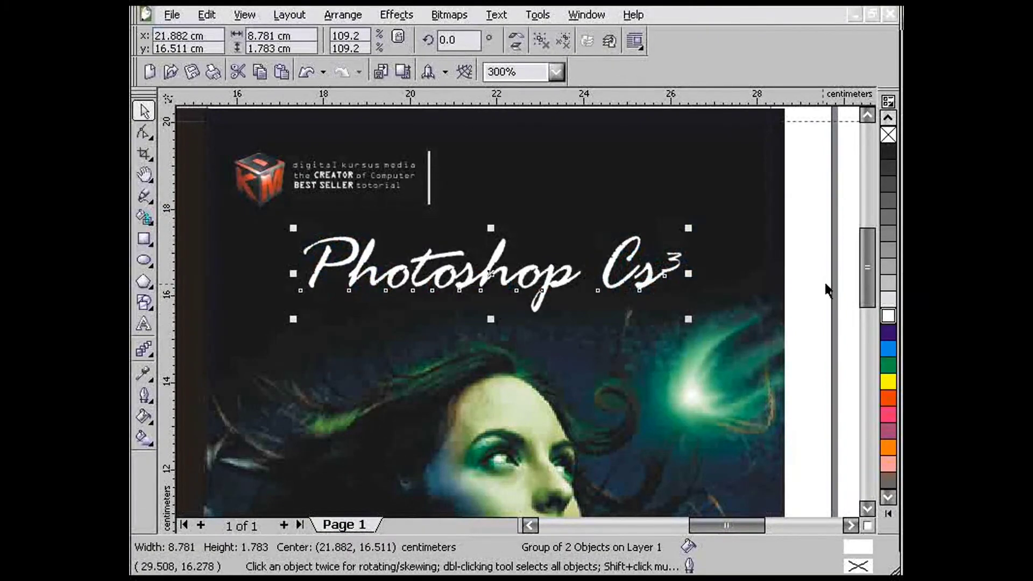
{"action": "left_click", "coordinate": [821, 303]}
{"action": "scroll", "coordinate": [778, 304], "scroll_direction": "down", "scroll_amount": 1}
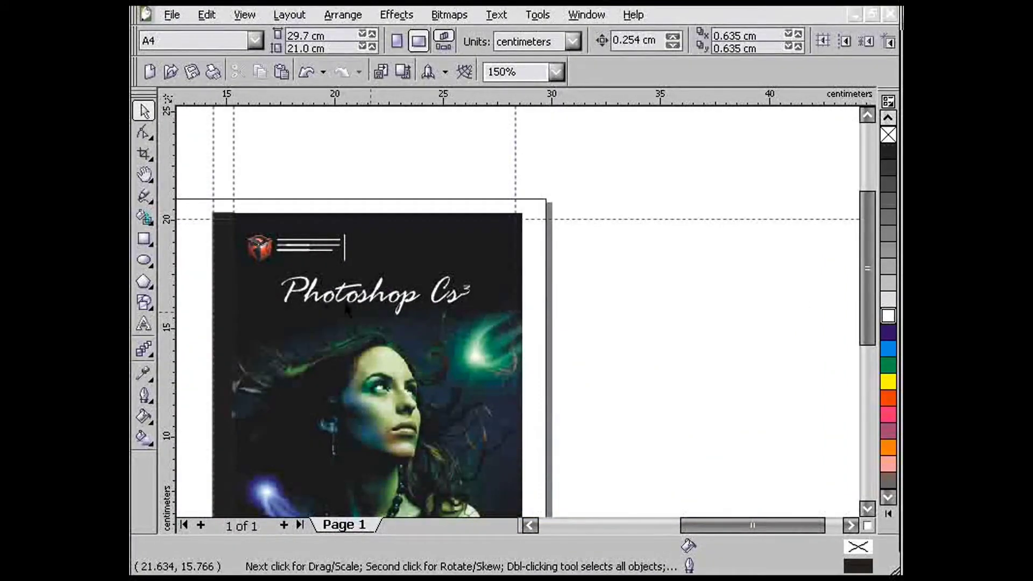
Step: Draw an upright rectangle about 0.60 × 0.95 cm just right of the white bar, above the title
{"action": "scroll", "coordinate": [347, 310], "scroll_direction": "up", "scroll_amount": 1}
{"action": "scroll", "coordinate": [549, 321], "scroll_direction": "down", "scroll_amount": 1}
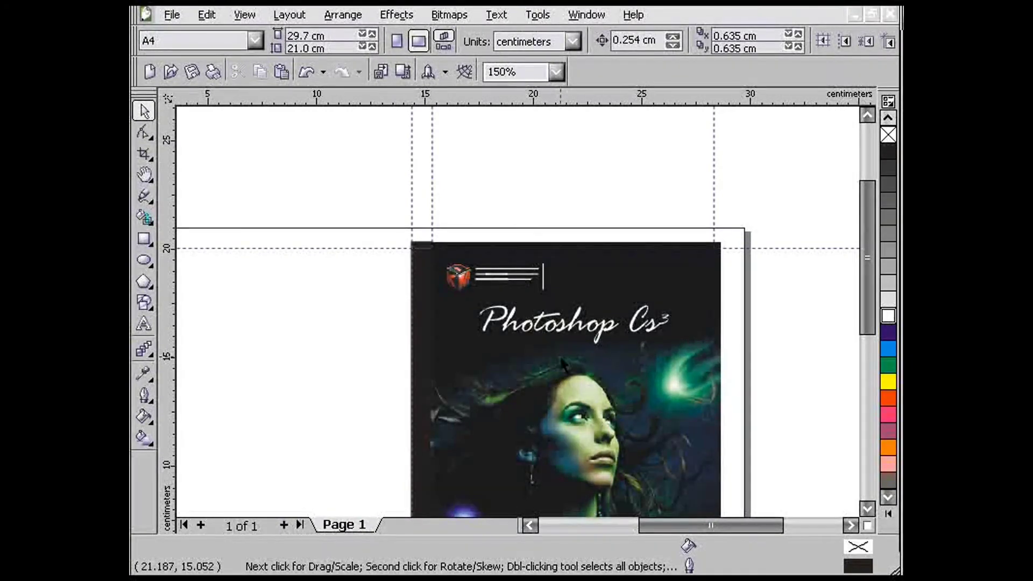
{"action": "scroll", "coordinate": [517, 310], "scroll_direction": "up", "scroll_amount": 1}
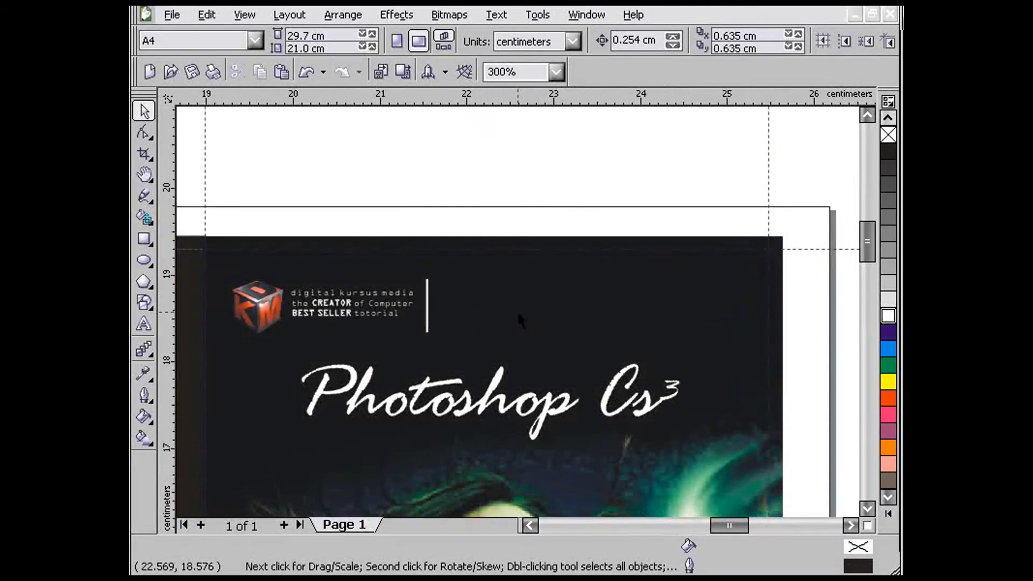
{"action": "scroll", "coordinate": [517, 311], "scroll_direction": "up", "scroll_amount": 1}
{"action": "left_click", "coordinate": [144, 238]}
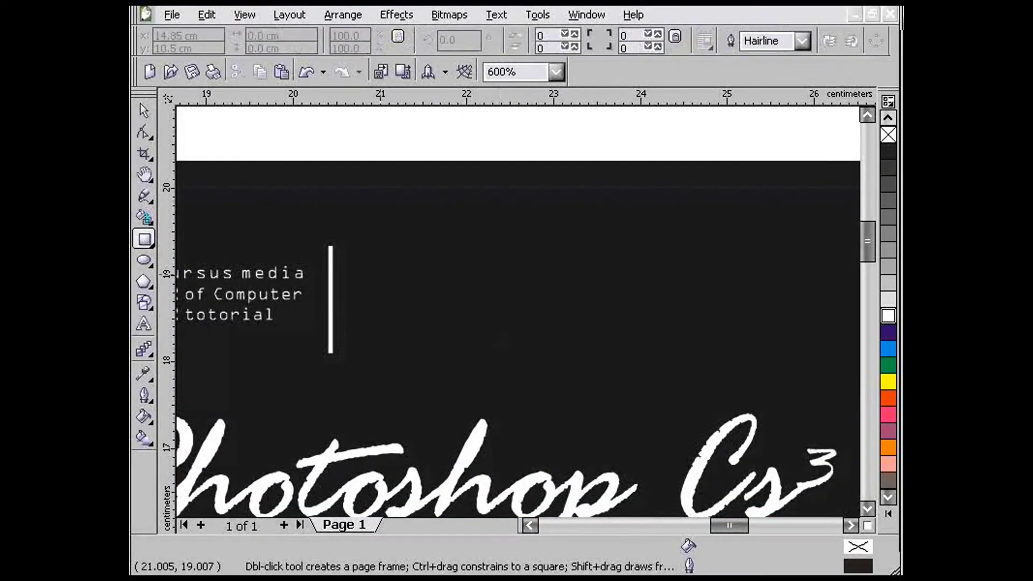
{"action": "mouse_move", "coordinate": [378, 262]}
{"action": "left_mouse_down"}
{"action": "mouse_move", "coordinate": [411, 344]}
{"action": "mouse_move", "coordinate": [429, 342]}
{"action": "left_mouse_up"}
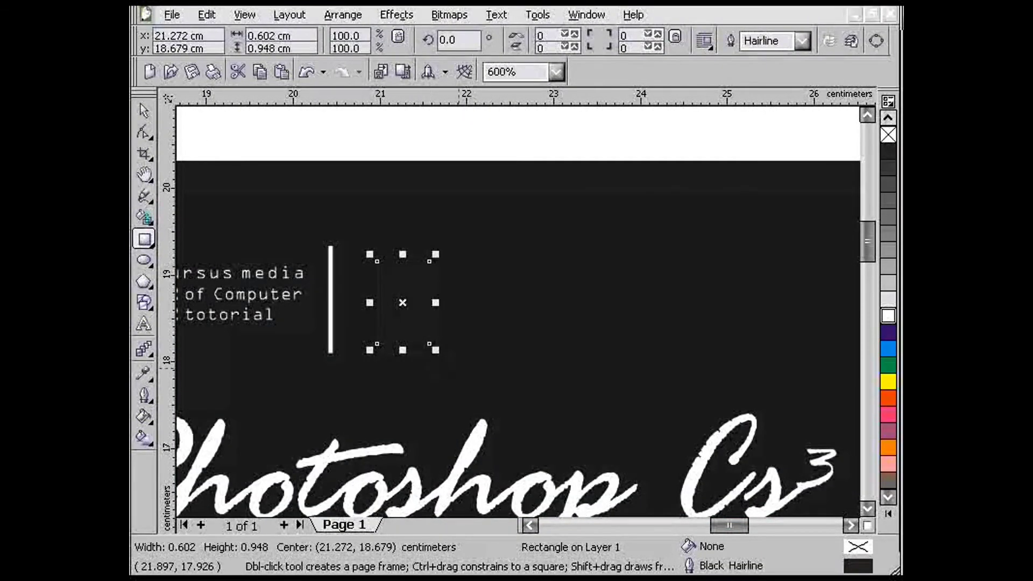
Step: Fill the small rectangle red and give it a yellow outline 1 pt thick
{"action": "right_click", "coordinate": [891, 383]}
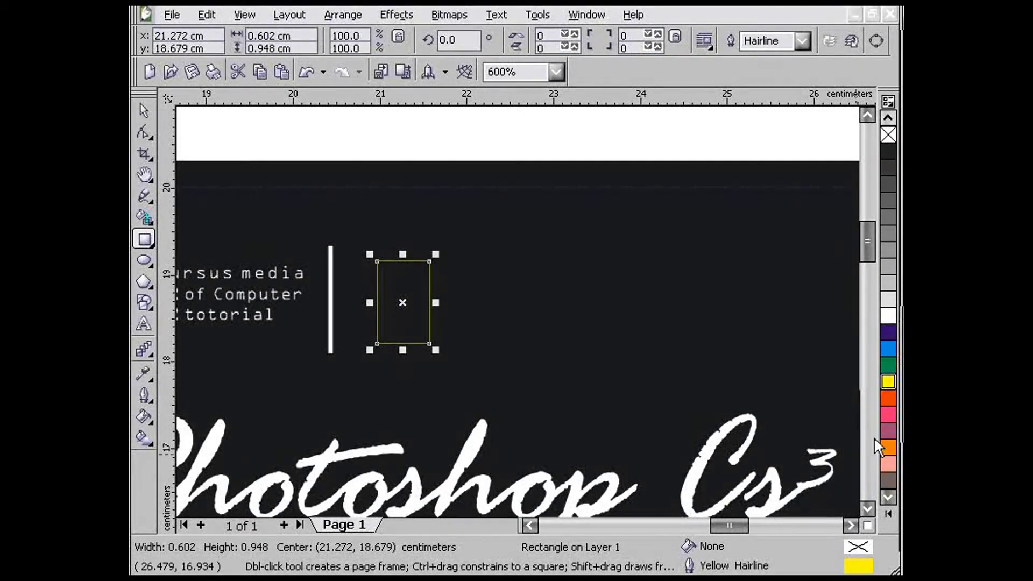
{"action": "left_click", "coordinate": [890, 398]}
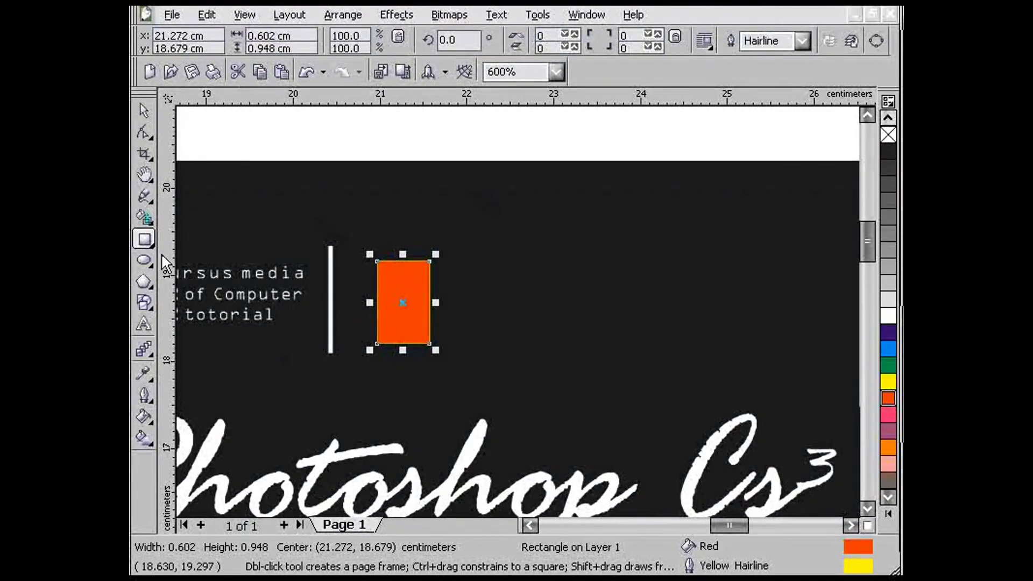
{"action": "left_click", "coordinate": [144, 399]}
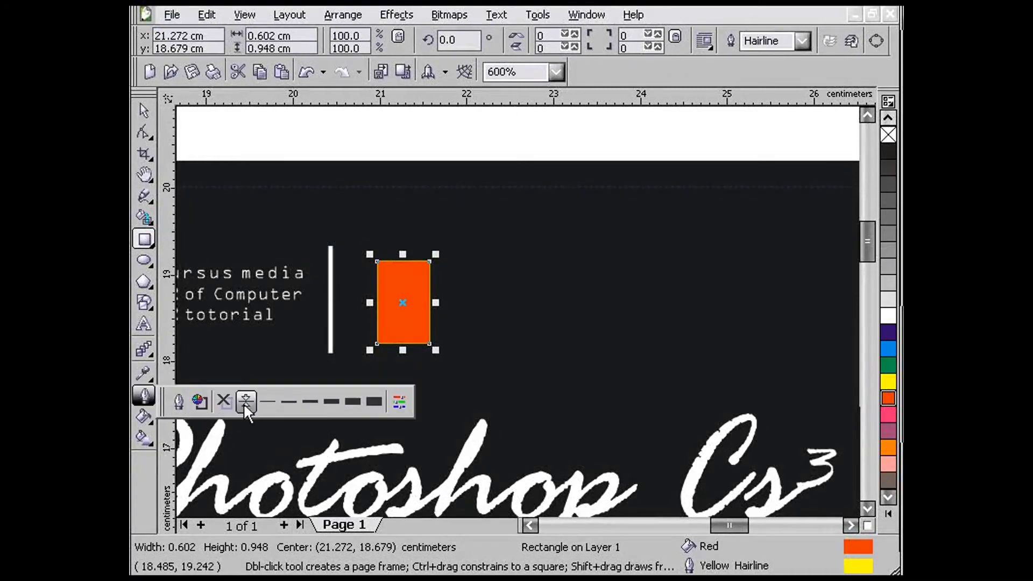
{"action": "left_click", "coordinate": [287, 403]}
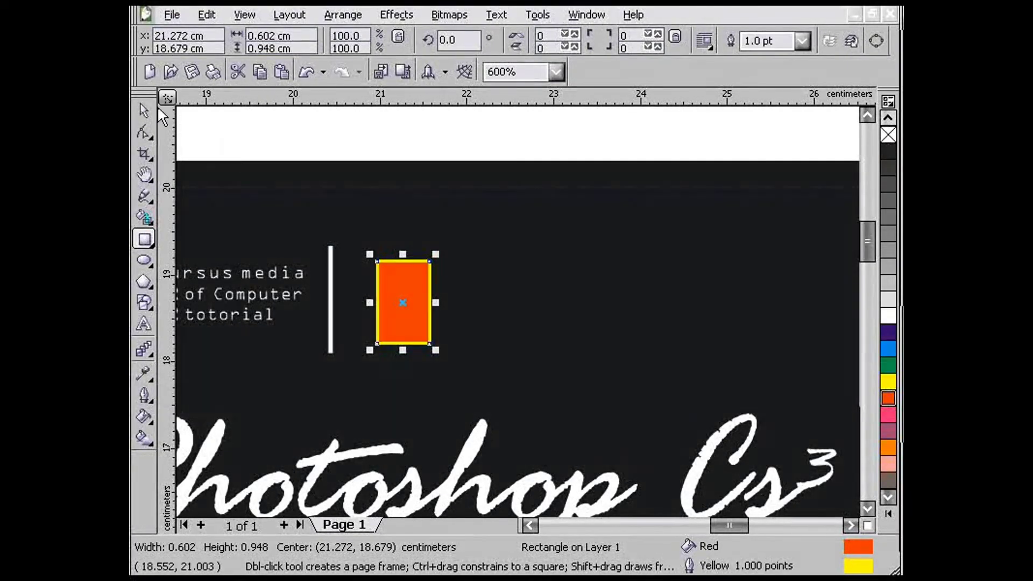
{"action": "left_click", "coordinate": [144, 111]}
{"action": "key", "text": "Escape"}
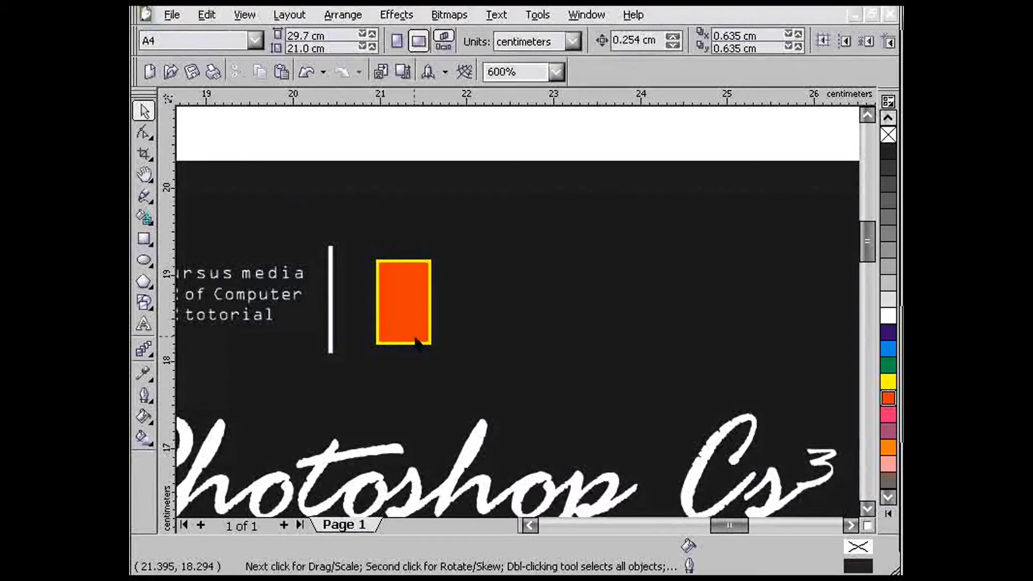
Step: Set up a linear fountain fill for the small rectangle at a 270° angle, blending from red to yellow
{"action": "left_click", "coordinate": [414, 340]}
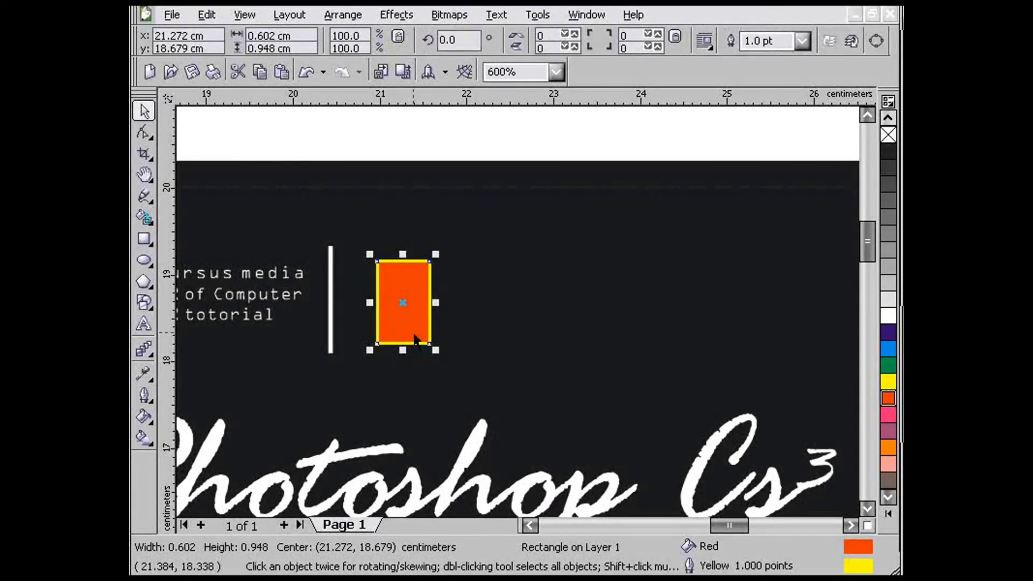
{"action": "key", "text": "F11"}
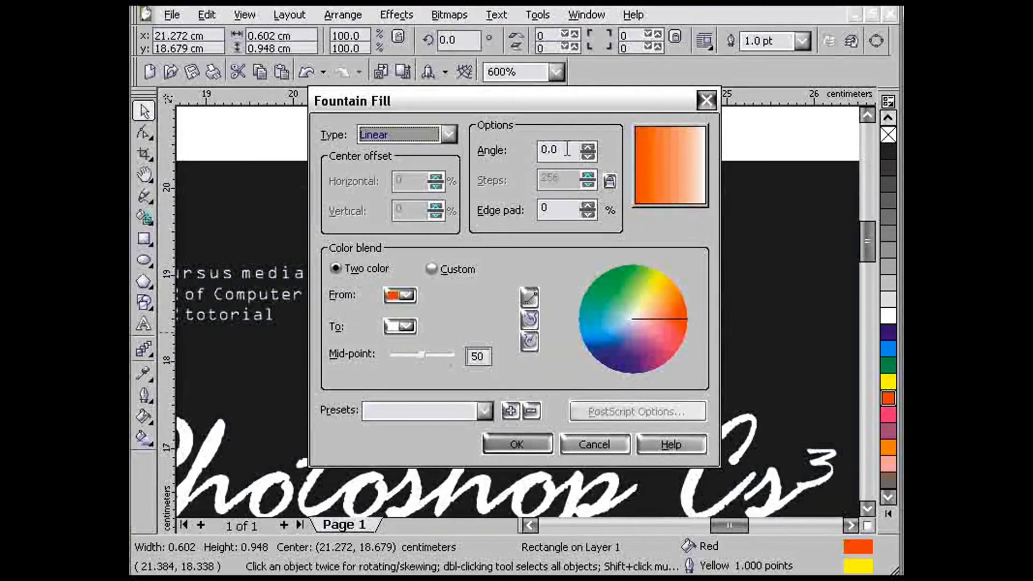
{"action": "key", "text": "Tab"}
{"action": "type", "text": "270"}
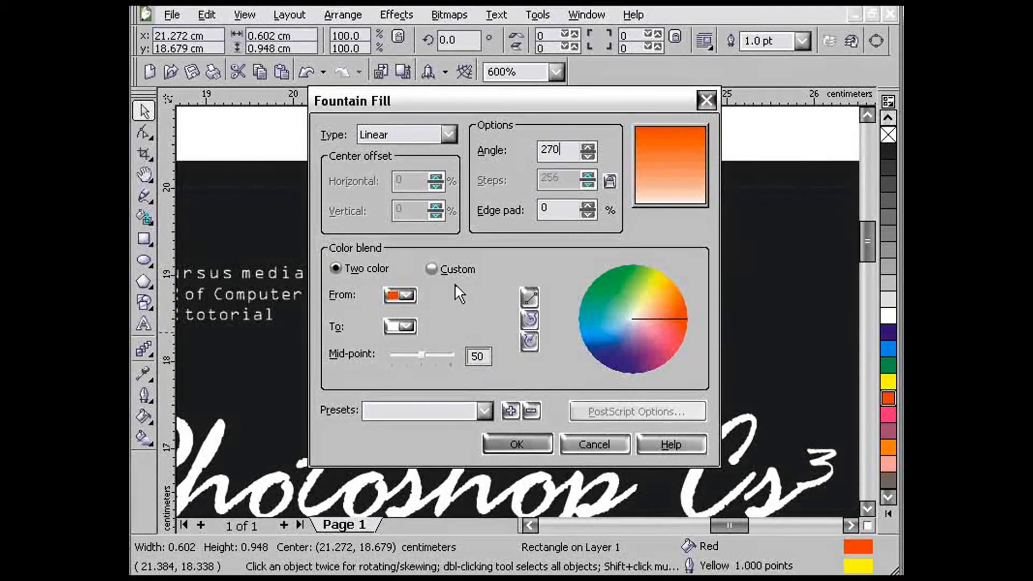
{"action": "left_click", "coordinate": [404, 327]}
{"action": "left_click", "coordinate": [423, 359]}
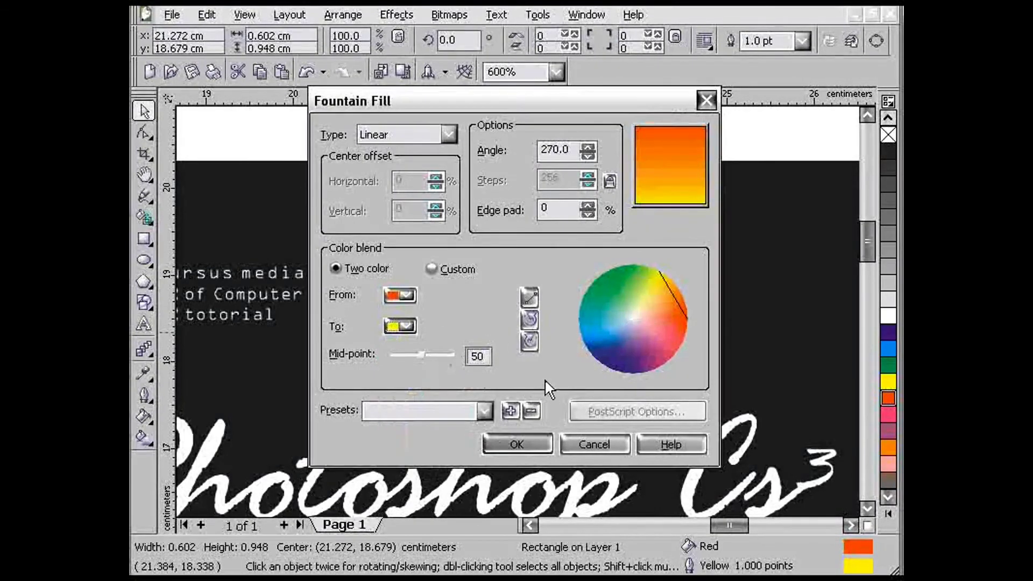
Step: Apply the linear two-color fountain fill from red to yellow at 270 degrees to the small rectangle
{"action": "left_click", "coordinate": [533, 445]}
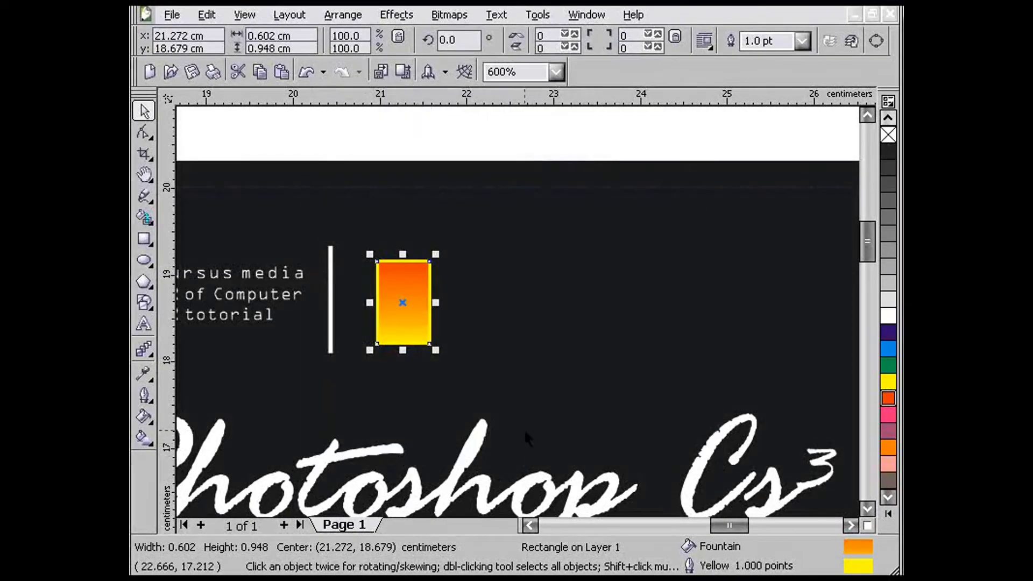
{"action": "left_click", "coordinate": [403, 153]}
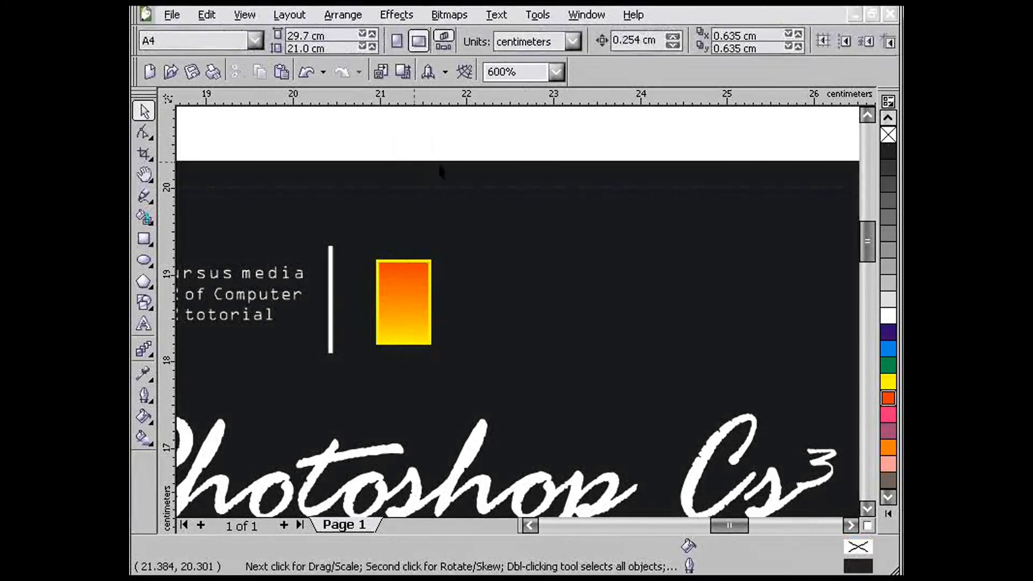
Step: Add the letter "t" as artistic text beside the gradient rectangle, in white 24 pt Impact
{"action": "left_click", "coordinate": [144, 324]}
{"action": "left_click", "coordinate": [484, 301]}
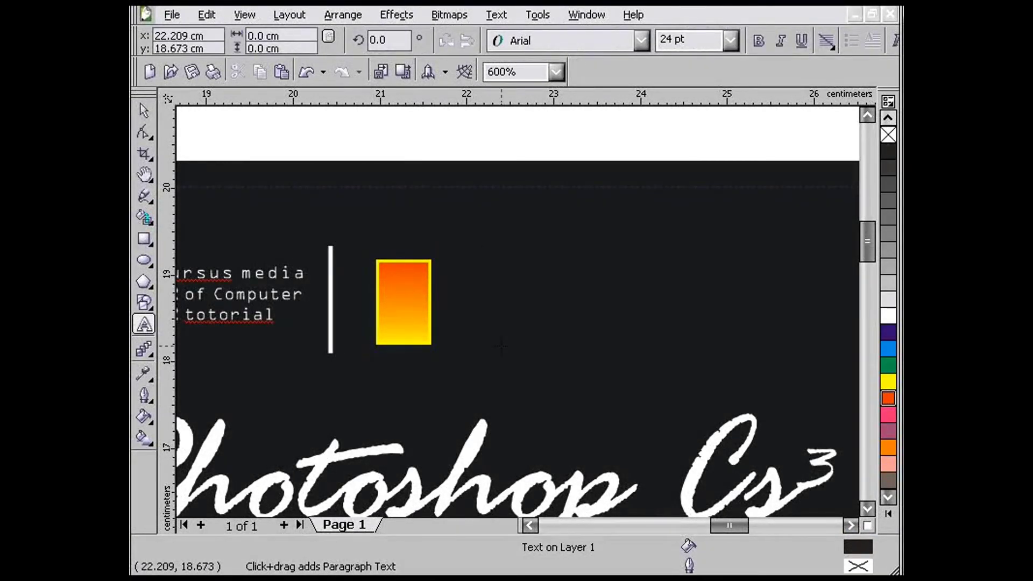
{"action": "left_click", "coordinate": [144, 111]}
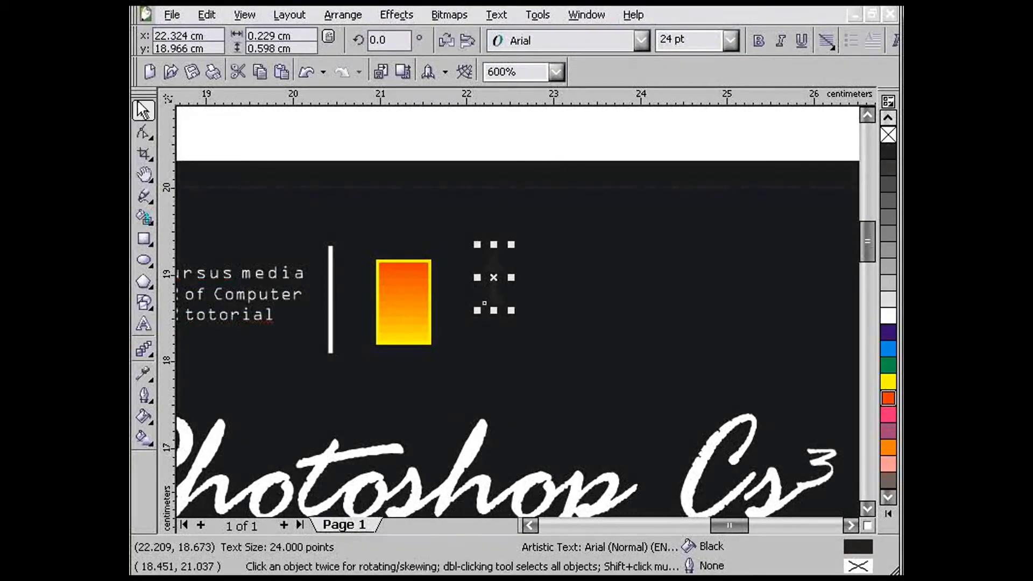
{"action": "left_click", "coordinate": [642, 40]}
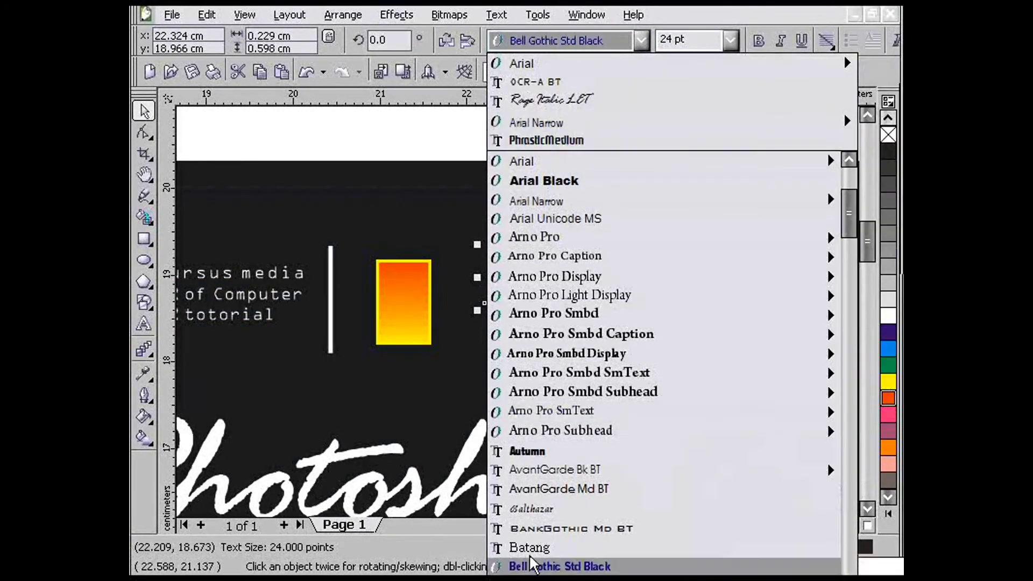
{"action": "scroll", "coordinate": [576, 445], "scroll_direction": "down", "scroll_amount": 10}
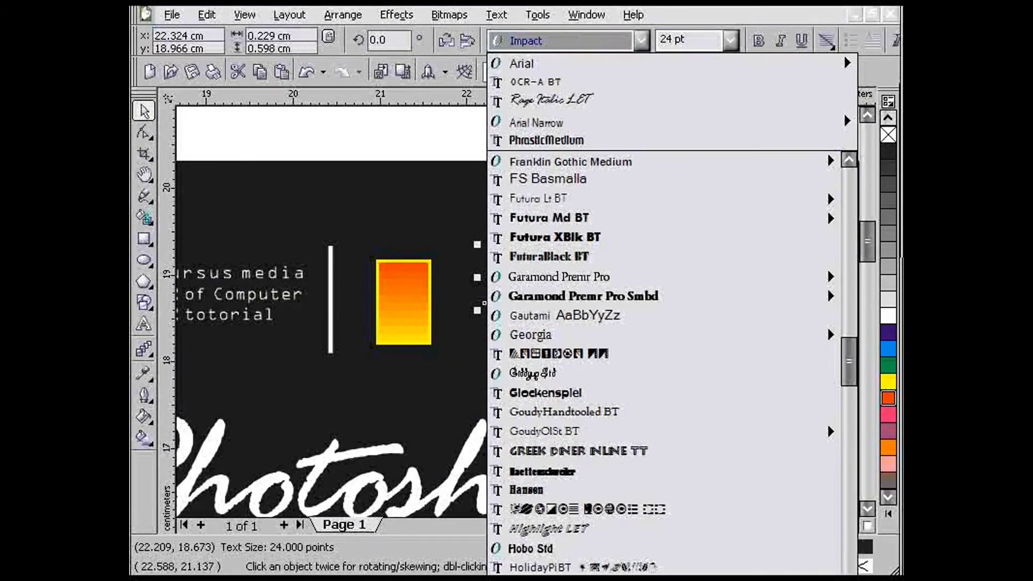
{"action": "left_click", "coordinate": [584, 370]}
{"action": "left_click", "coordinate": [888, 316]}
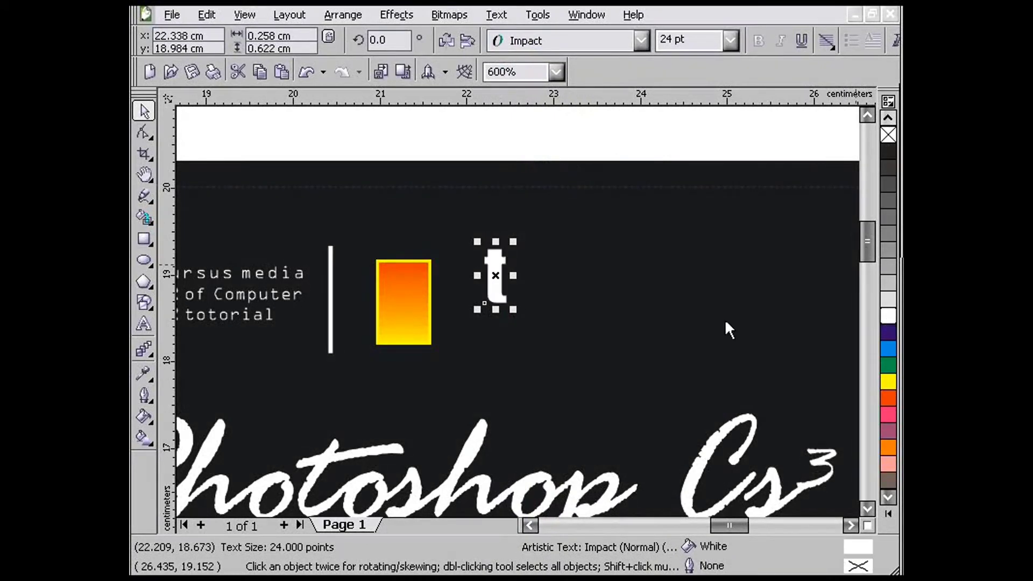
Step: Center the white "t" horizontally and vertically on the gradient rectangle
{"action": "left_click", "coordinate": [421, 324], "text": "shift"}
{"action": "key", "text": "c"}
{"action": "key", "text": "e"}
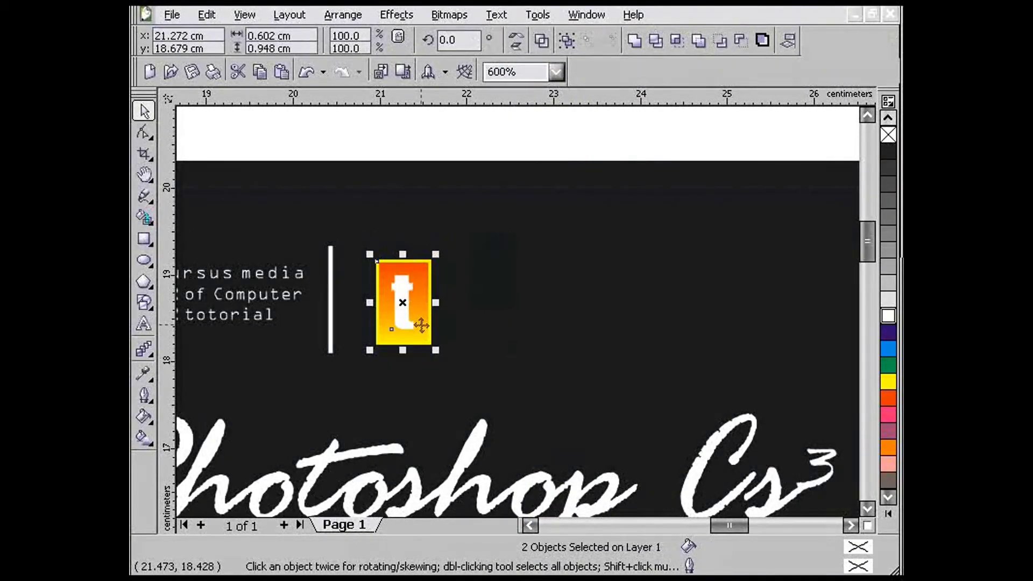
{"action": "left_click", "coordinate": [427, 156]}
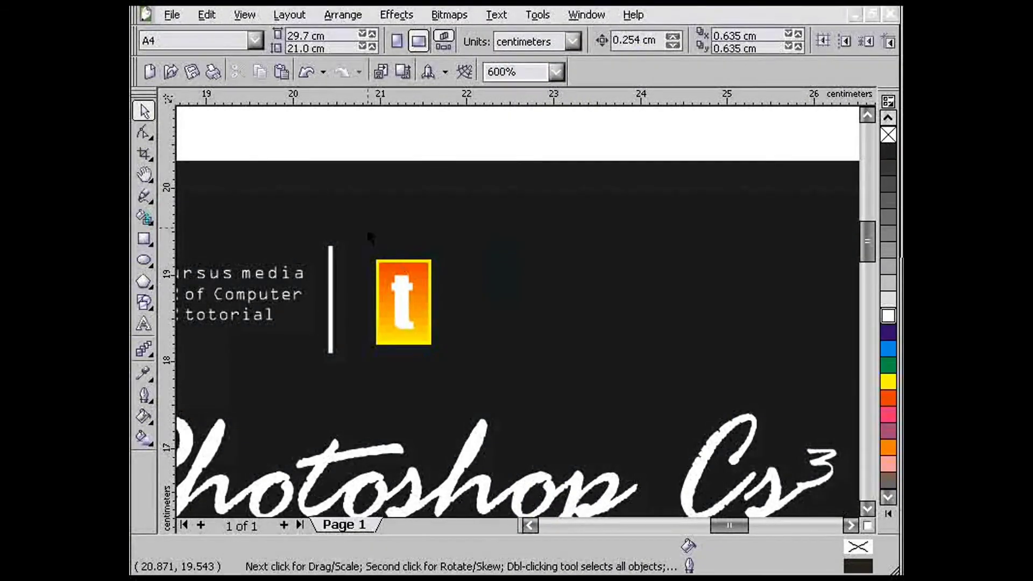
Step: Duplicate the "t" tile beside itself and repeat the duplication to form a row of three evenly spaced tiles
{"action": "left_click_drag", "start_coordinate": [358, 146], "coordinate": [486, 396]}
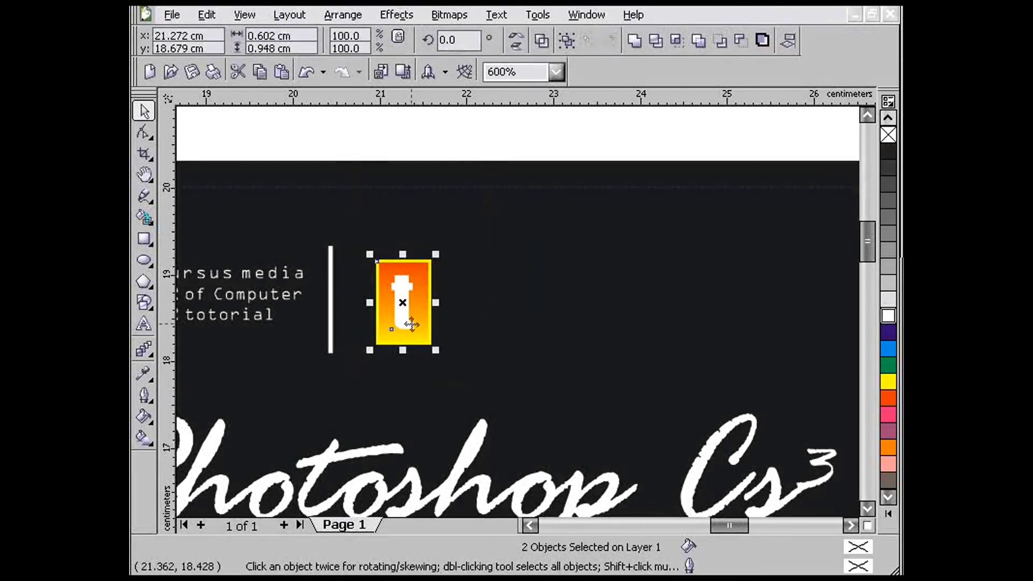
{"action": "left_click_drag", "start_coordinate": [413, 312], "coordinate": [472, 315]}
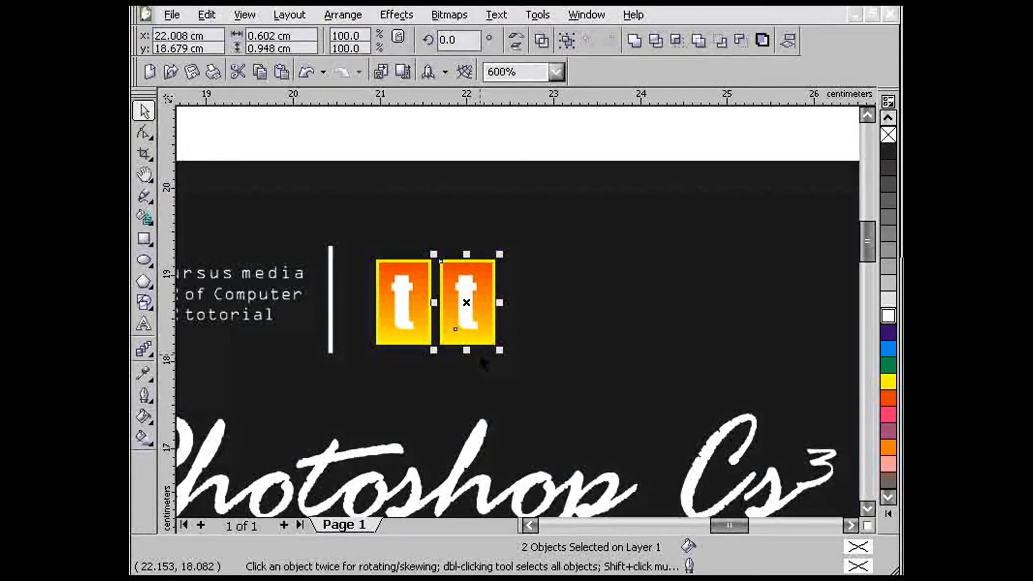
{"action": "key", "text": "ctrl+r"}
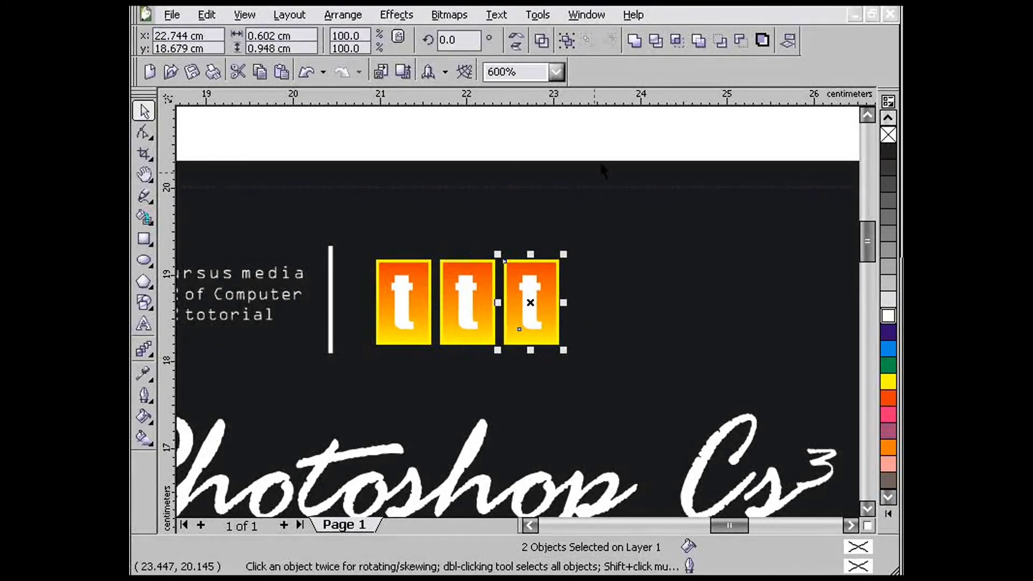
{"action": "left_click_drag", "start_coordinate": [607, 146], "coordinate": [501, 394]}
{"action": "left_click_drag", "start_coordinate": [527, 302], "coordinate": [608, 312]}
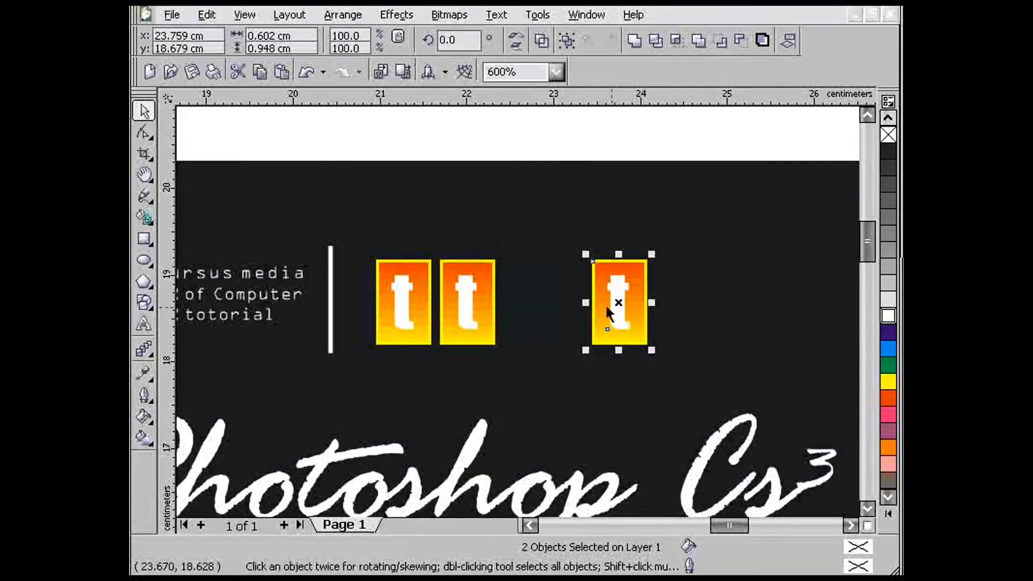
{"action": "key", "text": "ctrl+z"}
Step: Copy the third tile across a wider gap and duplicate it at even spacing into a second group of six tiles
{"action": "left_click_drag", "start_coordinate": [535, 308], "coordinate": [699, 318]}
{"action": "right_click", "coordinate": [634, 301]}
{"action": "right_click", "coordinate": [699, 318]}
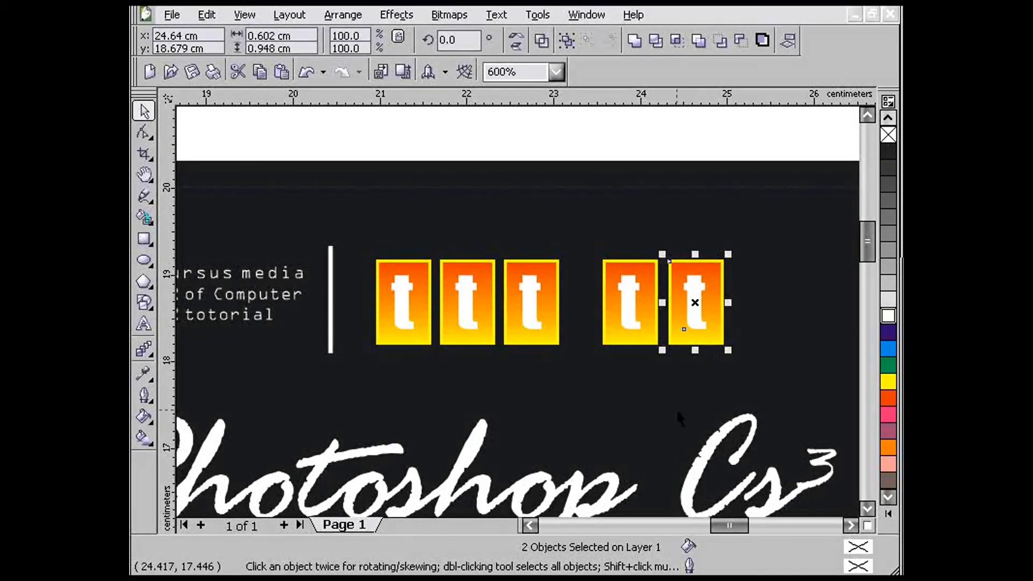
{"action": "key", "text": "ctrl+z"}
{"action": "left_click_drag", "start_coordinate": [624, 319], "coordinate": [688, 320]}
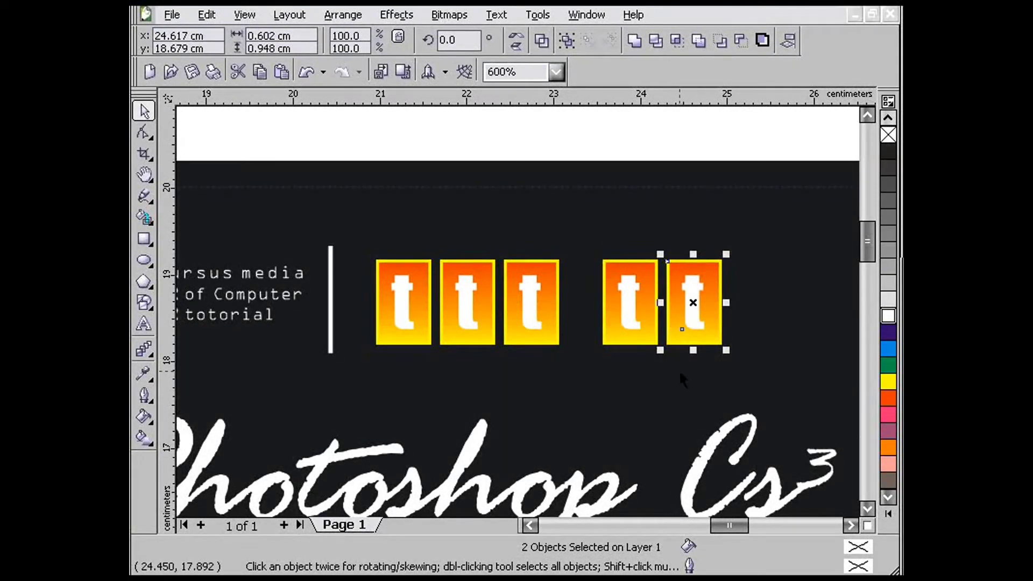
{"action": "key", "text": "ctrl+r"}
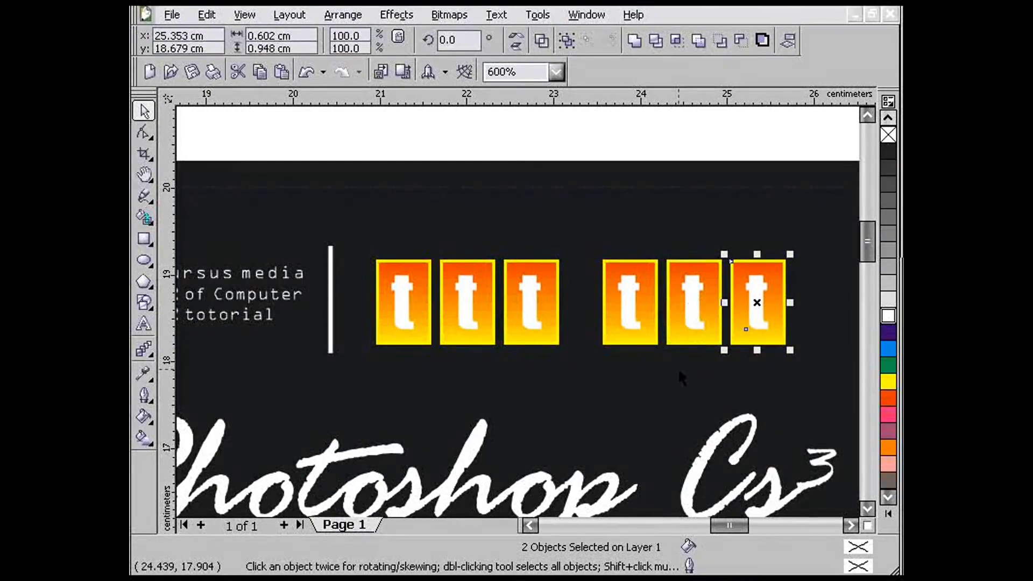
{"action": "key", "text": "ctrl+r"}
{"action": "key", "text": "ctrl+d"}
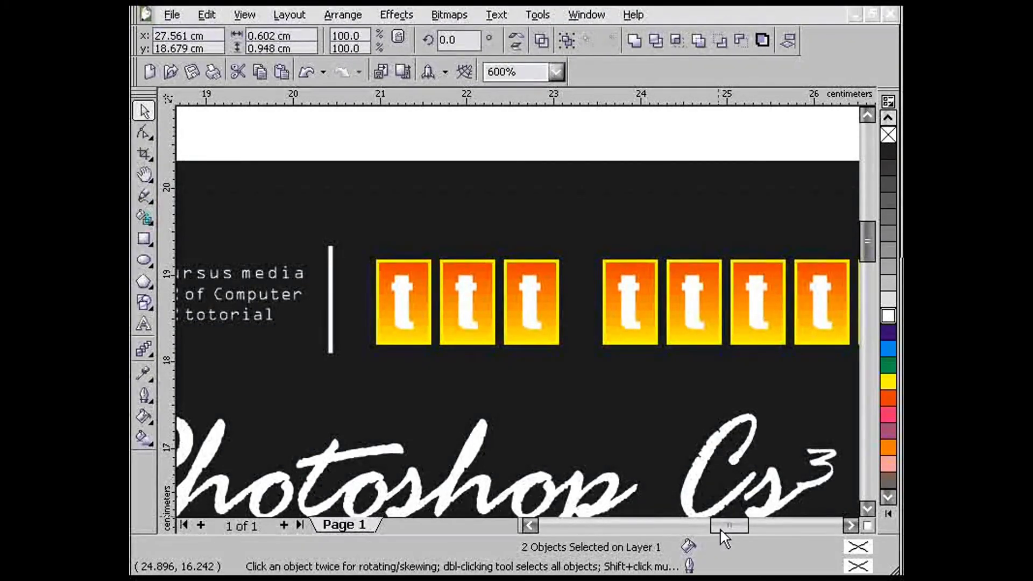
Step: Copy the last two tiles of the six-tile group past a small gap to form a third group of two
{"action": "mouse_move", "coordinate": [720, 525]}
{"action": "left_mouse_down"}
{"action": "mouse_move", "coordinate": [746, 526]}
{"action": "mouse_move", "coordinate": [734, 525]}
{"action": "left_mouse_up"}
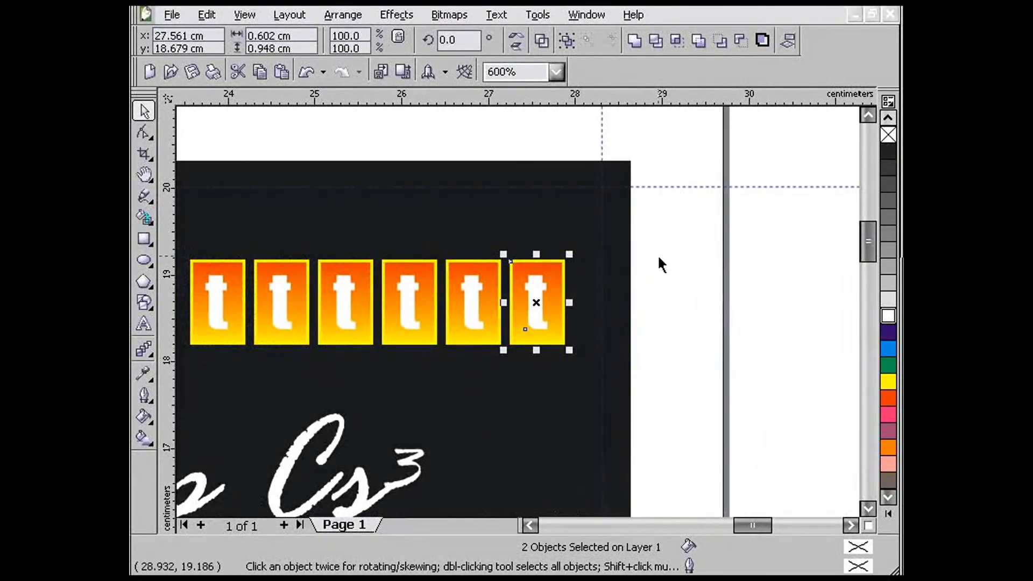
{"action": "left_click_drag", "start_coordinate": [668, 231], "coordinate": [444, 393]}
{"action": "left_click_drag", "start_coordinate": [496, 329], "coordinate": [639, 329]}
{"action": "left_click", "coordinate": [753, 403]}
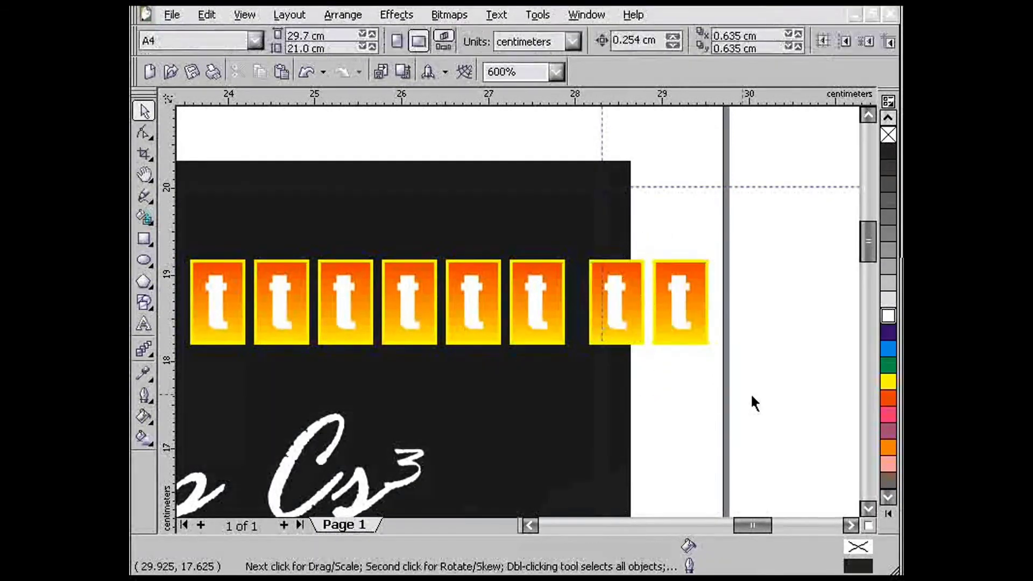
Step: Select all eleven tiles with their letters and scale the row down to about 6.8 cm wide
{"action": "left_click_drag", "start_coordinate": [753, 403], "coordinate": [183, 328]}
{"action": "key", "text": "F3"}
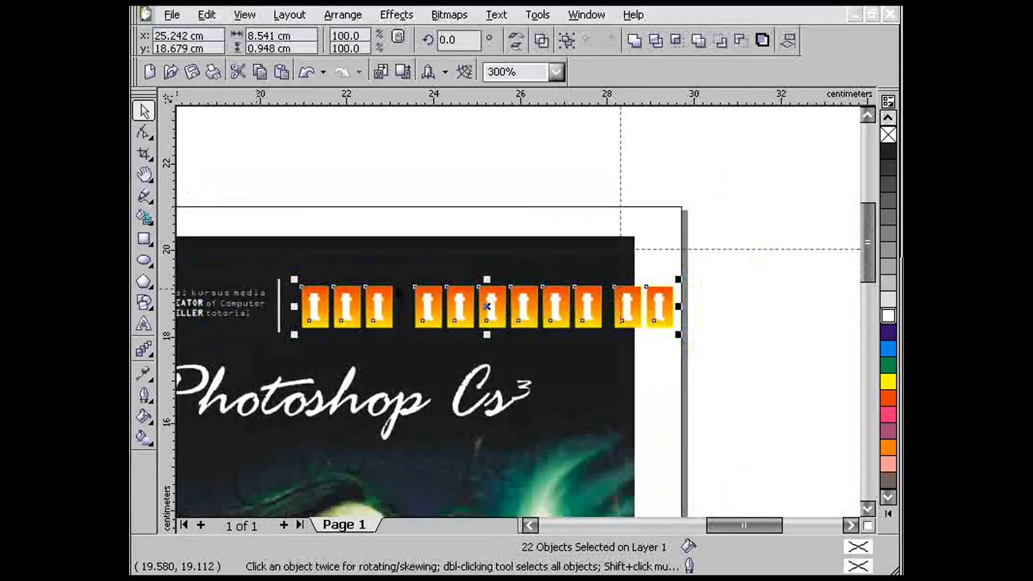
{"action": "left_click_drag", "start_coordinate": [679, 336], "coordinate": [599, 323]}
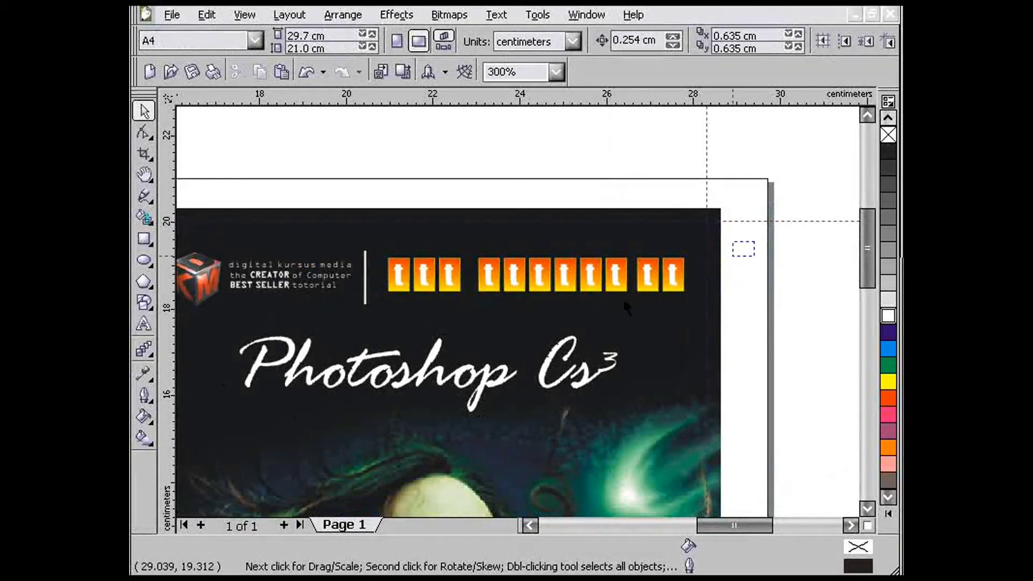
{"action": "left_click_drag", "start_coordinate": [693, 239], "coordinate": [359, 338]}
{"action": "left_click", "coordinate": [706, 166]}
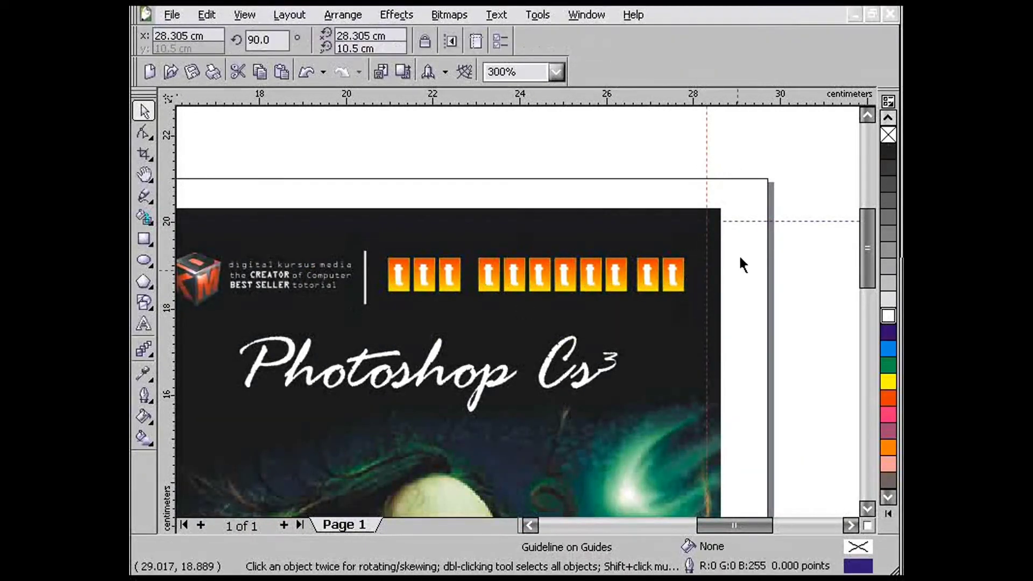
{"action": "left_click_drag", "start_coordinate": [439, 340], "coordinate": [359, 339]}
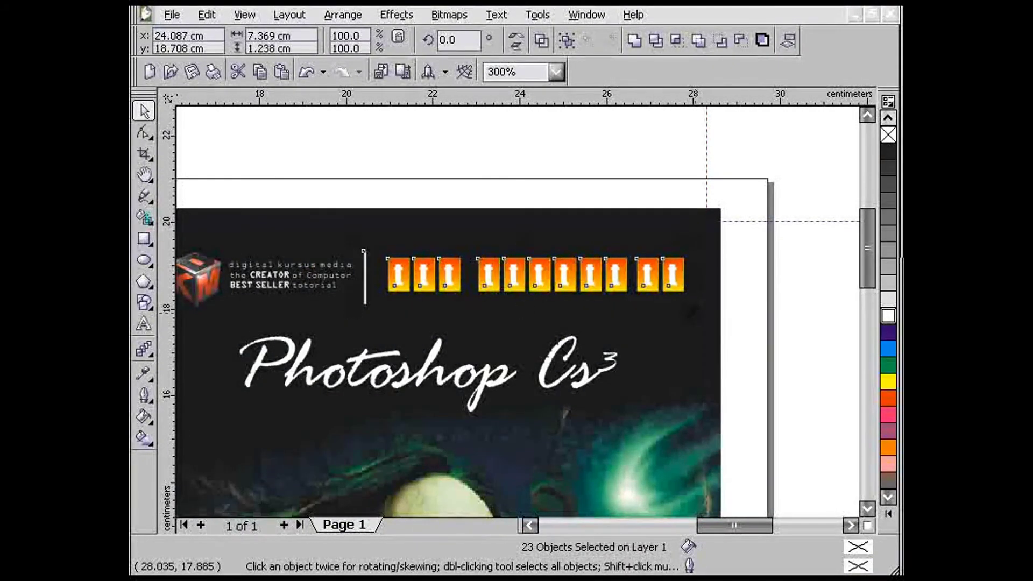
{"action": "mouse_move", "coordinate": [689, 315]}
{"action": "left_mouse_down"}
{"action": "mouse_move", "coordinate": [672, 302]}
{"action": "mouse_move", "coordinate": [684, 307]}
{"action": "left_mouse_up"}
{"action": "key", "text": "ctrl+z"}
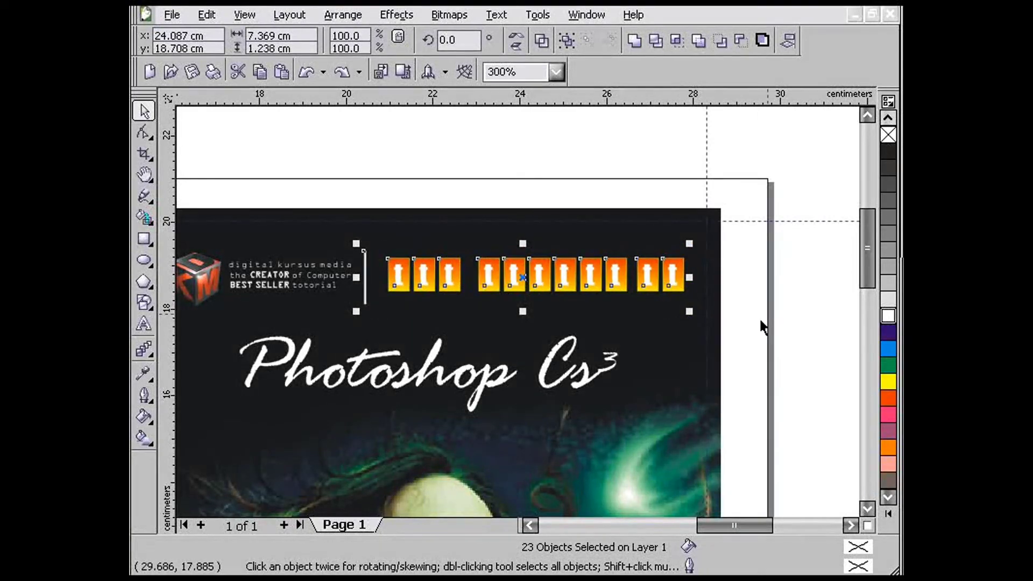
Step: Scale the tile row down to about 6 cm wide and center it vertically on the white divider line
{"action": "left_click_drag", "start_coordinate": [749, 326], "coordinate": [380, 203]}
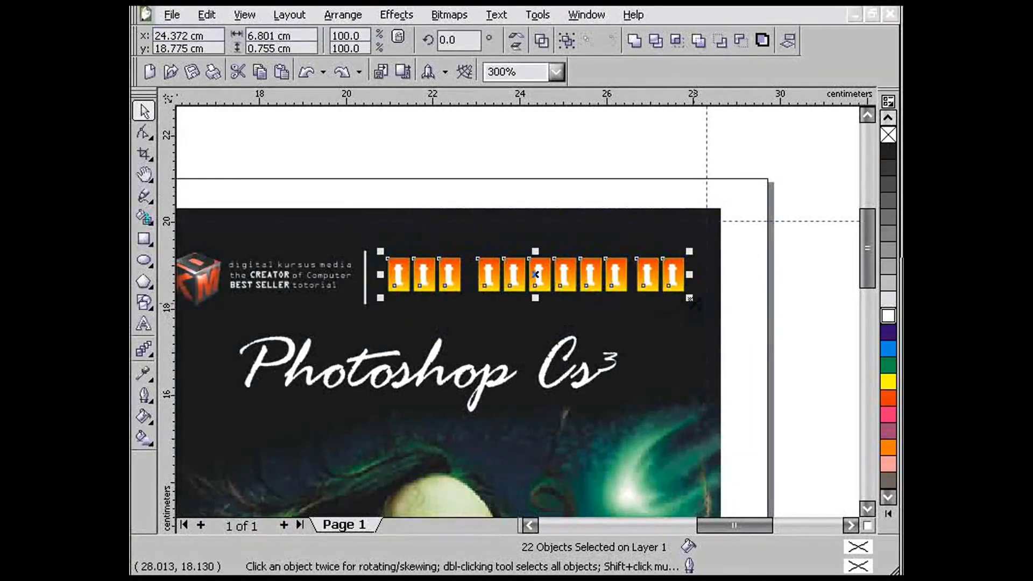
{"action": "left_click_drag", "start_coordinate": [693, 301], "coordinate": [657, 296]}
{"action": "left_click_drag", "start_coordinate": [514, 273], "coordinate": [491, 274]}
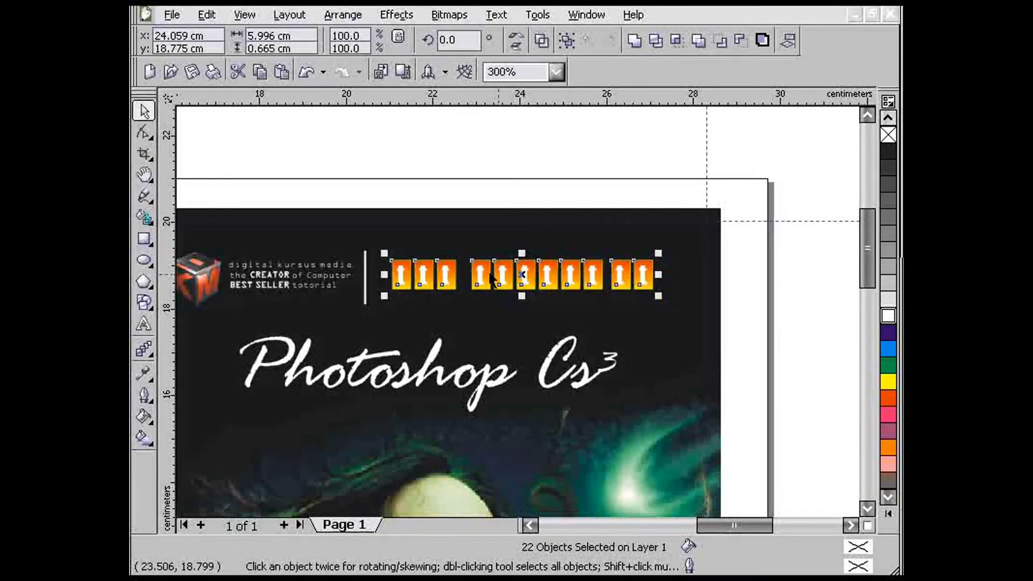
{"action": "left_click", "coordinate": [366, 297], "text": "shift"}
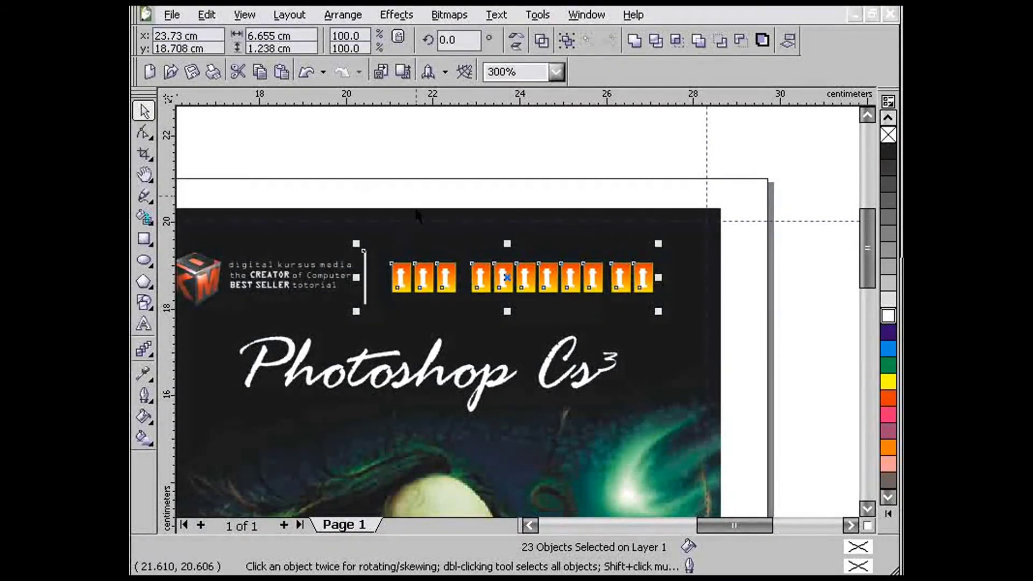
Step: Replace the letters in the second and third tiles with "h" and "e" so the first group spells "the"
{"action": "scroll", "coordinate": [419, 215], "scroll_direction": "up", "scroll_amount": 2}
{"action": "double_click", "coordinate": [483, 286]}
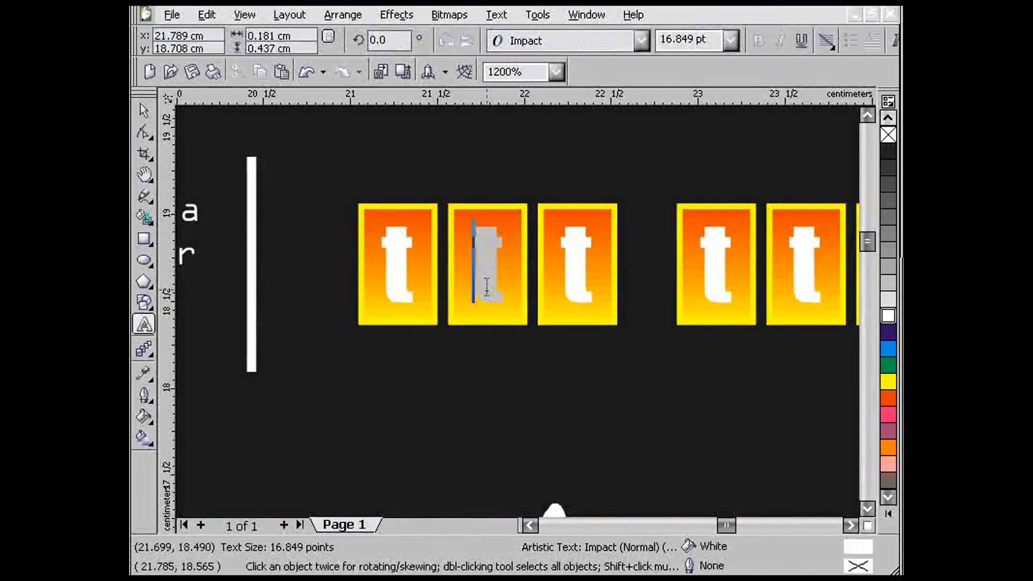
{"action": "double_click", "coordinate": [487, 287]}
{"action": "type", "text": "h"}
{"action": "double_click", "coordinate": [577, 285]}
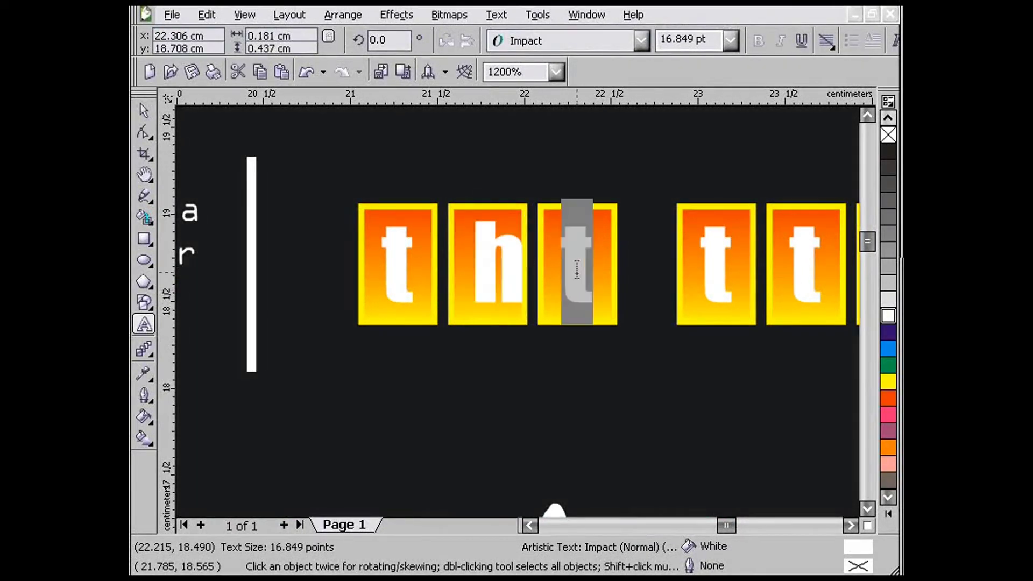
{"action": "type", "text": "e"}
Step: Replace the letters in the first two tiles of the second group with "m" and "a"
{"action": "double_click", "coordinate": [693, 274]}
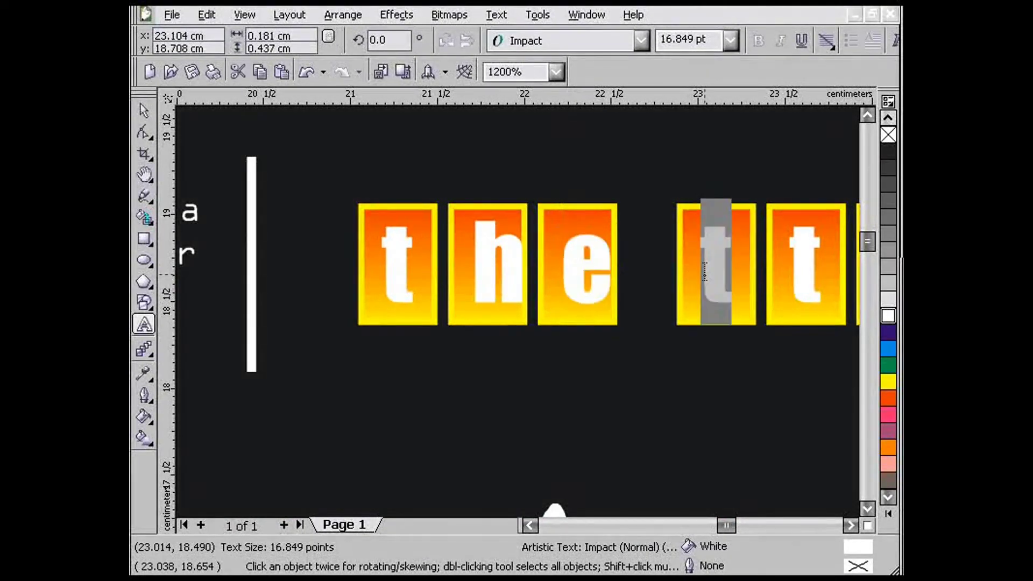
{"action": "type", "text": "m"}
{"action": "double_click", "coordinate": [813, 276]}
{"action": "type", "text": "a"}
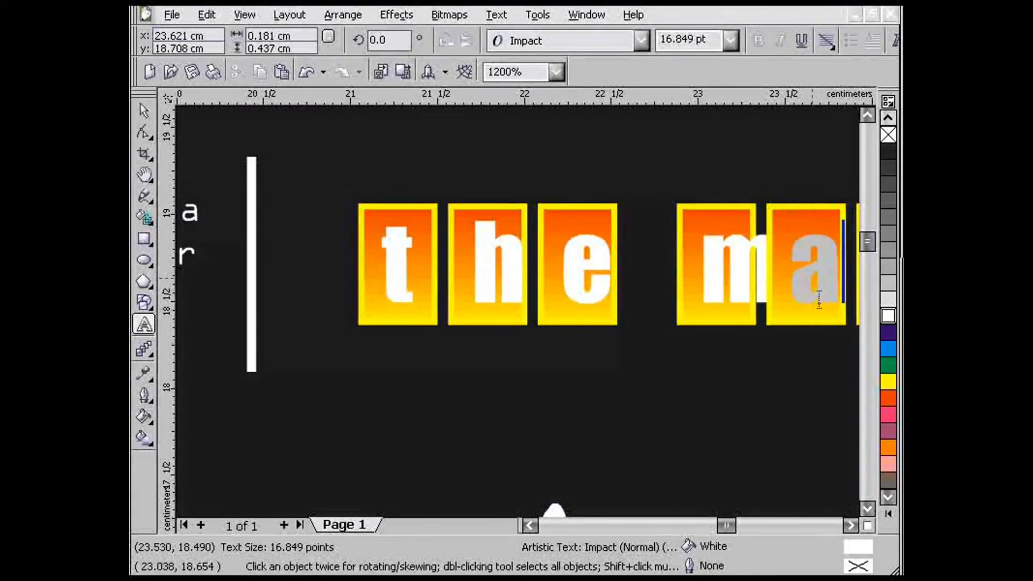
Step: Replace the letters in the last four tiles of the second group with "k", "i", "n" and "g"
{"action": "left_click", "coordinate": [774, 527]}
{"action": "double_click", "coordinate": [477, 288]}
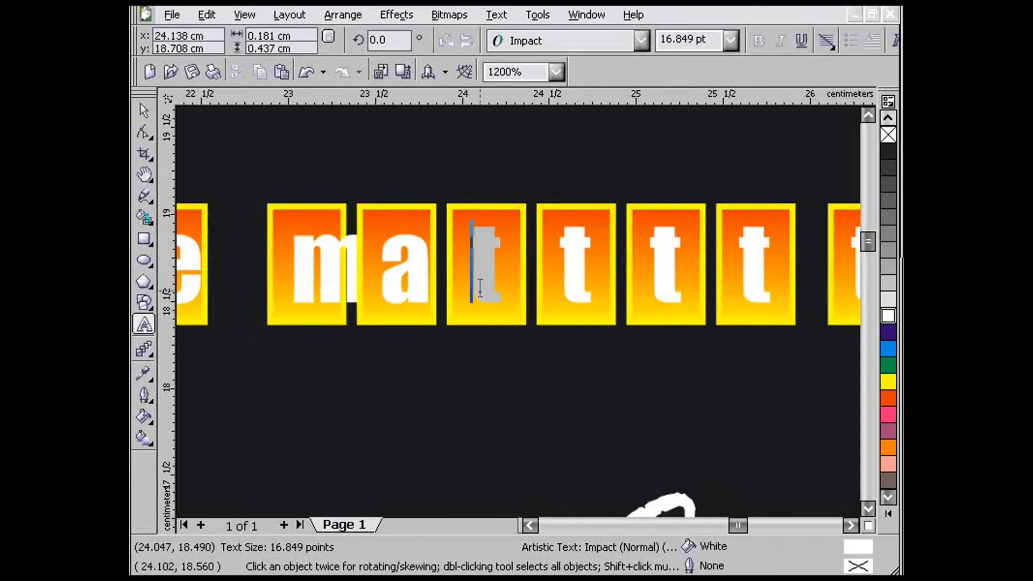
{"action": "type", "text": "k"}
{"action": "double_click", "coordinate": [574, 272]}
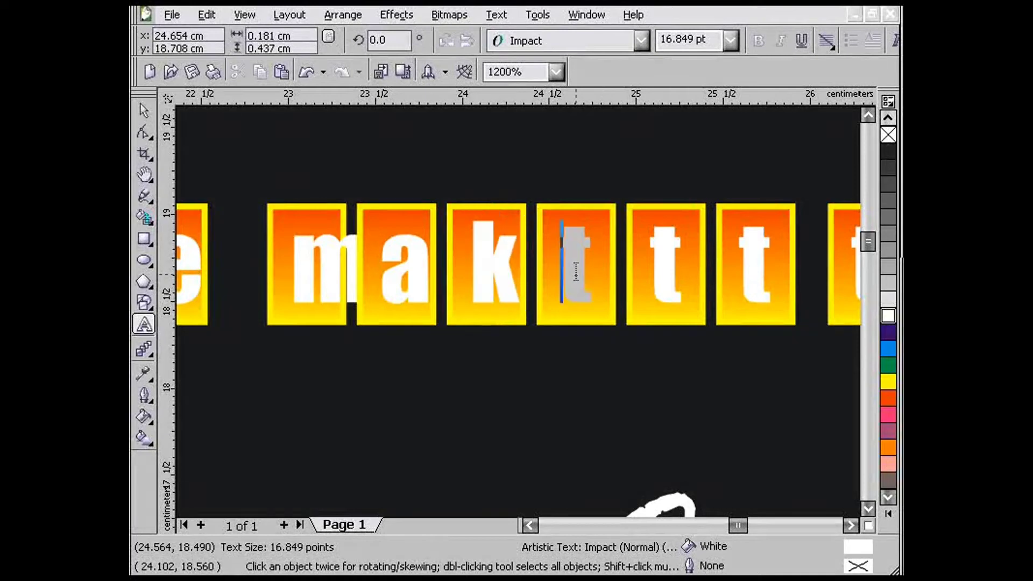
{"action": "type", "text": "i"}
{"action": "double_click", "coordinate": [665, 277]}
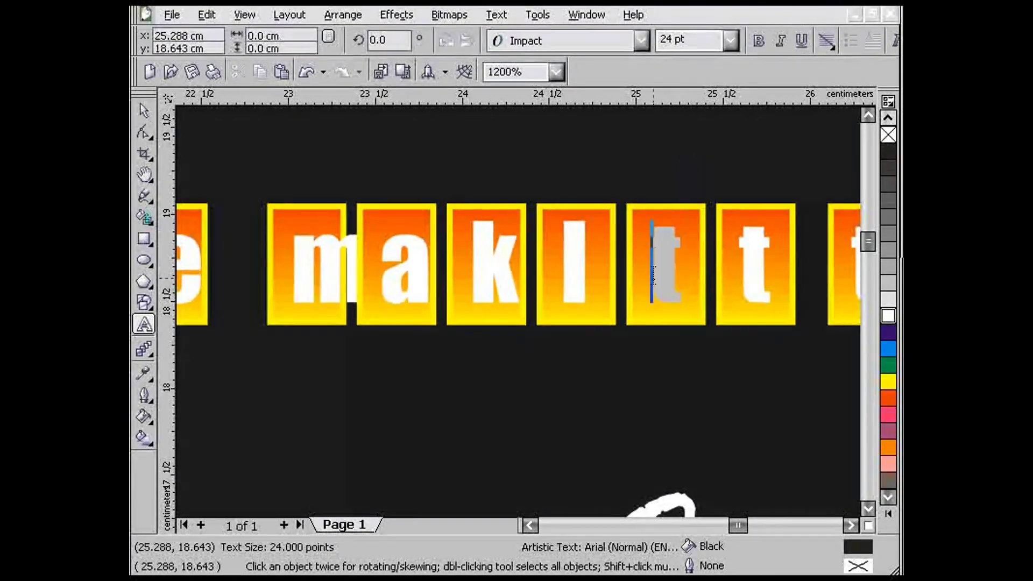
{"action": "type", "text": "n"}
{"action": "double_click", "coordinate": [761, 280]}
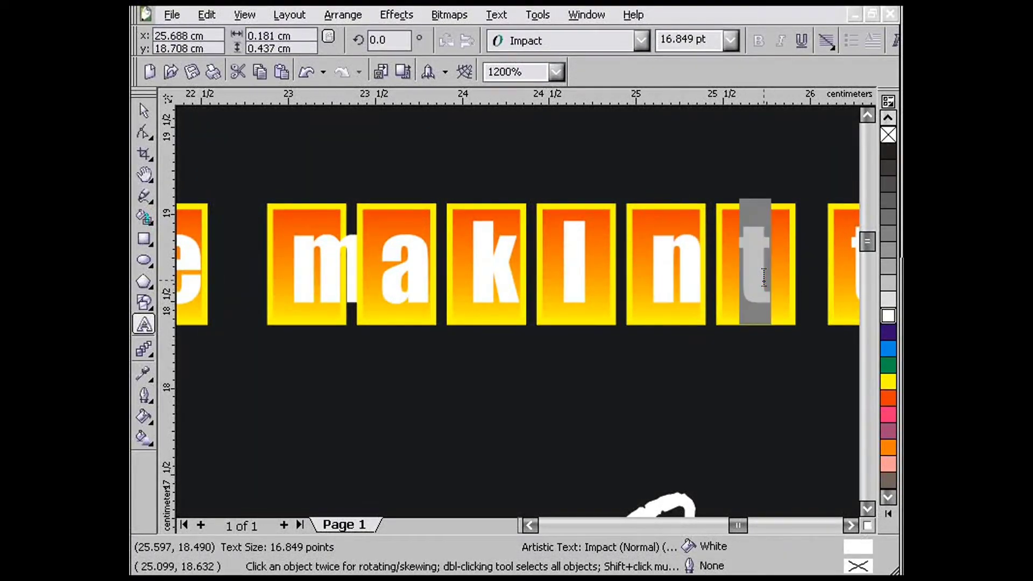
{"action": "type", "text": "g"}
Step: Replace the letters in the two tiles of the last group with "o" and "f"
{"action": "left_click", "coordinate": [795, 524]}
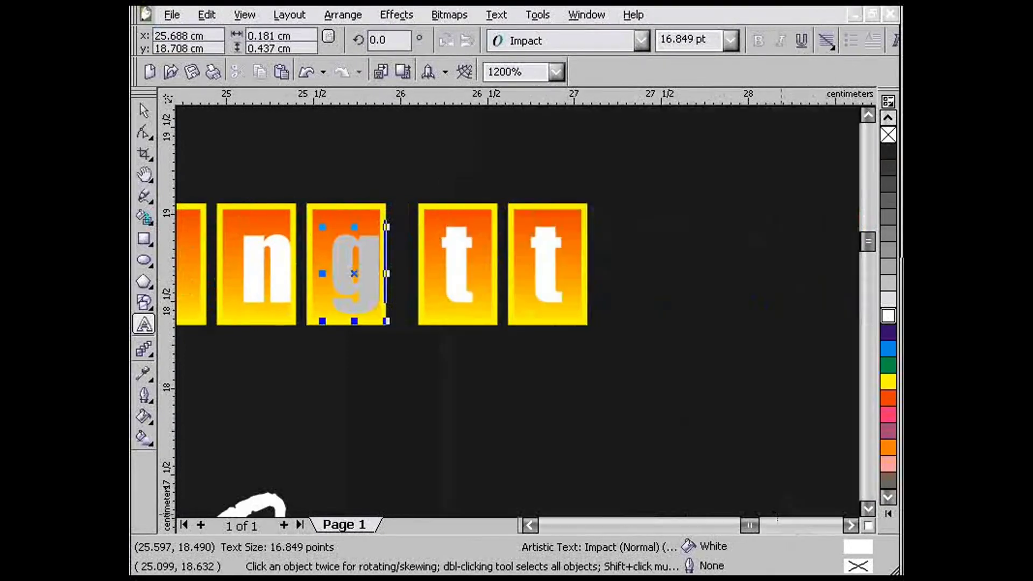
{"action": "double_click", "coordinate": [463, 265]}
{"action": "type", "text": "o"}
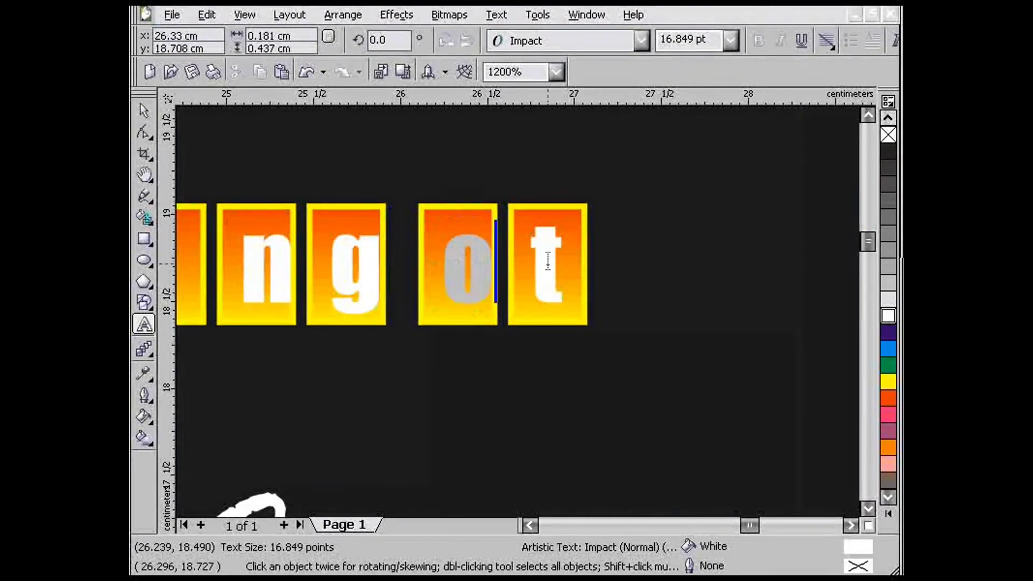
{"action": "double_click", "coordinate": [548, 261]}
{"action": "type", "text": "f"}
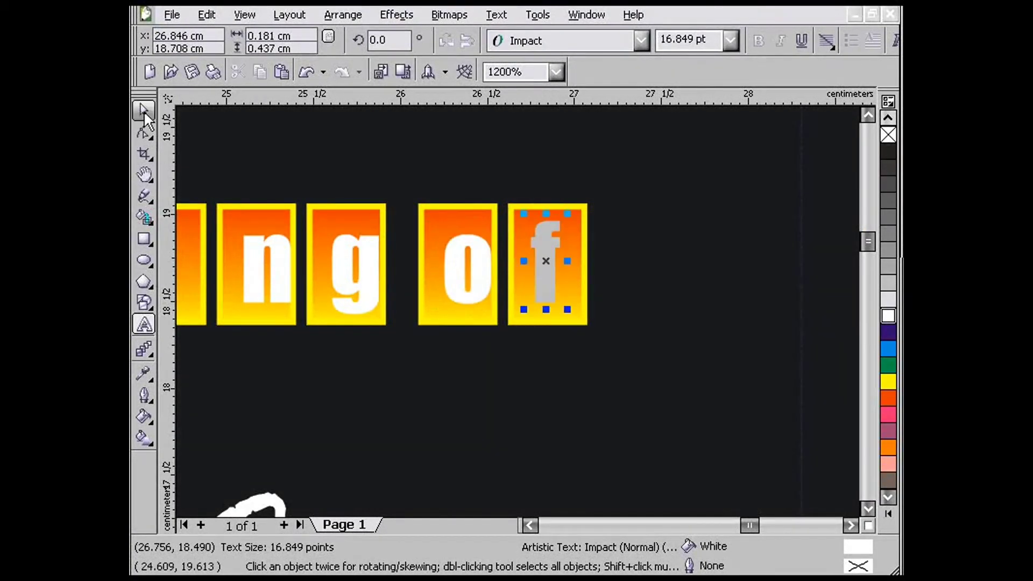
{"action": "left_click", "coordinate": [144, 112]}
{"action": "key", "text": "F3"}
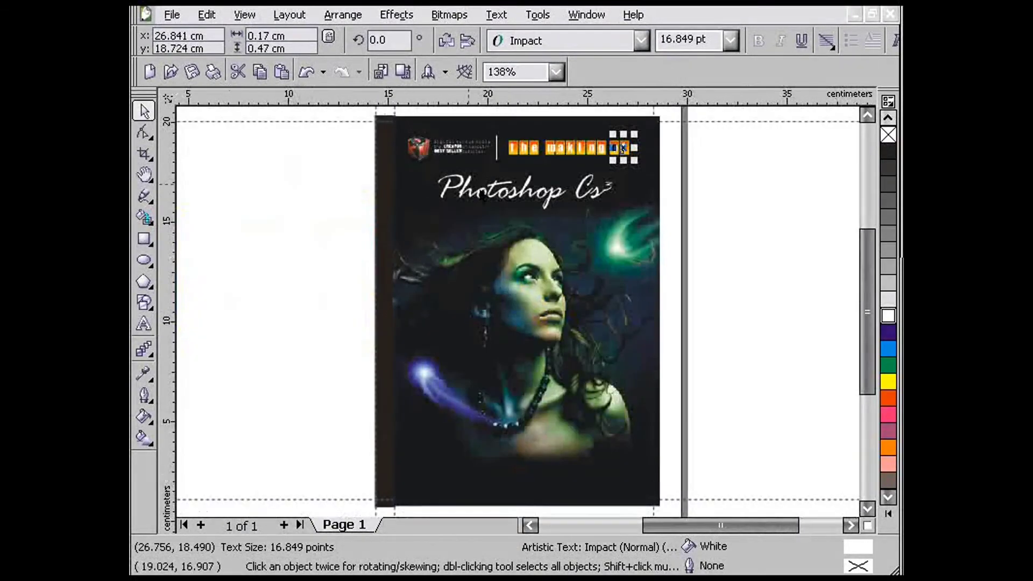
Step: Center the letters "f" and "o" of the last group horizontally on their own tiles
{"action": "left_click", "coordinate": [735, 199]}
{"action": "scroll", "coordinate": [621, 177], "scroll_direction": "up", "scroll_amount": 2}
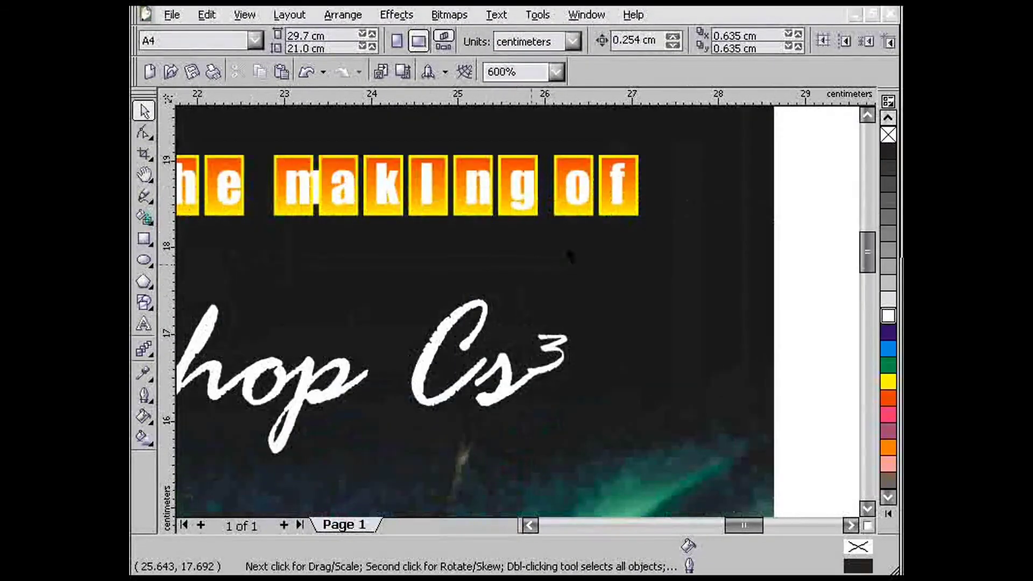
{"action": "left_click", "coordinate": [617, 195]}
{"action": "left_click", "coordinate": [634, 205], "text": "shift"}
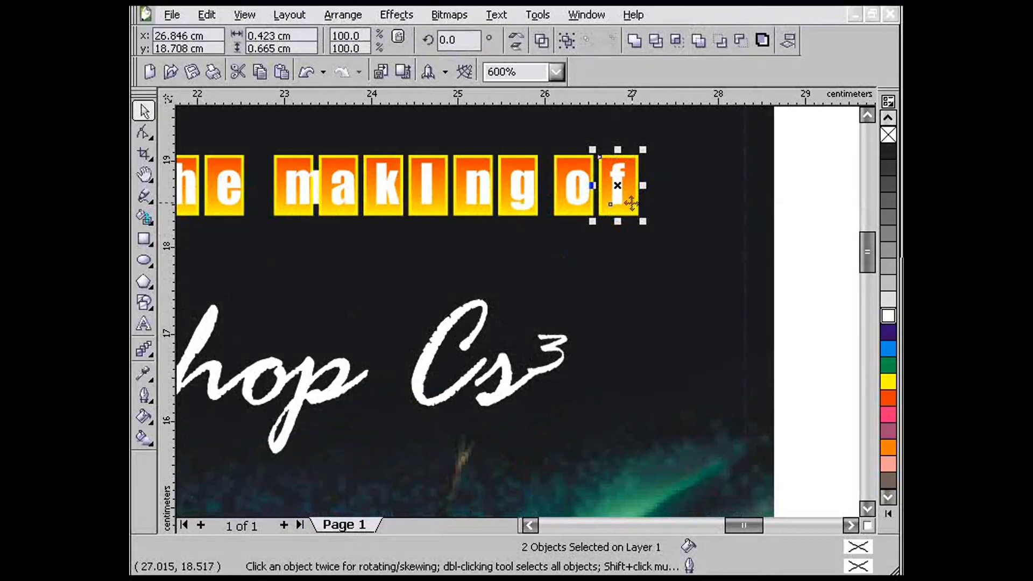
{"action": "left_click", "coordinate": [567, 194]}
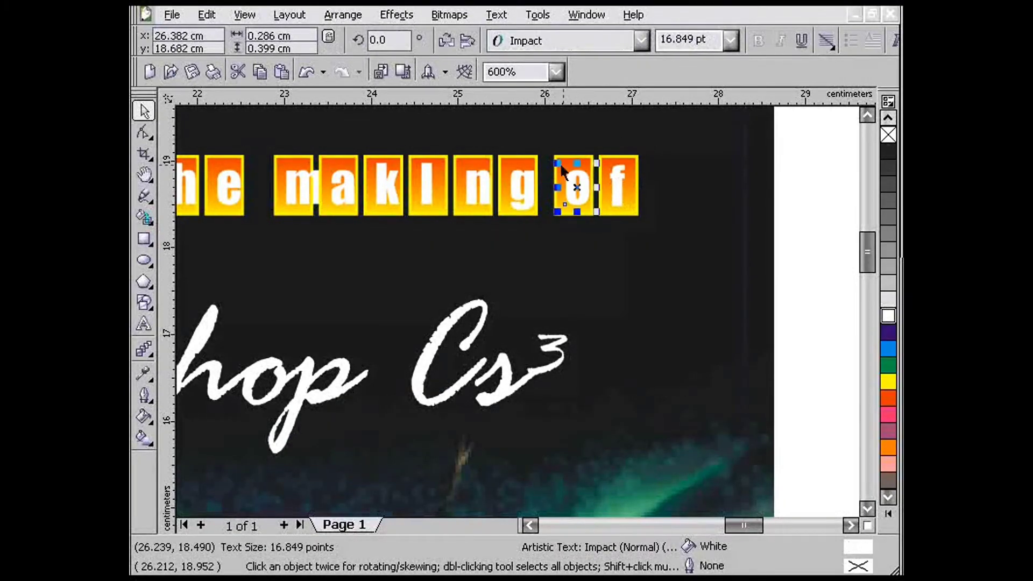
{"action": "left_click", "coordinate": [569, 164], "text": "shift"}
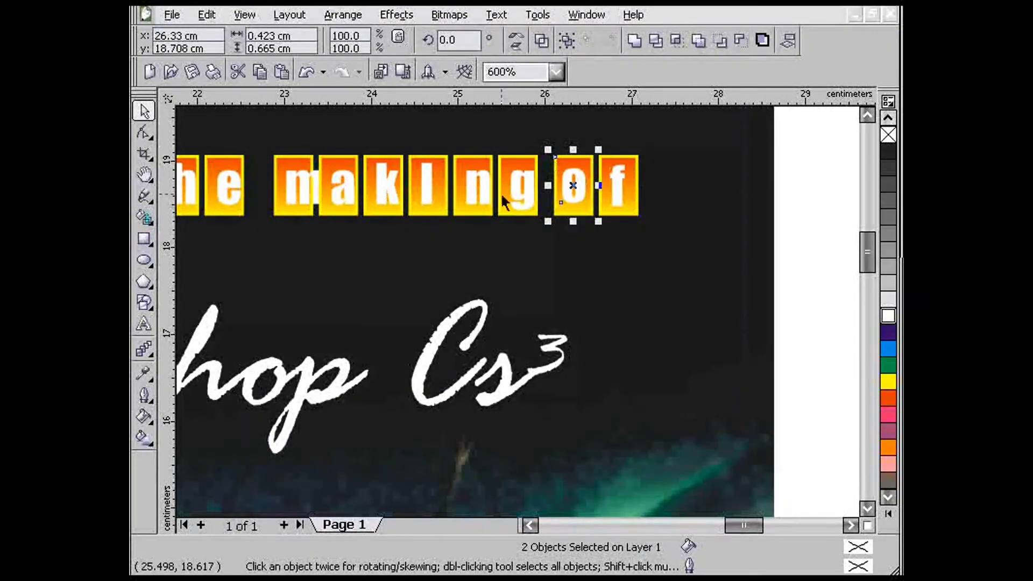
Step: Add the "g" and its tile to the selected "o" tile and center them all horizontally on the "g" tile
{"action": "left_click", "coordinate": [515, 187], "text": "shift"}
{"action": "left_click", "coordinate": [526, 162], "text": "shift"}
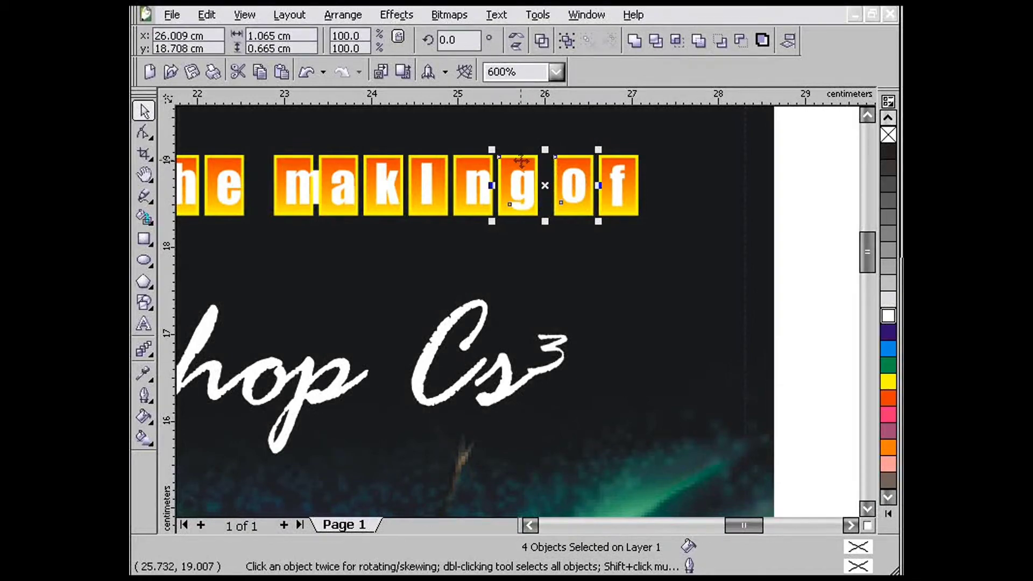
{"action": "key", "text": "l"}
Step: Center the letters "n", "i" and "k" of the second group on their own tiles
{"action": "left_click", "coordinate": [487, 189]}
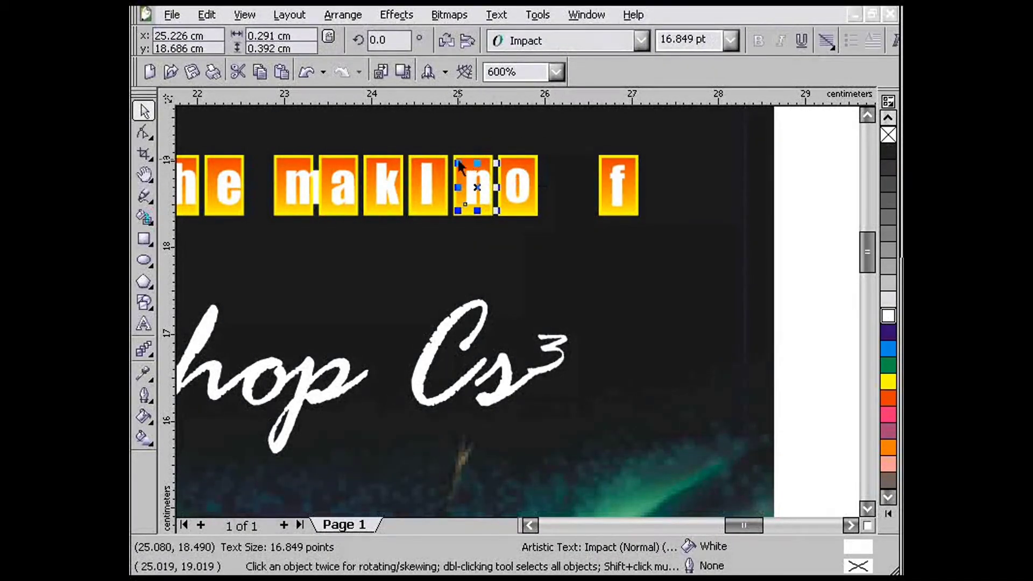
{"action": "left_click", "coordinate": [462, 160], "text": "shift"}
{"action": "key", "text": "e"}
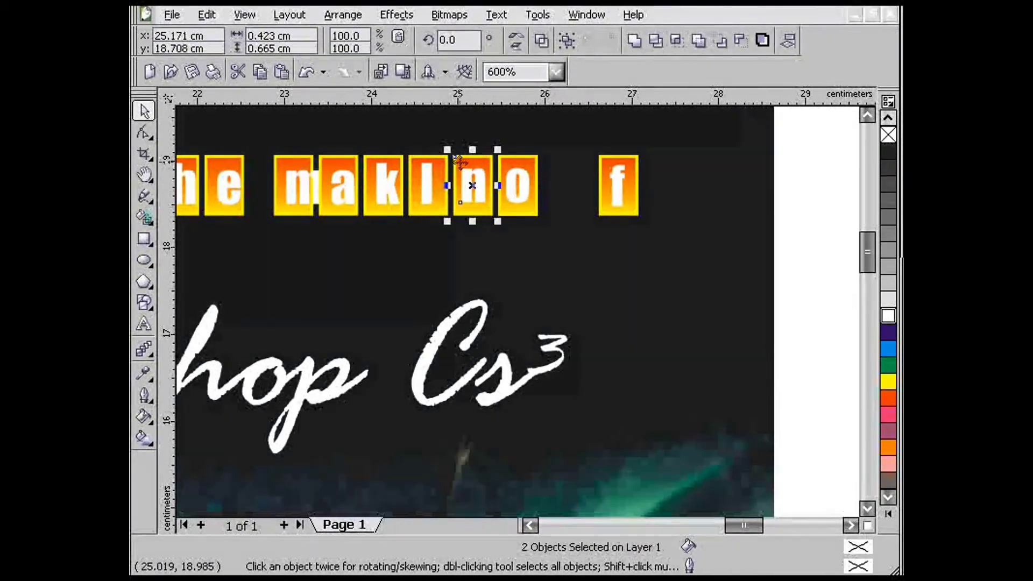
{"action": "left_click", "coordinate": [429, 187]}
{"action": "left_click", "coordinate": [441, 169], "text": "shift"}
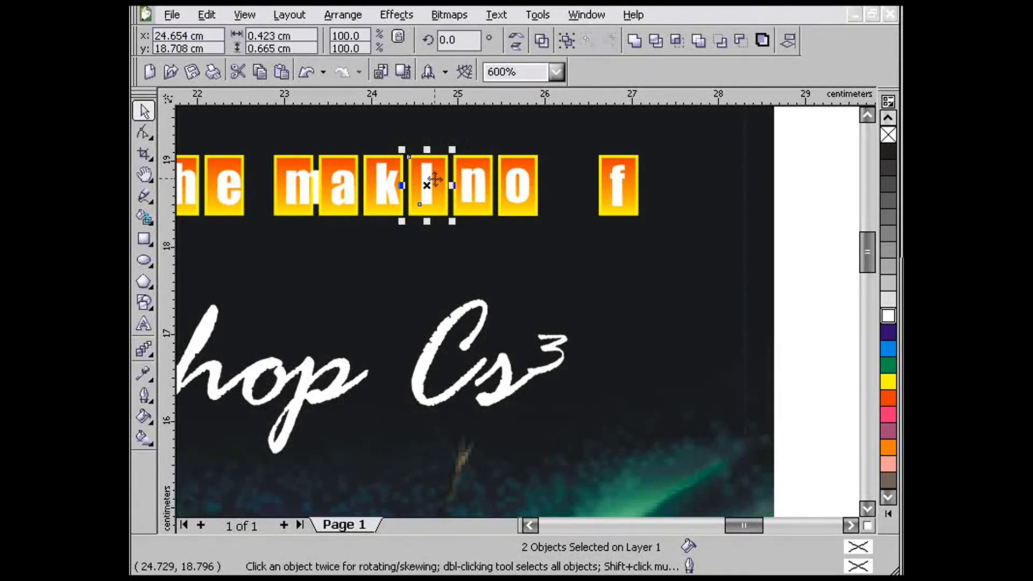
{"action": "key", "text": "e"}
{"action": "left_click", "coordinate": [392, 187]}
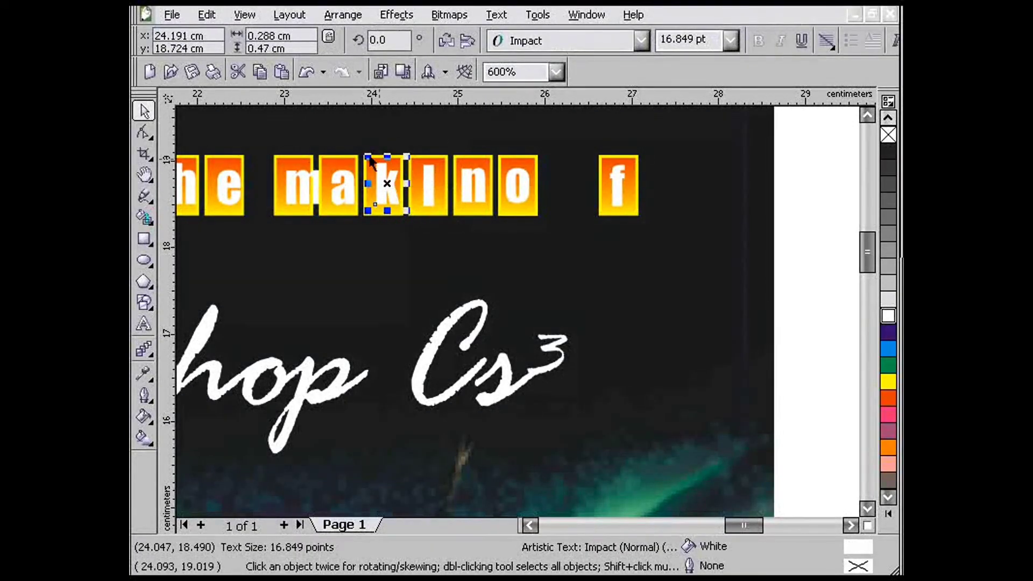
{"action": "left_click", "coordinate": [367, 170], "text": "shift"}
{"action": "key", "text": "e"}
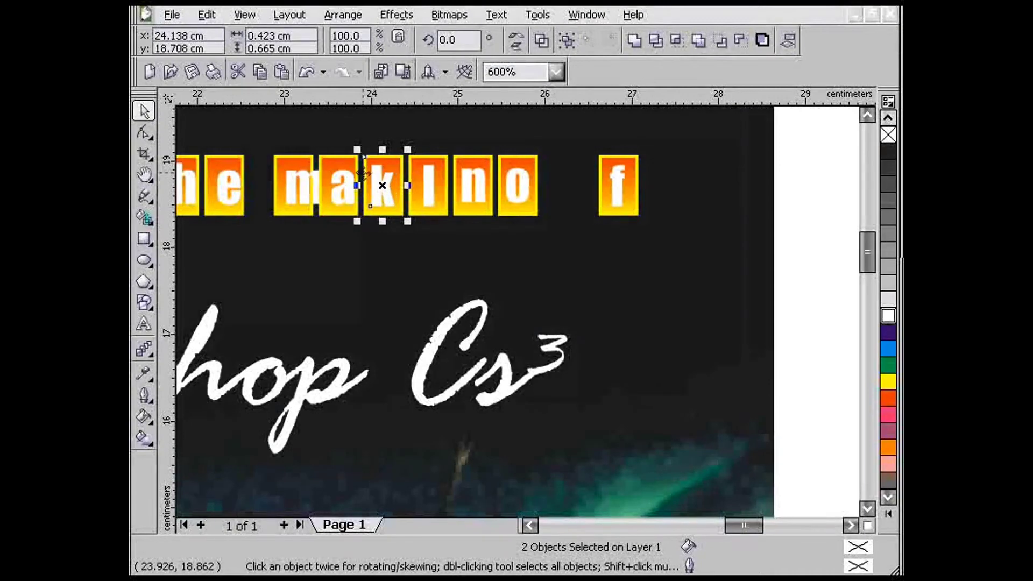
Step: Try to retype the letter in the fourth tile of the second group as a lowercase "i"
{"action": "double_click", "coordinate": [428, 189]}
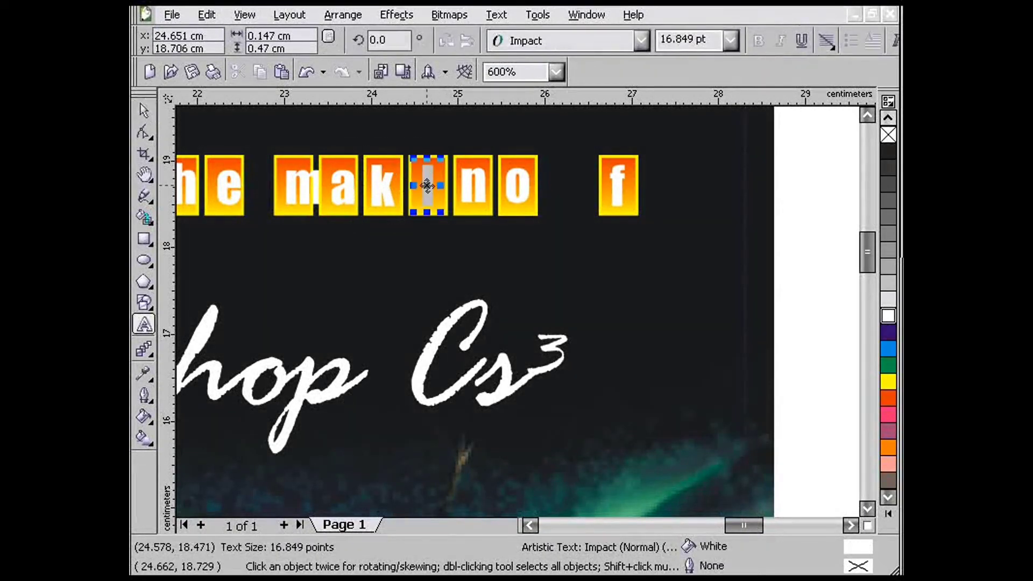
{"action": "key", "text": "ctrl+a"}
{"action": "type", "text": "i"}
{"action": "double_click", "coordinate": [294, 186]}
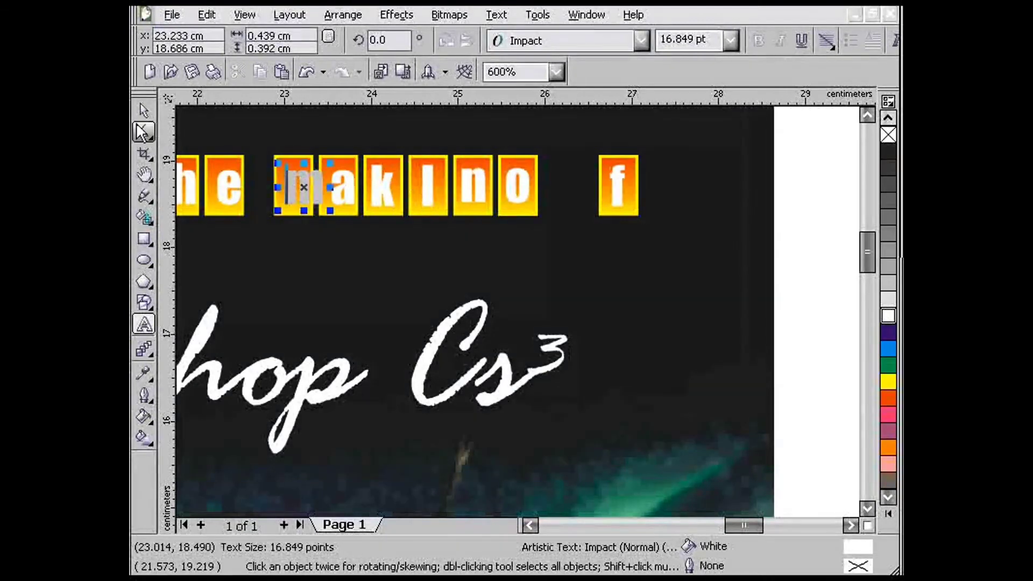
{"action": "left_click", "coordinate": [144, 110]}
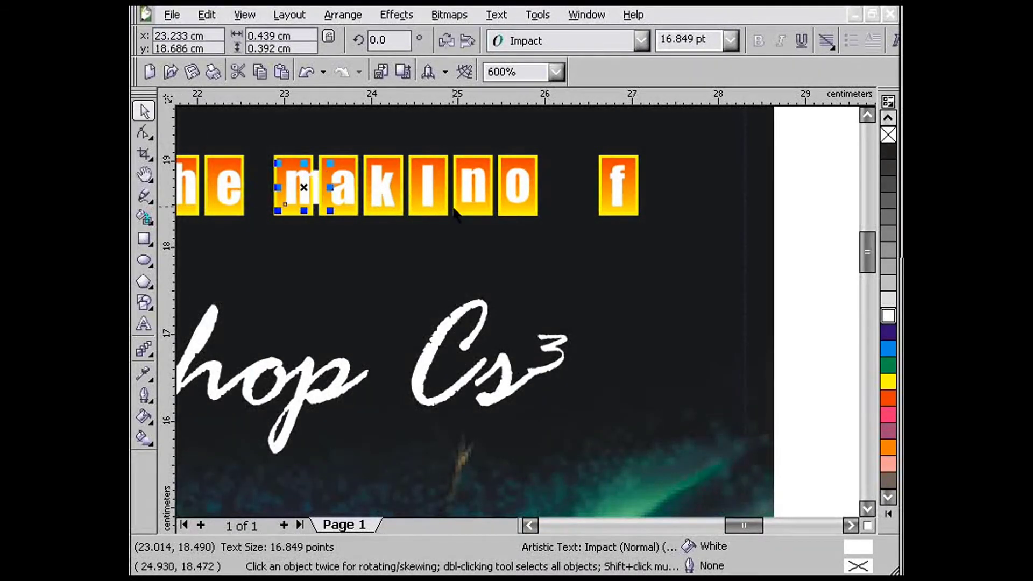
Step: Change the case of the "I" in the second group's fourth tile to lowercase
{"action": "left_click", "coordinate": [430, 194]}
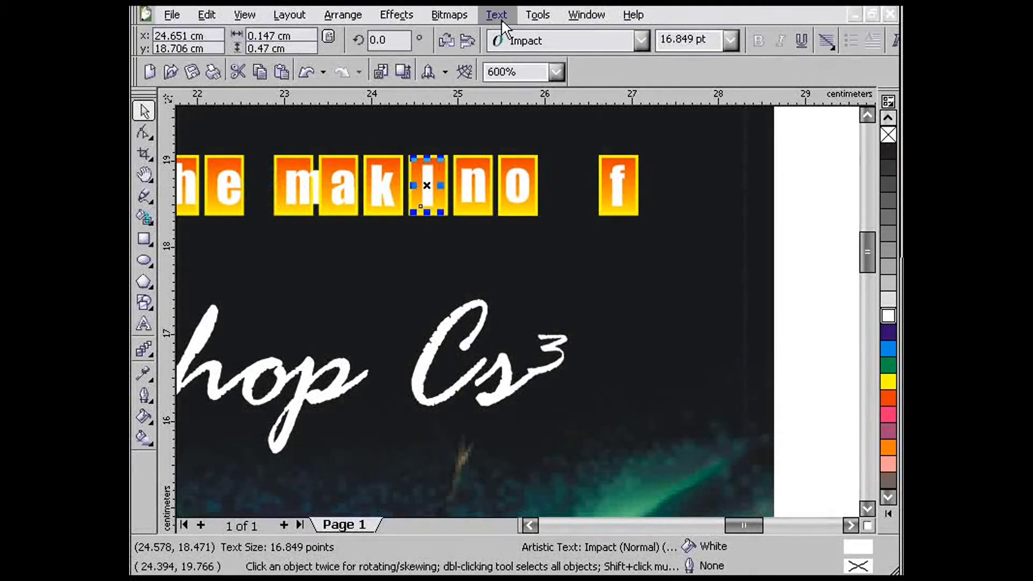
{"action": "left_click", "coordinate": [496, 15]}
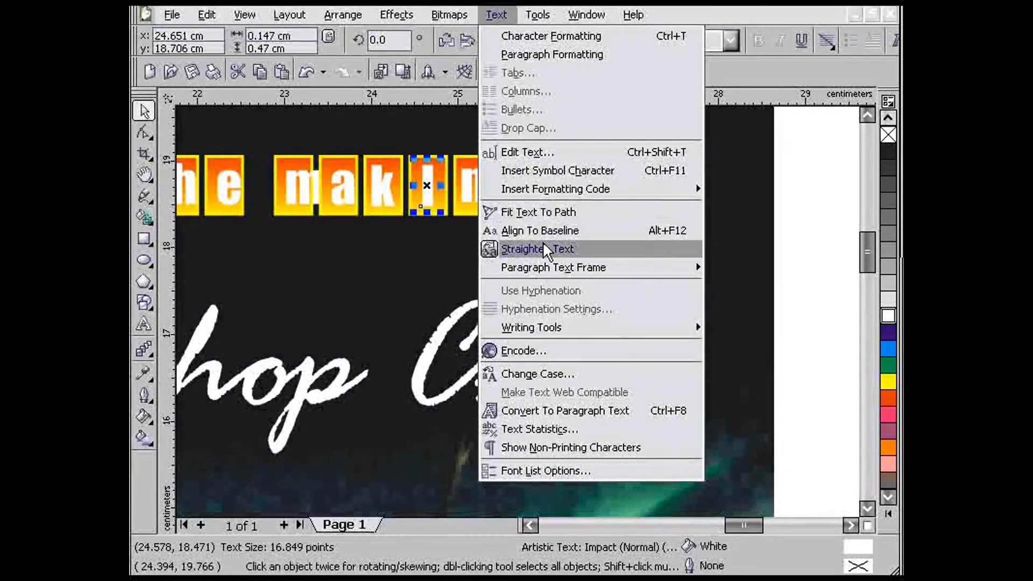
{"action": "mouse_move", "coordinate": [550, 195]}
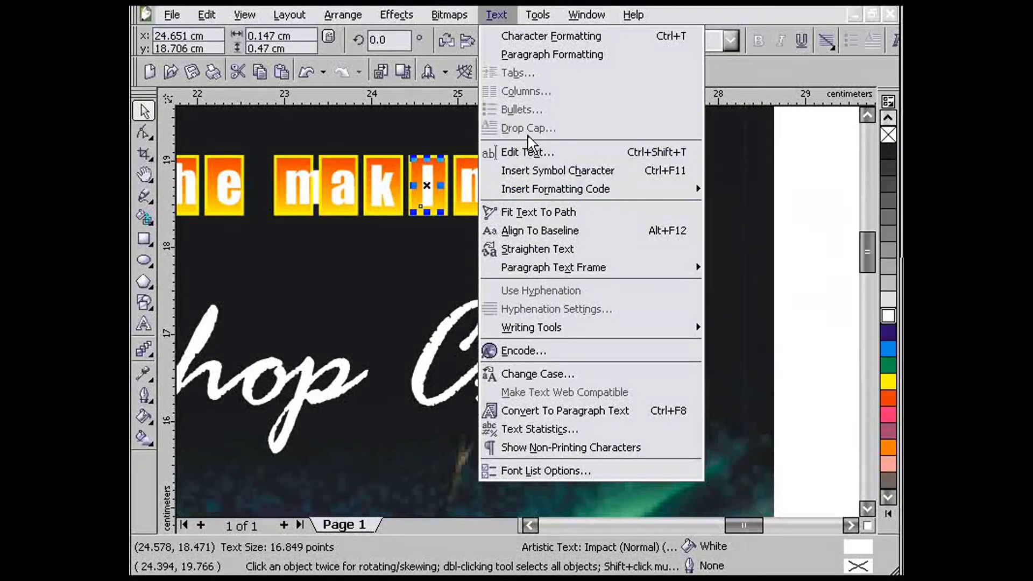
{"action": "left_click", "coordinate": [538, 374]}
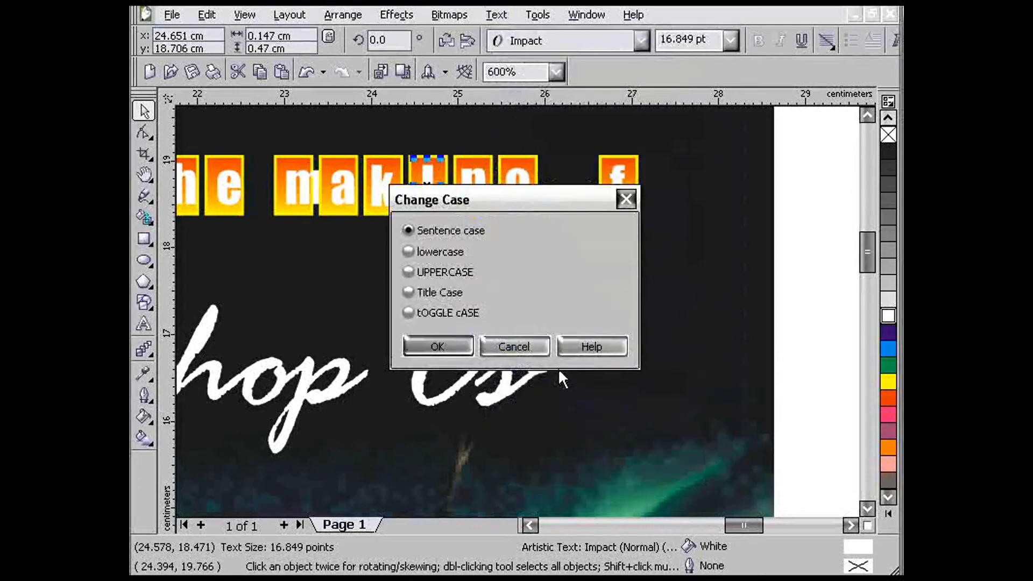
{"action": "left_click", "coordinate": [440, 252]}
{"action": "left_click", "coordinate": [437, 347]}
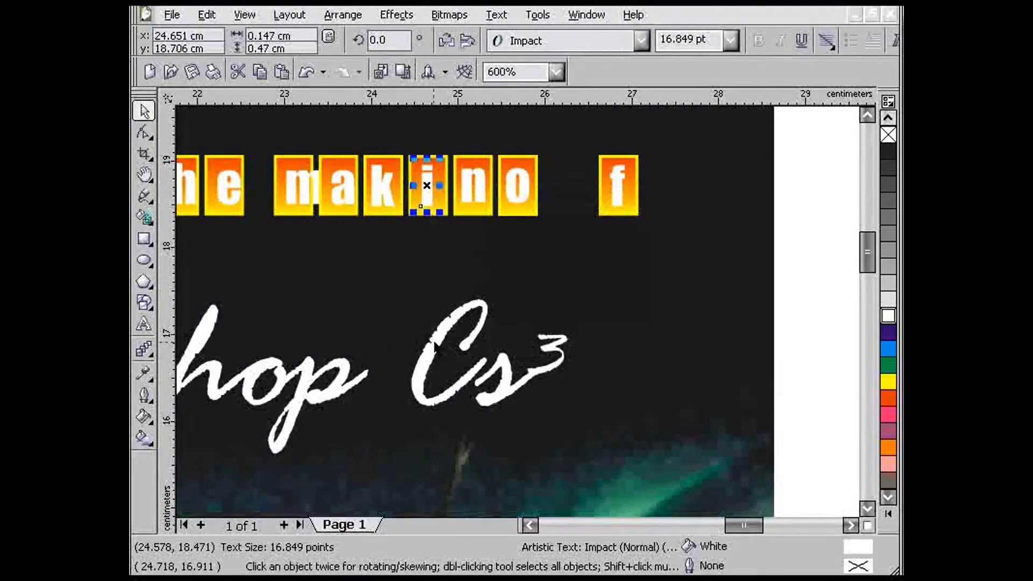
Step: Center the letters "a" and "m" of the second group horizontally on their own tiles
{"action": "left_click", "coordinate": [340, 204]}
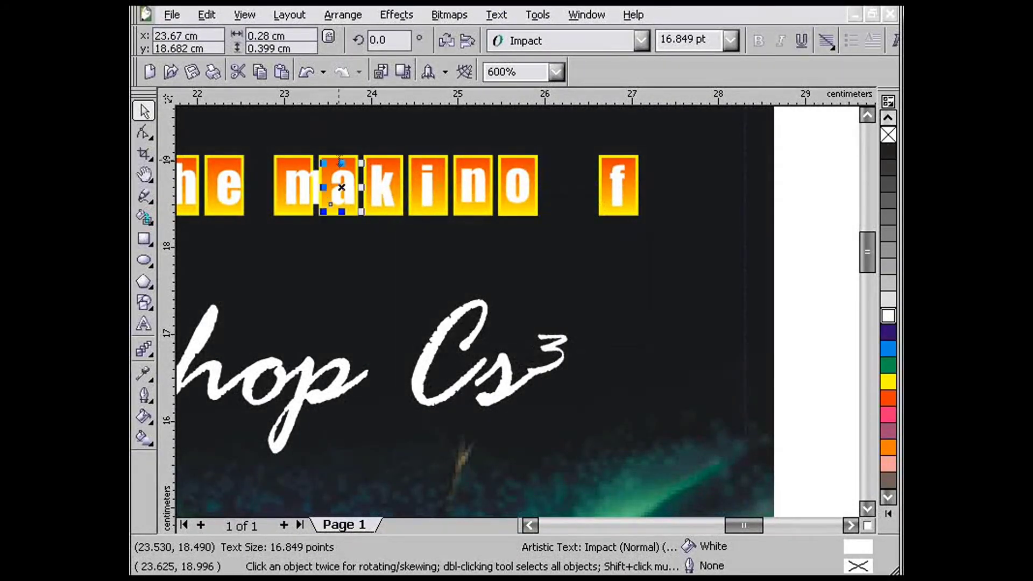
{"action": "left_click", "coordinate": [340, 188], "text": "shift"}
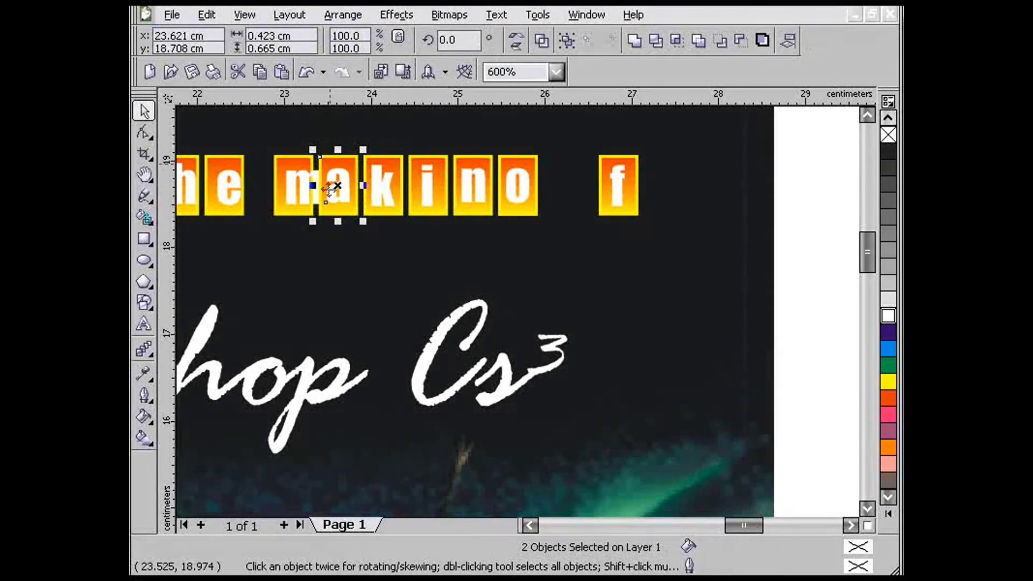
{"action": "left_click", "coordinate": [293, 186]}
{"action": "left_click", "coordinate": [292, 161], "text": "shift"}
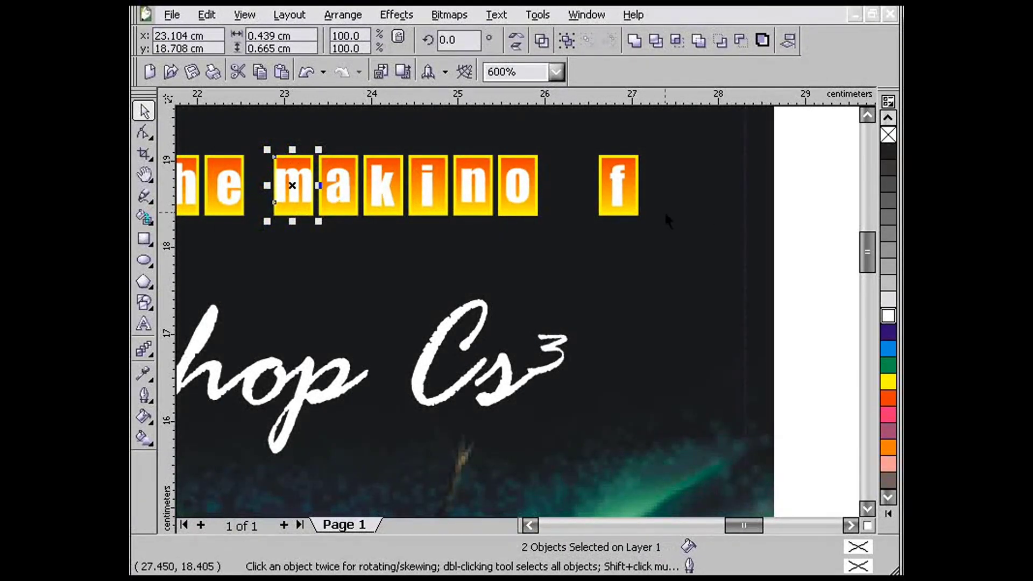
Step: Replace the "o" in the last tile of the second group with "g" so the group spells "making"
{"action": "double_click", "coordinate": [512, 189]}
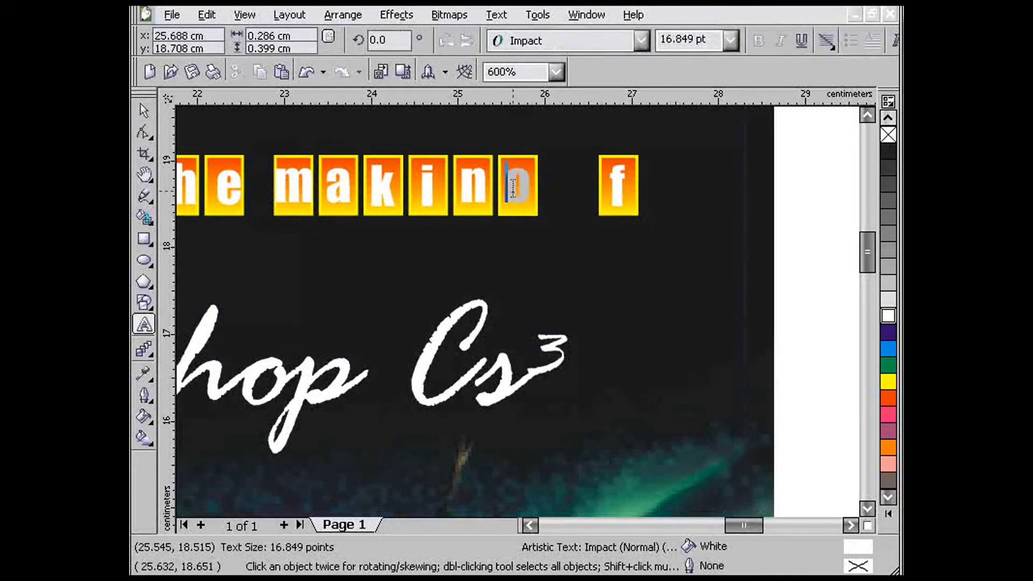
{"action": "key", "text": "shift+Right"}
{"action": "type", "text": "g"}
{"action": "key", "text": "ctrl+space"}
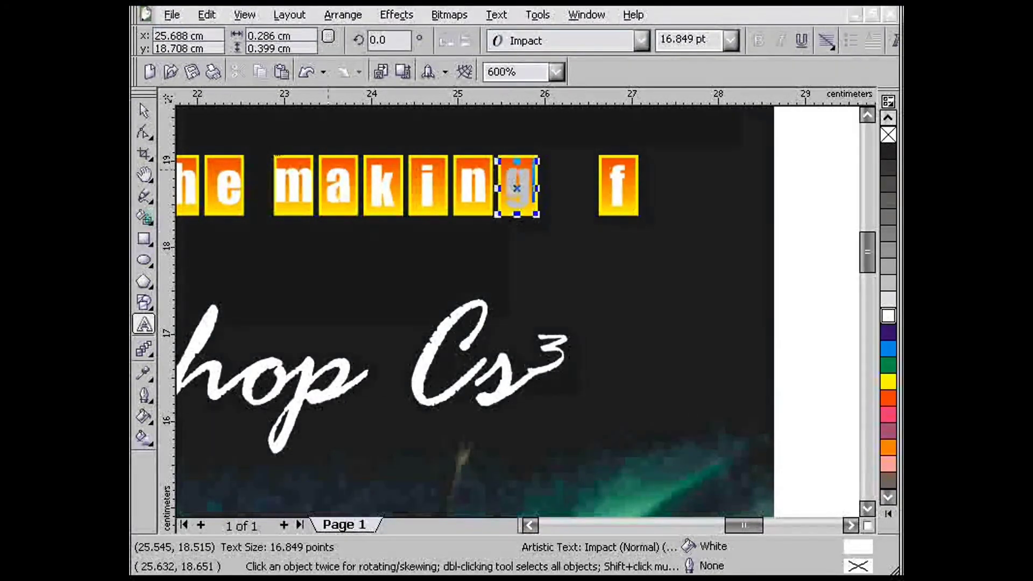
{"action": "left_click", "coordinate": [146, 113]}
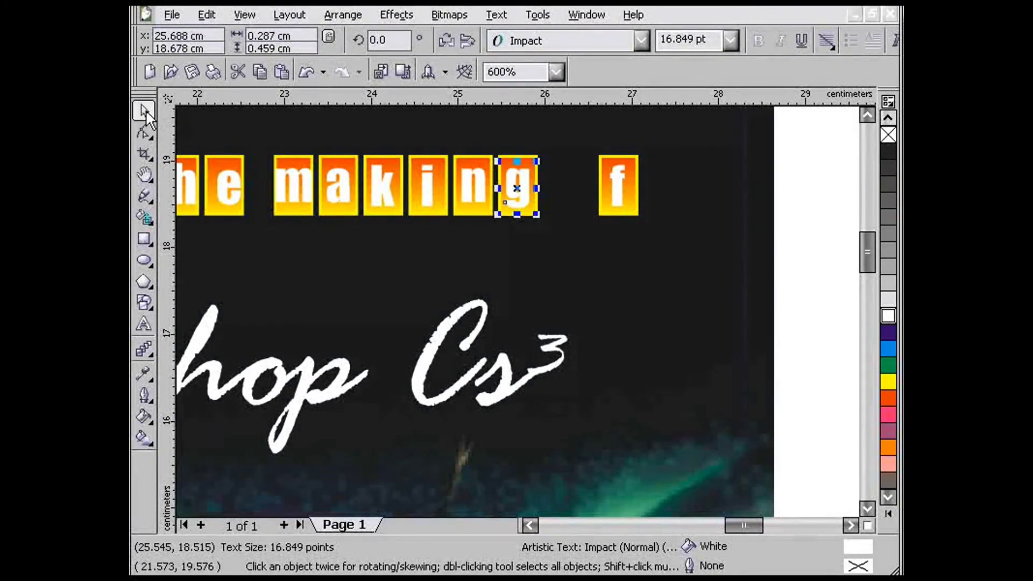
Step: Duplicate the "f" tile with its letter and place the copy directly to its right, about 0.5 cm away
{"action": "left_click", "coordinate": [530, 526]}
{"action": "left_click", "coordinate": [530, 525]}
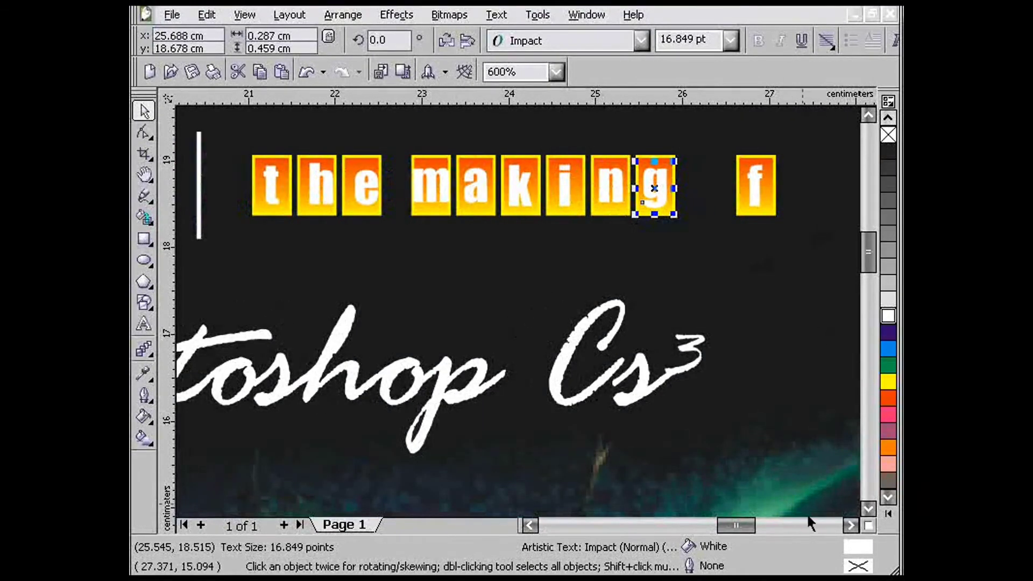
{"action": "left_click", "coordinate": [850, 526]}
{"action": "scroll", "coordinate": [756, 265], "scroll_direction": "down", "scroll_amount": 1}
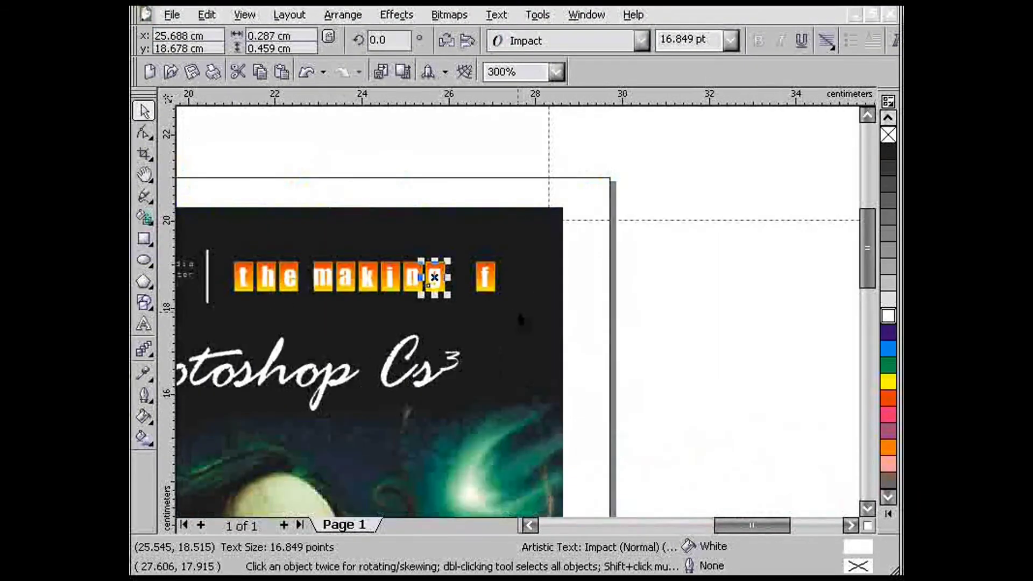
{"action": "scroll", "coordinate": [520, 320], "scroll_direction": "up", "scroll_amount": 1}
{"action": "left_click_drag", "start_coordinate": [654, 189], "coordinate": [431, 318]}
{"action": "left_click_drag", "start_coordinate": [451, 245], "coordinate": [497, 247]}
{"action": "left_click_drag", "start_coordinate": [635, 311], "coordinate": [437, 204]}
{"action": "left_click", "coordinate": [466, 256]}
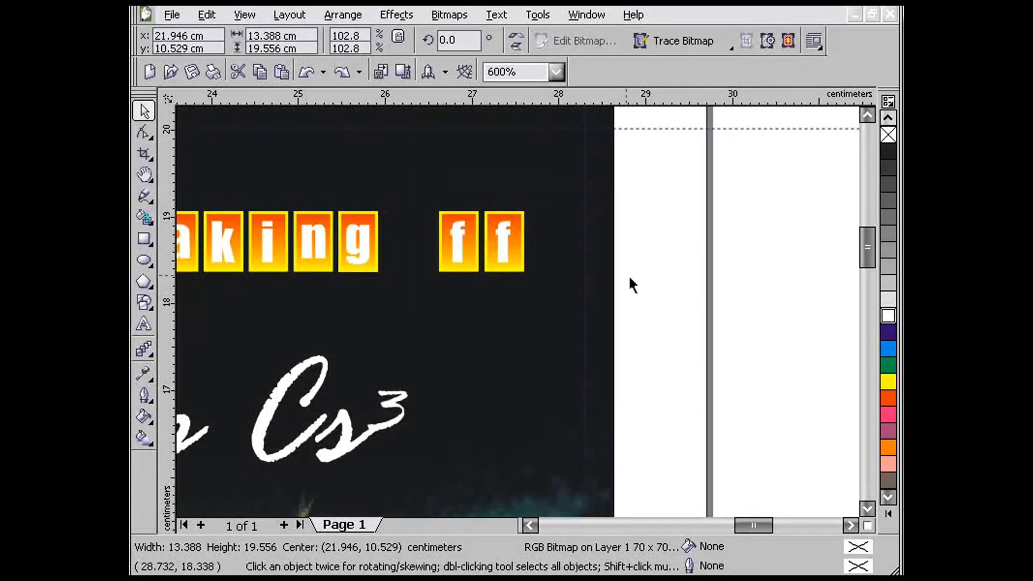
Step: Move the last two letter tiles left to about 0.3 cm from "making" and replace the first "f" with "o"
{"action": "left_click_drag", "start_coordinate": [643, 292], "coordinate": [418, 175]}
{"action": "left_click_drag", "start_coordinate": [457, 242], "coordinate": [425, 243]}
{"action": "left_click", "coordinate": [640, 301]}
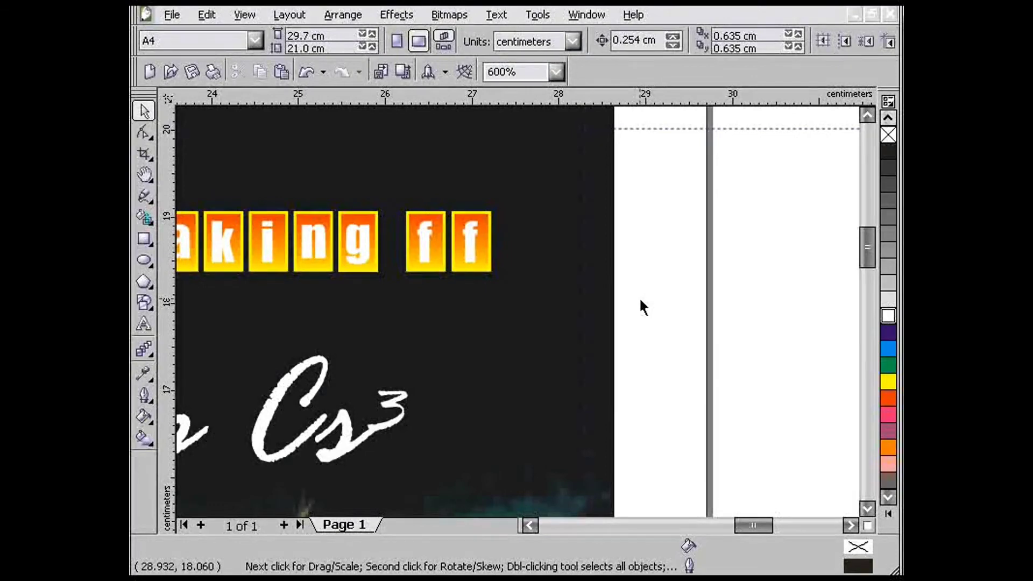
{"action": "left_click", "coordinate": [520, 318]}
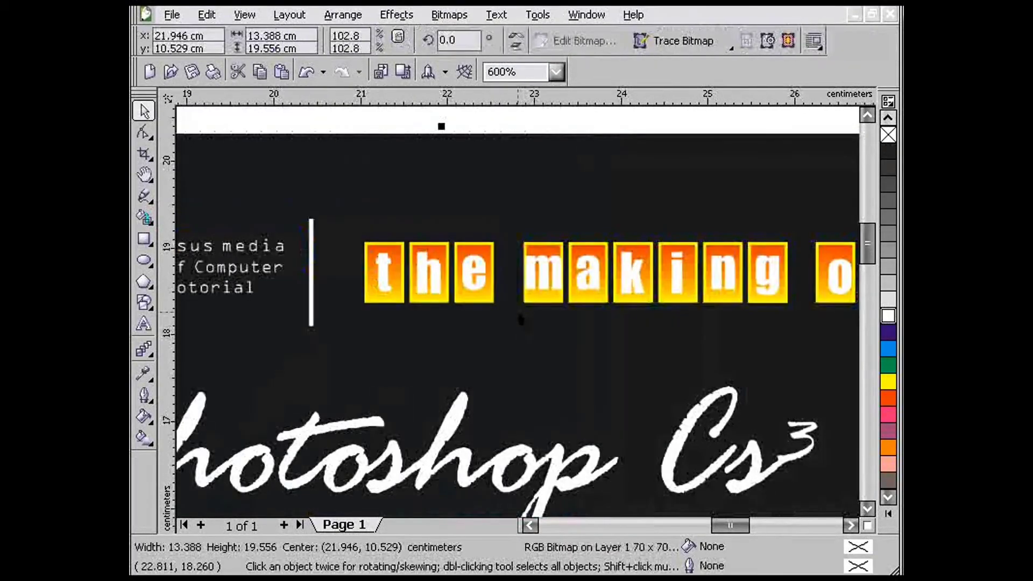
Step: Widen the "m" tile to about 0.52 cm and shift it with its letter slightly left, away from the "a" tile
{"action": "left_click", "coordinate": [559, 302]}
{"action": "left_click_drag", "start_coordinate": [524, 273], "coordinate": [522, 279]}
{"action": "left_click", "coordinate": [545, 275], "text": "shift"}
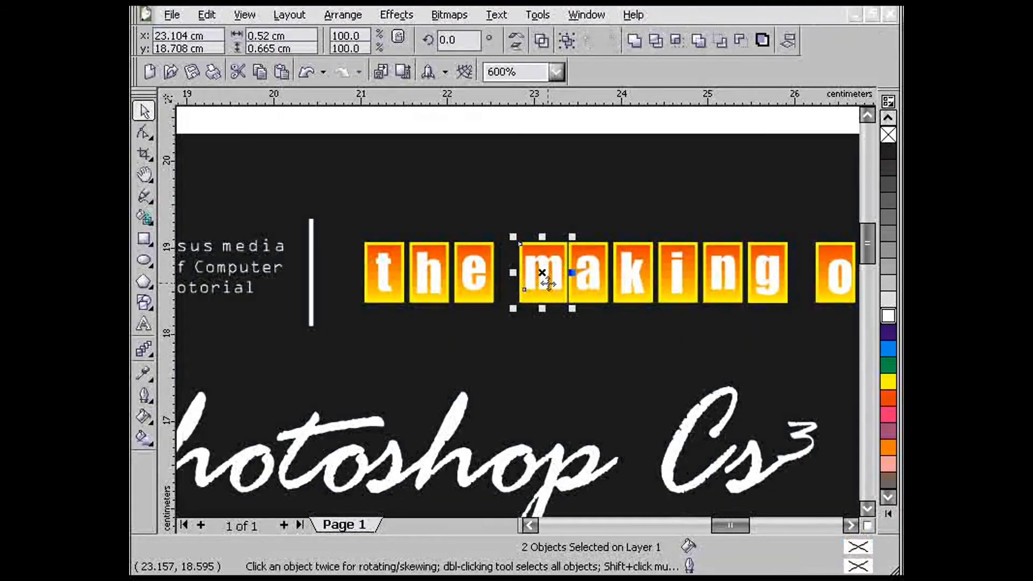
{"action": "key", "text": "F8"}
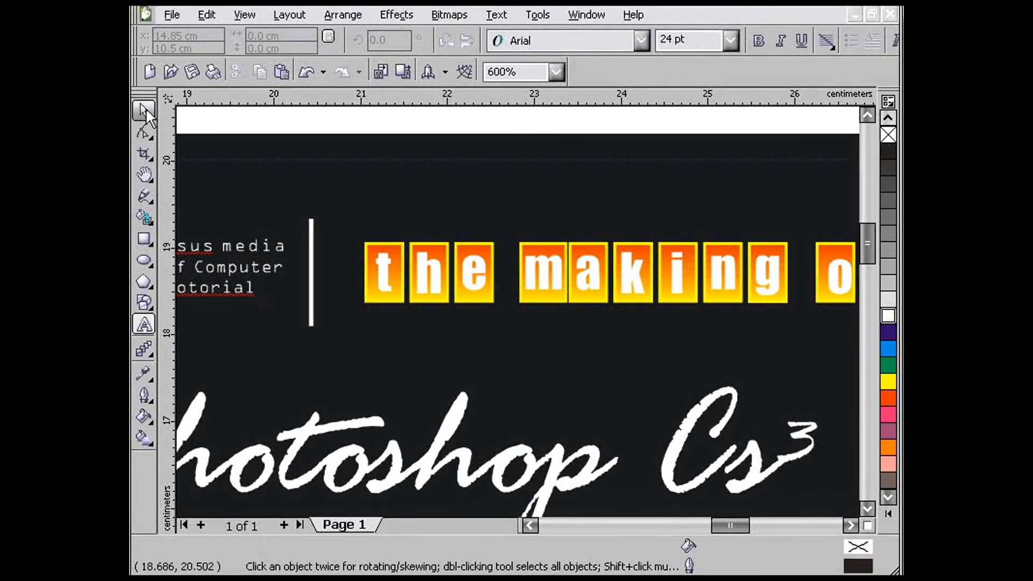
{"action": "left_click", "coordinate": [144, 111]}
{"action": "left_click_drag", "start_coordinate": [577, 130], "coordinate": [487, 357]}
{"action": "left_click_drag", "start_coordinate": [541, 286], "coordinate": [537, 289]}
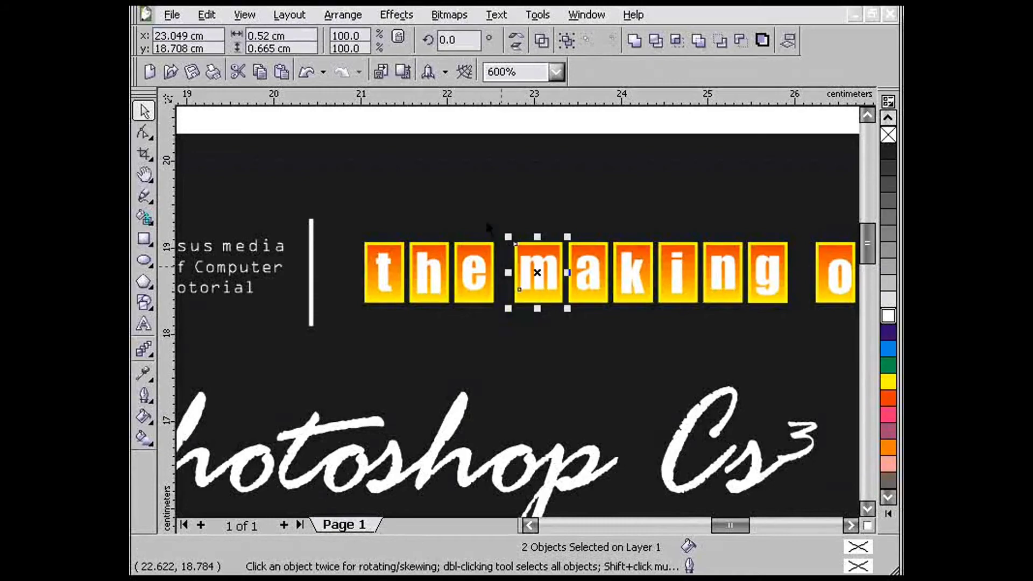
{"action": "left_click", "coordinate": [462, 130]}
Step: Check the finished heading above the title at a wider view and switch to the open cover cd.cdr document
{"action": "key", "text": "F3"}
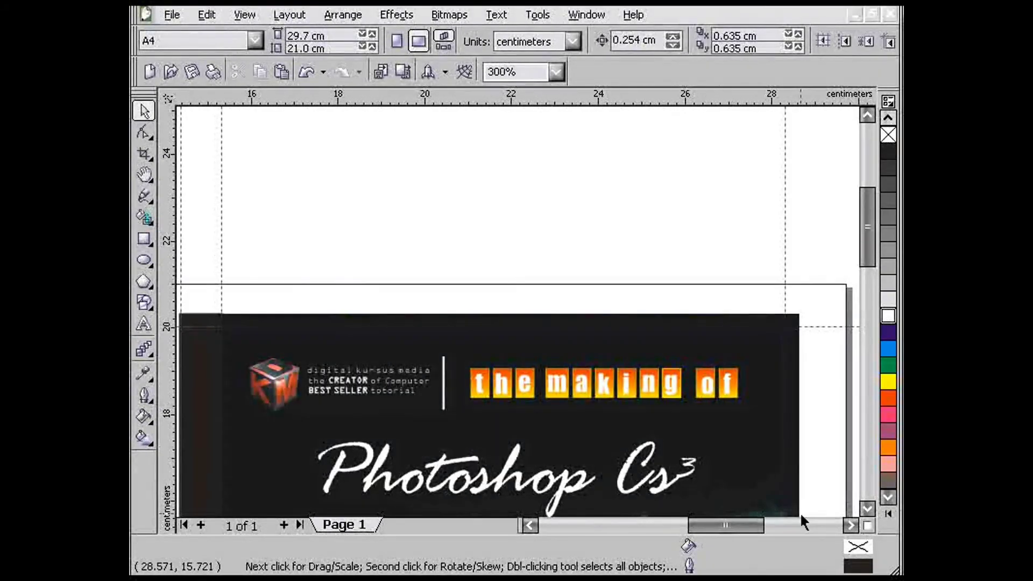
{"action": "left_click", "coordinate": [867, 508]}
{"action": "left_click", "coordinate": [867, 509]}
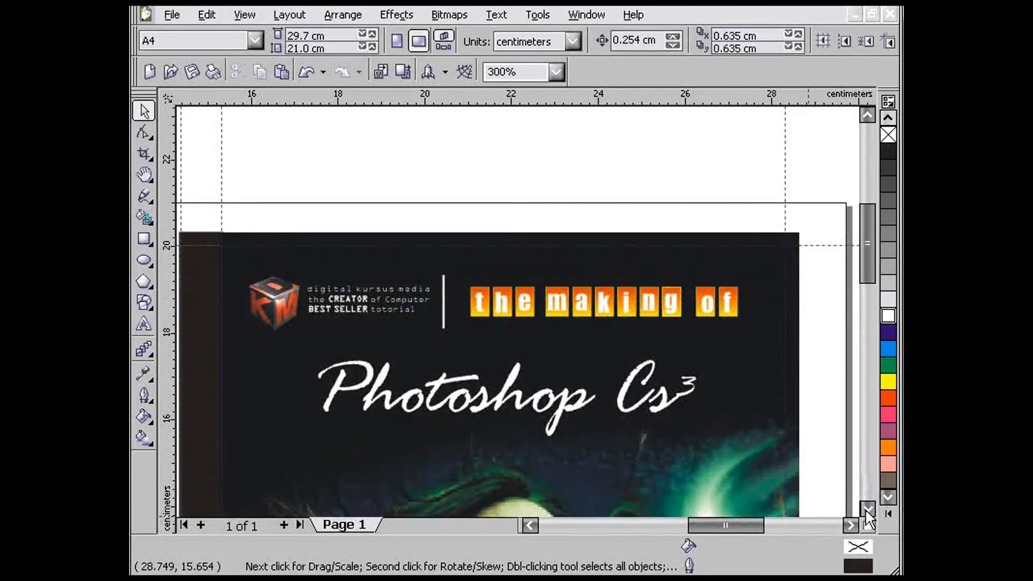
{"action": "key", "text": "F3"}
{"action": "left_click", "coordinate": [381, 341]}
{"action": "left_click", "coordinate": [580, 20]}
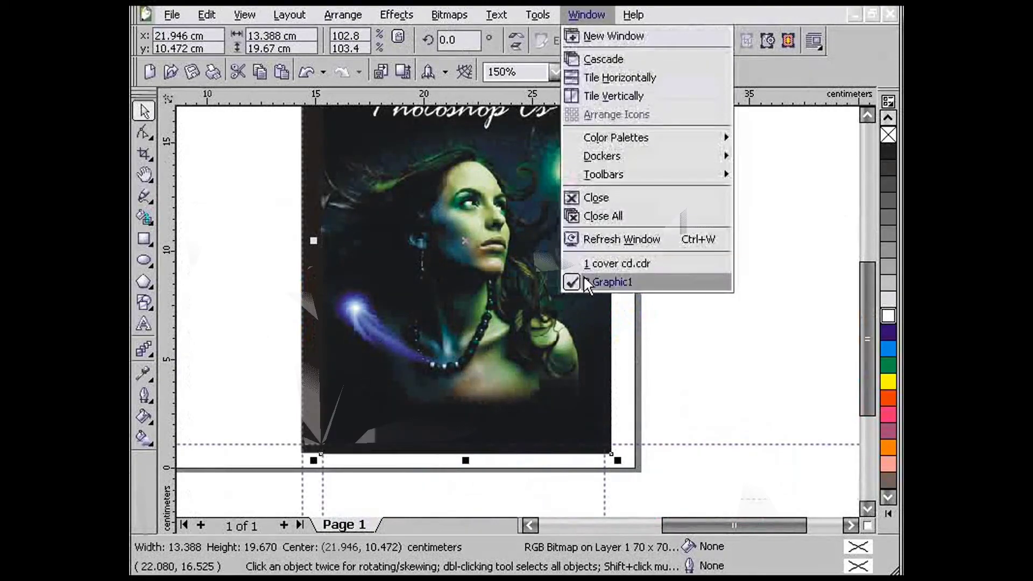
{"action": "left_click", "coordinate": [583, 263]}
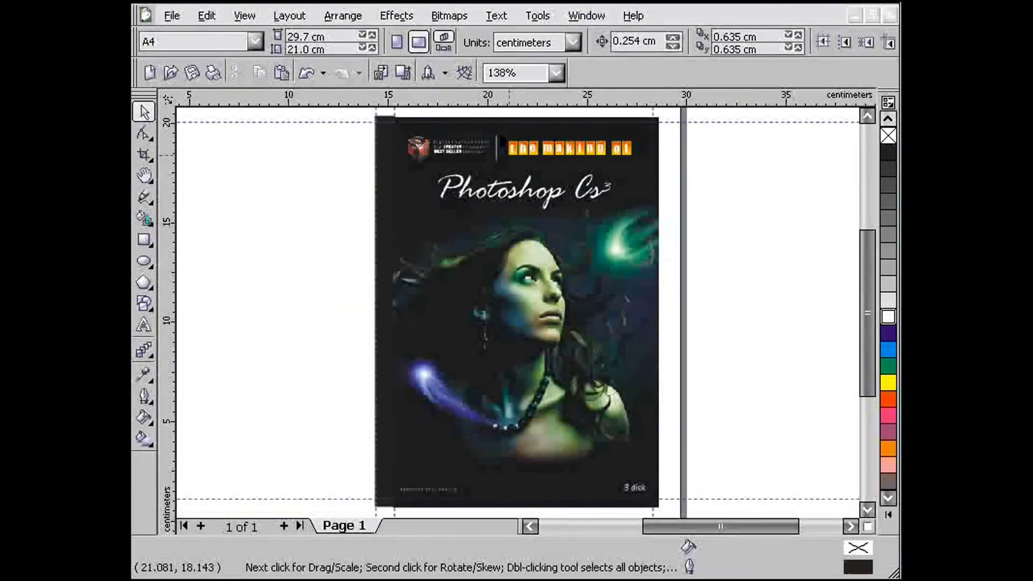
Step: Copy all the "the making of" tiles and letters to the empty area left of the cover and group the copy
{"action": "left_click_drag", "start_coordinate": [644, 159], "coordinate": [641, 159]}
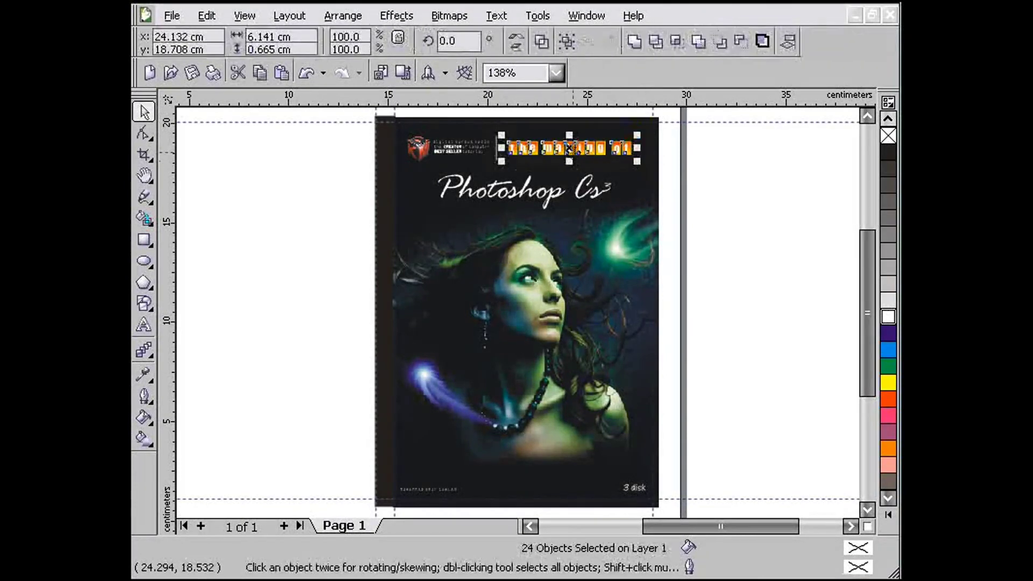
{"action": "left_click_drag", "start_coordinate": [571, 159], "coordinate": [267, 257]}
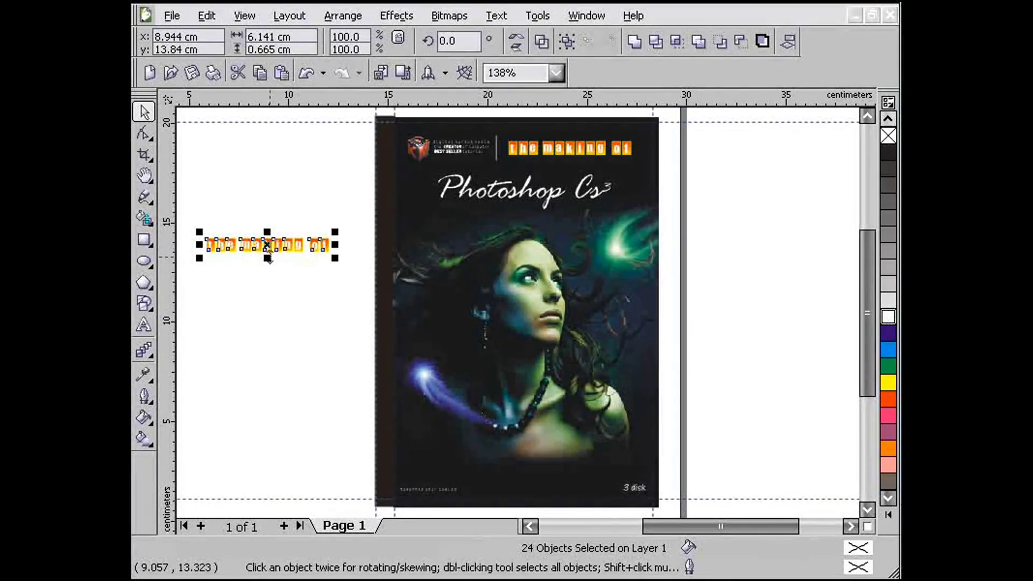
{"action": "key", "text": "ctrl+g"}
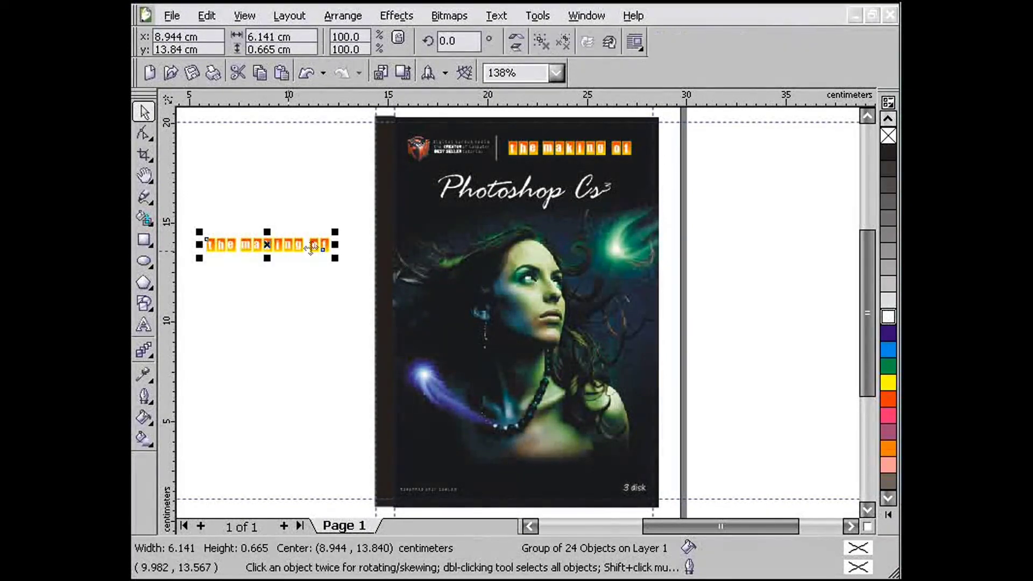
Step: Rotate the copied heading group 90° and mirror it vertically so that it runs downward at 270°
{"action": "double_click", "coordinate": [452, 41]}
{"action": "type", "text": "9"}
{"action": "key", "text": "Escape"}
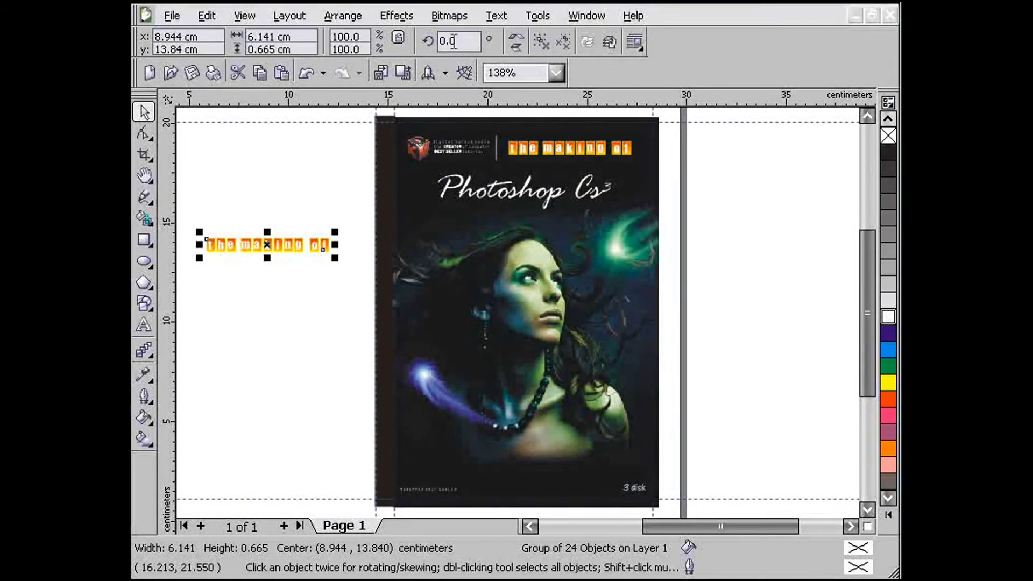
{"action": "type", "text": "90"}
{"action": "key", "text": "Return"}
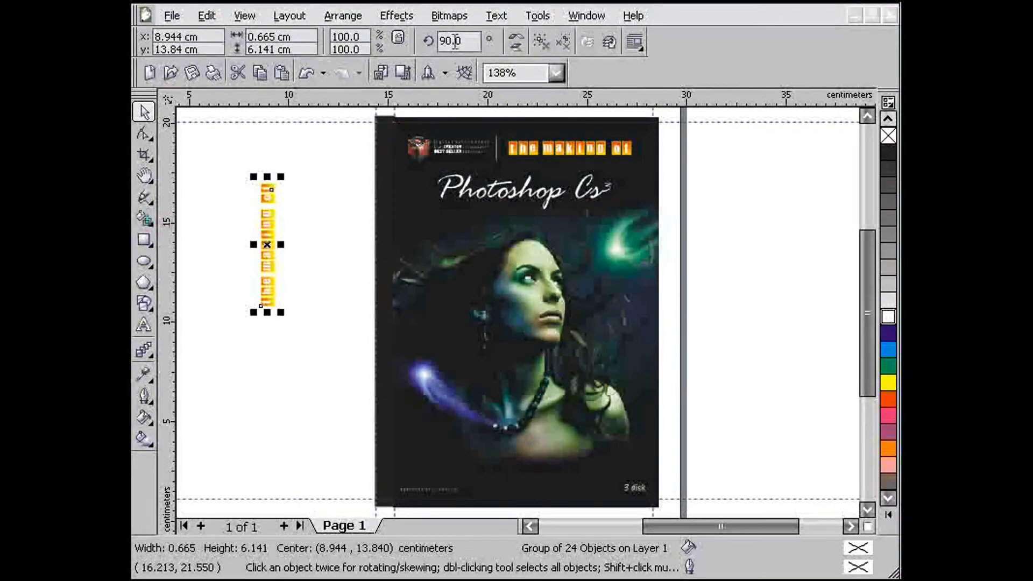
{"action": "left_click", "coordinate": [521, 46]}
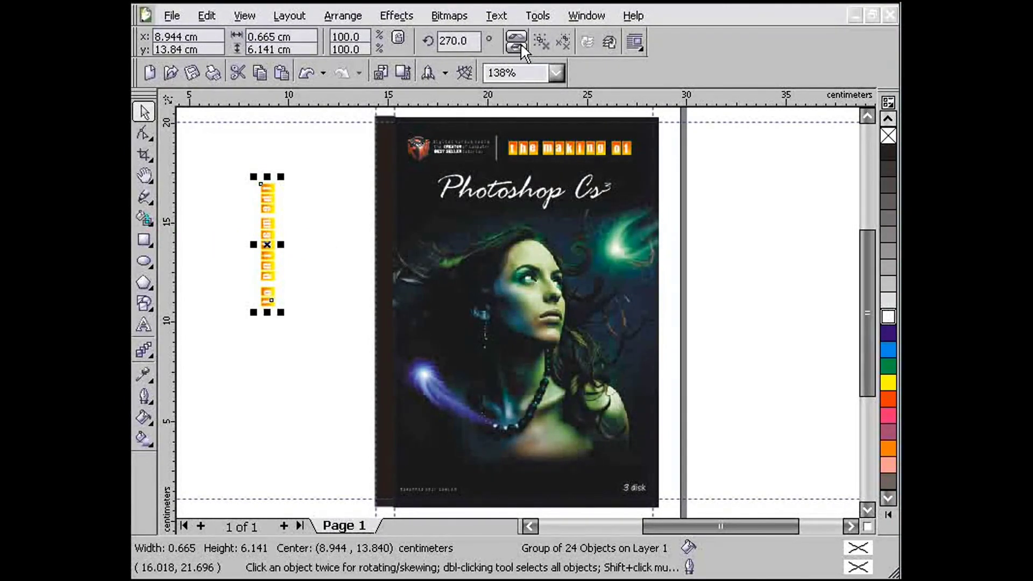
Step: Place the vertical heading group on the upper part of the spine and scale it down to about 0.4 cm wide
{"action": "left_click_drag", "start_coordinate": [266, 243], "coordinate": [380, 186]}
{"action": "scroll", "coordinate": [398, 140], "scroll_direction": "up", "scroll_amount": 3}
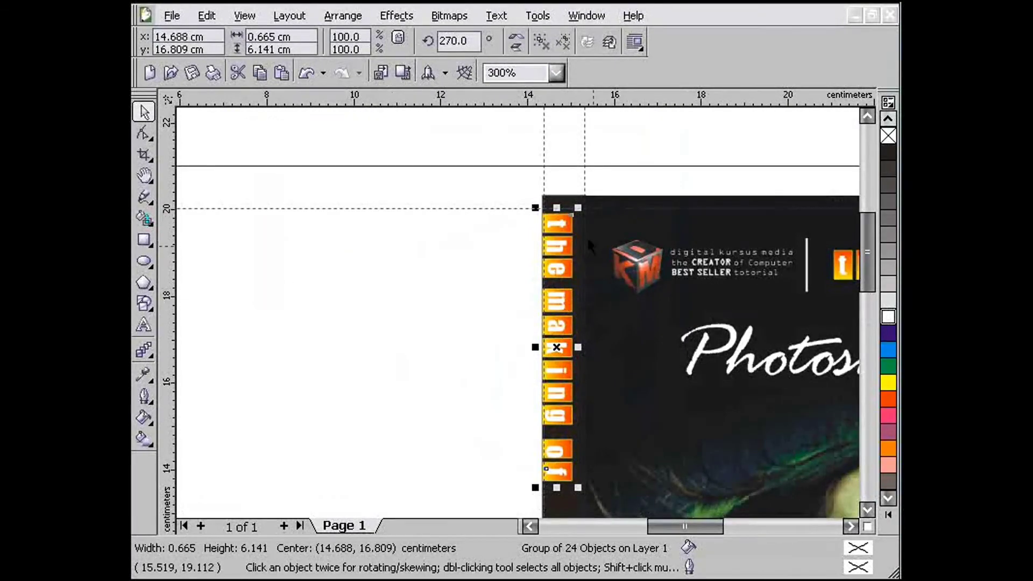
{"action": "left_click_drag", "start_coordinate": [578, 208], "coordinate": [570, 268]}
Step: Center the heading group horizontally on the spine rectangle and move it up to just below the top guideline
{"action": "left_click", "coordinate": [574, 243], "text": "shift"}
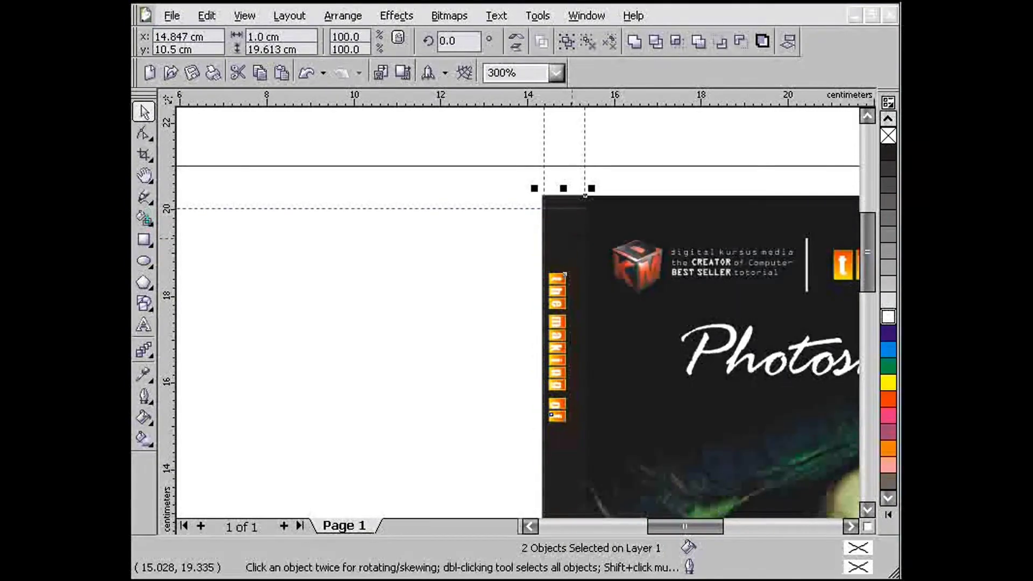
{"action": "key", "text": "c"}
{"action": "left_click_drag", "start_coordinate": [569, 345], "coordinate": [569, 314]}
{"action": "left_click_drag", "start_coordinate": [577, 241], "coordinate": [578, 234]}
{"action": "left_click", "coordinate": [521, 415]}
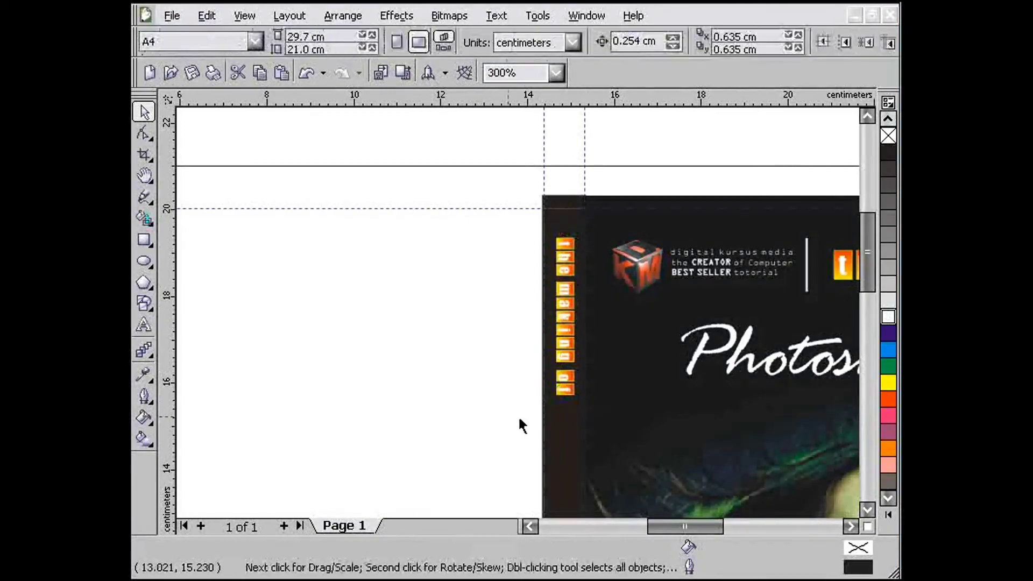
Step: Duplicate the "Photoshop Cs3" title group to the left of the cover and rotate the copy to 270°
{"action": "left_click_drag", "start_coordinate": [721, 354], "coordinate": [219, 313]}
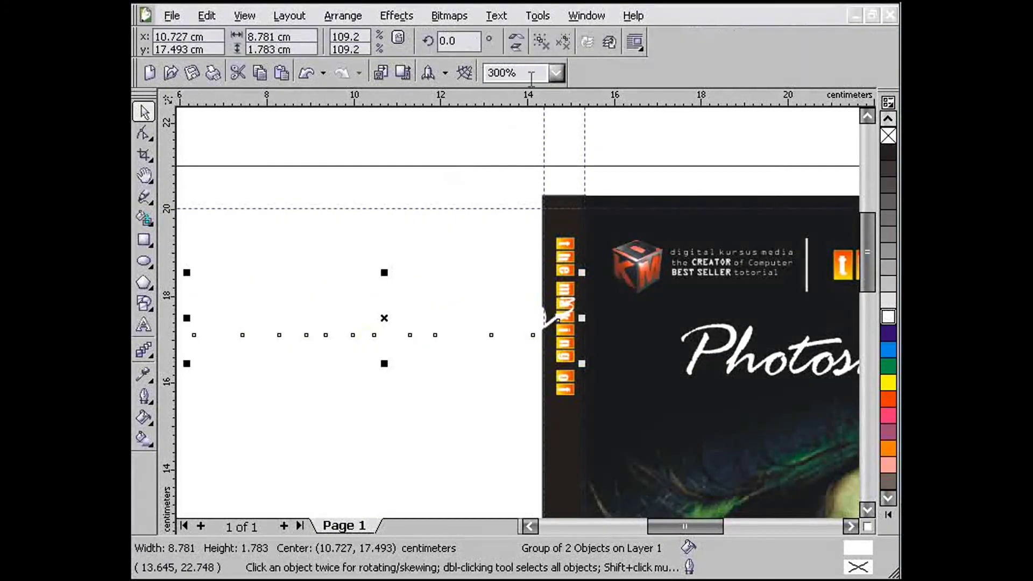
{"action": "left_click_drag", "start_coordinate": [456, 42], "coordinate": [425, 42]}
{"action": "type", "text": "270"}
{"action": "key", "text": "Return"}
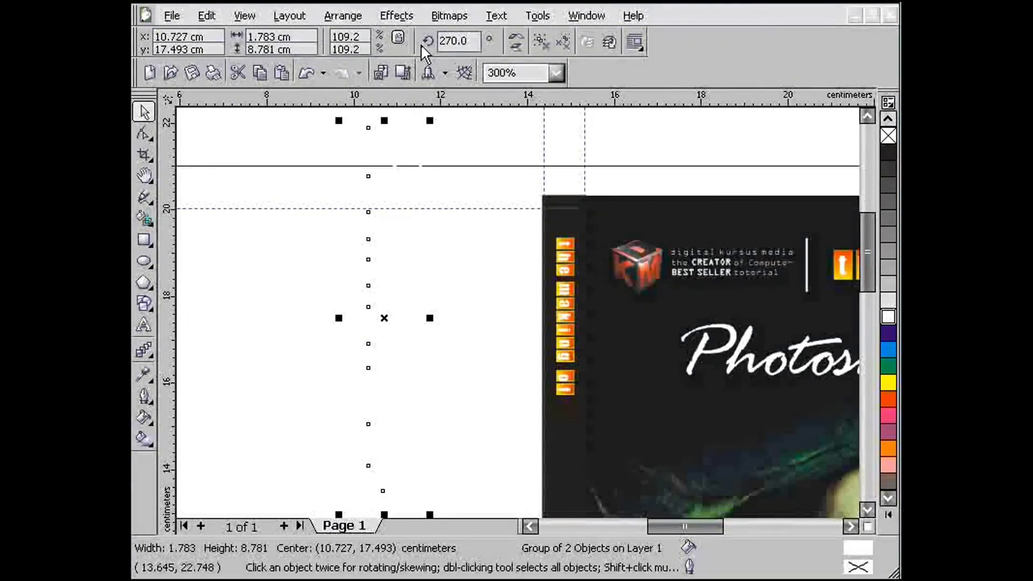
Step: Move the rotated title copy onto the spine and scale it down to 0.926 × 4.56 cm
{"action": "key", "text": "F3"}
{"action": "left_click_drag", "start_coordinate": [496, 414], "coordinate": [582, 463]}
{"action": "key", "text": "F3"}
{"action": "key", "text": "F3"}
{"action": "scroll", "coordinate": [519, 315], "scroll_direction": "up", "scroll_amount": 2}
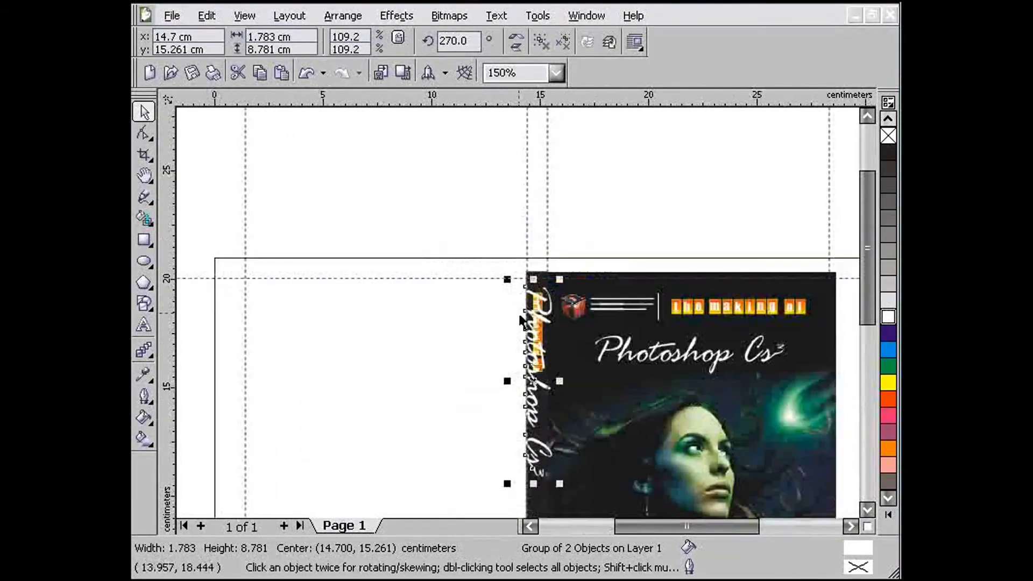
{"action": "left_click_drag", "start_coordinate": [562, 276], "coordinate": [545, 350]}
{"action": "scroll", "coordinate": [525, 401], "scroll_direction": "up", "scroll_amount": 2}
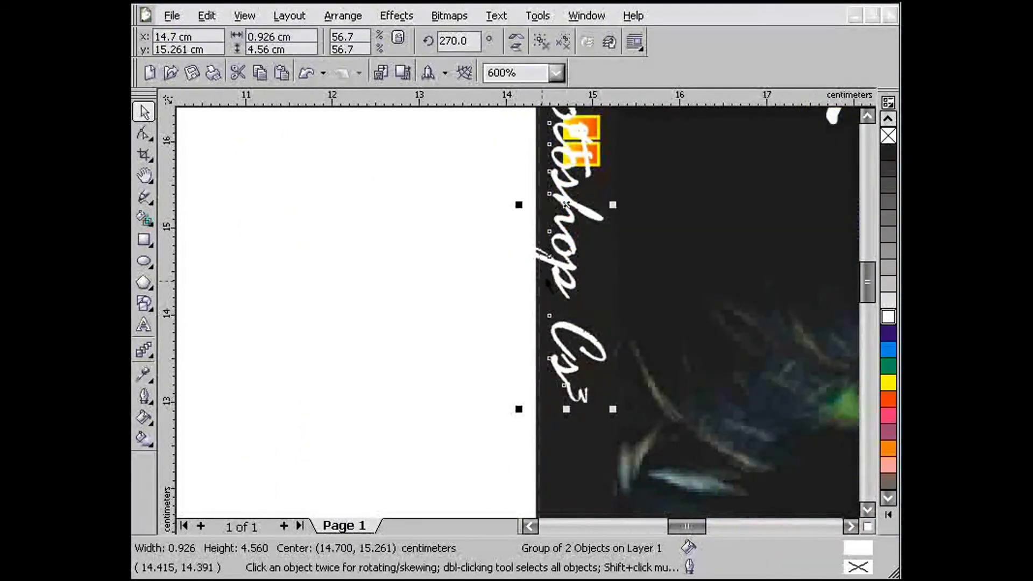
Step: Move the spine title down below the heading tiles and reduce it to 0.68 × 3.351 cm
{"action": "left_click_drag", "start_coordinate": [563, 266], "coordinate": [574, 414]}
{"action": "key", "text": "F3"}
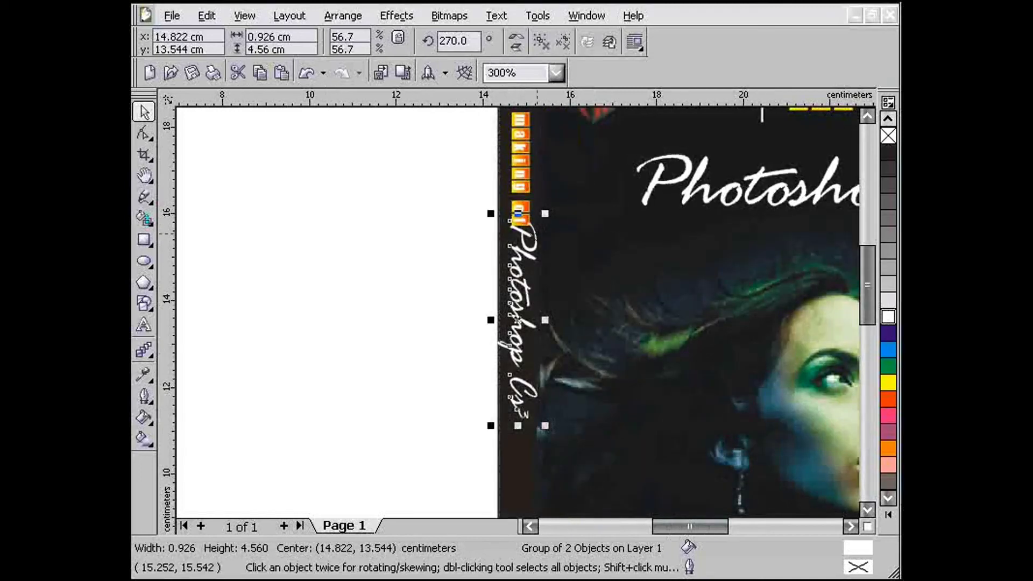
{"action": "left_click_drag", "start_coordinate": [546, 215], "coordinate": [541, 241]}
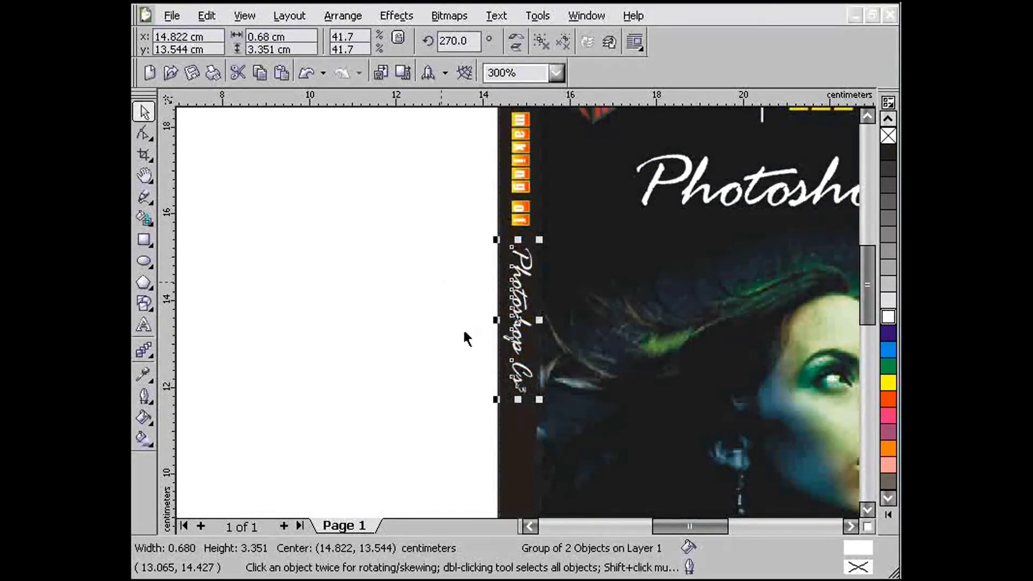
Step: Center the "Photoshop Cs3" title horizontally and vertically on the spine rectangle
{"action": "left_click", "coordinate": [520, 434], "text": "shift"}
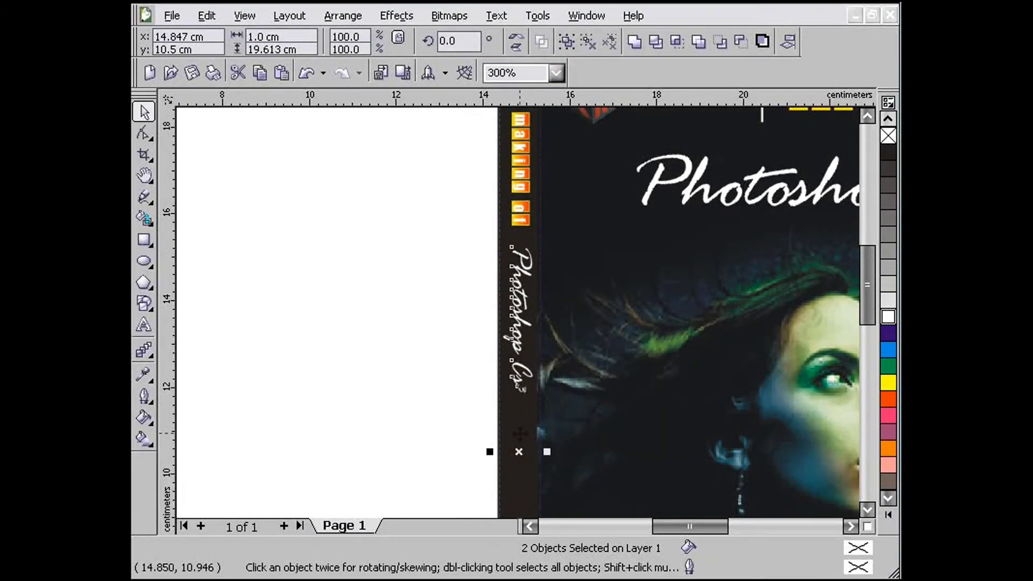
{"action": "key", "text": "c"}
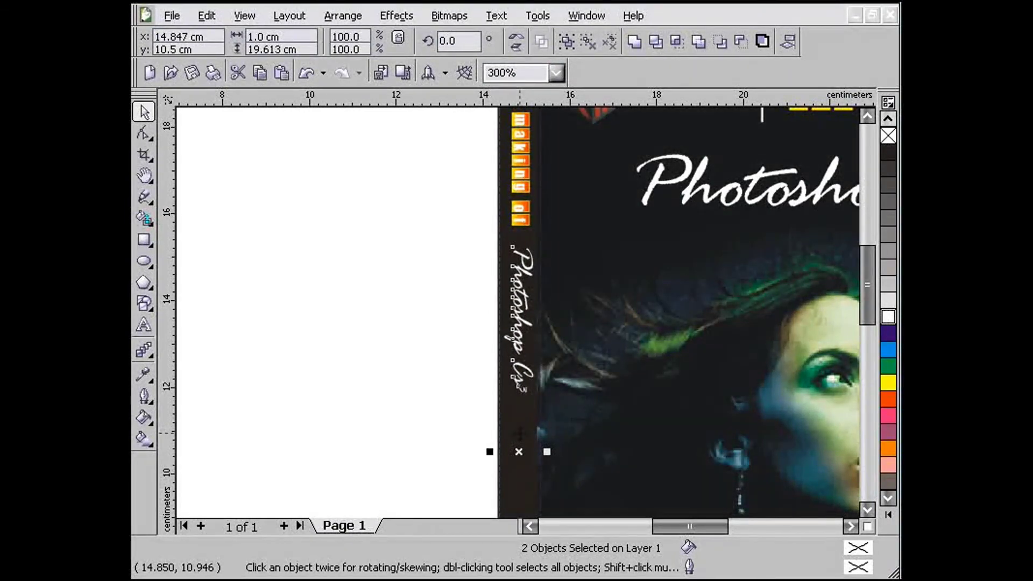
{"action": "left_click", "coordinate": [445, 424]}
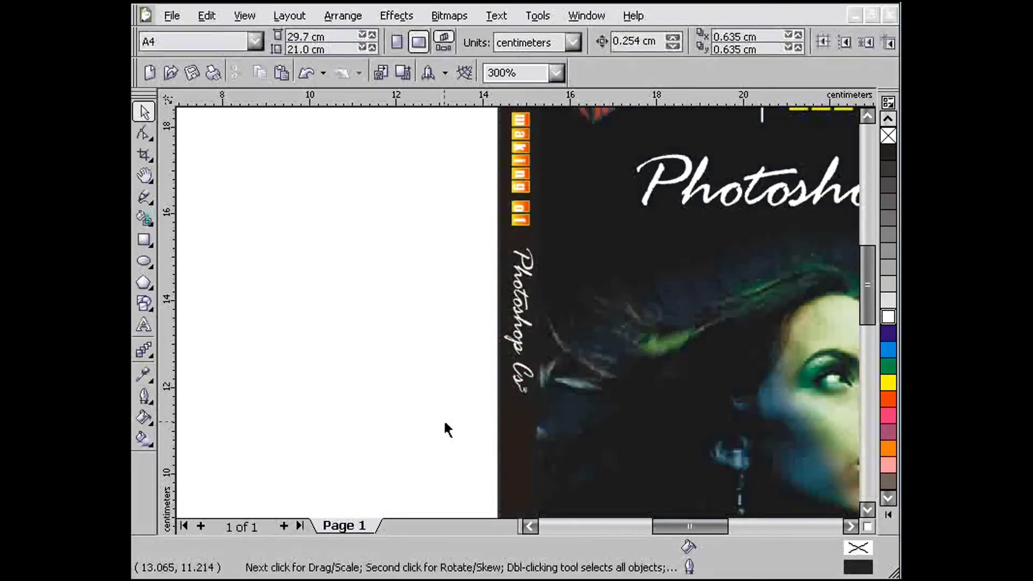
{"action": "left_click", "coordinate": [517, 372]}
{"action": "left_click", "coordinate": [523, 434], "text": "shift"}
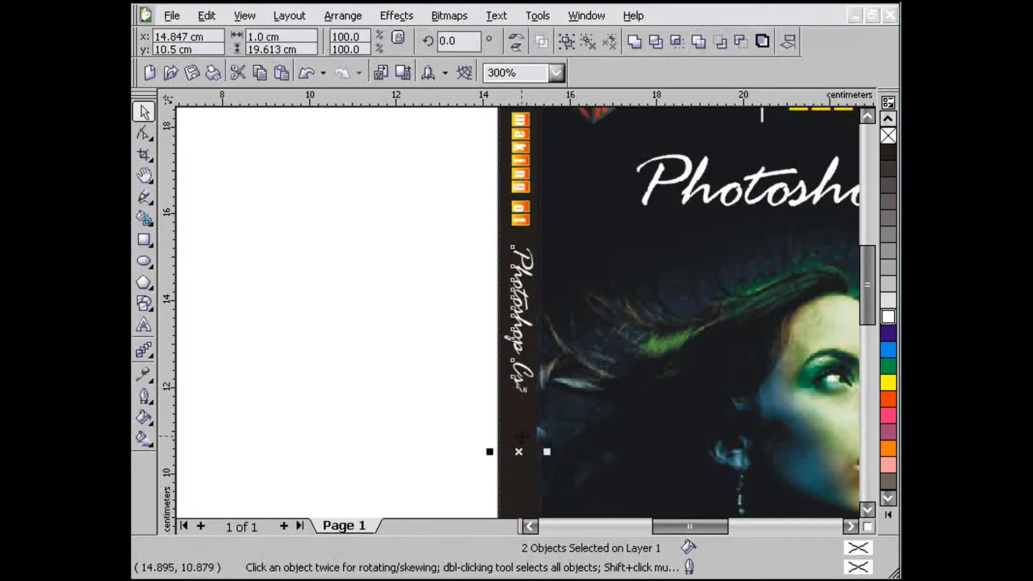
{"action": "left_click", "coordinate": [413, 406]}
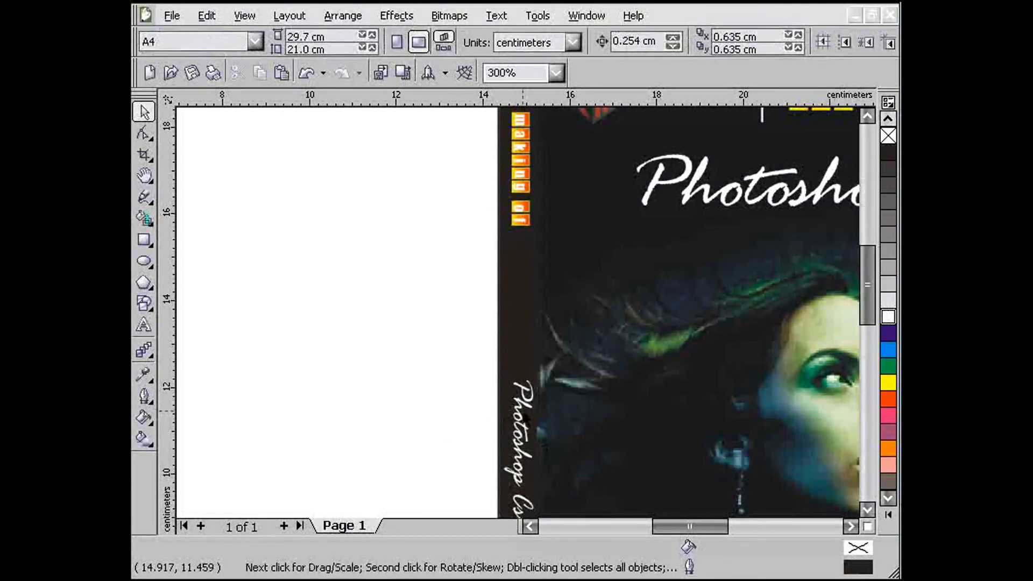
{"action": "left_click", "coordinate": [526, 419], "text": "ctrl"}
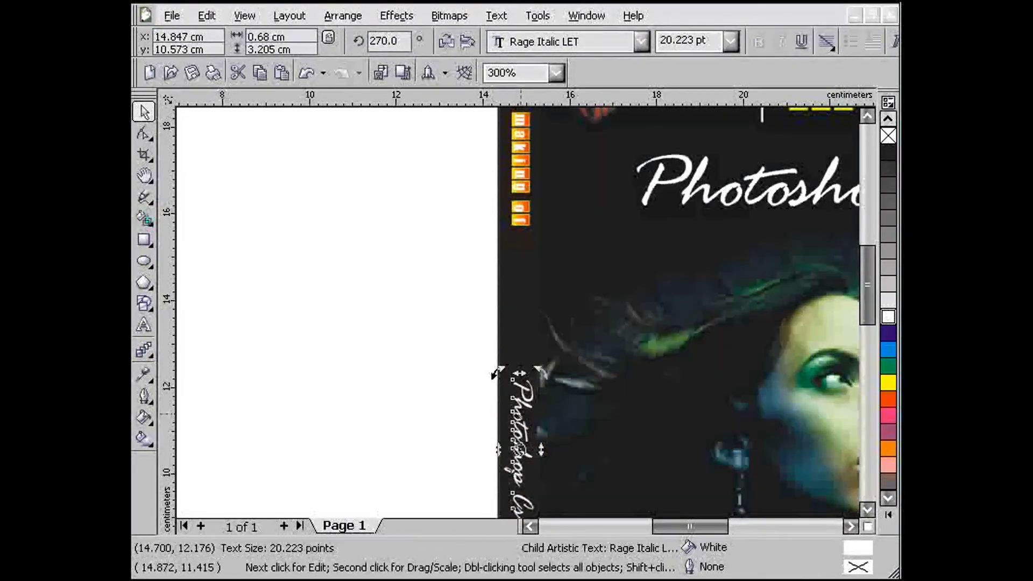
{"action": "left_click_drag", "start_coordinate": [522, 412], "coordinate": [522, 317]}
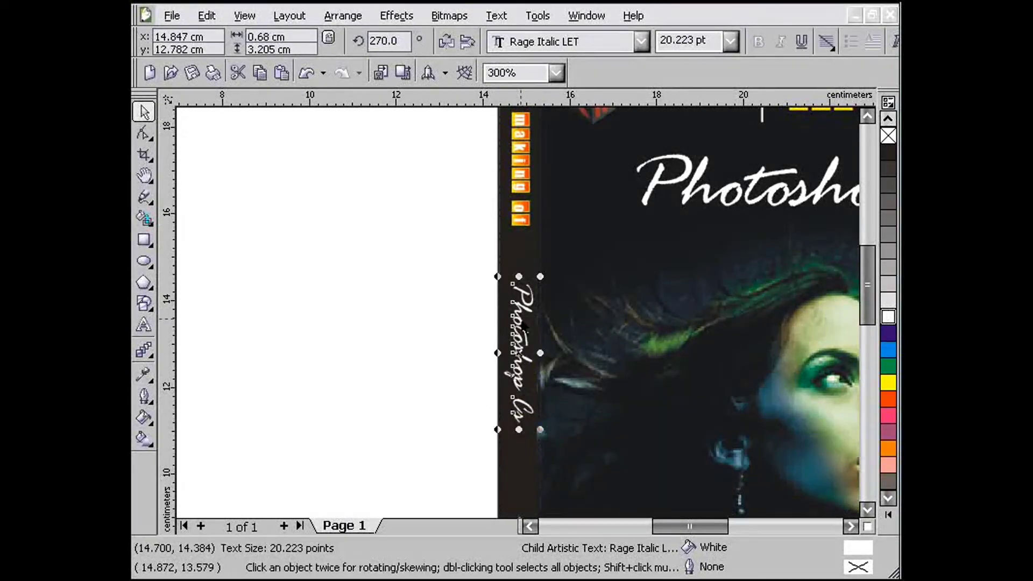
{"action": "left_click", "coordinate": [394, 371]}
Step: Move the whole title group up along the spine to about 0.5 cm below the heading tiles
{"action": "key", "text": "F3"}
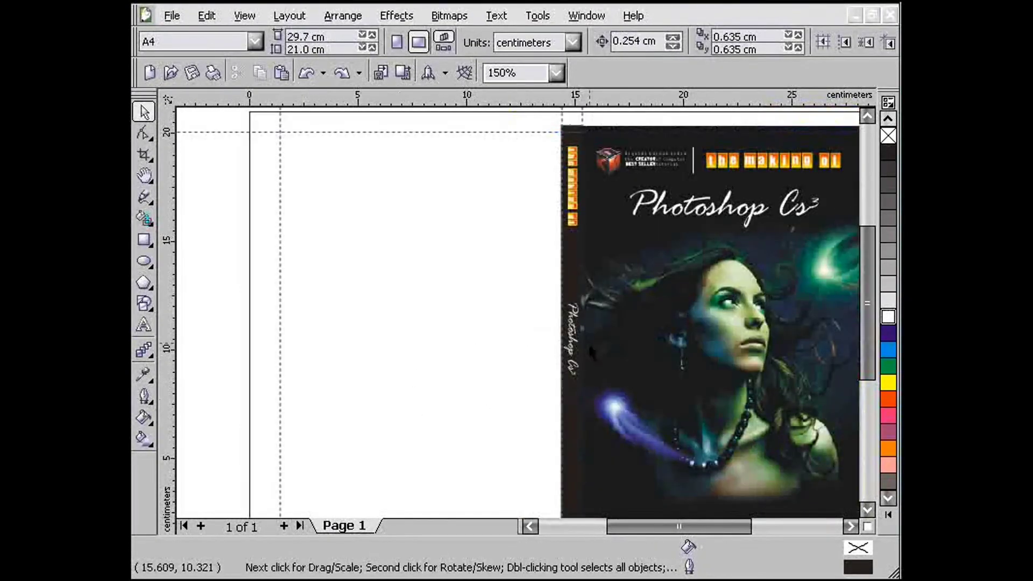
{"action": "left_click_drag", "start_coordinate": [575, 354], "coordinate": [573, 273]}
{"action": "left_click", "coordinate": [531, 298]}
{"action": "scroll", "coordinate": [521, 321], "scroll_direction": "up", "scroll_amount": 1}
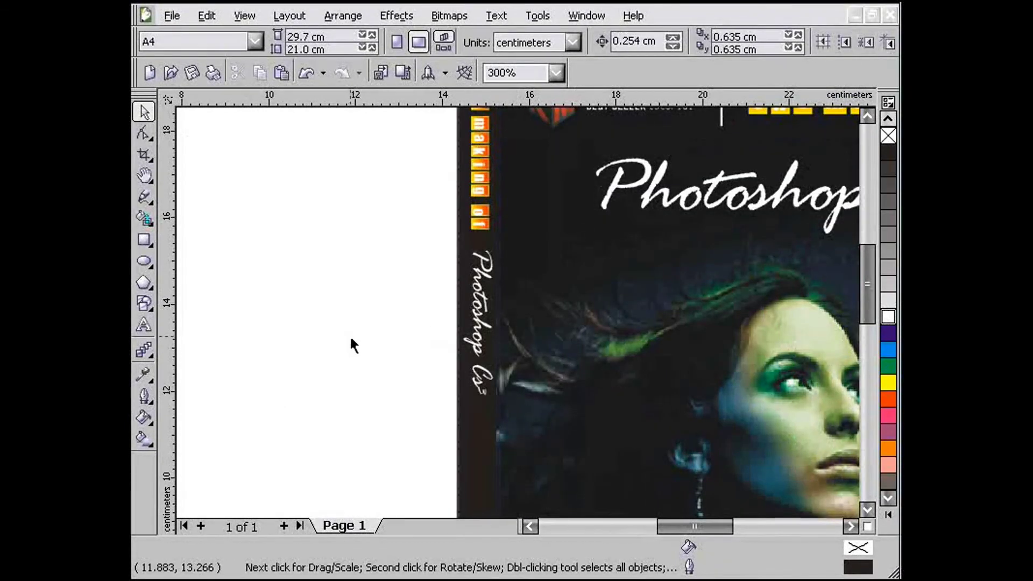
{"action": "key", "text": "F3"}
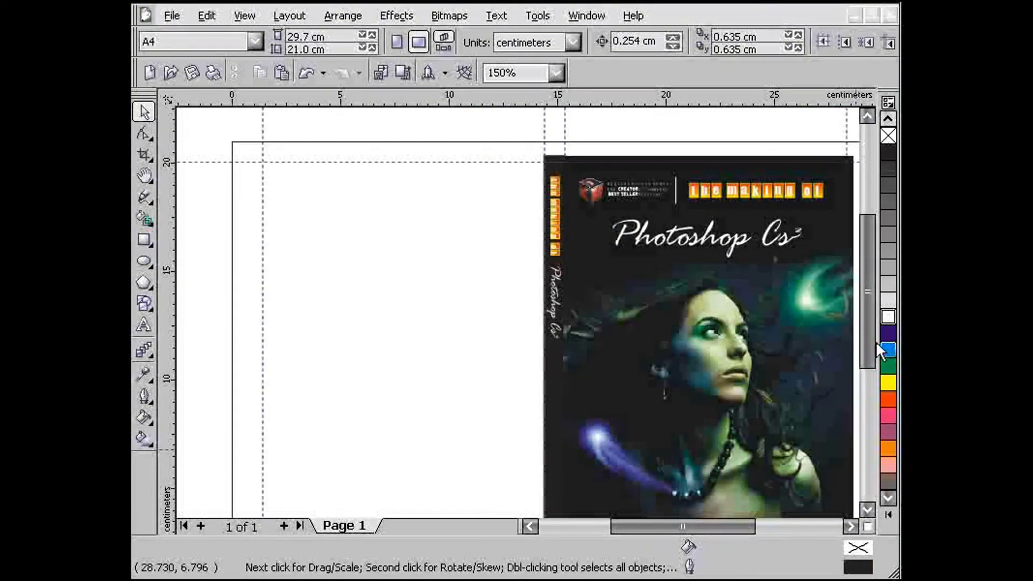
{"action": "mouse_move", "coordinate": [868, 342]}
{"action": "left_mouse_down"}
{"action": "mouse_move", "coordinate": [868, 368]}
{"action": "mouse_move", "coordinate": [867, 357]}
{"action": "left_mouse_up"}
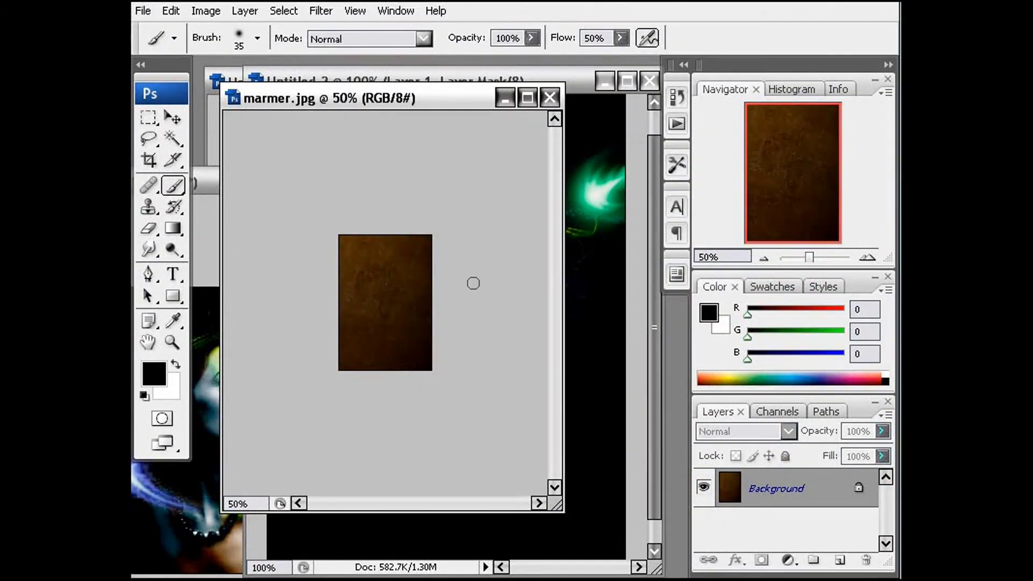
Step: Set the new canvas size of marmer.jpg to 13 cm wide and 19 cm high
{"action": "left_click", "coordinate": [207, 10]}
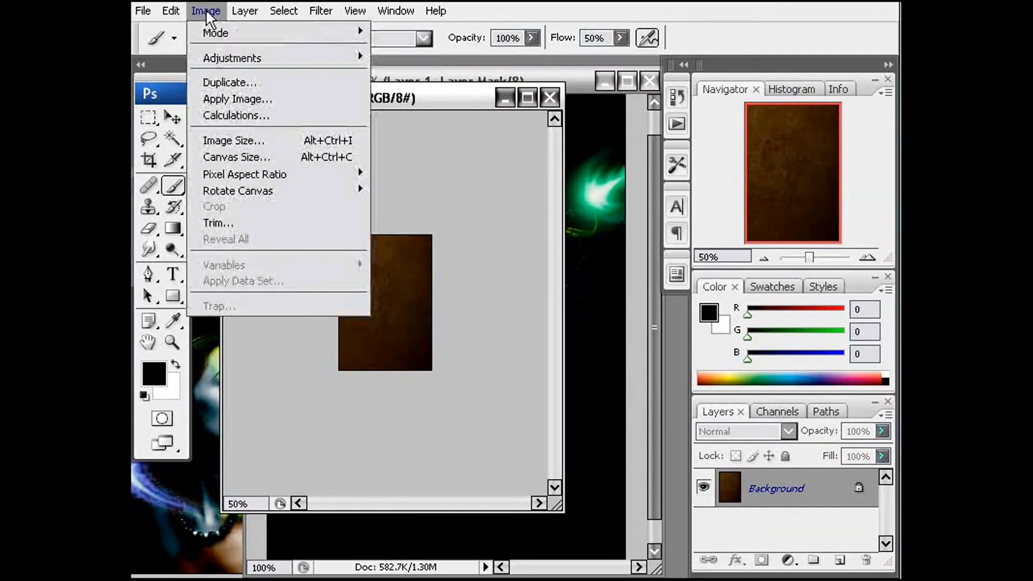
{"action": "left_click", "coordinate": [249, 157]}
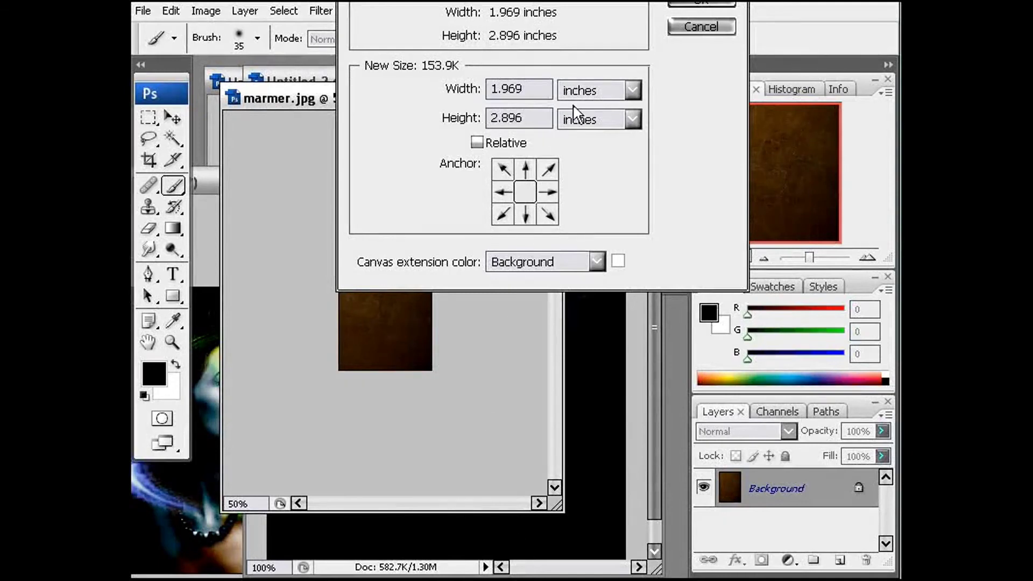
{"action": "left_click", "coordinate": [632, 90]}
{"action": "left_click", "coordinate": [598, 156]}
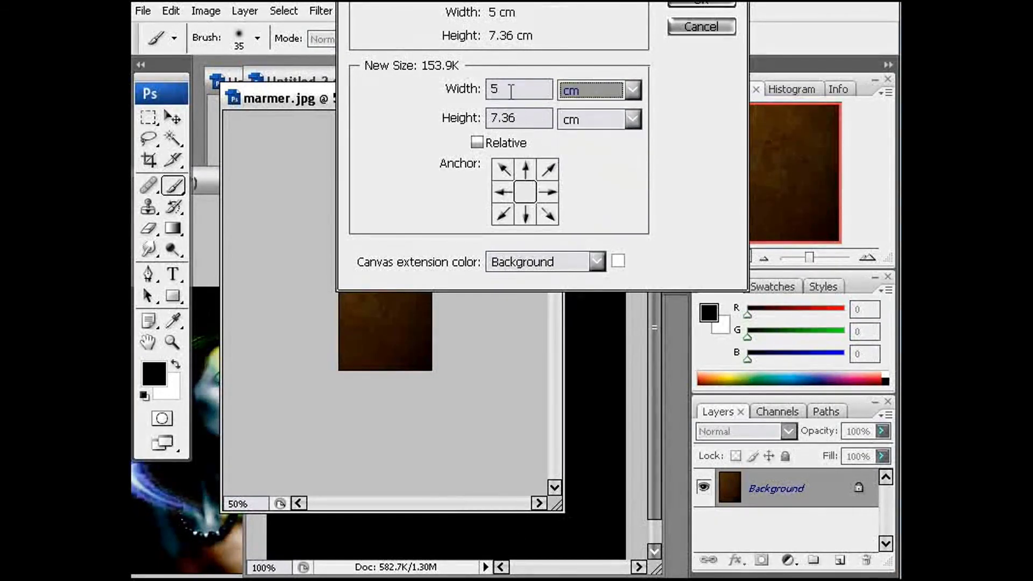
{"action": "double_click", "coordinate": [511, 90]}
{"action": "type", "text": "13"}
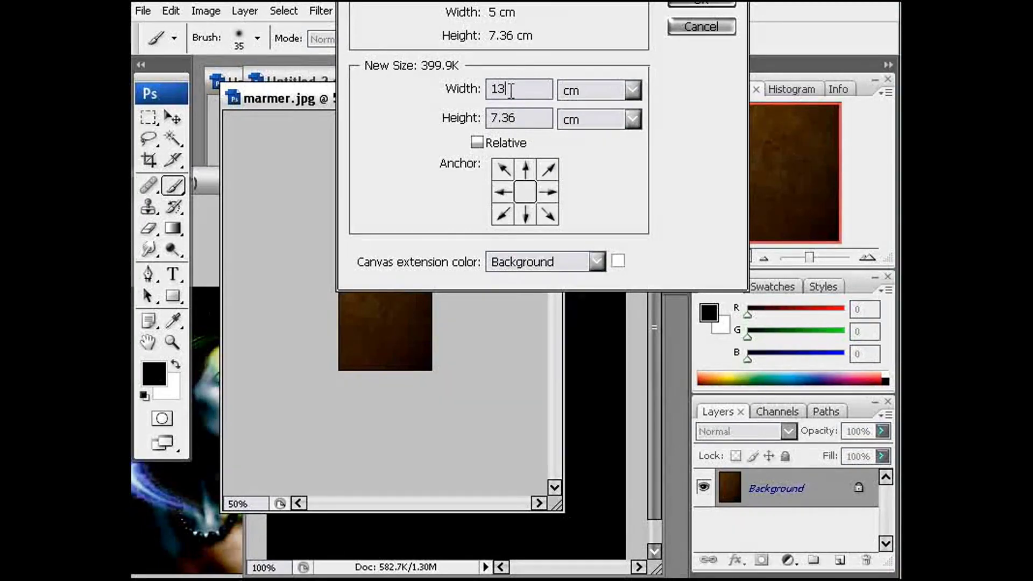
{"action": "key", "text": "Tab"}
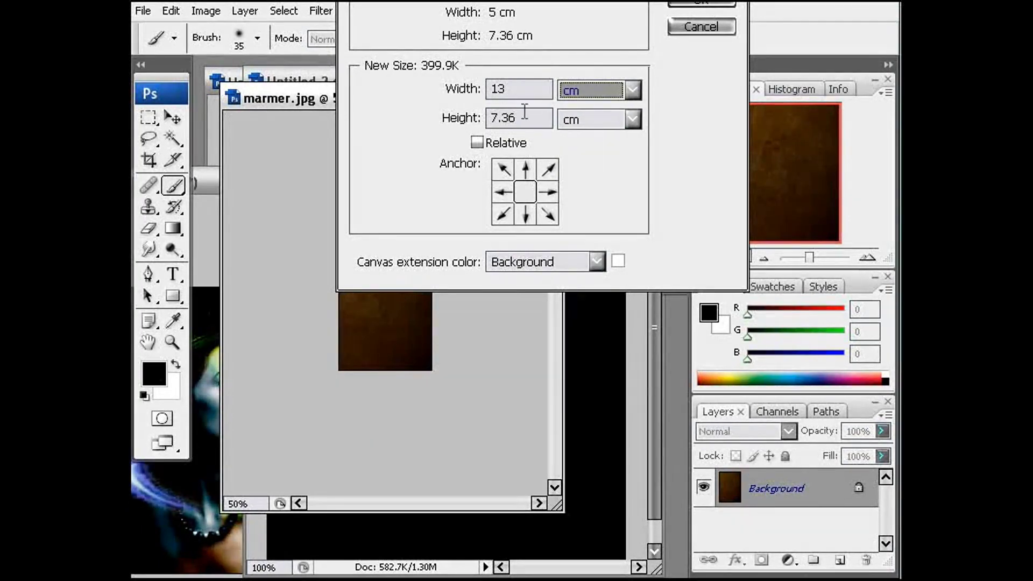
{"action": "key", "text": "Tab"}
{"action": "type", "text": "19"}
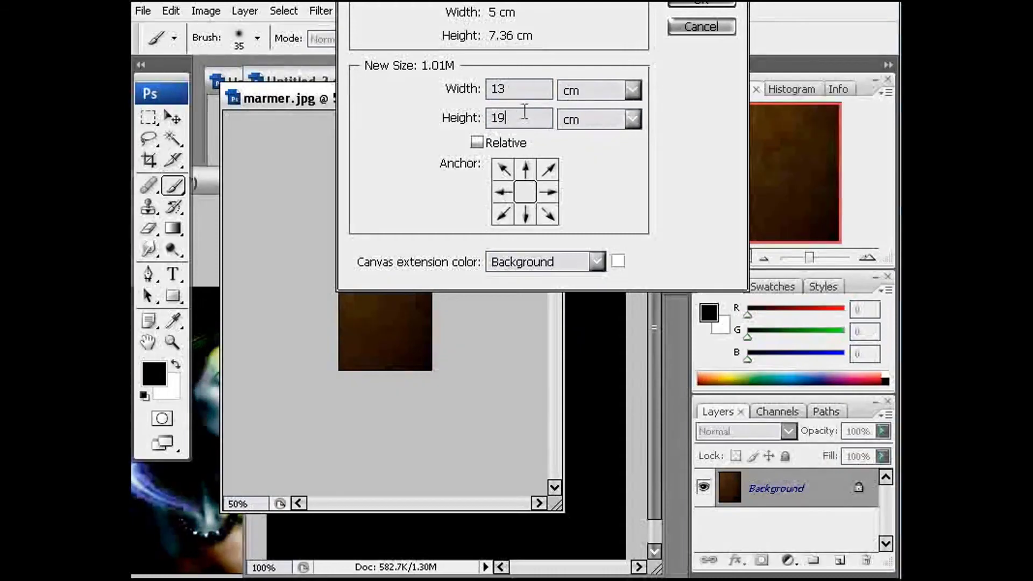
Step: Anchor the marble image to the upper-left corner of the enlarged canvas and apply the canvas resize
{"action": "left_click", "coordinate": [521, 198]}
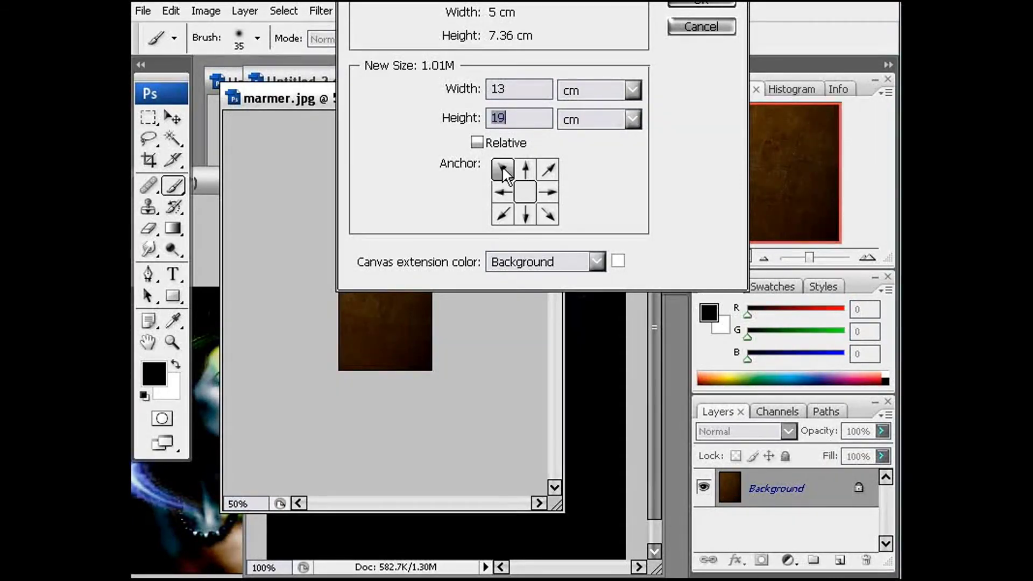
{"action": "left_click", "coordinate": [502, 168]}
{"action": "left_click", "coordinate": [525, 170]}
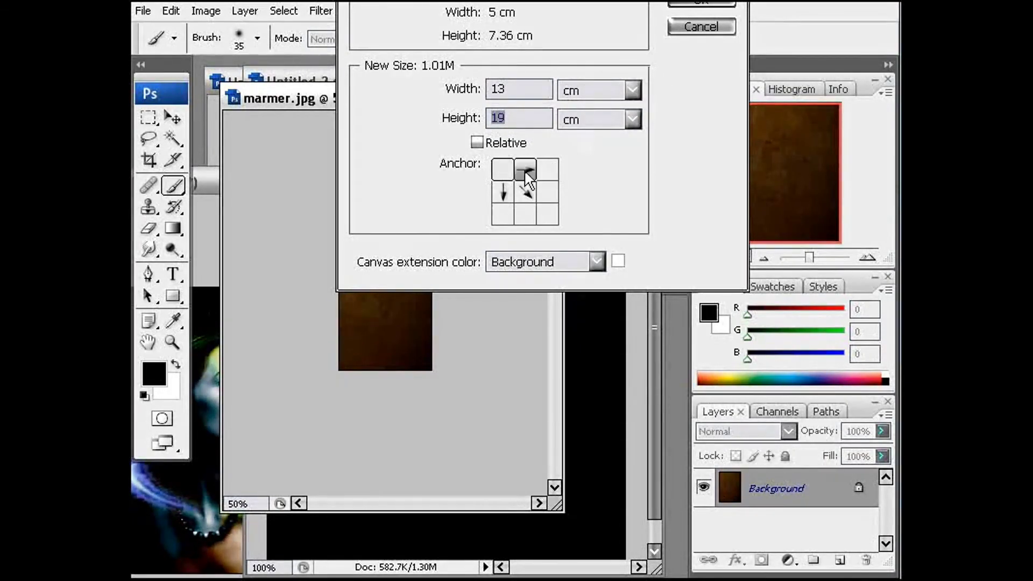
{"action": "left_click", "coordinate": [526, 195]}
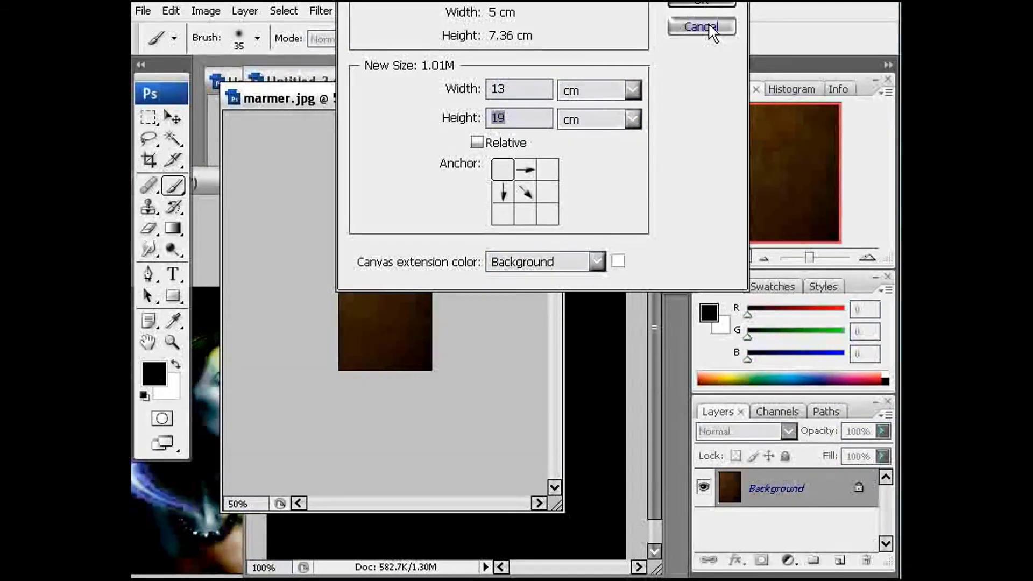
{"action": "left_click", "coordinate": [702, 5]}
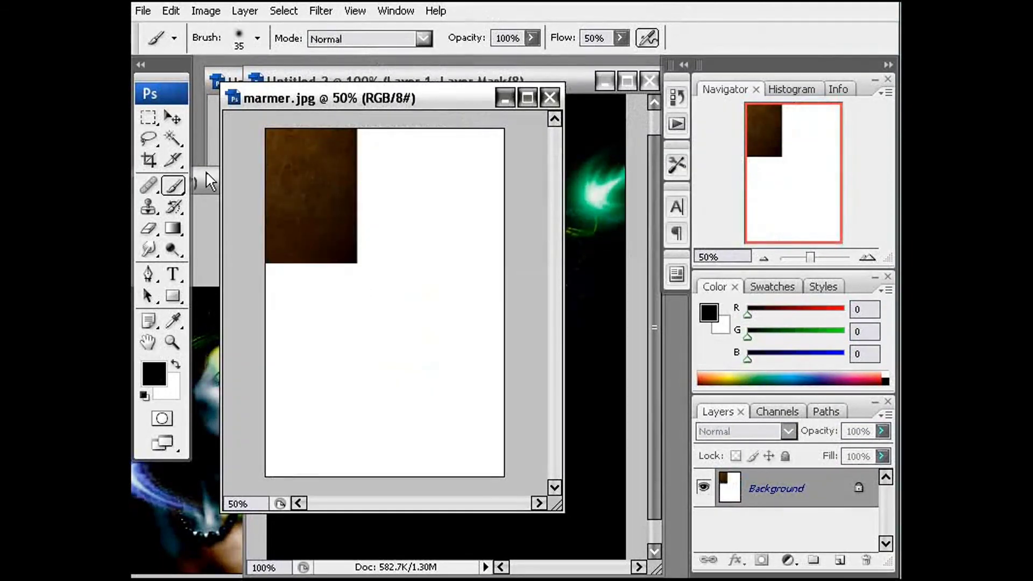
Step: Select the white canvas area with the Magic Wand and invert the selection to the marble texture
{"action": "left_click", "coordinate": [155, 121]}
{"action": "key", "text": "w"}
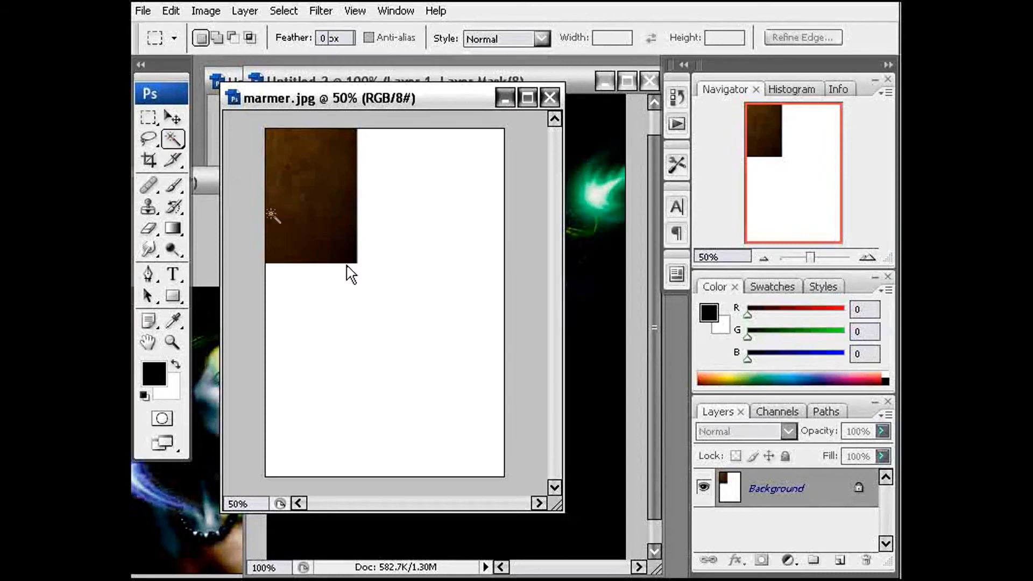
{"action": "left_click", "coordinate": [433, 327]}
{"action": "left_click", "coordinate": [284, 11]}
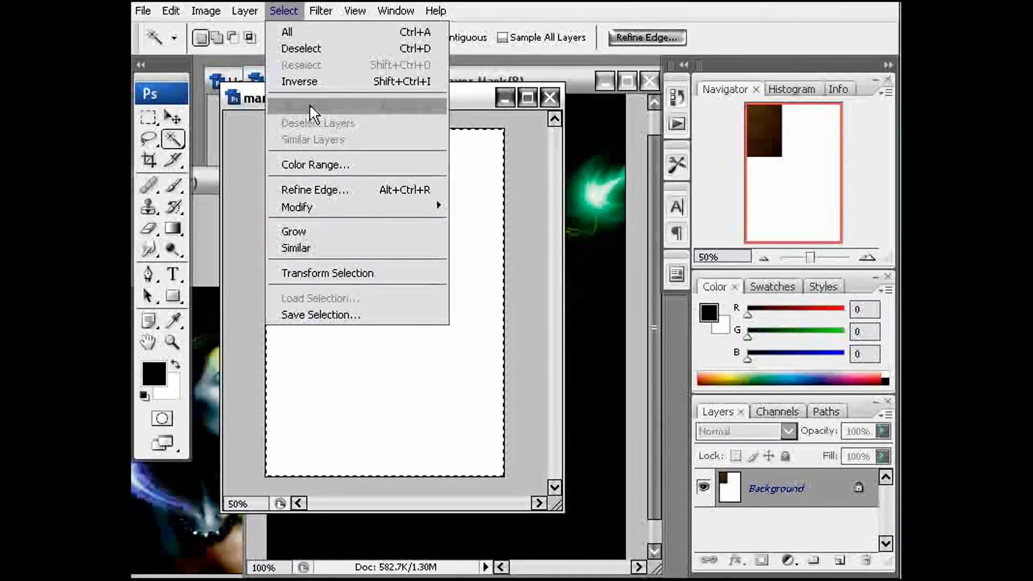
{"action": "left_click", "coordinate": [300, 81]}
Step: Stretch the selected marble texture with Free Transform to fill the whole canvas, and deselect it
{"action": "key", "text": "ctrl+t"}
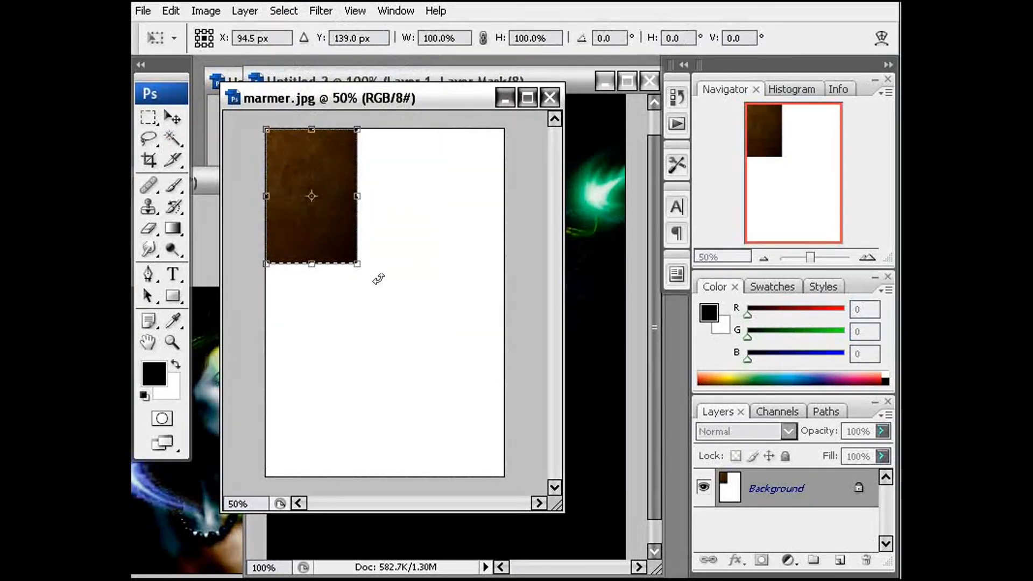
{"action": "left_click_drag", "start_coordinate": [357, 264], "coordinate": [498, 466]}
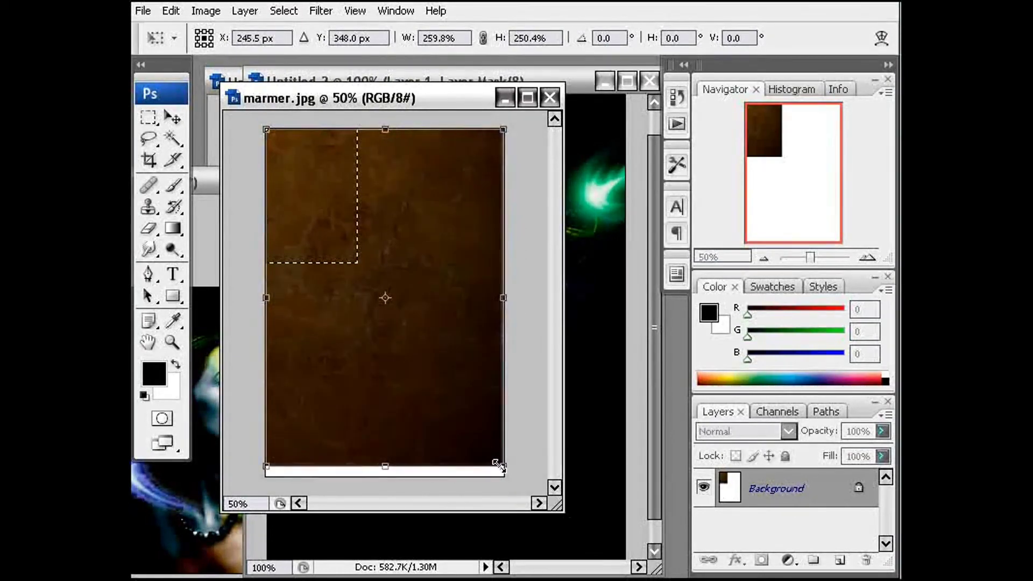
{"action": "key", "text": "Return"}
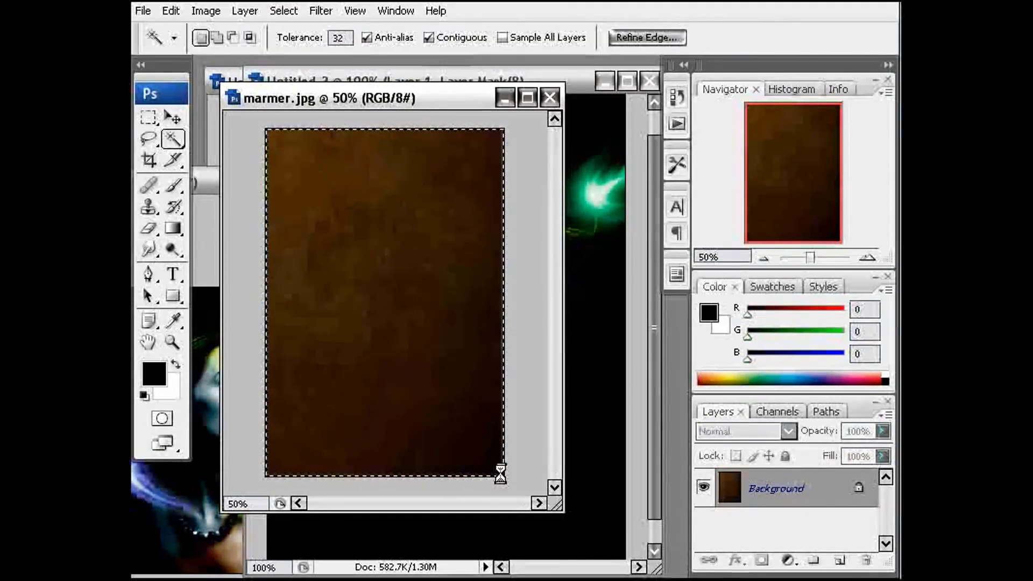
{"action": "key", "text": "m"}
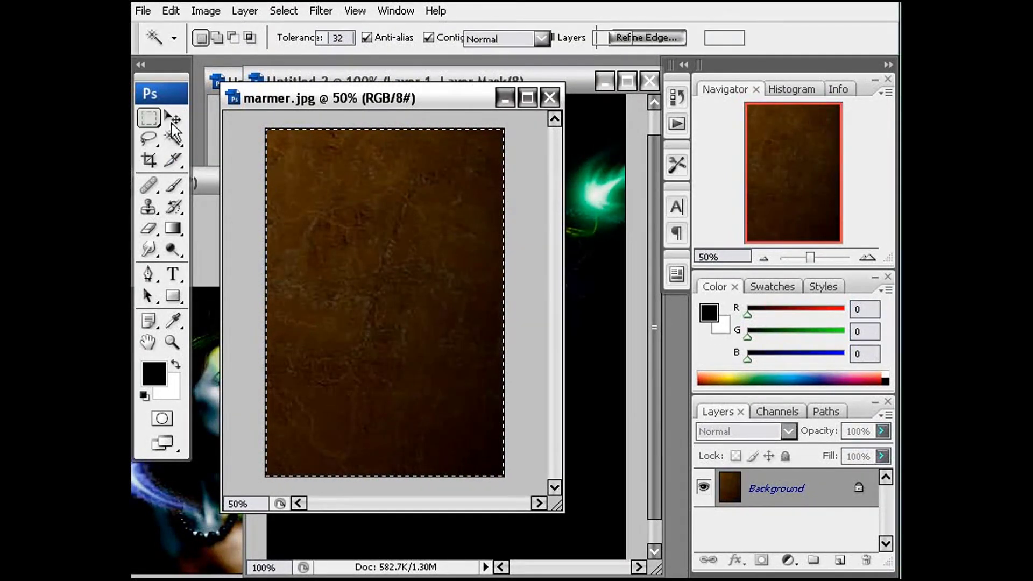
{"action": "left_click", "coordinate": [270, 223]}
Step: Start the Lighting Effects filter on the marble and redirect its Spotlight so it shines from the upper-left corner
{"action": "left_click", "coordinate": [322, 11]}
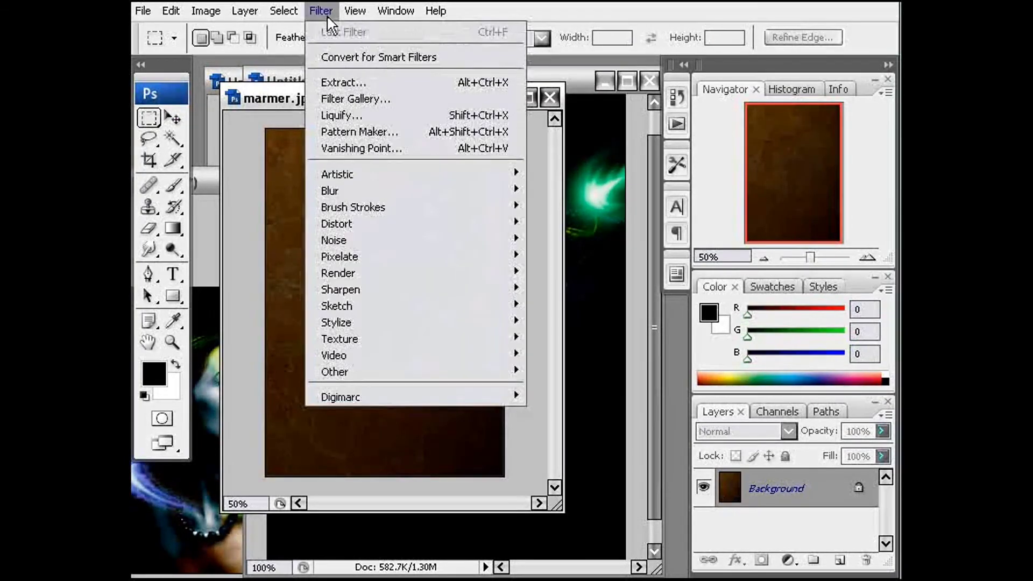
{"action": "mouse_move", "coordinate": [331, 272]}
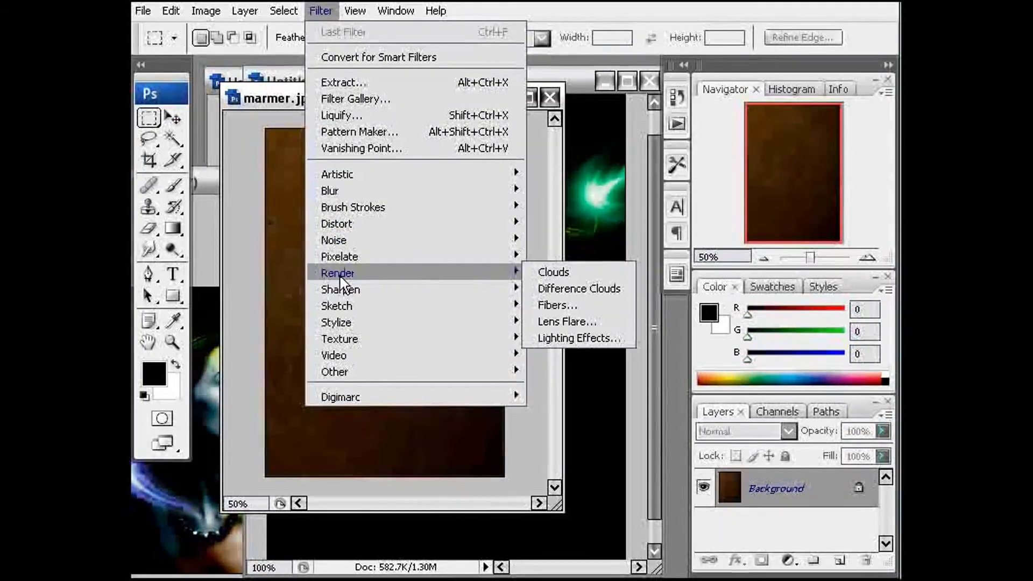
{"action": "left_click", "coordinate": [556, 335]}
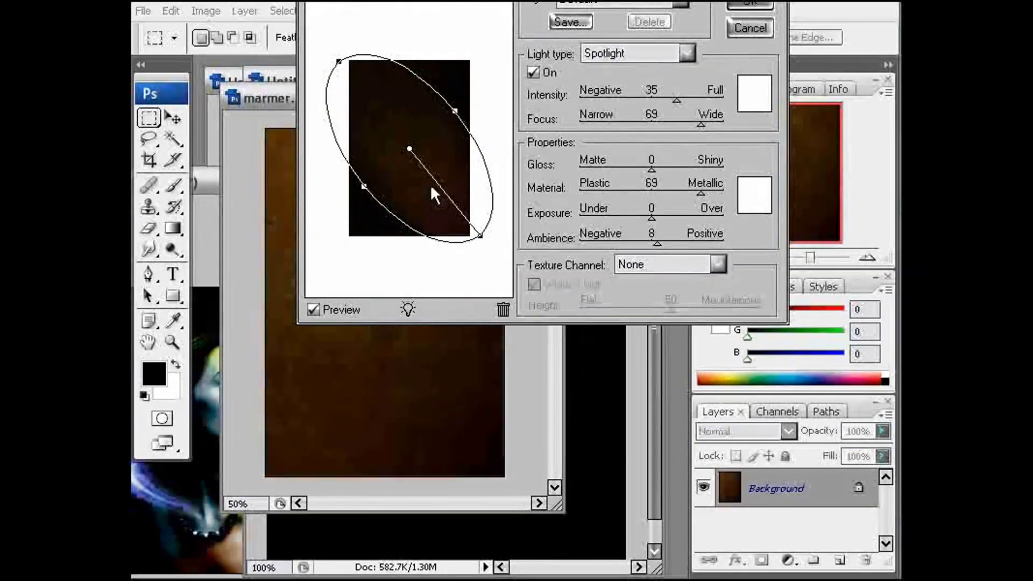
{"action": "left_click_drag", "start_coordinate": [408, 150], "coordinate": [365, 87]}
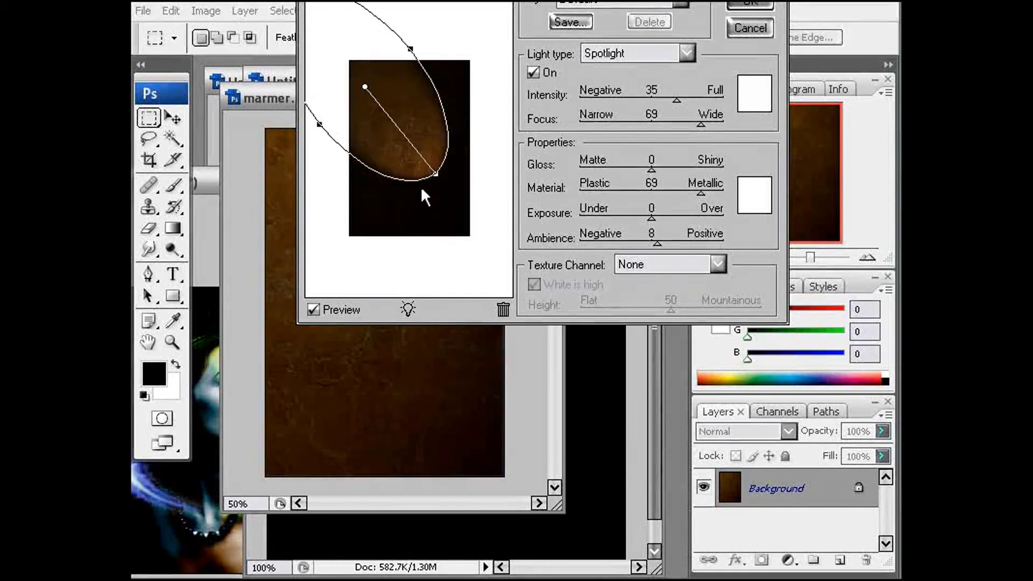
{"action": "left_click_drag", "start_coordinate": [436, 178], "coordinate": [466, 225]}
{"action": "left_click_drag", "start_coordinate": [365, 87], "coordinate": [386, 121]}
{"action": "left_click_drag", "start_coordinate": [491, 261], "coordinate": [447, 196]}
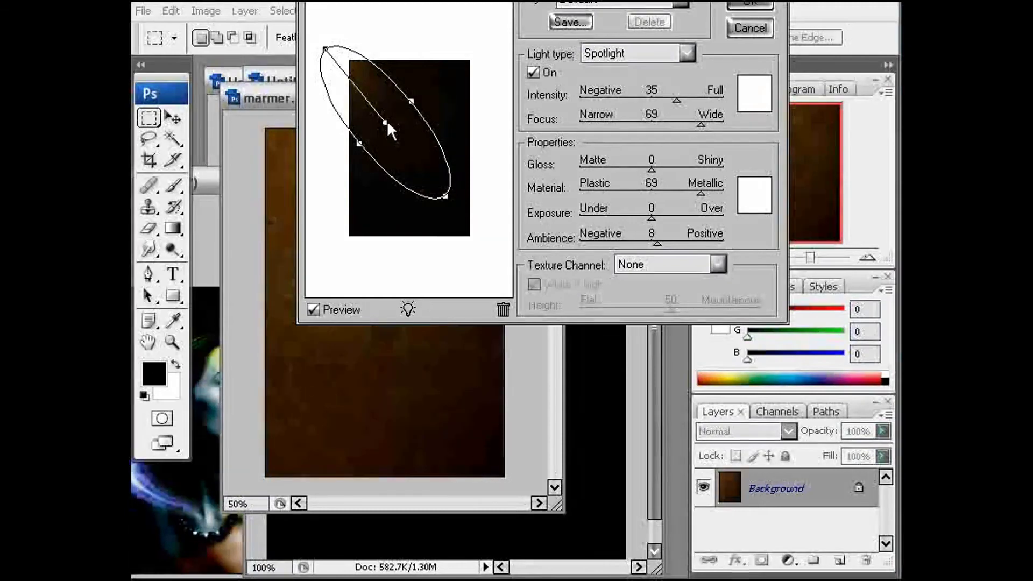
Step: Widen and lengthen the spotlight ellipse to cover most of the marble, center it slightly above the middle, and apply the lighting
{"action": "left_click_drag", "start_coordinate": [386, 122], "coordinate": [461, 113]}
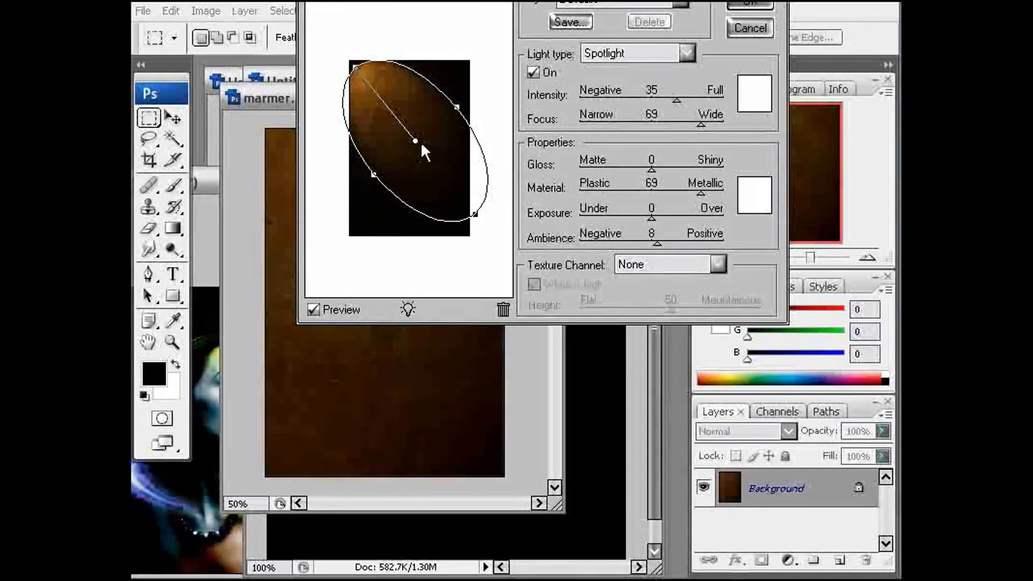
{"action": "left_click_drag", "start_coordinate": [415, 140], "coordinate": [402, 126]}
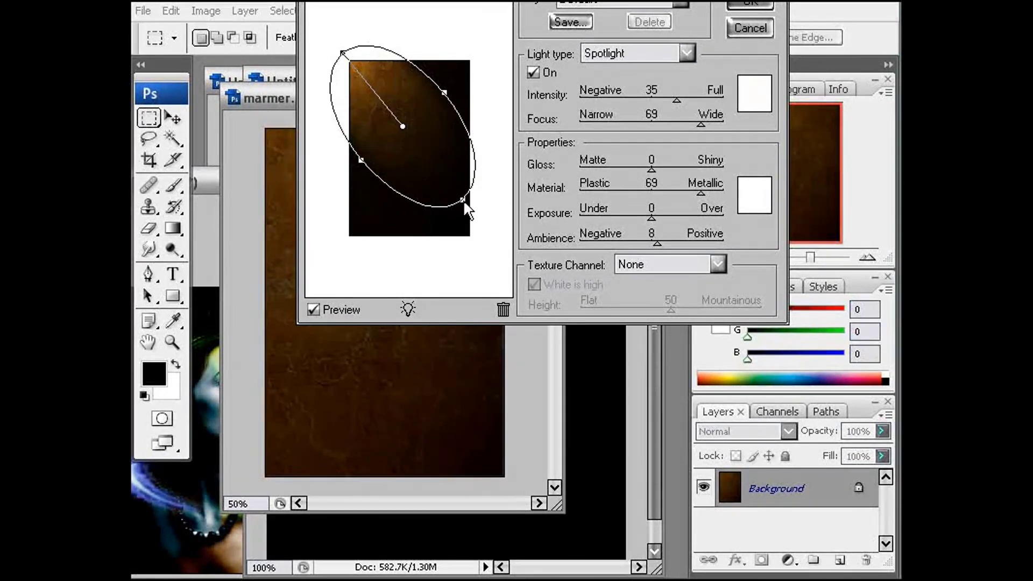
{"action": "left_click_drag", "start_coordinate": [464, 201], "coordinate": [474, 234]}
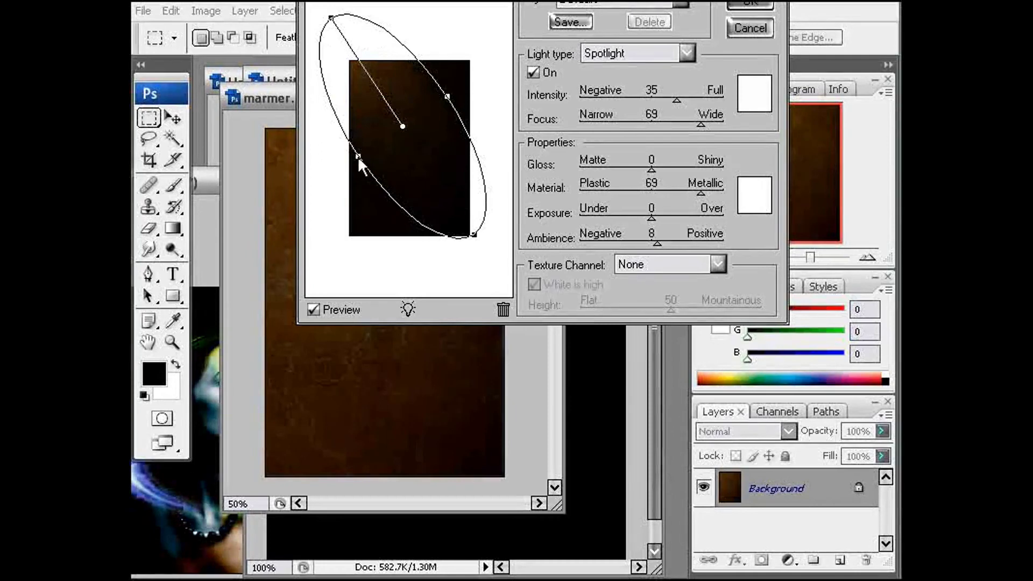
{"action": "left_click_drag", "start_coordinate": [358, 158], "coordinate": [332, 169]}
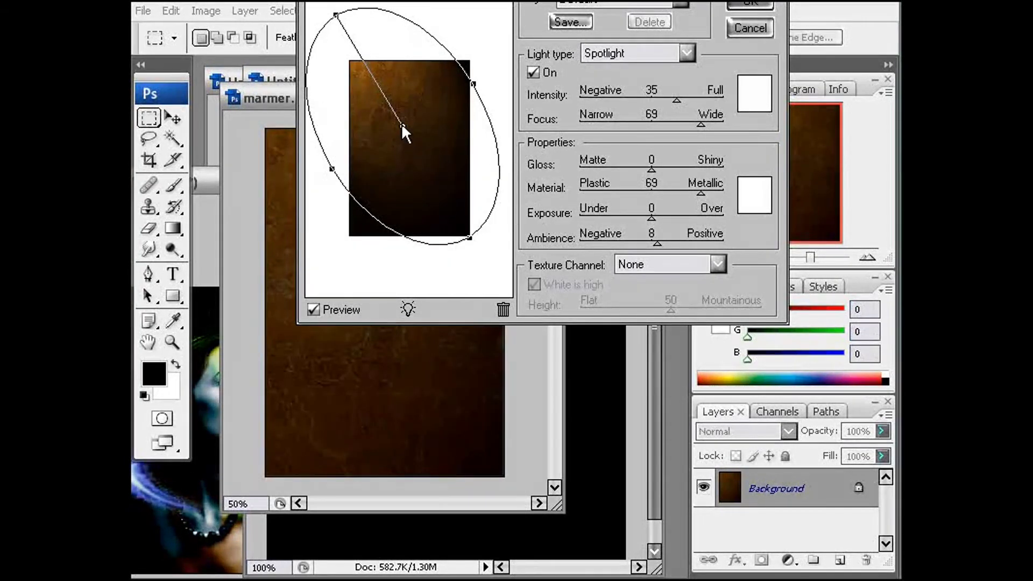
{"action": "left_click_drag", "start_coordinate": [402, 126], "coordinate": [412, 154]}
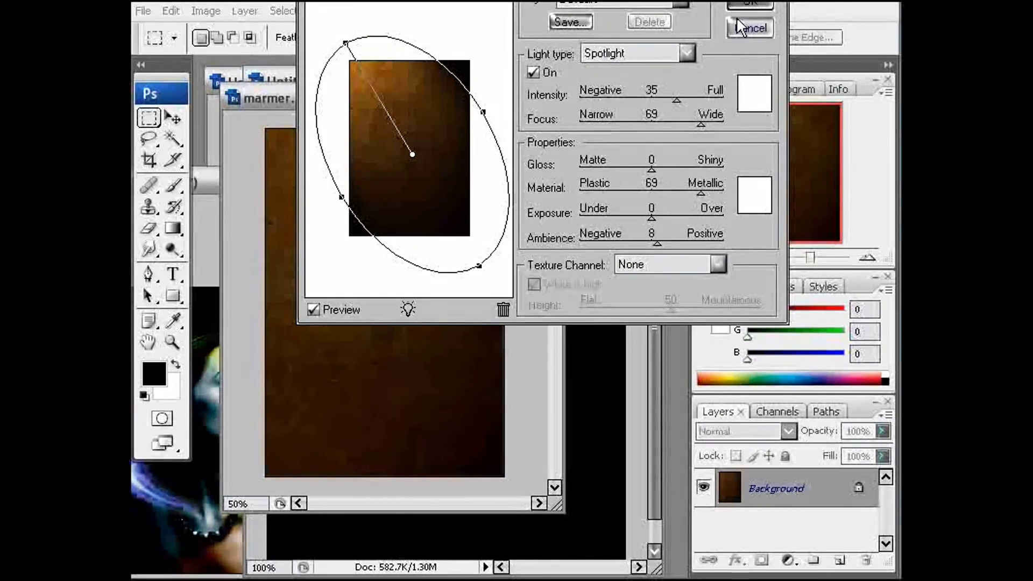
{"action": "left_click", "coordinate": [751, 4]}
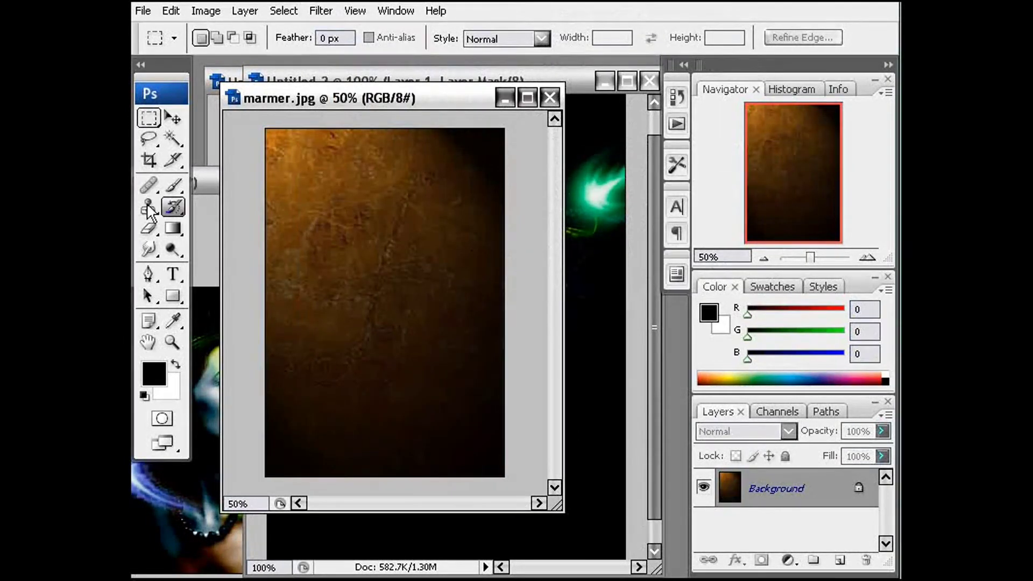
{"action": "left_click", "coordinate": [140, 13]}
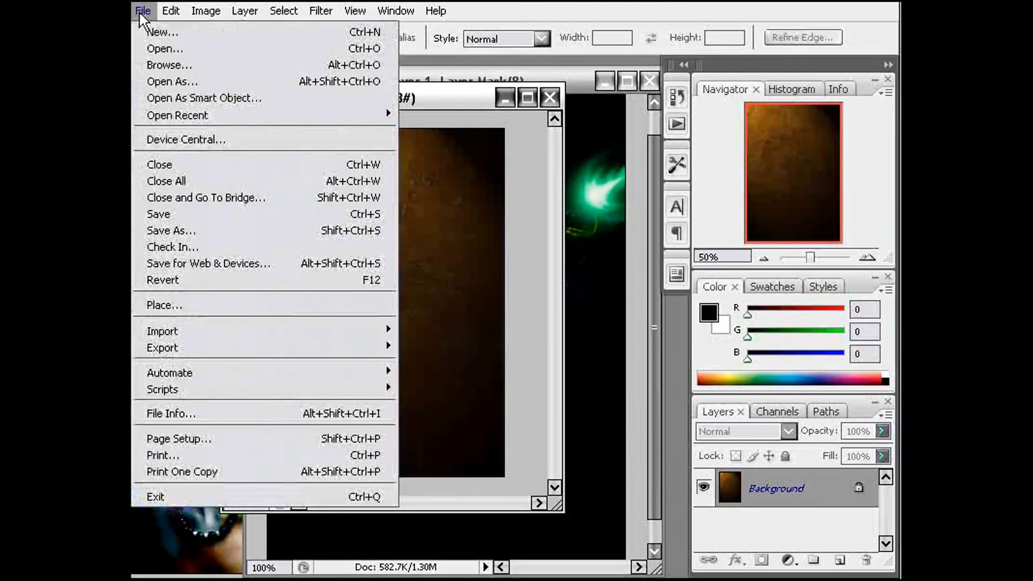
{"action": "left_click", "coordinate": [187, 217]}
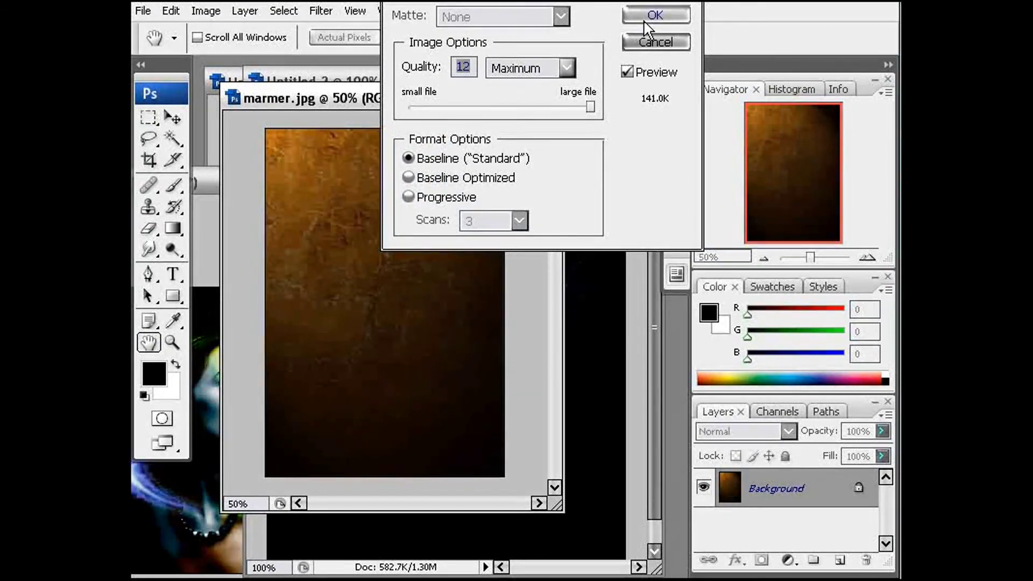
{"action": "left_click", "coordinate": [655, 42]}
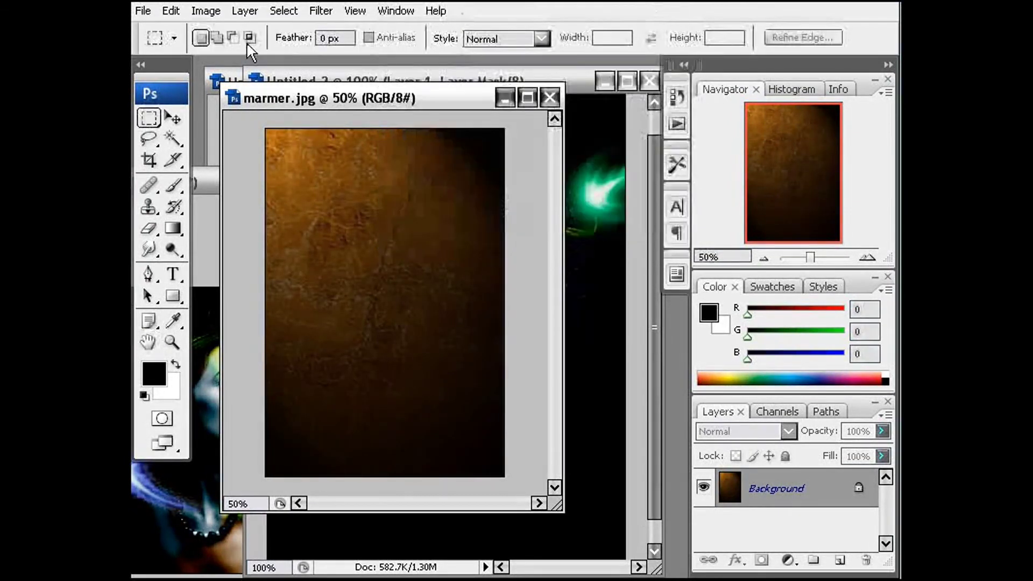
Step: Save the lit marble texture as a separate JPEG named marmer2.jpg at Maximum quality 12
{"action": "left_click", "coordinate": [144, 10]}
{"action": "left_click", "coordinate": [173, 230]}
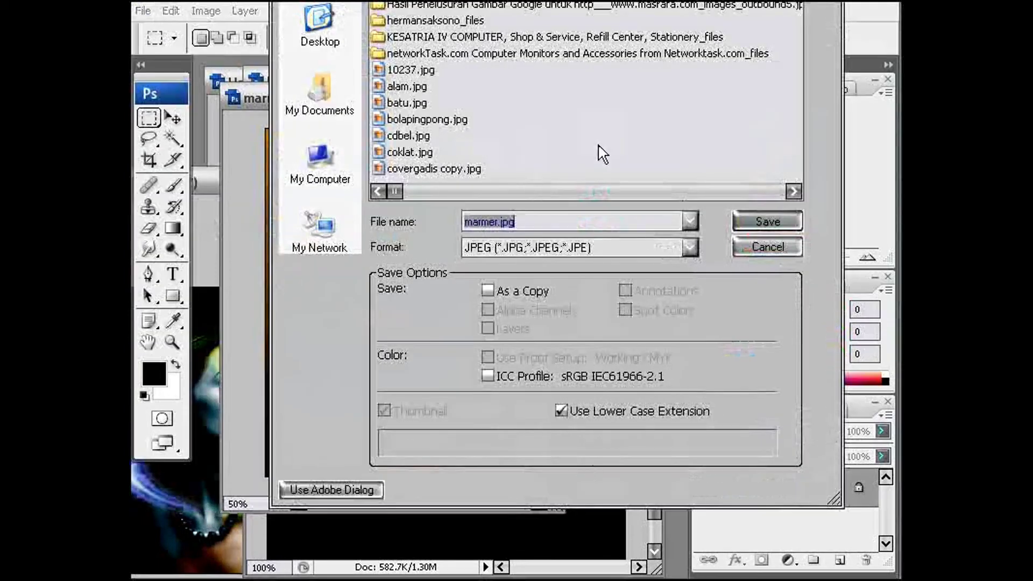
{"action": "left_click", "coordinate": [497, 222]}
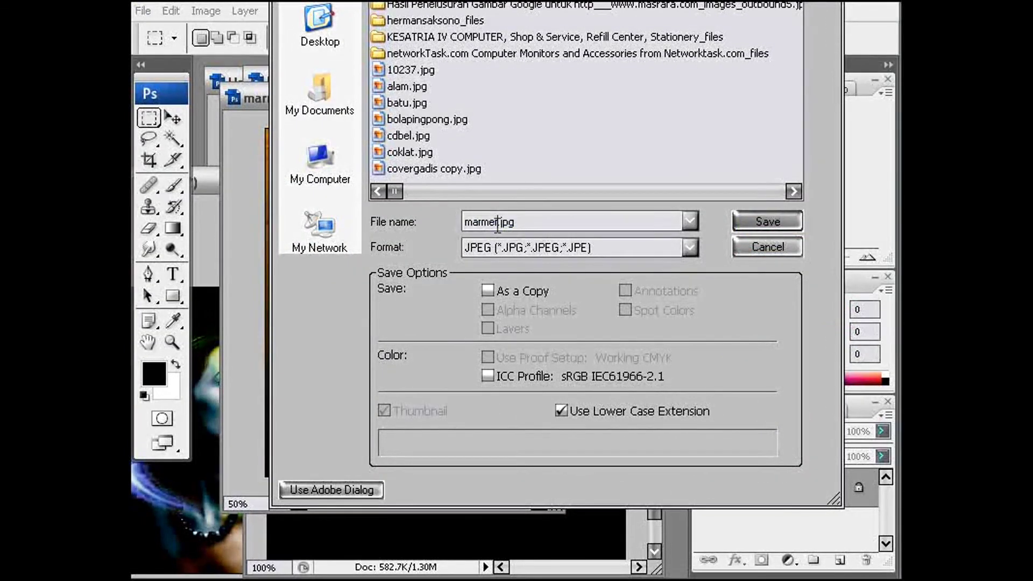
{"action": "type", "text": "2"}
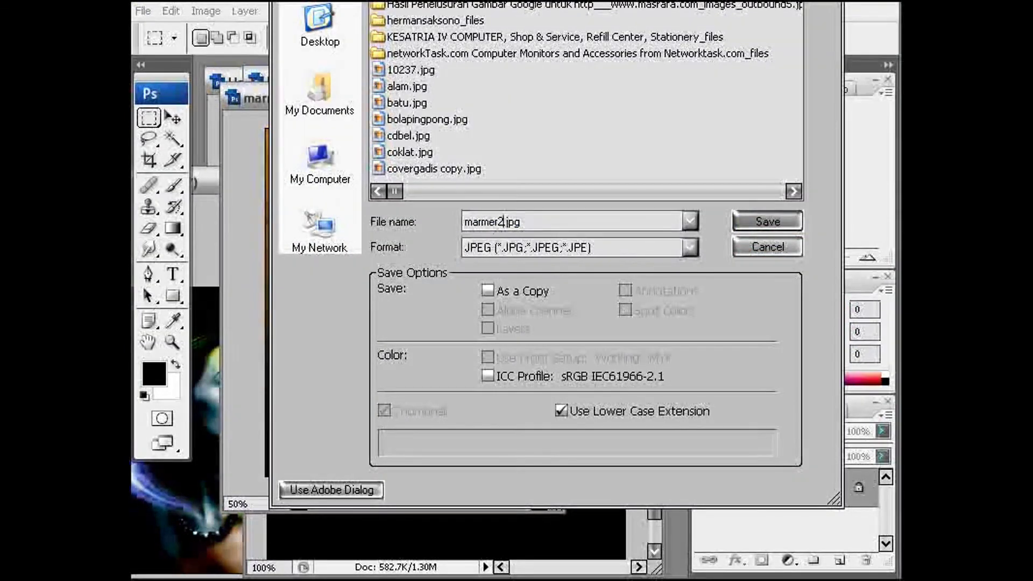
{"action": "left_click", "coordinate": [734, 225]}
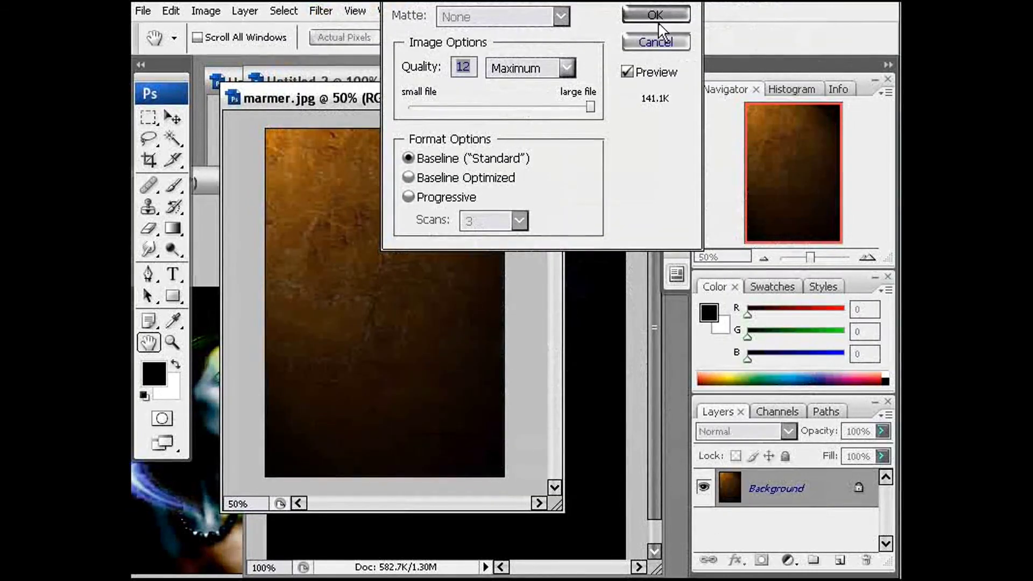
{"action": "left_click", "coordinate": [656, 10]}
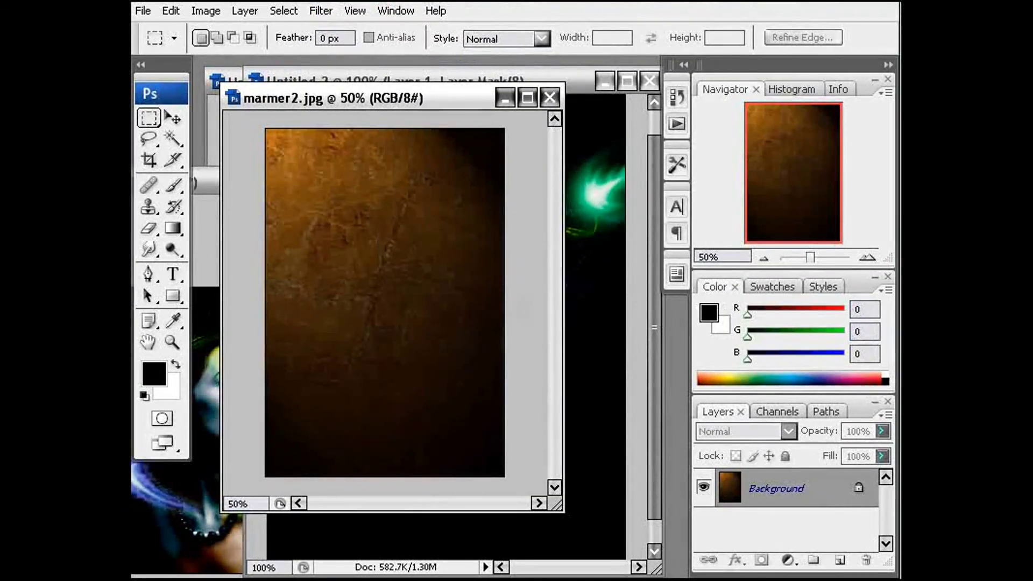
Step: Switch to CorelDRAW, import marmer2.jpg, and place it on the back cover area starting at the upper-left guideline intersection
{"action": "key", "text": "alt+Tab"}
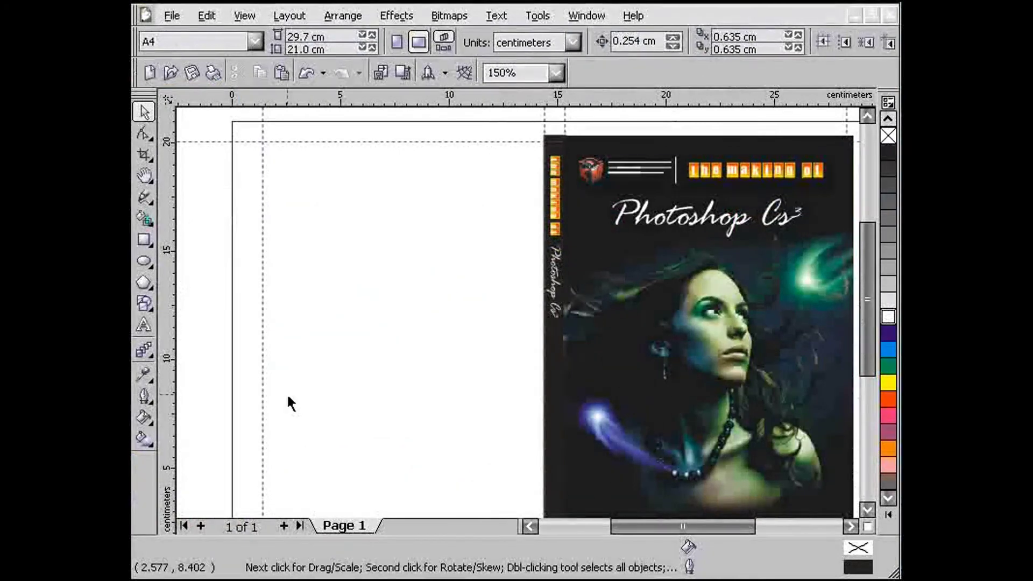
{"action": "left_click", "coordinate": [398, 74]}
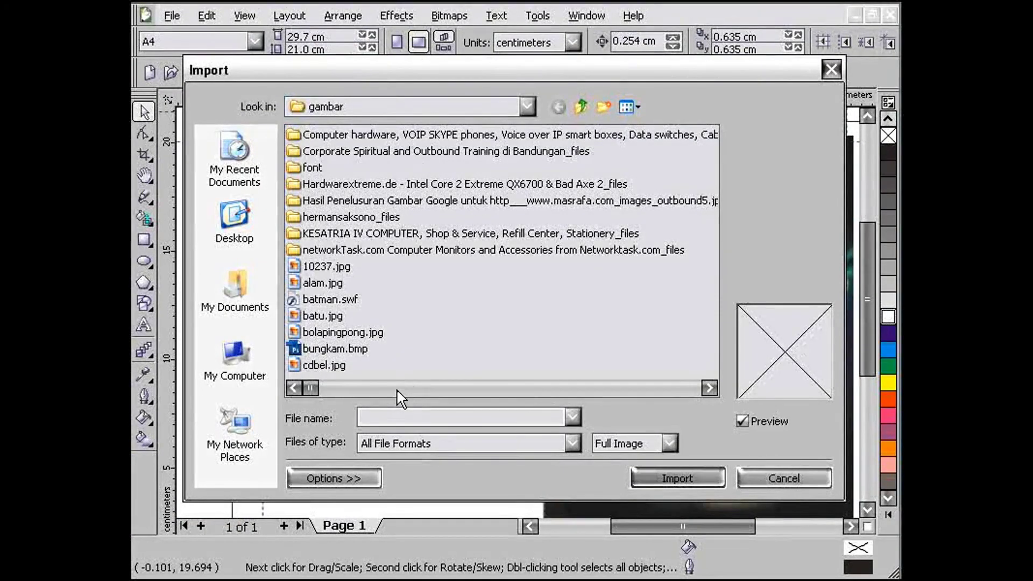
{"action": "left_click", "coordinate": [397, 388]}
{"action": "left_click", "coordinate": [452, 388]}
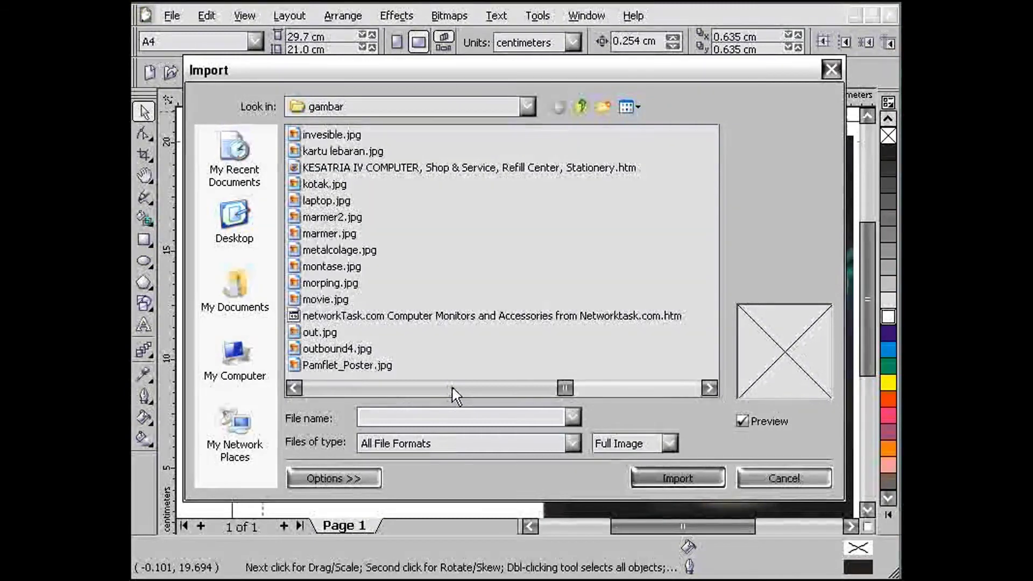
{"action": "left_click", "coordinate": [345, 218]}
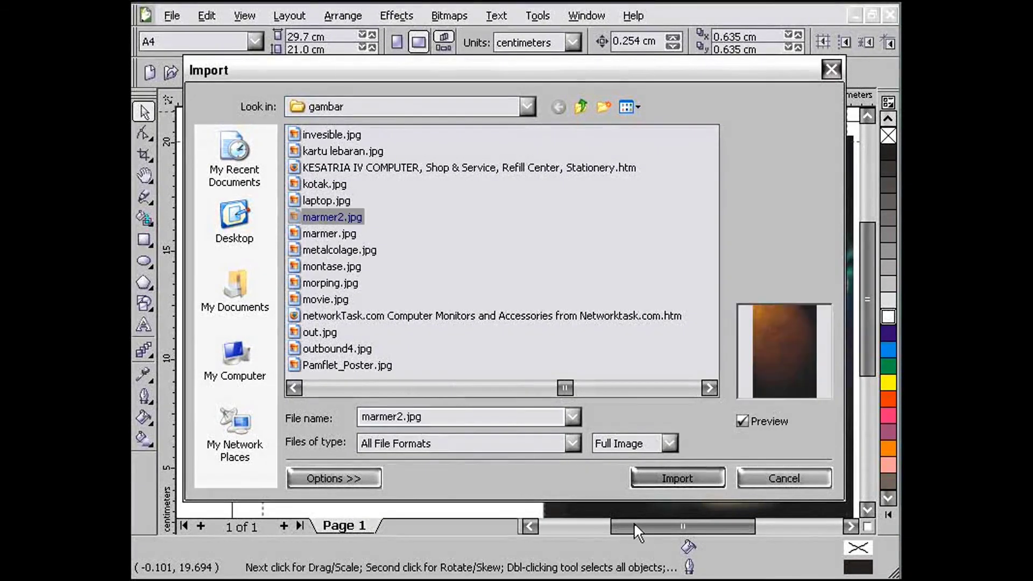
{"action": "left_click", "coordinate": [677, 480]}
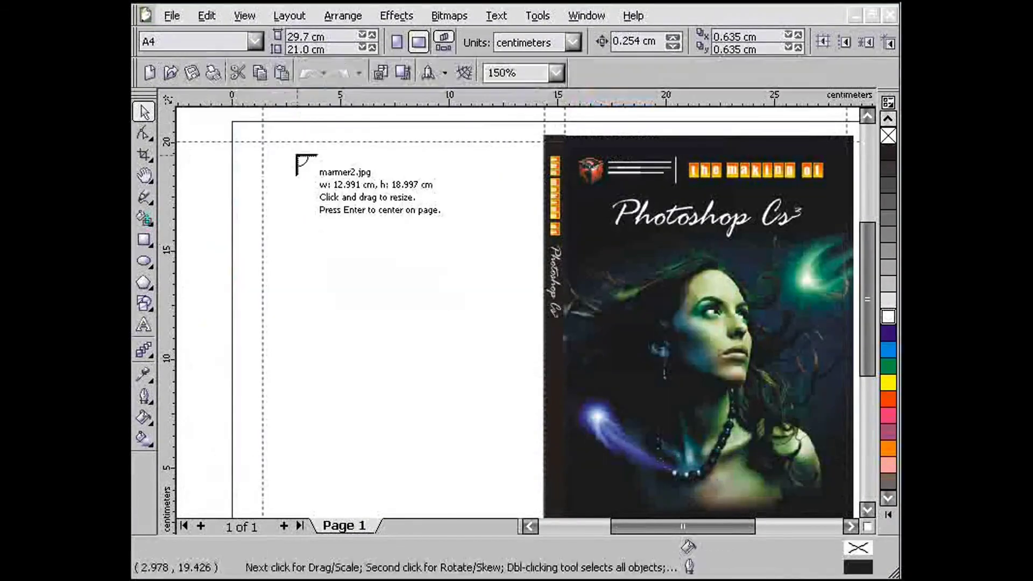
{"action": "left_click", "coordinate": [263, 141]}
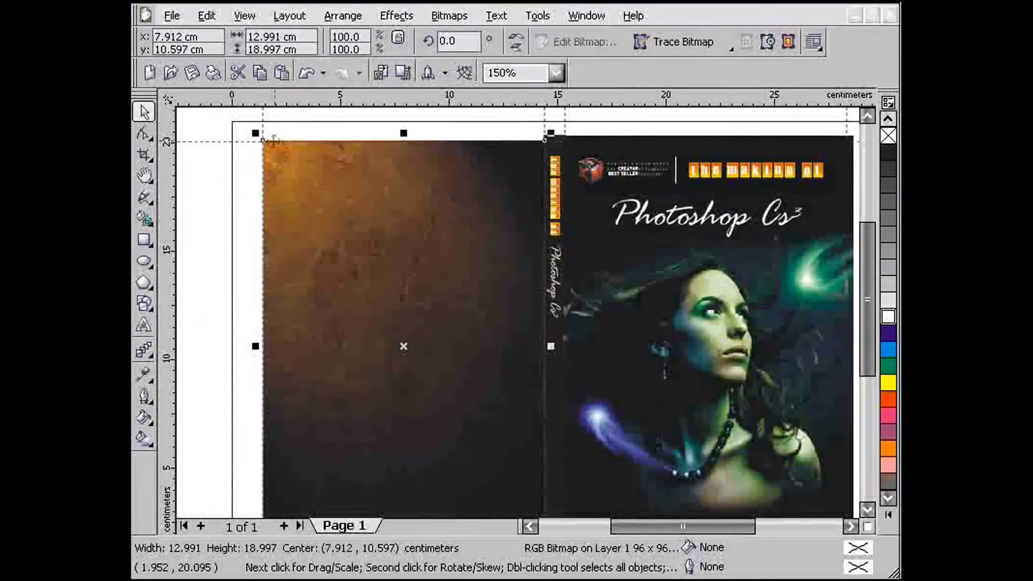
Step: Enlarge the marble image proportionally from its center to about 13.36 by 19.53 cm and align its top edge with the front cover
{"action": "left_click_drag", "start_coordinate": [261, 135], "coordinate": [255, 133]}
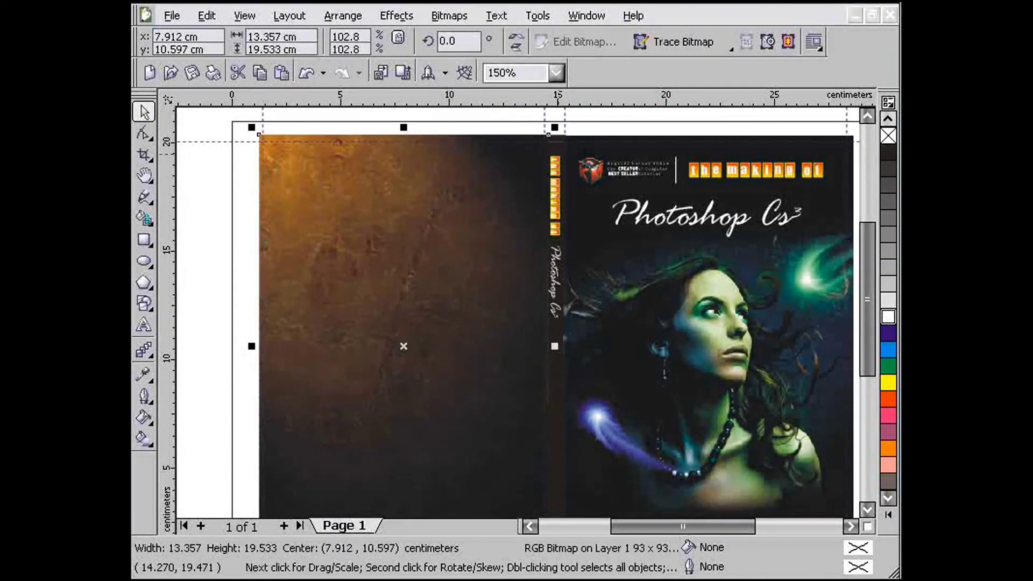
{"action": "left_click", "coordinate": [600, 146], "text": "shift"}
{"action": "left_click", "coordinate": [600, 146]}
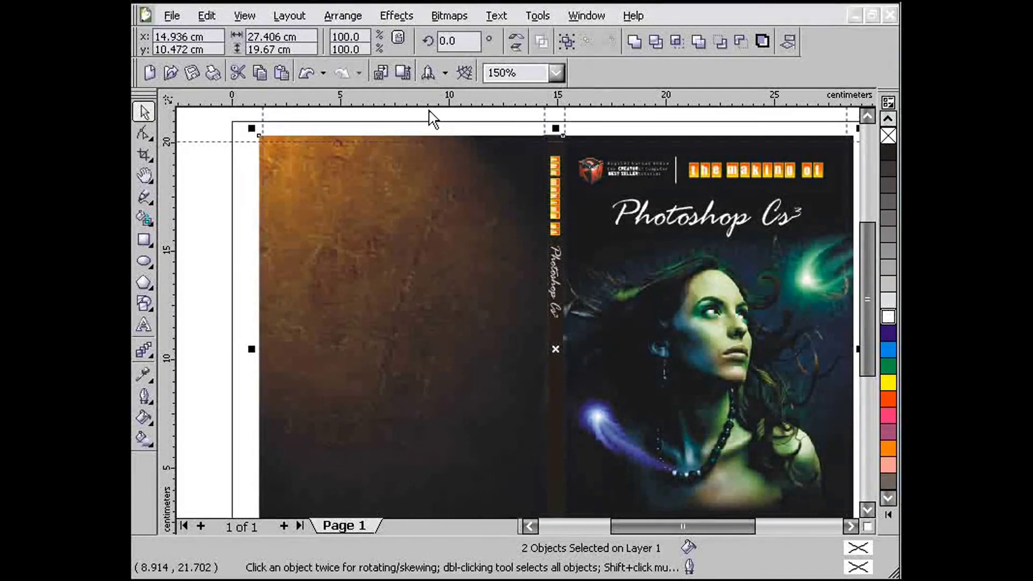
{"action": "left_click", "coordinate": [315, 226]}
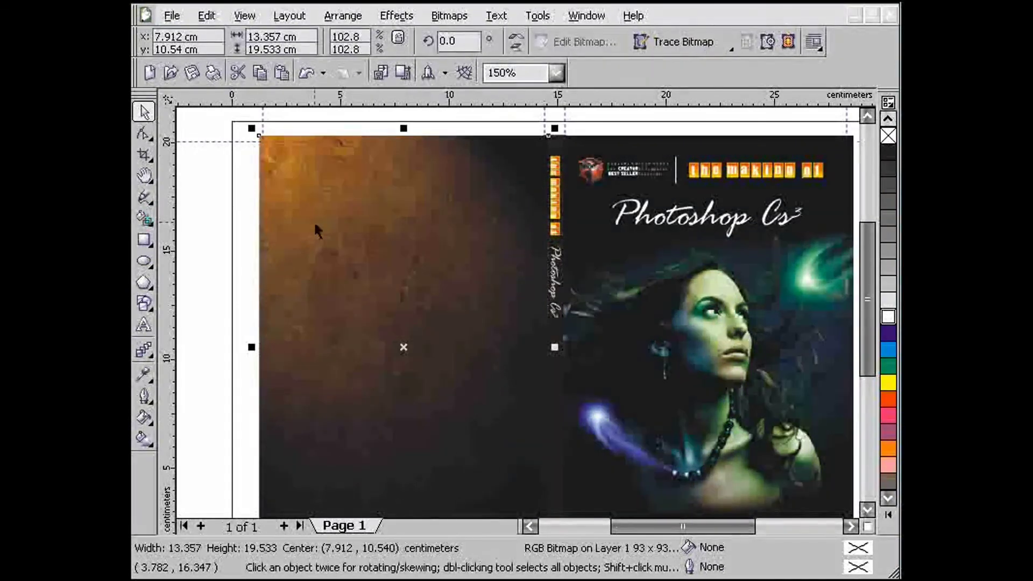
{"action": "left_click", "coordinate": [219, 203]}
{"action": "key", "text": "F3"}
{"action": "scroll", "coordinate": [651, 353], "scroll_direction": "up", "scroll_amount": 1}
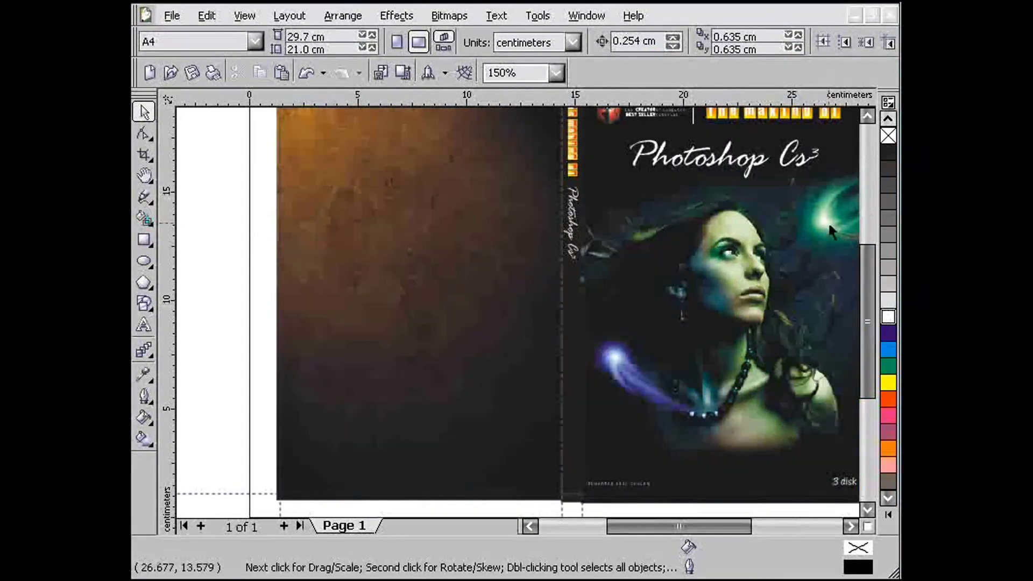
{"action": "left_click", "coordinate": [868, 118]}
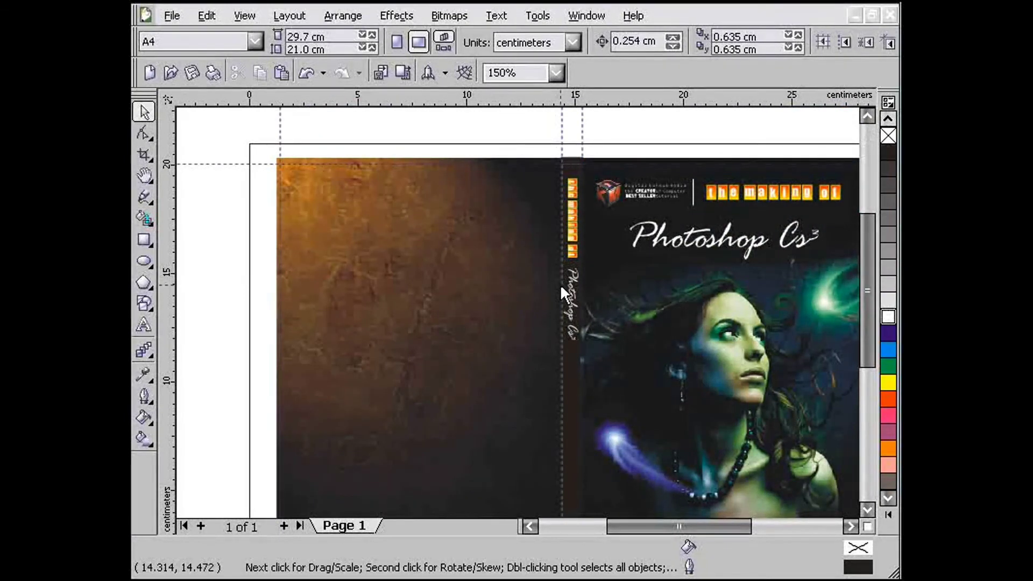
Step: Paste the white "Content" heading near the back cover's upper-left corner and give it a drop shadow offset slightly downward
{"action": "key", "text": "ctrl+v"}
{"action": "left_click", "coordinate": [240, 180]}
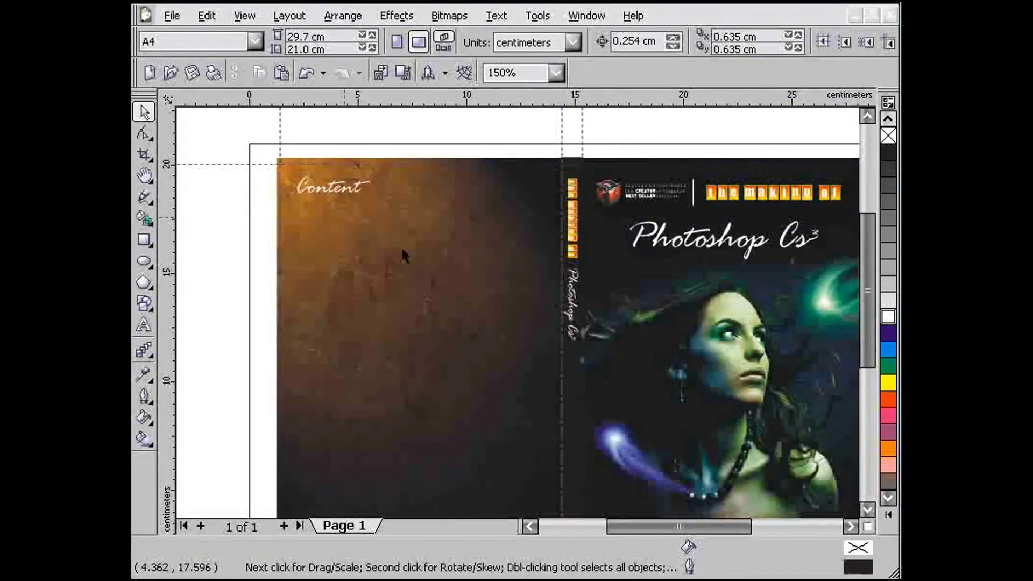
{"action": "scroll", "coordinate": [404, 257], "scroll_direction": "up", "scroll_amount": 1}
{"action": "left_click", "coordinate": [526, 269]}
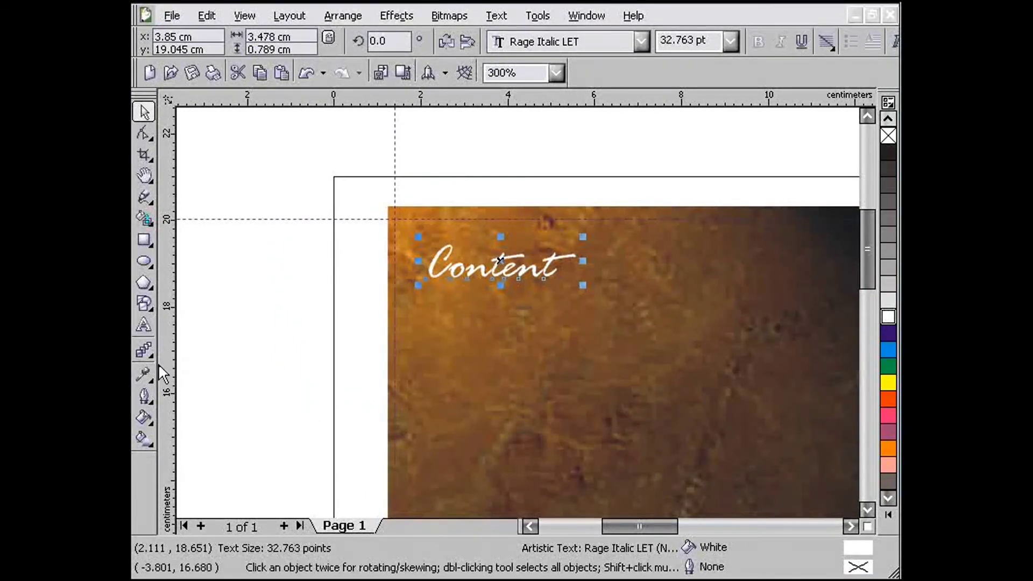
{"action": "left_click", "coordinate": [144, 356]}
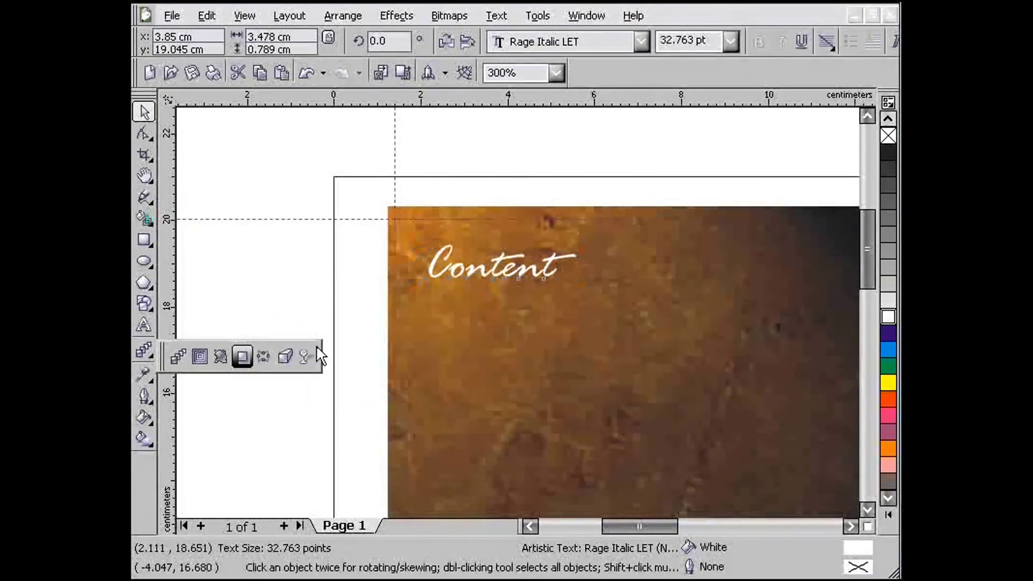
{"action": "left_click", "coordinate": [240, 354]}
{"action": "scroll", "coordinate": [504, 273], "scroll_direction": "up", "scroll_amount": 1}
{"action": "left_click_drag", "start_coordinate": [526, 330], "coordinate": [510, 330]}
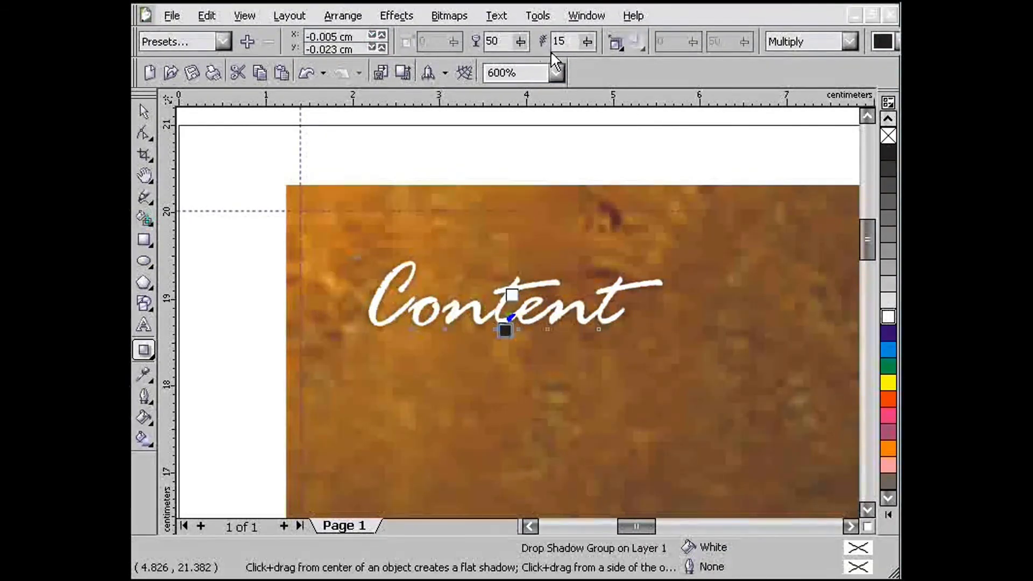
Step: Set the "Content" heading's drop shadow feathering to 9 and its opacity to 78, and deselect it
{"action": "left_click", "coordinate": [587, 41]}
{"action": "left_click_drag", "start_coordinate": [589, 66], "coordinate": [536, 73]}
{"action": "left_click", "coordinate": [520, 41]}
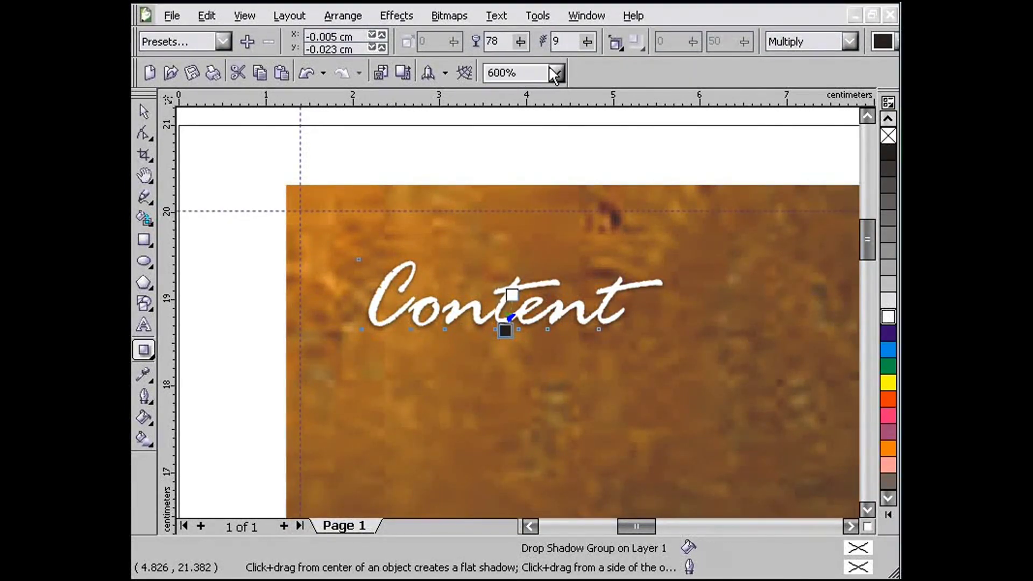
{"action": "left_click", "coordinate": [143, 111]}
{"action": "left_click", "coordinate": [240, 176]}
Step: Draw a rectangle about 2.37 by 2.86 cm below the "Content" heading and round its corners to 19
{"action": "scroll", "coordinate": [657, 387], "scroll_direction": "down", "scroll_amount": 1}
{"action": "scroll", "coordinate": [615, 413], "scroll_direction": "down", "scroll_amount": 1}
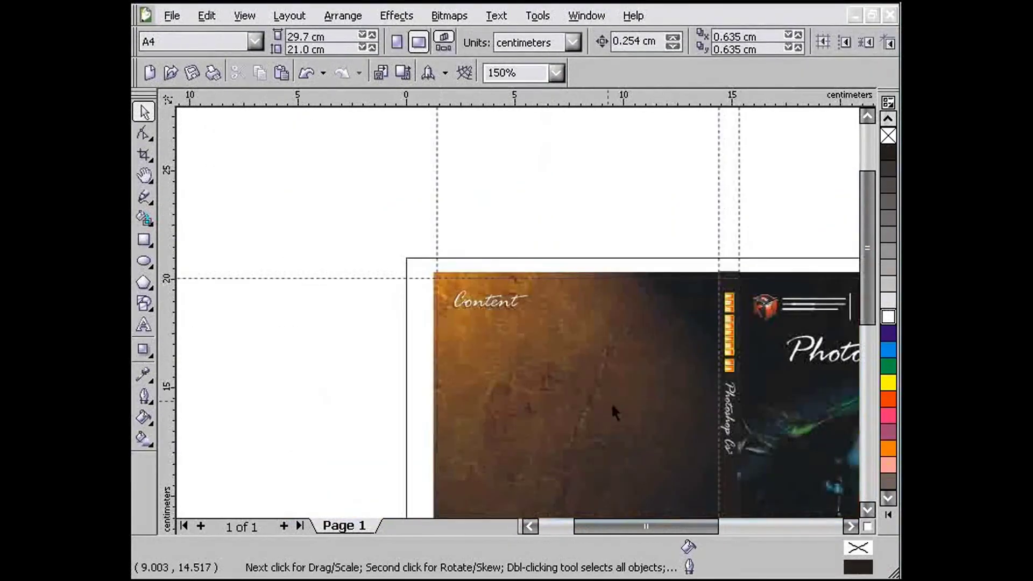
{"action": "scroll", "coordinate": [560, 328], "scroll_direction": "down", "scroll_amount": 3}
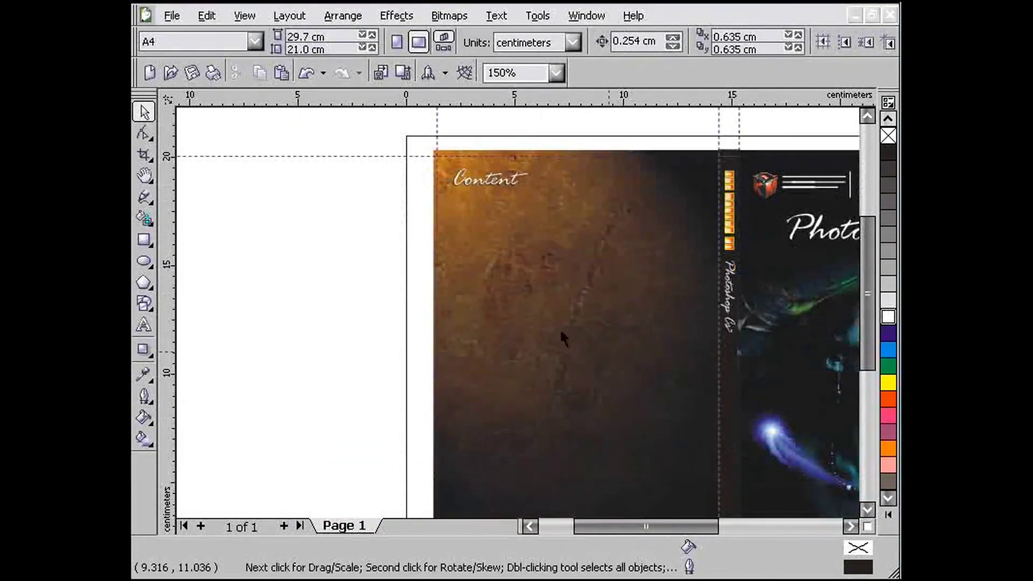
{"action": "scroll", "coordinate": [562, 338], "scroll_direction": "up", "scroll_amount": 1}
{"action": "scroll", "coordinate": [377, 305], "scroll_direction": "down", "scroll_amount": 1}
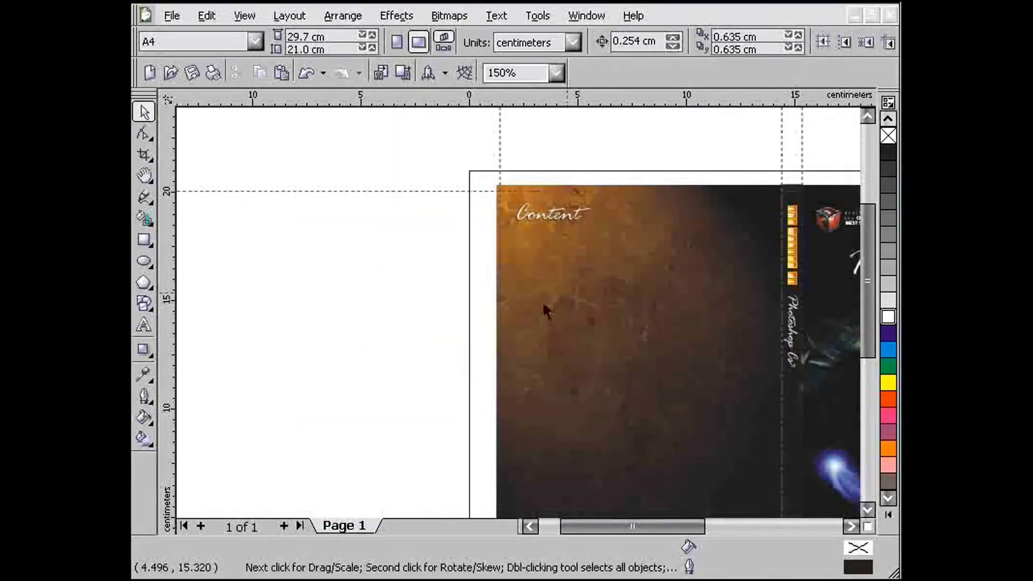
{"action": "scroll", "coordinate": [565, 296], "scroll_direction": "up", "scroll_amount": 1}
{"action": "left_click", "coordinate": [145, 241]}
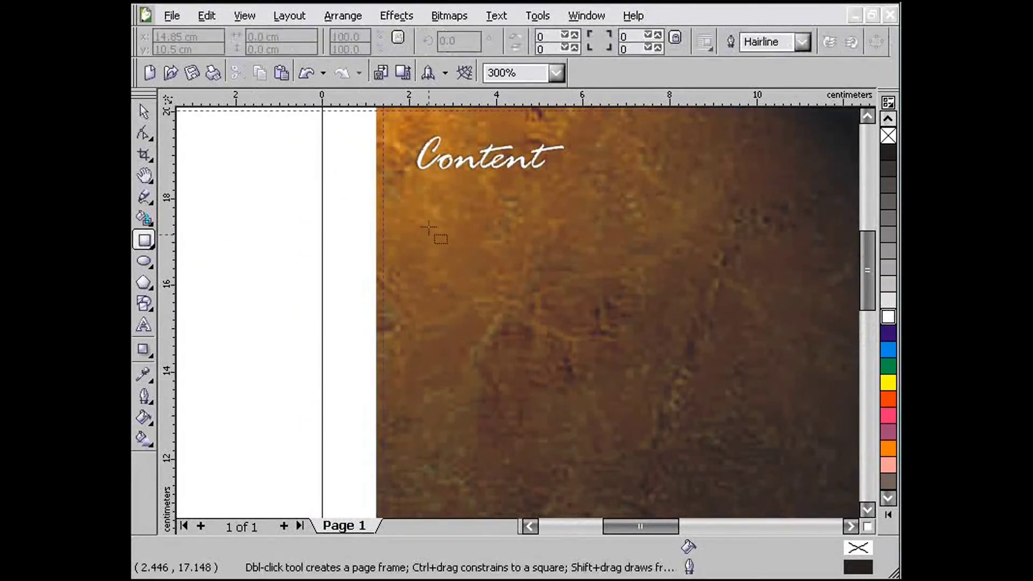
{"action": "left_click_drag", "start_coordinate": [420, 244], "coordinate": [523, 367]}
{"action": "left_click", "coordinate": [150, 135]}
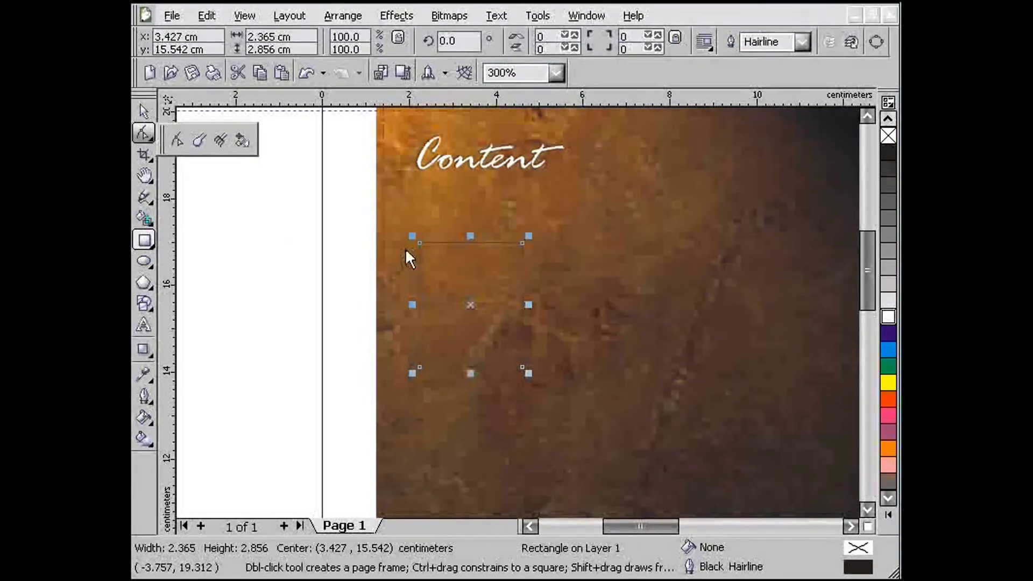
{"action": "left_click", "coordinate": [177, 140]}
{"action": "left_click_drag", "start_coordinate": [425, 245], "coordinate": [423, 258]}
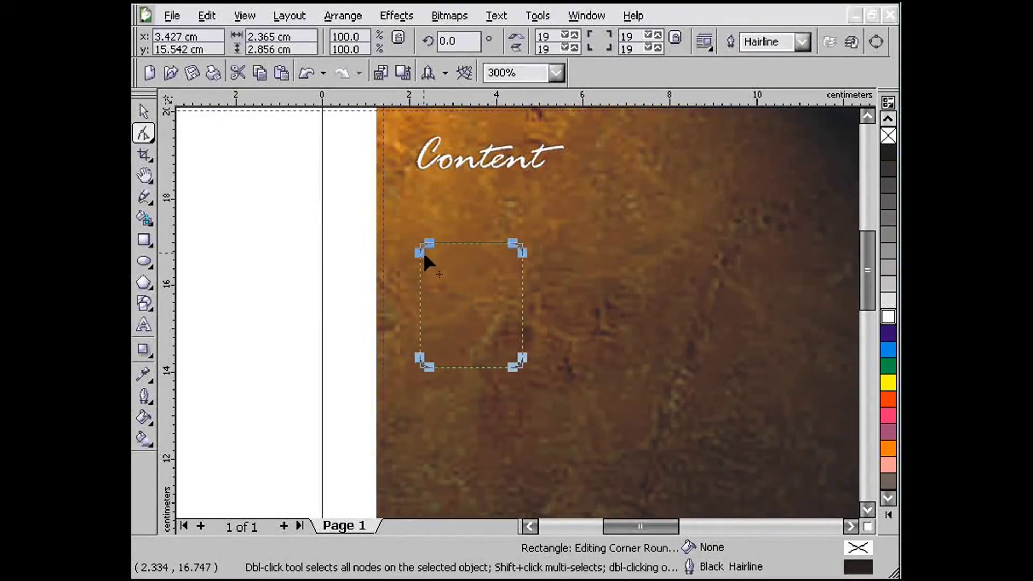
{"action": "left_click", "coordinate": [144, 111]}
{"action": "left_click", "coordinate": [266, 247]}
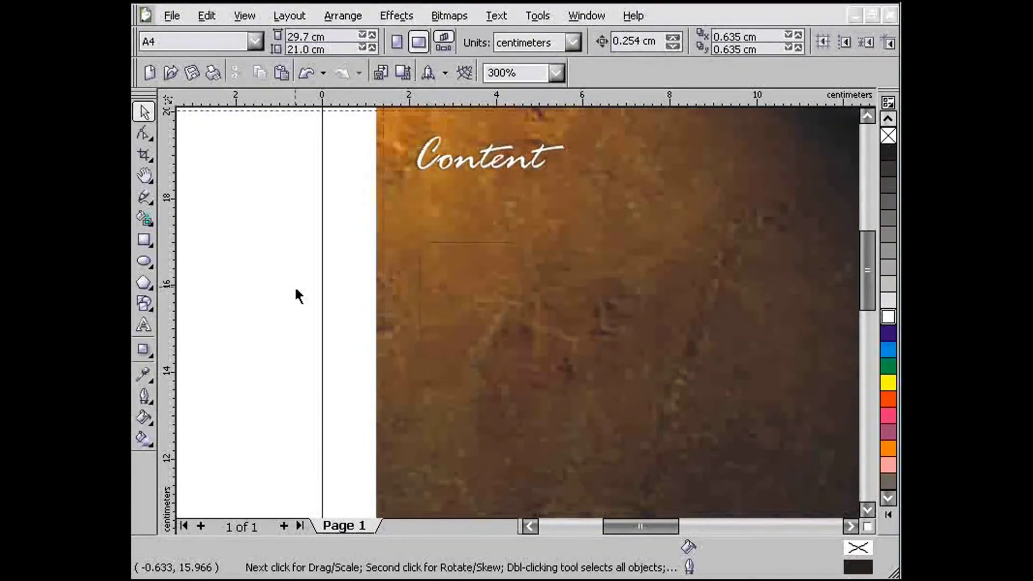
Step: Fill the rounded rectangle with white and remove its outline
{"action": "left_click", "coordinate": [490, 328]}
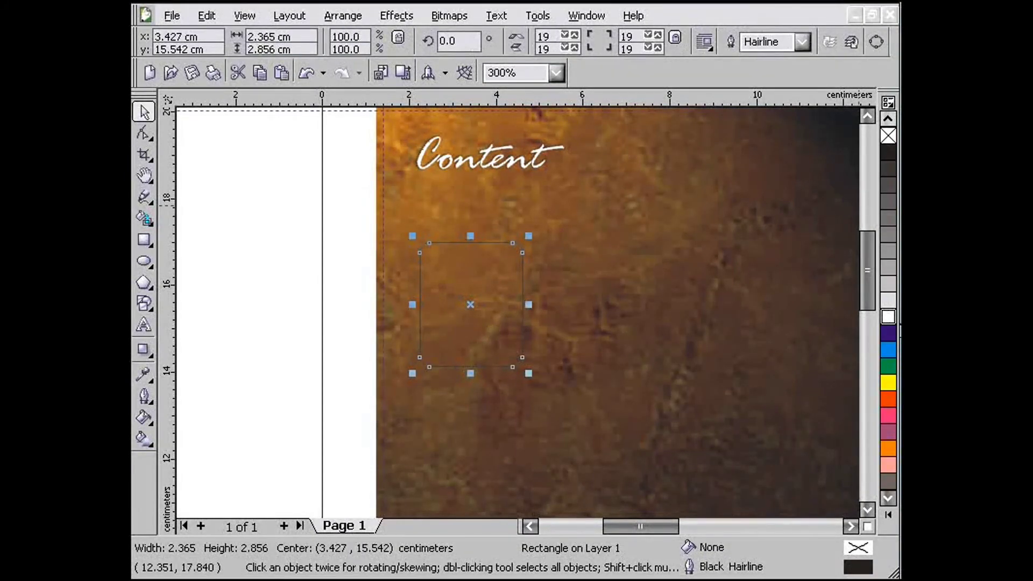
{"action": "left_click", "coordinate": [888, 316]}
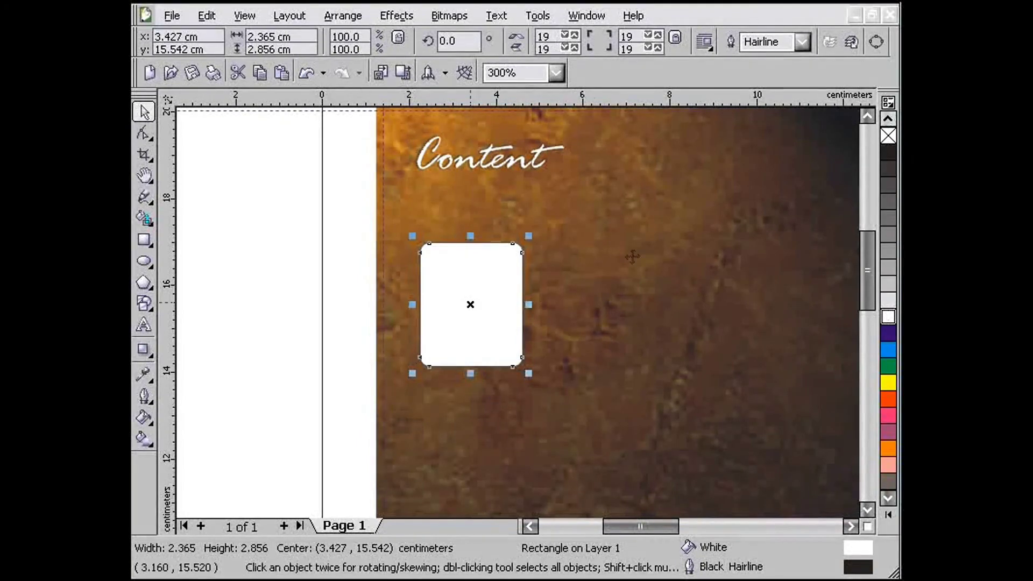
{"action": "right_click", "coordinate": [888, 136]}
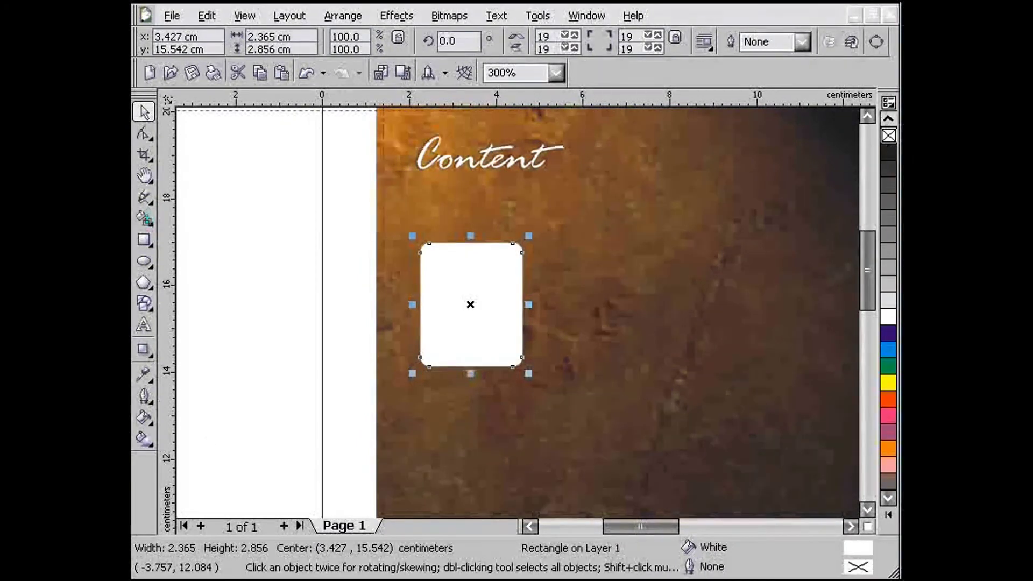
Step: Add a drop shadow toward the lower right of the white rounded rectangle and raise its opacity to 72
{"action": "left_click", "coordinate": [145, 353]}
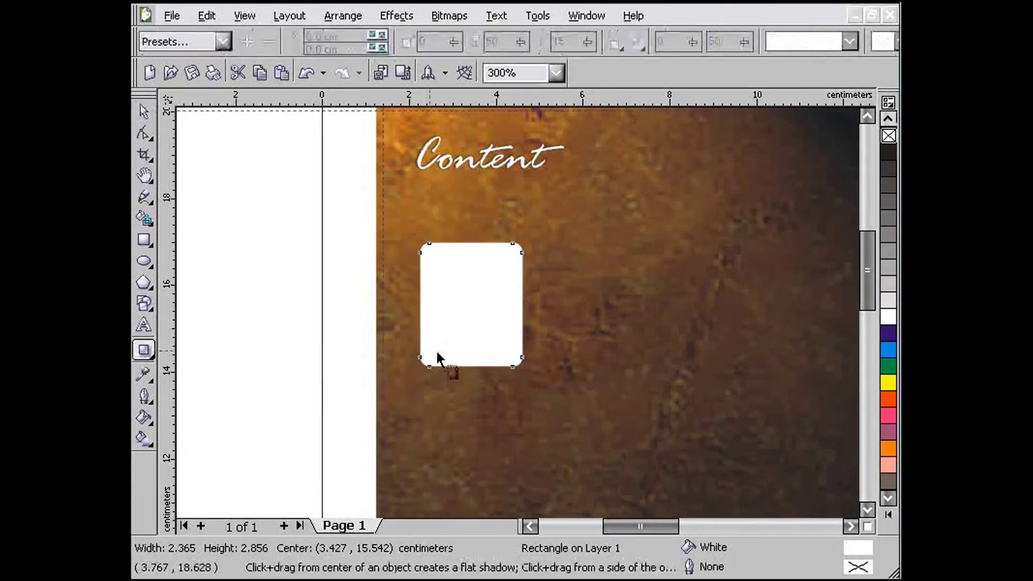
{"action": "left_click_drag", "start_coordinate": [470, 304], "coordinate": [509, 372]}
{"action": "scroll", "coordinate": [509, 372], "scroll_direction": "up", "scroll_amount": 1}
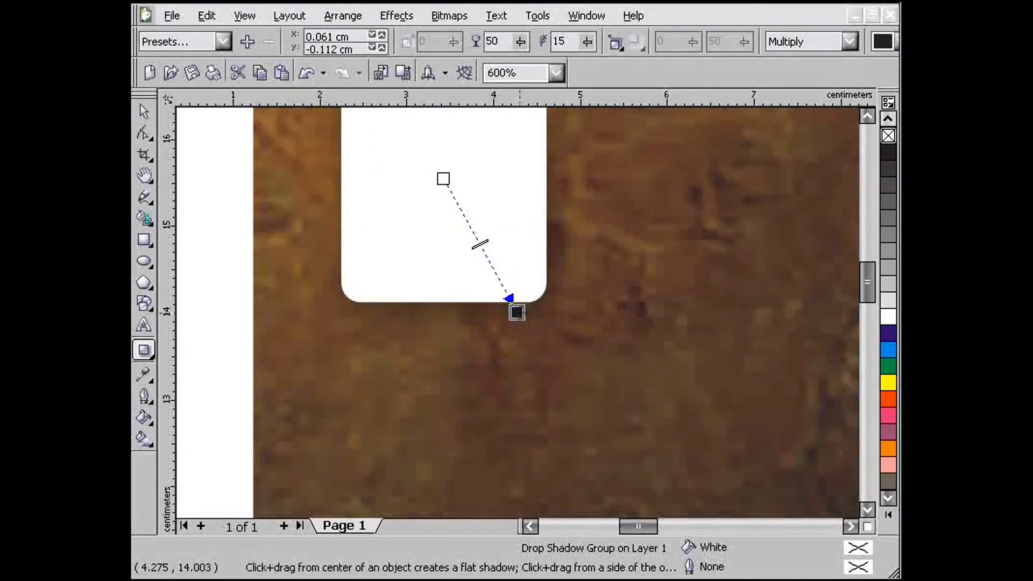
{"action": "left_click_drag", "start_coordinate": [480, 244], "coordinate": [493, 275]}
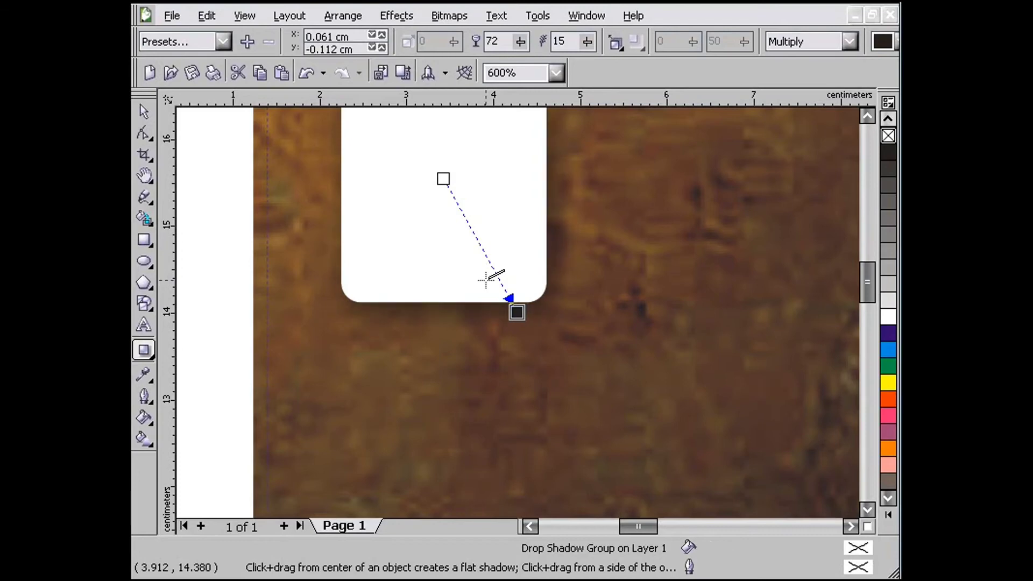
{"action": "scroll", "coordinate": [486, 279], "scroll_direction": "down", "scroll_amount": 1}
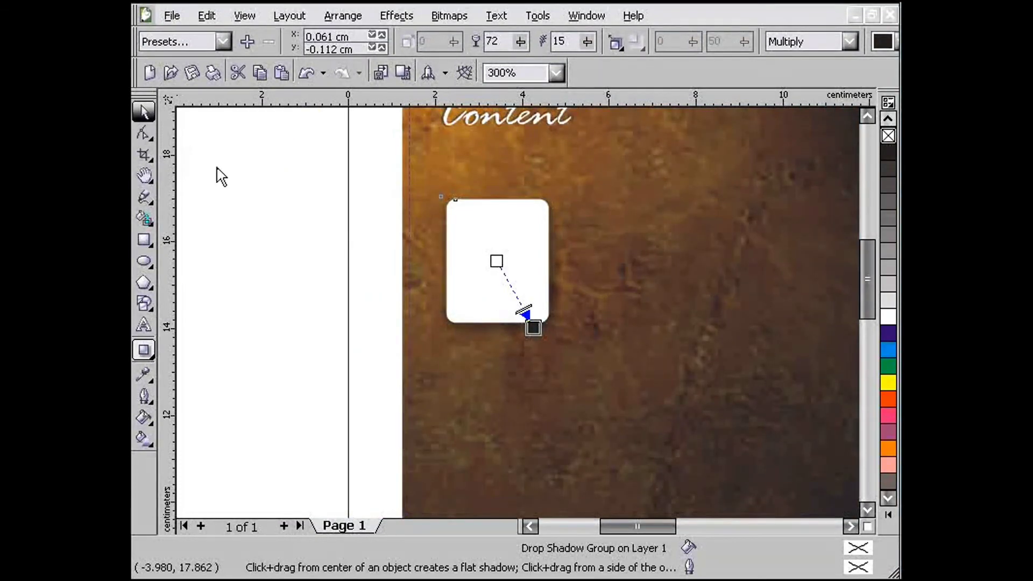
{"action": "left_click", "coordinate": [324, 238]}
Step: Shrink the white rounded rectangle proportionally to about 1.9 by 2.3 cm, keeping its upper-left corner in place
{"action": "scroll", "coordinate": [608, 354], "scroll_direction": "down", "scroll_amount": 1}
{"action": "left_click", "coordinate": [569, 305]}
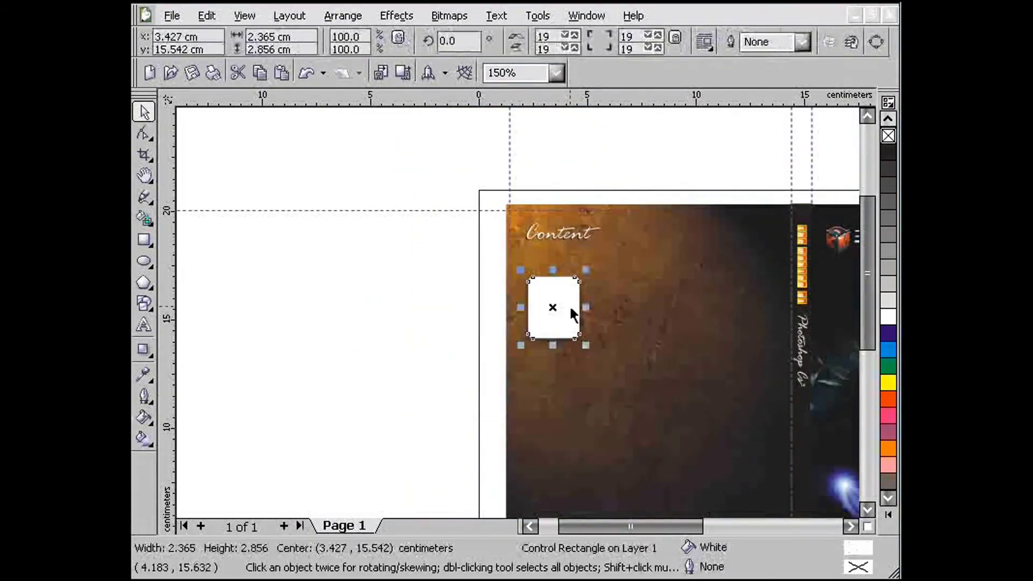
{"action": "left_click_drag", "start_coordinate": [585, 345], "coordinate": [581, 339]}
{"action": "key", "text": "Escape"}
{"action": "key", "text": "Escape"}
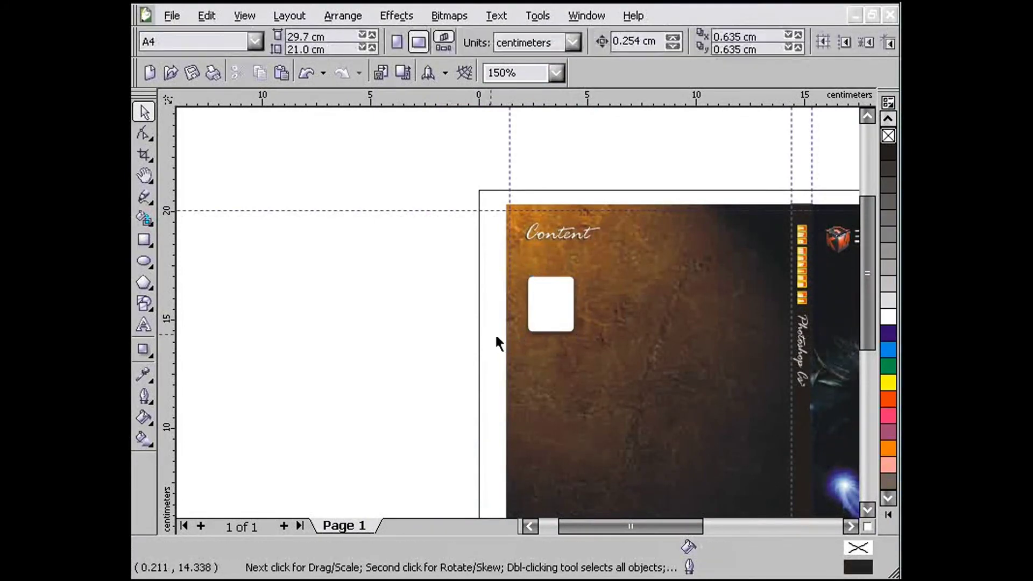
{"action": "scroll", "coordinate": [572, 331], "scroll_direction": "up", "scroll_amount": 1}
{"action": "left_click", "coordinate": [553, 300]}
{"action": "left_click_drag", "start_coordinate": [572, 336], "coordinate": [562, 318]}
{"action": "left_click", "coordinate": [412, 329]}
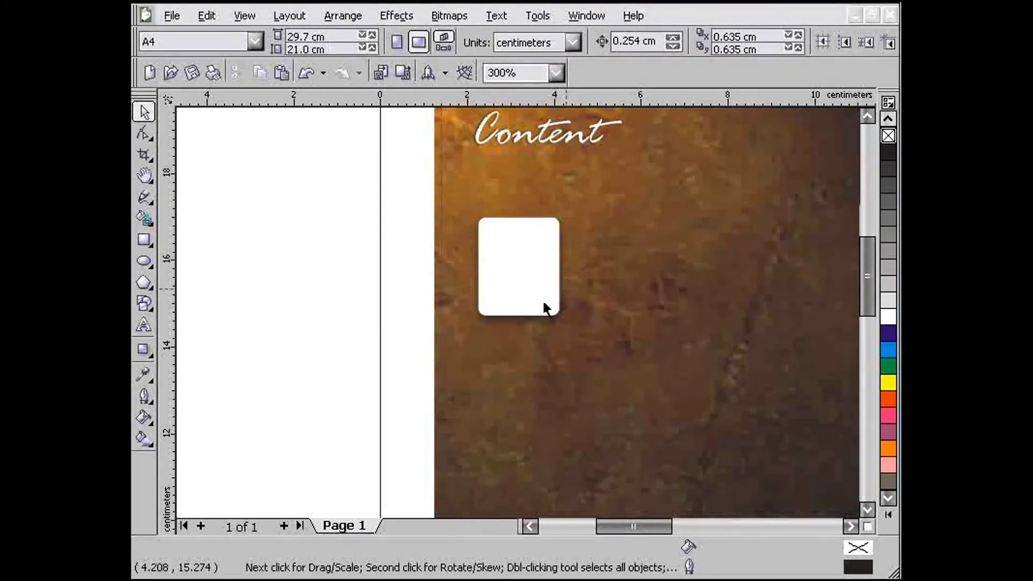
Step: Draw a horizontal rectangle about 4.25 by 1.03 cm overlapping the white box's right side and extending across the marble
{"action": "scroll", "coordinate": [544, 305], "scroll_direction": "up", "scroll_amount": 1}
{"action": "left_click", "coordinate": [144, 240]}
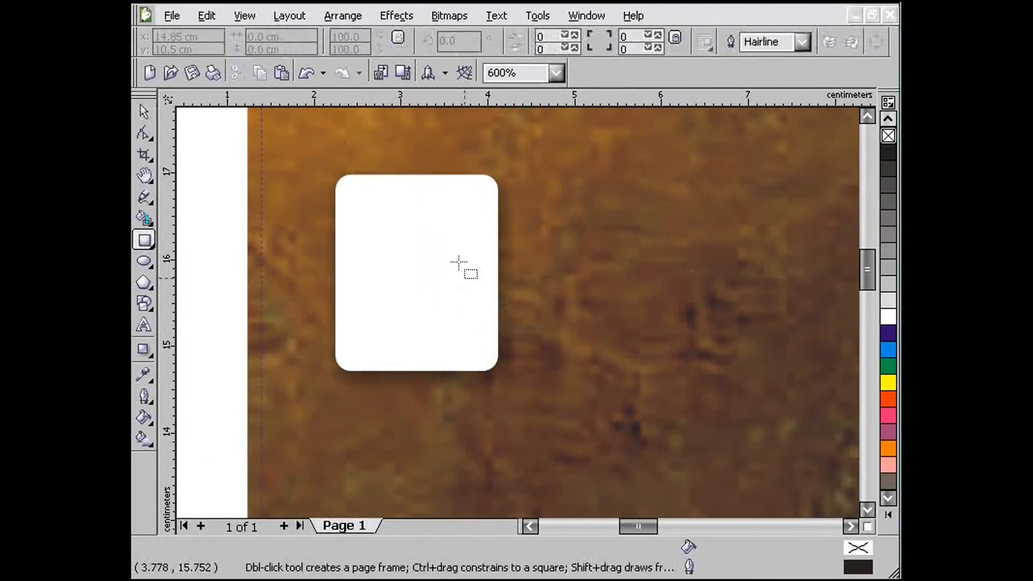
{"action": "left_click_drag", "start_coordinate": [456, 231], "coordinate": [825, 320]}
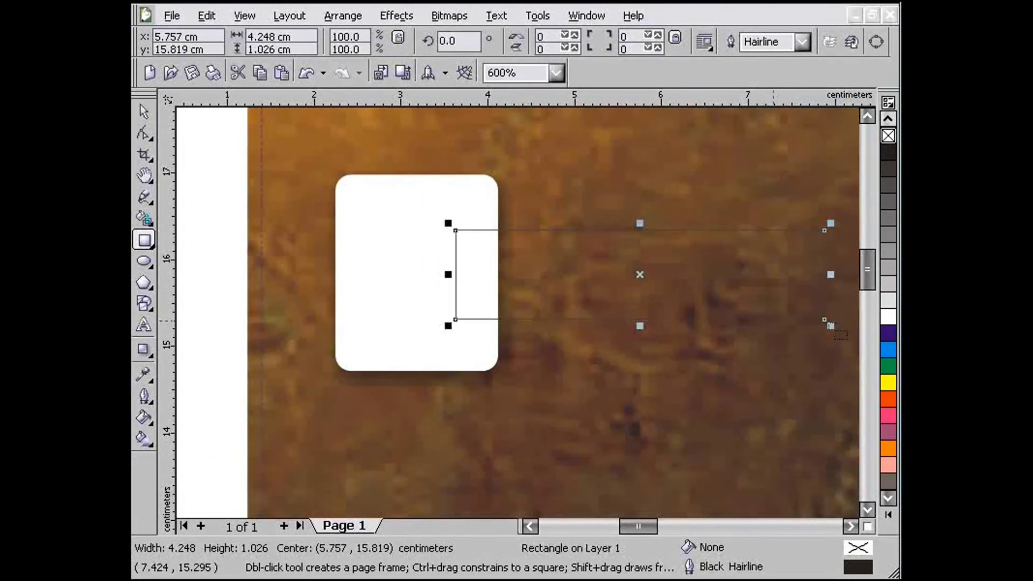
Step: Give the horizontal rectangle a white fill and outline, and apply a Transparency lens with a 50% rate
{"action": "left_click", "coordinate": [889, 318]}
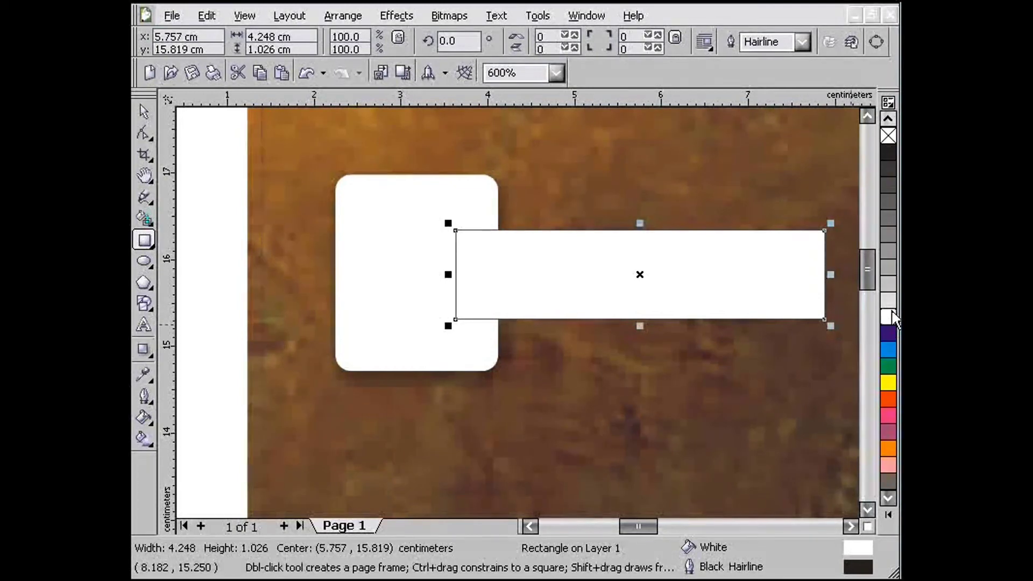
{"action": "right_click", "coordinate": [892, 318]}
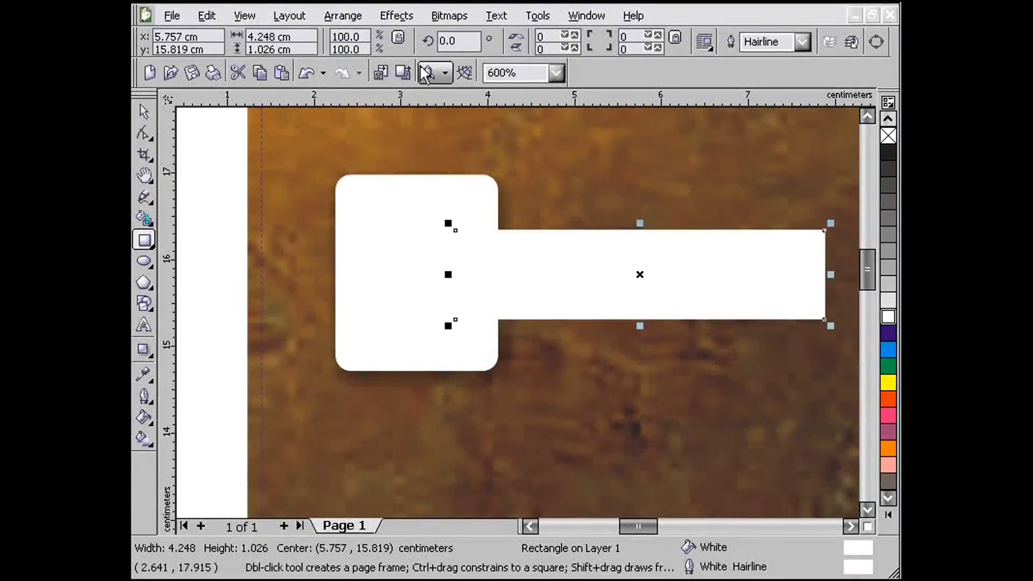
{"action": "left_click", "coordinate": [396, 20]}
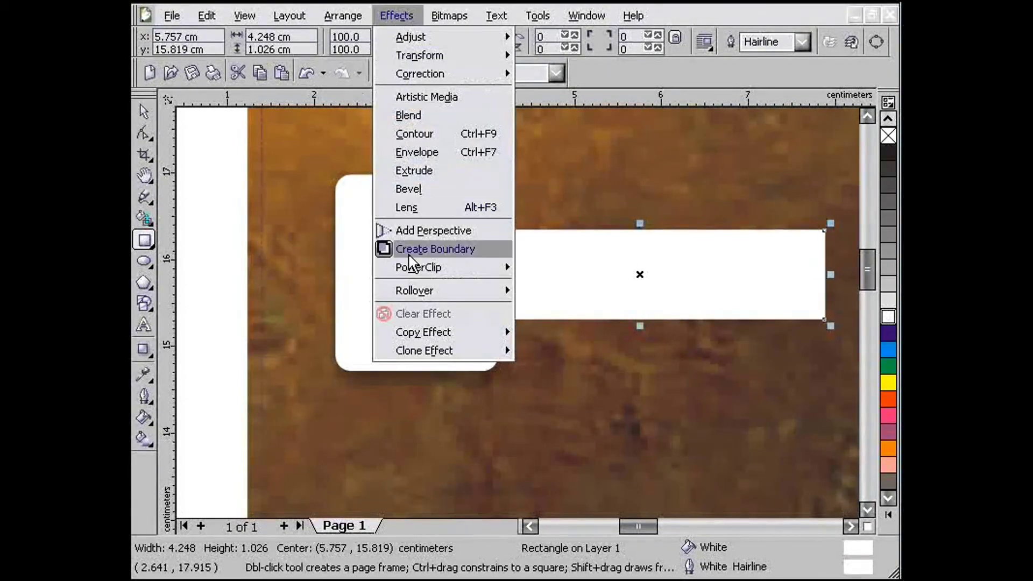
{"action": "left_click", "coordinate": [409, 209]}
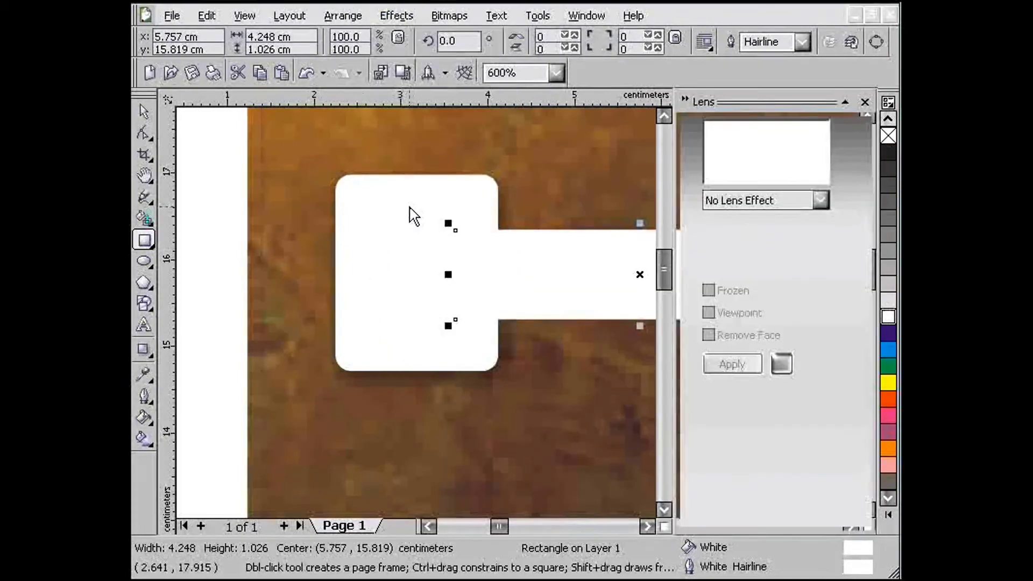
{"action": "left_click", "coordinate": [821, 200]}
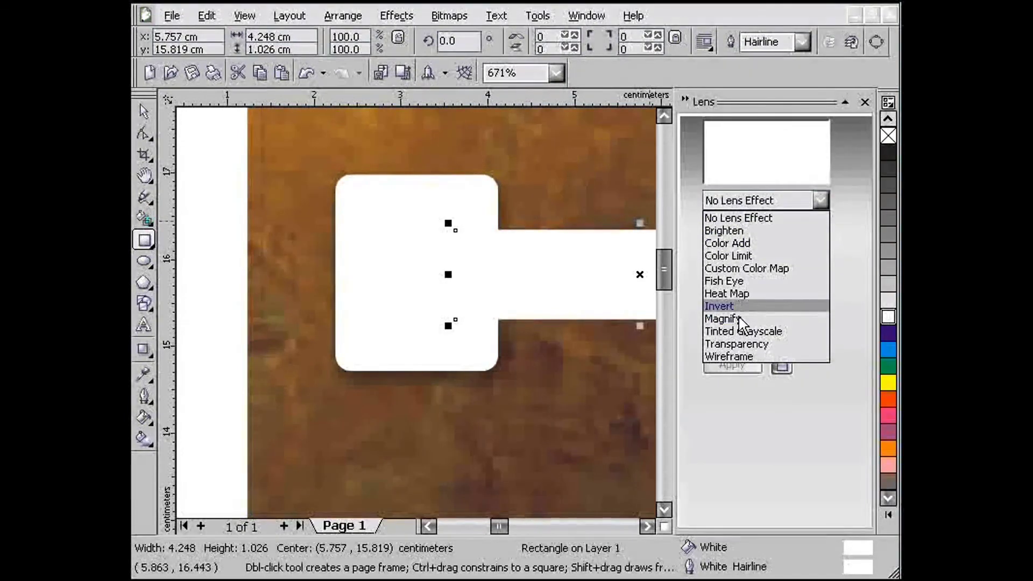
{"action": "left_click", "coordinate": [737, 343]}
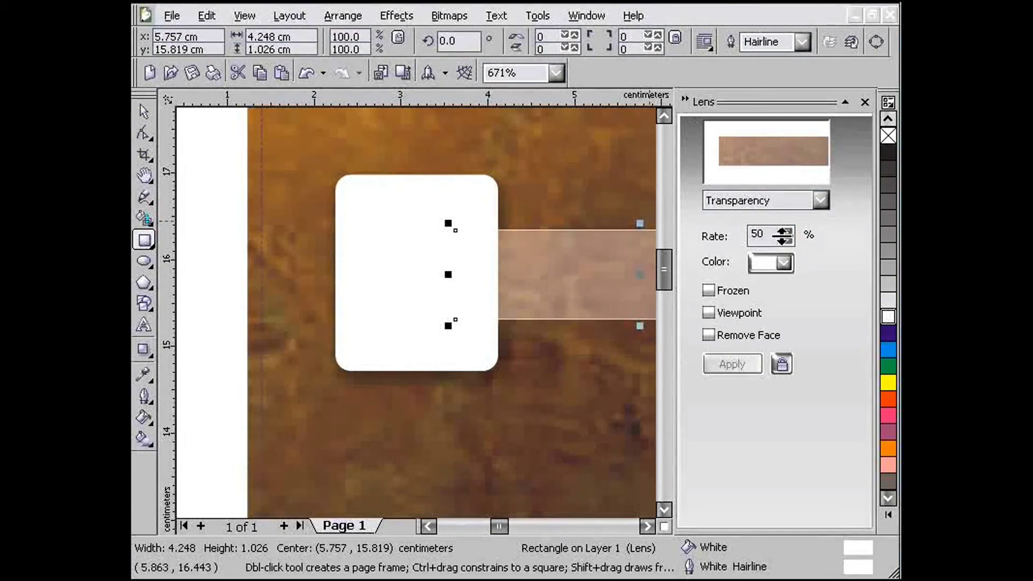
{"action": "left_click_drag", "start_coordinate": [784, 244], "coordinate": [784, 243]}
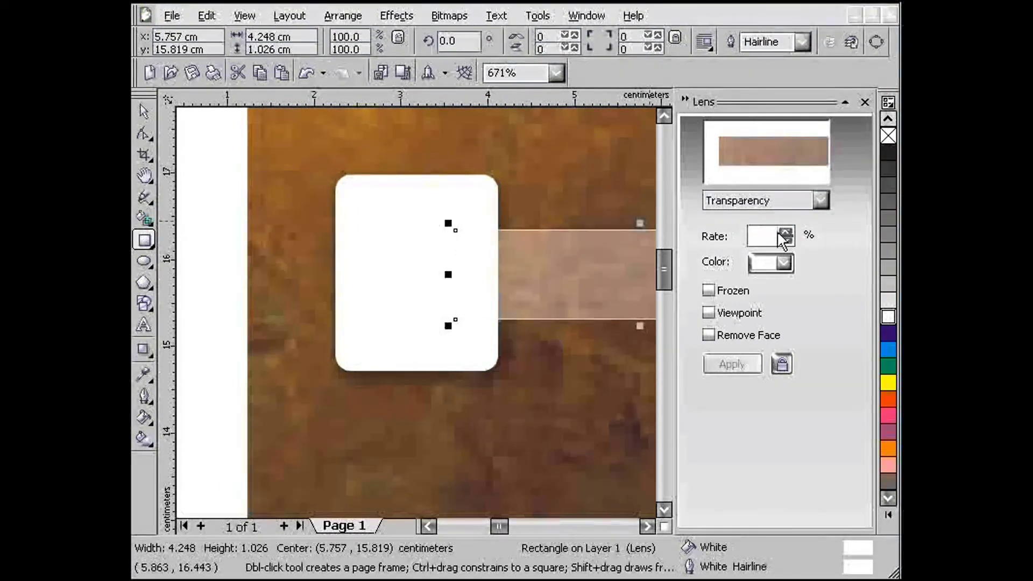
{"action": "left_click", "coordinate": [686, 99]}
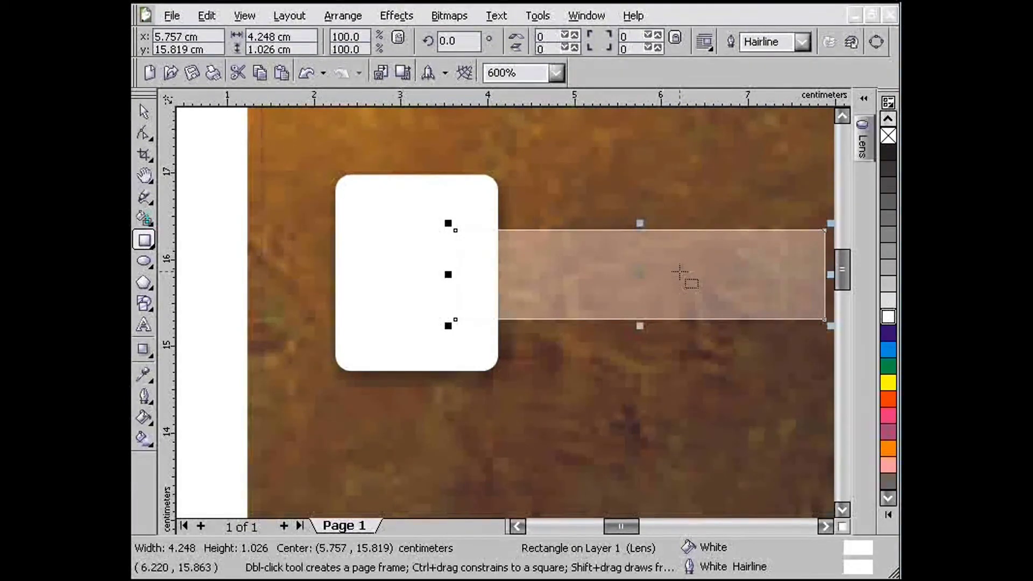
Step: Apply a linear fountain transparency across the translucent rectangle, fading out from the white box toward its right end
{"action": "key", "text": "F11"}
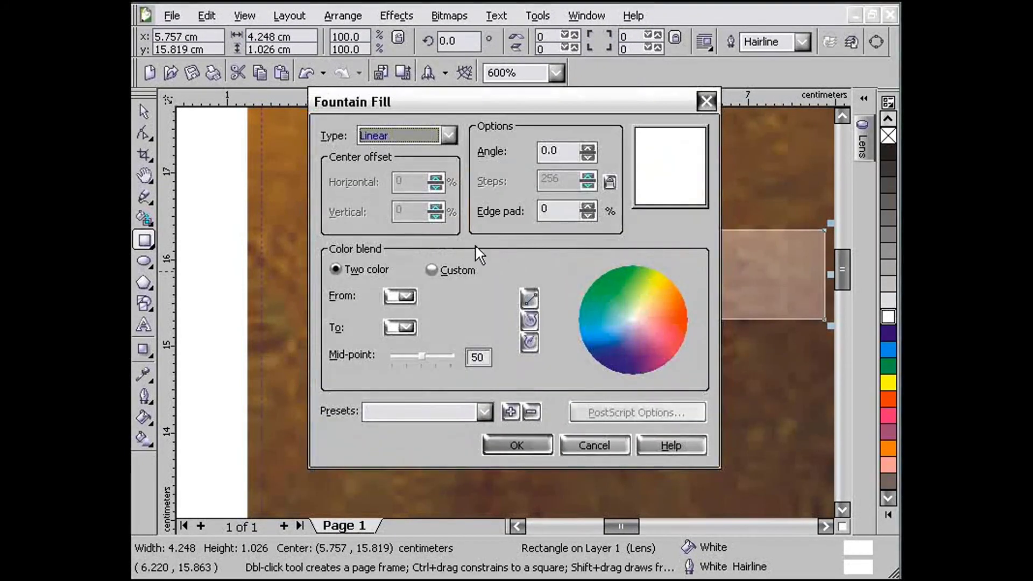
{"action": "left_click", "coordinate": [592, 444]}
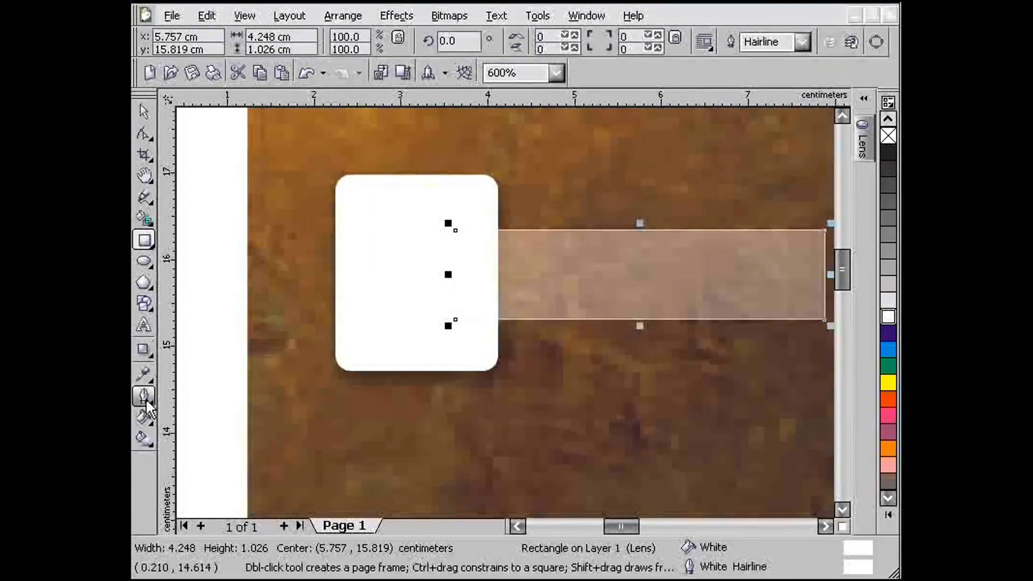
{"action": "left_click", "coordinate": [150, 353]}
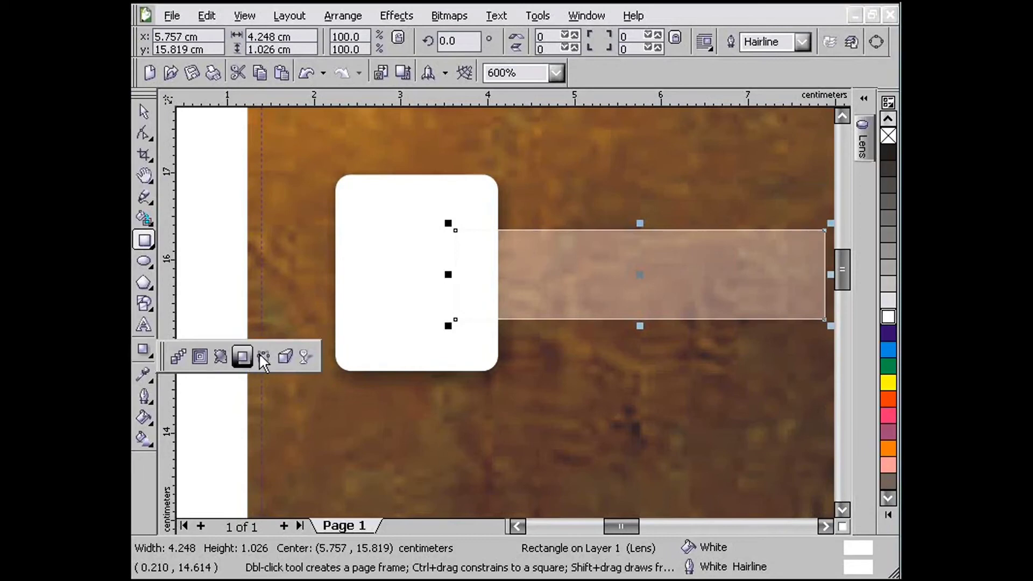
{"action": "left_click", "coordinate": [302, 354]}
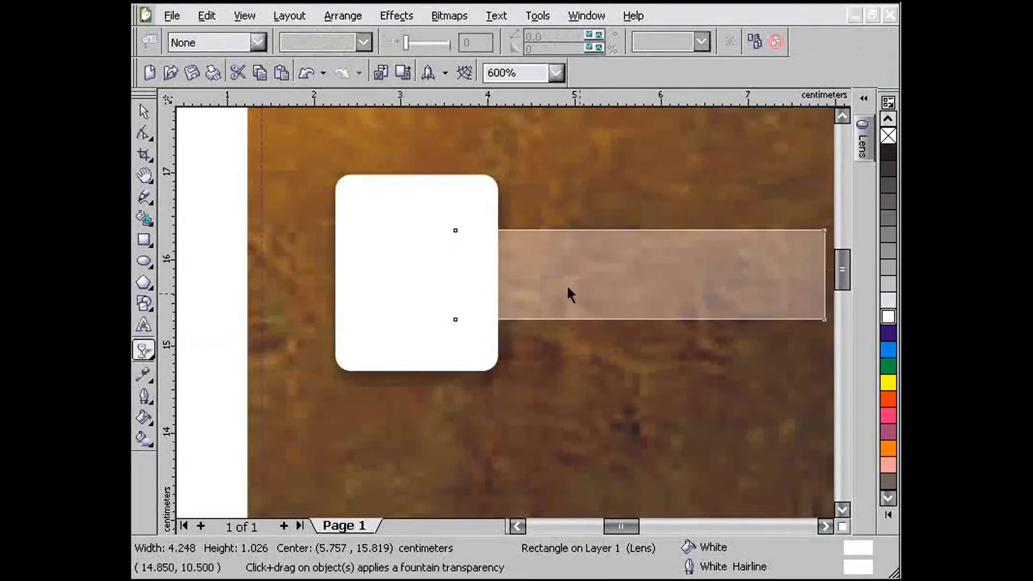
{"action": "left_click_drag", "start_coordinate": [474, 286], "coordinate": [795, 284]}
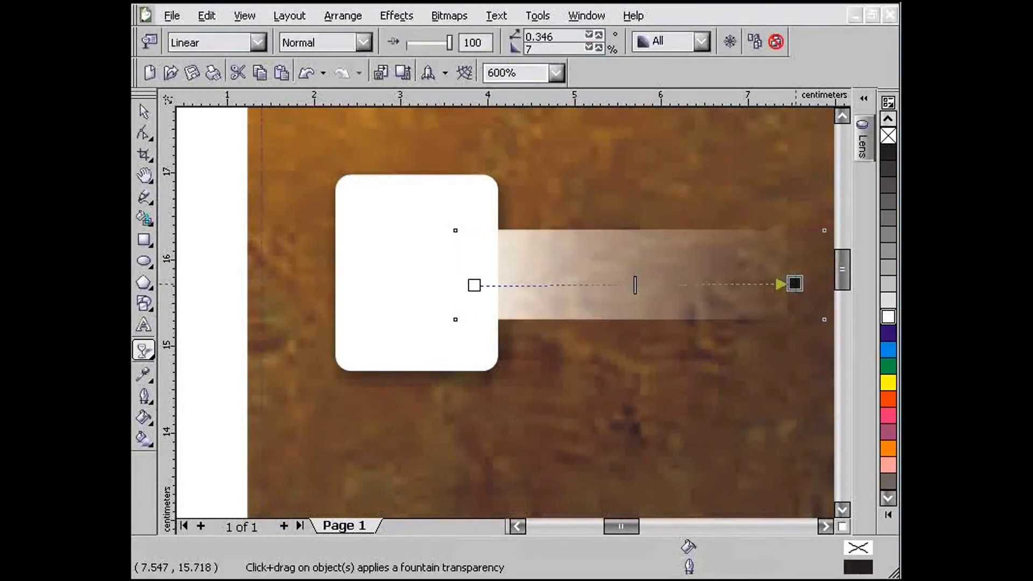
Step: Try shifting the fade and removing the rectangle's outline, and undo back to the plain Transparency lens
{"action": "left_click", "coordinate": [815, 531]}
{"action": "left_click_drag", "start_coordinate": [638, 525], "coordinate": [614, 525]}
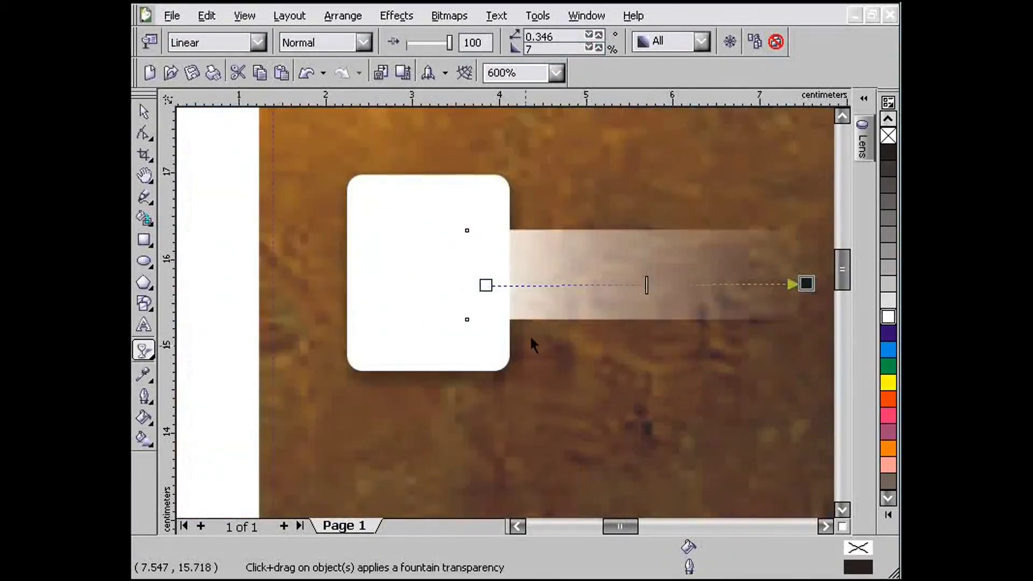
{"action": "mouse_move", "coordinate": [624, 286]}
{"action": "left_mouse_down"}
{"action": "mouse_move", "coordinate": [625, 275]}
{"action": "mouse_move", "coordinate": [705, 275]}
{"action": "mouse_move", "coordinate": [558, 276]}
{"action": "mouse_move", "coordinate": [612, 276]}
{"action": "left_mouse_up"}
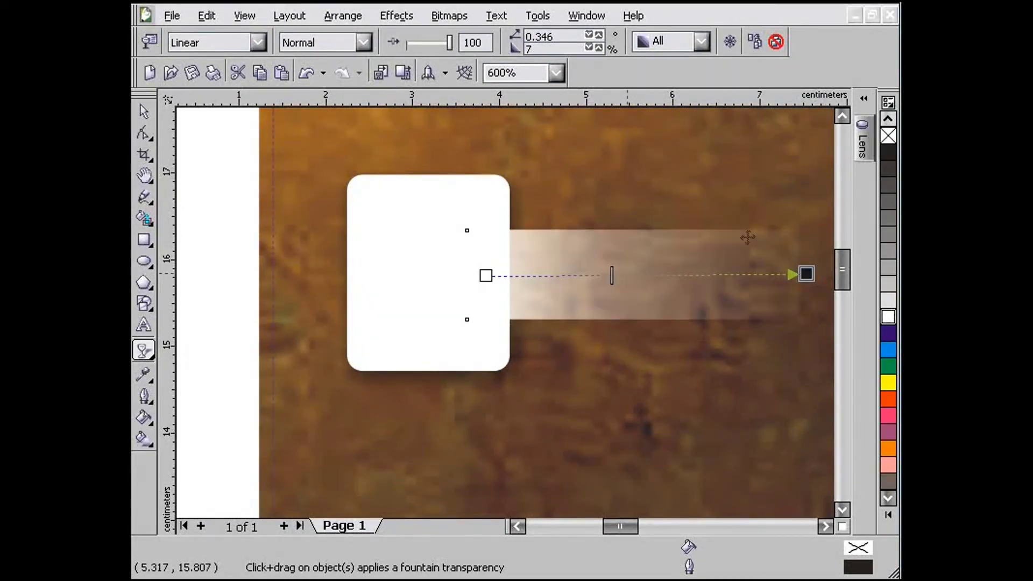
{"action": "right_click", "coordinate": [890, 139]}
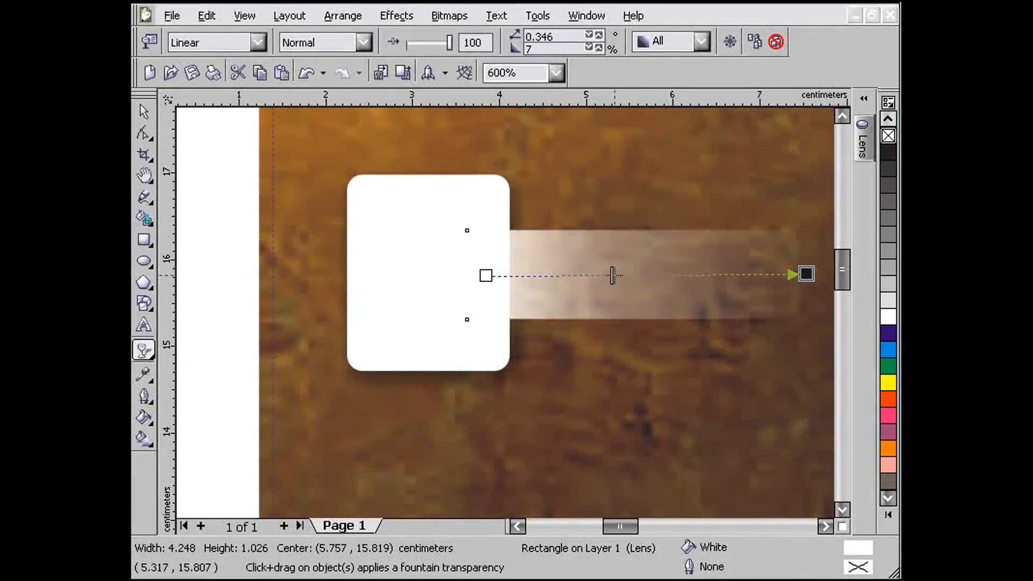
{"action": "left_click_drag", "start_coordinate": [612, 275], "coordinate": [647, 276]}
{"action": "key", "text": "ctrl+z"}
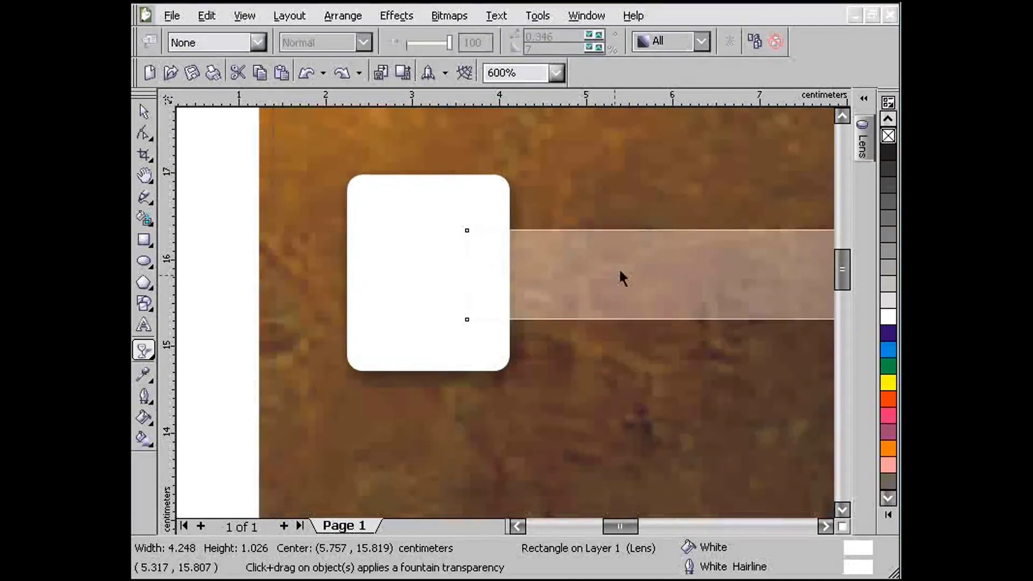
Step: Try a linear two-colour fountain fill from light orange-brown to white on the horizontal rectangle
{"action": "left_click", "coordinate": [644, 526]}
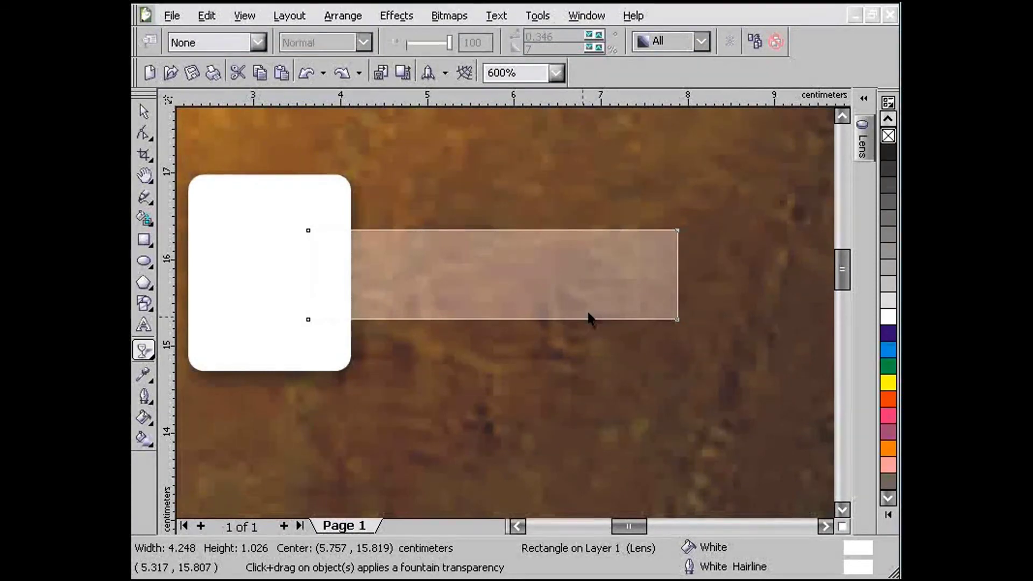
{"action": "key", "text": "F11"}
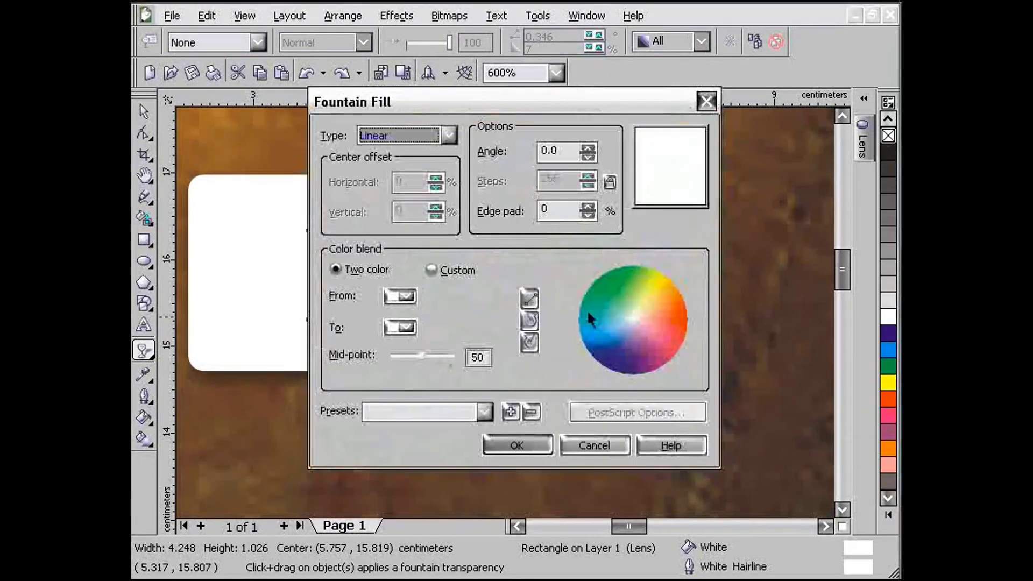
{"action": "left_click", "coordinate": [408, 297]}
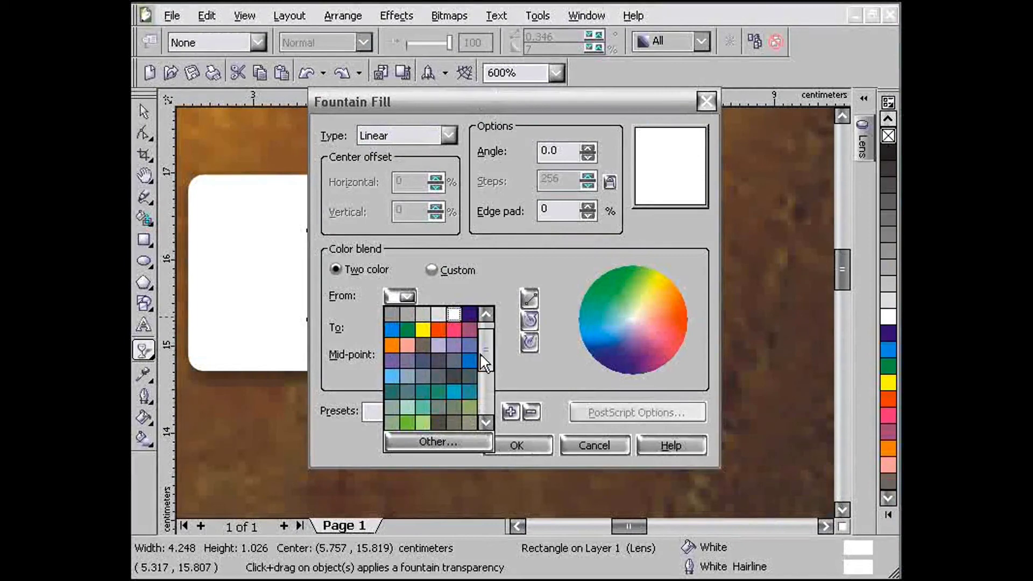
{"action": "left_click_drag", "start_coordinate": [482, 361], "coordinate": [484, 397]}
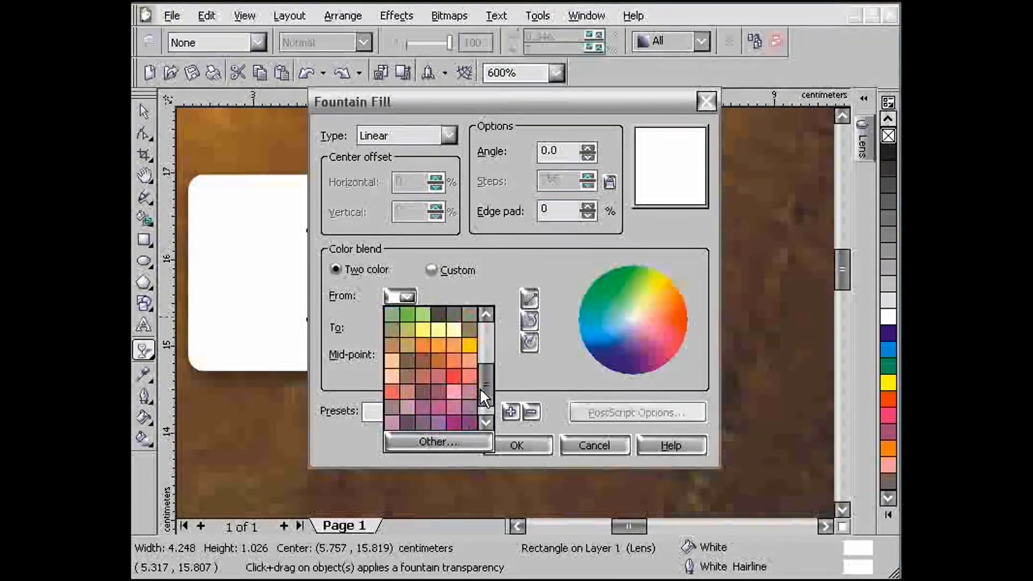
{"action": "left_click", "coordinate": [393, 345]}
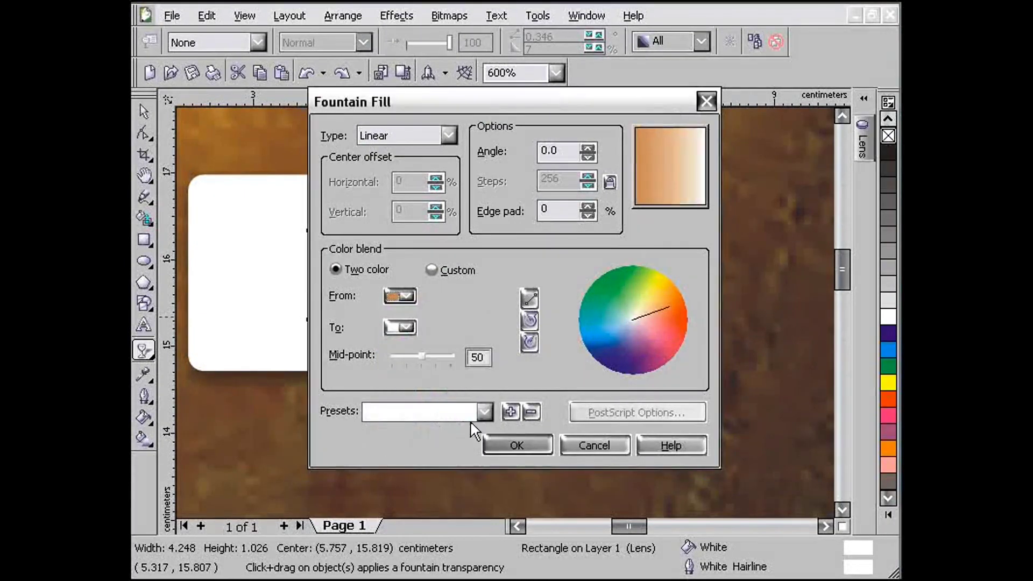
{"action": "left_click", "coordinate": [517, 445]}
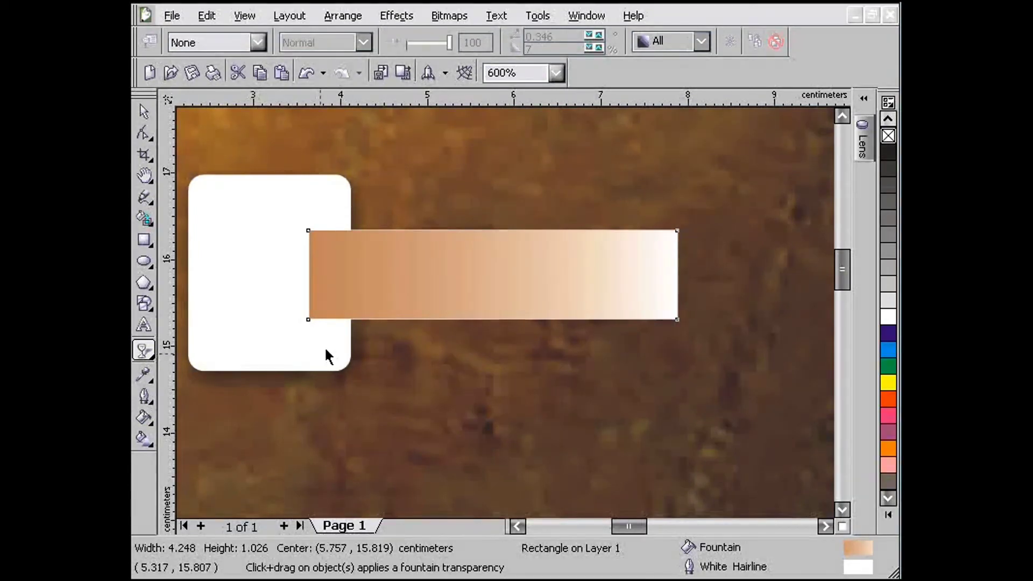
{"action": "key", "text": "shift+Page_Down"}
{"action": "key", "text": "ctrl+z"}
Step: Reapply the white Transparency lens at a 50% rate to the gradient-filled rectangle
{"action": "left_click", "coordinate": [864, 152]}
{"action": "left_click", "coordinate": [820, 201]}
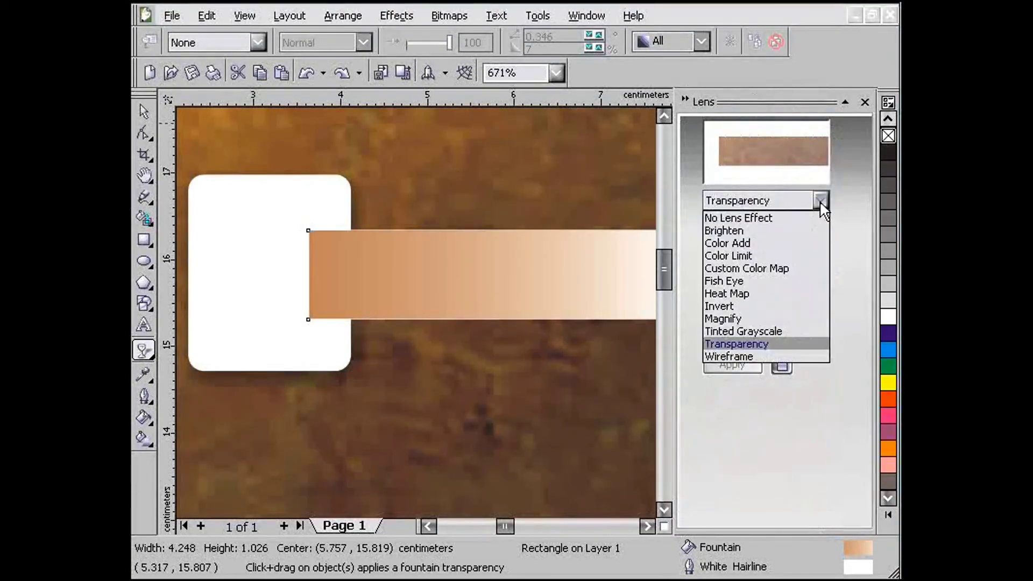
{"action": "left_click", "coordinate": [759, 346]}
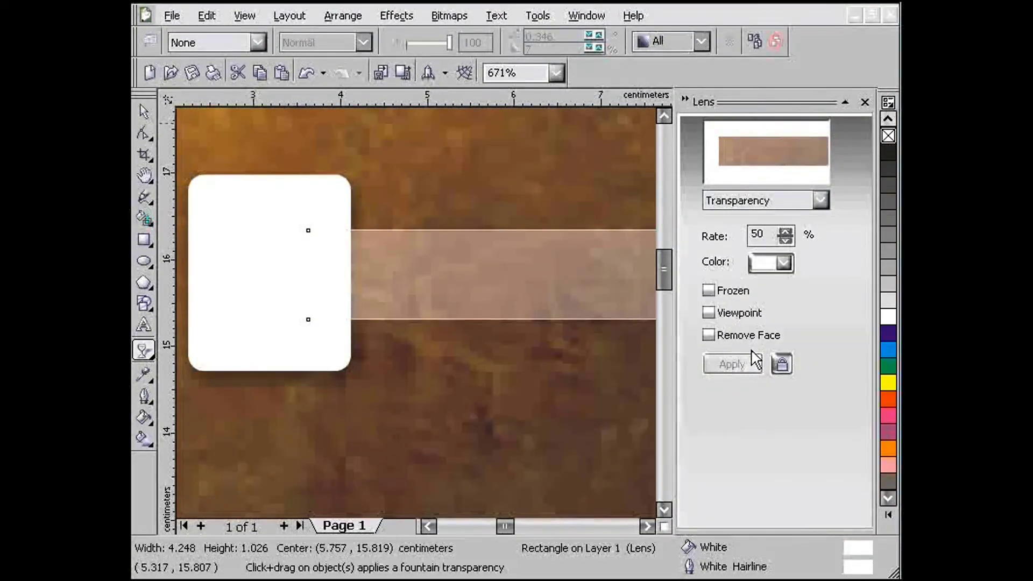
{"action": "left_click", "coordinate": [688, 101]}
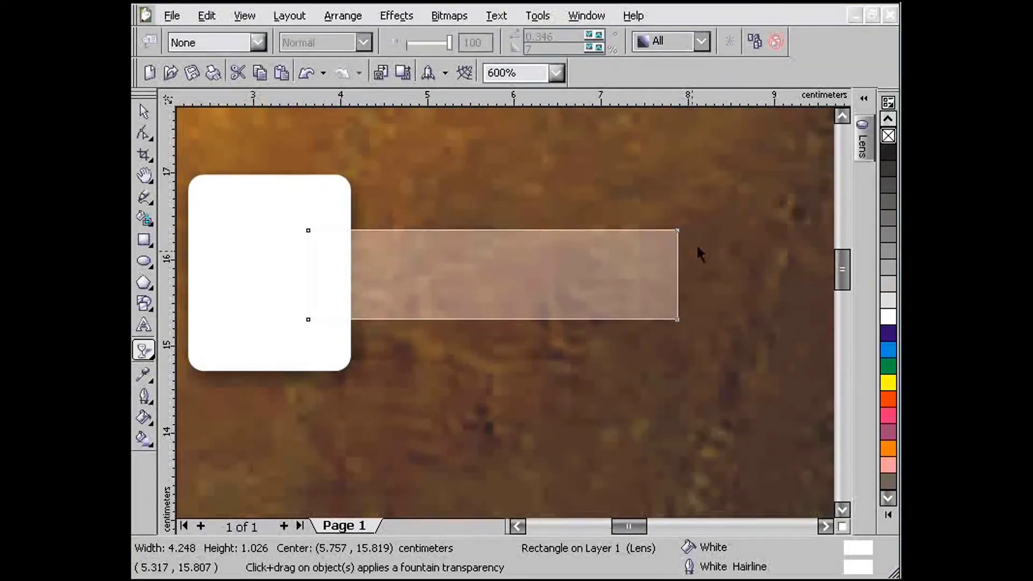
Step: Apply a linear fountain transparency along the rectangle, starting inside the white box and ending just past its right edge
{"action": "key", "text": "space"}
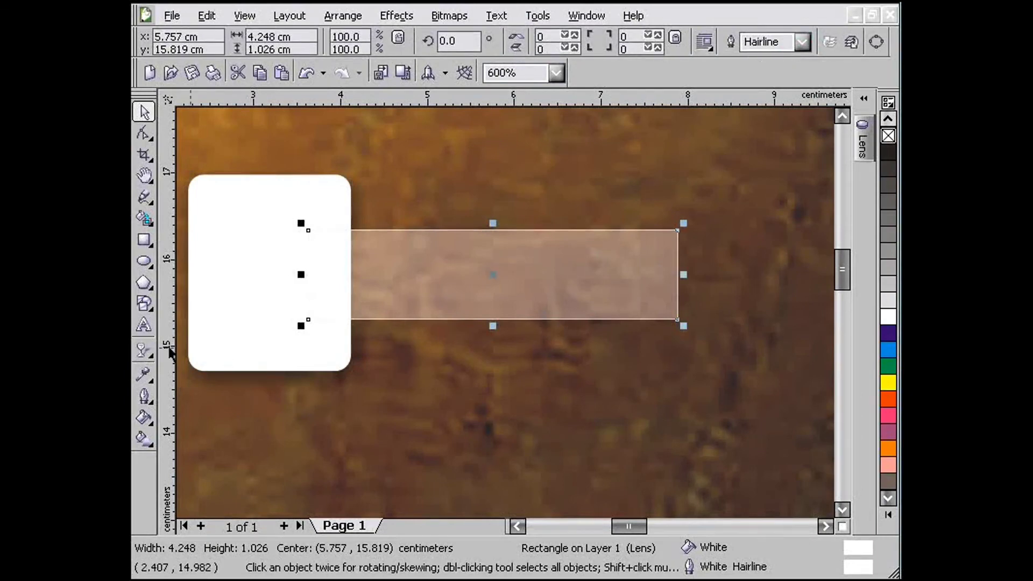
{"action": "left_click", "coordinate": [147, 351]}
{"action": "left_click_drag", "start_coordinate": [324, 273], "coordinate": [686, 273]}
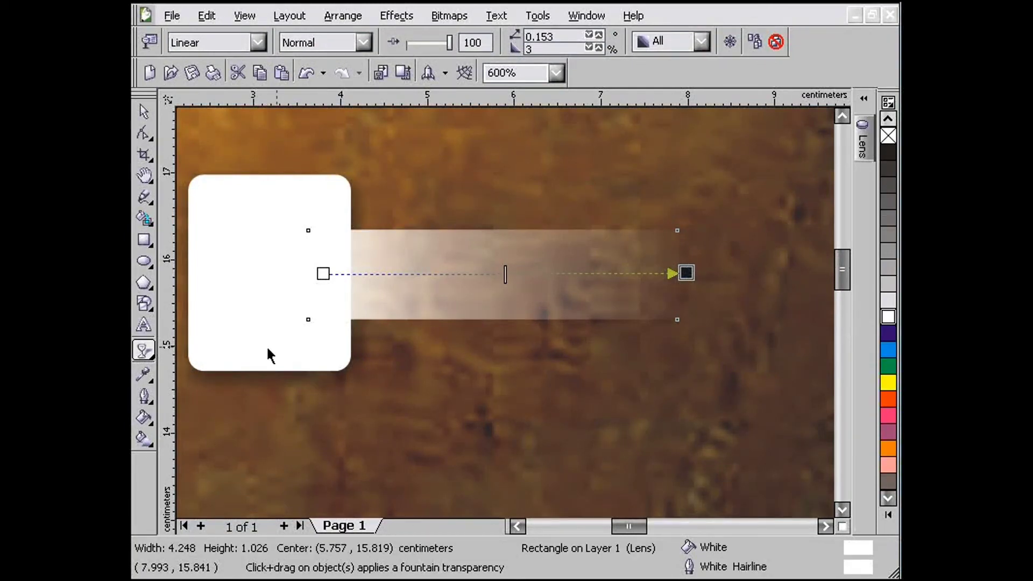
Step: Try 1-point and 8-point outlines on the faded rectangle, undo both, and deselect the rectangle
{"action": "left_click", "coordinate": [144, 396]}
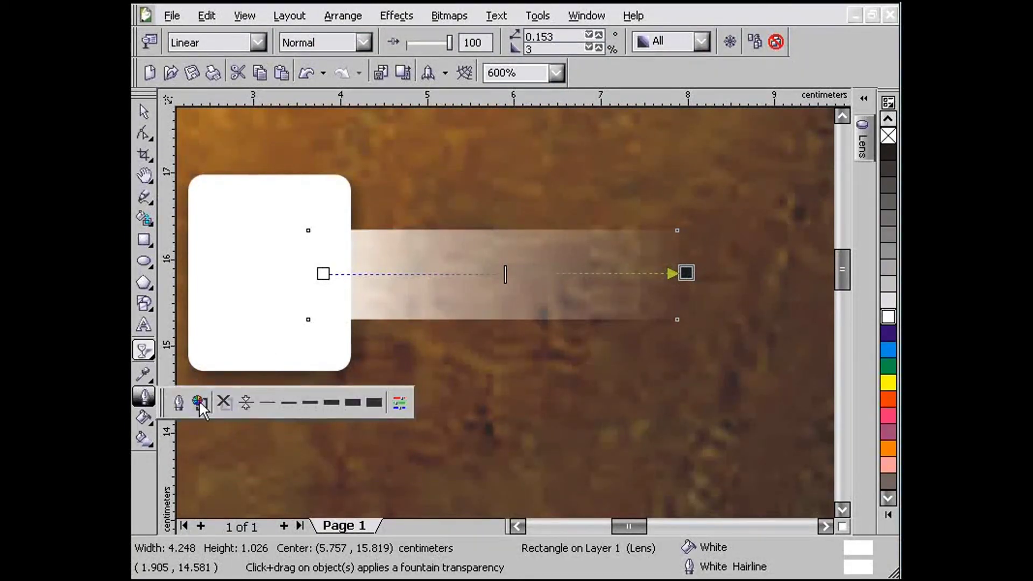
{"action": "left_click", "coordinate": [289, 401]}
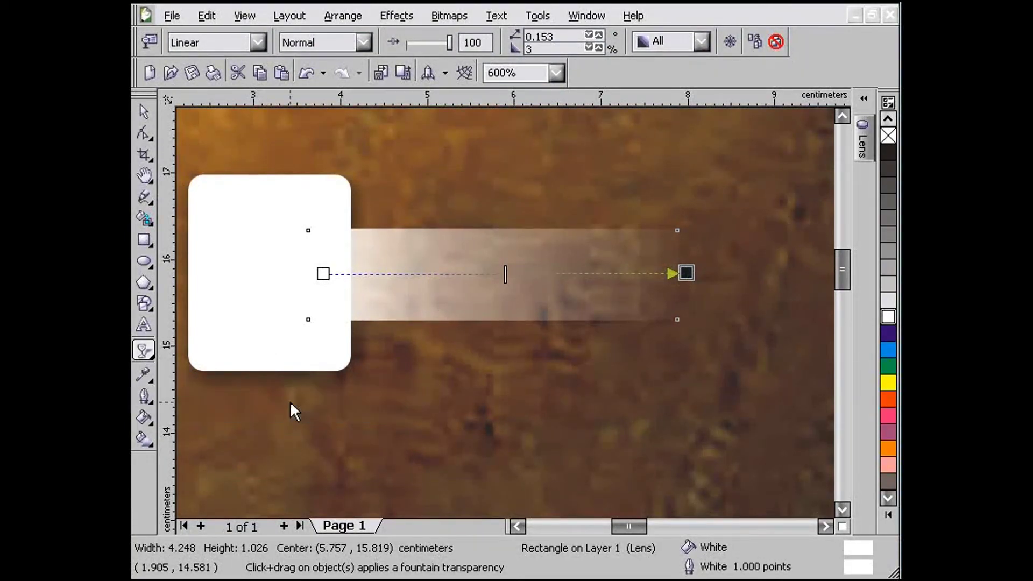
{"action": "left_click", "coordinate": [143, 396]}
{"action": "left_click", "coordinate": [328, 407]}
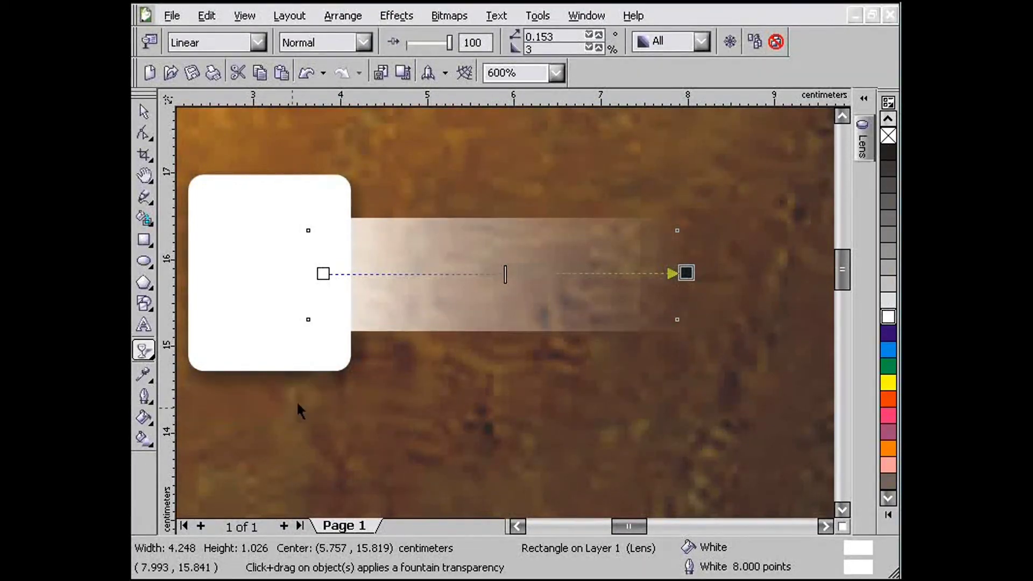
{"action": "key", "text": "ctrl+z"}
{"action": "key", "text": "ctrl+z"}
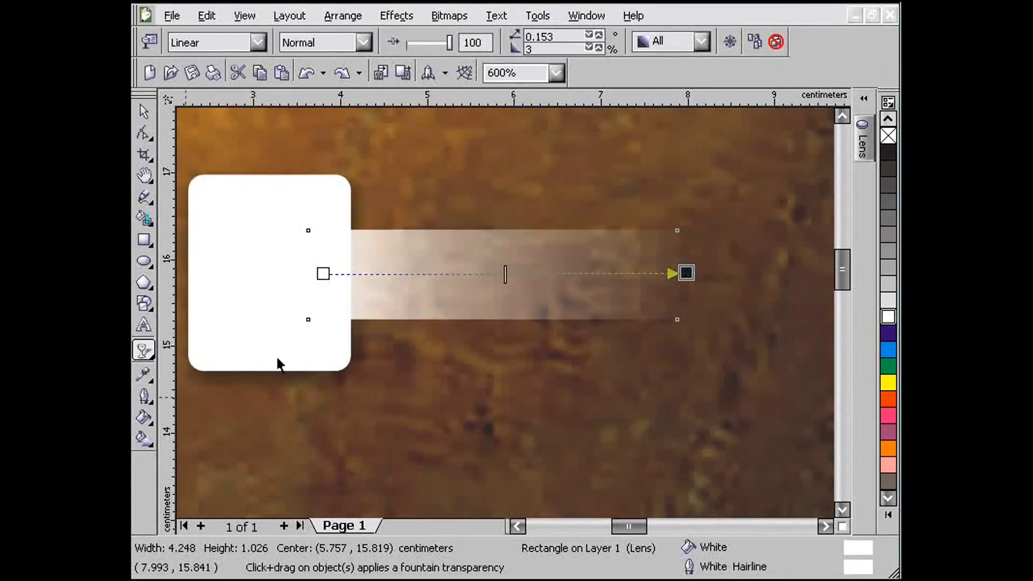
{"action": "left_click", "coordinate": [143, 111]}
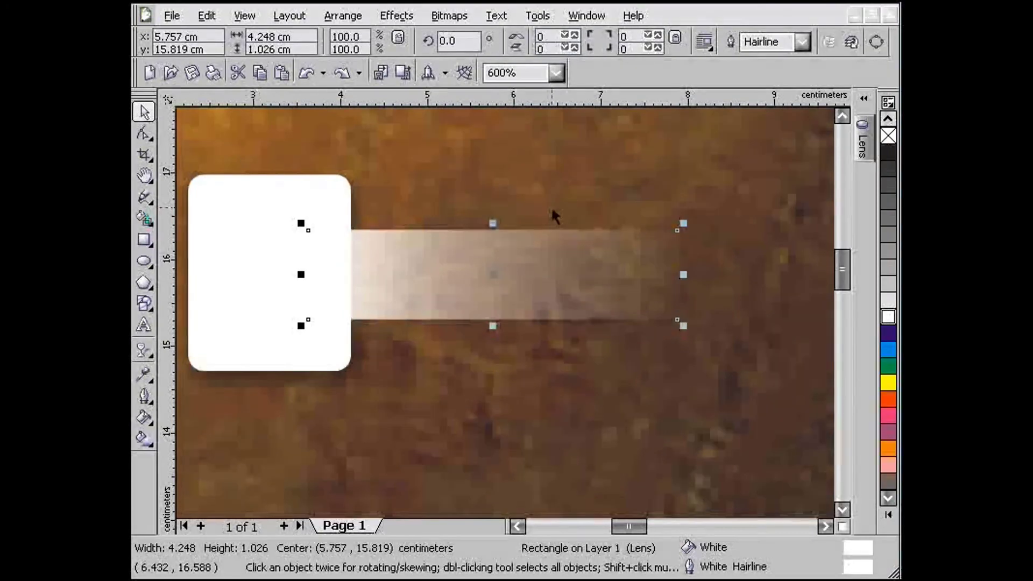
{"action": "left_click", "coordinate": [555, 243]}
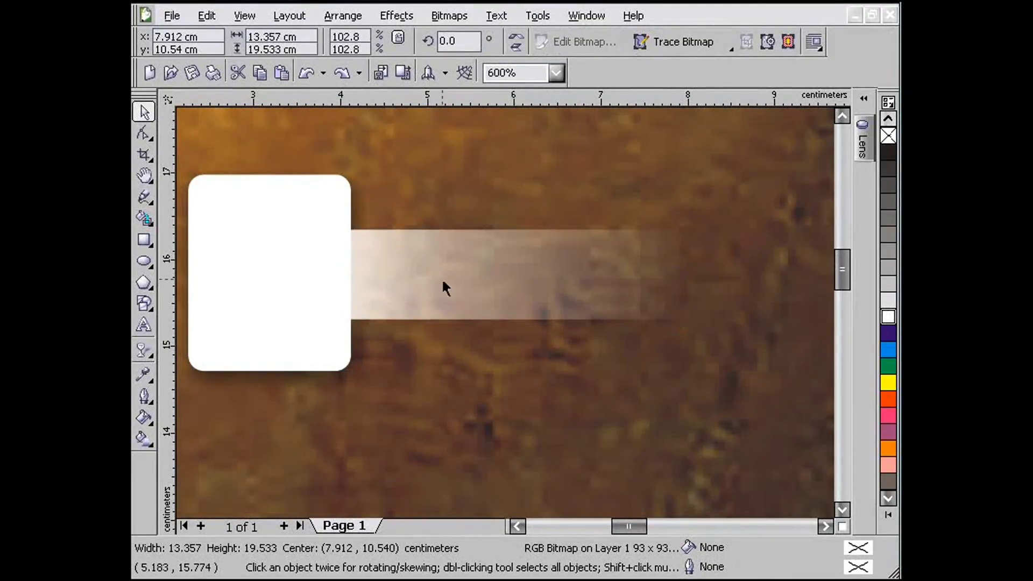
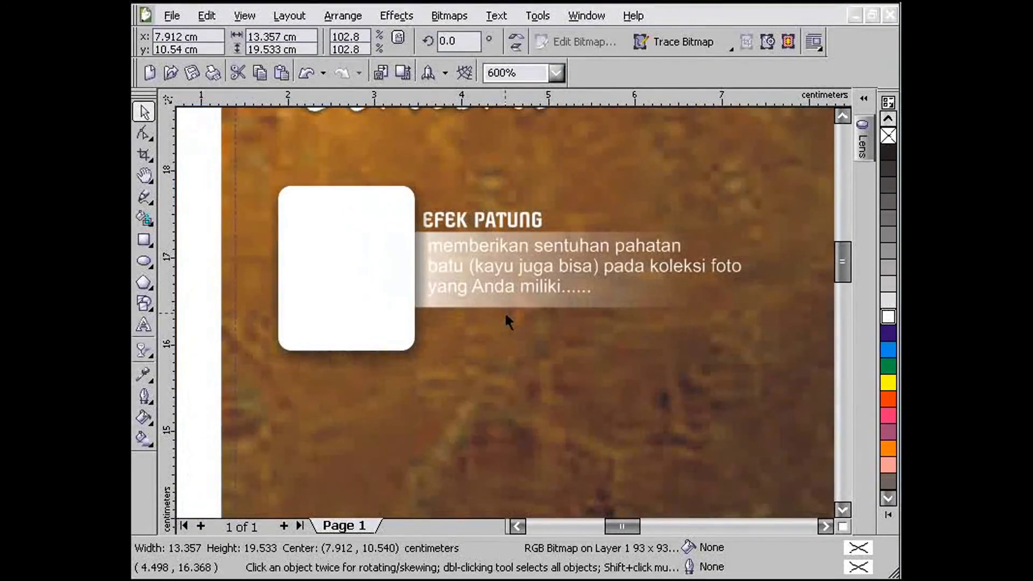
{"action": "left_click", "coordinate": [575, 254]}
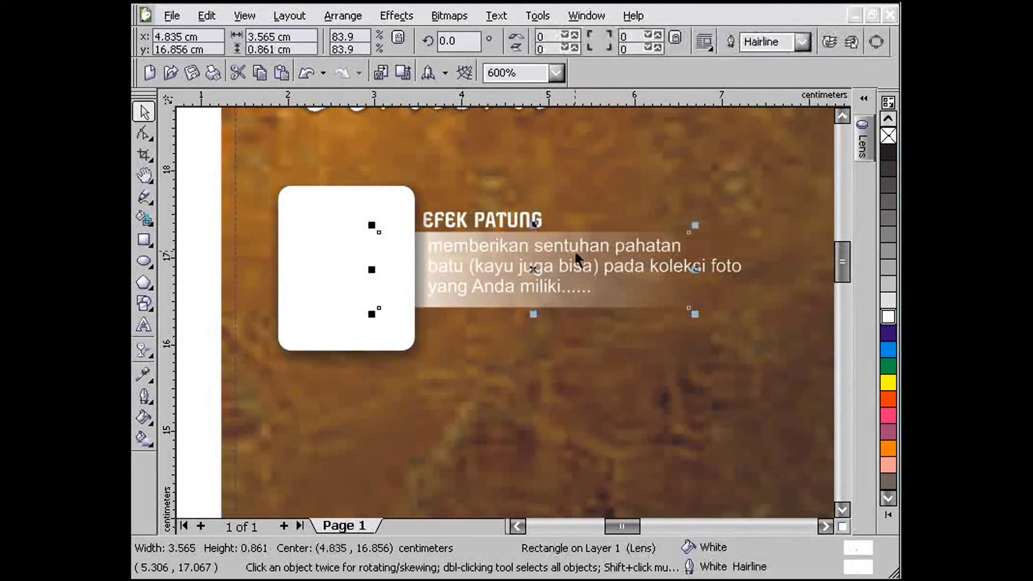
{"action": "left_click", "coordinate": [514, 237]}
{"action": "left_click", "coordinate": [507, 222]}
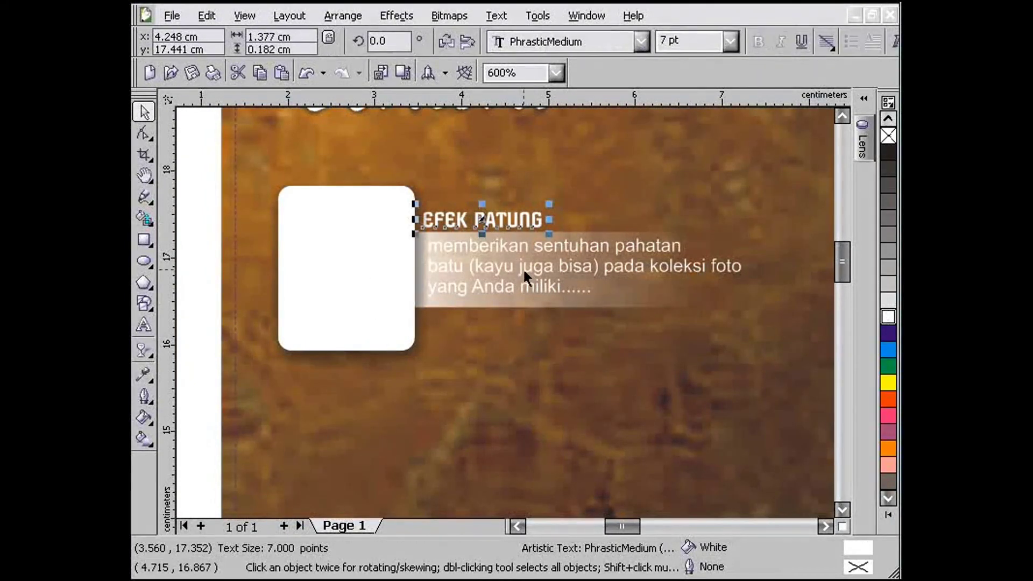
{"action": "left_click", "coordinate": [371, 267]}
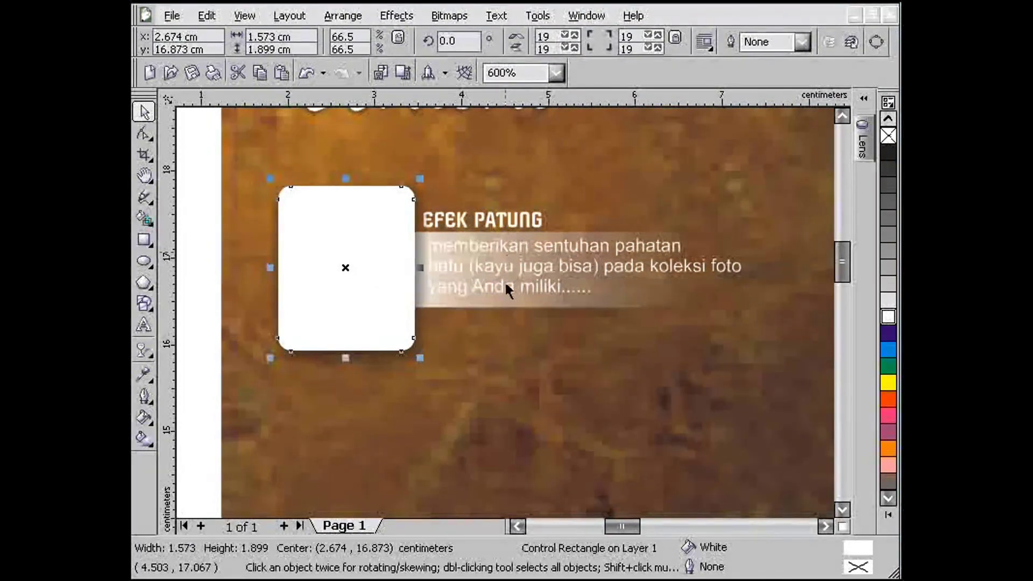
{"action": "scroll", "coordinate": [505, 279], "scroll_direction": "down", "scroll_amount": 1}
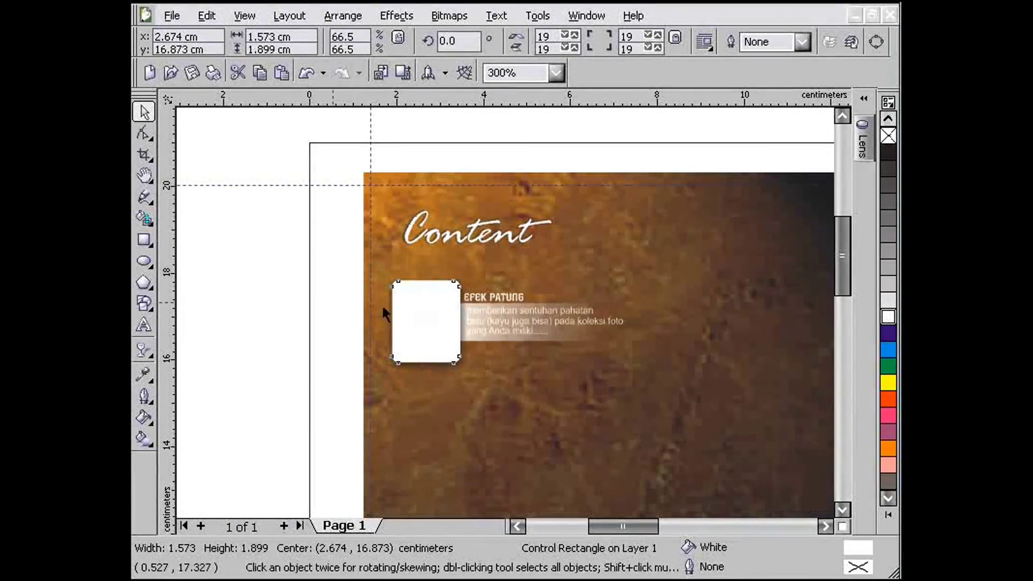
{"action": "key", "text": "Escape"}
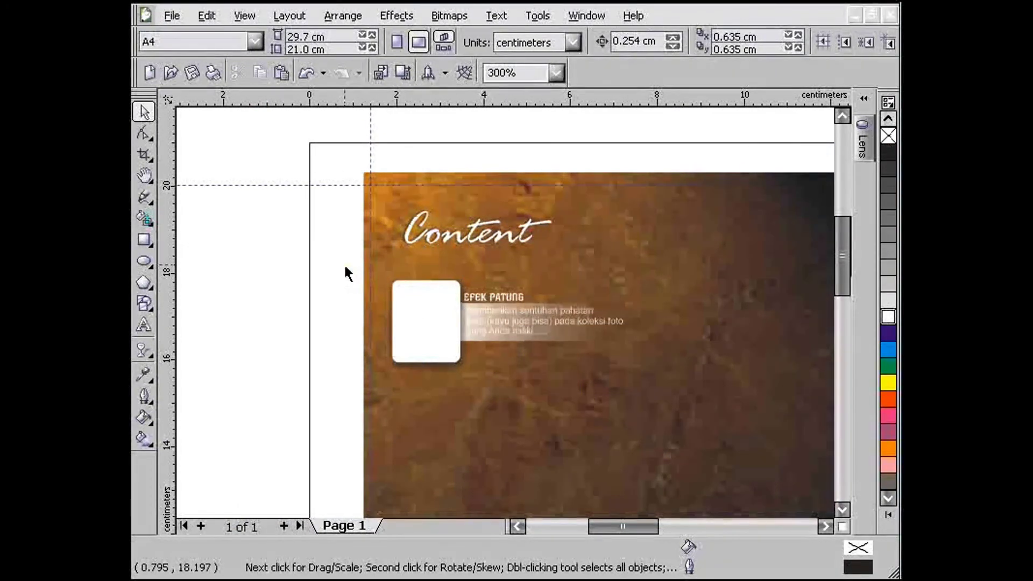
Step: Copy the white box with its heading, caption and faded strip about 2.1 cm below the original, and repeat the duplication twice for four rows
{"action": "left_click_drag", "start_coordinate": [344, 269], "coordinate": [558, 371]}
{"action": "left_click_drag", "start_coordinate": [496, 319], "coordinate": [496, 415]}
{"action": "right_click", "coordinate": [496, 415]}
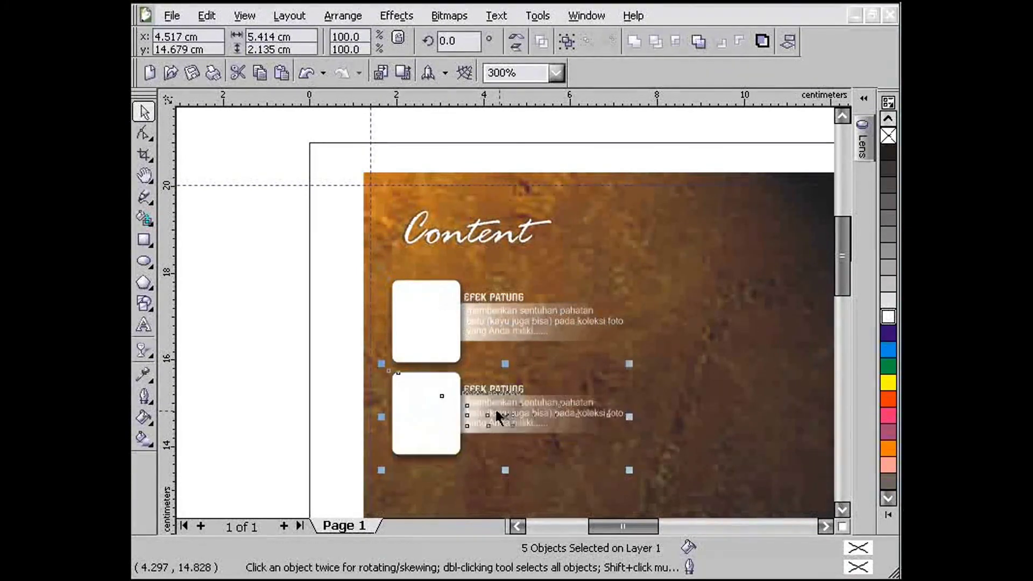
{"action": "left_click", "coordinate": [843, 509]}
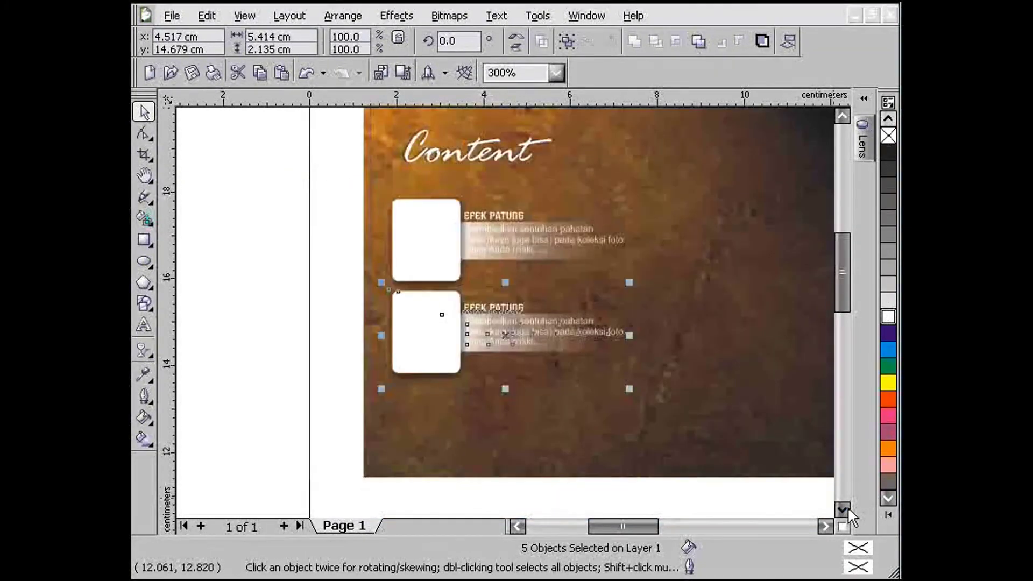
{"action": "key", "text": "ctrl+r"}
{"action": "key", "text": "ctrl+r"}
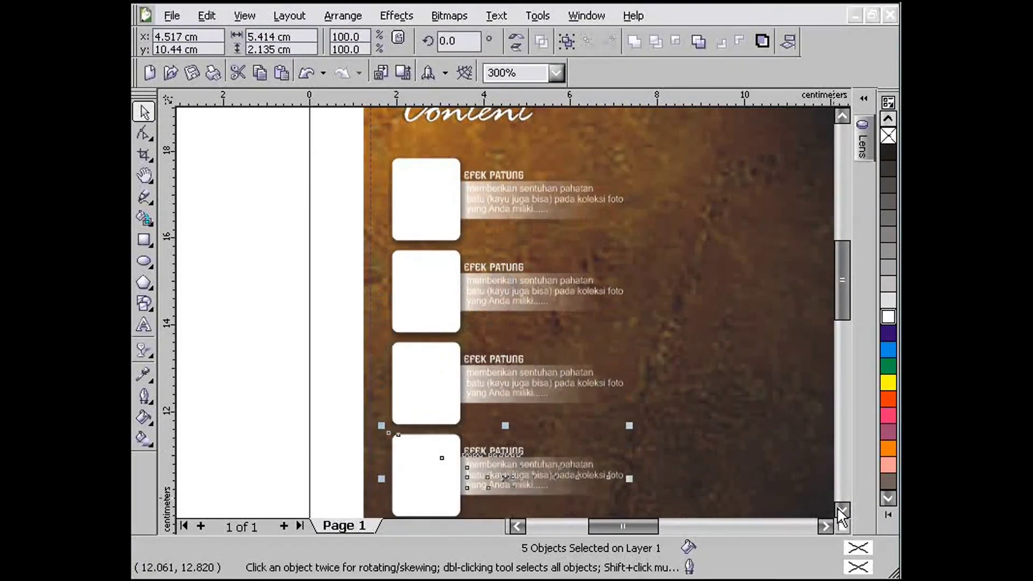
{"action": "left_click", "coordinate": [843, 511]}
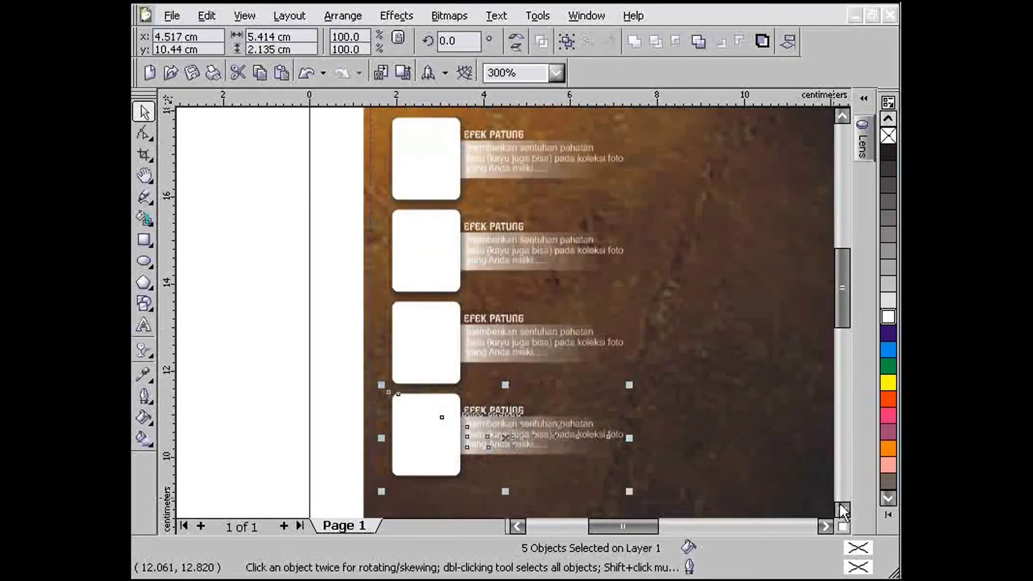
{"action": "left_click_drag", "start_coordinate": [843, 300], "coordinate": [841, 282]}
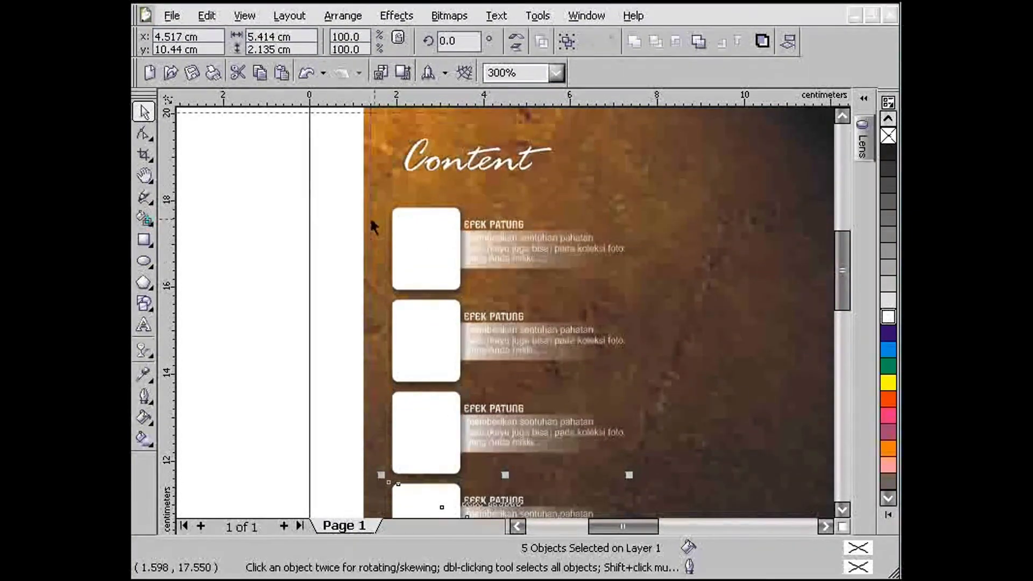
Step: Mirror a copy of the first content block horizontally and move it toward the back cover's spine side, centred at about x 10.78 cm
{"action": "left_click_drag", "start_coordinate": [339, 194], "coordinate": [669, 312]}
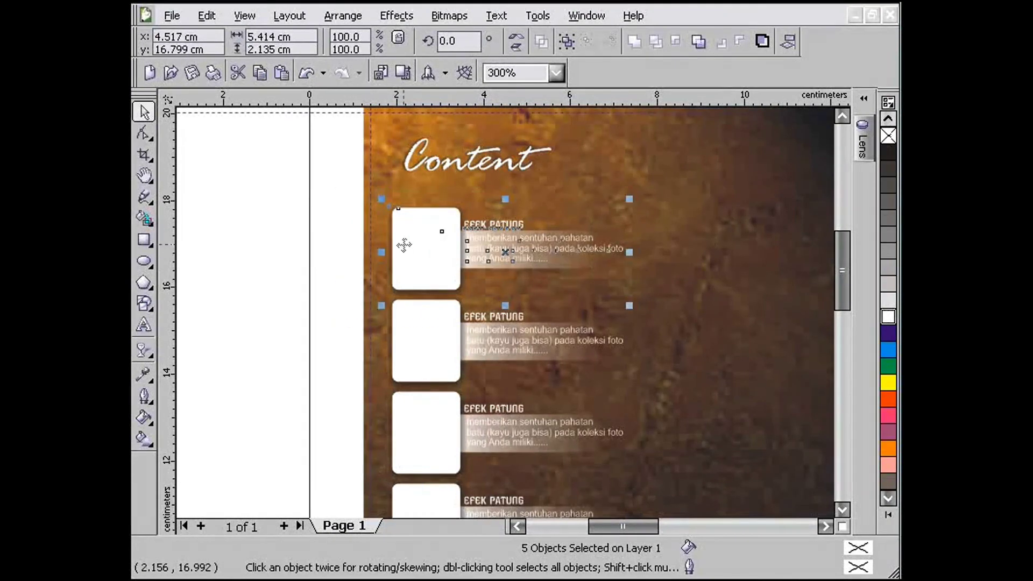
{"action": "left_click_drag", "start_coordinate": [381, 252], "coordinate": [831, 253]}
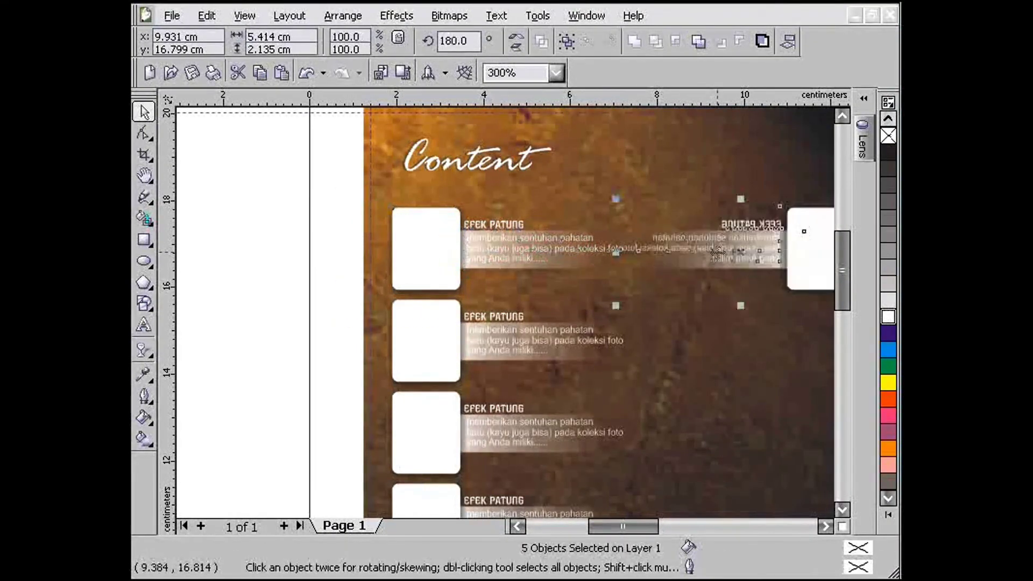
{"action": "left_click", "coordinate": [826, 525]}
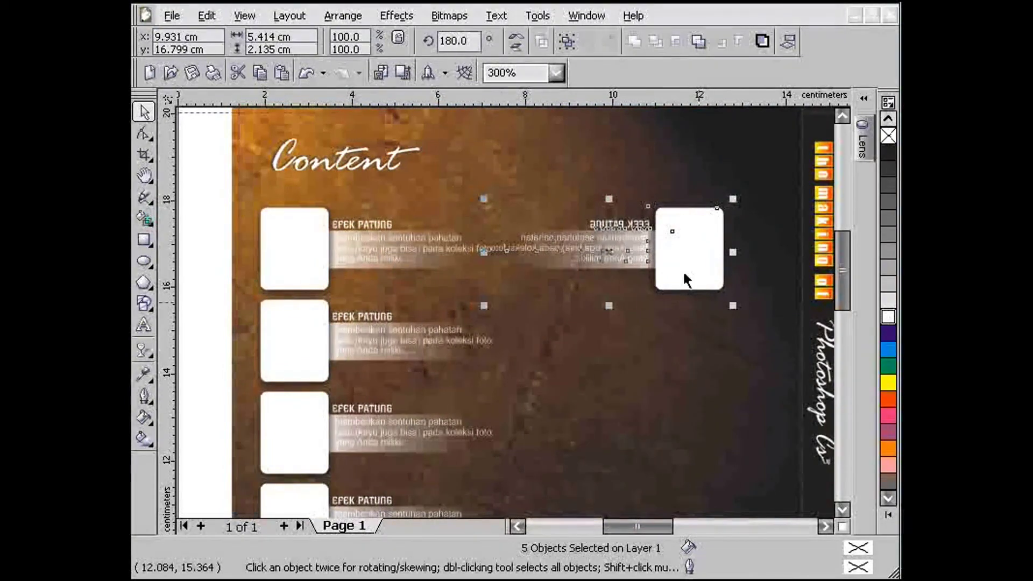
{"action": "left_click_drag", "start_coordinate": [685, 252], "coordinate": [715, 250]}
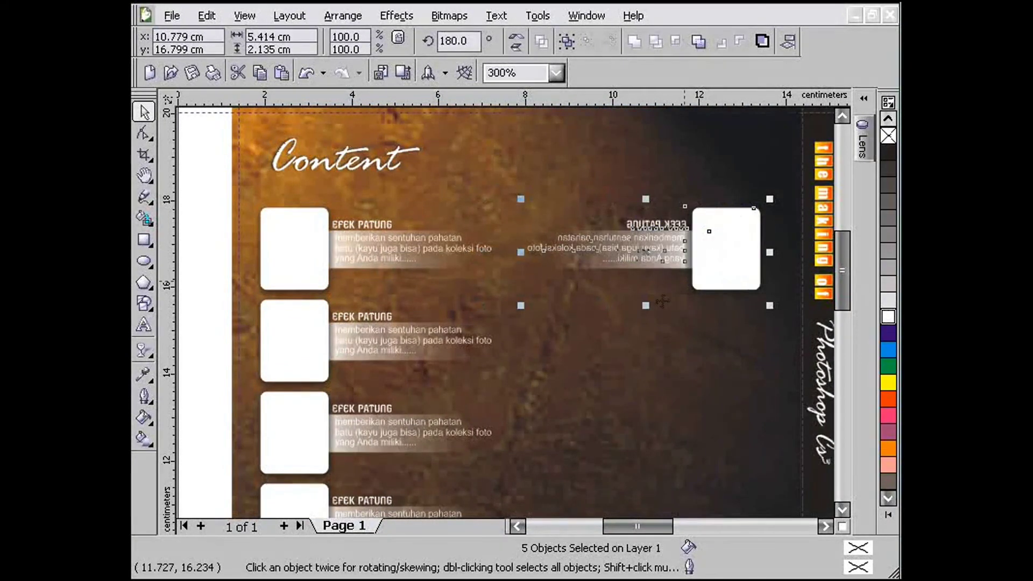
Step: Flip the caption text and the EFEK PATUNG heading of the mirrored block horizontally so both read correctly
{"action": "left_click", "coordinate": [639, 259]}
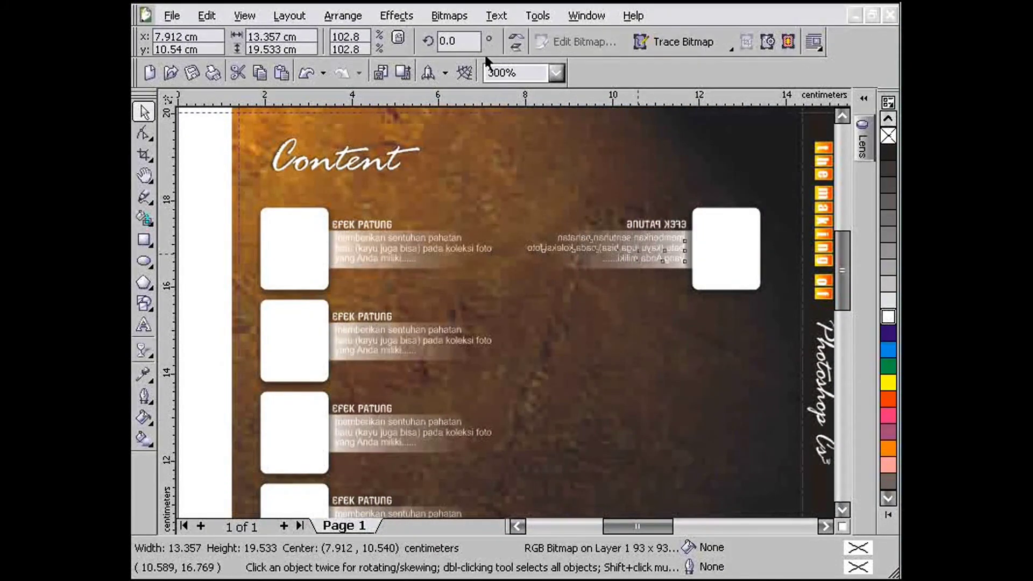
{"action": "left_click", "coordinate": [521, 32]}
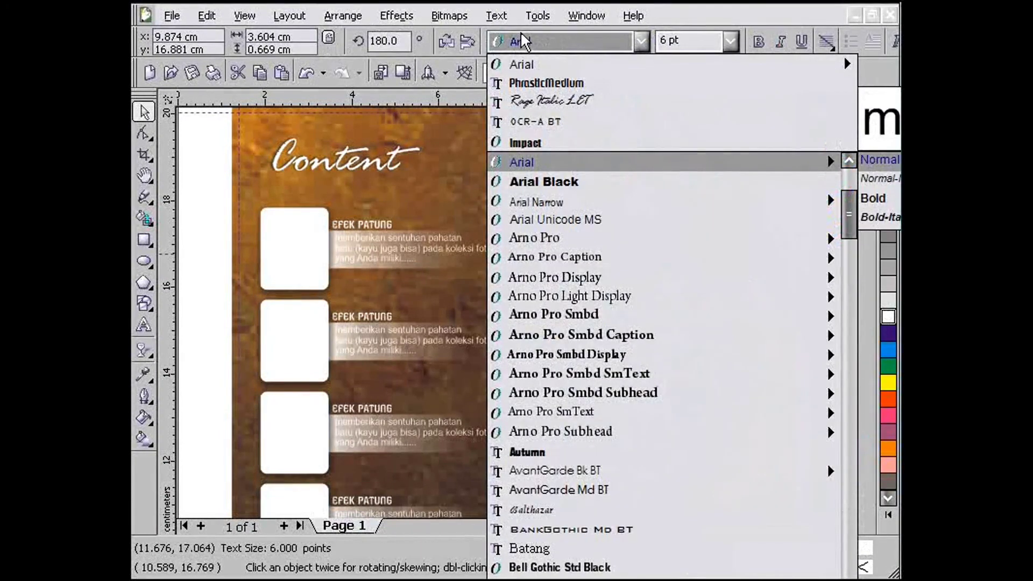
{"action": "key", "text": "Escape"}
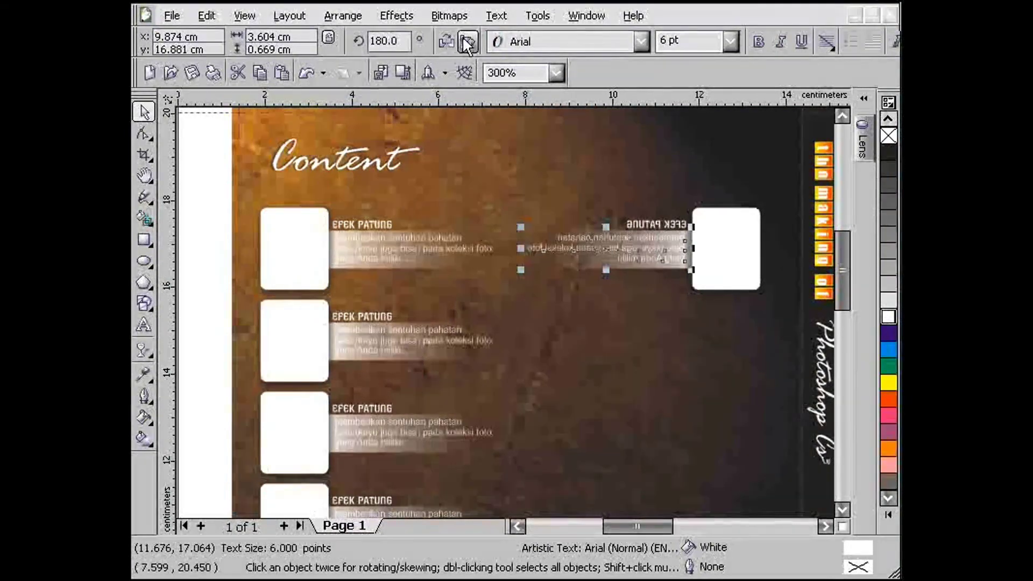
{"action": "left_click", "coordinate": [446, 38]}
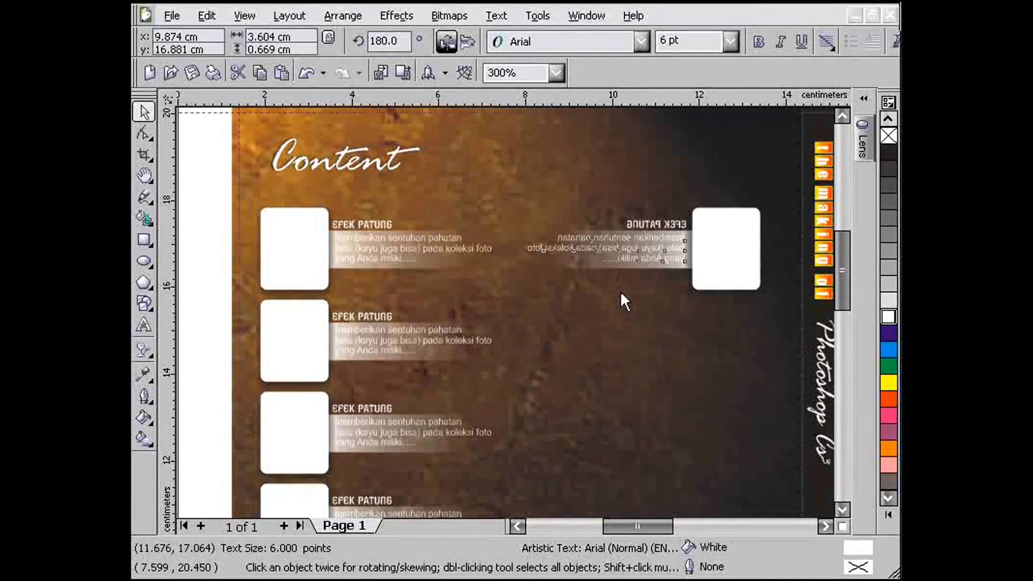
{"action": "key", "text": "ctrl+z"}
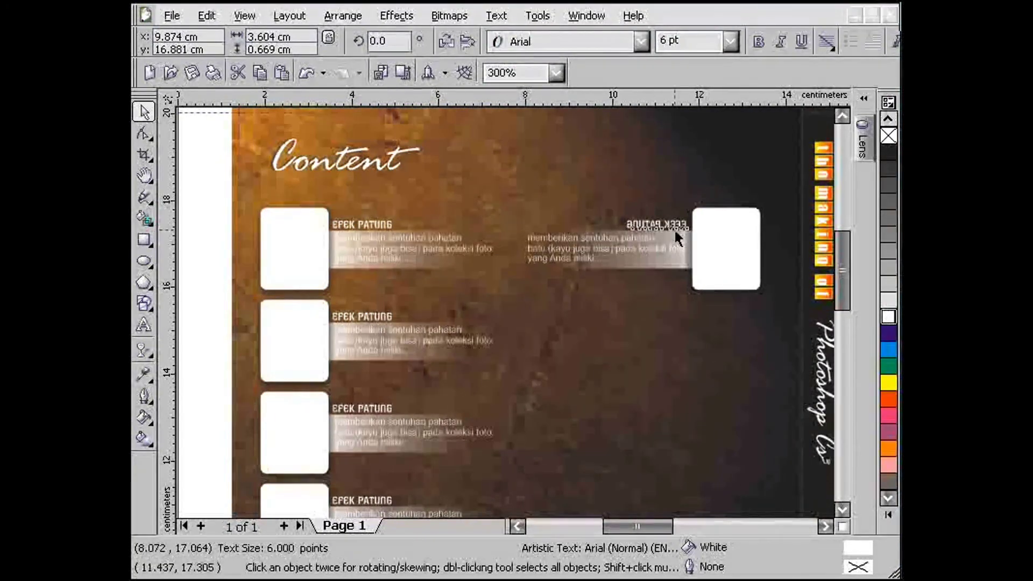
{"action": "left_click", "coordinate": [674, 228]}
{"action": "left_click", "coordinate": [445, 42]}
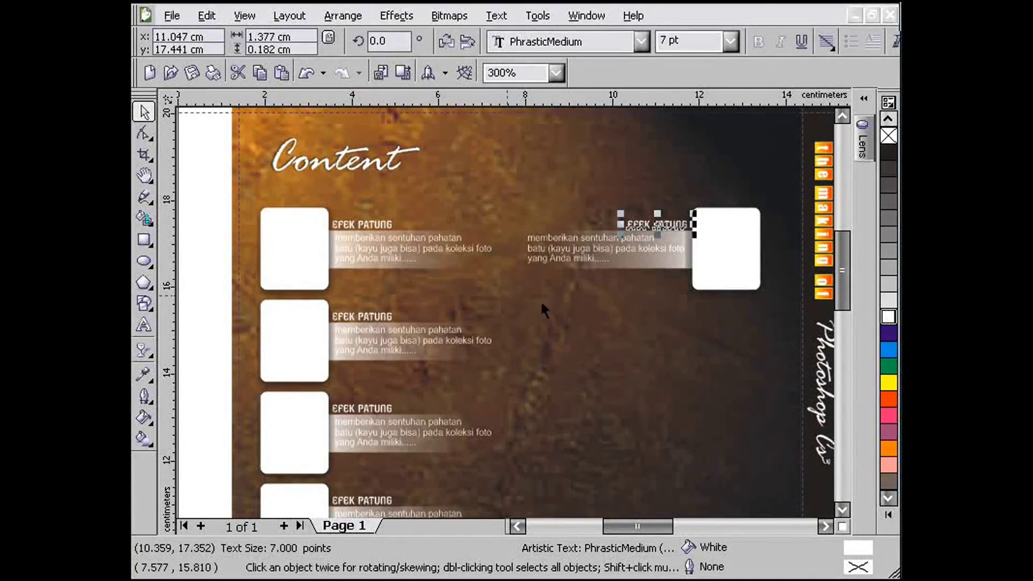
Step: Right-align the three-line caption text of the mirrored block
{"action": "left_click", "coordinate": [572, 265]}
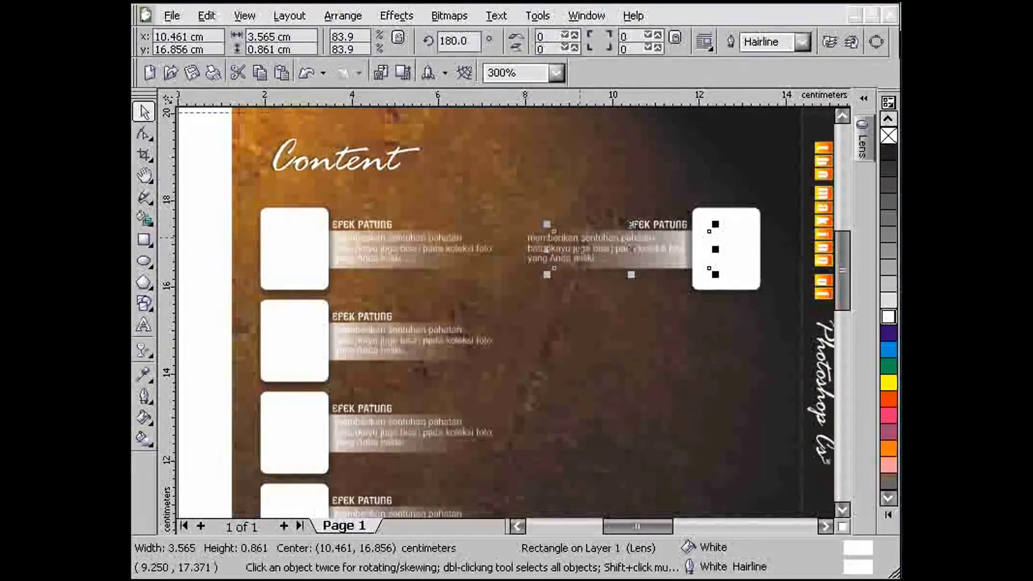
{"action": "double_click", "coordinate": [582, 257]}
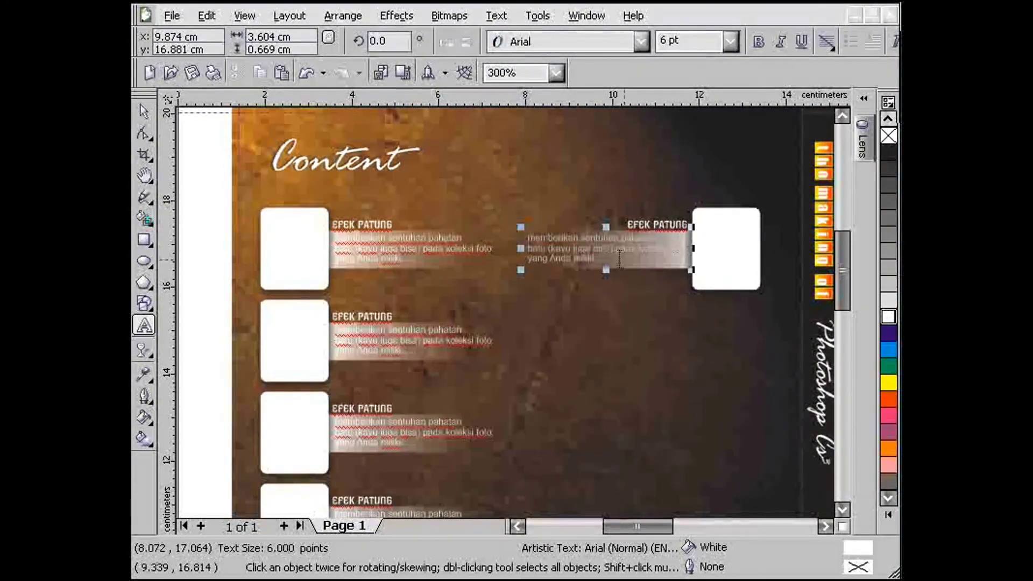
{"action": "key", "text": "ctrl+a"}
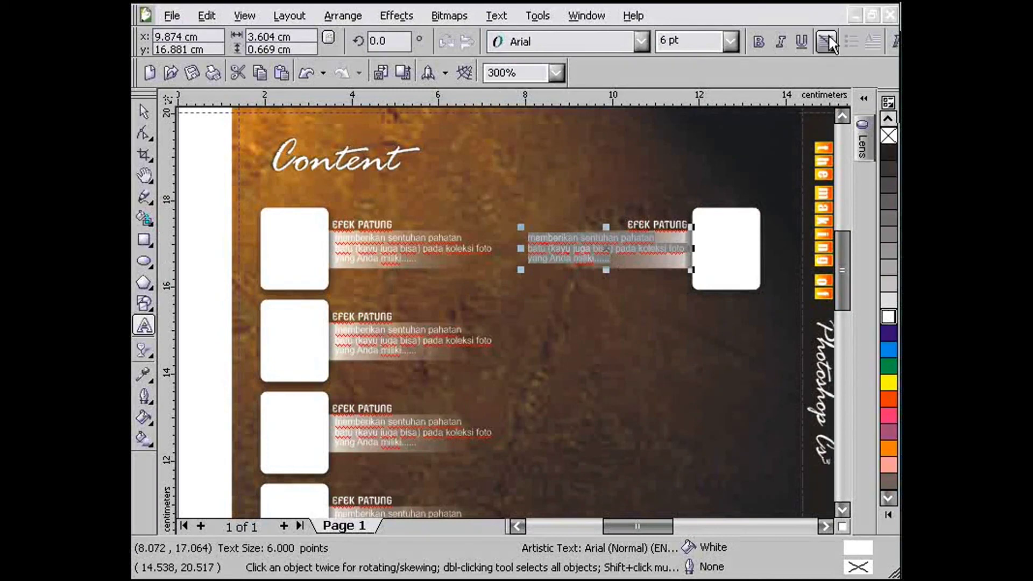
{"action": "left_click", "coordinate": [827, 42]}
{"action": "left_click", "coordinate": [848, 120]}
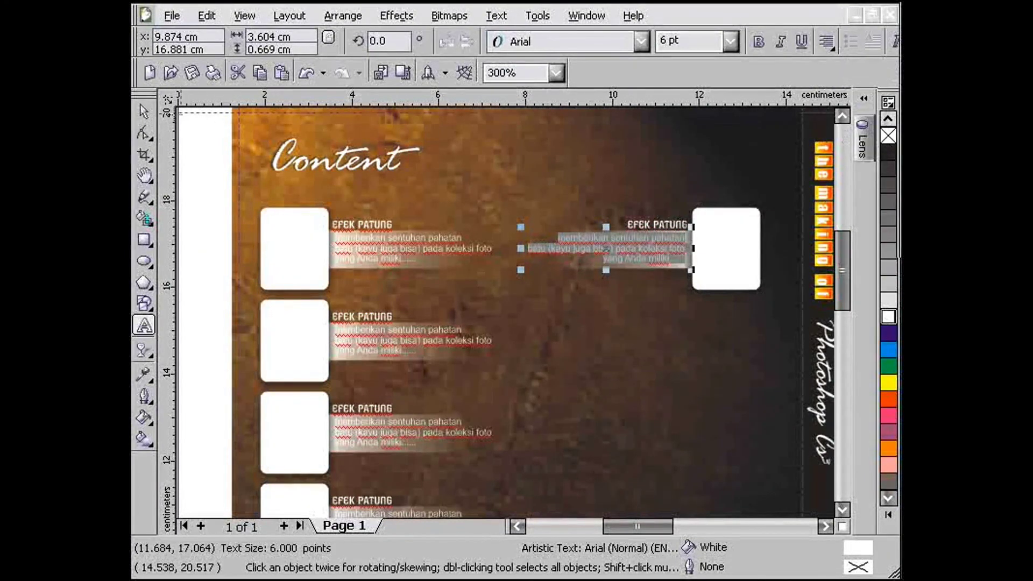
{"action": "left_click", "coordinate": [145, 112]}
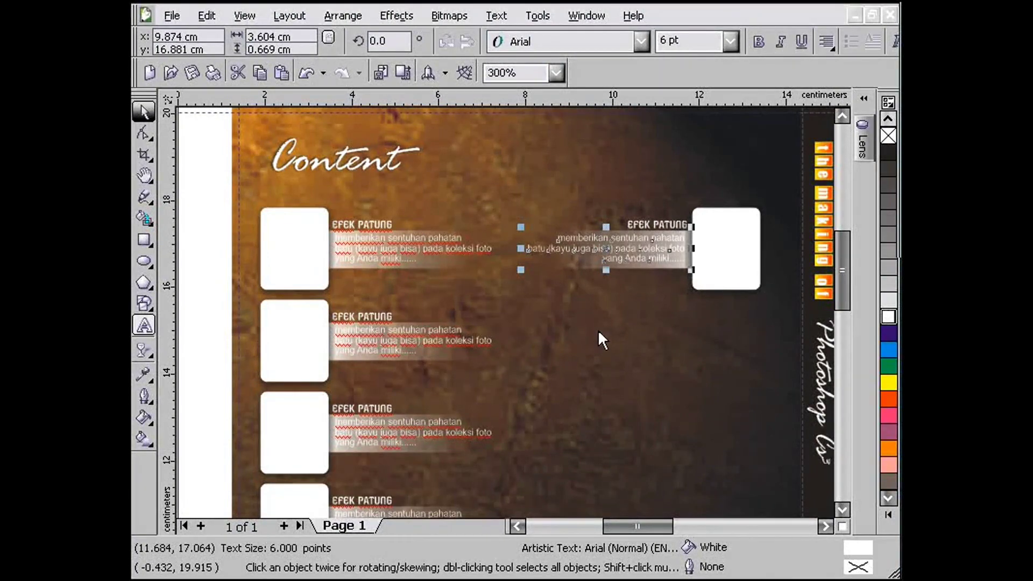
Step: Delete the three duplicated content blocks below the first one
{"action": "left_click_drag", "start_coordinate": [203, 296], "coordinate": [506, 460]}
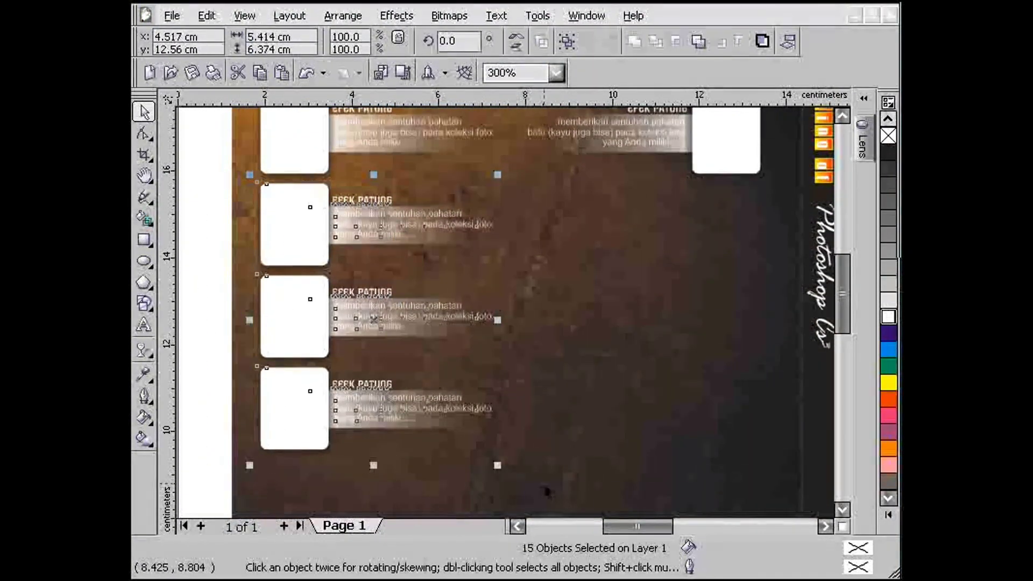
{"action": "key", "text": "Delete"}
{"action": "left_click", "coordinate": [845, 118]}
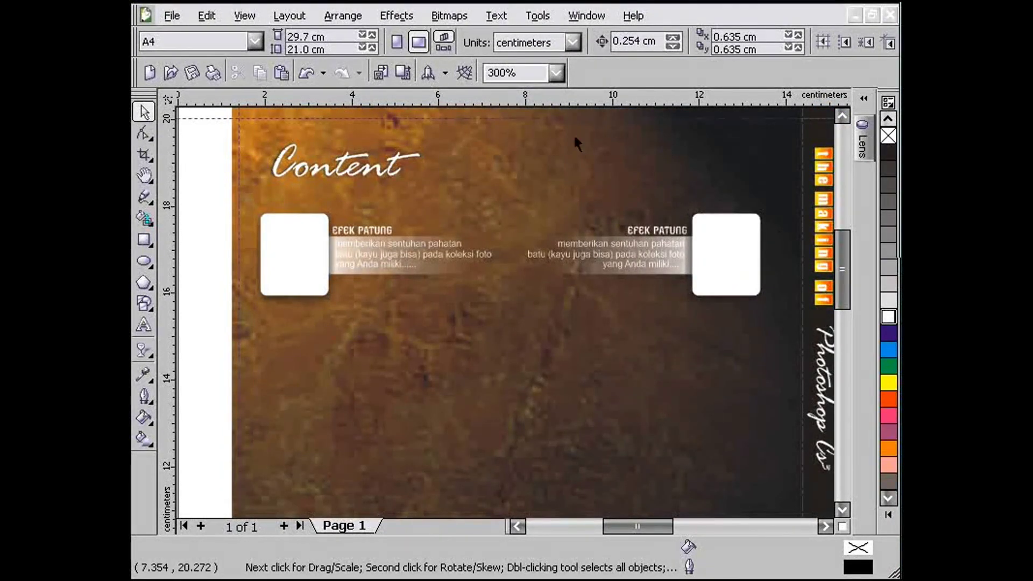
Step: Copy the facing pair of content blocks about 2.3 cm down and repeat the duplication twice to make four rows, leaving nothing selected
{"action": "scroll", "coordinate": [504, 314], "scroll_direction": "down", "scroll_amount": 1}
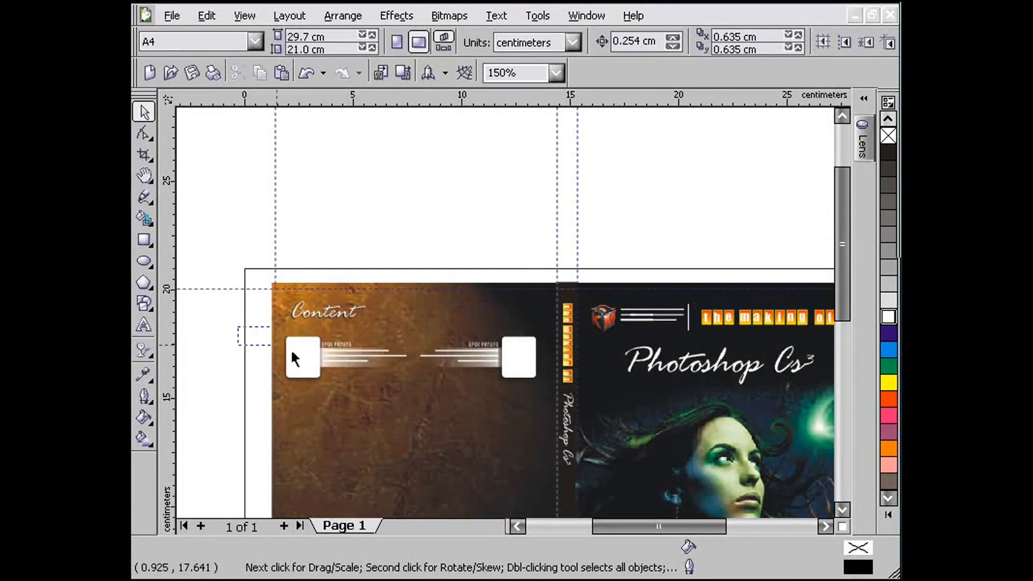
{"action": "left_click_drag", "start_coordinate": [239, 326], "coordinate": [544, 407]}
{"action": "left_click_drag", "start_coordinate": [503, 364], "coordinate": [505, 421]}
{"action": "key", "text": "ctrl+r"}
{"action": "key", "text": "ctrl+r"}
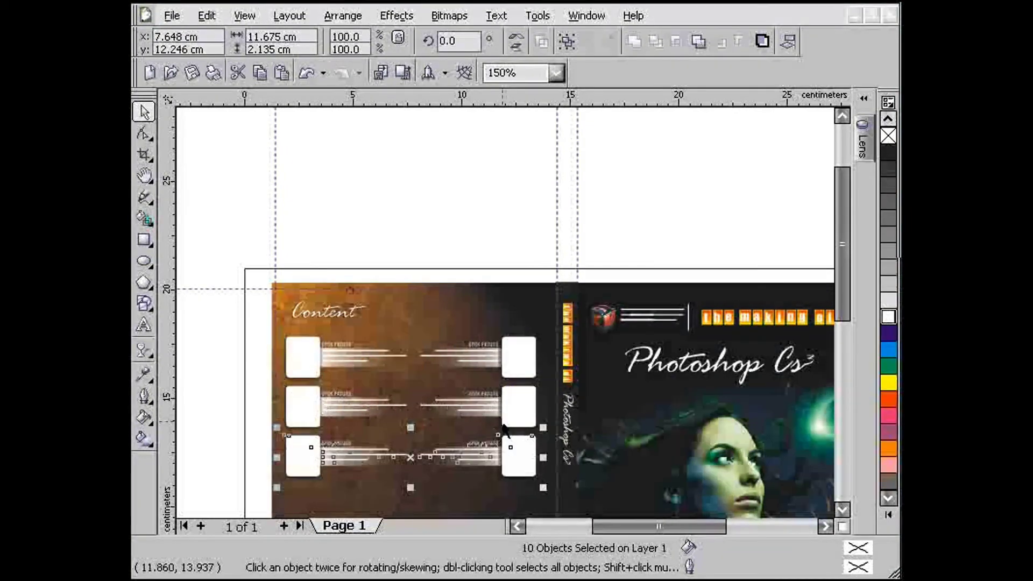
{"action": "scroll", "coordinate": [841, 519], "scroll_direction": "down", "scroll_amount": 2}
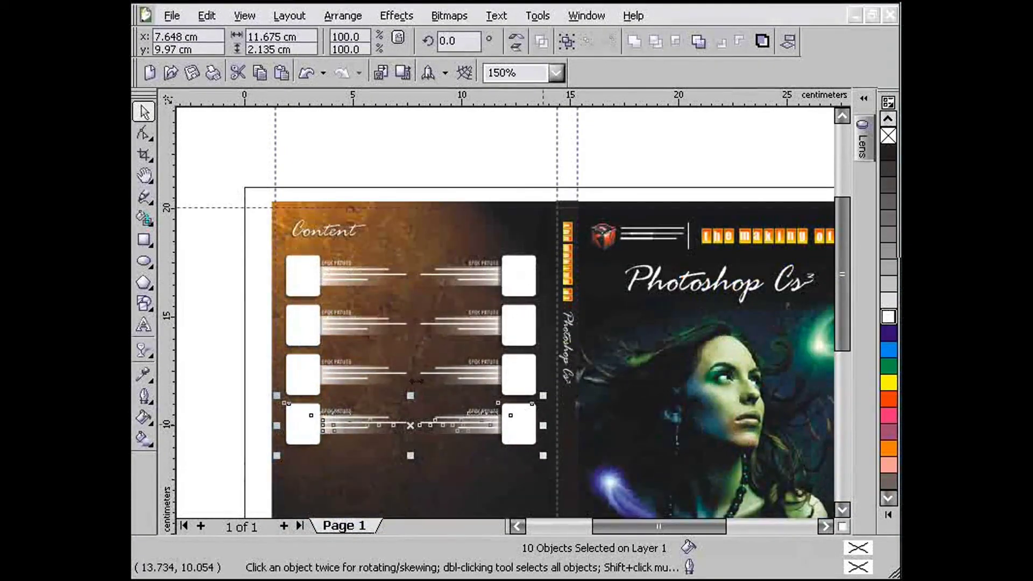
{"action": "scroll", "coordinate": [504, 311], "scroll_direction": "up", "scroll_amount": 1}
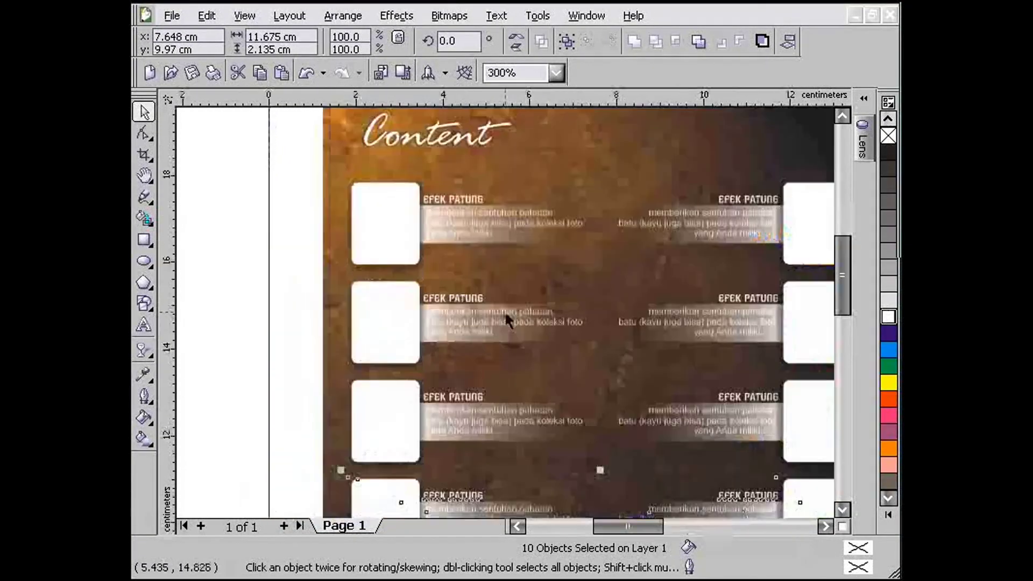
{"action": "left_click", "coordinate": [306, 218]}
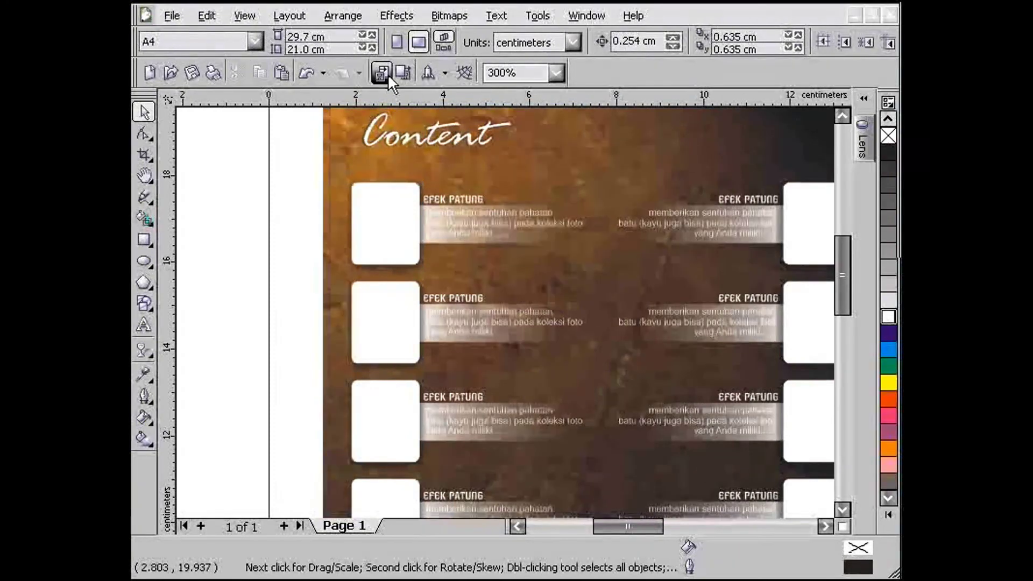
Step: Import batu.jpg from the gambar folder, browsing by thumbnails, and place it about 1.56 cm wide over the first white box below the Content heading
{"action": "left_click", "coordinate": [382, 72]}
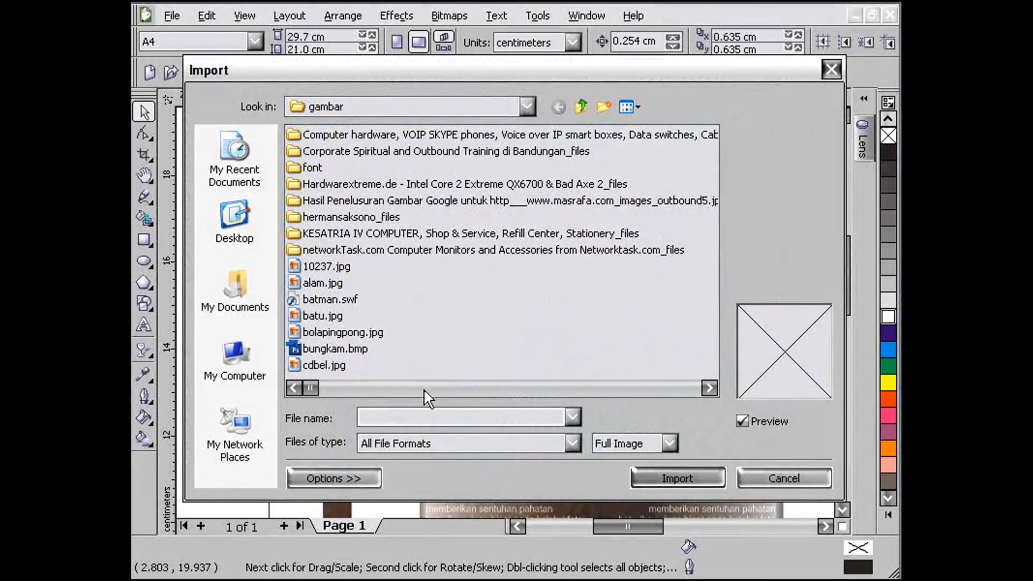
{"action": "left_click", "coordinate": [630, 107]}
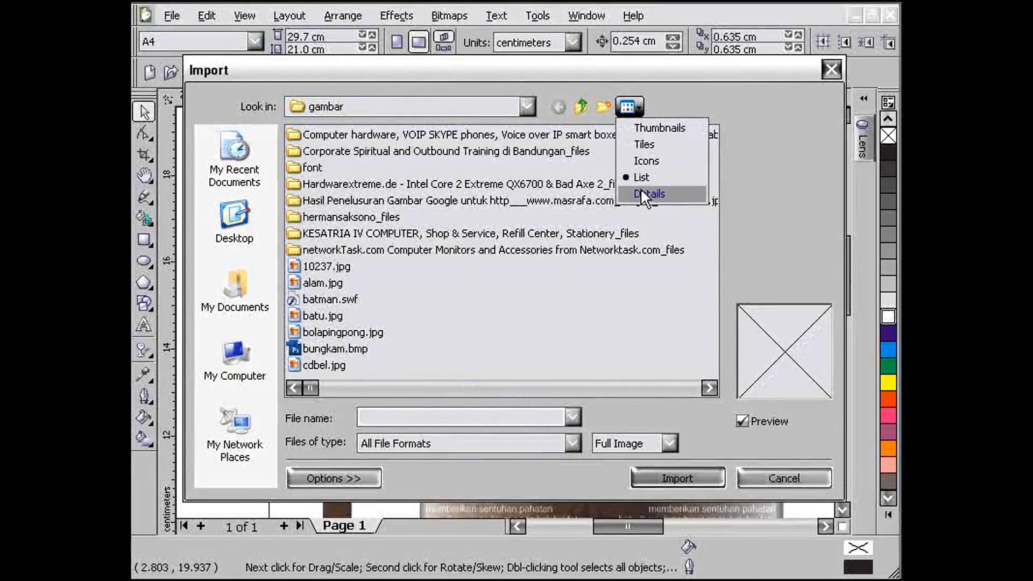
{"action": "left_click", "coordinate": [649, 132]}
{"action": "scroll", "coordinate": [715, 329], "scroll_direction": "down", "scroll_amount": 5}
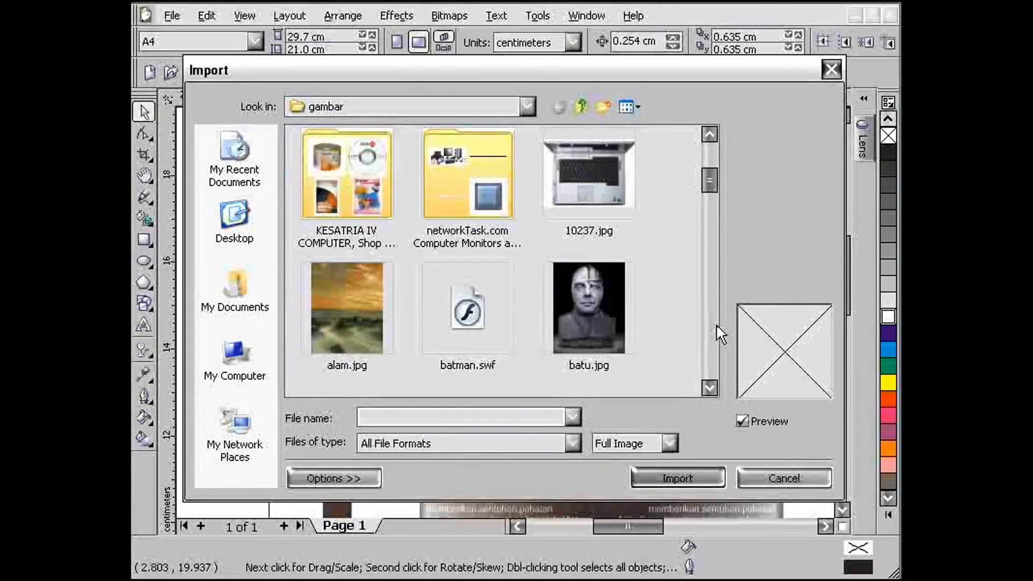
{"action": "left_click", "coordinate": [594, 321]}
{"action": "left_click", "coordinate": [635, 474]}
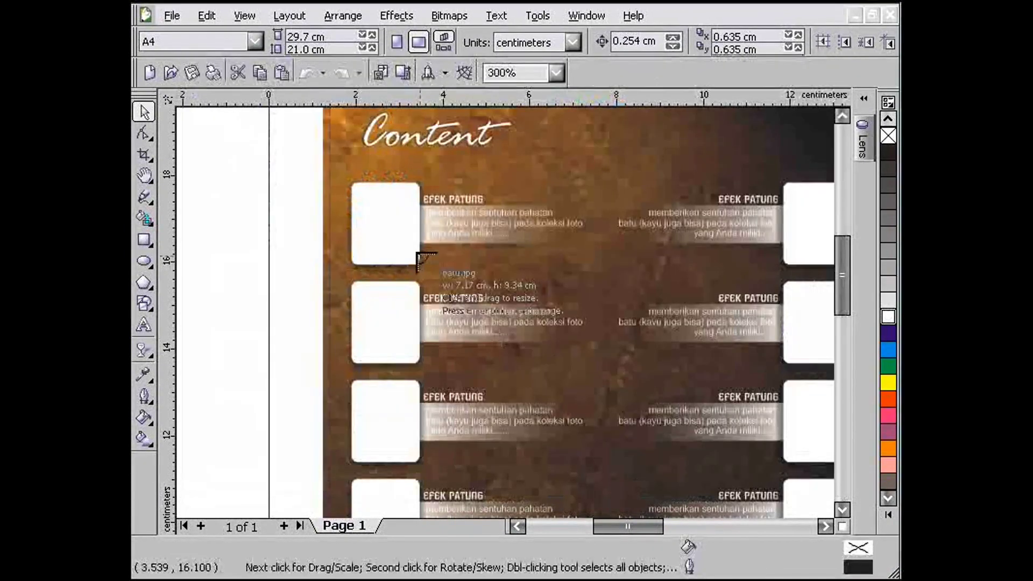
{"action": "left_click_drag", "start_coordinate": [339, 173], "coordinate": [406, 287]}
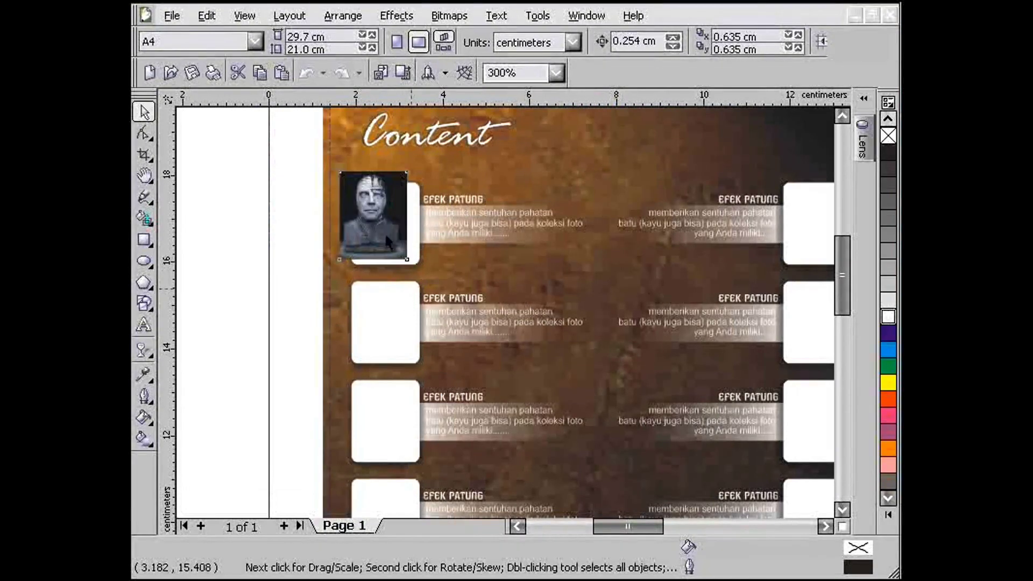
Step: Shift the statue photo to the right and PowerClip it inside the first white rounded box below the Content heading
{"action": "scroll", "coordinate": [370, 194], "scroll_direction": "up", "scroll_amount": 1}
{"action": "left_click_drag", "start_coordinate": [519, 387], "coordinate": [593, 406]}
{"action": "left_click", "coordinate": [397, 15]}
{"action": "mouse_move", "coordinate": [415, 268]}
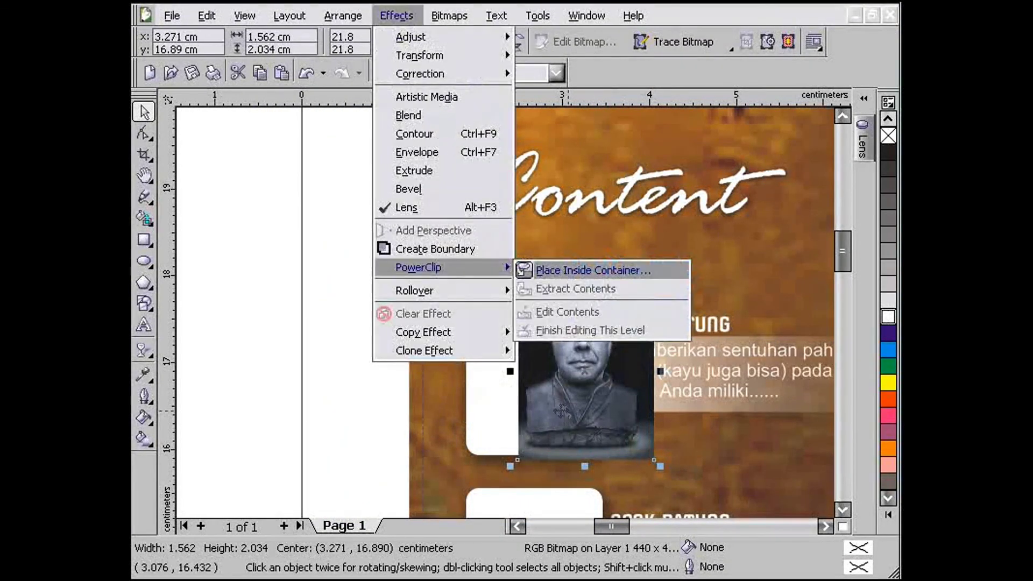
{"action": "left_click", "coordinate": [589, 270]}
{"action": "left_click", "coordinate": [509, 383]}
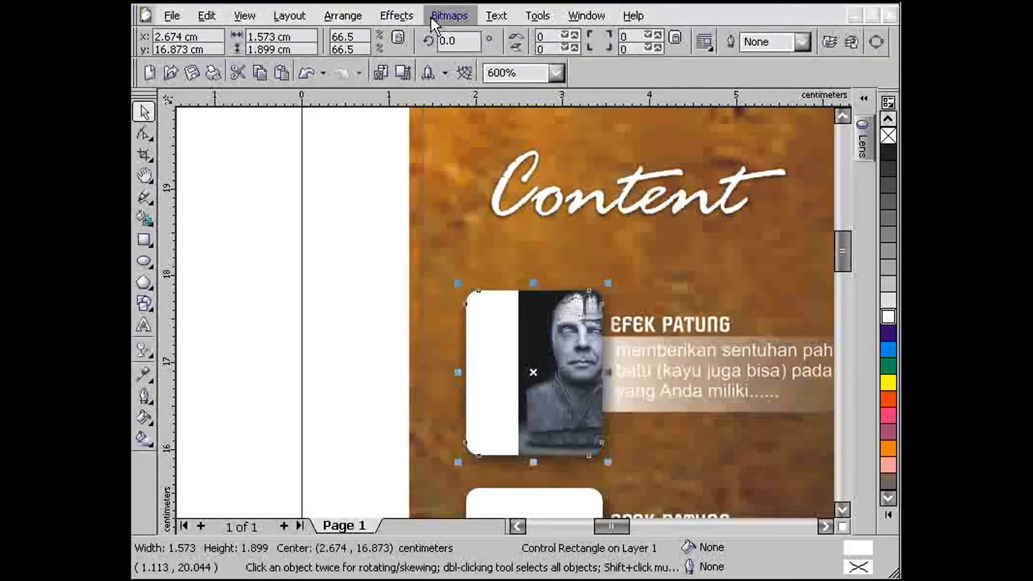
Step: Edit the PowerClip contents, moving the photo left over the frame and enlarging it to about 1.63 × 2.12 cm, and finish editing
{"action": "left_click", "coordinate": [399, 15]}
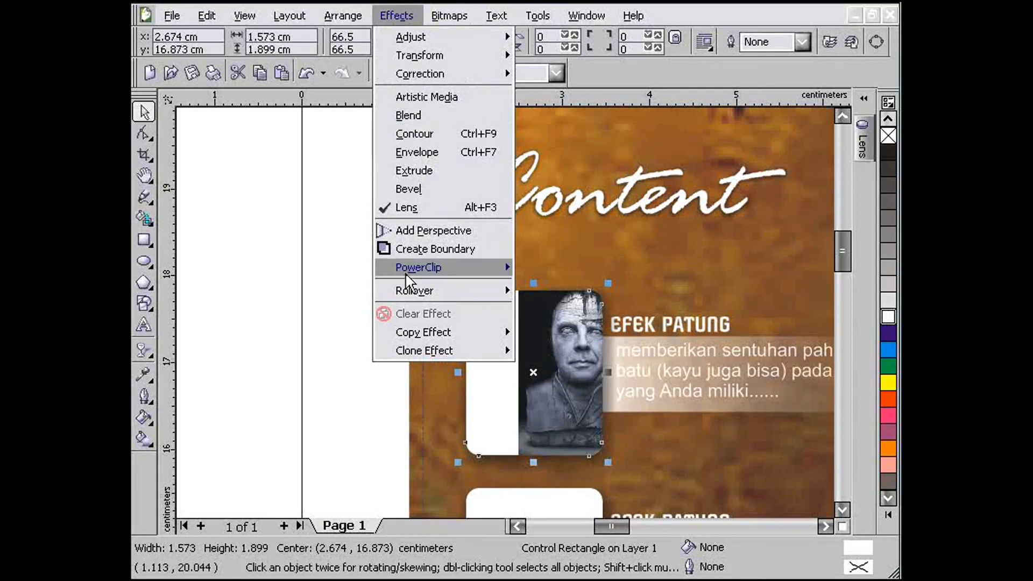
{"action": "mouse_move", "coordinate": [412, 271]}
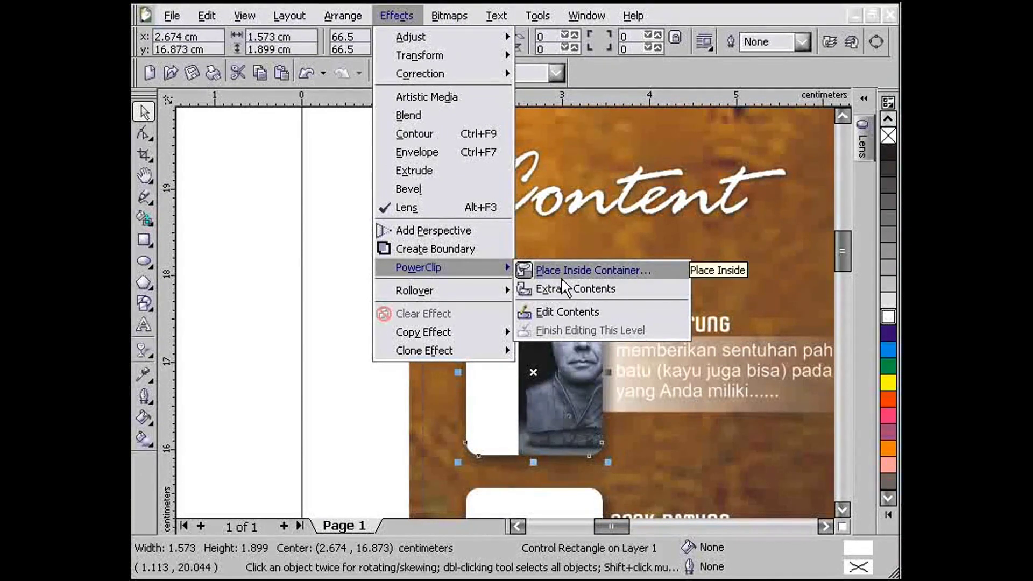
{"action": "left_click", "coordinate": [571, 309]}
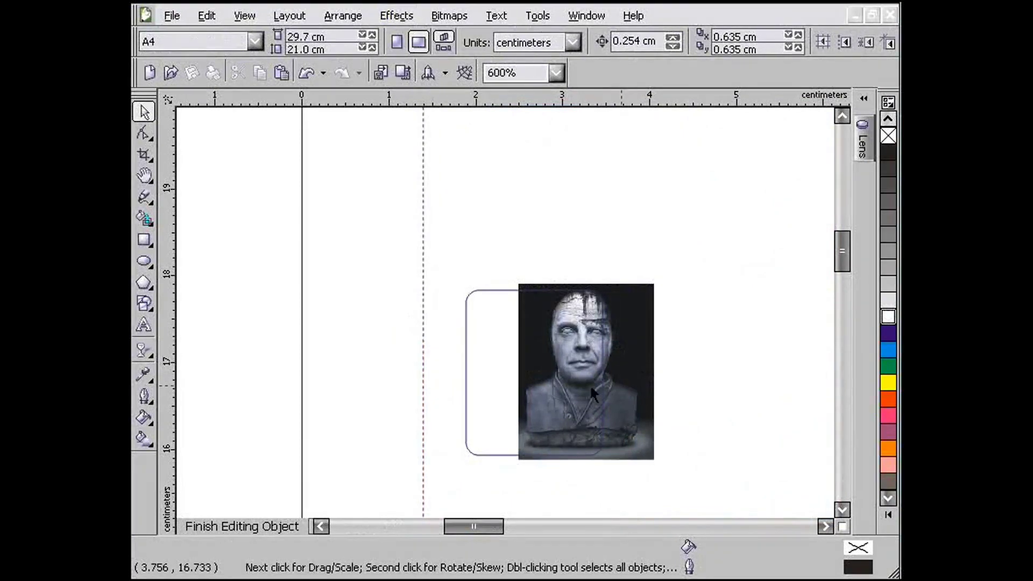
{"action": "left_click_drag", "start_coordinate": [529, 386], "coordinate": [474, 385]}
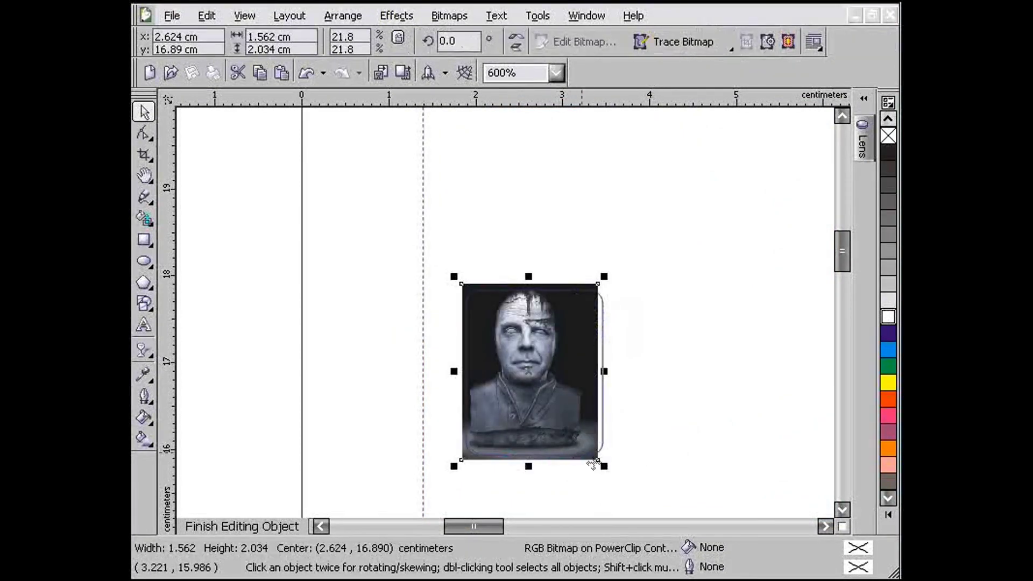
{"action": "left_click_drag", "start_coordinate": [600, 469], "coordinate": [610, 474]}
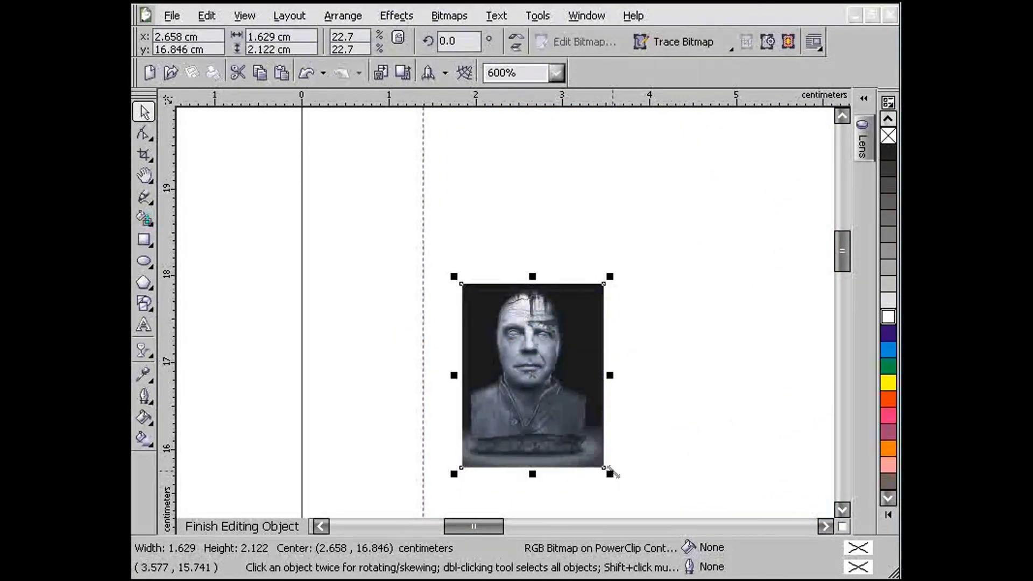
{"action": "left_click", "coordinate": [291, 527]}
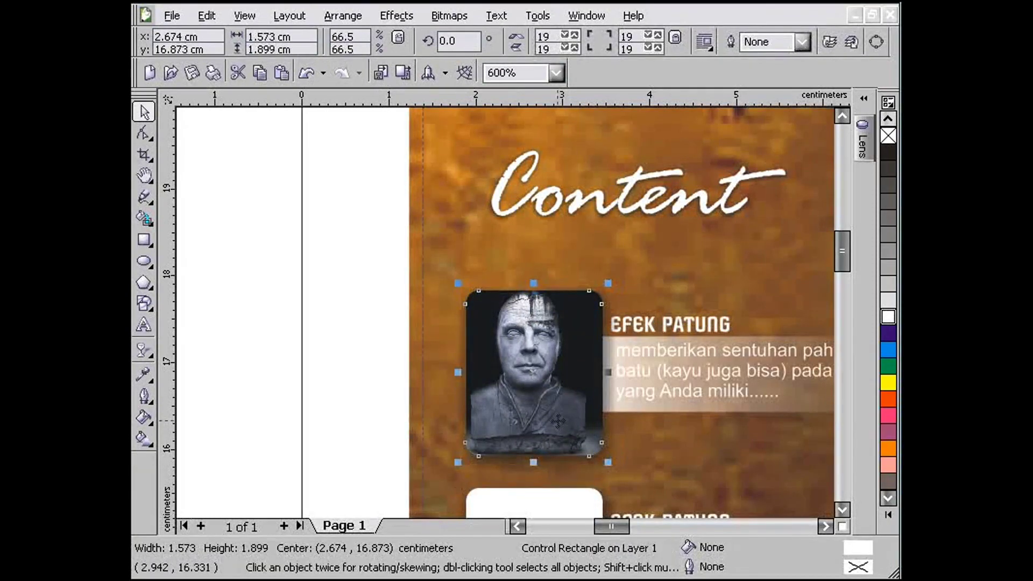
{"action": "left_click", "coordinate": [359, 357]}
Step: Reopen the clipped photo, enlarge it to about 1.66 × 2.17 cm, nudge it to cover the frame, finish editing and deselect
{"action": "left_click", "coordinate": [557, 397]}
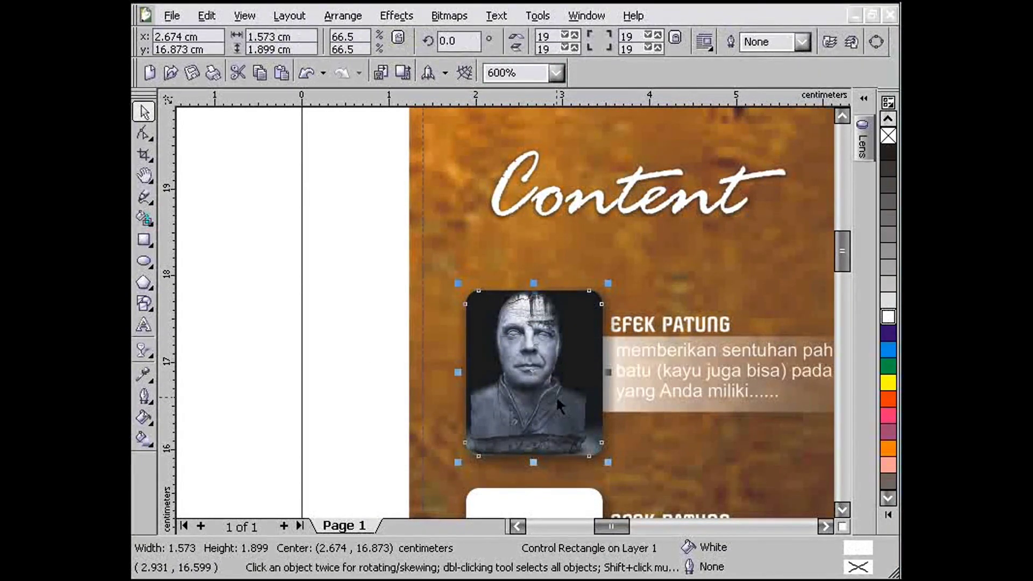
{"action": "left_click", "coordinate": [557, 396], "text": "ctrl"}
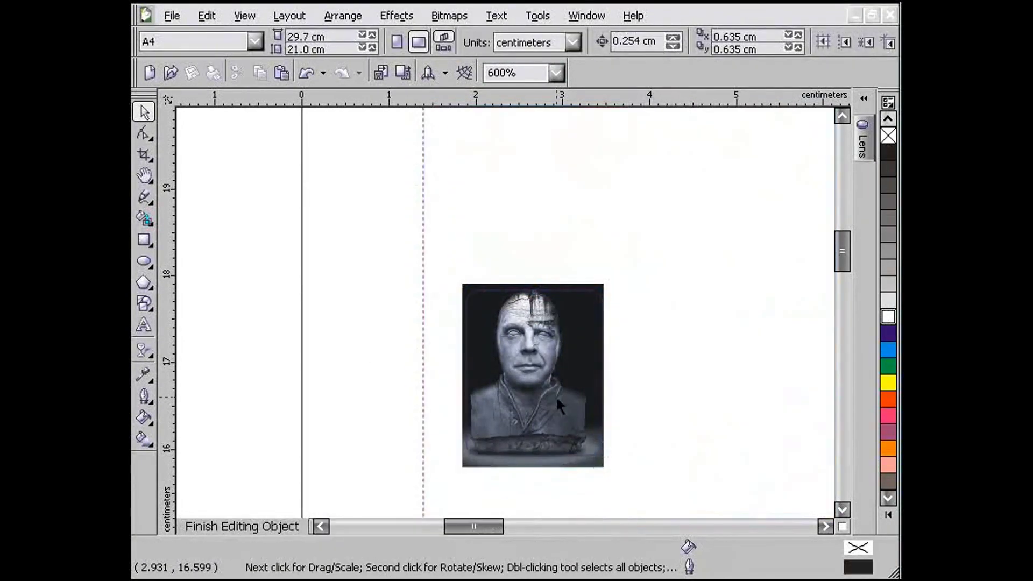
{"action": "left_click", "coordinate": [549, 425]}
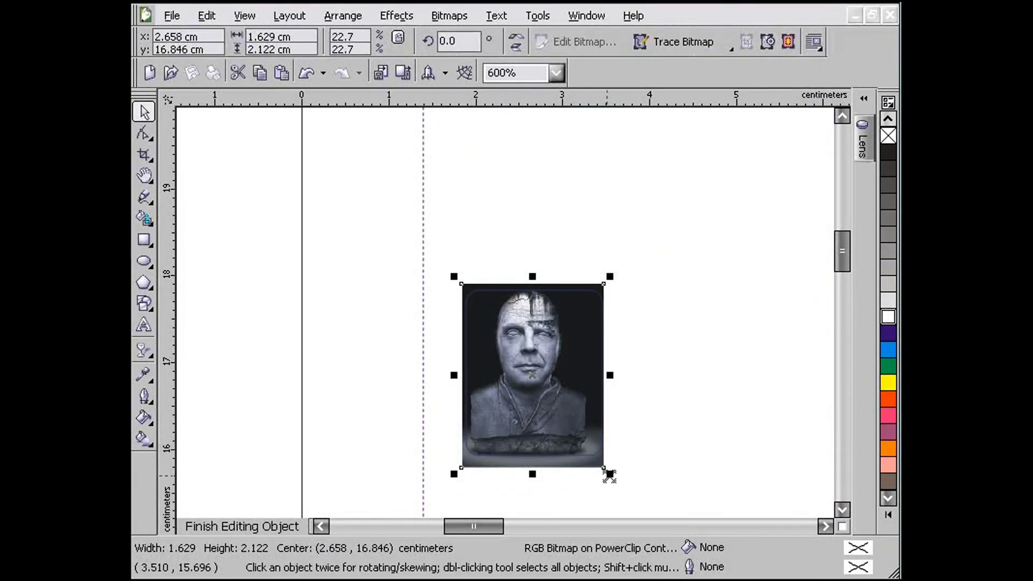
{"action": "left_click_drag", "start_coordinate": [610, 475], "coordinate": [613, 480]}
{"action": "left_click_drag", "start_coordinate": [562, 437], "coordinate": [561, 439]}
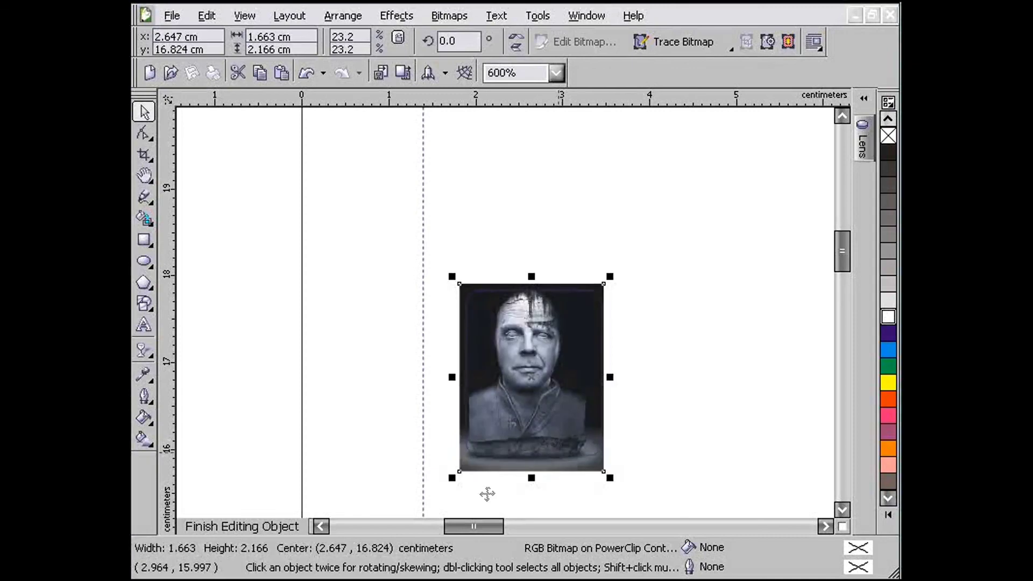
{"action": "left_click", "coordinate": [252, 523]}
{"action": "left_click", "coordinate": [331, 403]}
Step: Examine the content rows of the back cover and the two closing text lines beneath them
{"action": "scroll", "coordinate": [417, 361], "scroll_direction": "down", "scroll_amount": 1}
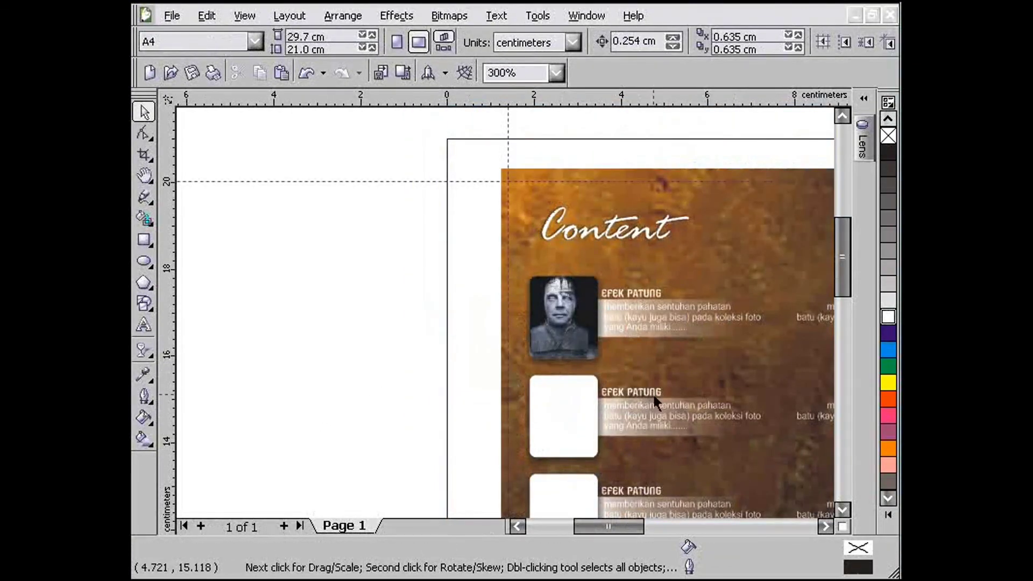
{"action": "left_click", "coordinate": [821, 526]}
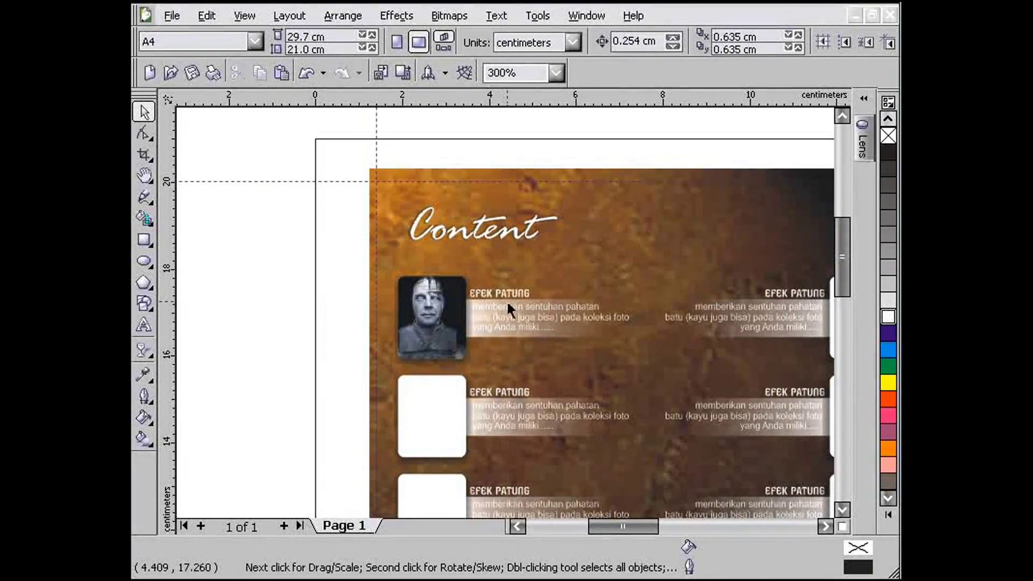
{"action": "scroll", "coordinate": [655, 355], "scroll_direction": "down", "scroll_amount": 2}
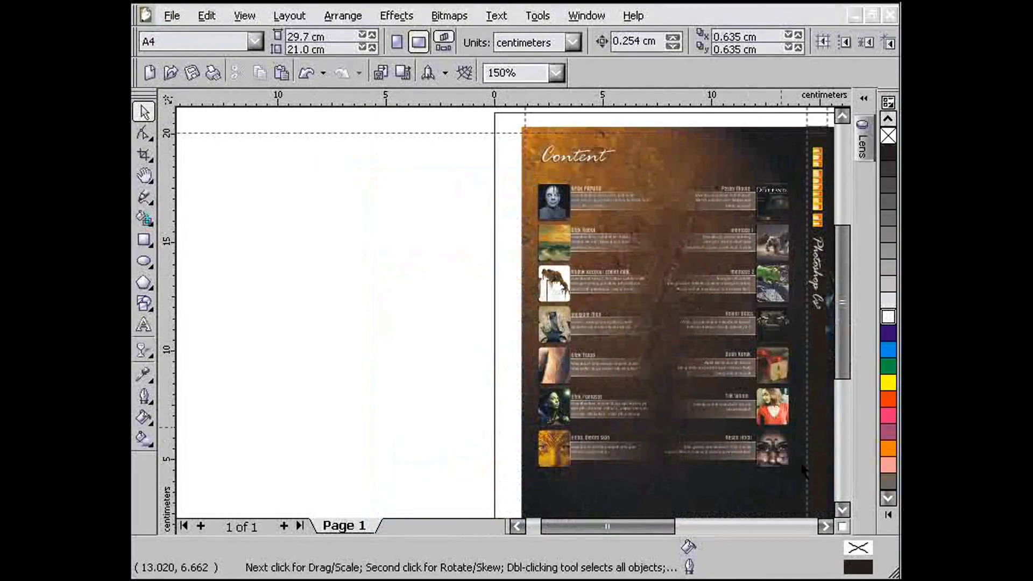
{"action": "left_click", "coordinate": [826, 526]}
{"action": "left_click", "coordinate": [842, 510]}
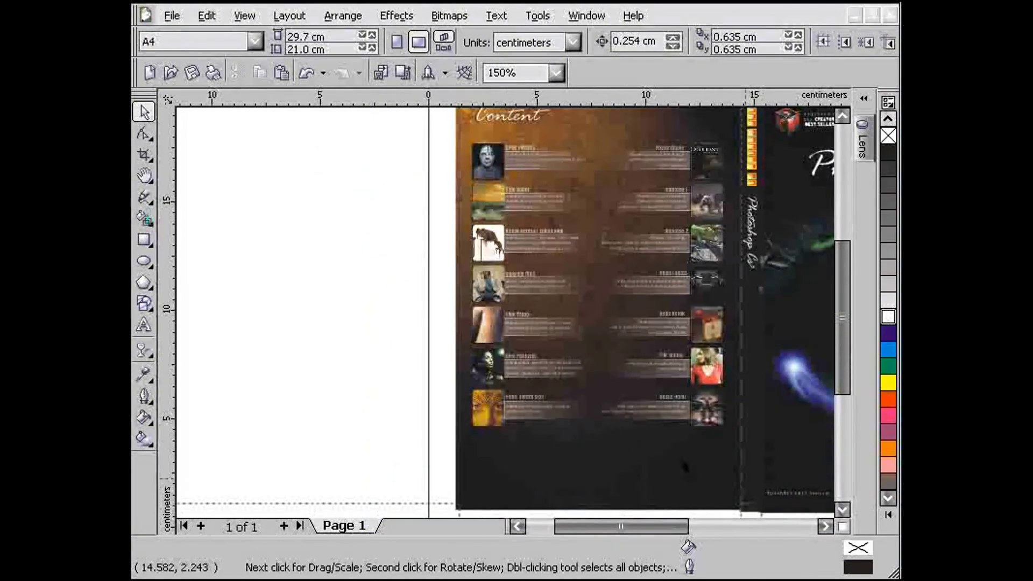
{"action": "left_click", "coordinate": [612, 456]}
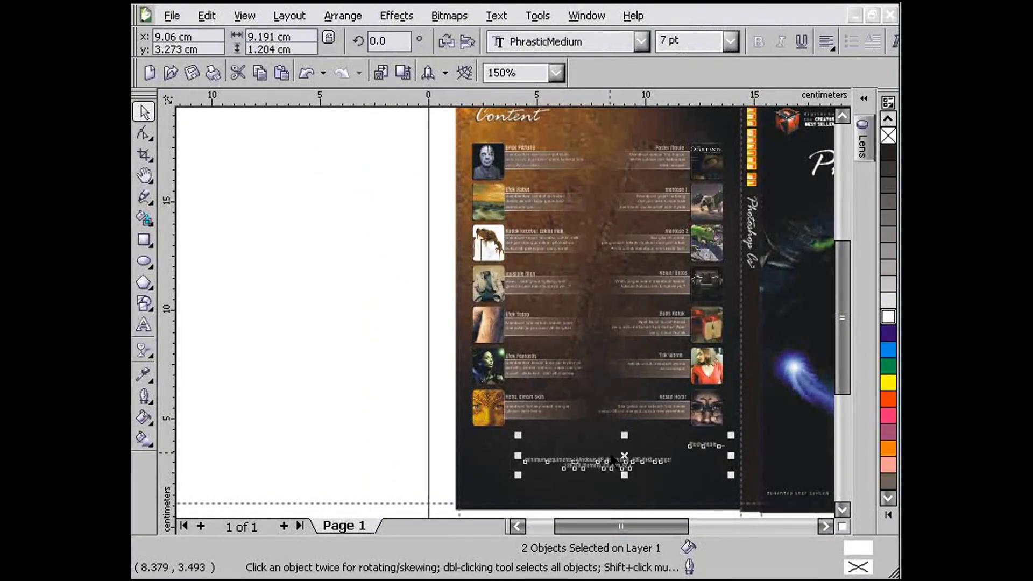
{"action": "scroll", "coordinate": [551, 381], "scroll_direction": "up", "scroll_amount": 2}
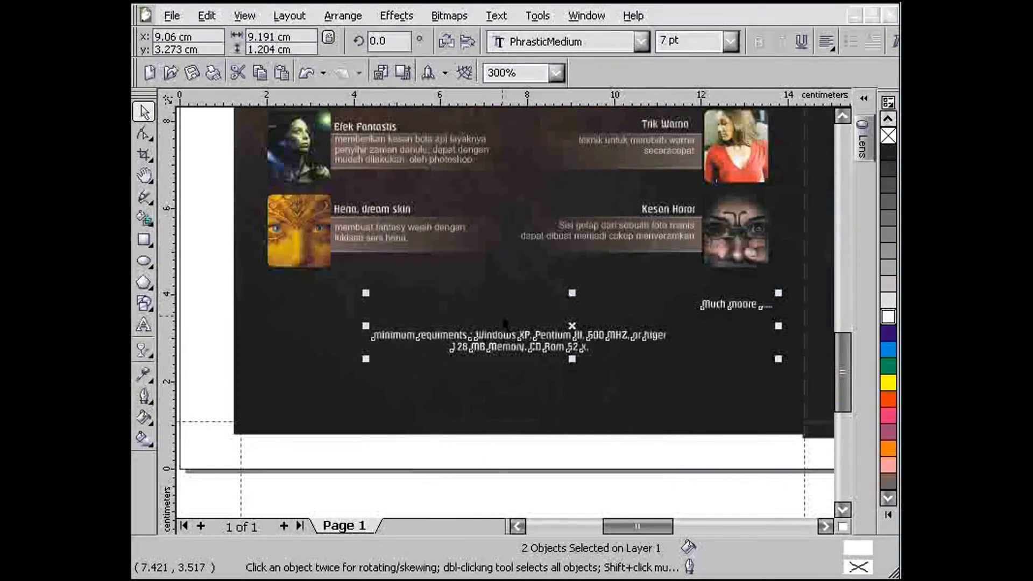
{"action": "left_click", "coordinate": [214, 279]}
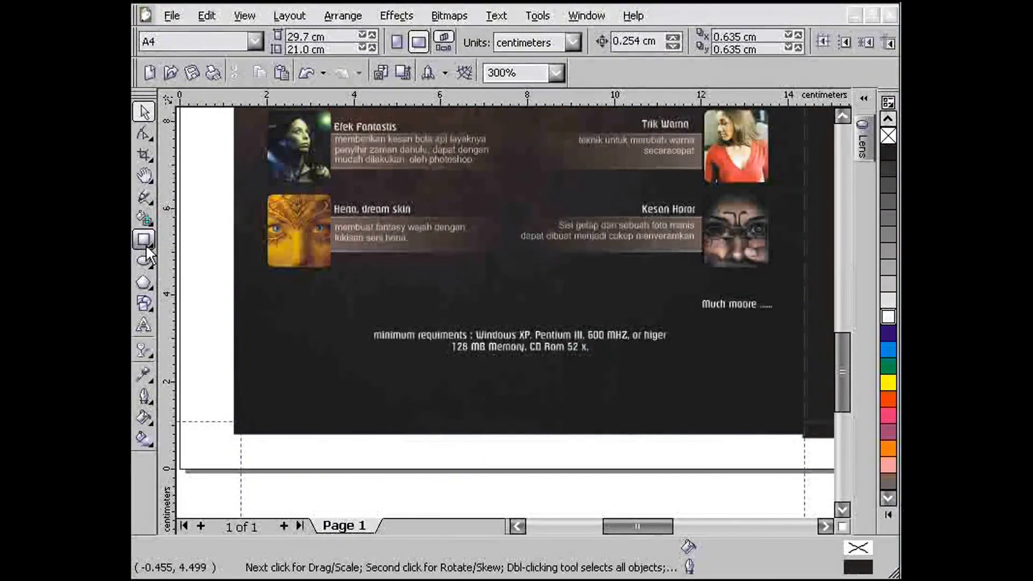
Step: Draw a thin white ellipse without outline, about 11.4 × 0.13 cm, above the minimum requirements text and move it about 0.2 cm down
{"action": "left_click_drag", "start_coordinate": [272, 310], "coordinate": [717, 317]}
{"action": "key", "text": "Delete"}
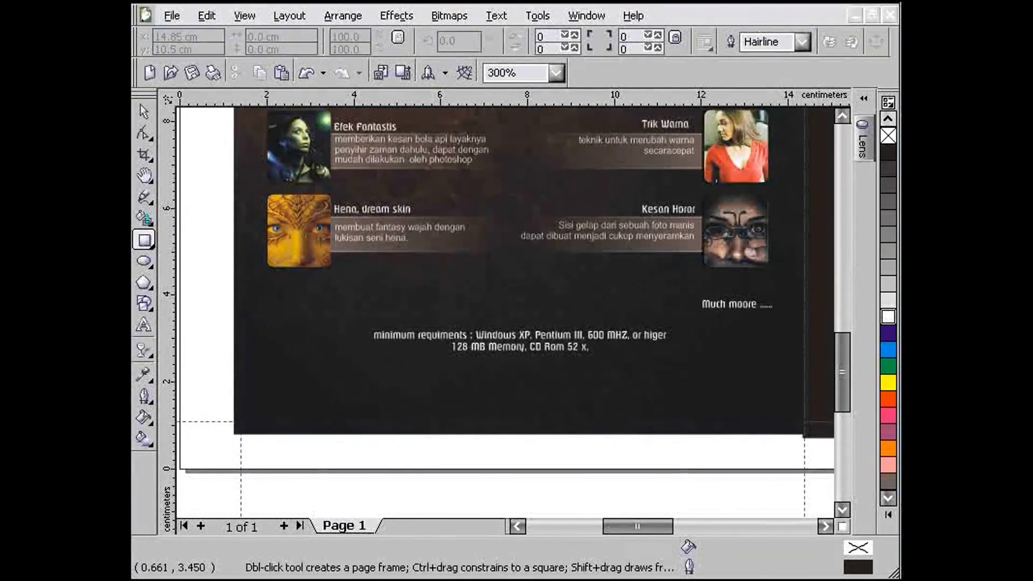
{"action": "left_click", "coordinate": [144, 261]}
{"action": "left_click_drag", "start_coordinate": [269, 305], "coordinate": [767, 311]}
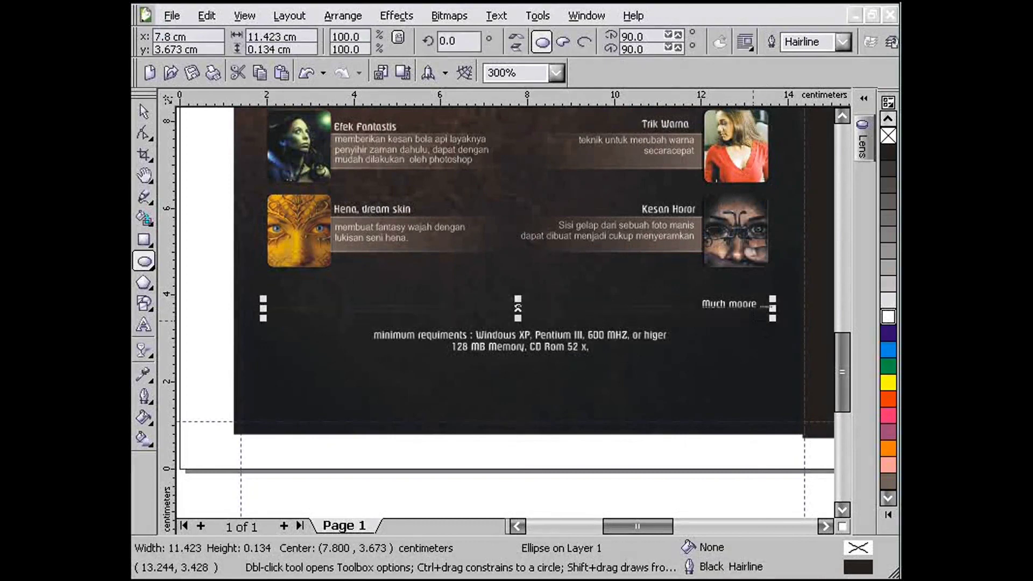
{"action": "left_click", "coordinate": [888, 316]}
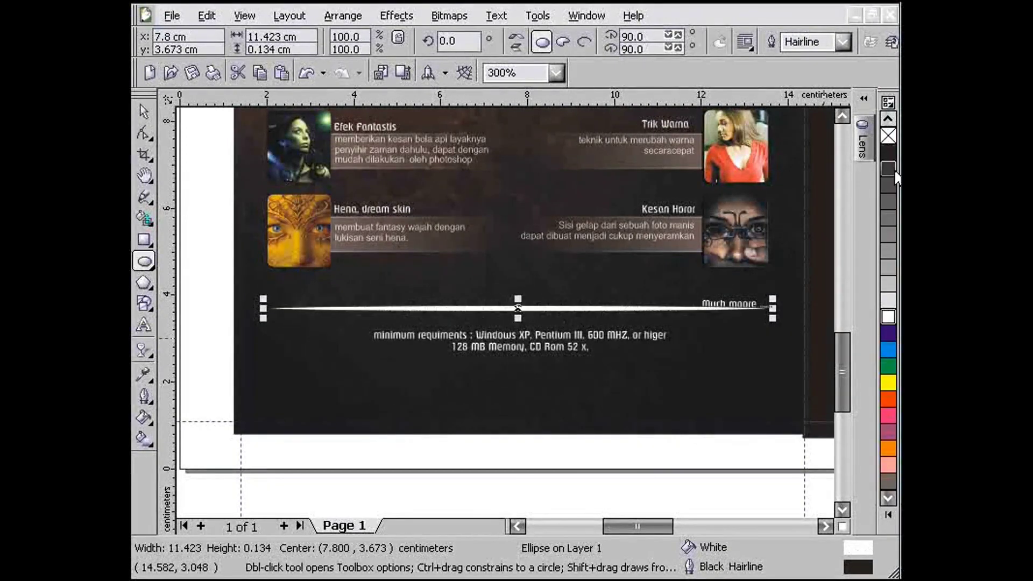
{"action": "right_click", "coordinate": [892, 137]}
{"action": "left_click_drag", "start_coordinate": [517, 308], "coordinate": [516, 318]}
Step: Apply a two-color radial fountain fill to the thin ellipse, blending from black at the edges to white at the center
{"action": "key", "text": "F11"}
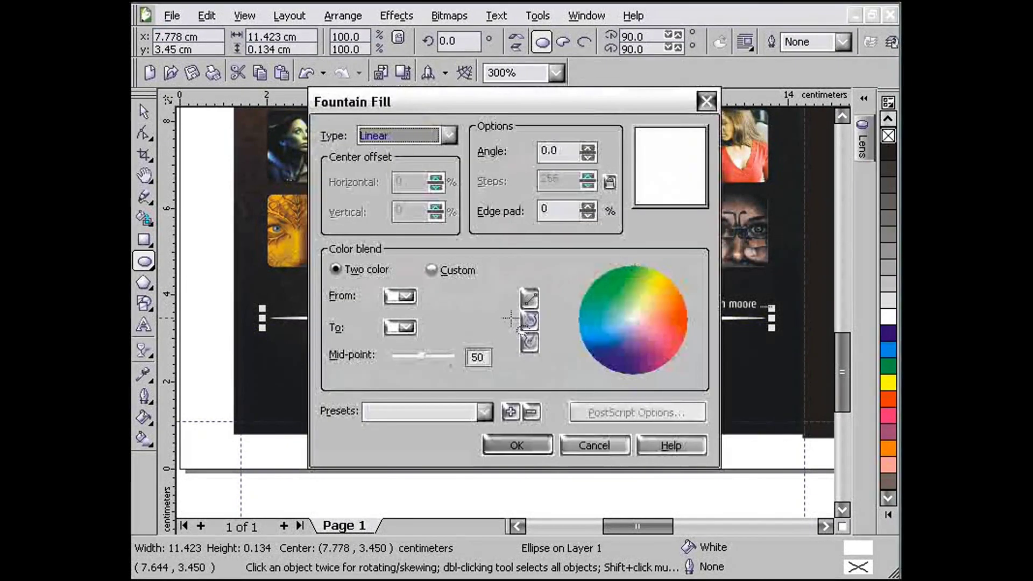
{"action": "left_click", "coordinate": [435, 134]}
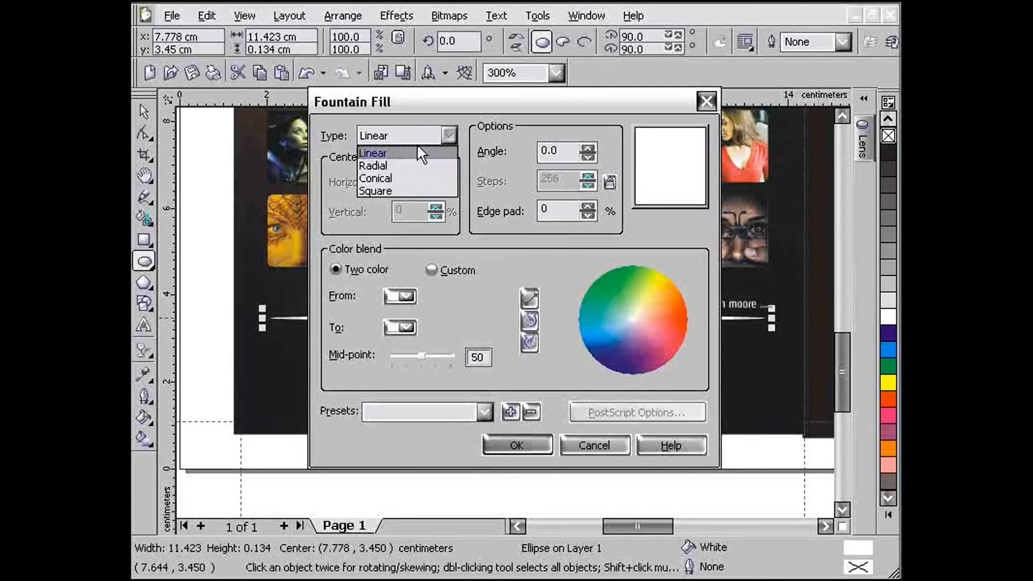
{"action": "left_click", "coordinate": [390, 165]}
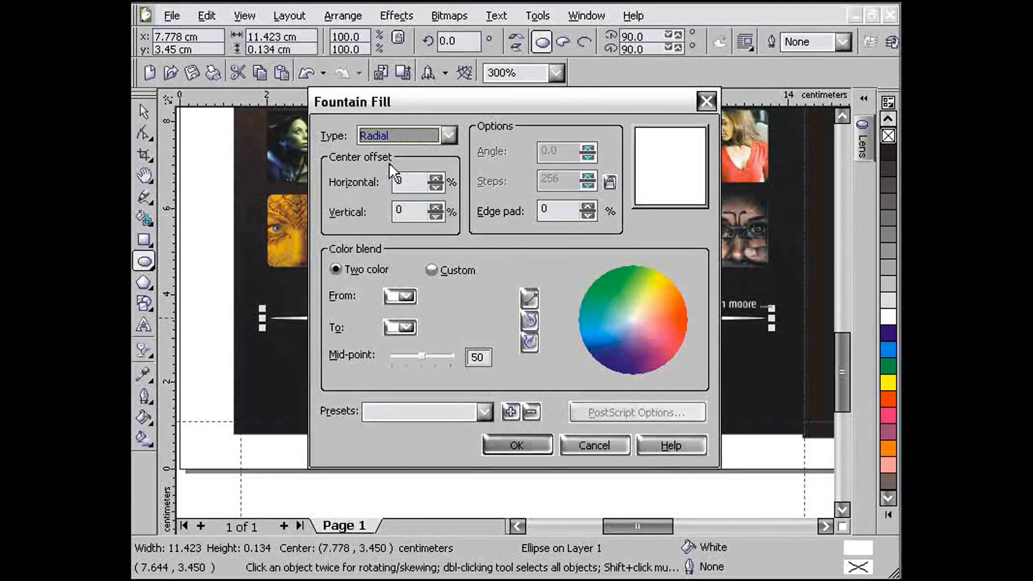
{"action": "left_click", "coordinate": [407, 326]}
{"action": "scroll", "coordinate": [488, 388], "scroll_direction": "up", "scroll_amount": 1}
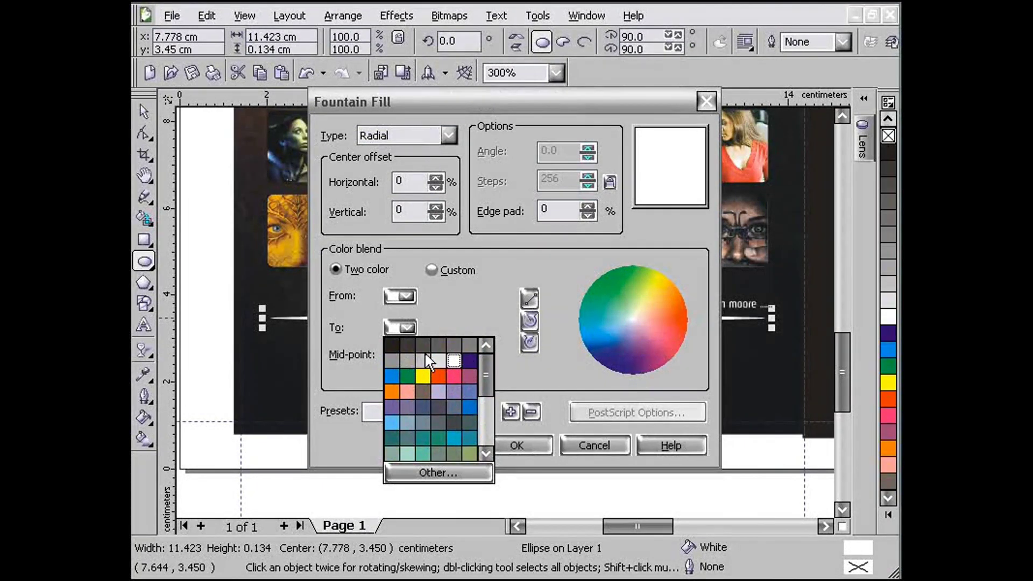
{"action": "left_click", "coordinate": [391, 344]}
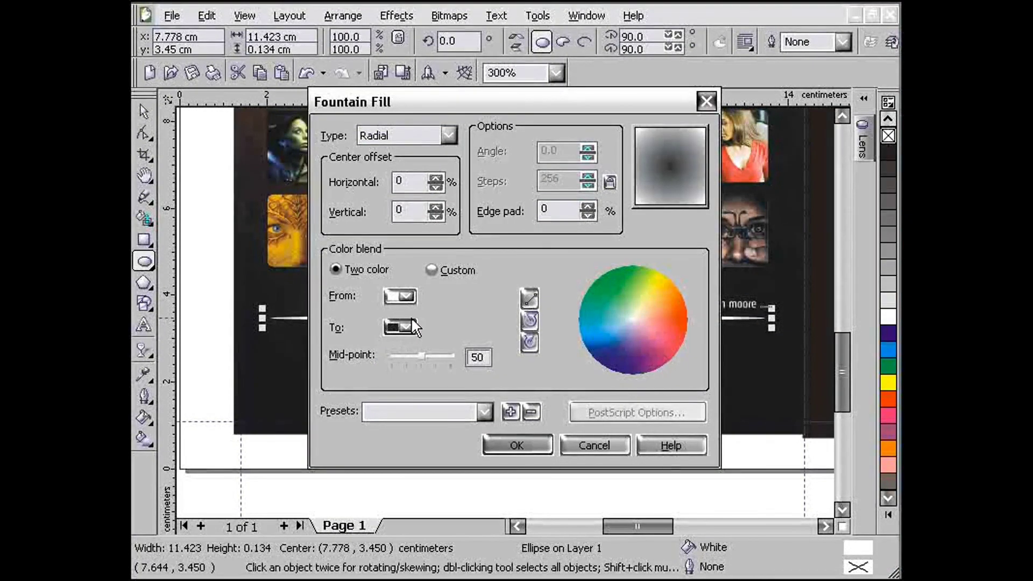
{"action": "left_click", "coordinate": [408, 297]}
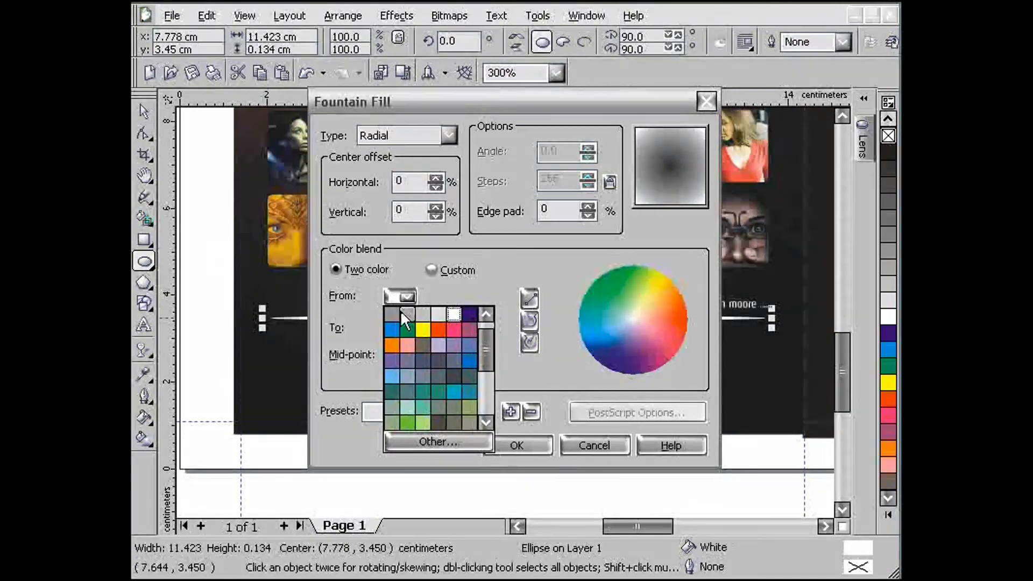
{"action": "left_click_drag", "start_coordinate": [487, 355], "coordinate": [487, 335]}
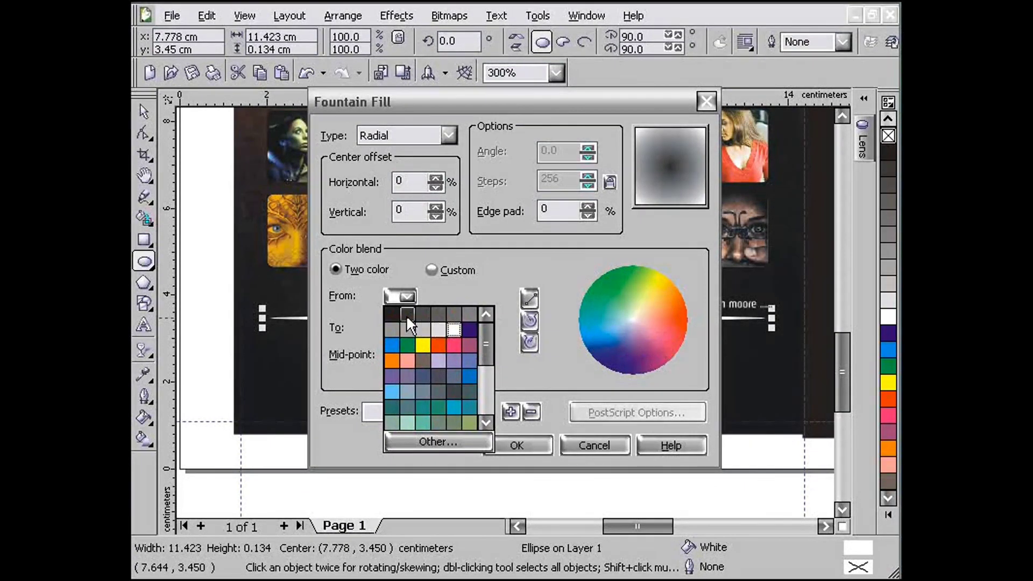
{"action": "left_click", "coordinate": [392, 313]}
{"action": "left_click", "coordinate": [401, 327]}
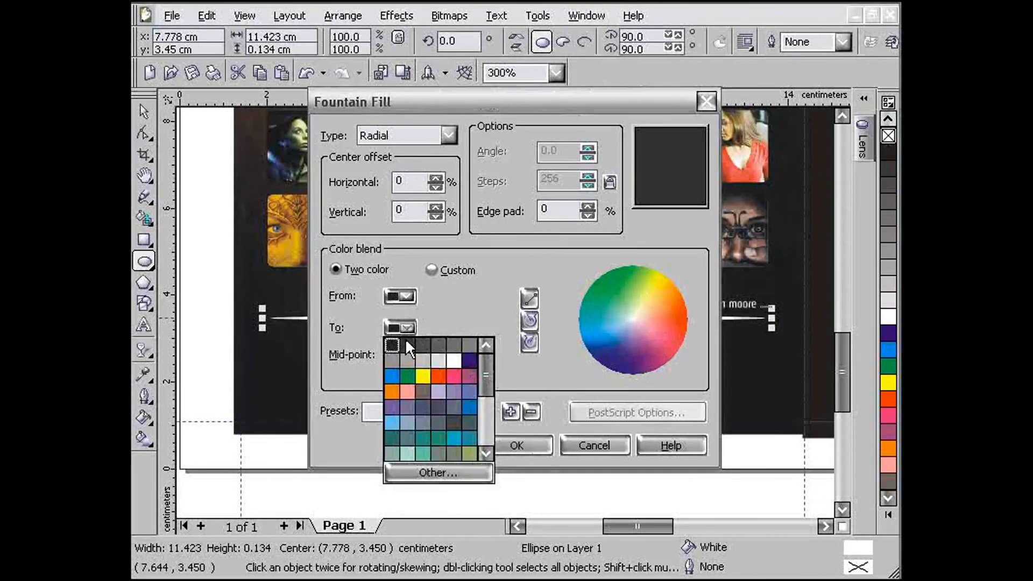
{"action": "left_click", "coordinate": [454, 359]}
{"action": "left_click", "coordinate": [517, 445]}
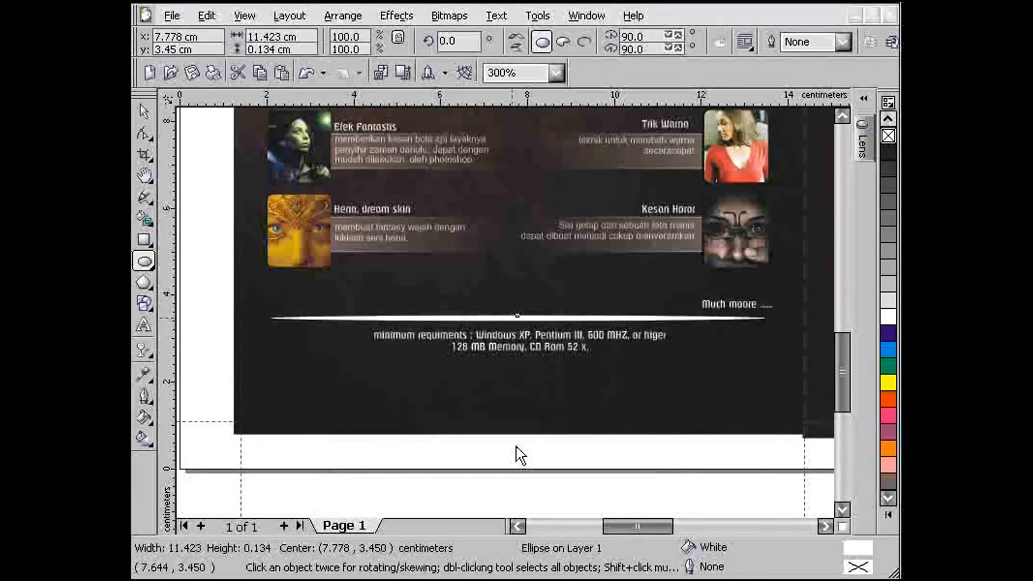
Step: Flatten the gradient ellipse to about 0.045 cm high as a fine divider line and deselect it
{"action": "left_click_drag", "start_coordinate": [517, 327], "coordinate": [516, 324]}
{"action": "scroll", "coordinate": [517, 324], "scroll_direction": "up", "scroll_amount": 1}
{"action": "scroll", "coordinate": [506, 315], "scroll_direction": "down", "scroll_amount": 1}
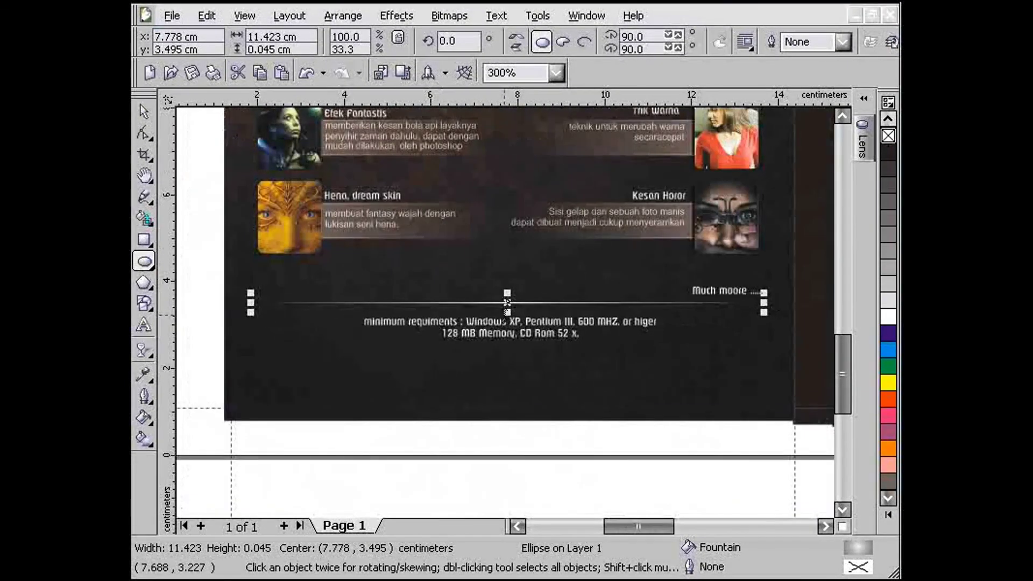
{"action": "key", "text": "space"}
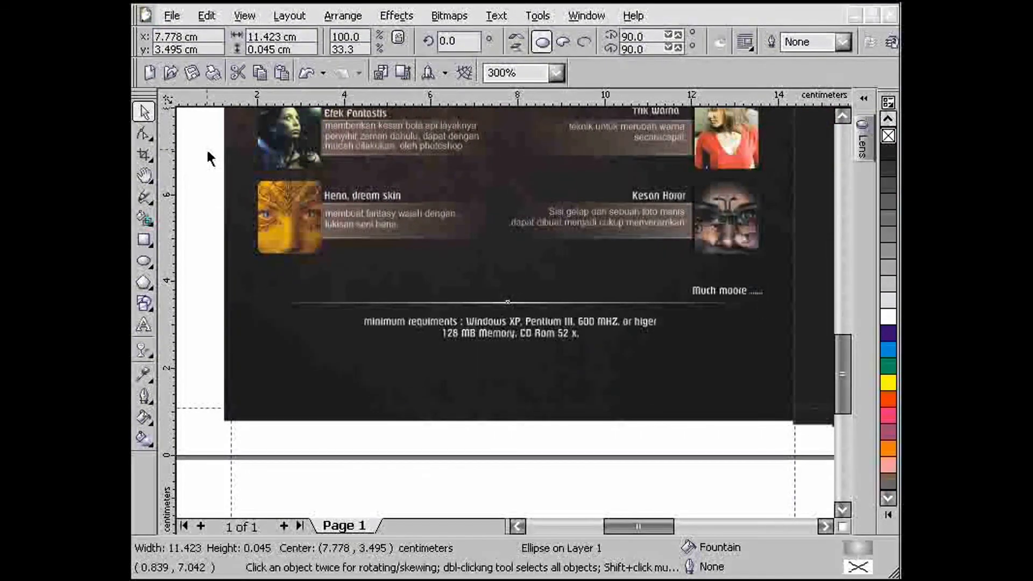
{"action": "left_click", "coordinate": [209, 157]}
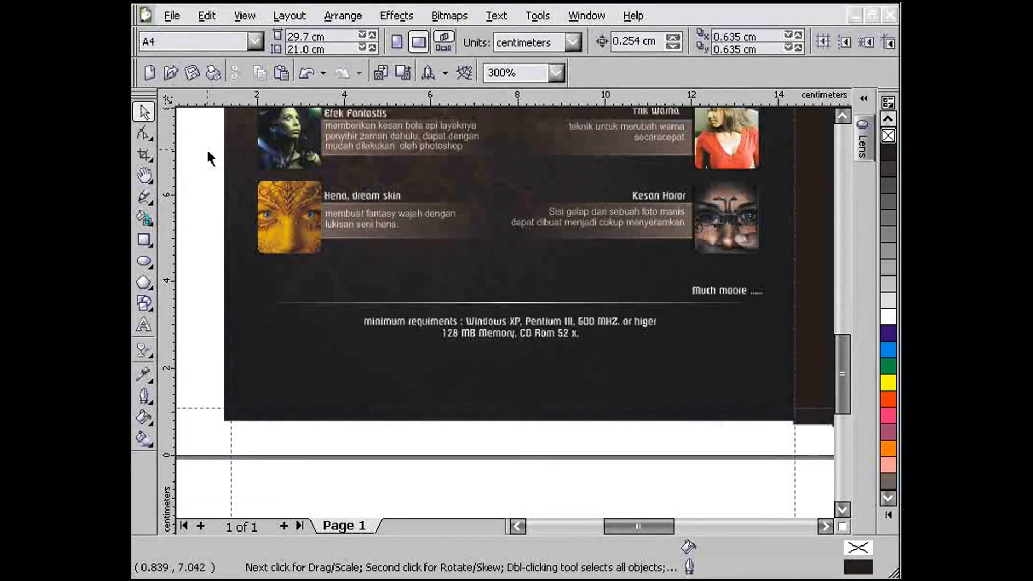
Step: Draw a small unfilled rectangle at the cover's upper-left corner and resize it to about 1.27 × 0.82 cm against the guidelines
{"action": "key", "text": "shift+F4"}
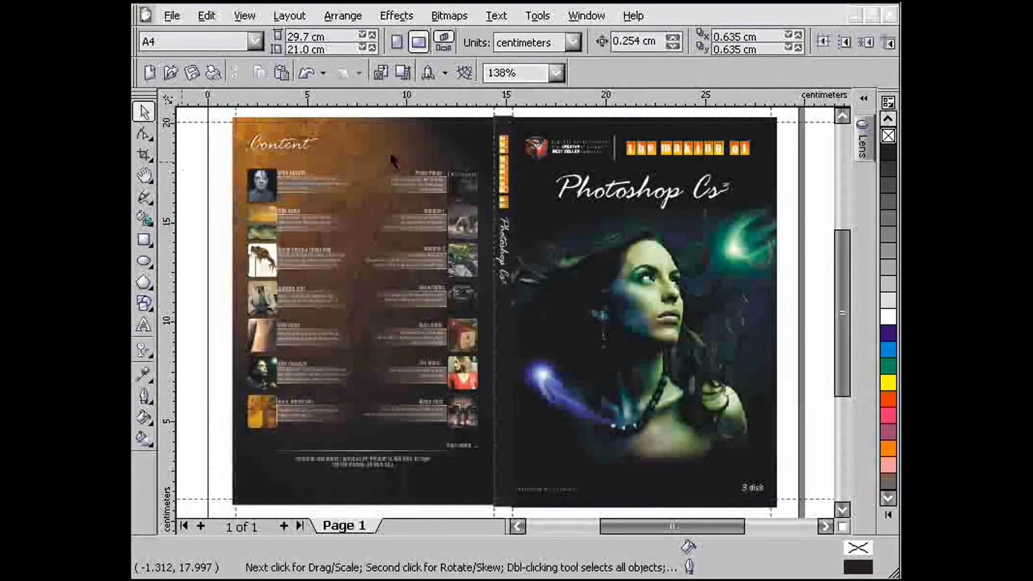
{"action": "left_click", "coordinate": [842, 116]}
{"action": "left_click", "coordinate": [842, 116]}
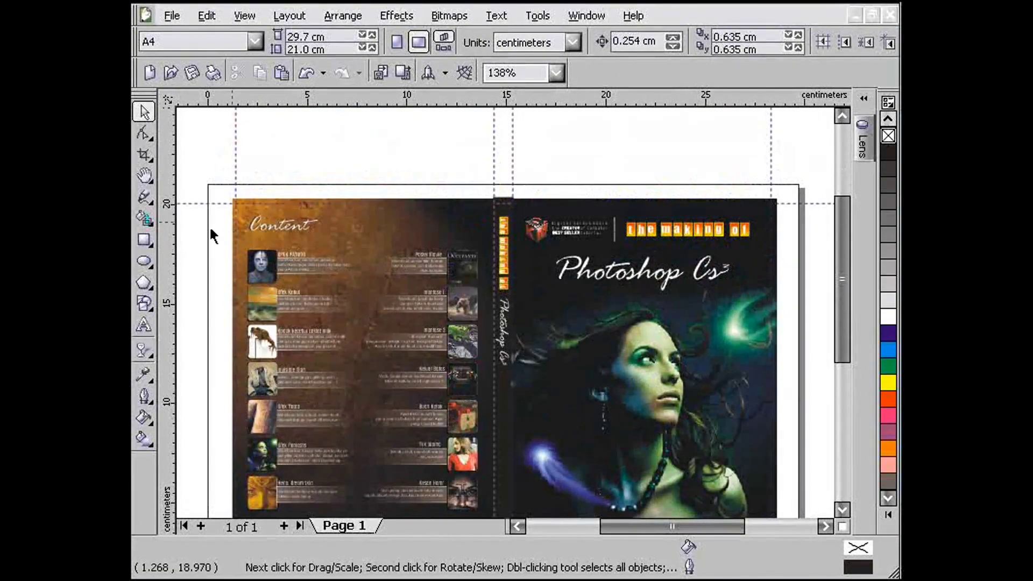
{"action": "left_click", "coordinate": [144, 240]}
{"action": "left_click_drag", "start_coordinate": [210, 164], "coordinate": [235, 203]}
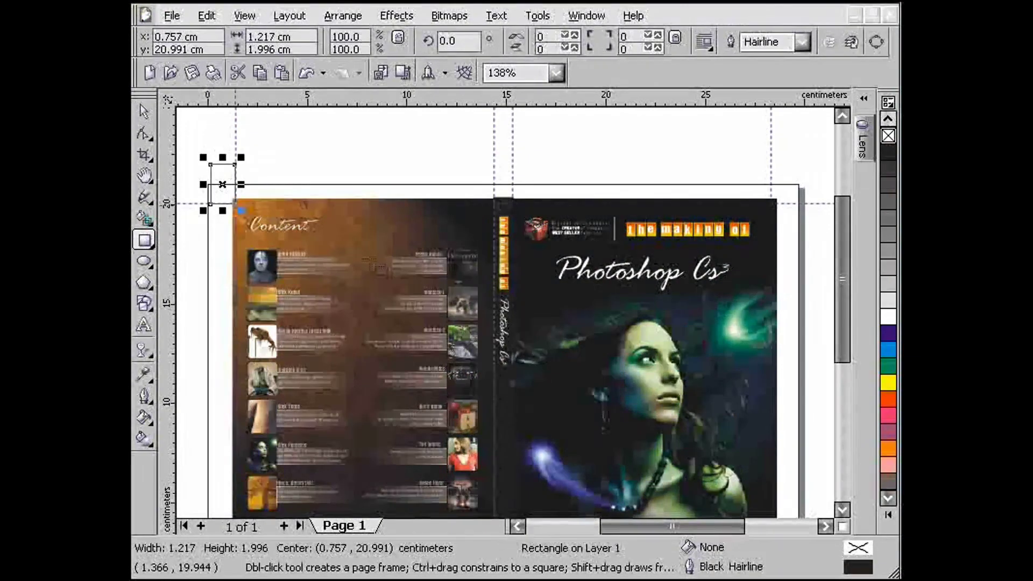
{"action": "scroll", "coordinate": [537, 266], "scroll_direction": "up", "scroll_amount": 2}
{"action": "left_click_drag", "start_coordinate": [481, 215], "coordinate": [518, 296]}
{"action": "scroll", "coordinate": [518, 300], "scroll_direction": "down", "scroll_amount": 2}
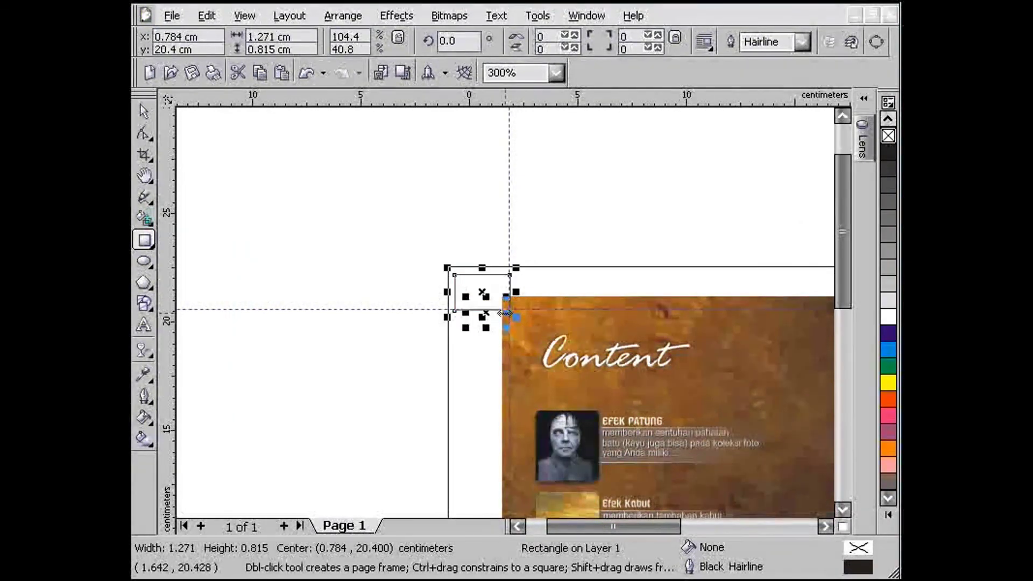
Step: Copy the corner rectangle to the upper-right corner and duplicate both rectangles down to the cover's two lower corners
{"action": "left_click_drag", "start_coordinate": [841, 363], "coordinate": [809, 385]}
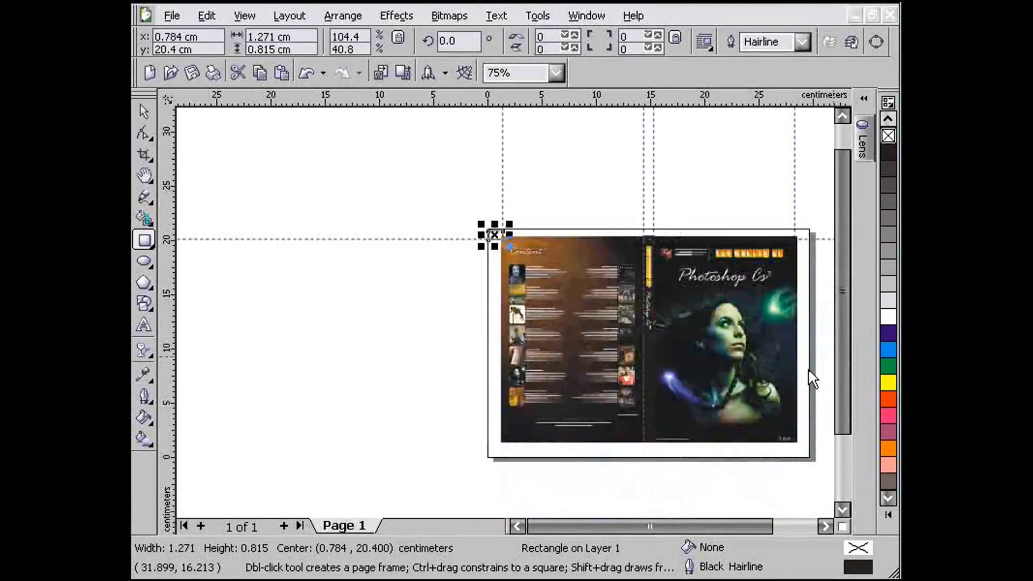
{"action": "key", "text": "space"}
{"action": "left_click_drag", "start_coordinate": [412, 188], "coordinate": [776, 237]}
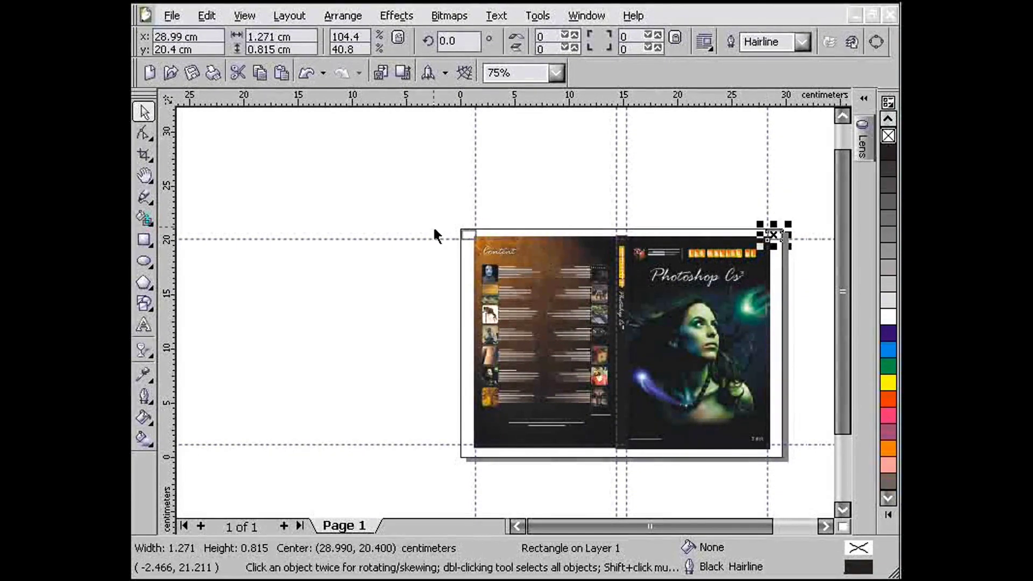
{"action": "left_click", "coordinate": [468, 238], "text": "shift"}
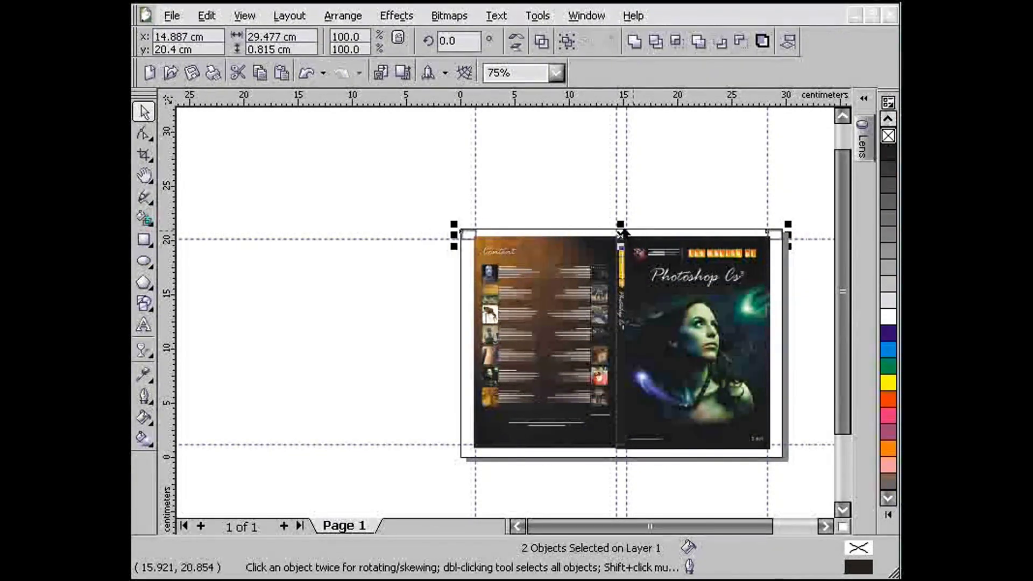
{"action": "left_click_drag", "start_coordinate": [621, 234], "coordinate": [615, 450]}
{"action": "left_click", "coordinate": [605, 478]}
{"action": "scroll", "coordinate": [615, 399], "scroll_direction": "up", "scroll_amount": 1}
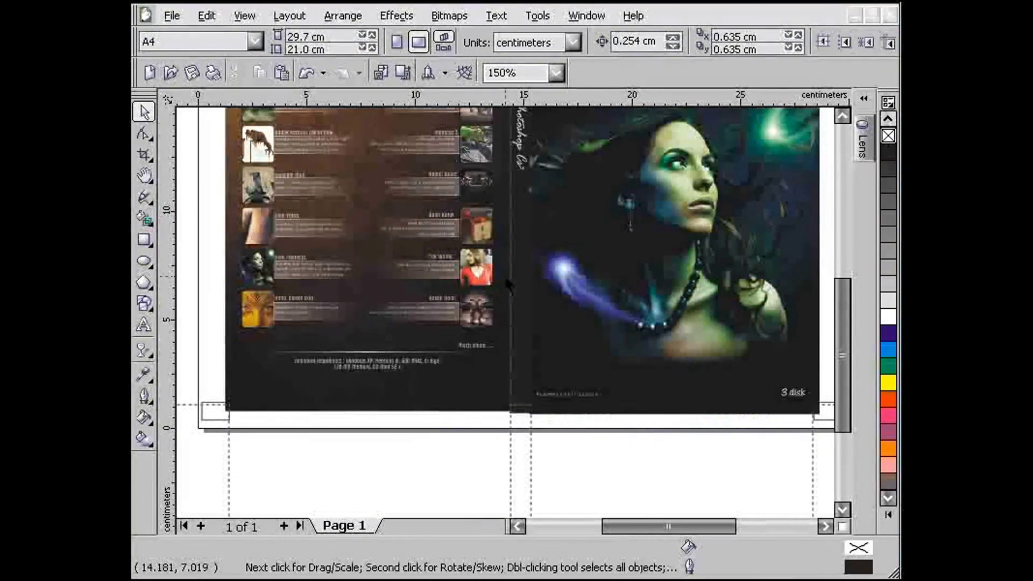
{"action": "scroll", "coordinate": [570, 339], "scroll_direction": "down", "scroll_amount": 1}
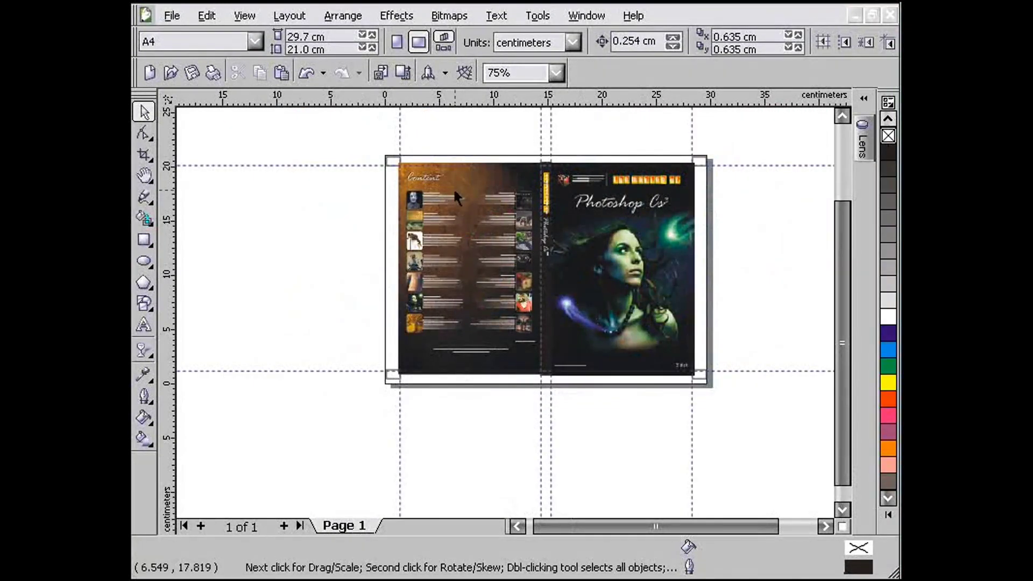
Step: Convert the entire cover with its corner marks to a 300 dpi RGB Color (24-bit) bitmap with anti-aliasing and transparent background, and inspect it
{"action": "left_click_drag", "start_coordinate": [351, 125], "coordinate": [704, 421]}
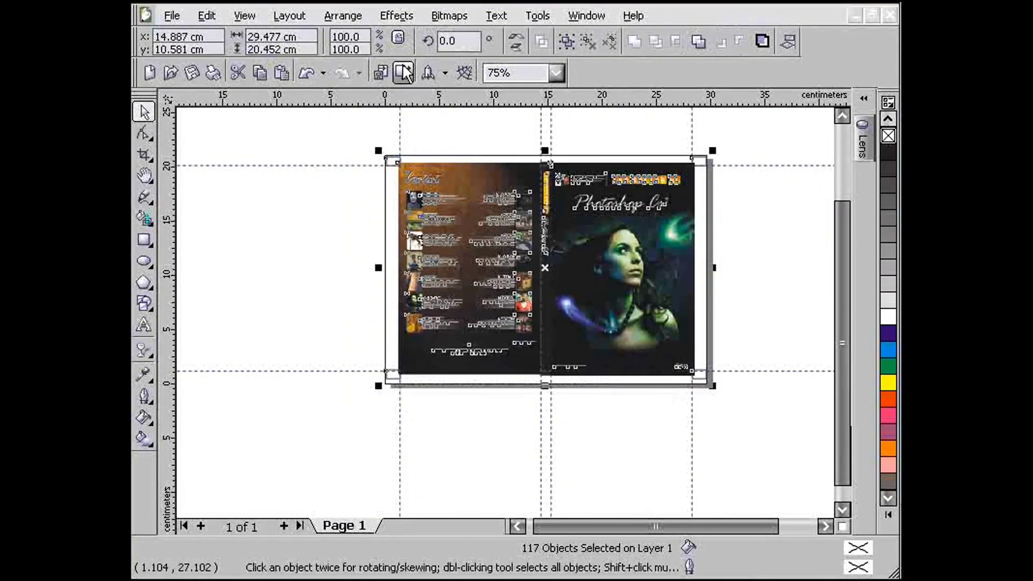
{"action": "left_click", "coordinate": [455, 21]}
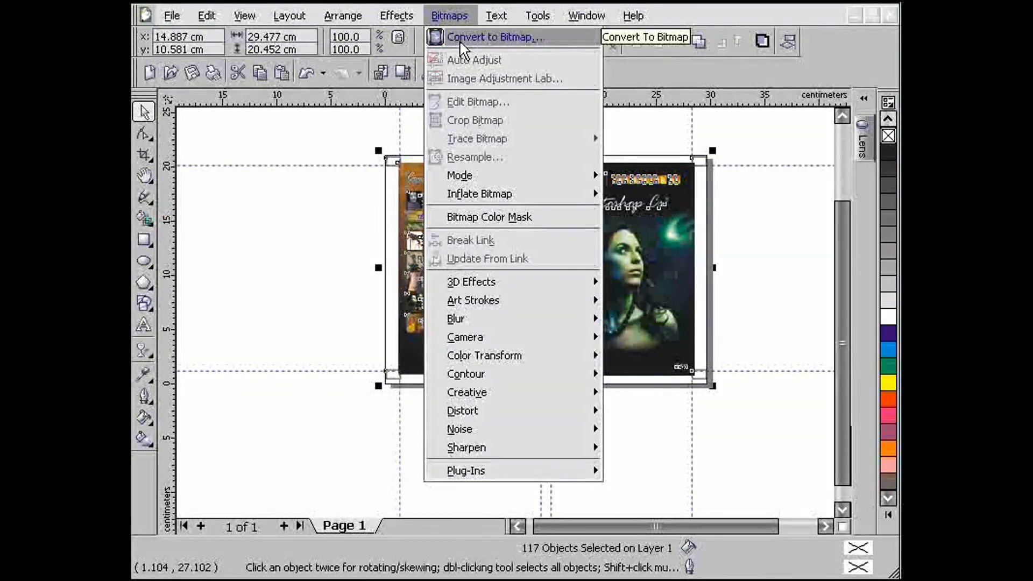
{"action": "left_click", "coordinate": [461, 38]}
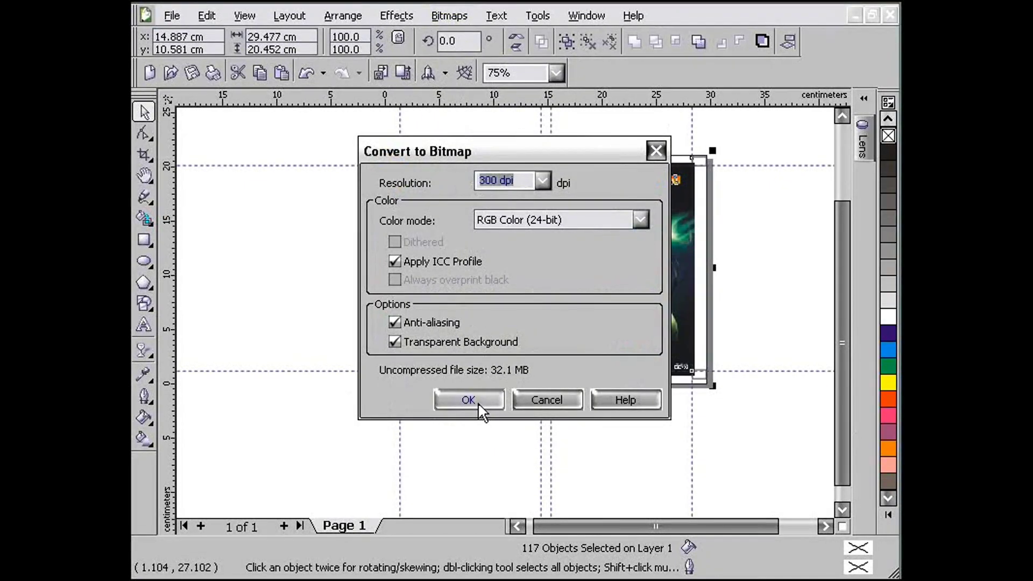
{"action": "left_click", "coordinate": [478, 401]}
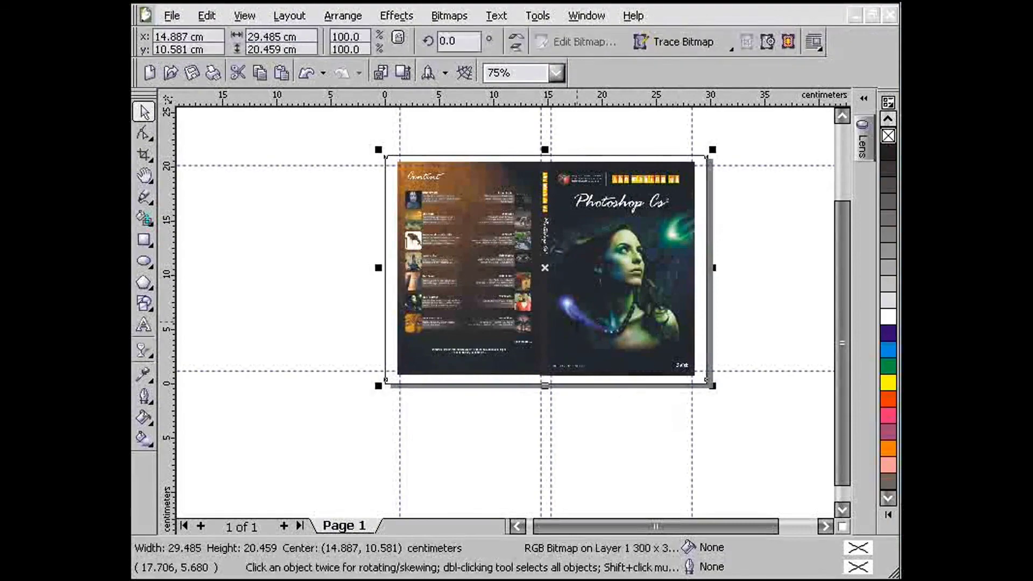
{"action": "key", "text": "shift+F2"}
{"action": "key", "text": "F3"}
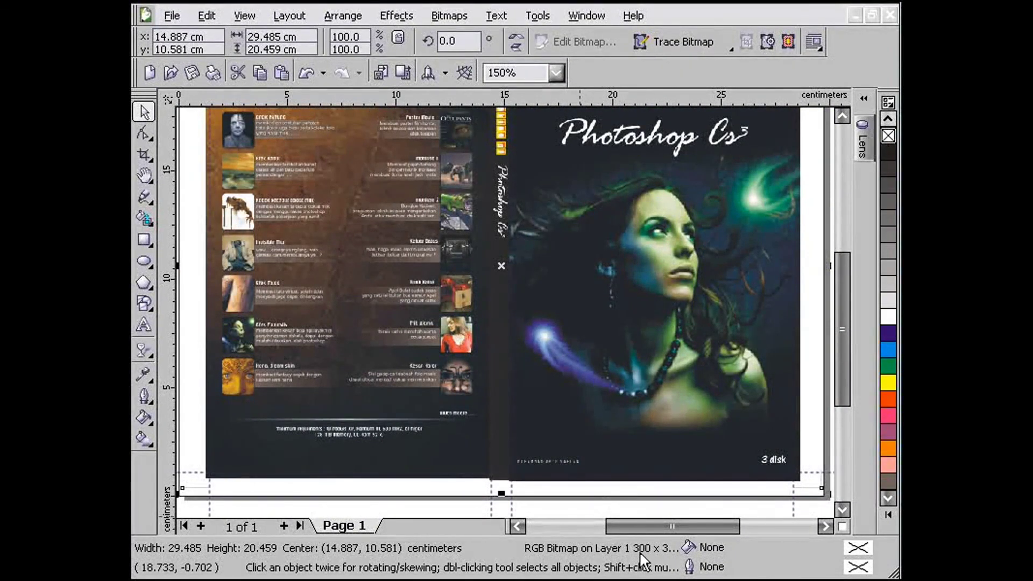
{"action": "scroll", "coordinate": [651, 351], "scroll_direction": "up", "scroll_amount": 1}
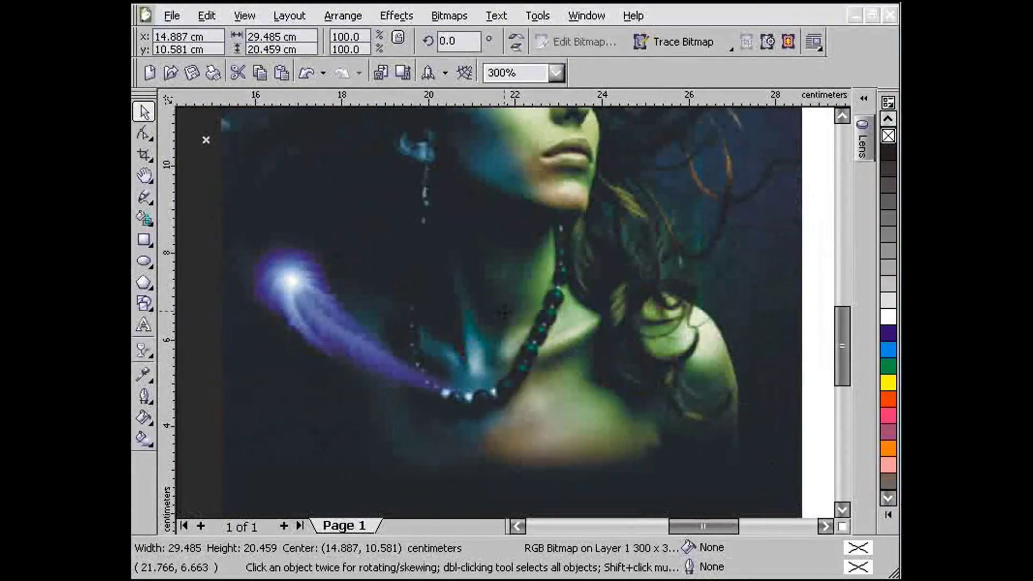
{"action": "scroll", "coordinate": [505, 312], "scroll_direction": "down", "scroll_amount": 2}
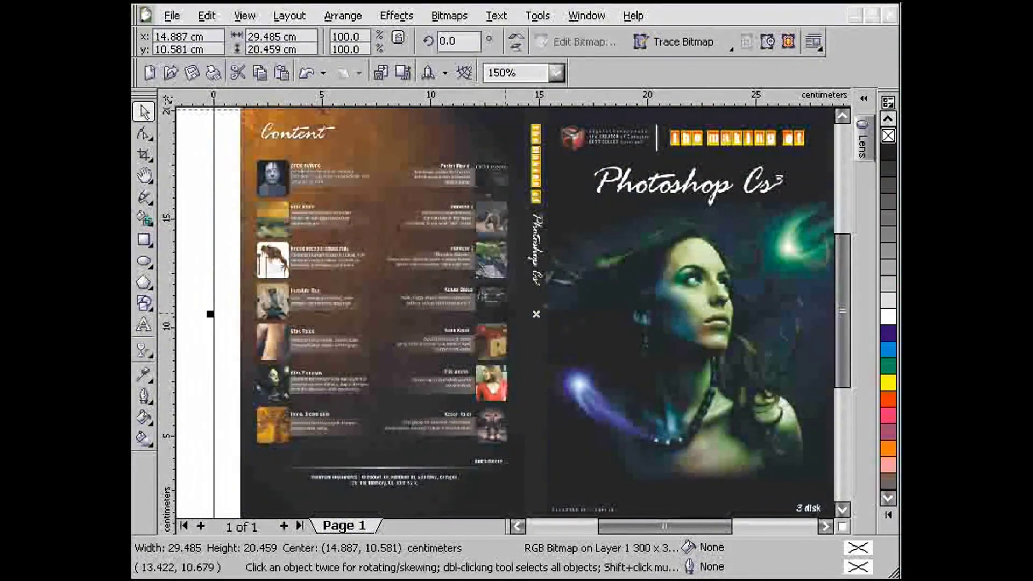